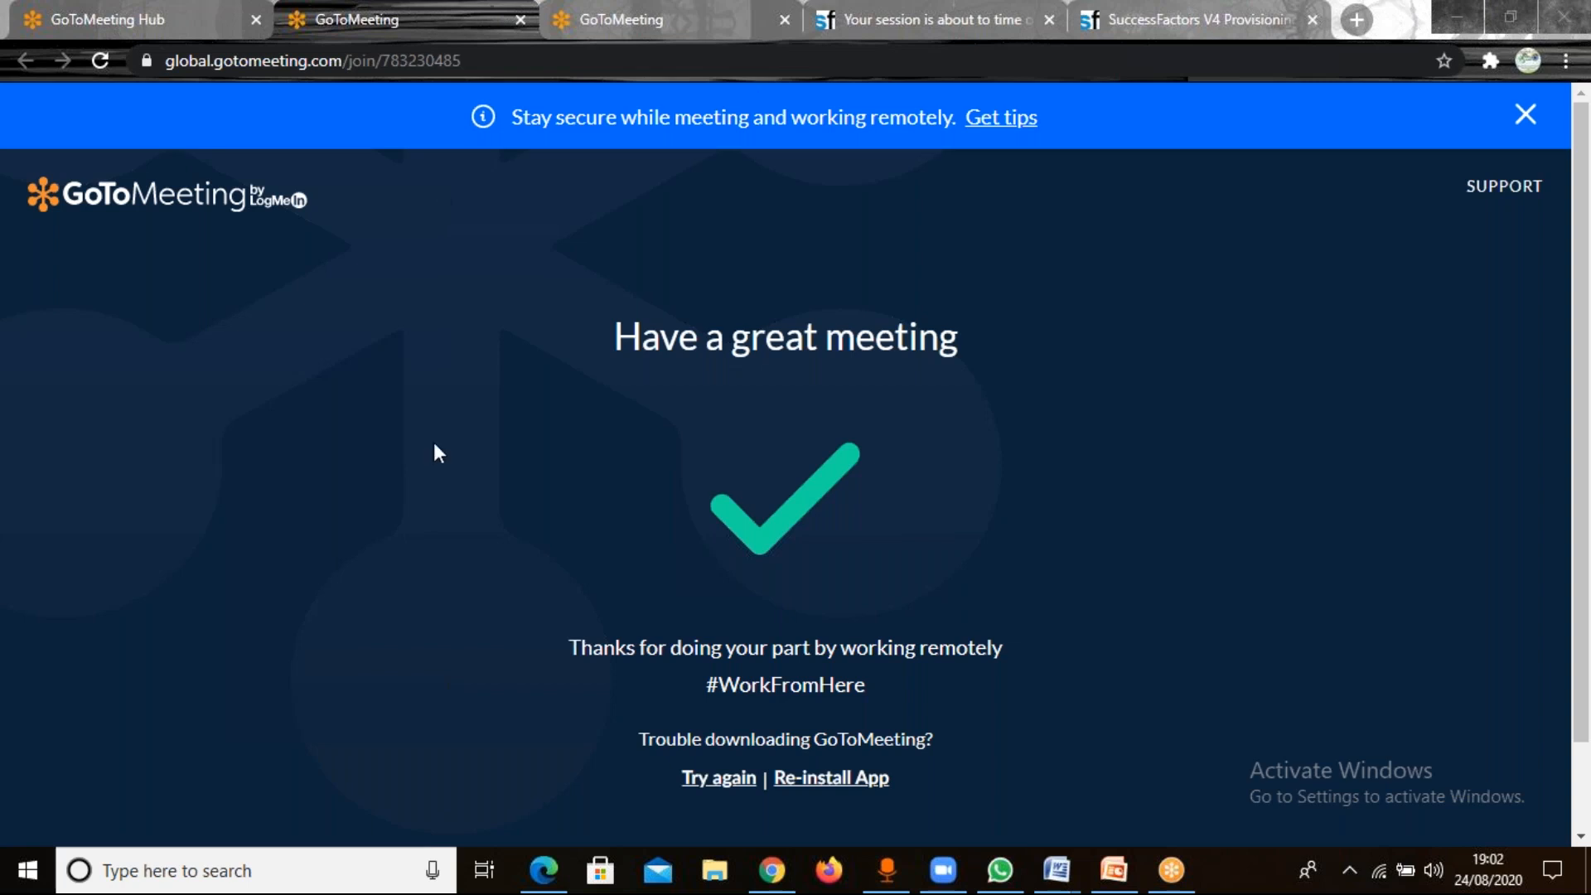
Keep the expiring SuccessFactors session active and open the company listing in Provisioning.
{"action": "left_click", "coordinate": [965, 18]}
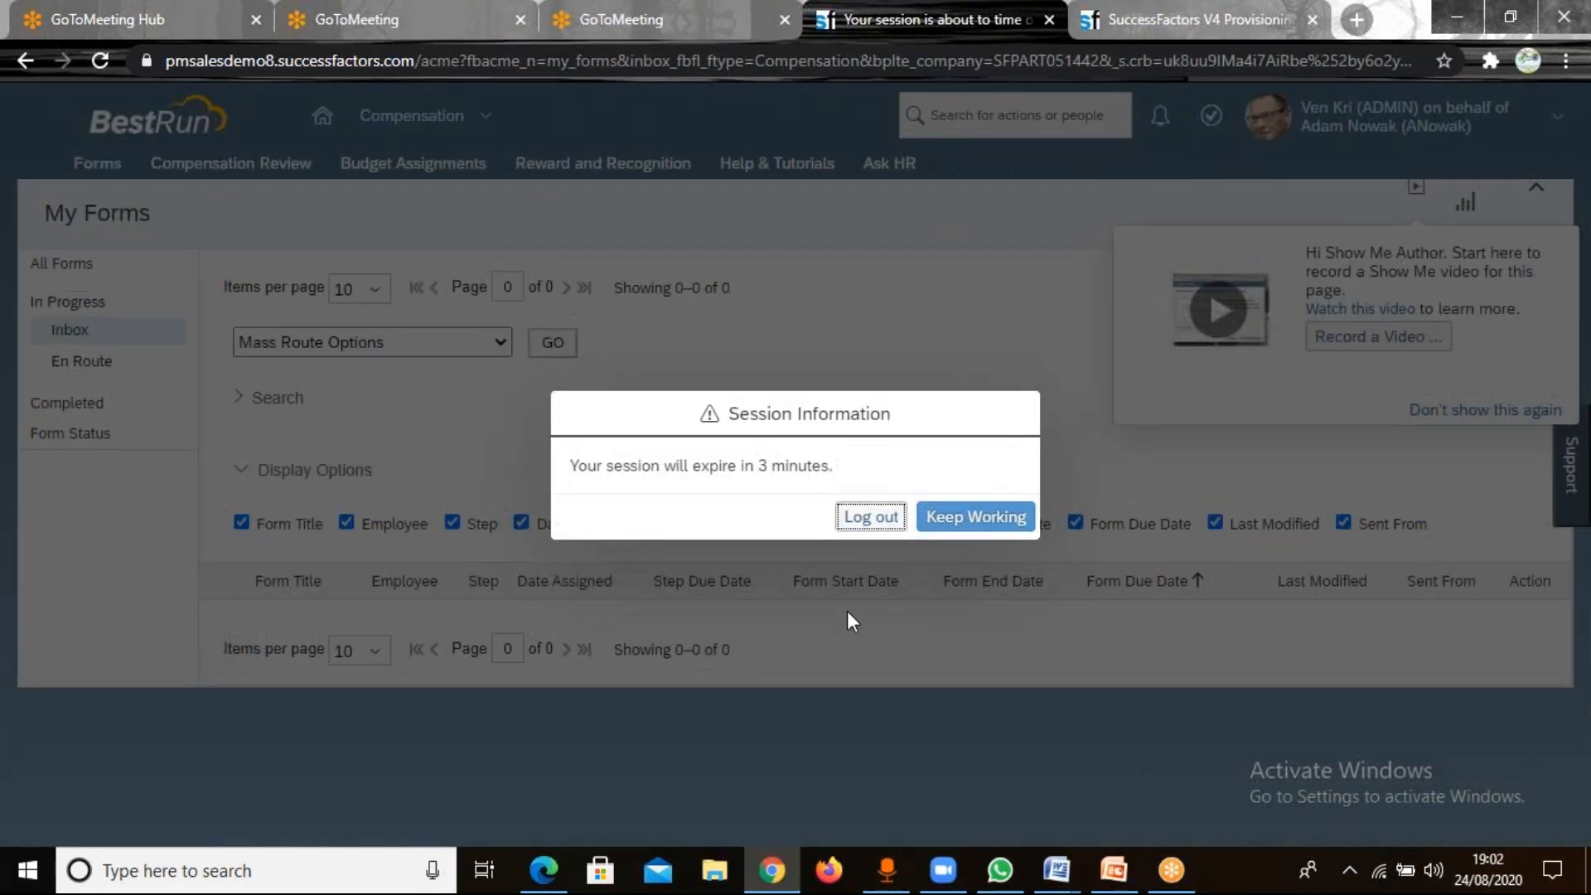
{"action": "left_click", "coordinate": [961, 520]}
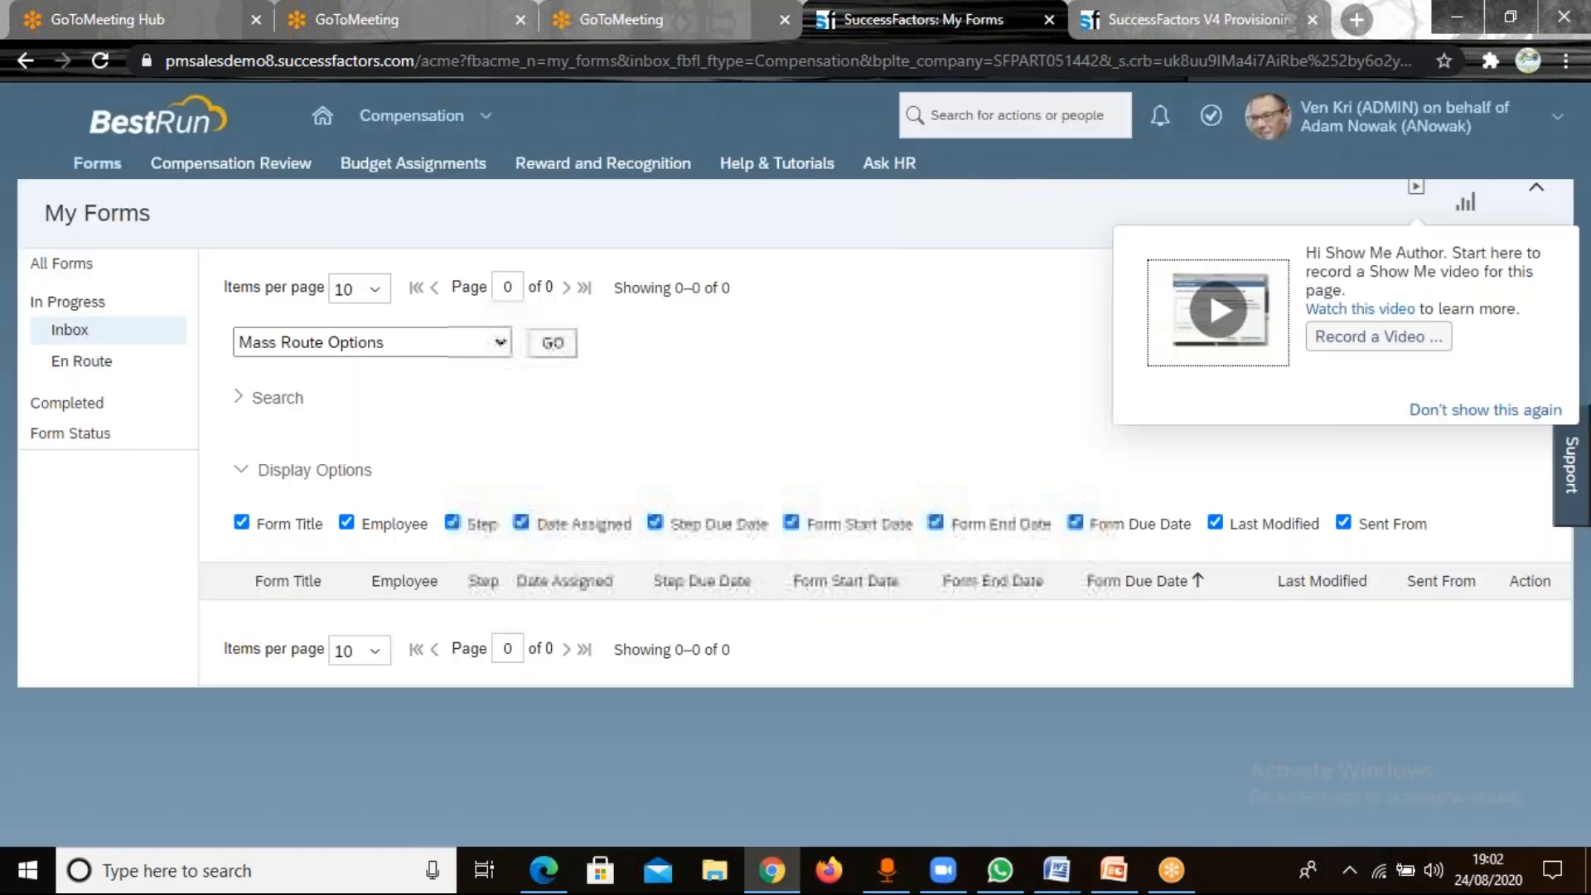
{"action": "left_click", "coordinate": [1206, 19]}
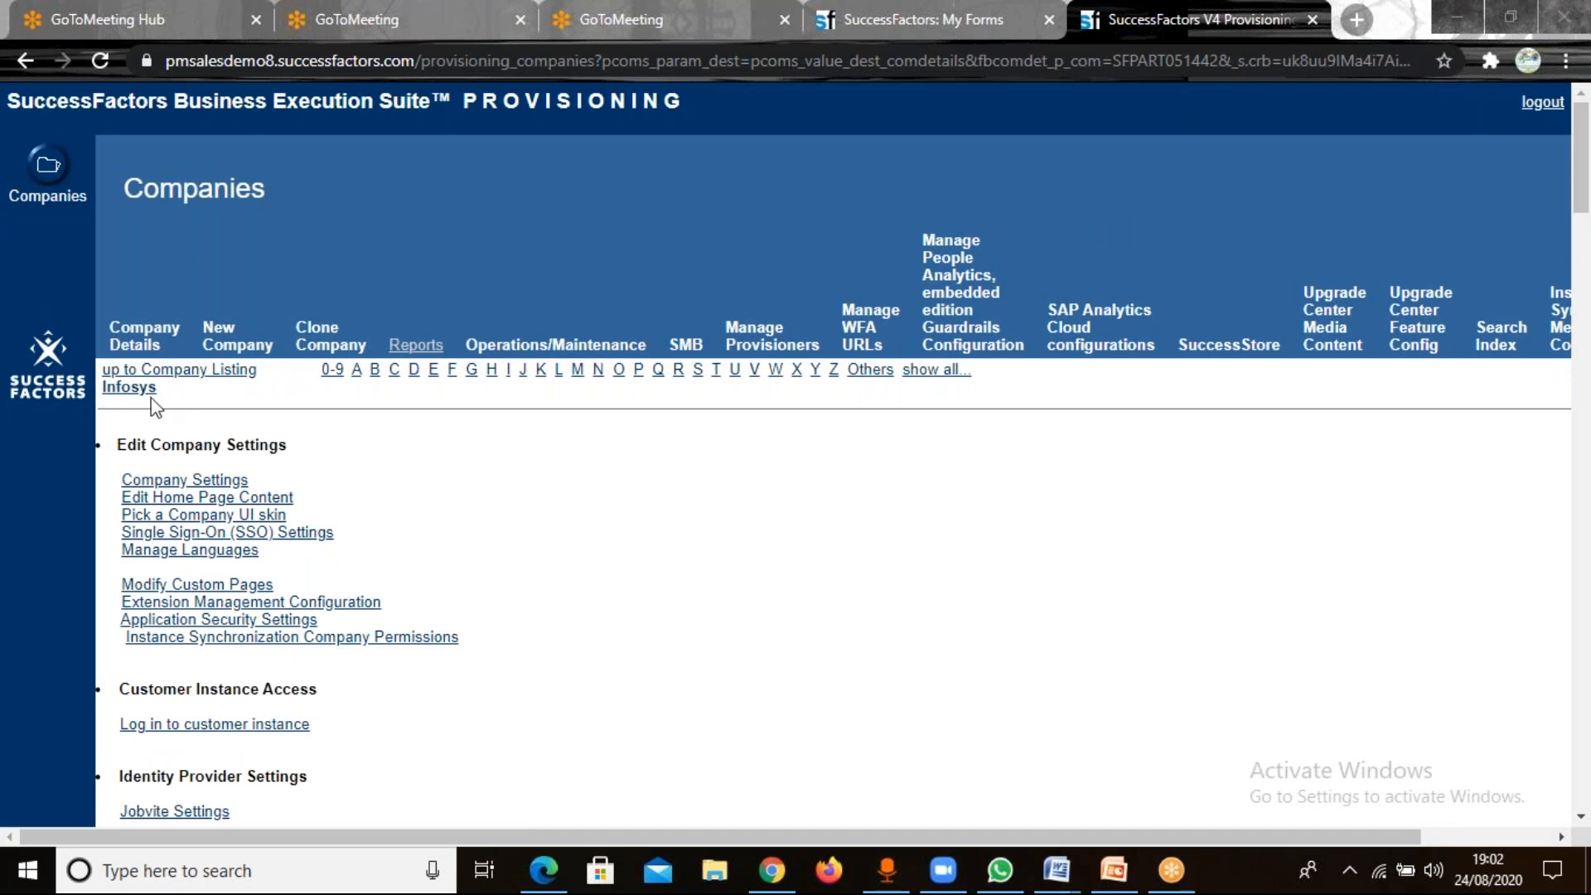
{"action": "left_click", "coordinate": [207, 373]}
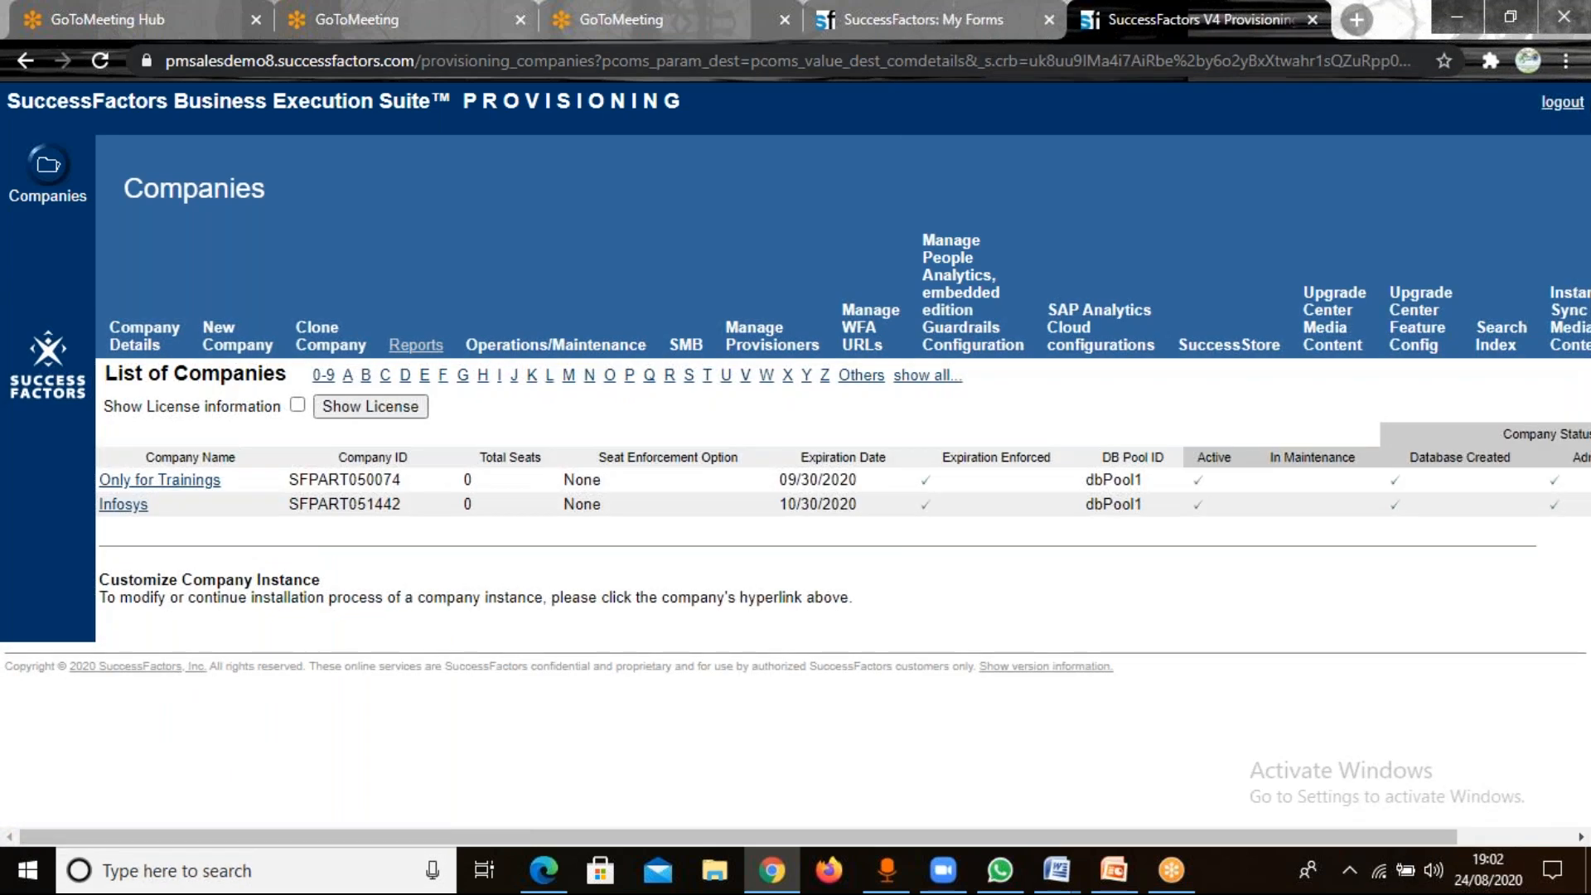
Return to the SuccessFactors home page and log in again with the prefilled administrator credentials.
{"action": "left_click", "coordinate": [1005, 19]}
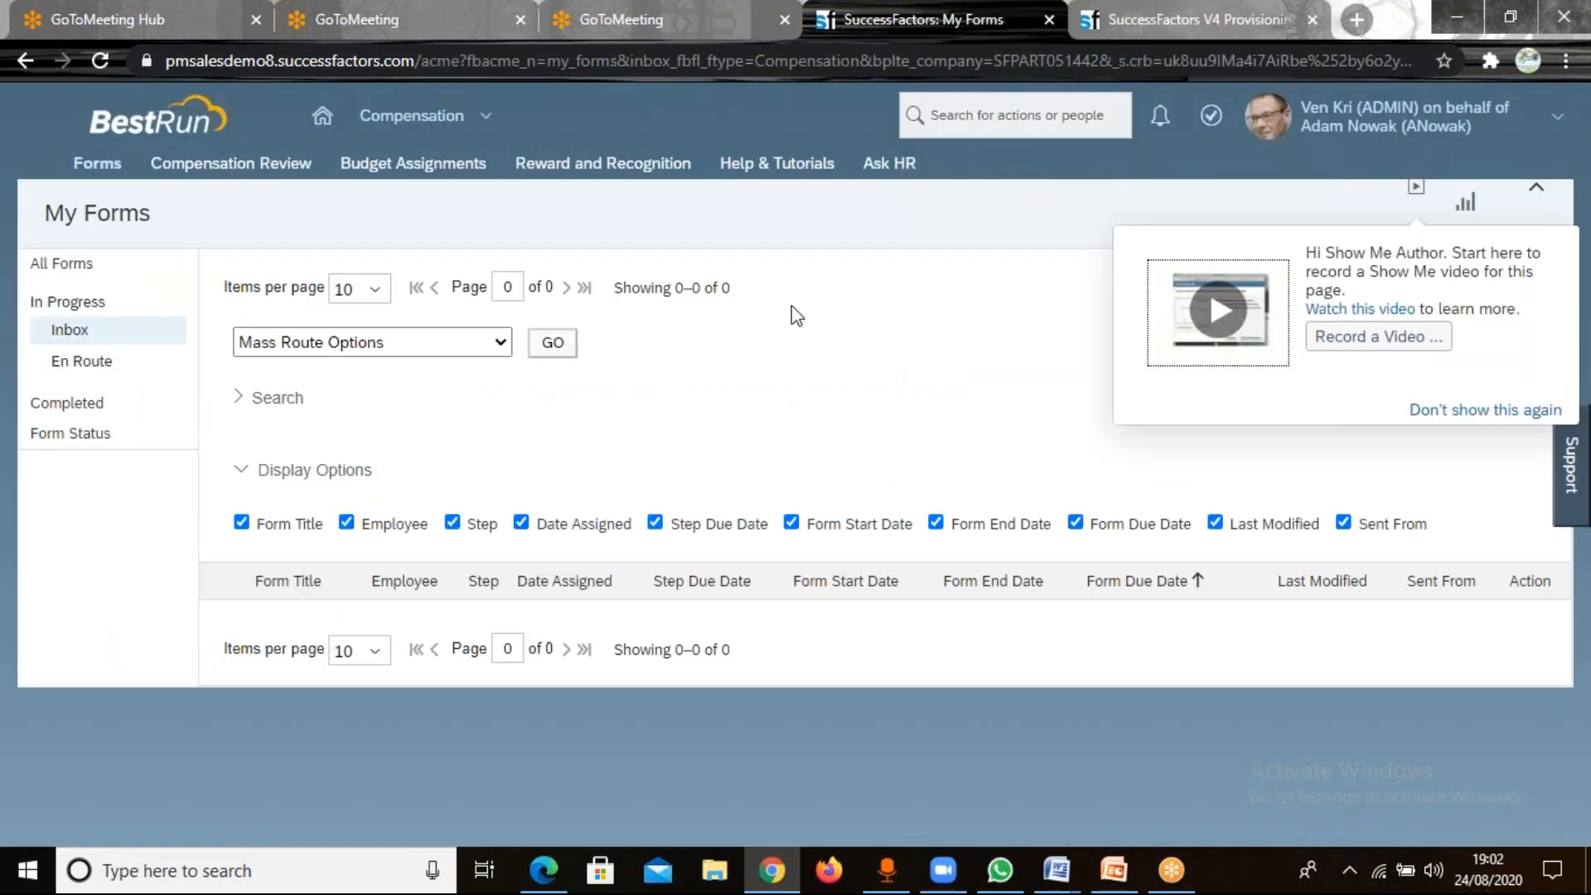
{"action": "left_click", "coordinate": [322, 120]}
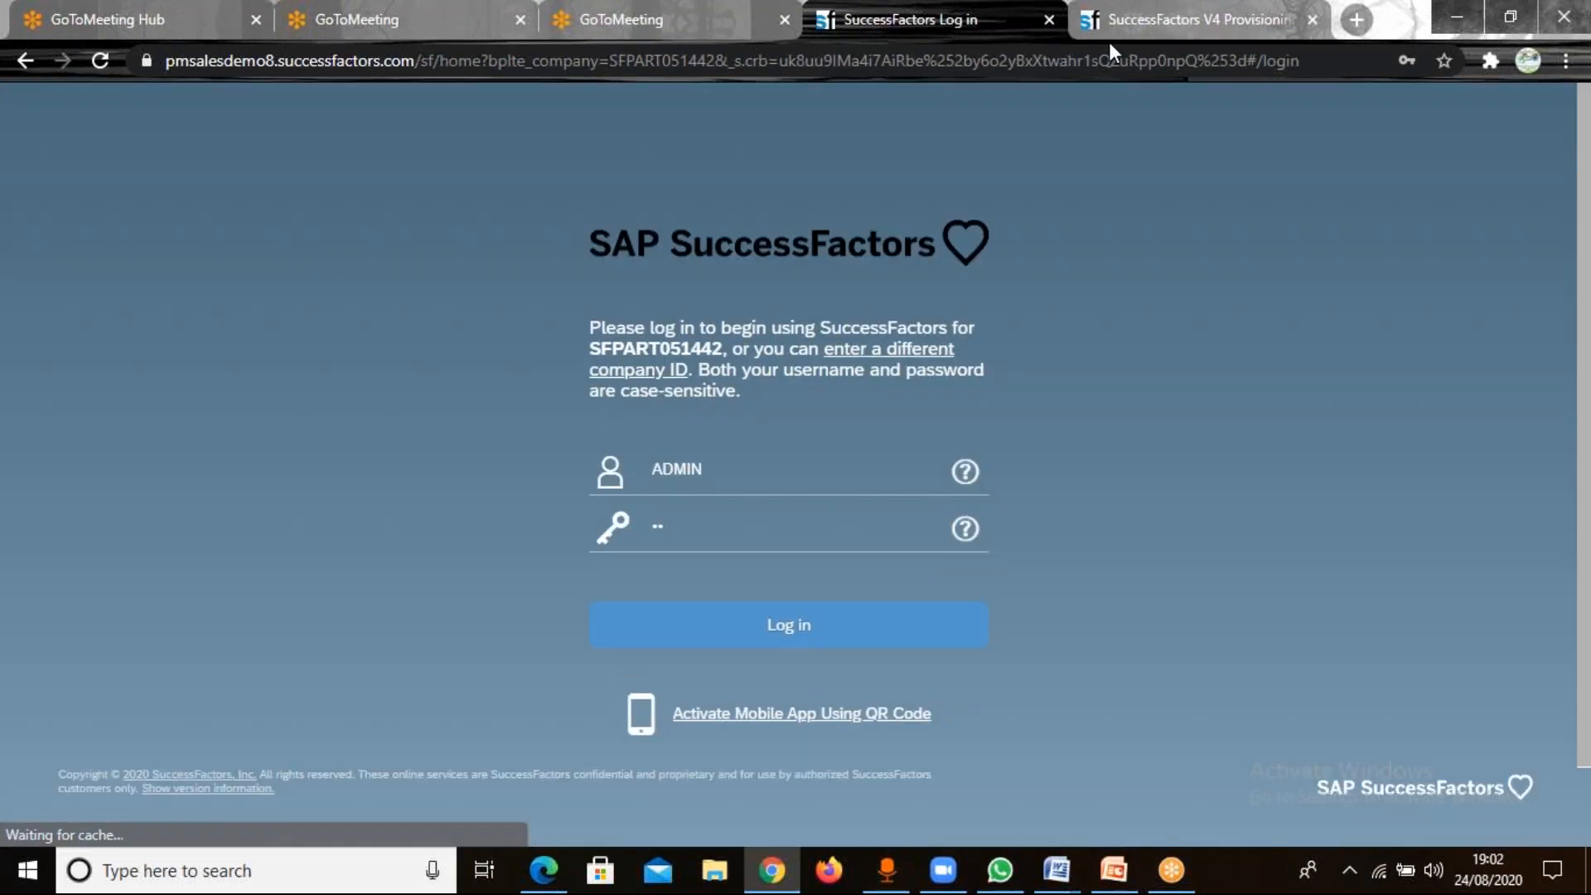
{"action": "left_click", "coordinate": [758, 628]}
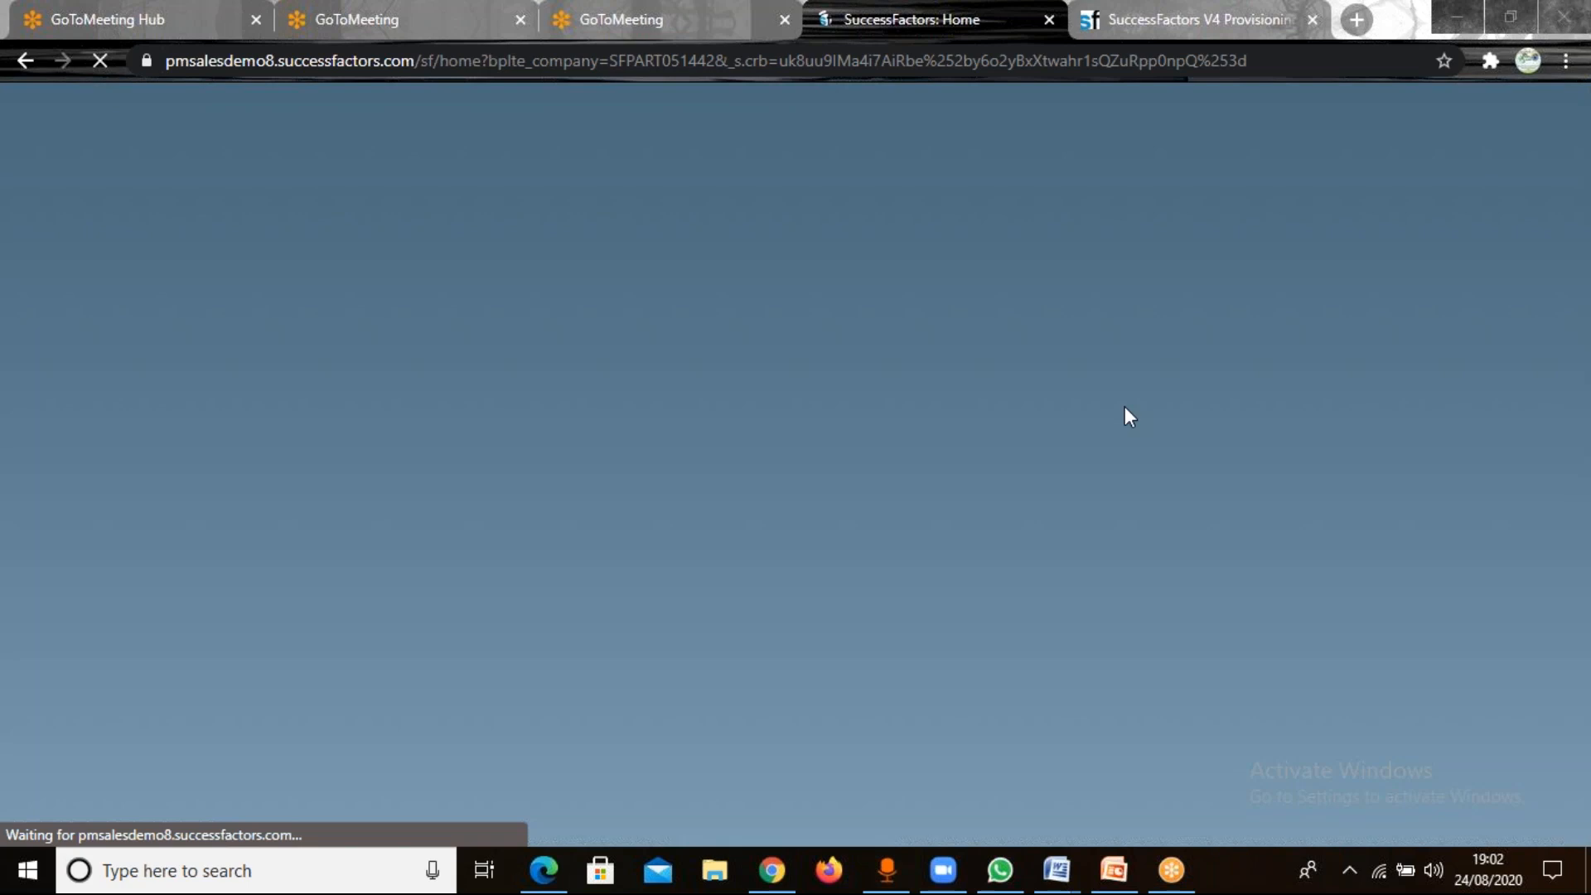
Search Google Images for IBM in a new browser tab and preview the white-on-blue logo from The Economic Times page.
{"action": "left_click", "coordinate": [1364, 16]}
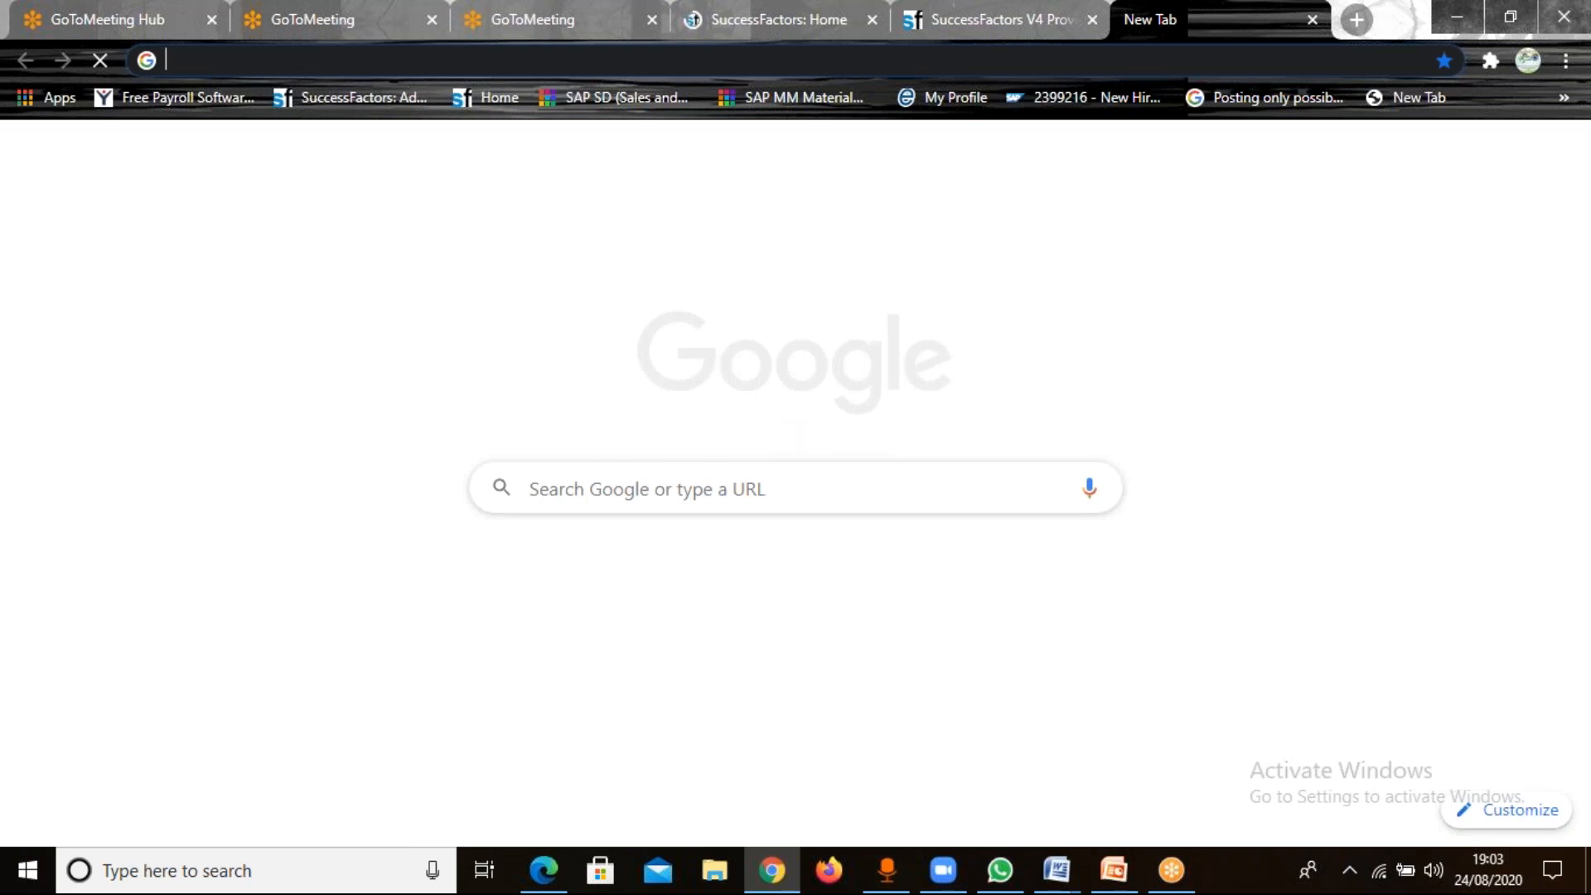
{"action": "left_click", "coordinate": [637, 497]}
{"action": "type", "text": "IBM"}
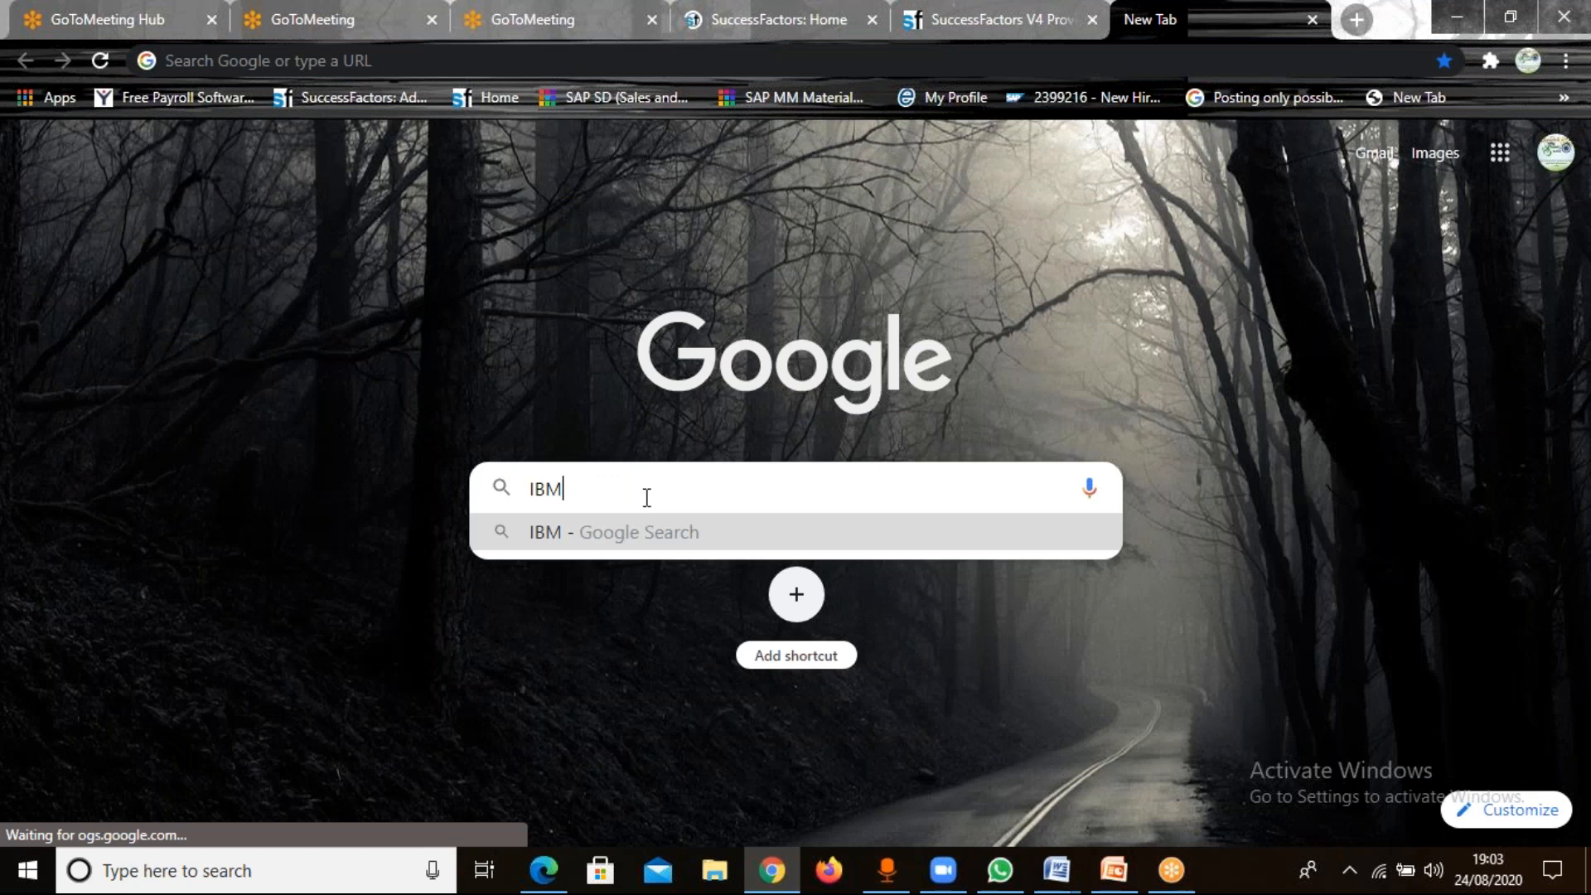
{"action": "key", "text": "Return"}
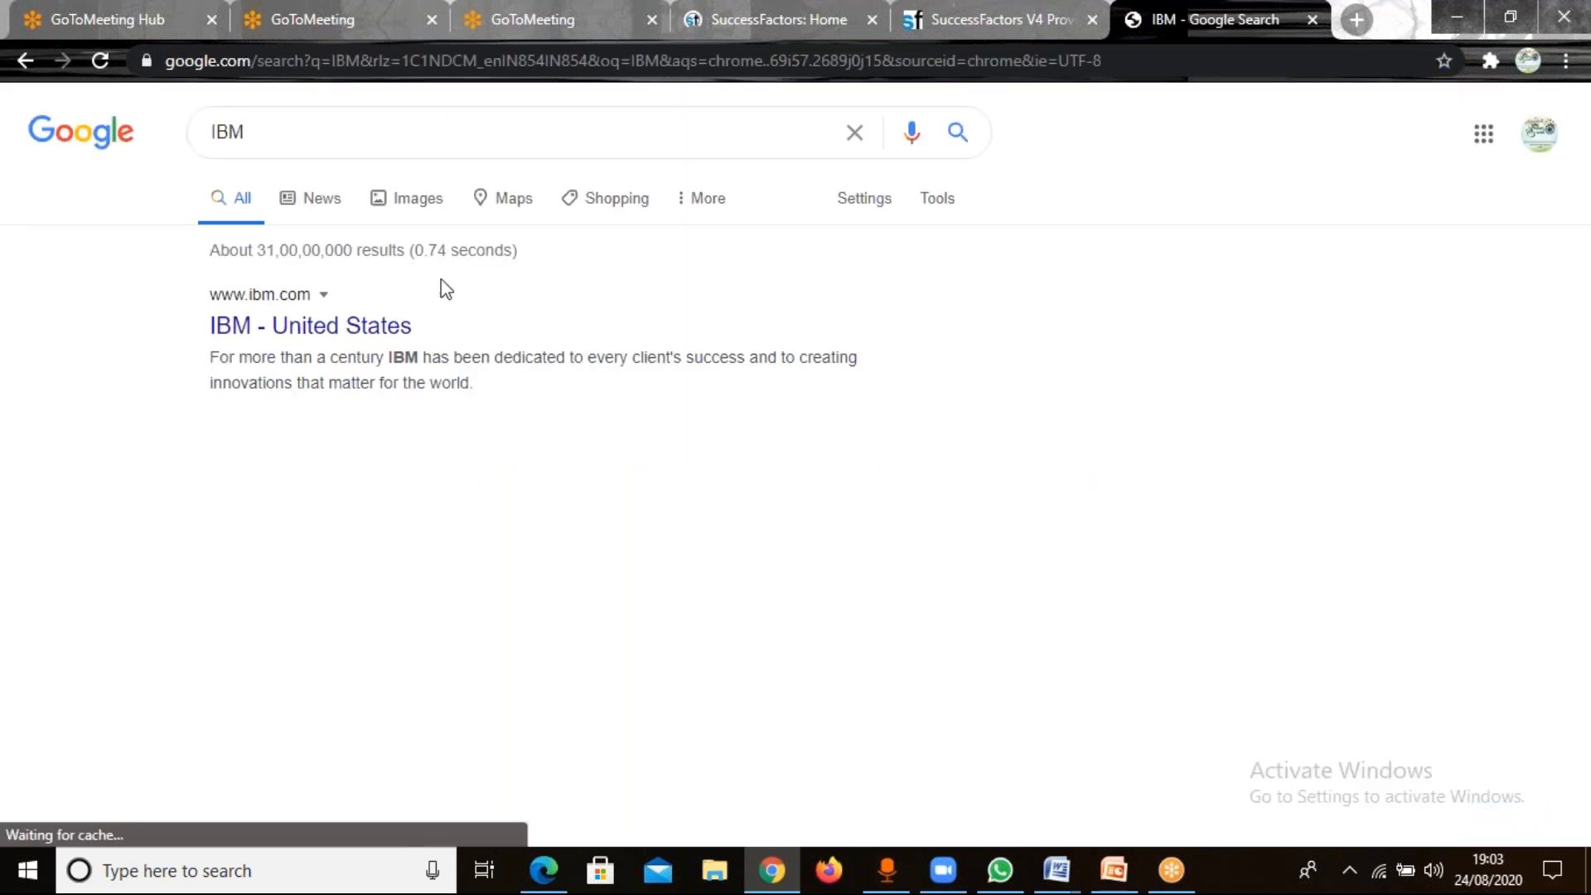
{"action": "left_click", "coordinate": [419, 199]}
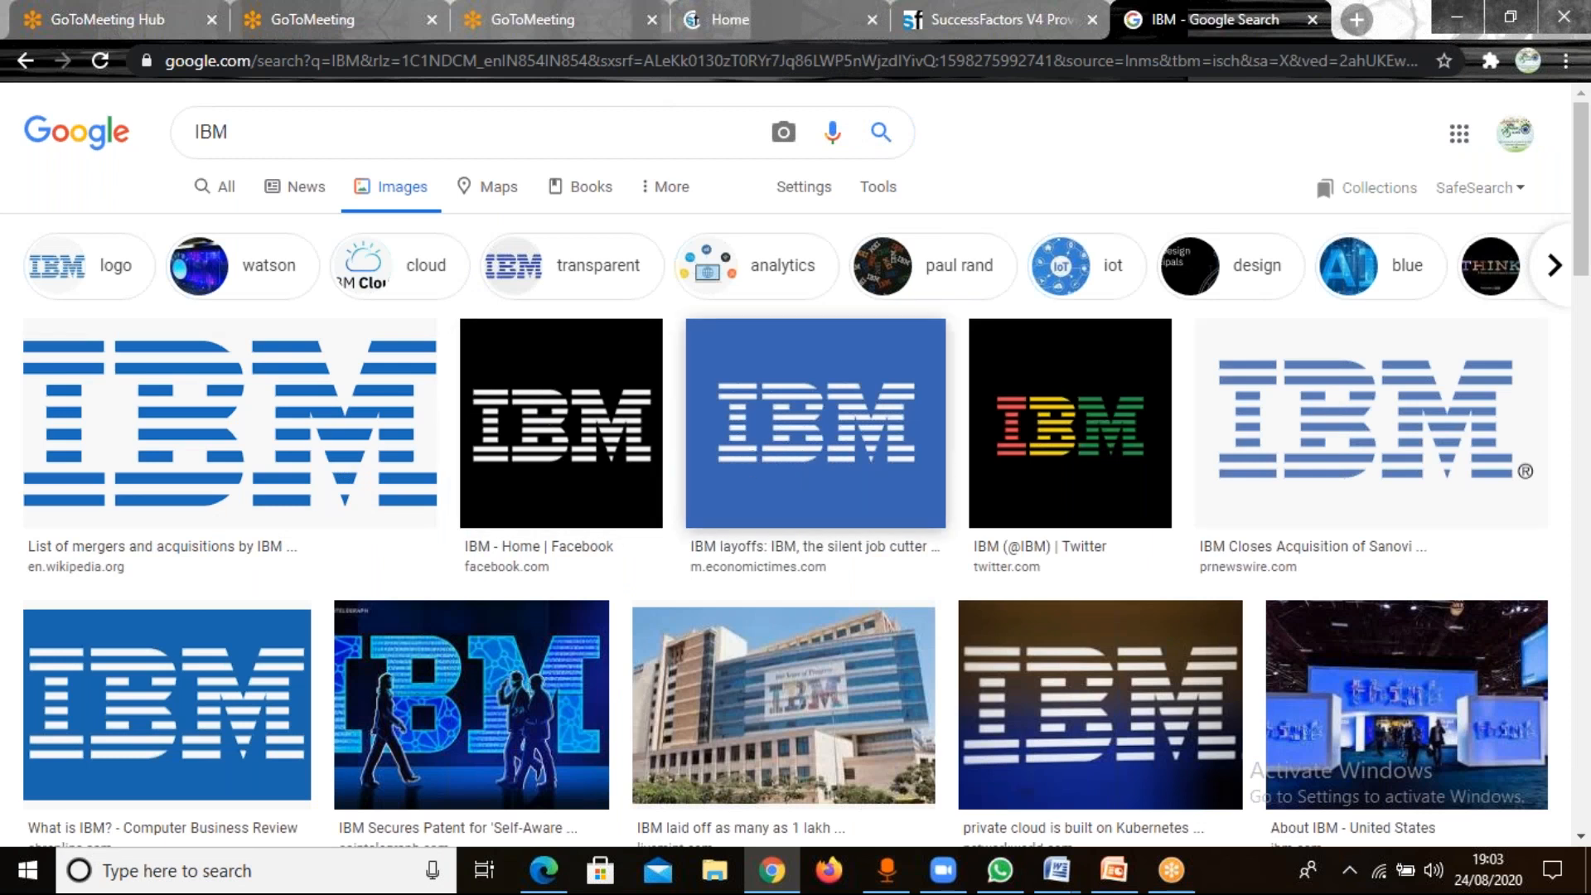
{"action": "left_click", "coordinate": [816, 423]}
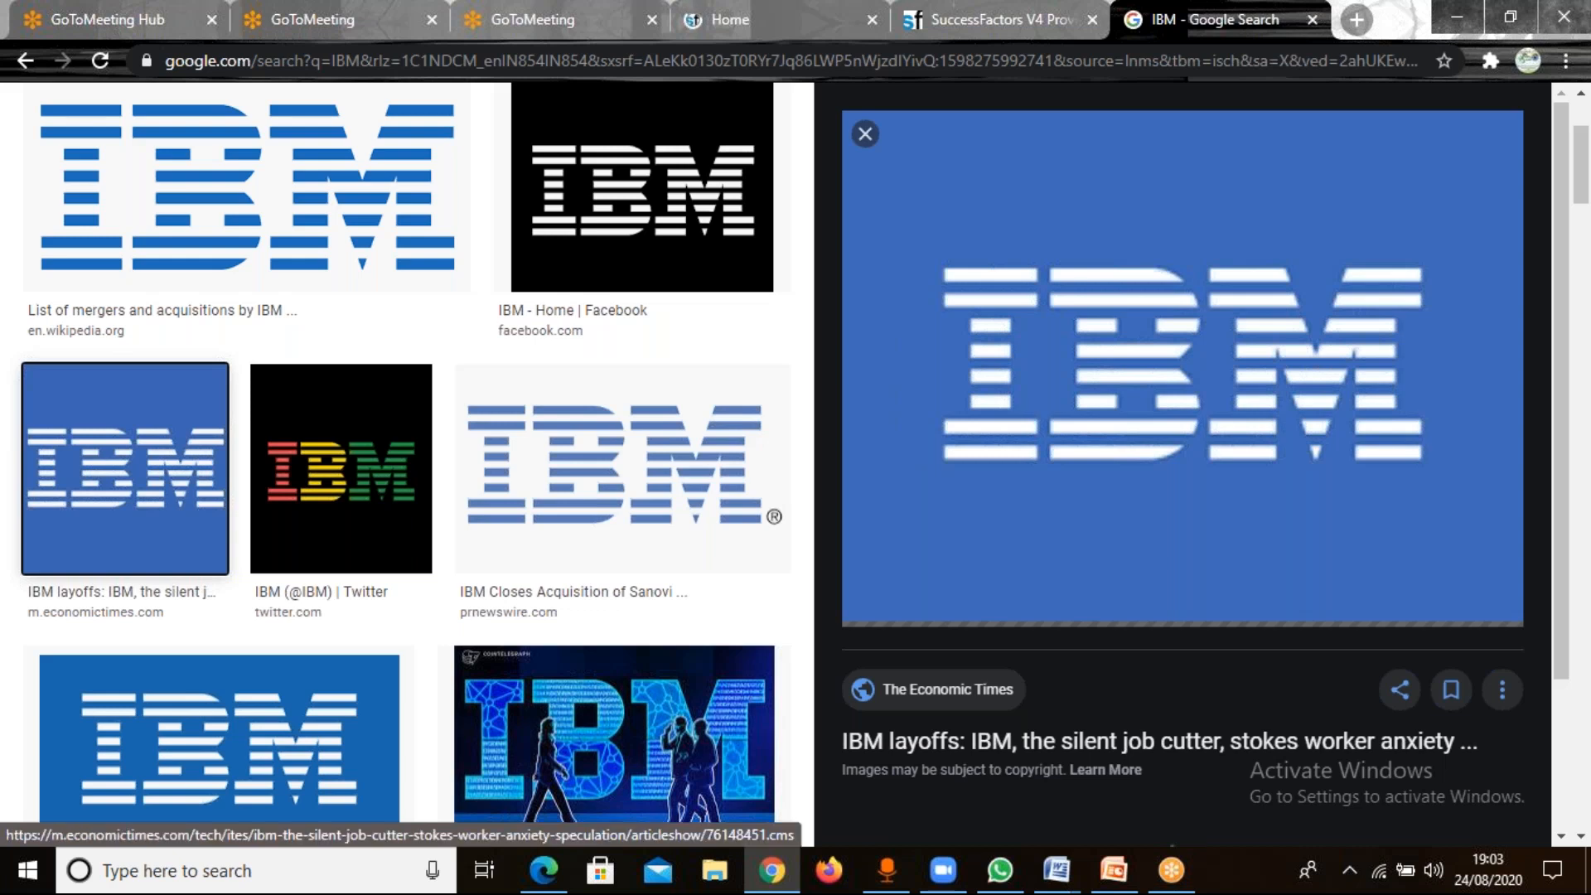
{"action": "right_click", "coordinate": [924, 444]}
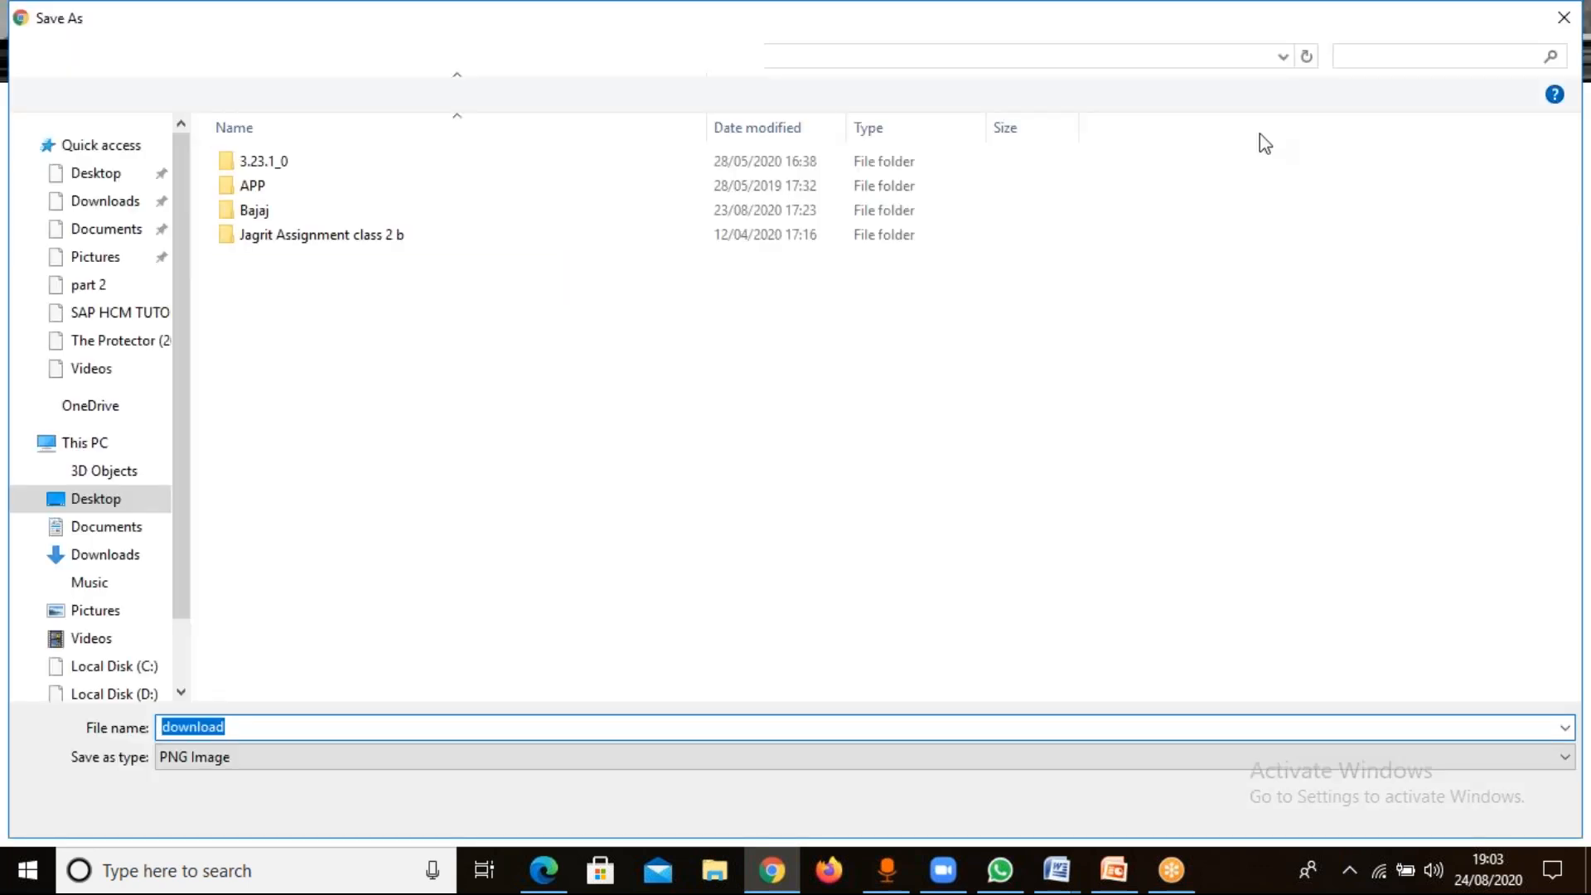
{"action": "left_click", "coordinate": [1571, 22]}
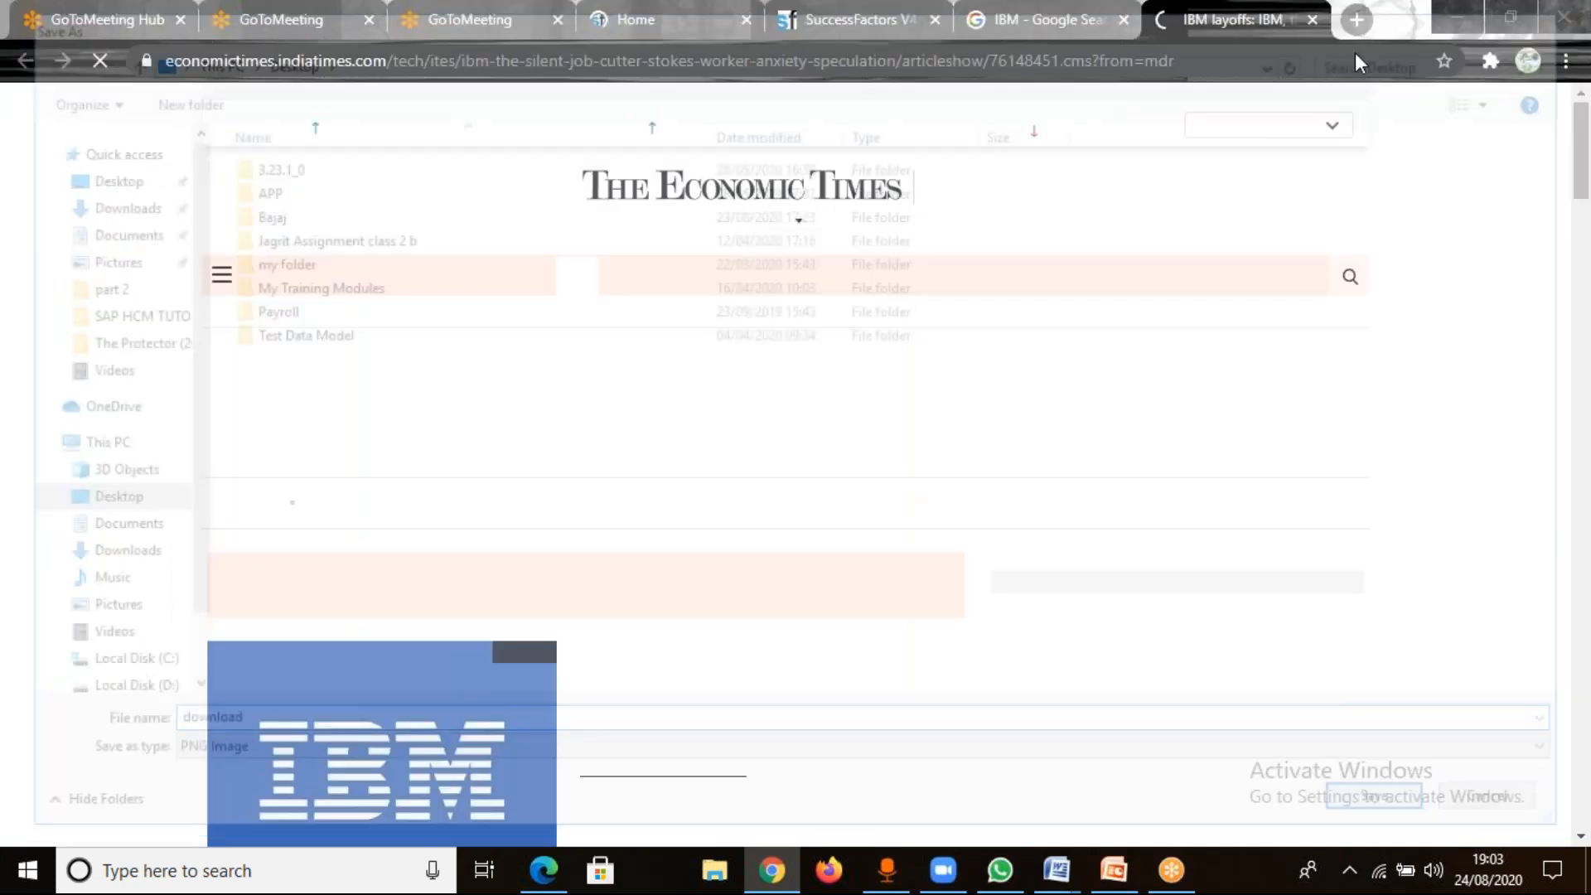
{"action": "left_click", "coordinate": [1315, 20]}
Save the previewed IBM logo to the Desktop as a PNG image named IBM and close the image search tab.
{"action": "right_click", "coordinate": [1091, 348]}
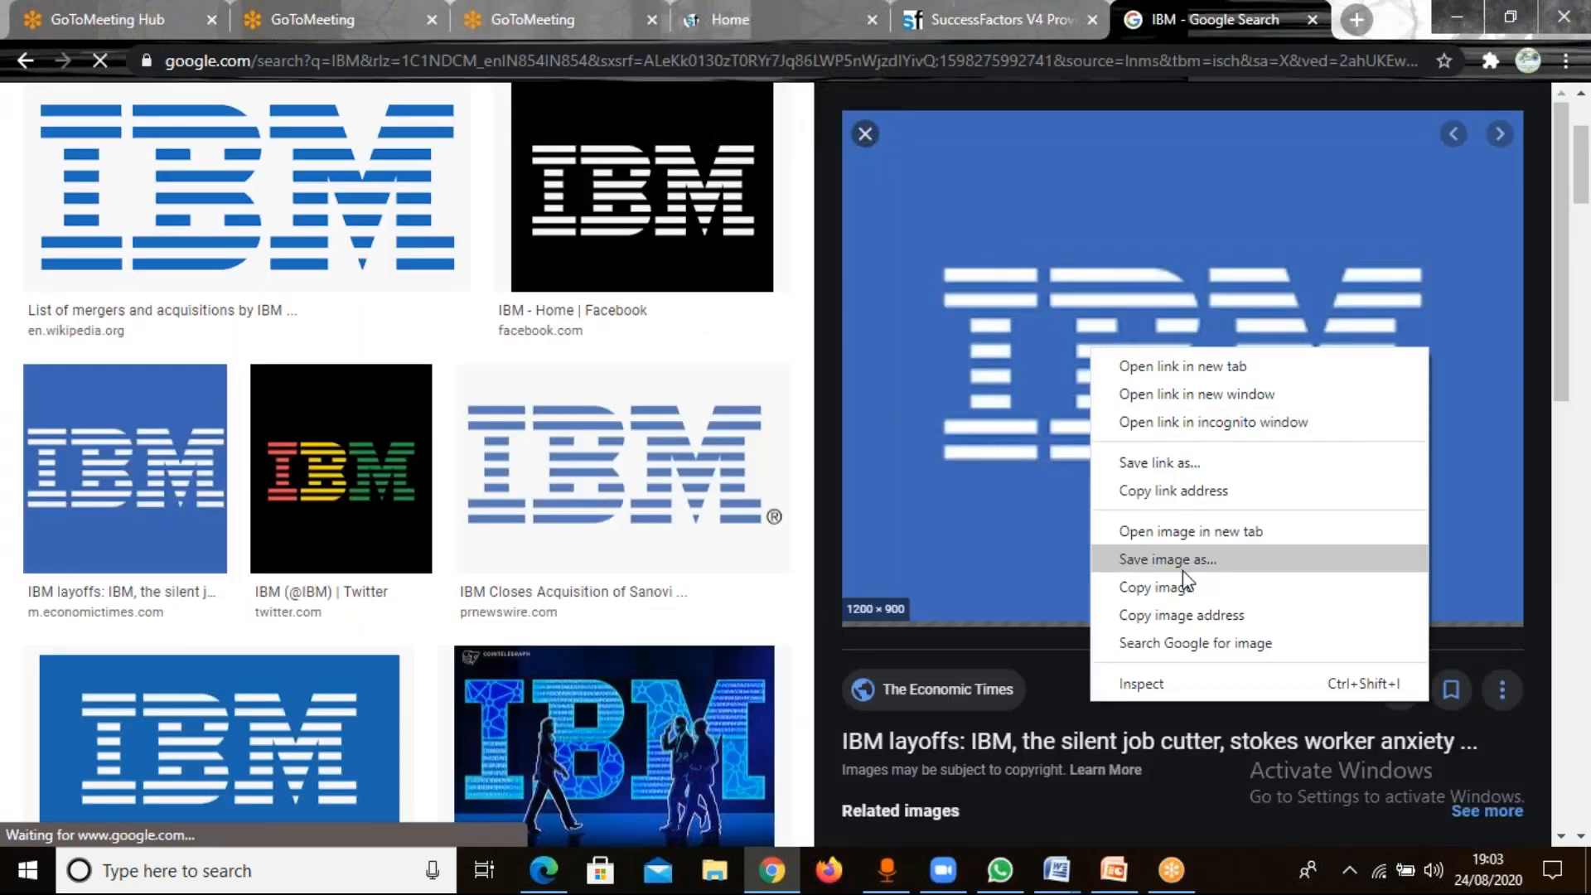
{"action": "left_click", "coordinate": [1285, 559]}
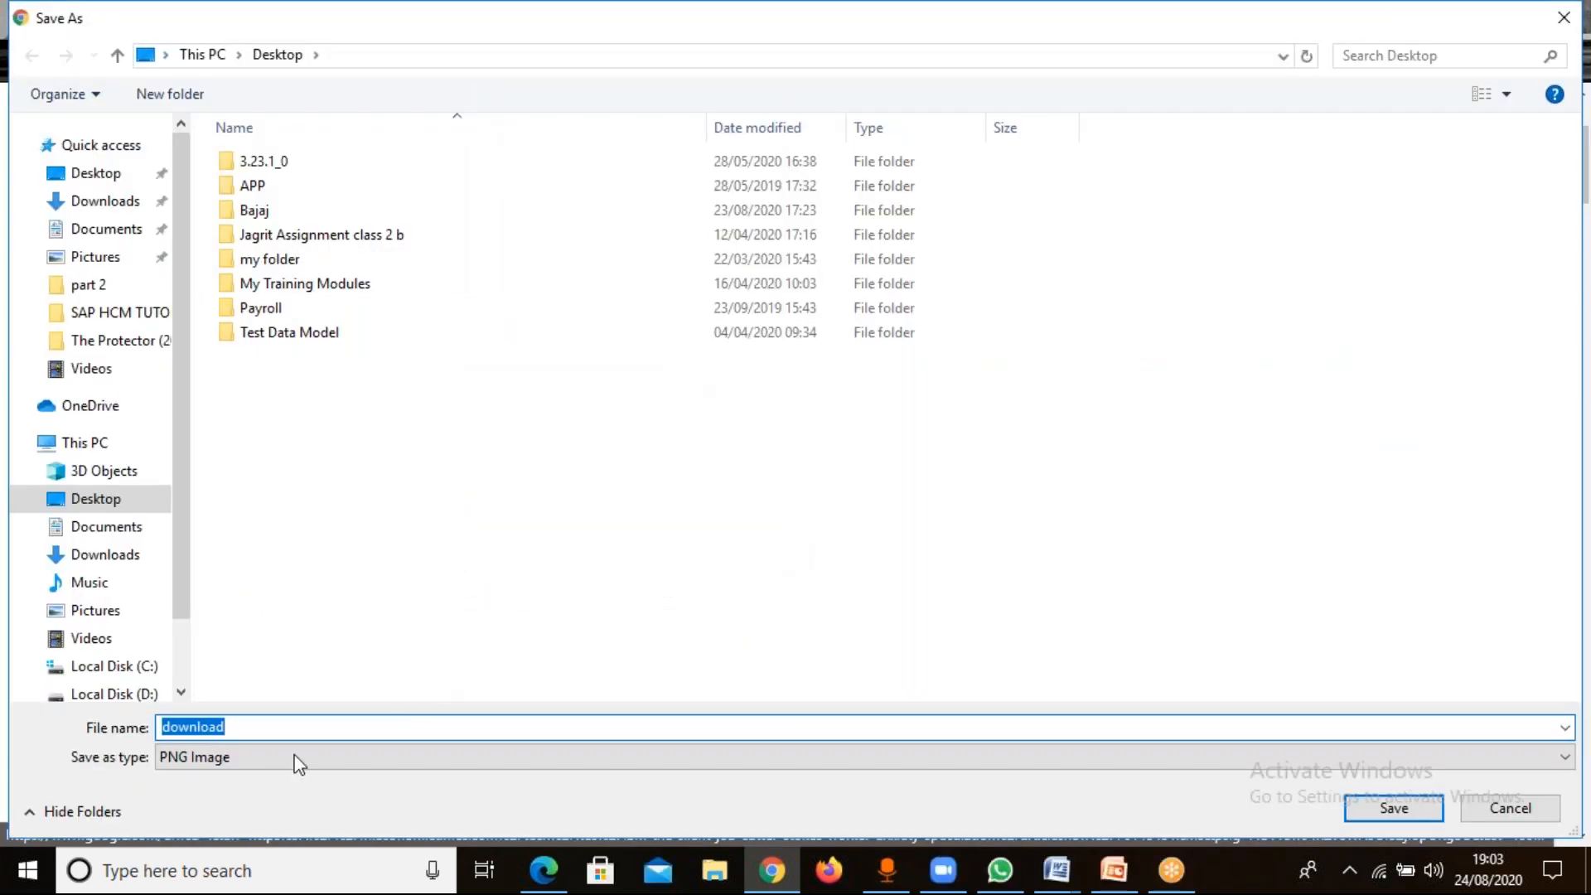
{"action": "type", "text": "IBM"}
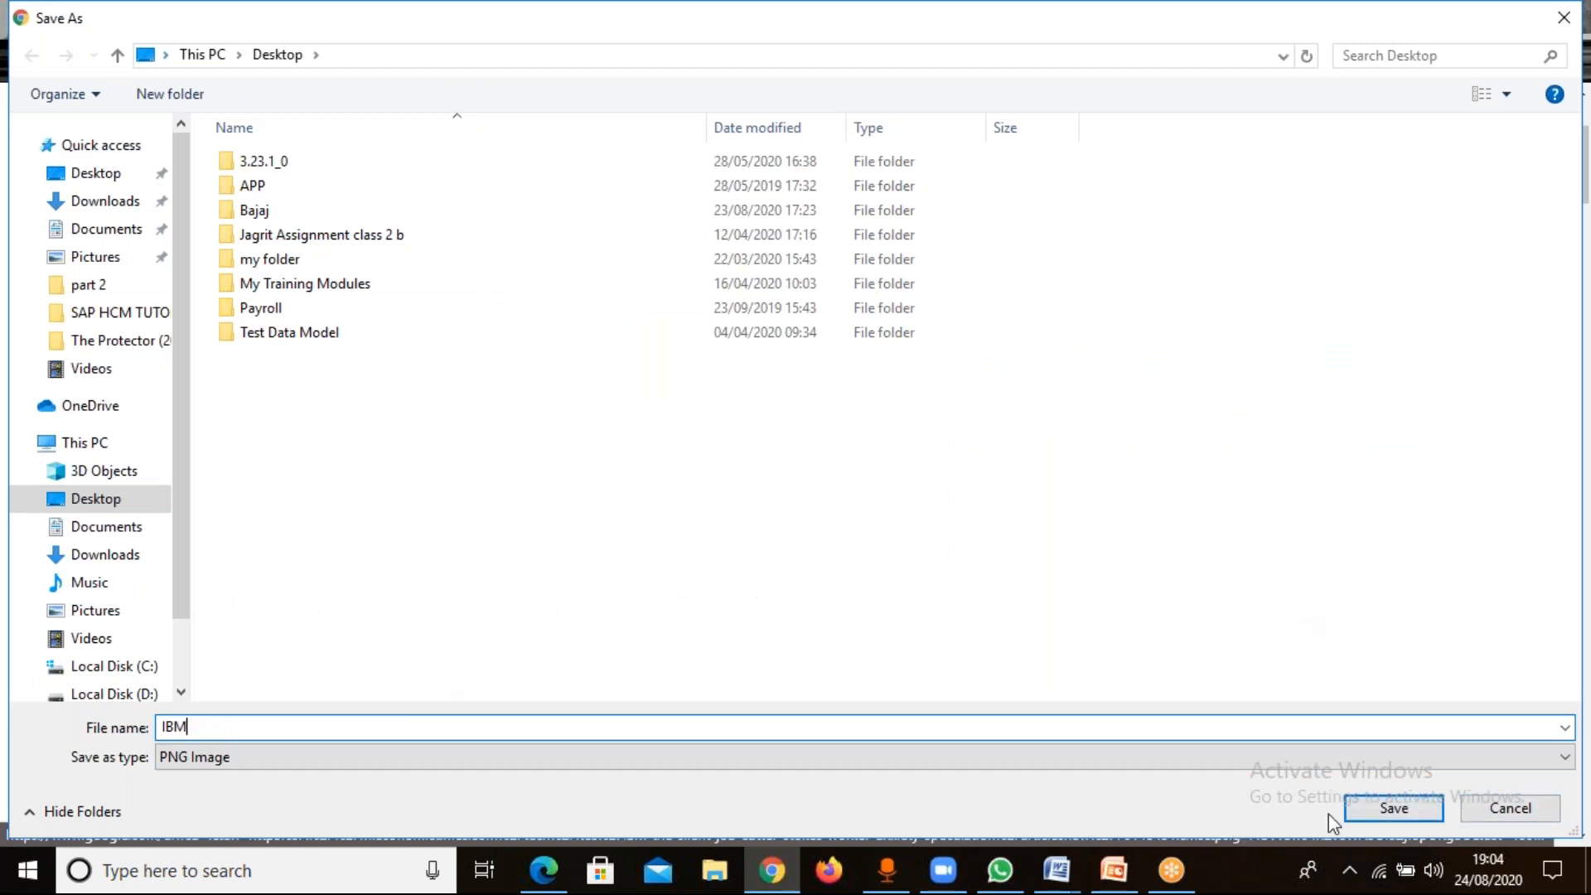
{"action": "left_click", "coordinate": [1381, 820]}
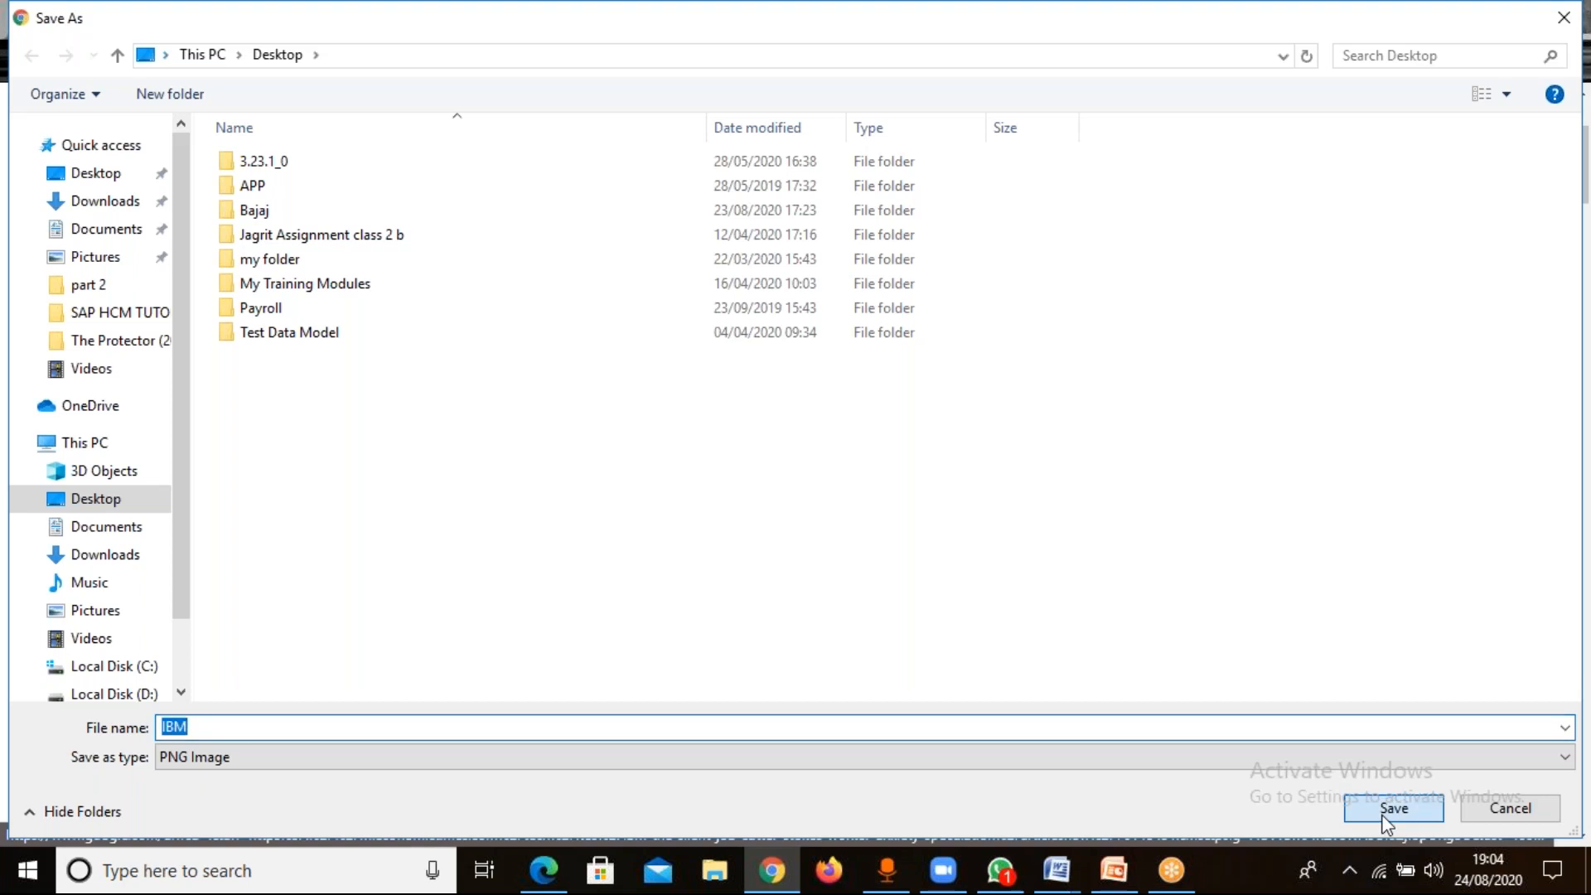
{"action": "left_click", "coordinate": [1381, 821]}
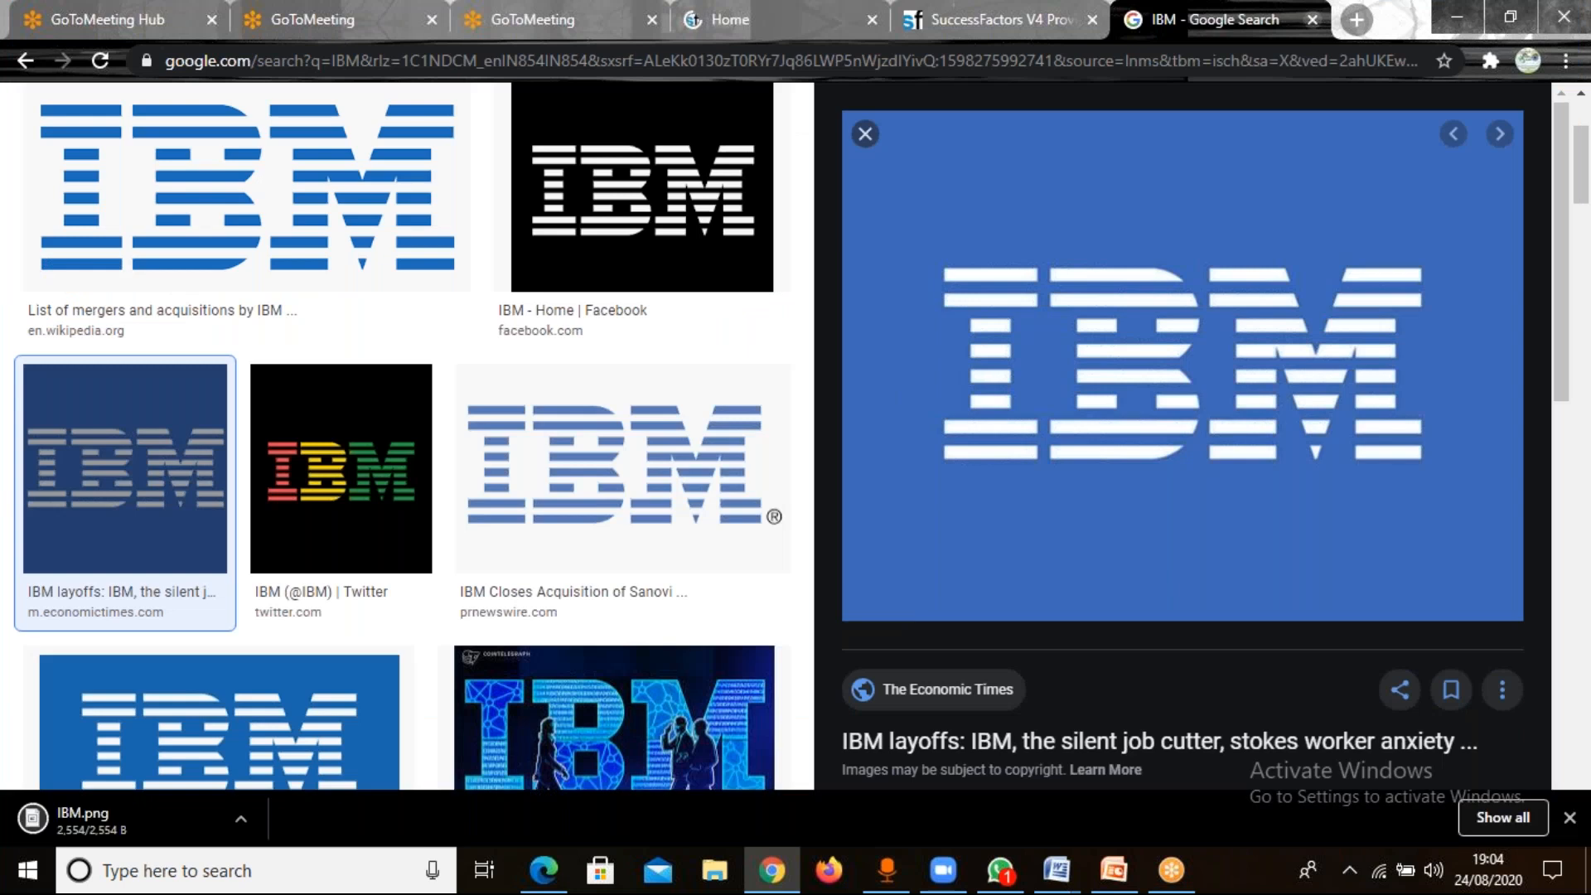
{"action": "left_click", "coordinate": [1312, 19]}
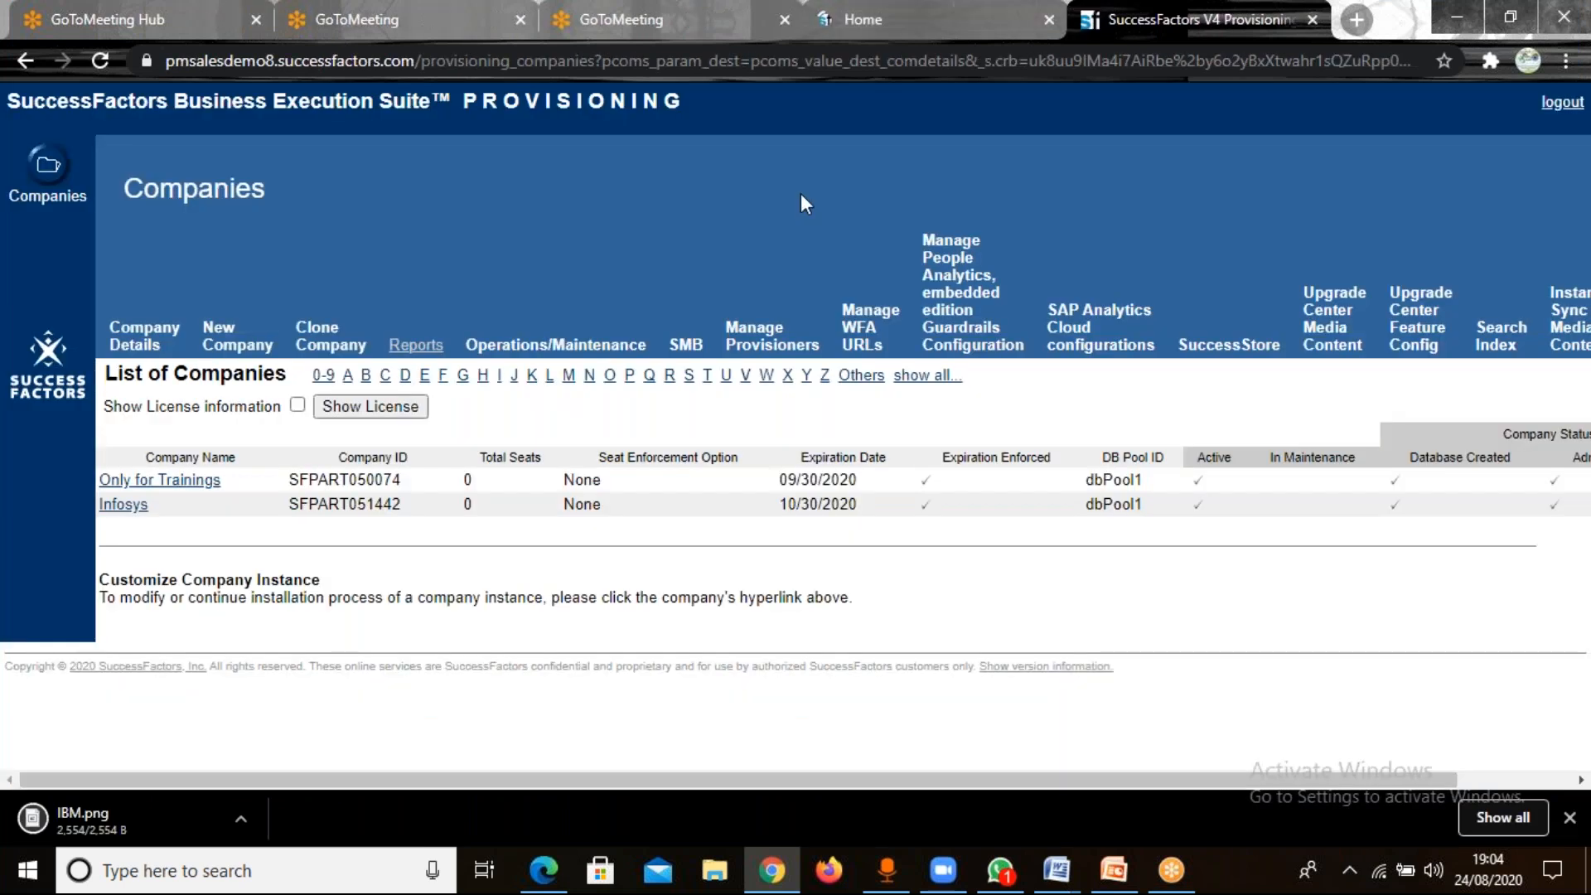
Minimize the open browser windows and open the IBM image from the desktop in Paint.
{"action": "left_click", "coordinate": [870, 20]}
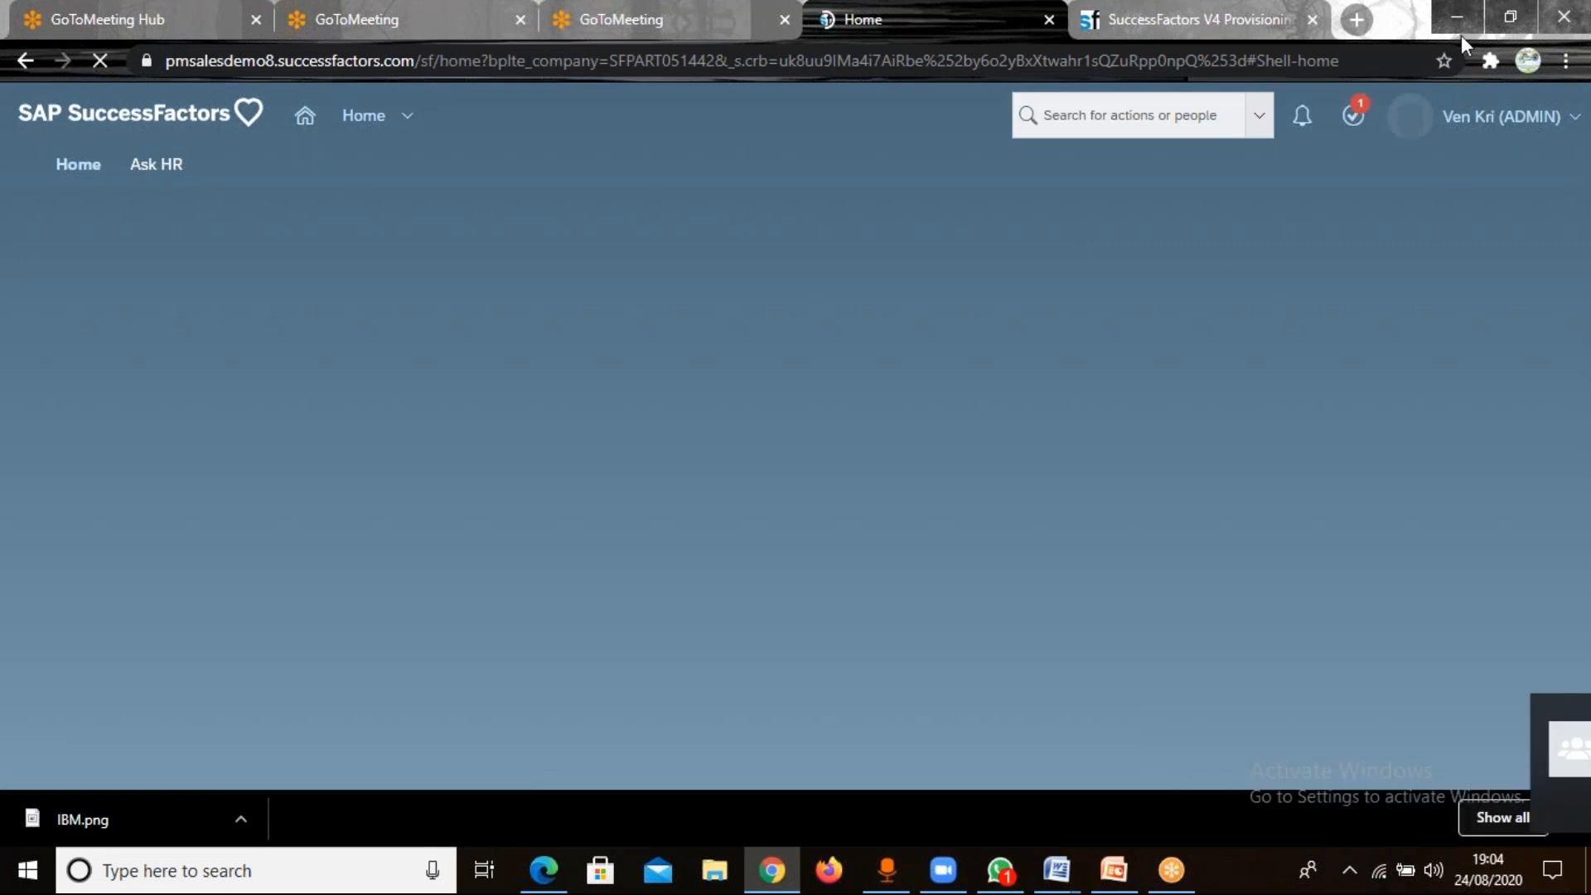
{"action": "left_click", "coordinate": [1454, 15]}
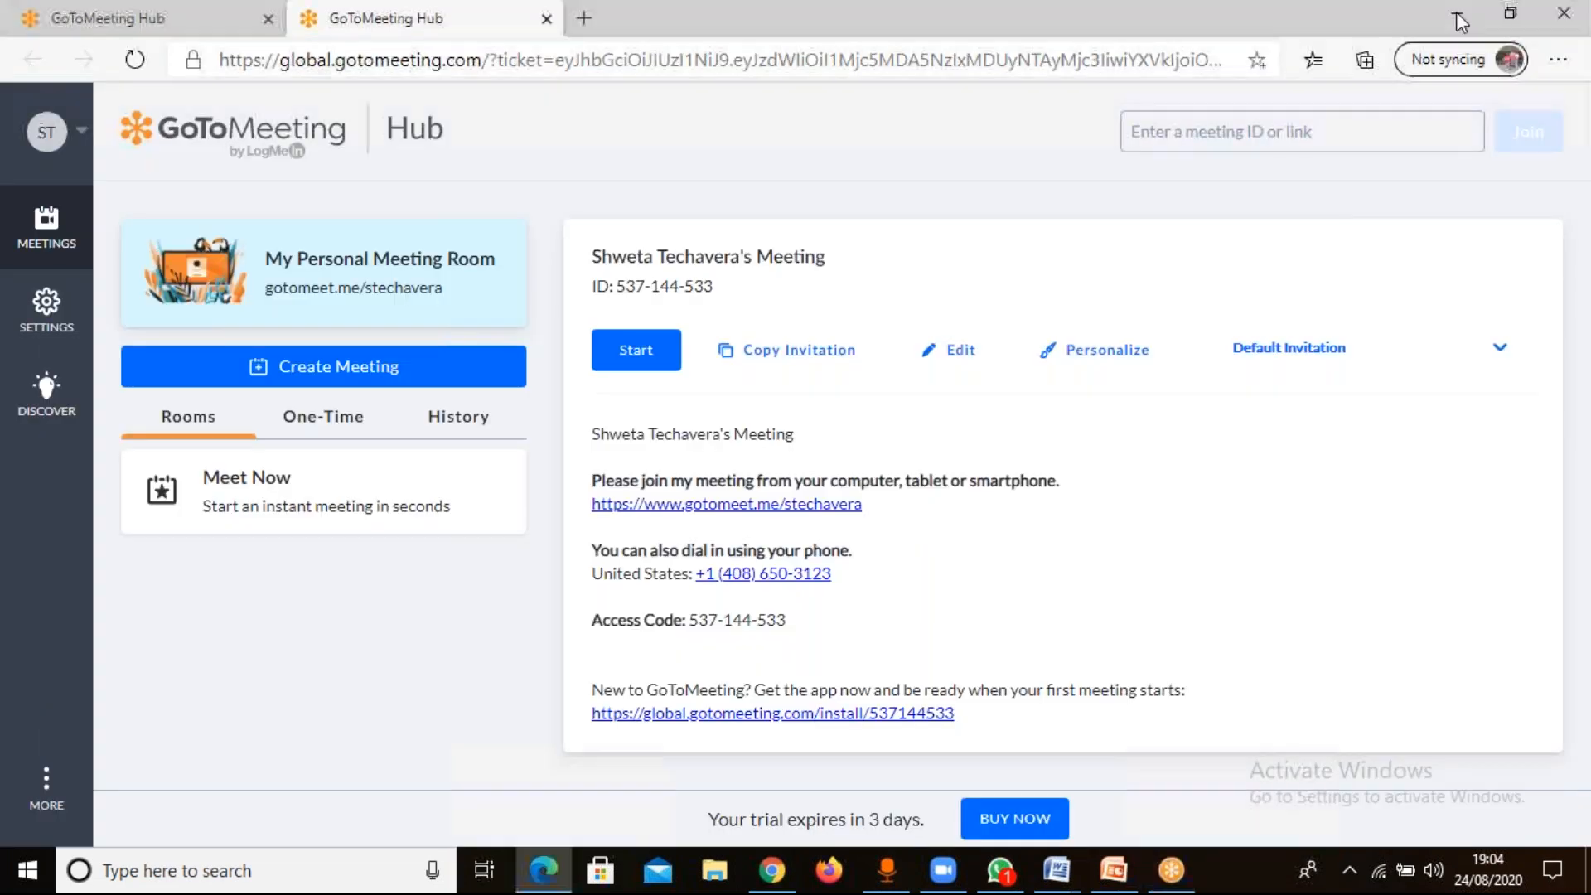
{"action": "left_click", "coordinate": [1456, 15]}
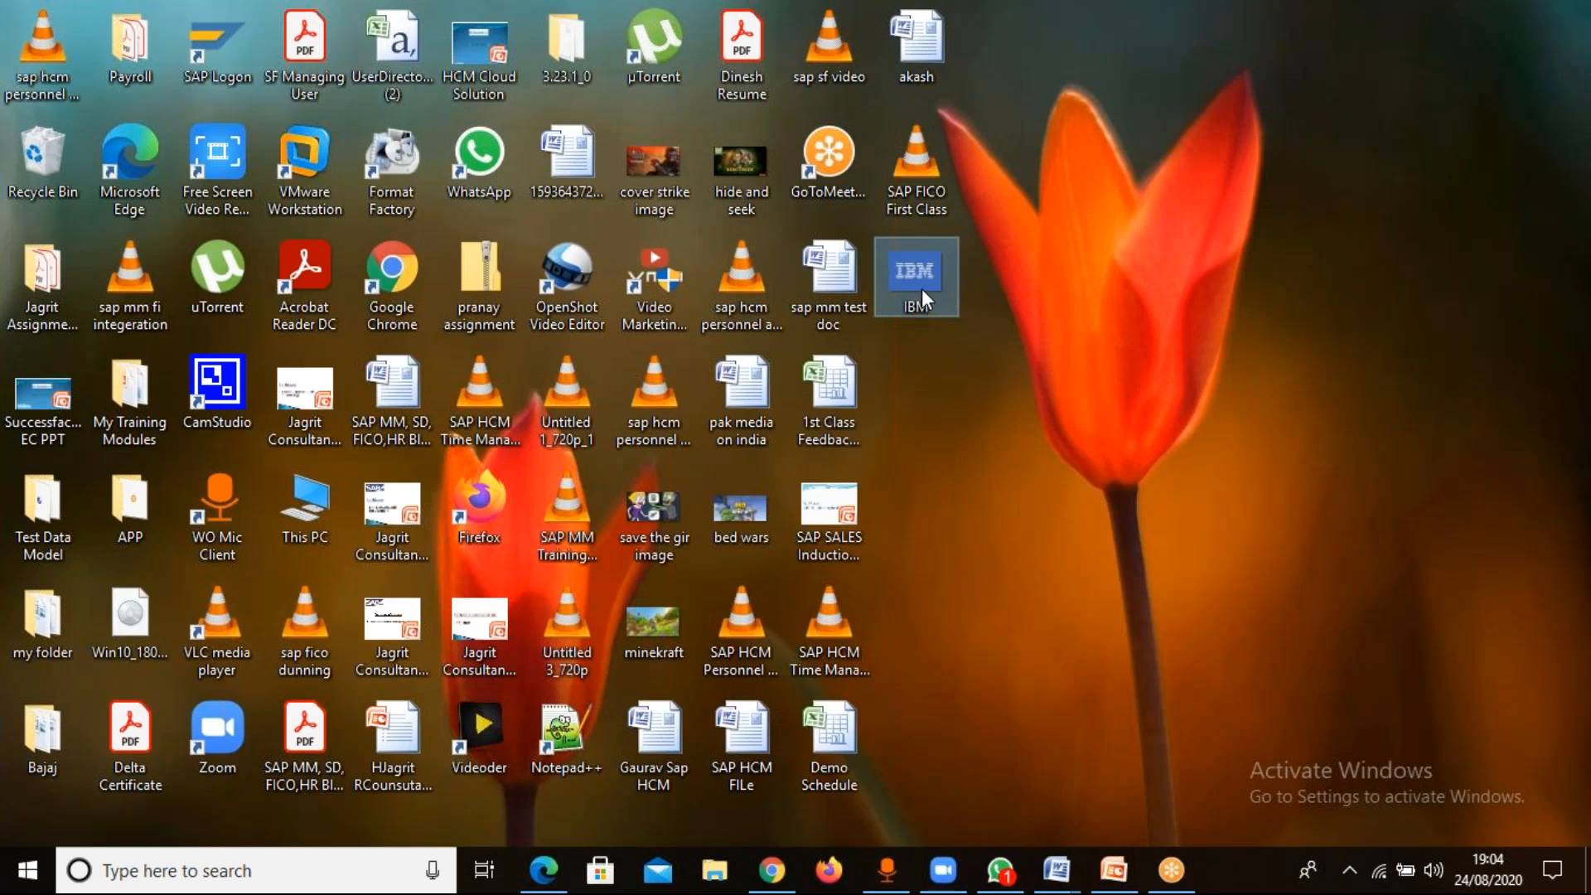
{"action": "right_click", "coordinate": [921, 289]}
{"action": "mouse_move", "coordinate": [1113, 648]}
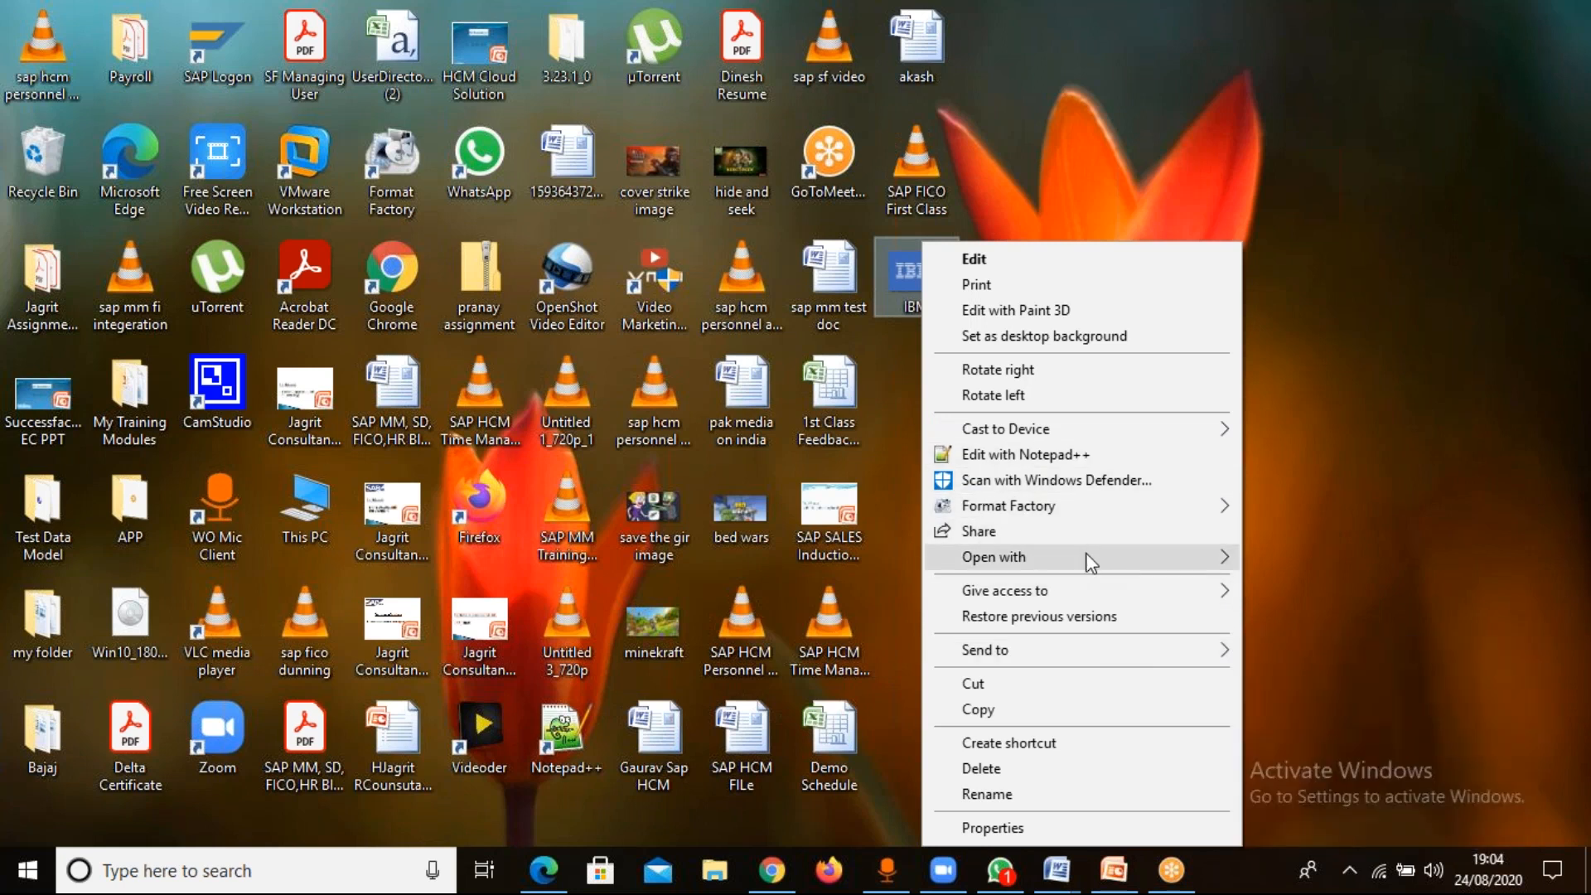
{"action": "mouse_move", "coordinate": [1090, 564]}
{"action": "left_click", "coordinate": [1277, 584]}
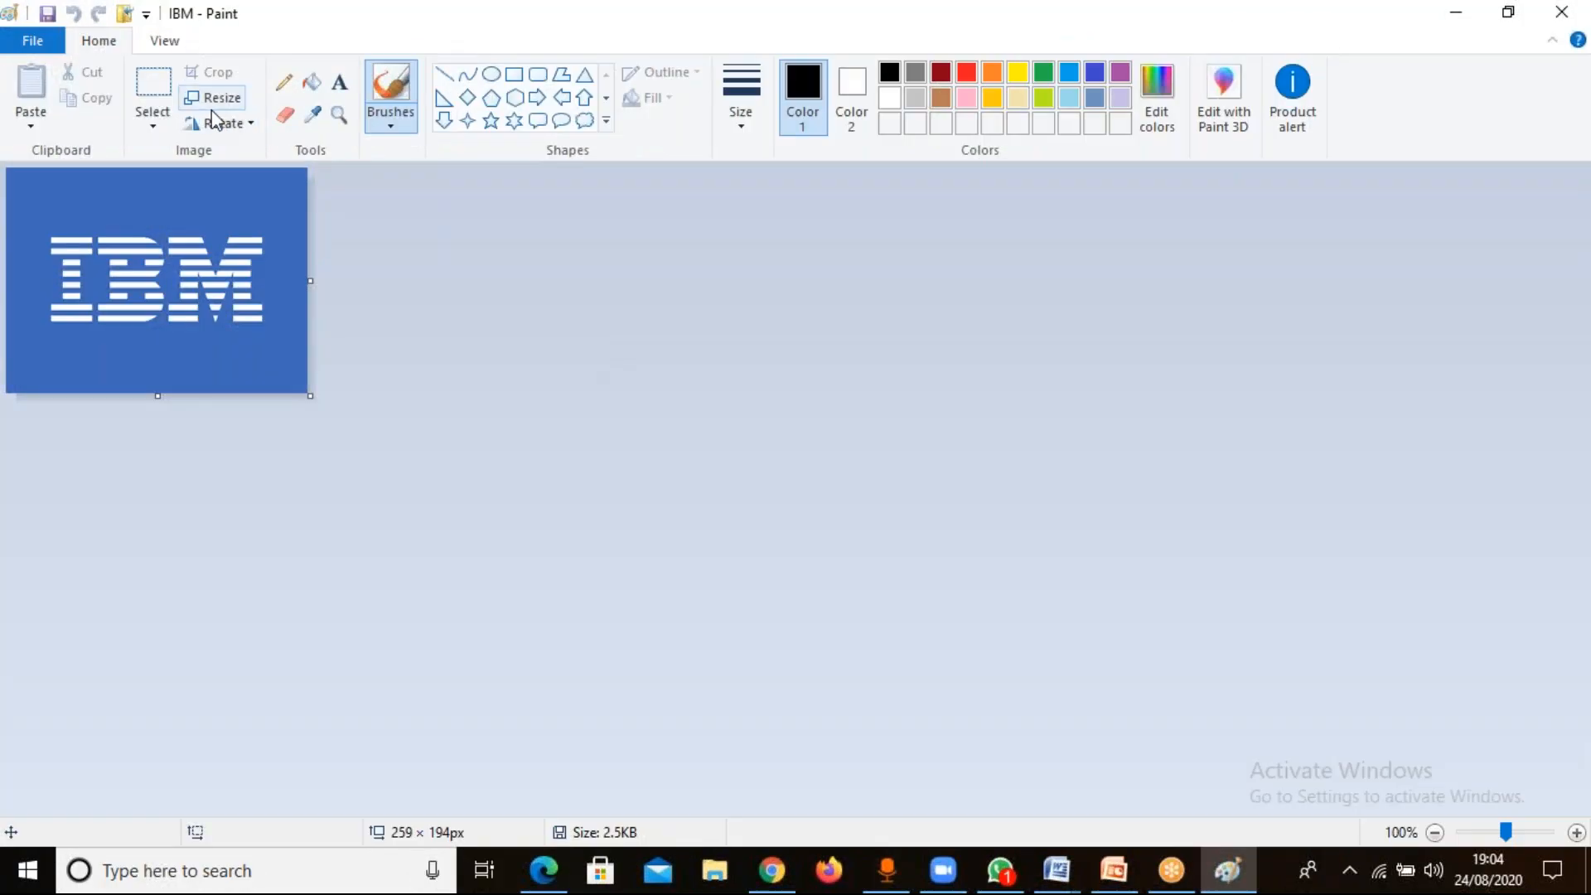
In the image's resize settings, turn off the aspect ratio lock and enter 210 percent horizontal and 40 percent vertical.
{"action": "left_click", "coordinate": [213, 98]}
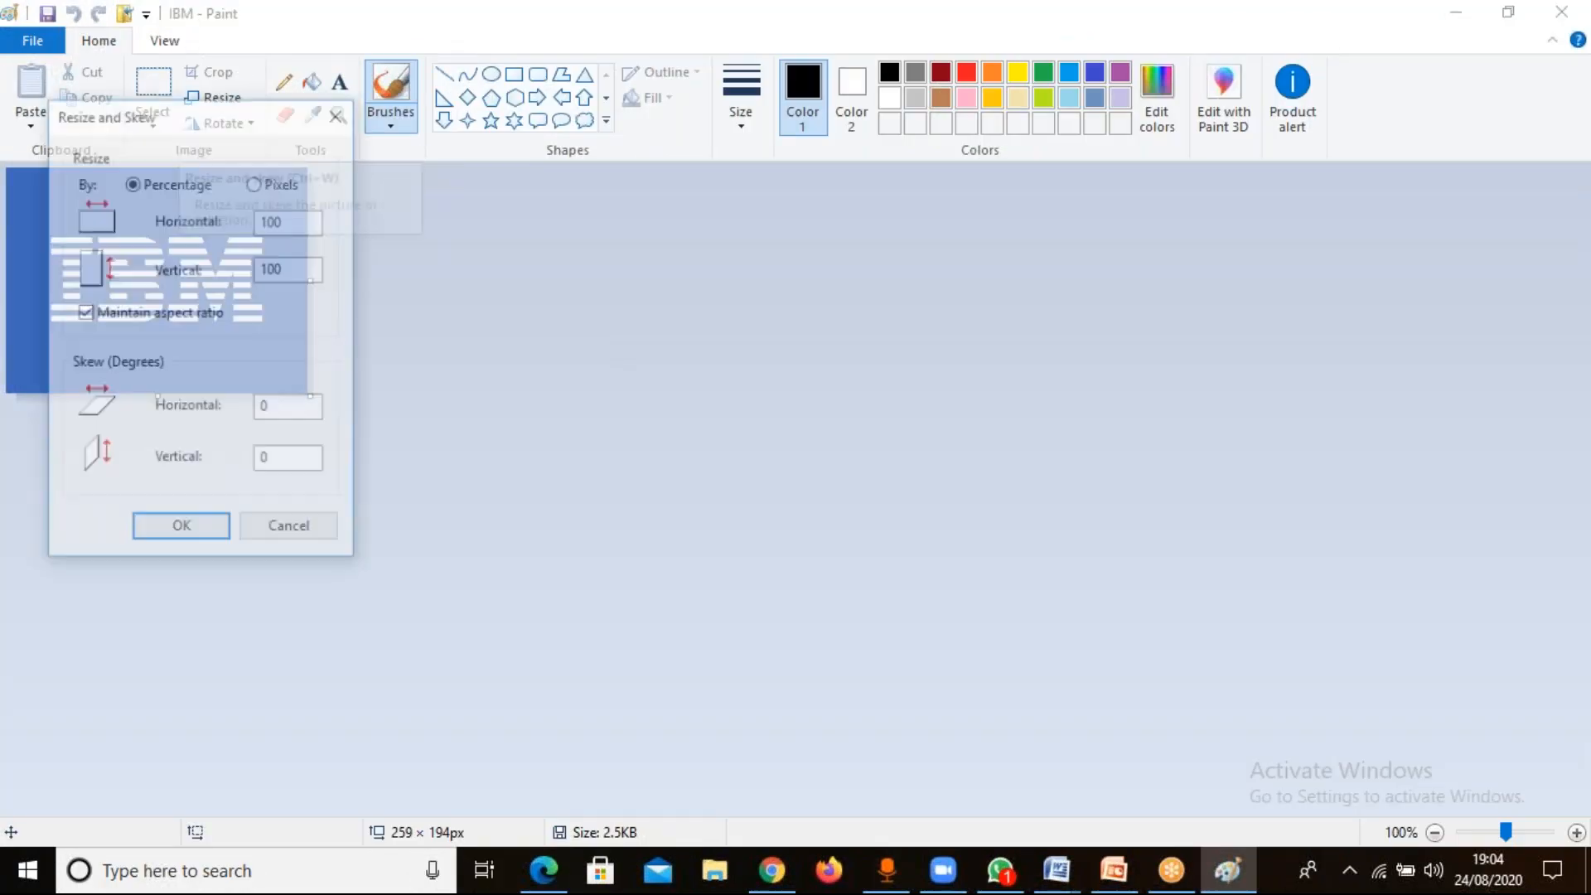
{"action": "left_click", "coordinate": [300, 226]}
{"action": "key", "text": "BackSpace"}
{"action": "key", "text": "BackSpace"}
{"action": "key", "text": "BackSpace"}
{"action": "type", "text": "2"}
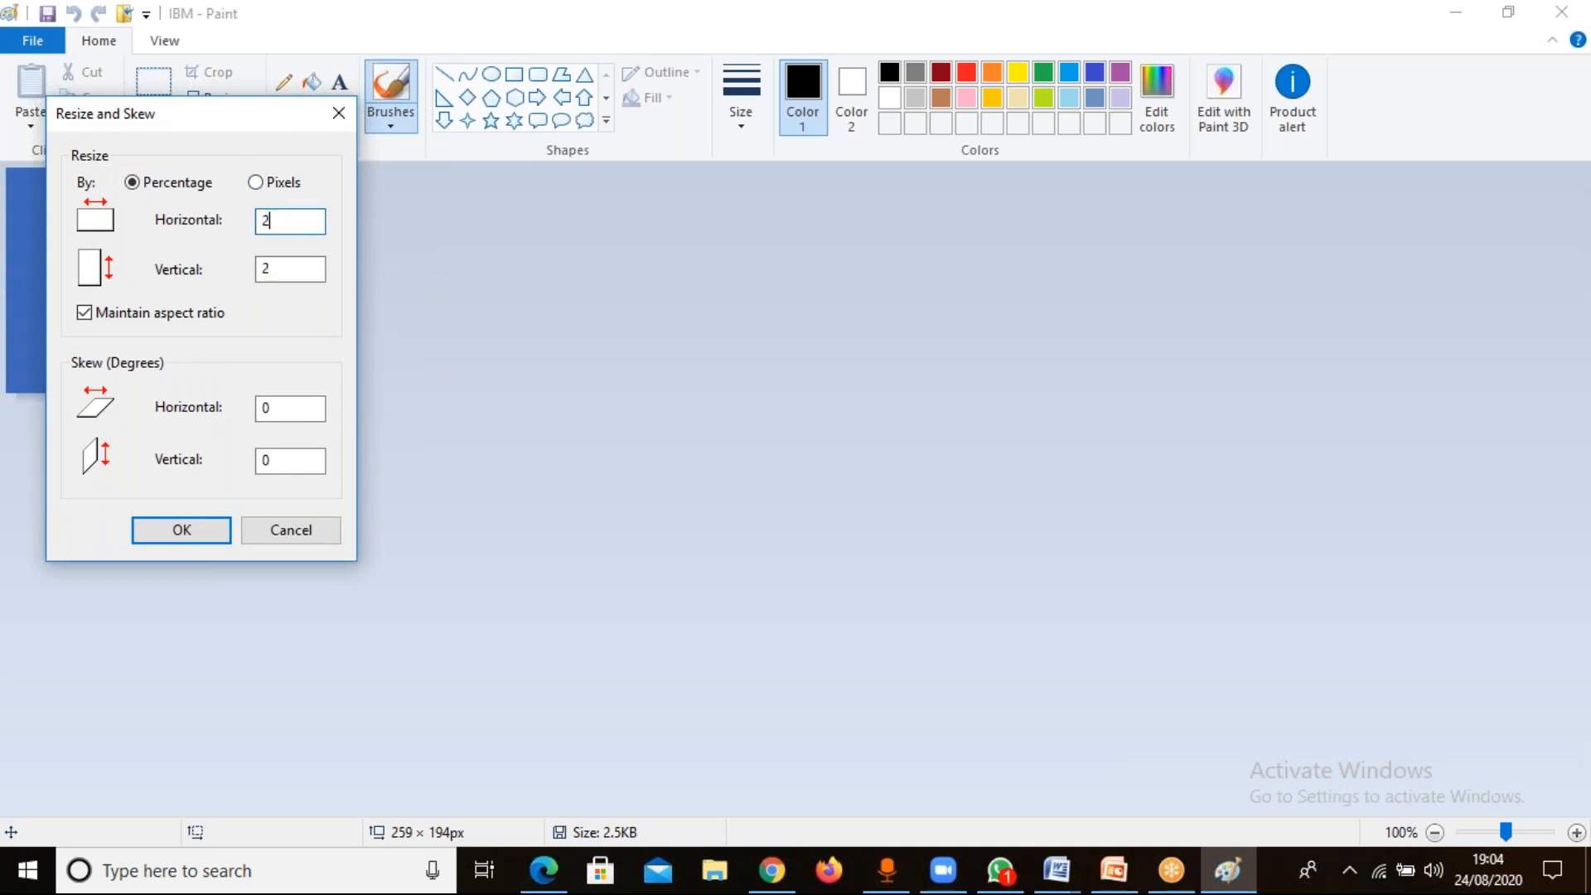
{"action": "type", "text": "10"}
{"action": "left_click", "coordinate": [85, 313]}
{"action": "left_click", "coordinate": [300, 267]}
{"action": "key", "text": "BackSpace"}
{"action": "key", "text": "BackSpace"}
{"action": "key", "text": "BackSpace"}
{"action": "type", "text": "40"}
Resize the IBM image by pixels to 210 horizontal and 40 vertical, and close Paint with the changes saved.
{"action": "left_click", "coordinate": [253, 182]}
{"action": "left_click", "coordinate": [305, 223]}
{"action": "key", "text": "BackSpace"}
{"action": "key", "text": "BackSpace"}
{"action": "type", "text": "10"}
{"action": "left_click", "coordinate": [305, 267]}
{"action": "key", "text": "BackSpace"}
{"action": "key", "text": "BackSpace"}
{"action": "key", "text": "BackSpace"}
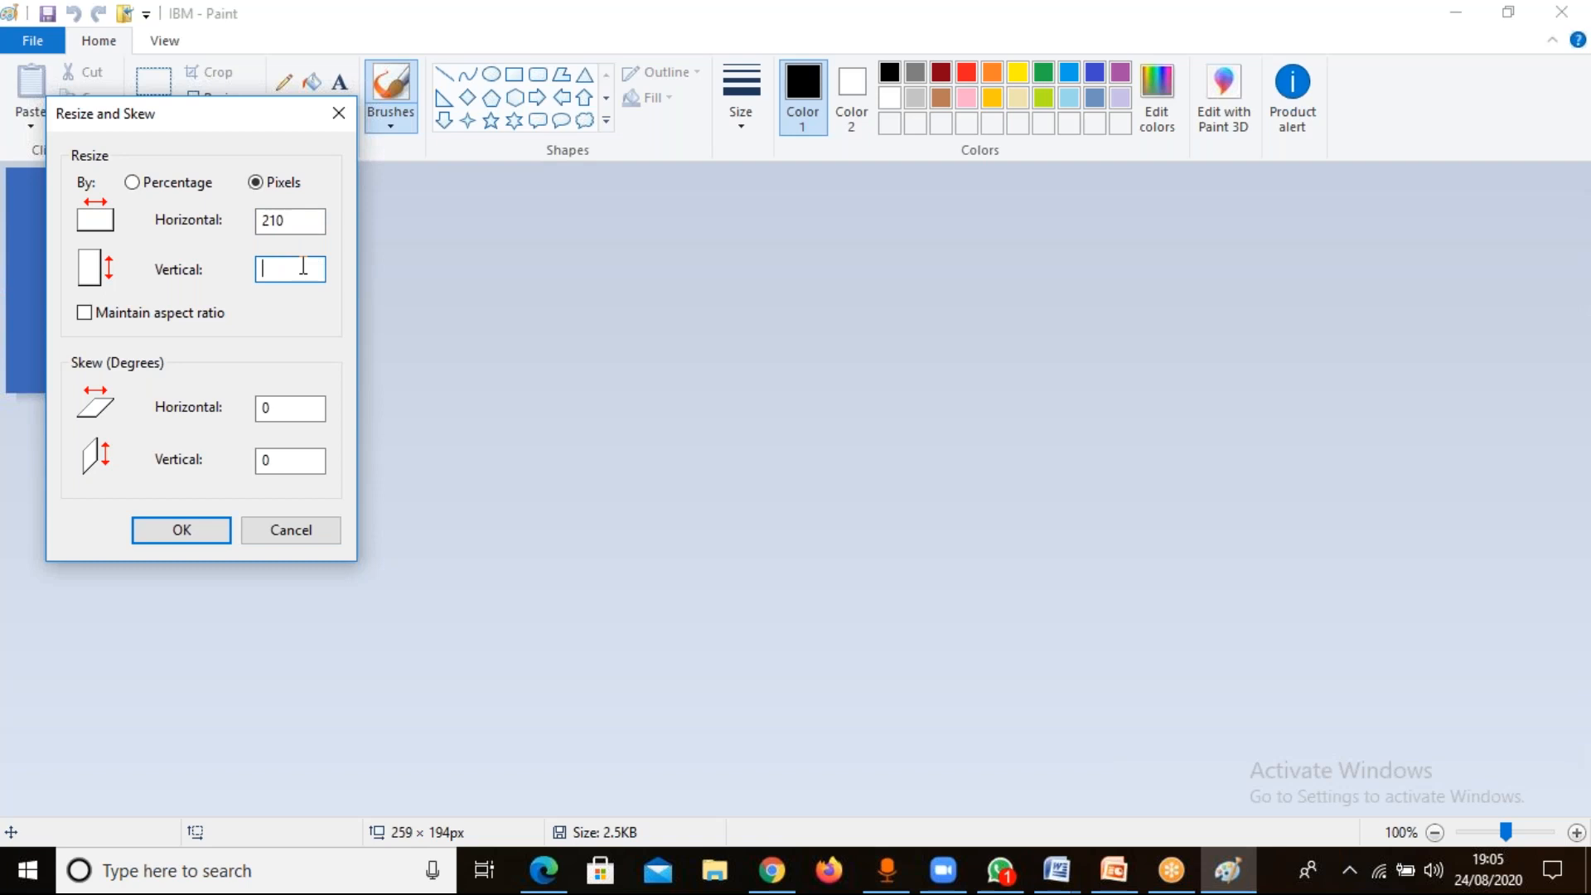
{"action": "type", "text": "40"}
{"action": "left_click", "coordinate": [182, 531]}
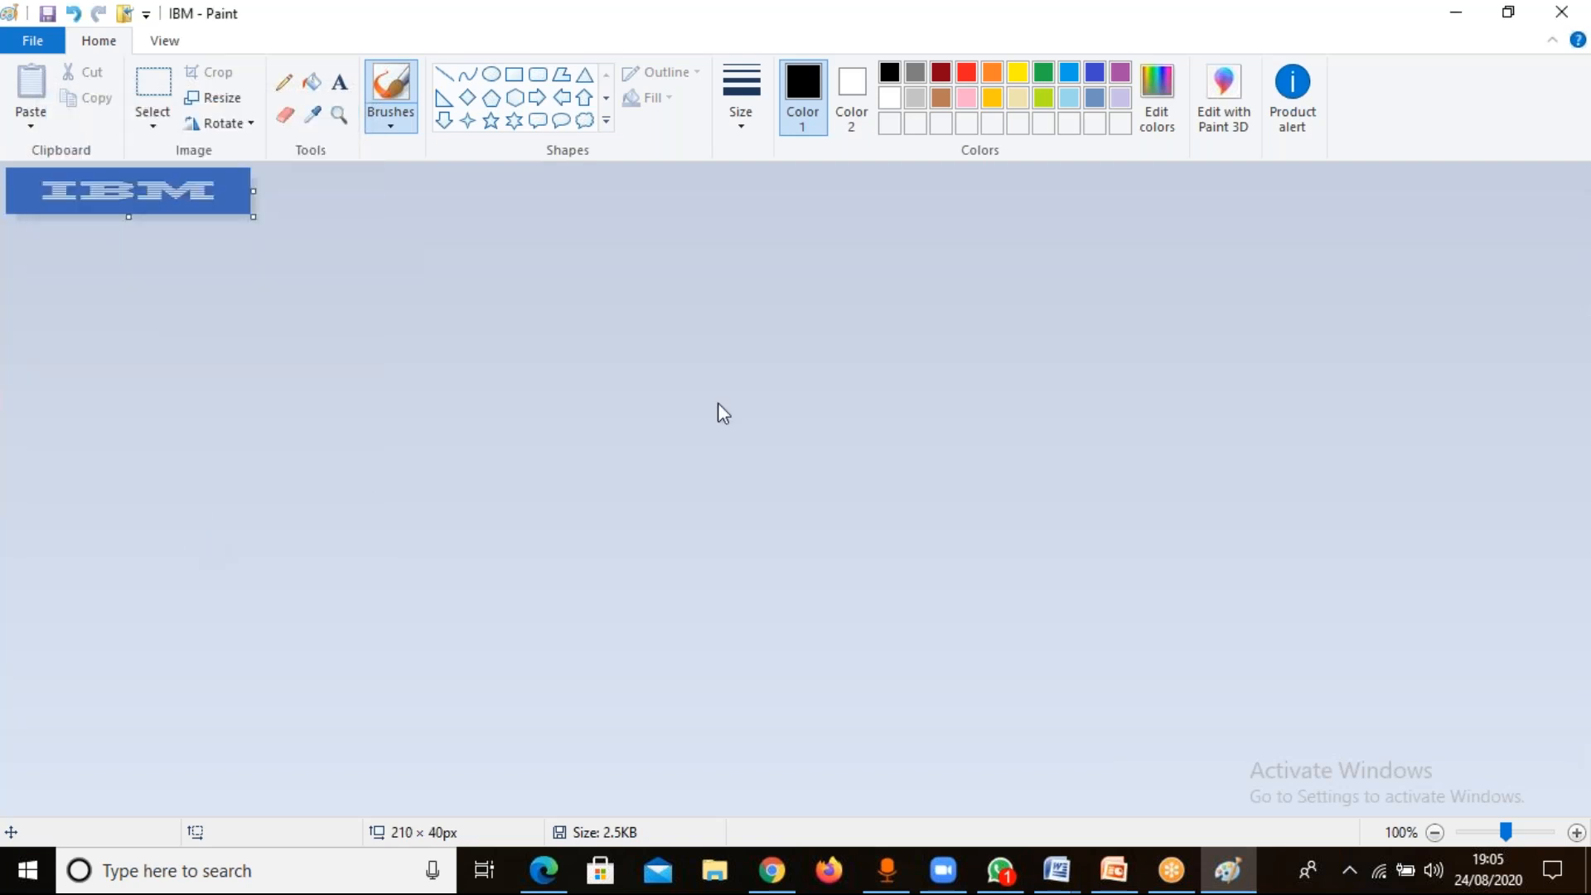
{"action": "left_click", "coordinate": [1563, 14]}
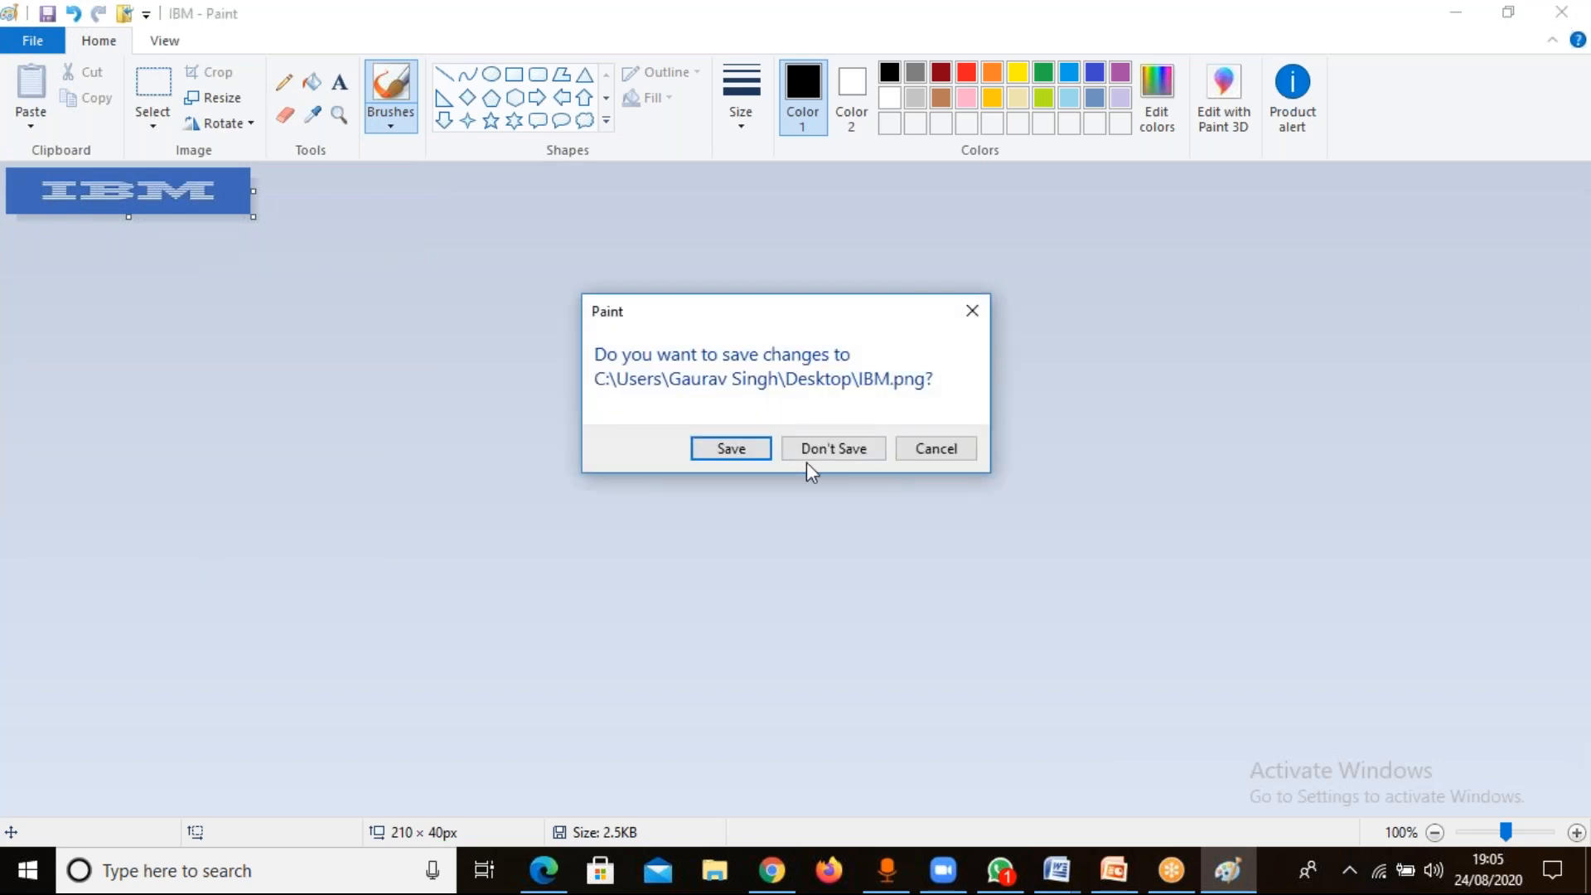
{"action": "left_click", "coordinate": [731, 448]}
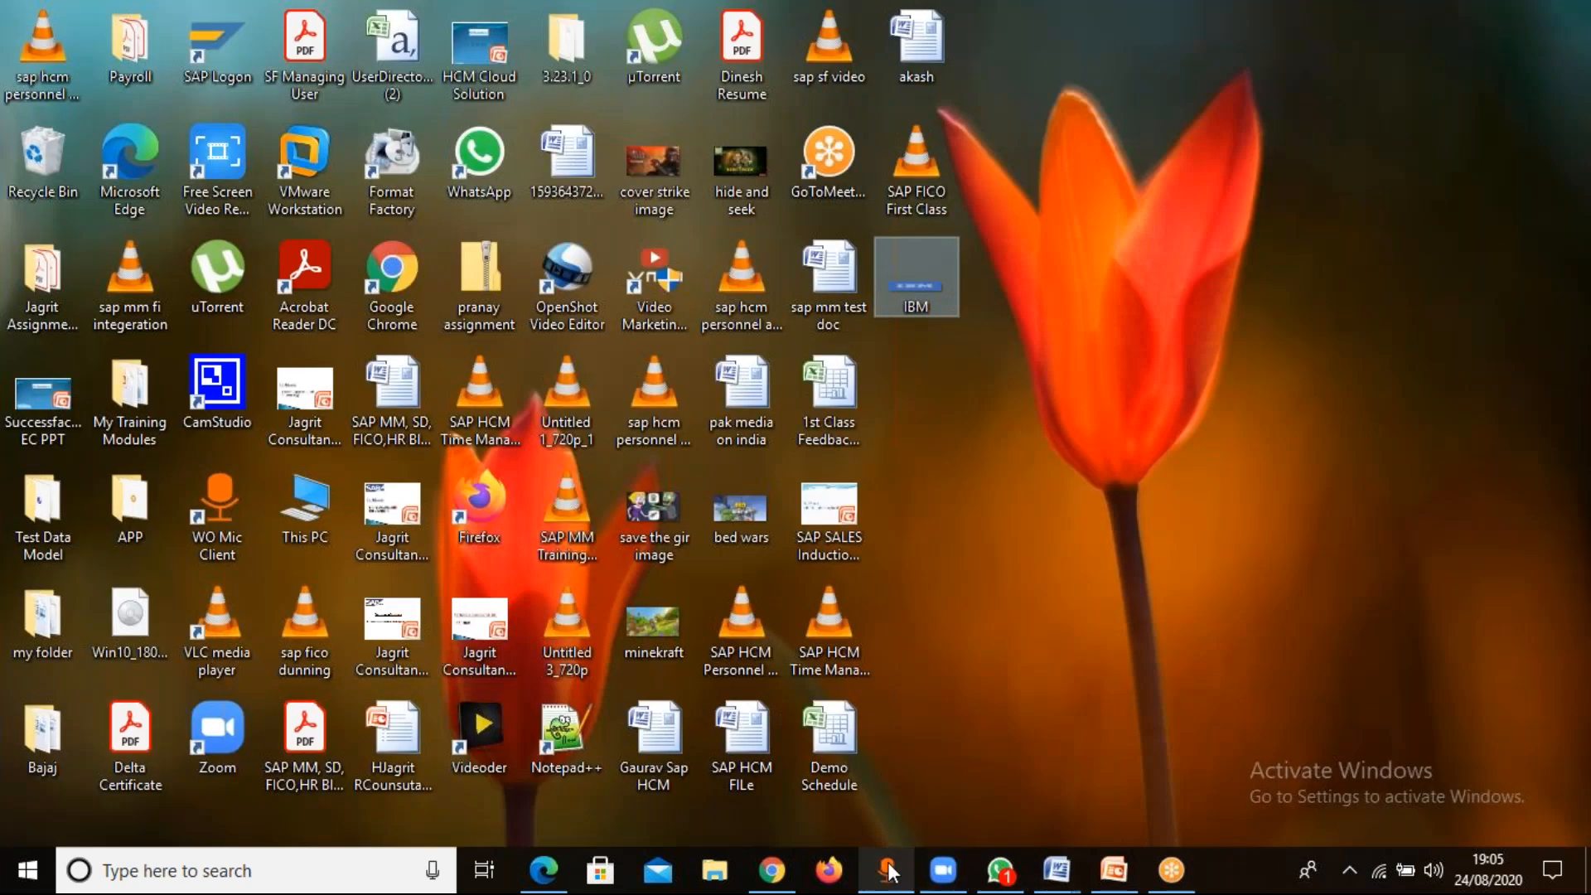
Switch back to SuccessFactors in Chrome, search the actions for "logo" and open Upload Company Logo.
{"action": "left_click", "coordinate": [772, 870]}
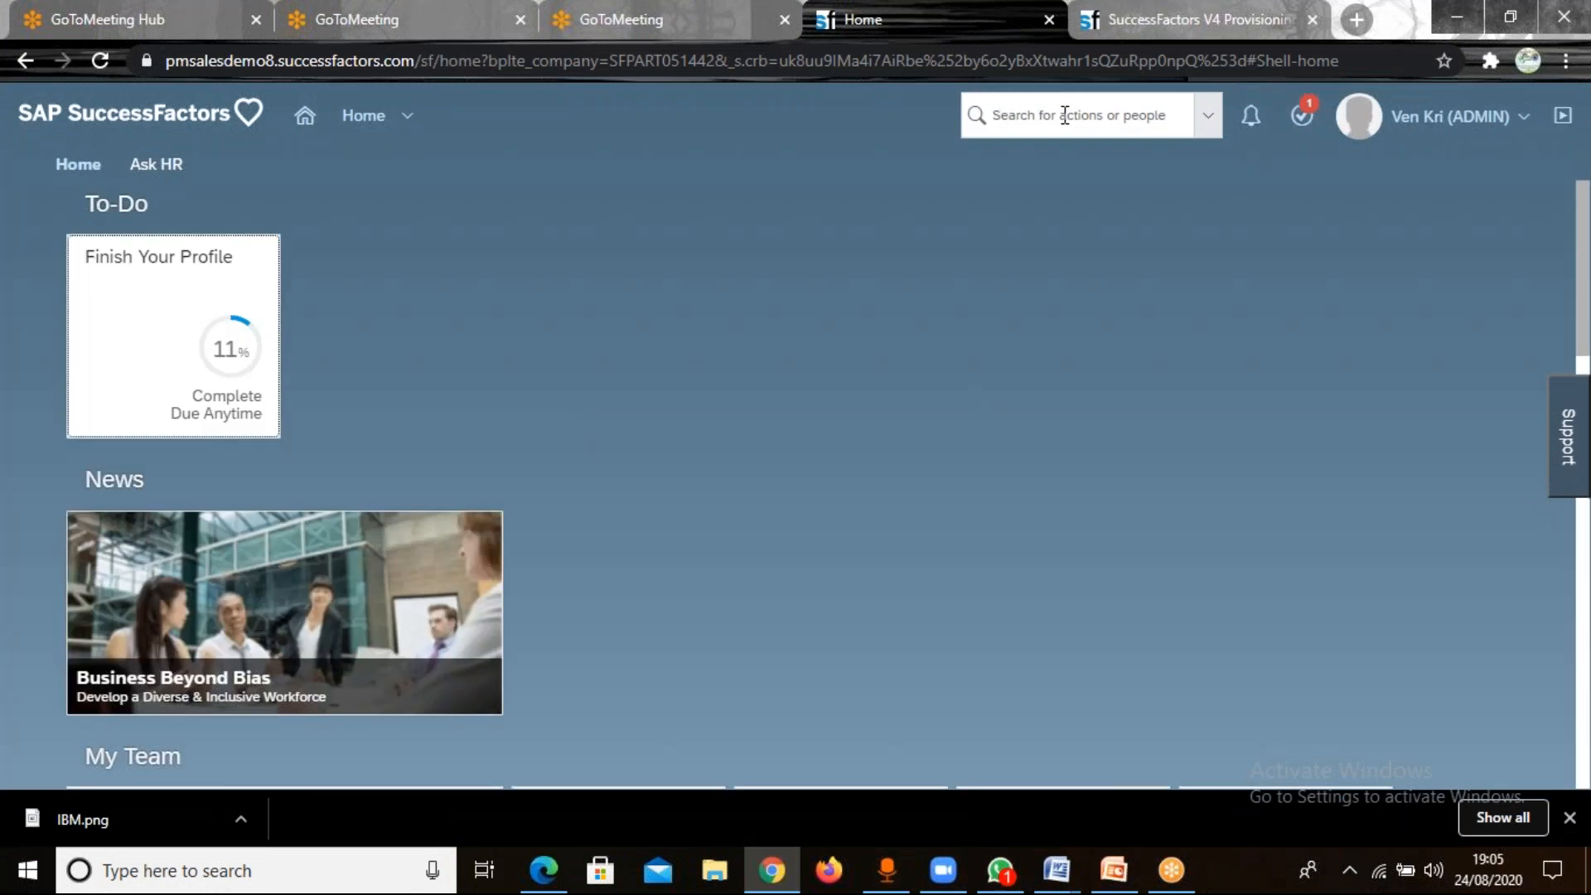
{"action": "left_click", "coordinate": [1065, 116]}
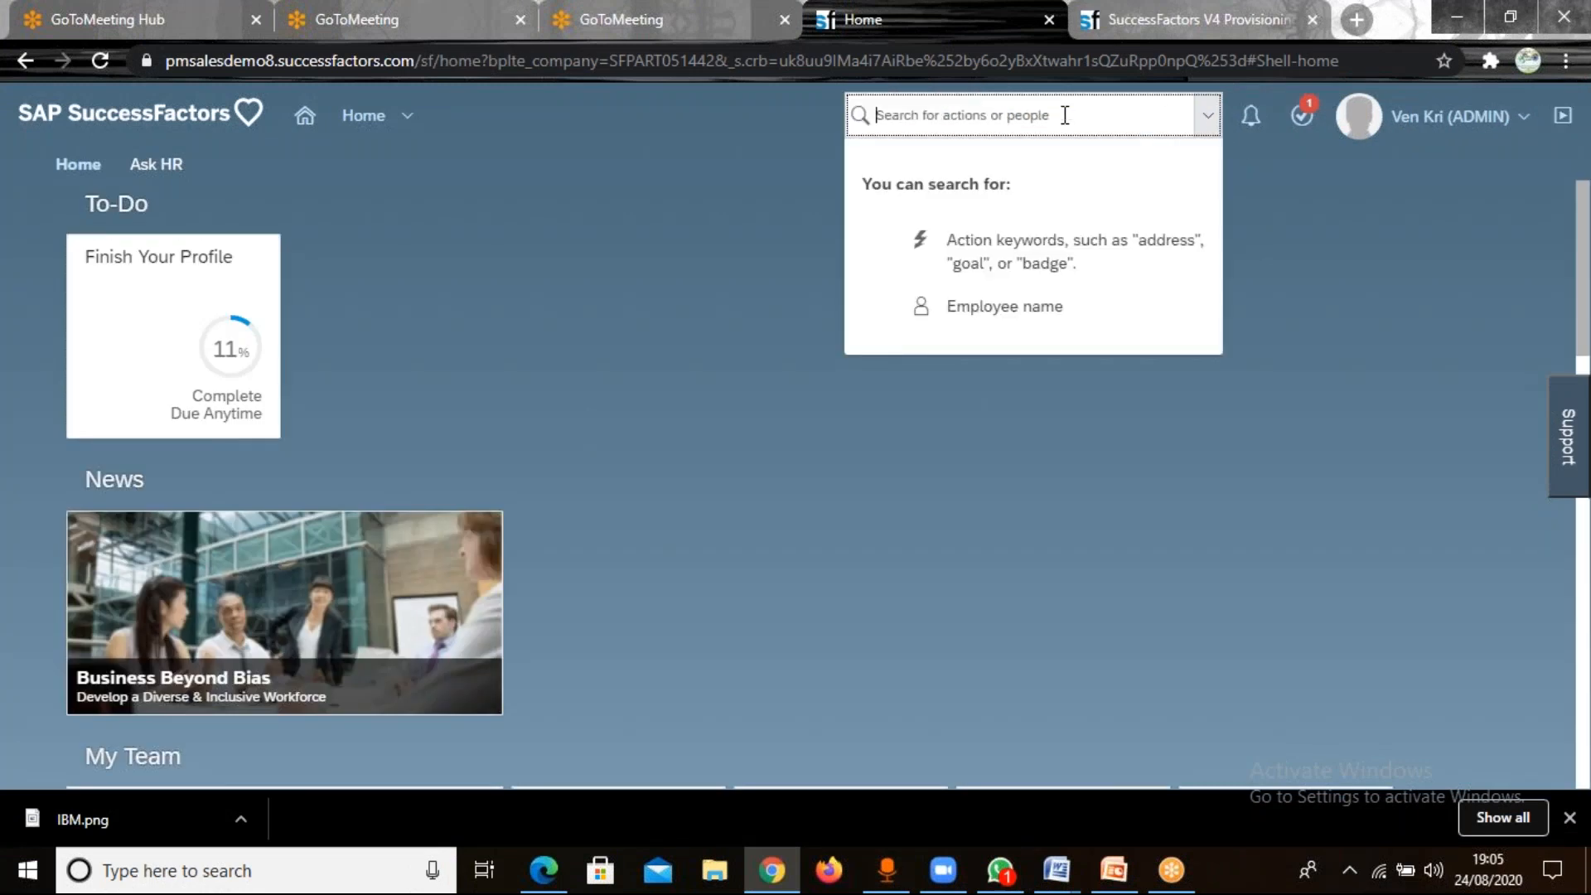
{"action": "type", "text": "logo"}
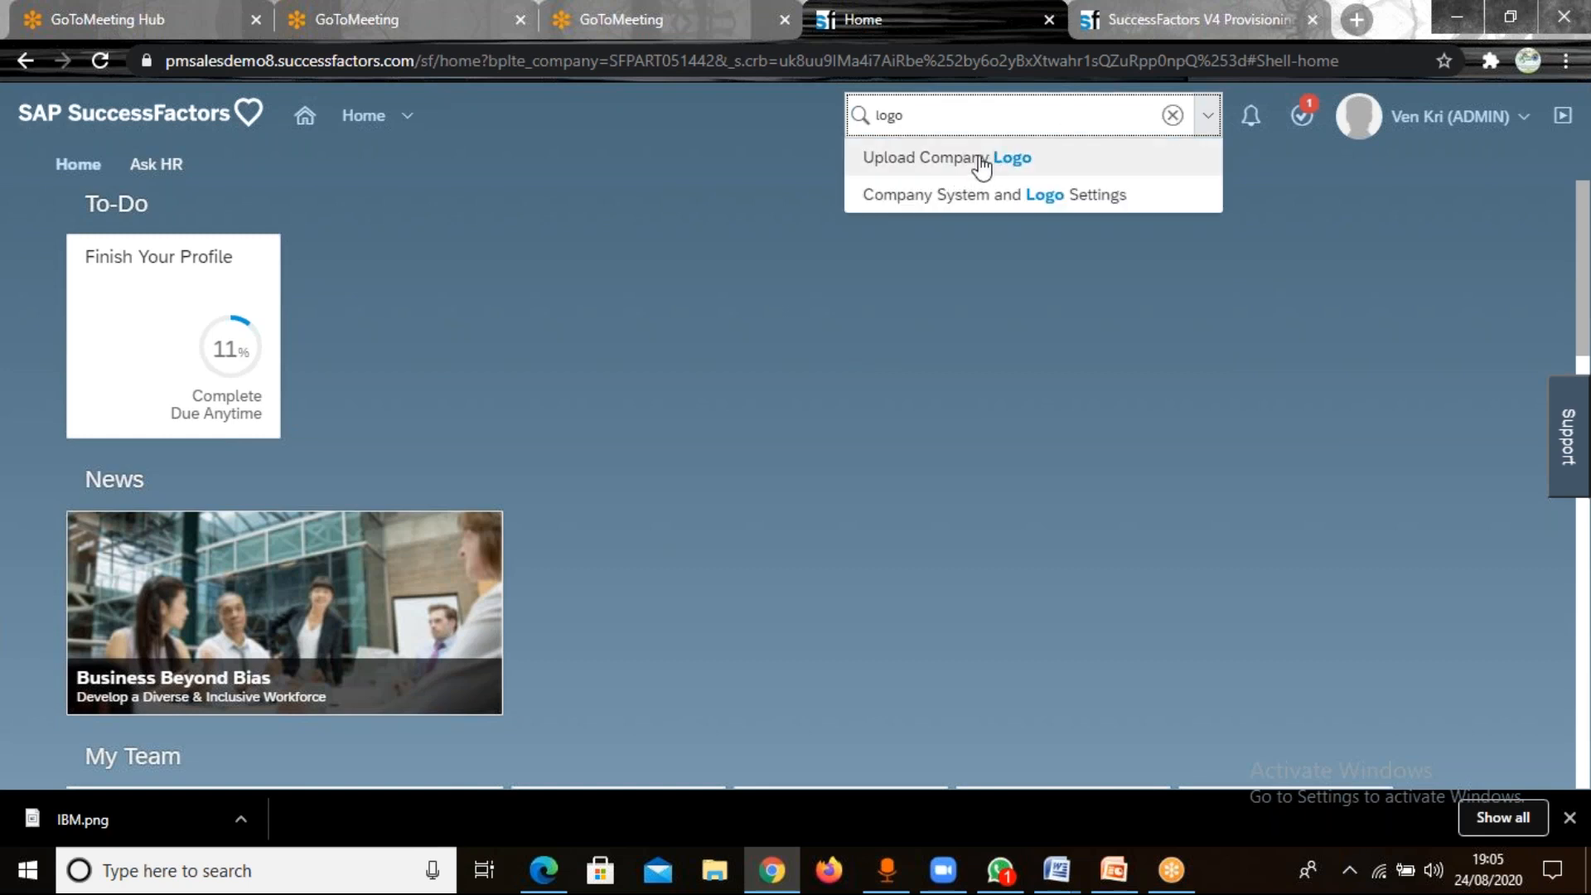
{"action": "left_click", "coordinate": [981, 162]}
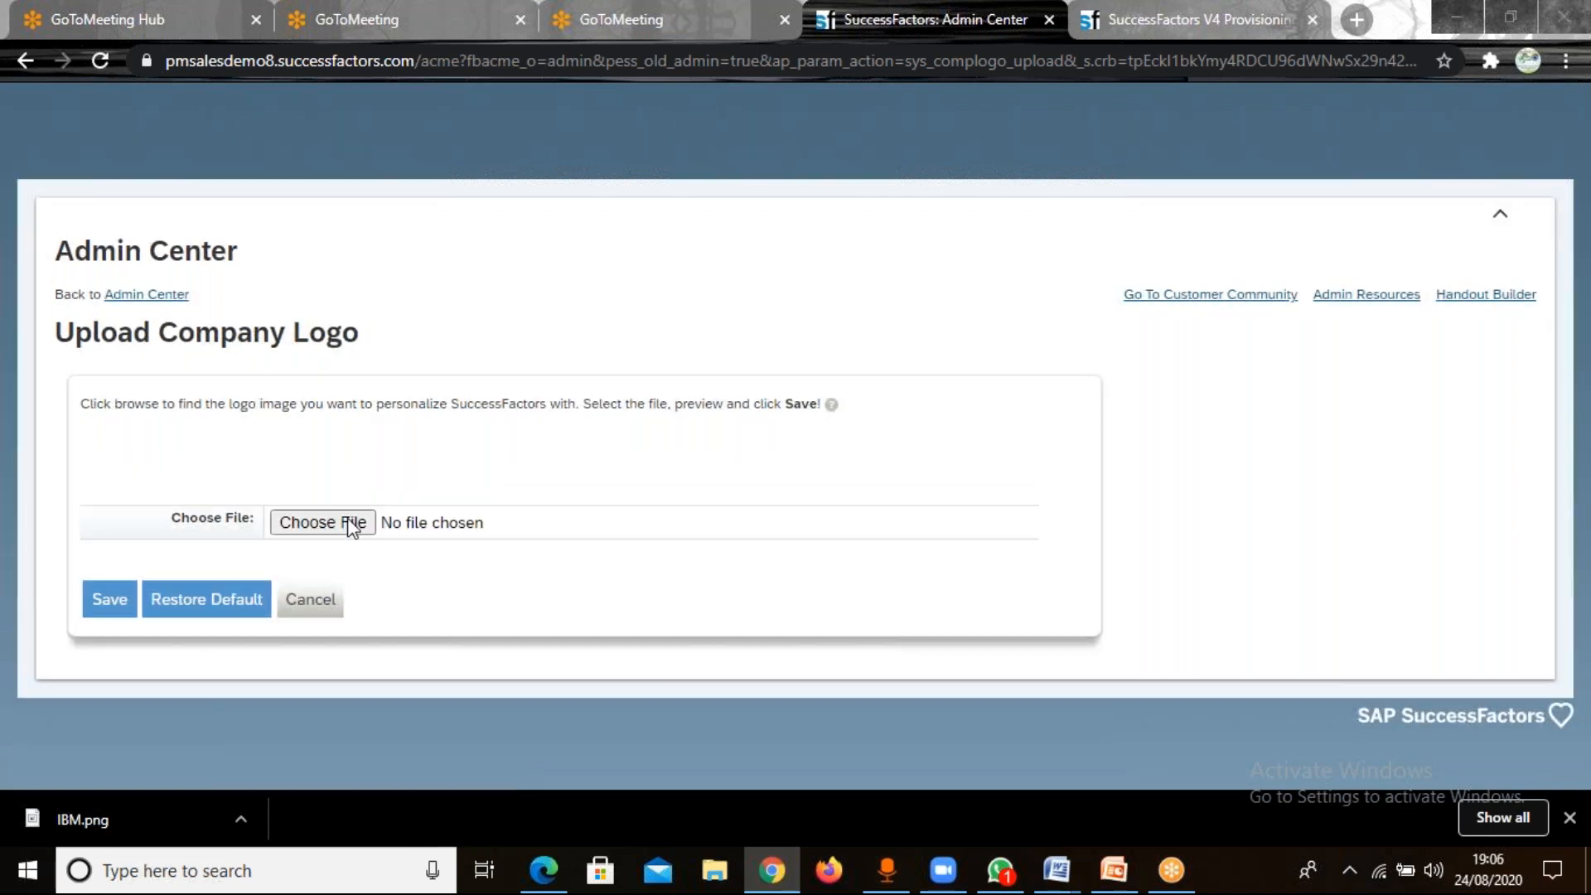
Choose the IBM PNG image from the desktop as the company logo file and save it.
{"action": "left_click", "coordinate": [323, 523]}
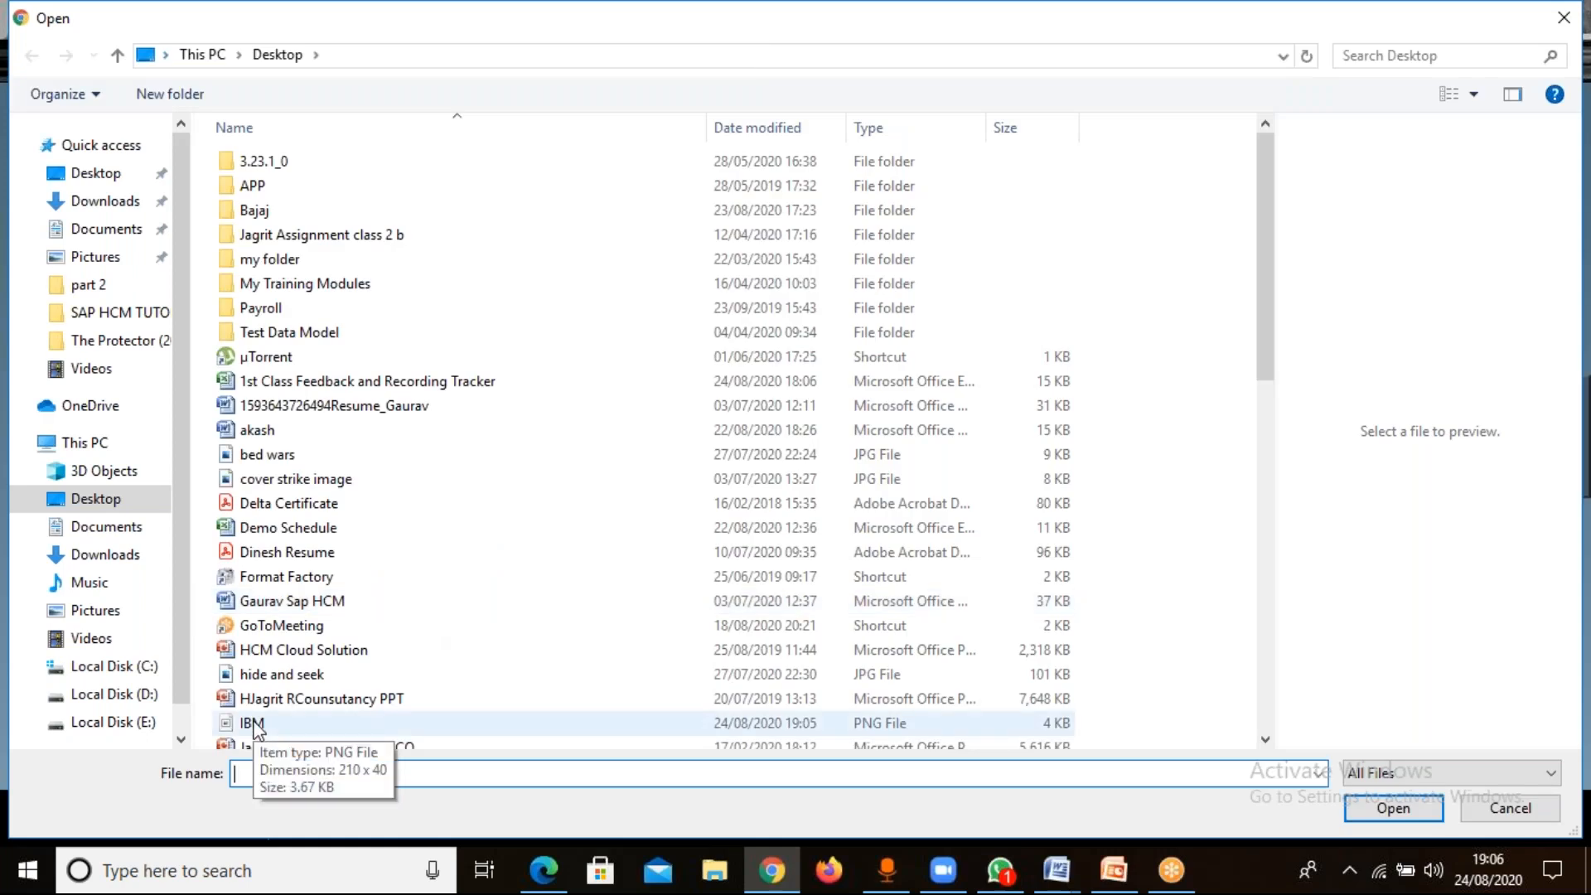
{"action": "double_click", "coordinate": [251, 724]}
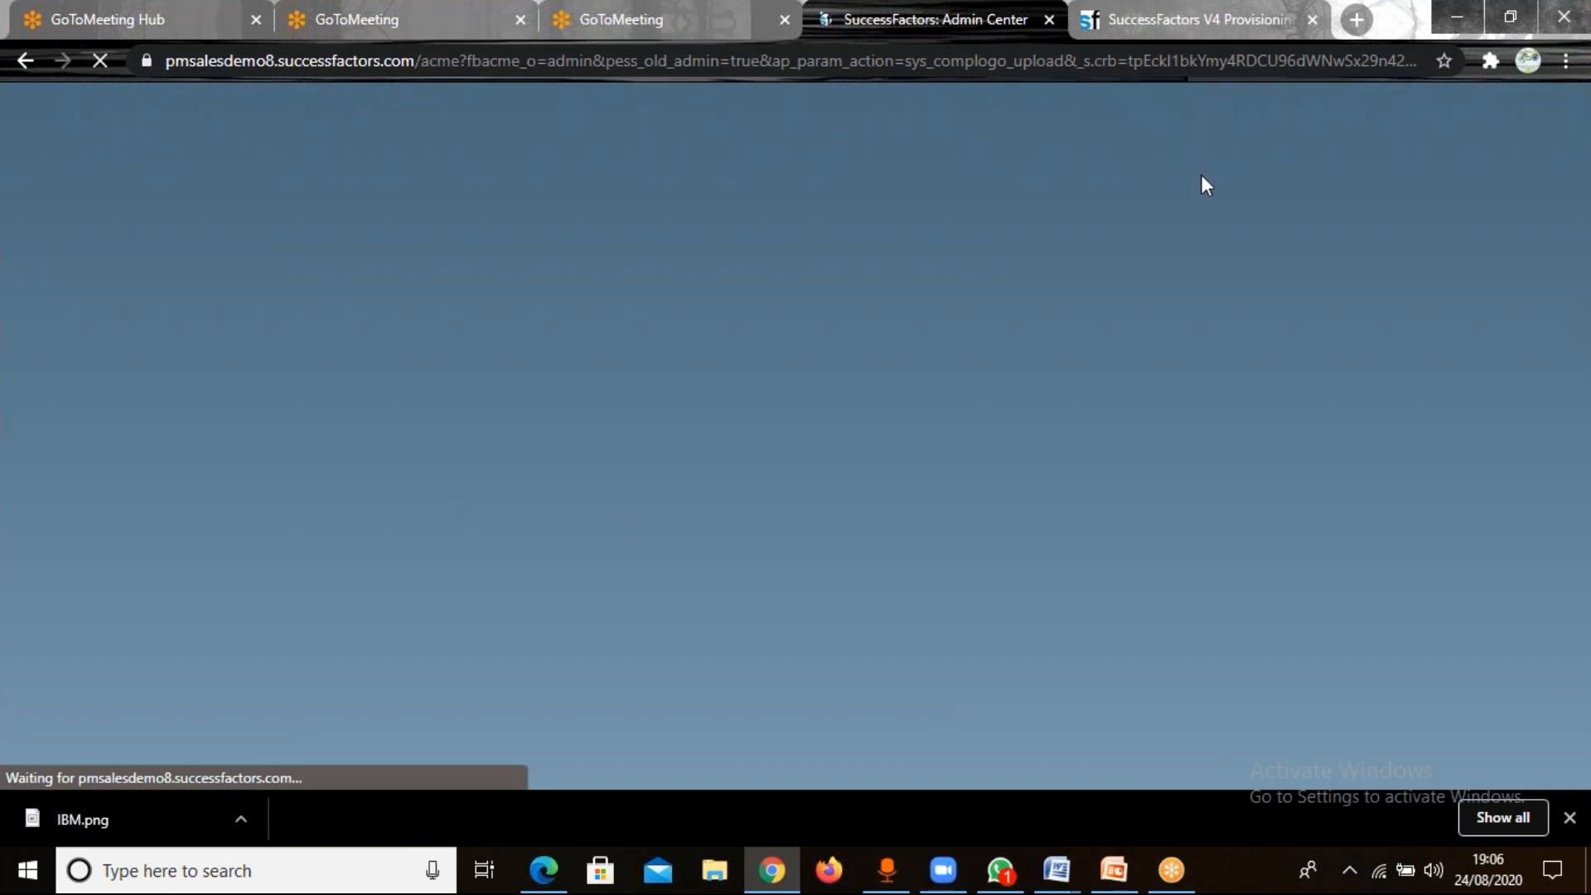
{"action": "left_click", "coordinate": [1462, 14]}
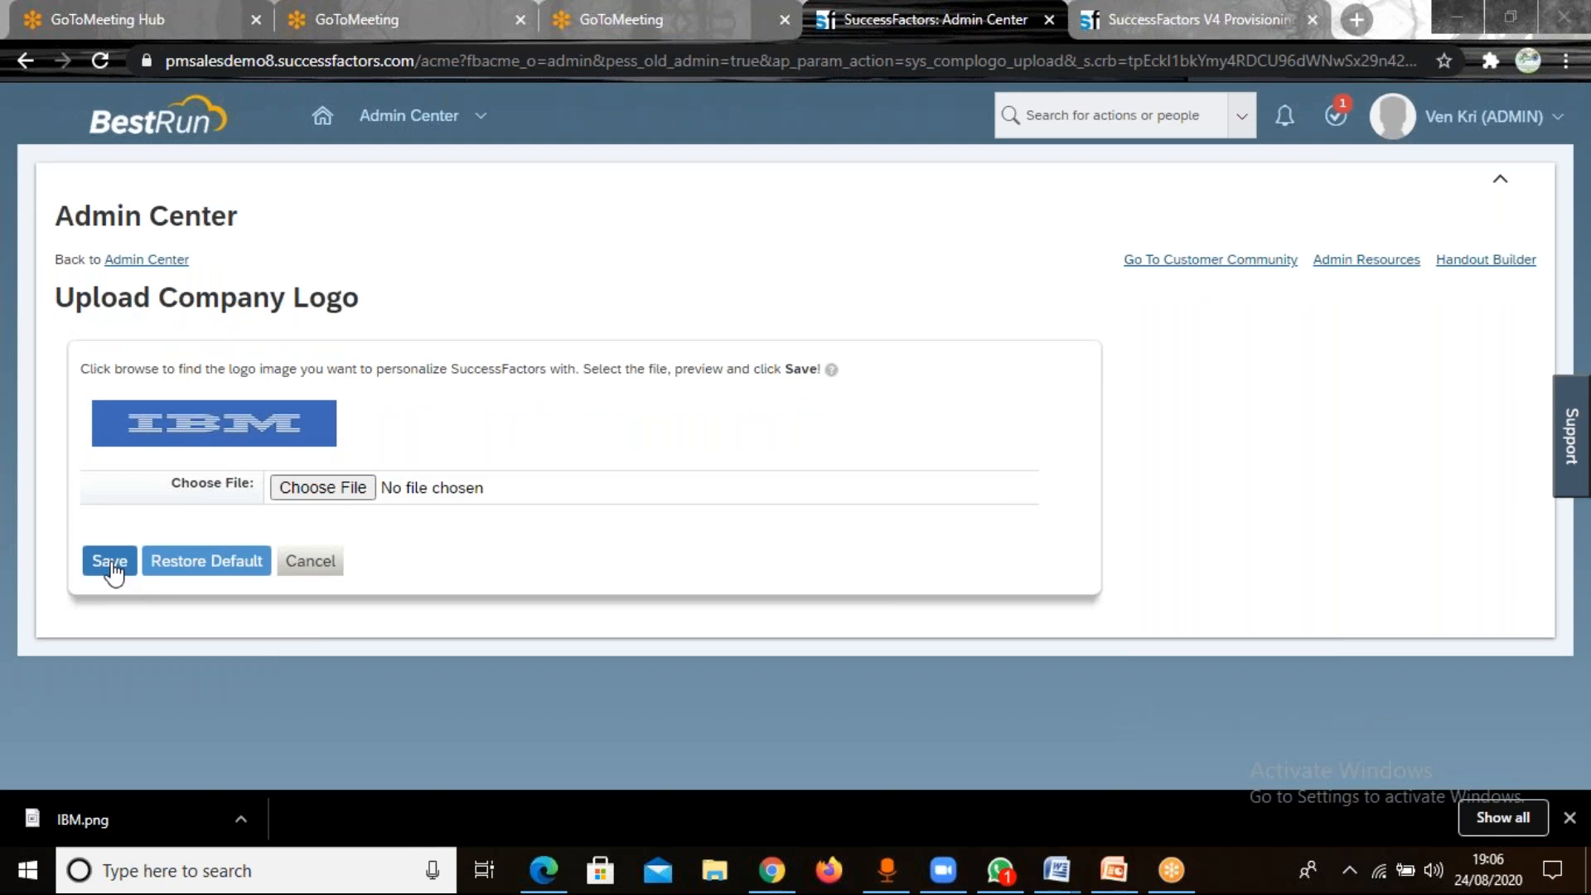
{"action": "left_click", "coordinate": [111, 564]}
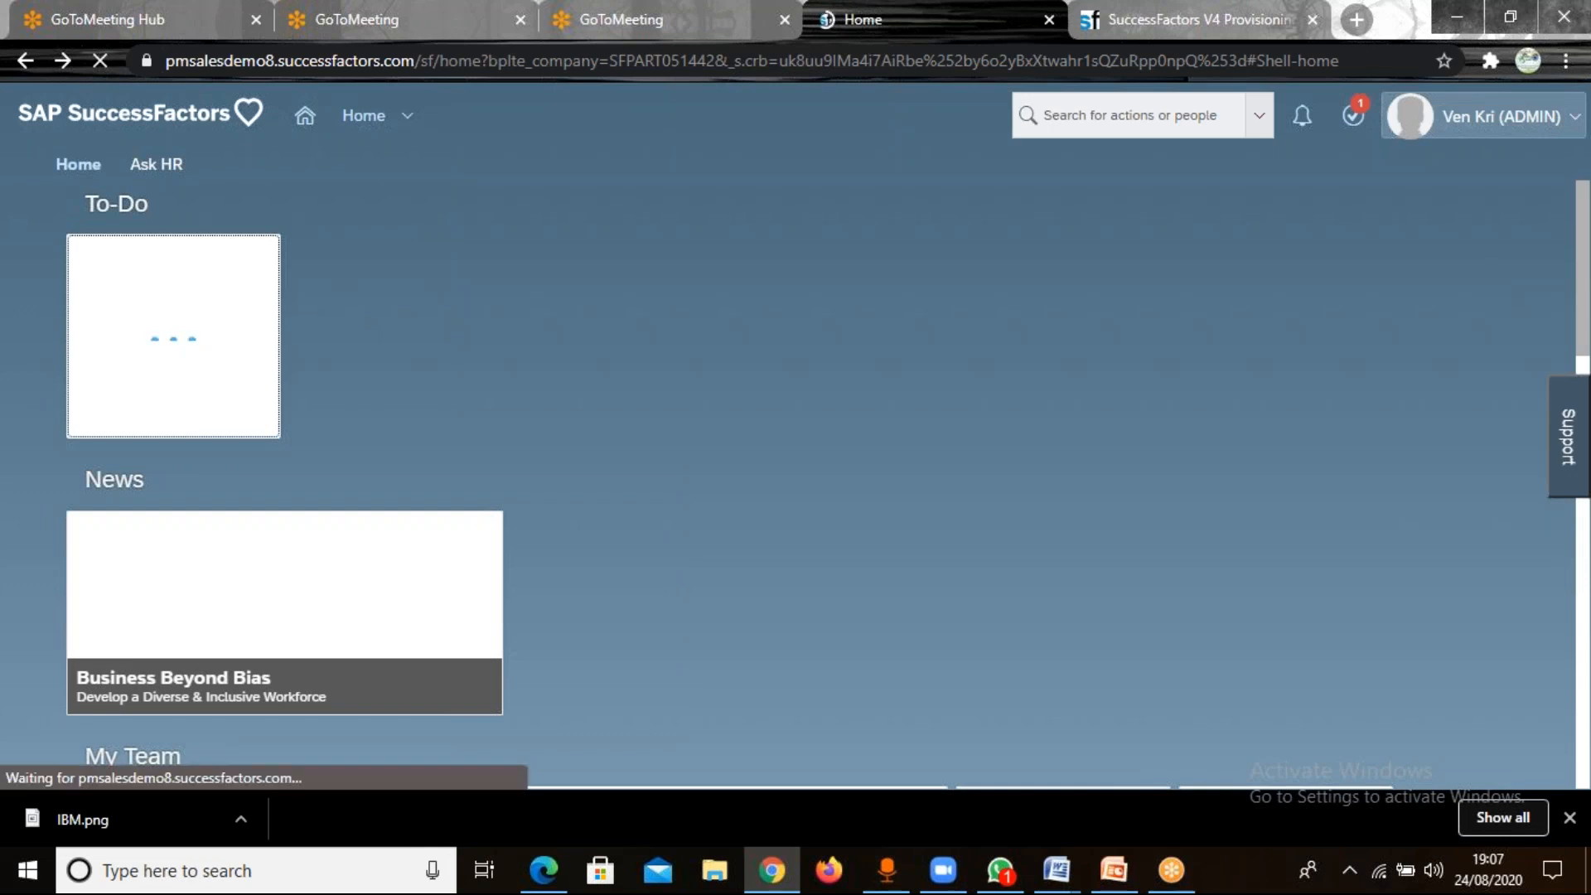
Log out of SuccessFactors and log back in with the prefilled admin credentials.
{"action": "left_click", "coordinate": [1521, 120]}
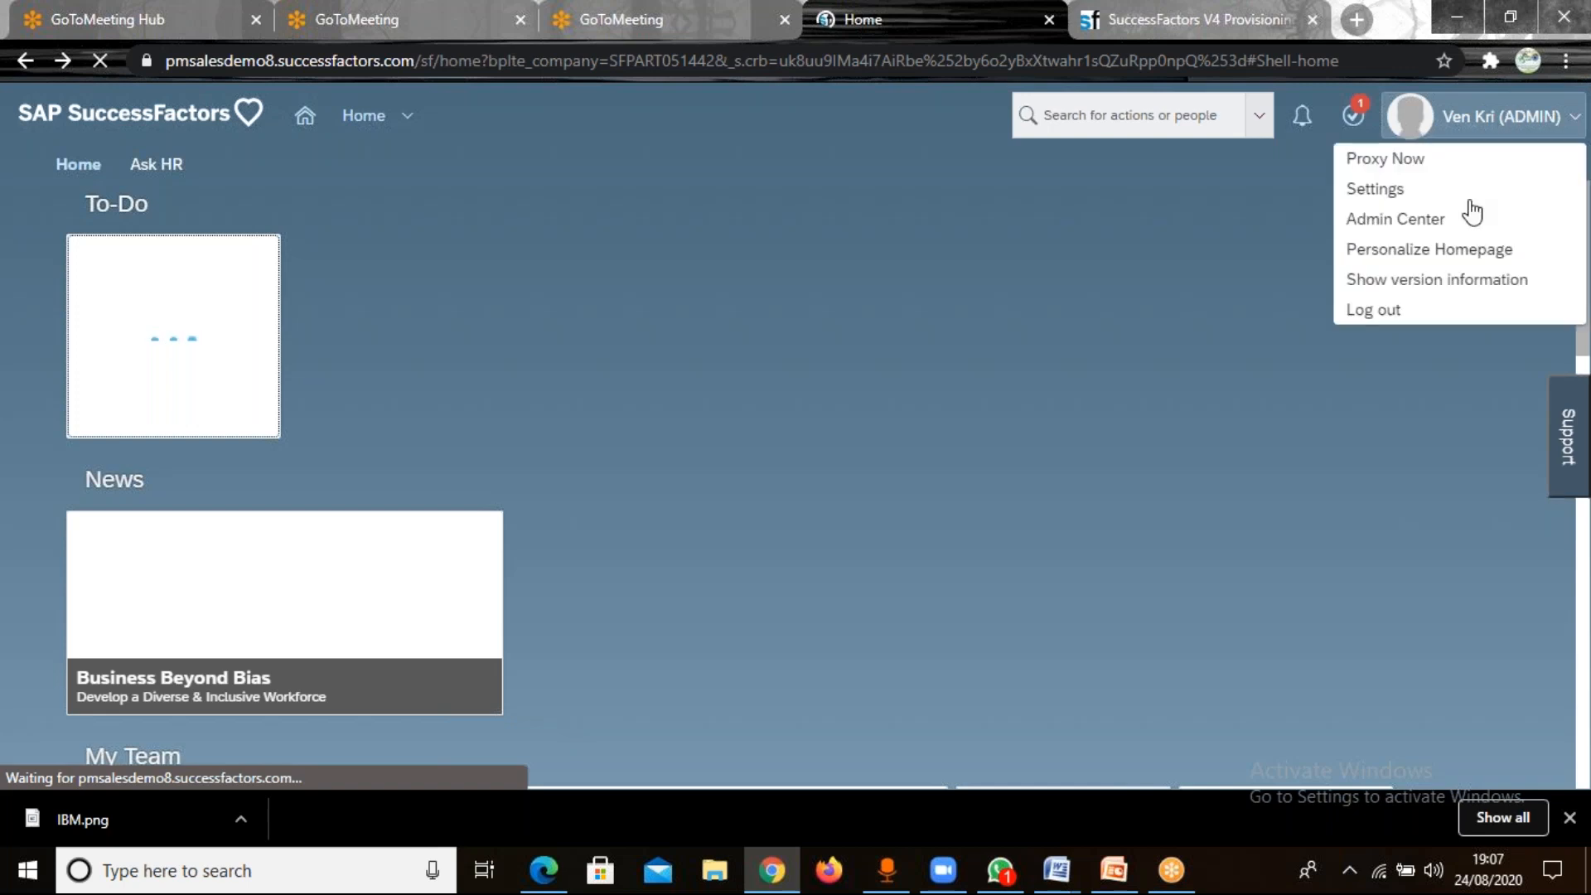
{"action": "left_click", "coordinate": [1390, 319]}
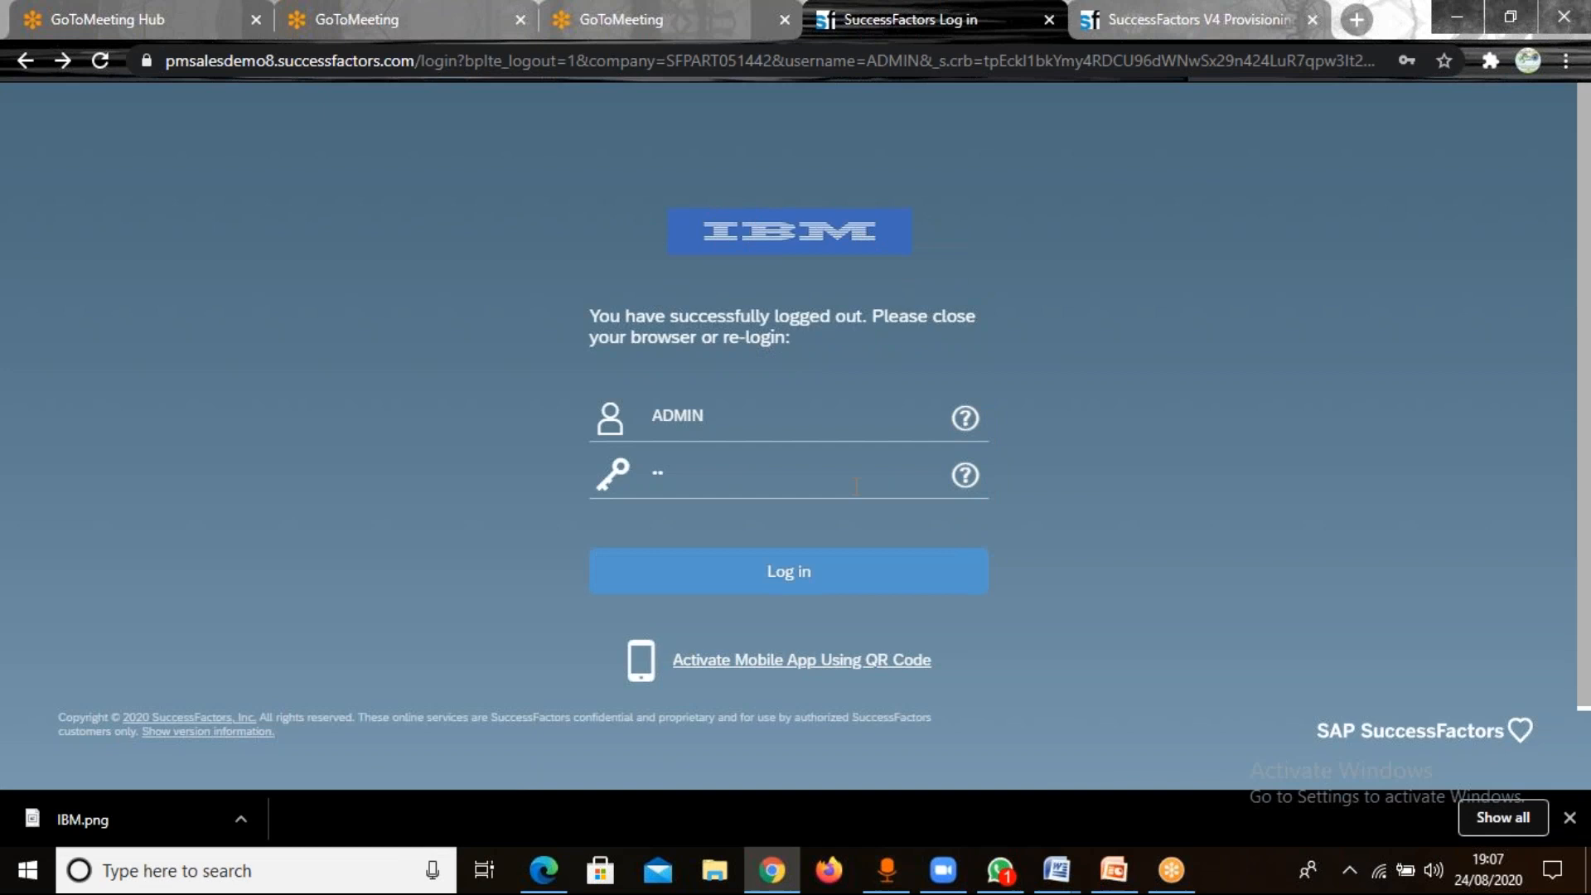
{"action": "left_click", "coordinate": [788, 590]}
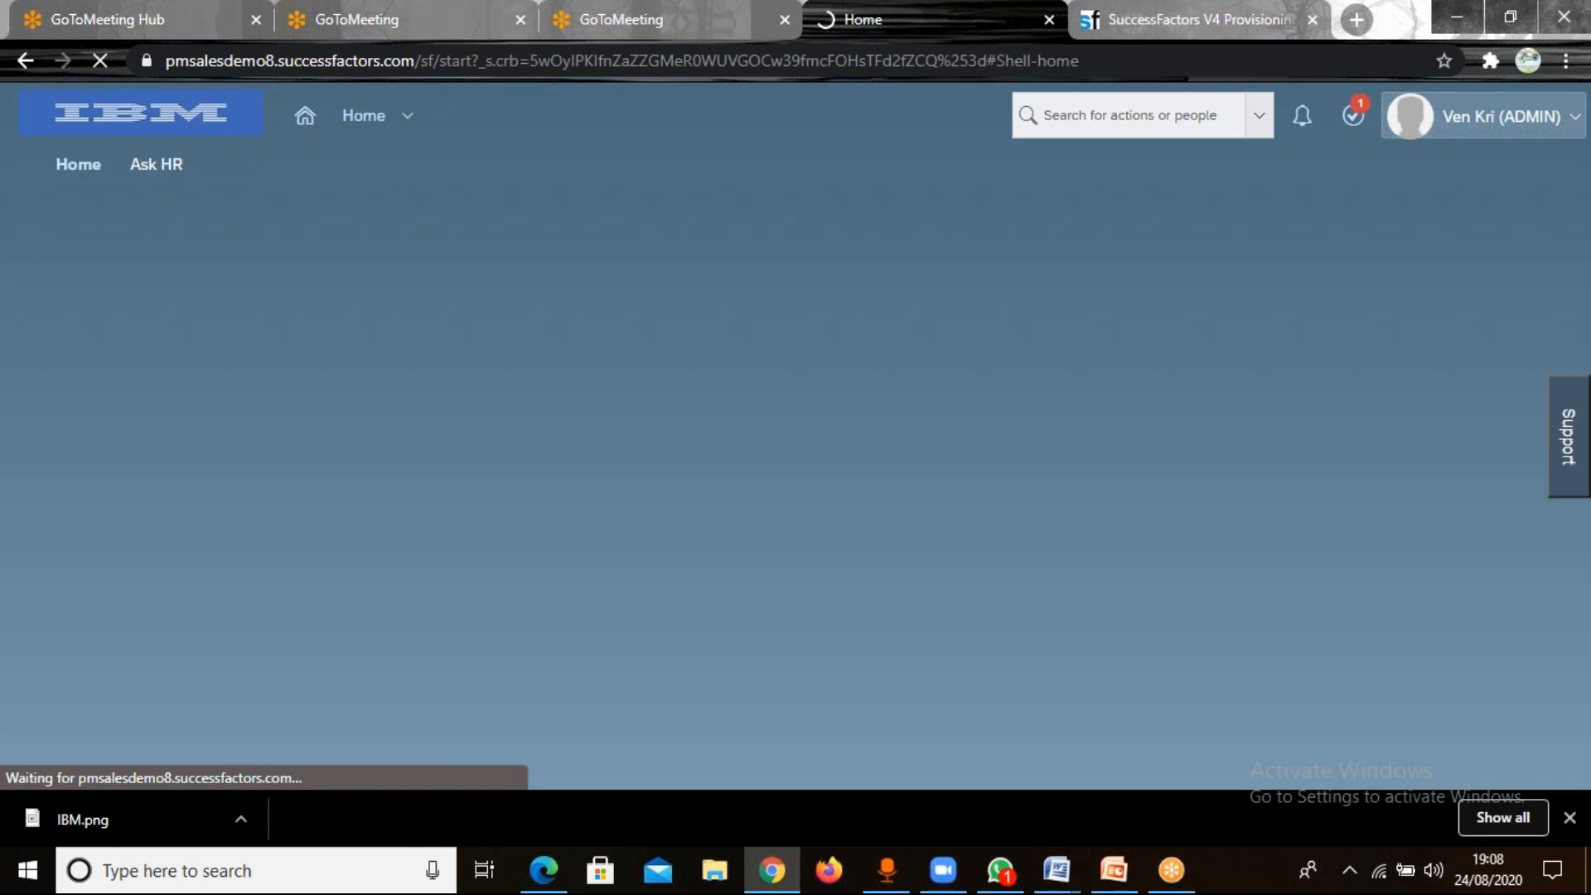
Open the account's personal settings and display the Change Language options.
{"action": "left_click", "coordinate": [1483, 116]}
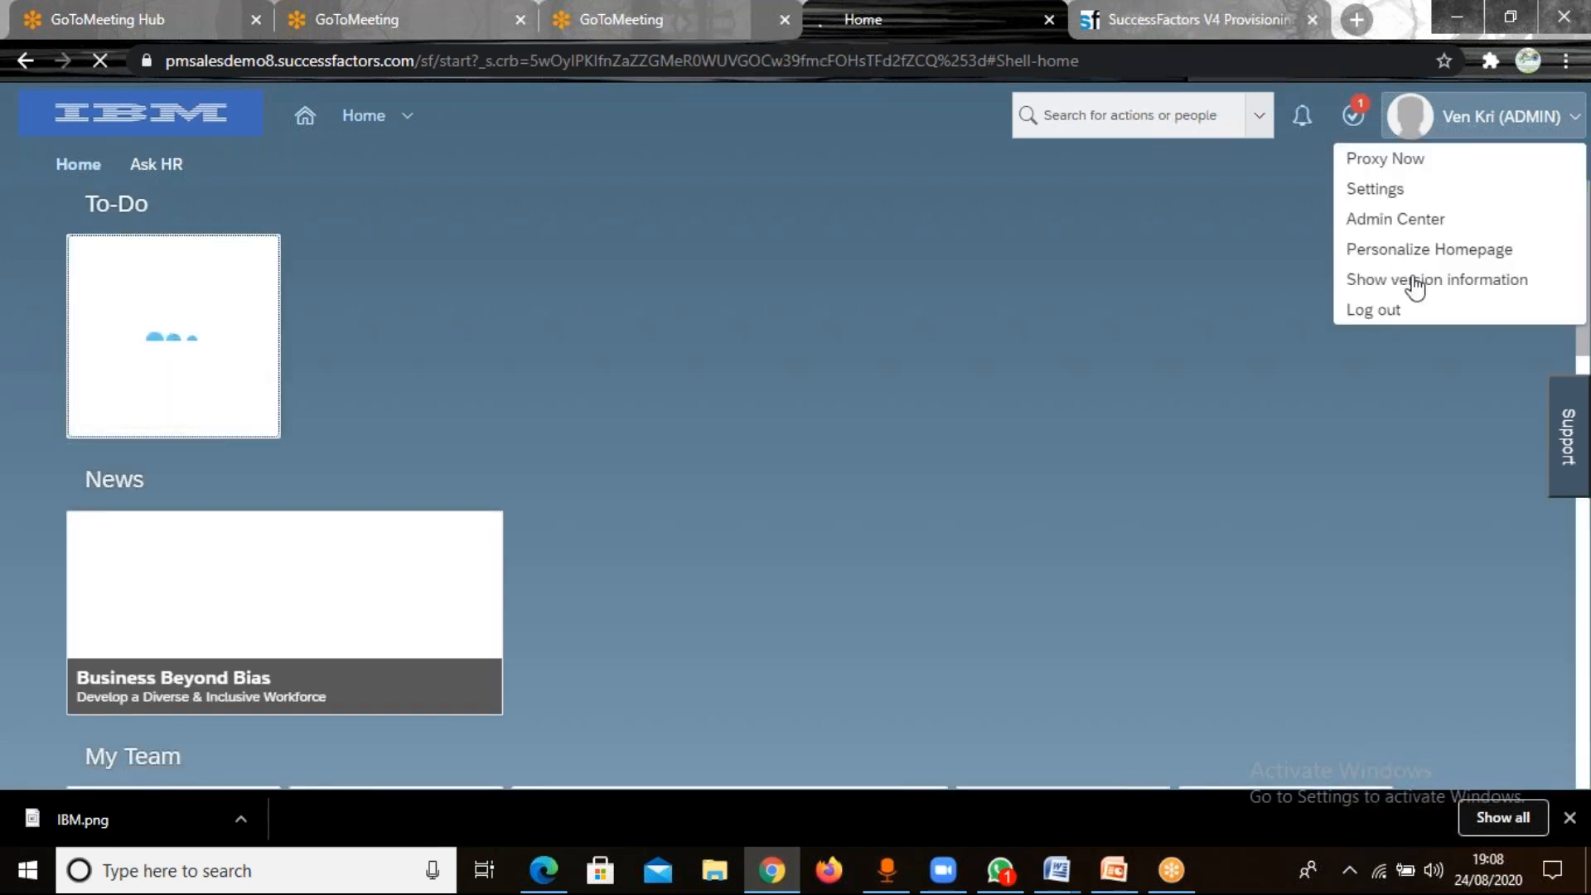
{"action": "left_click", "coordinate": [1382, 196]}
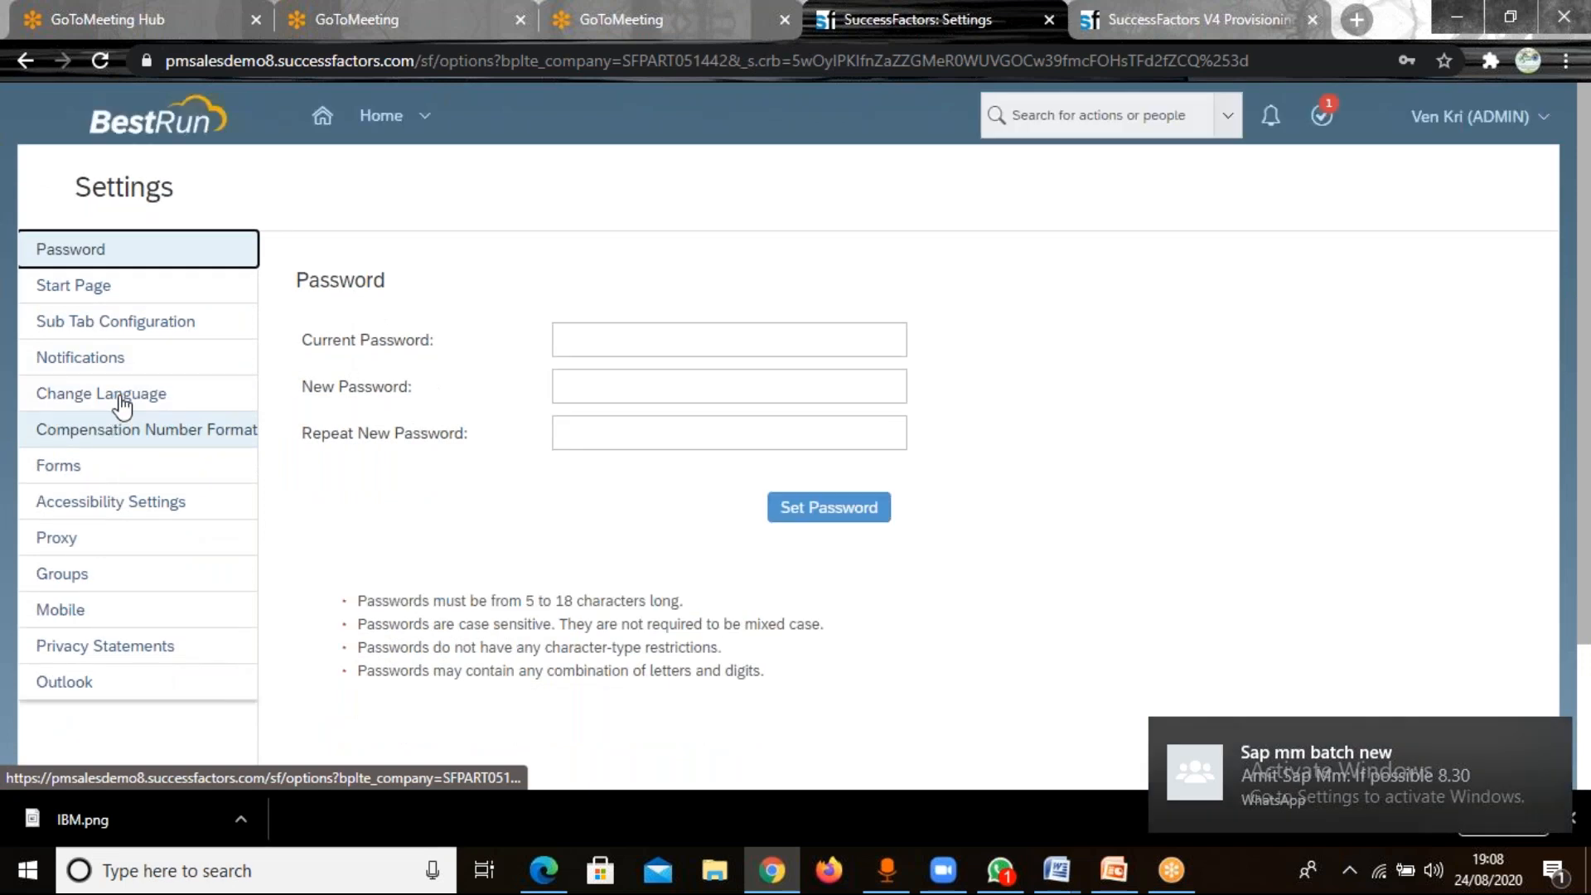
{"action": "left_click", "coordinate": [120, 398]}
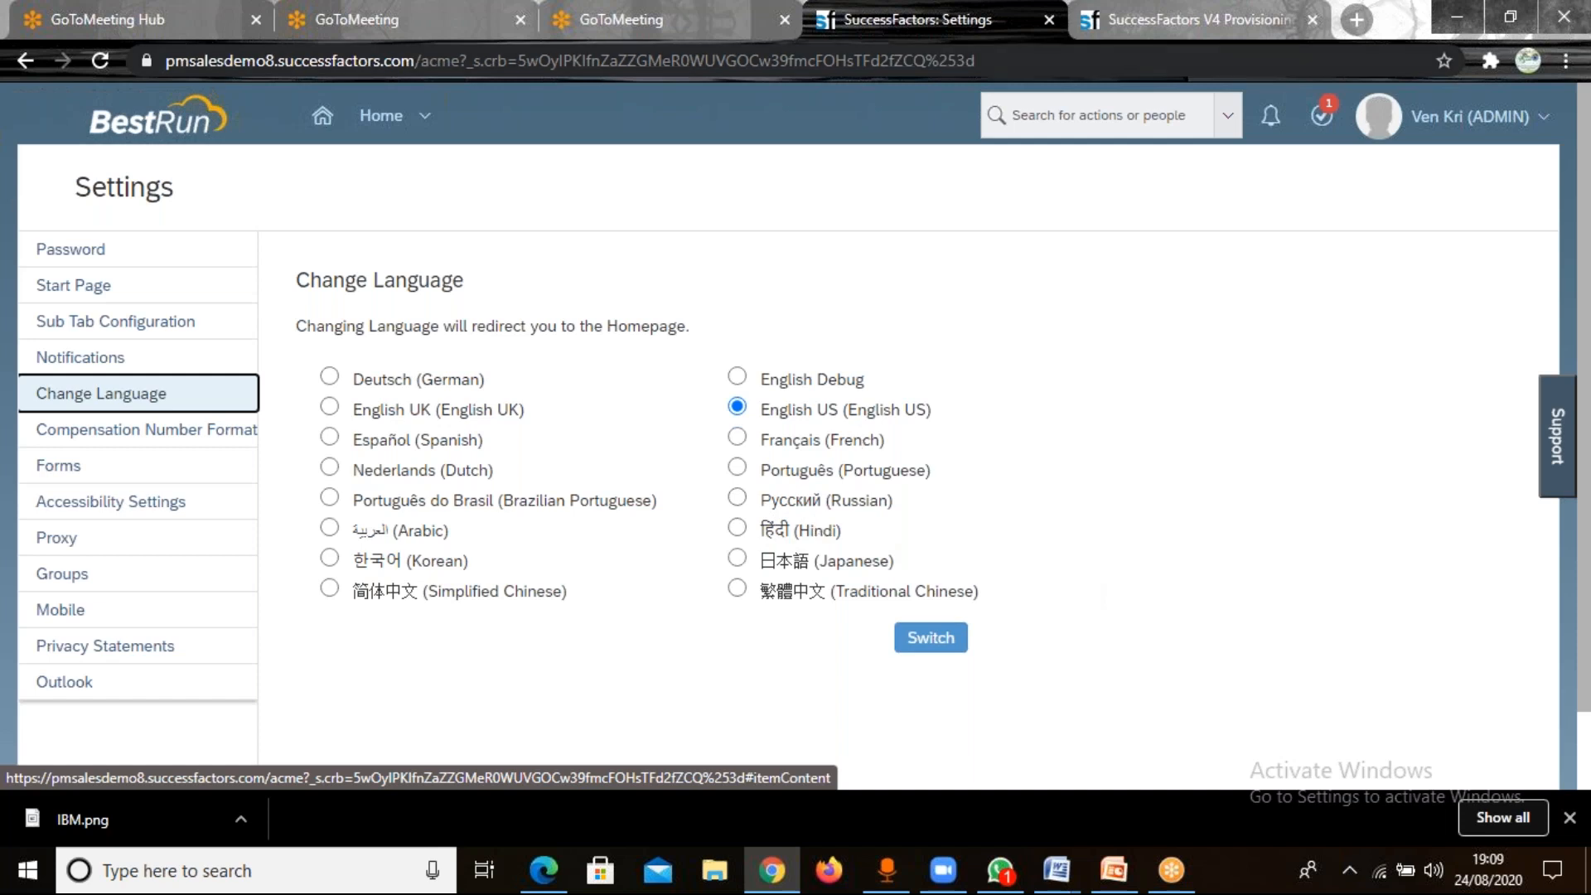
Switch to Provisioning, try to open the Infosys company, and load the bookmarked Provisioning: Log On page.
{"action": "left_click", "coordinate": [1235, 16]}
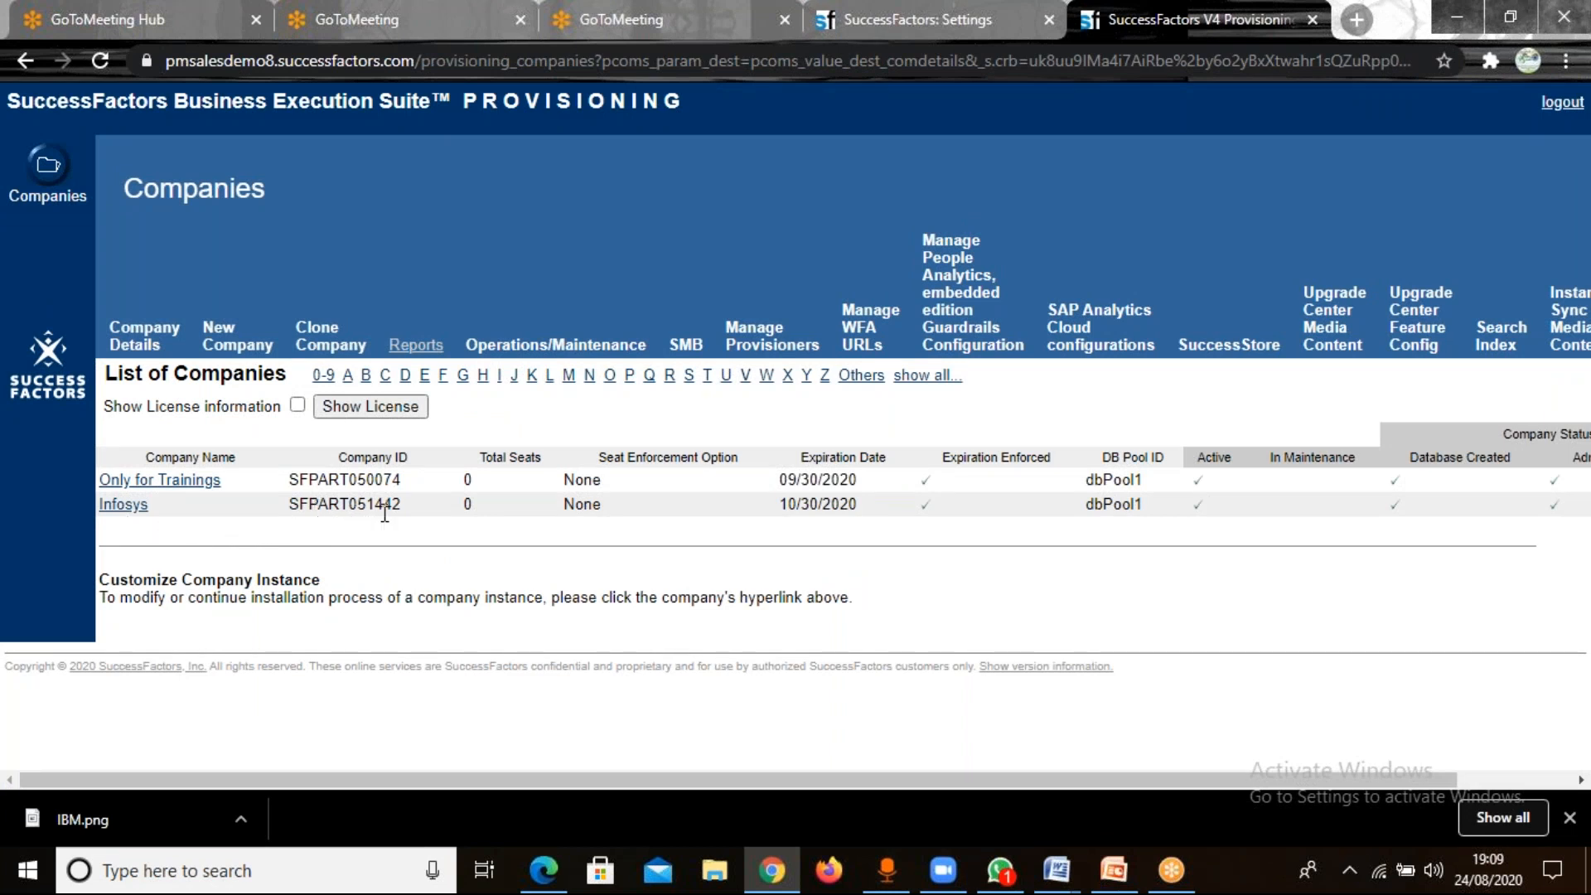
{"action": "left_click", "coordinate": [125, 507]}
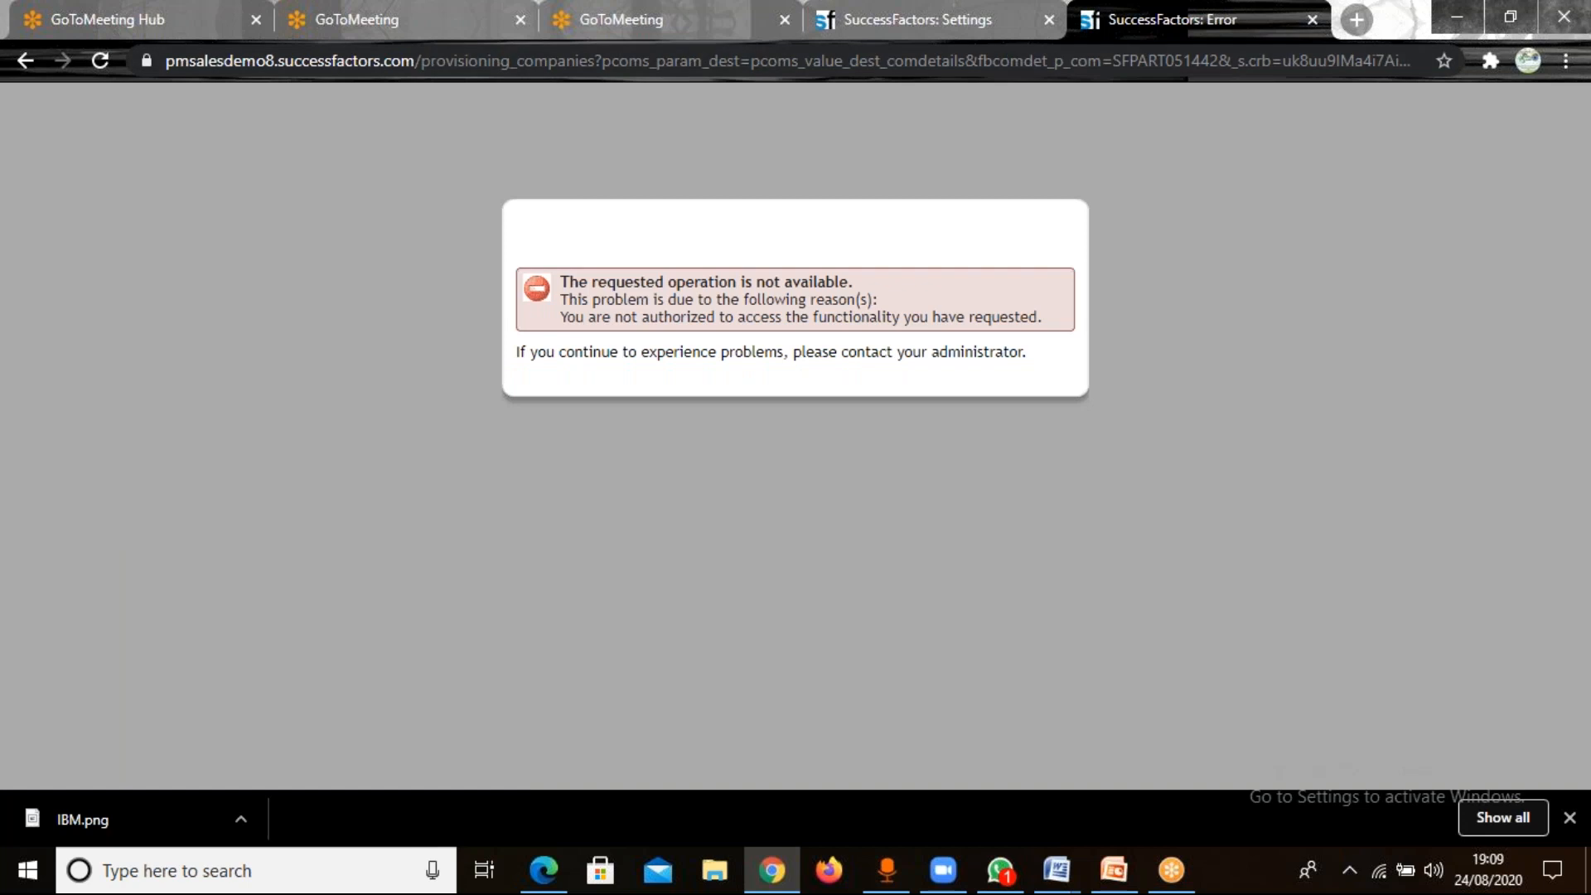
{"action": "left_click", "coordinate": [1530, 65]}
{"action": "left_click", "coordinate": [1565, 61]}
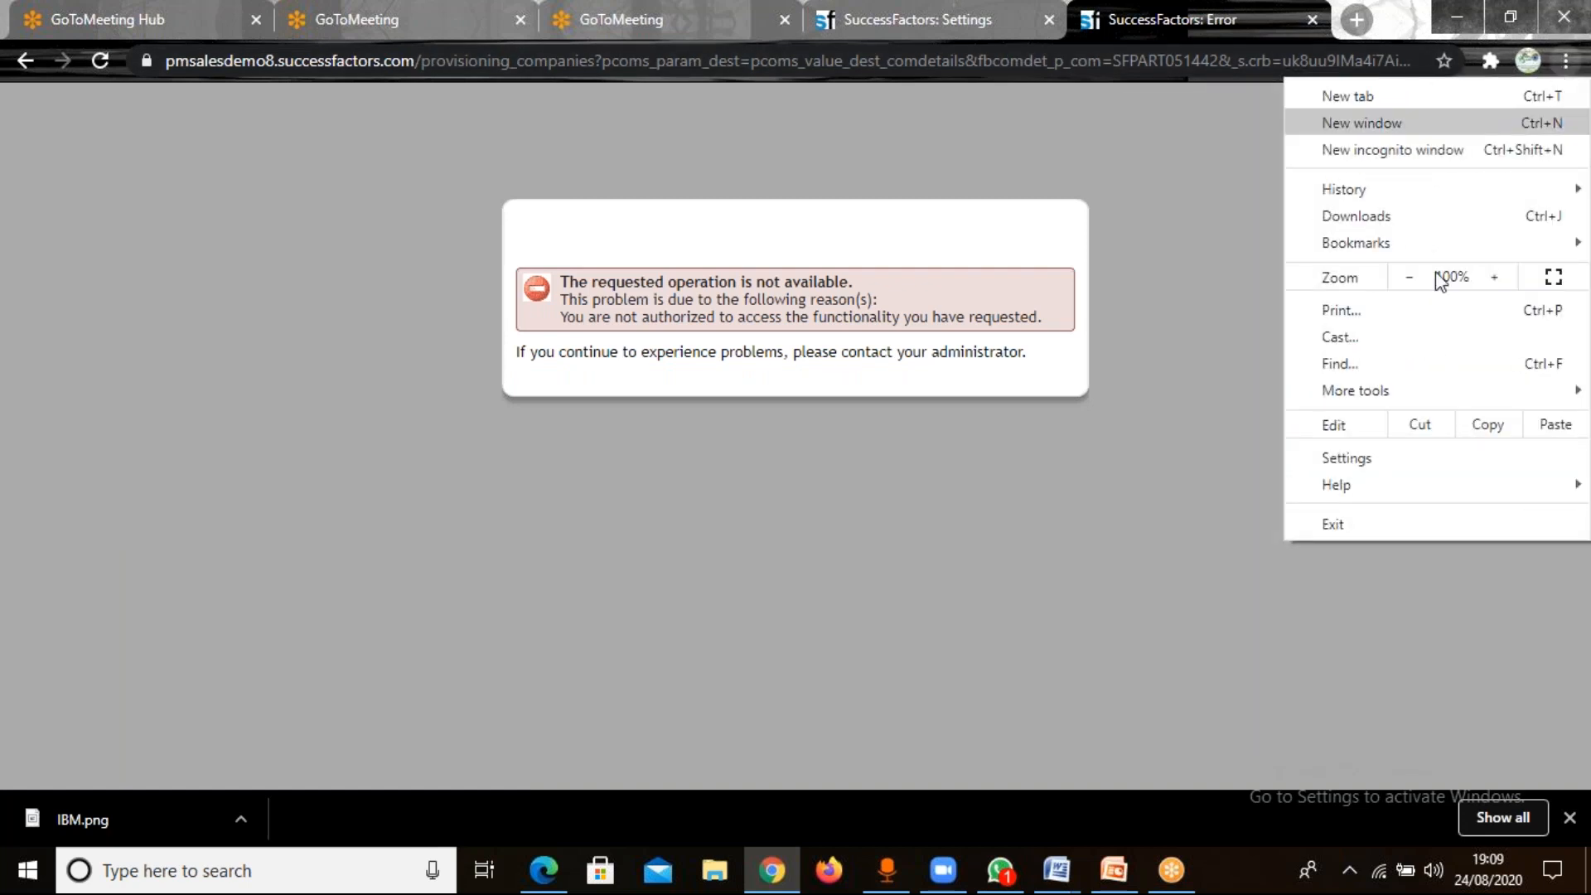
{"action": "mouse_move", "coordinate": [1377, 239]}
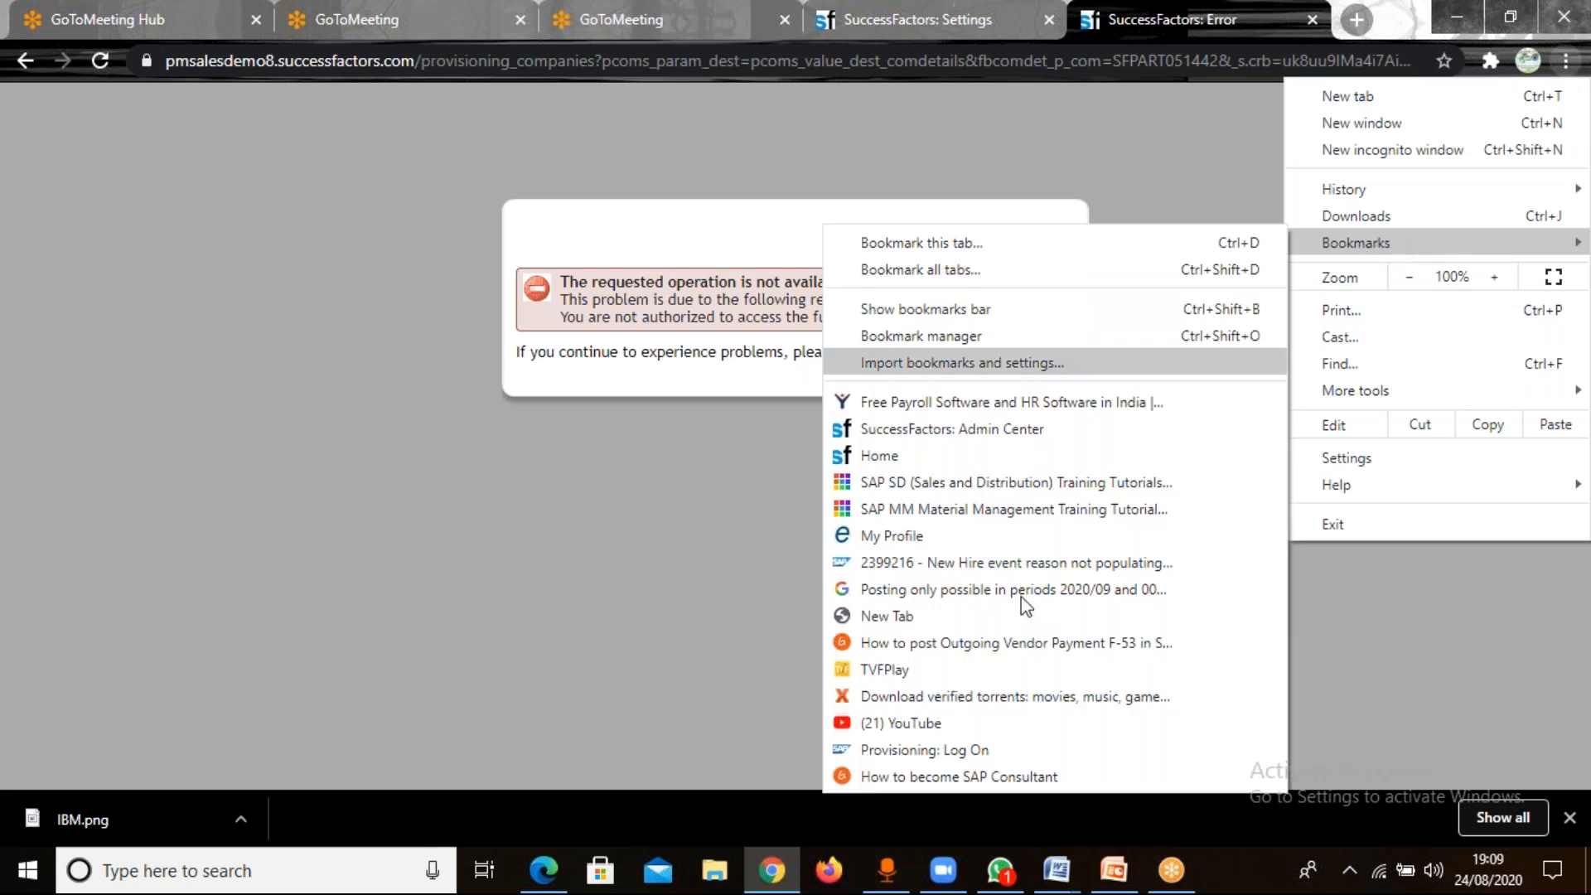
{"action": "left_click", "coordinate": [959, 750]}
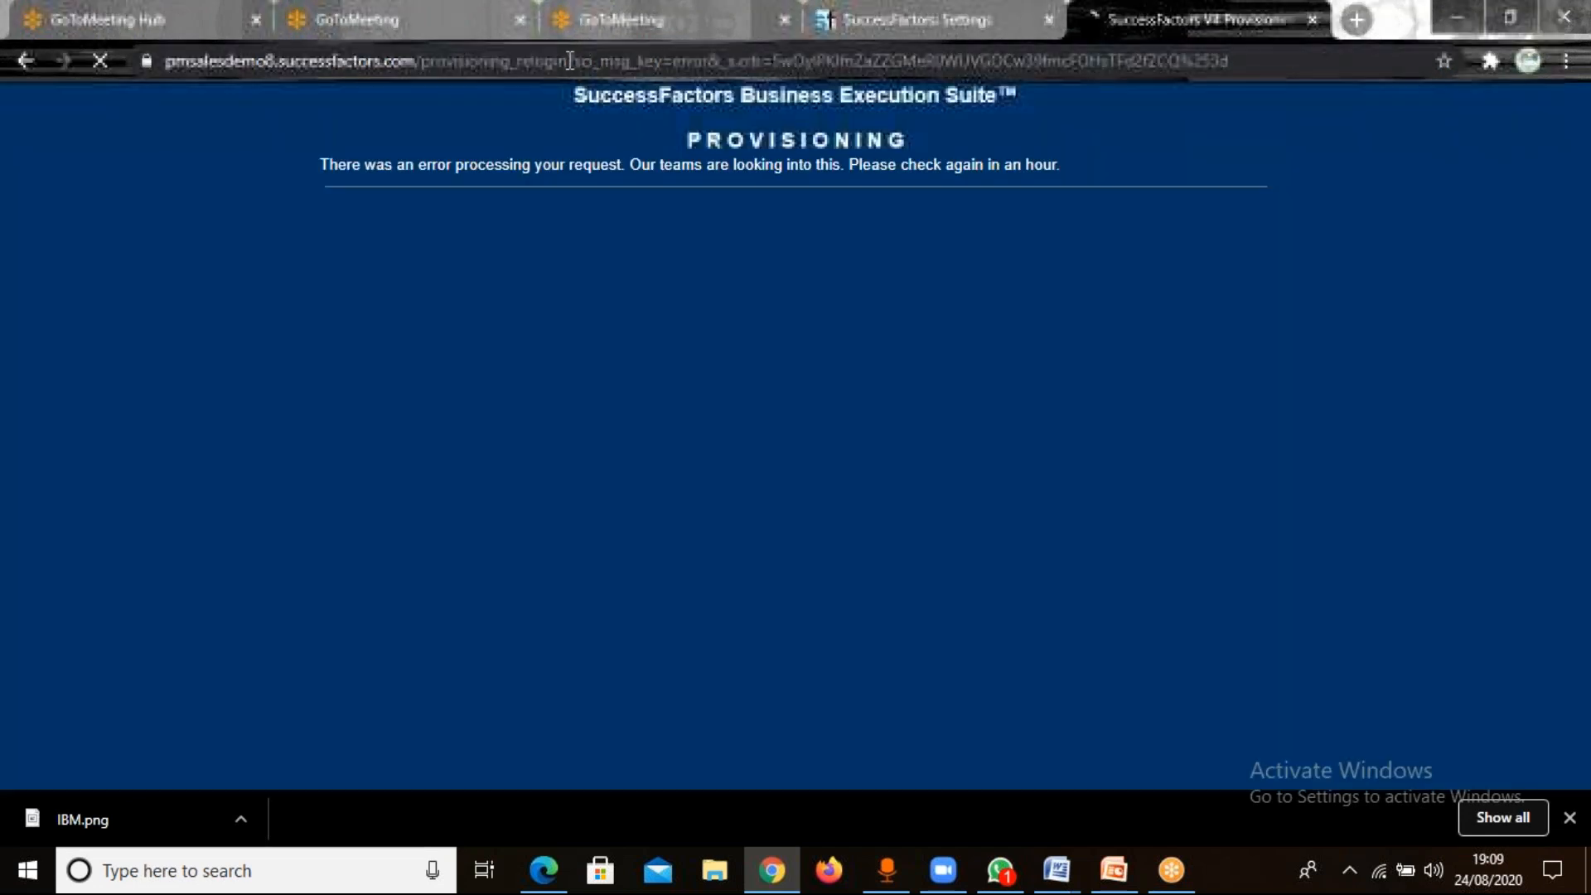
Shorten the page address to end at provisioning_relogin, load it, and log in to Provisioning again.
{"action": "left_click", "coordinate": [569, 61]}
{"action": "left_click", "coordinate": [632, 65]}
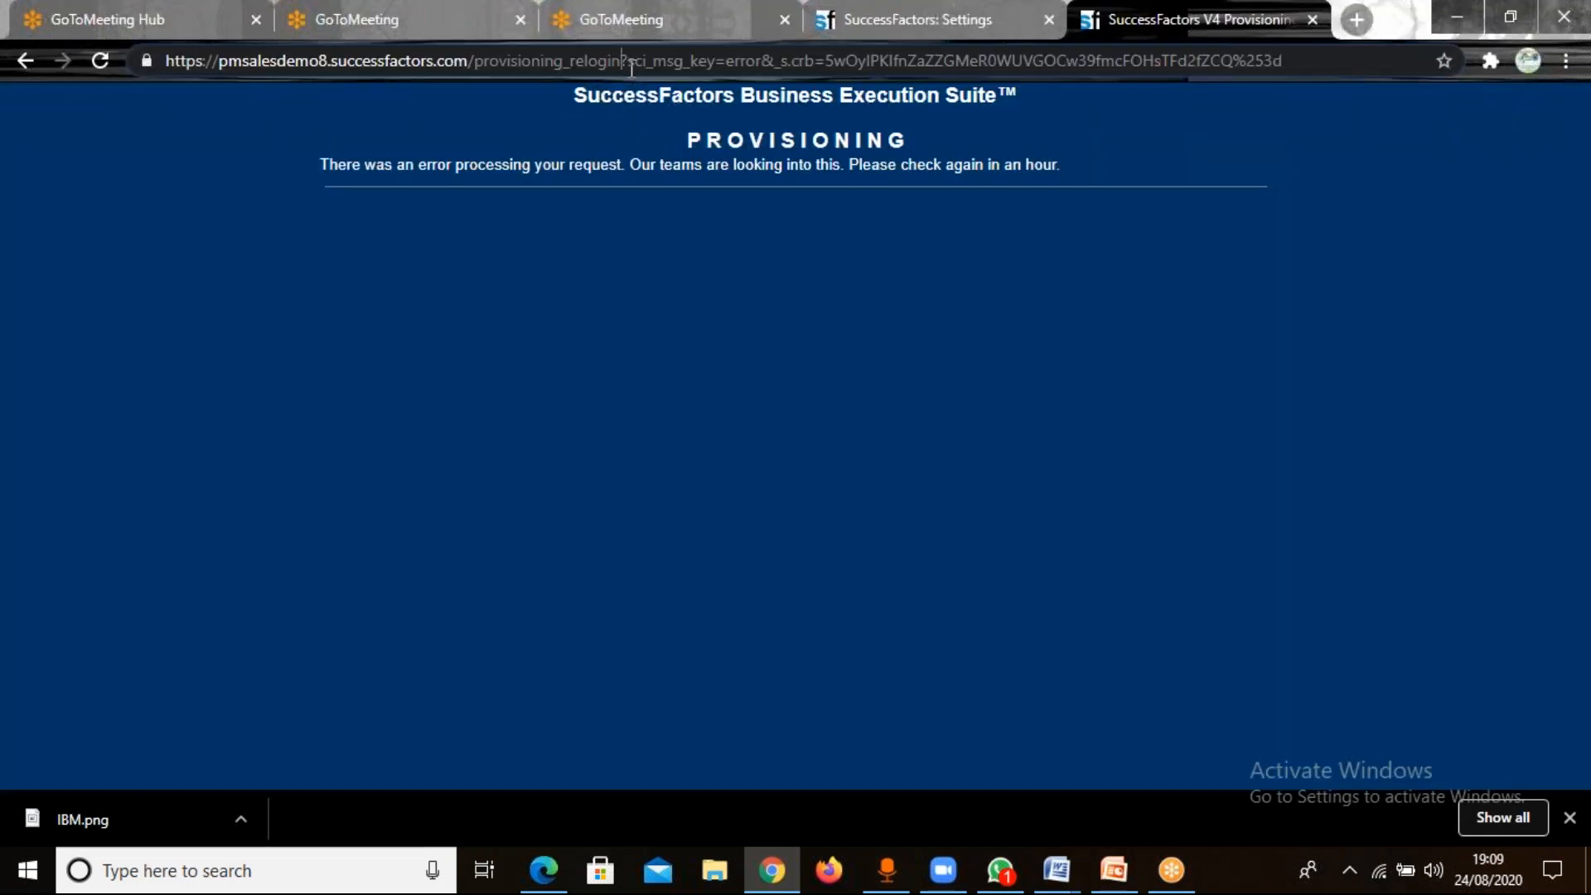
{"action": "key", "text": "Delete"}
{"action": "key", "text": "Delete"}
{"action": "key", "text": "Delete"}
{"action": "key", "text": "Delete"}
{"action": "key", "text": "Delete"}
{"action": "key", "text": "Delete"}
{"action": "key", "text": "Delete"}
{"action": "key", "text": "Delete"}
{"action": "key", "text": "Delete"}
{"action": "key", "text": "Delete"}
{"action": "key", "text": "Delete"}
{"action": "key", "text": "Delete"}
{"action": "key", "text": "Delete"}
{"action": "key", "text": "Delete"}
{"action": "key", "text": "Delete"}
{"action": "key", "text": "Delete"}
{"action": "key", "text": "Delete"}
{"action": "key", "text": "Delete"}
{"action": "key", "text": "Delete"}
{"action": "key", "text": "Delete"}
{"action": "key", "text": "Delete"}
{"action": "key", "text": "Delete"}
{"action": "key", "text": "Delete"}
{"action": "key", "text": "Delete"}
{"action": "key", "text": "Delete"}
{"action": "key", "text": "Delete"}
{"action": "key", "text": "Delete"}
{"action": "key", "text": "Delete"}
{"action": "key", "text": "Delete"}
{"action": "key", "text": "Delete"}
{"action": "key", "text": "Delete"}
{"action": "key", "text": "Delete"}
{"action": "key", "text": "Delete"}
{"action": "key", "text": "Delete"}
{"action": "key", "text": "Delete"}
{"action": "key", "text": "Delete"}
{"action": "key", "text": "Delete"}
{"action": "key", "text": "Delete"}
{"action": "key", "text": "Delete"}
{"action": "key", "text": "Delete"}
{"action": "key", "text": "Delete"}
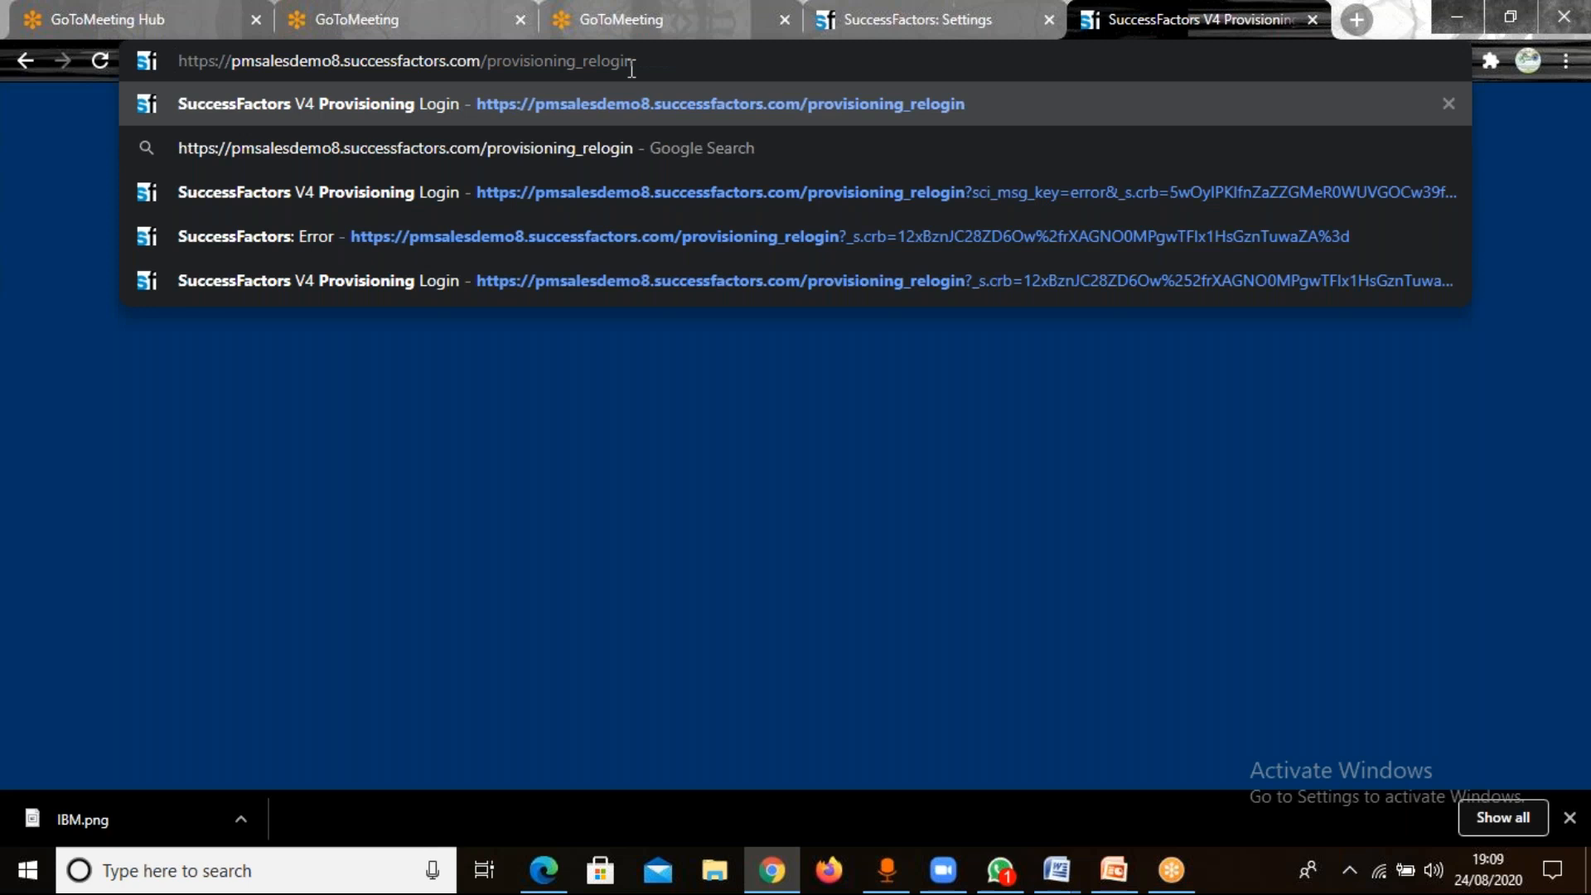
{"action": "key", "text": "Return"}
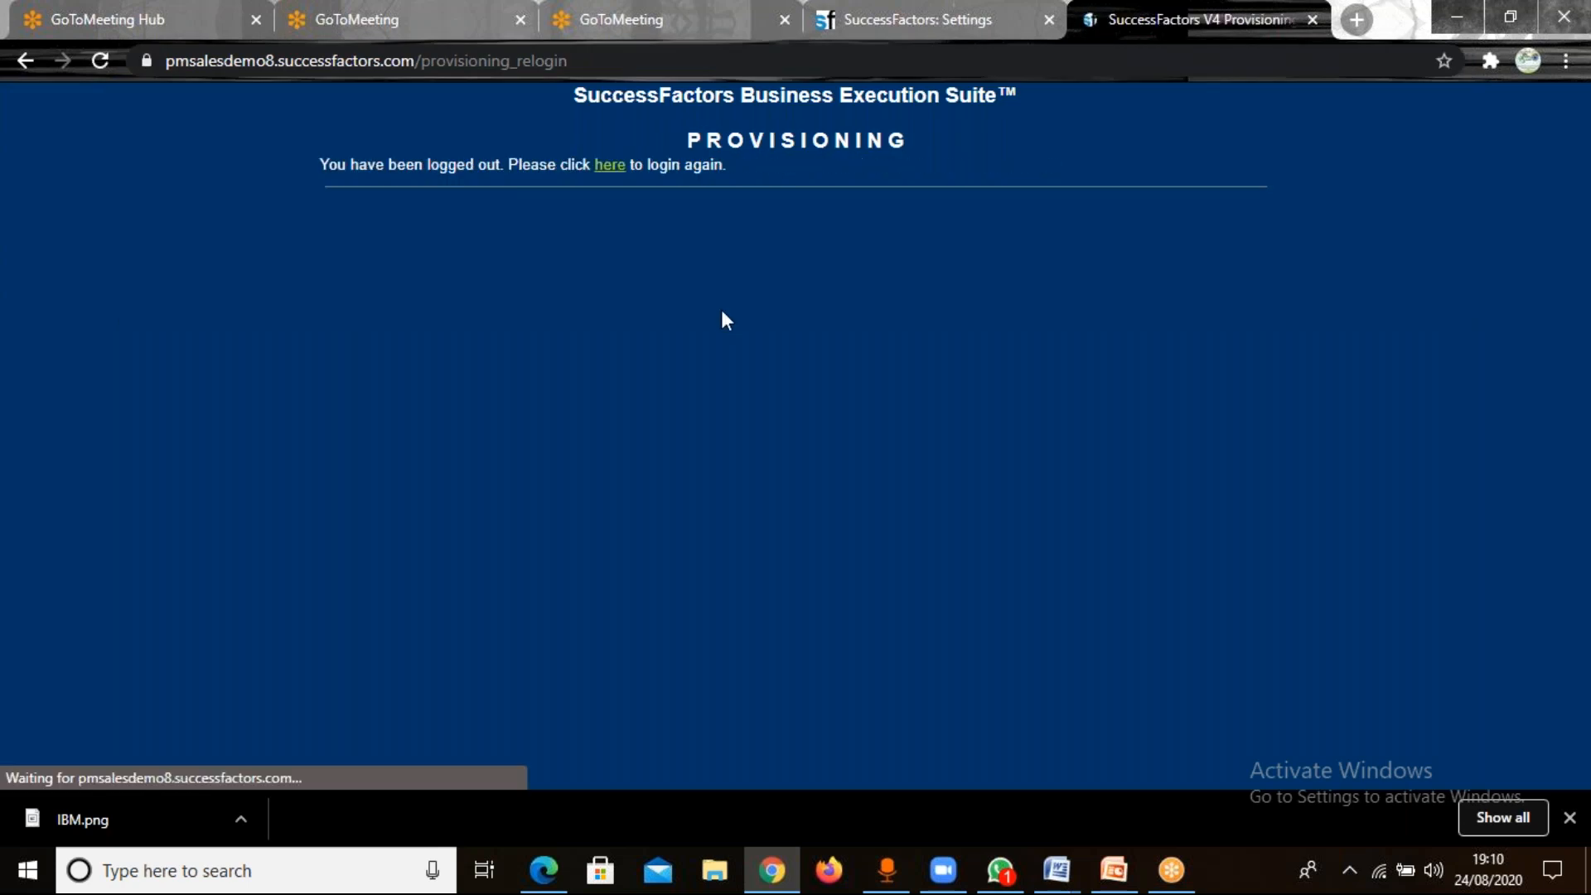
{"action": "left_click", "coordinate": [610, 167]}
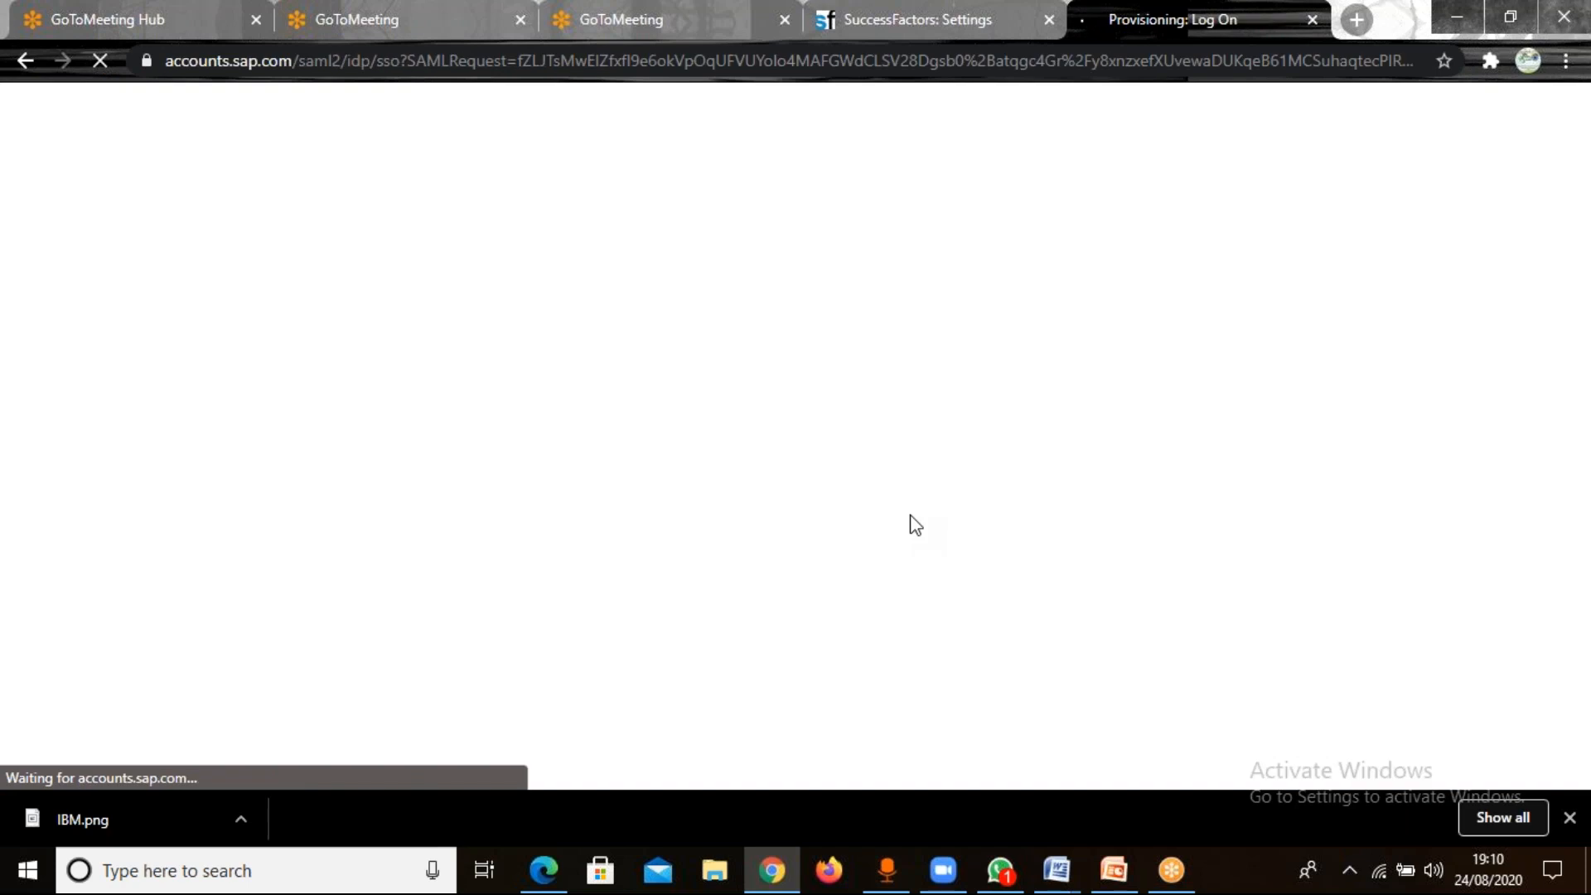
{"action": "left_click", "coordinate": [1031, 435]}
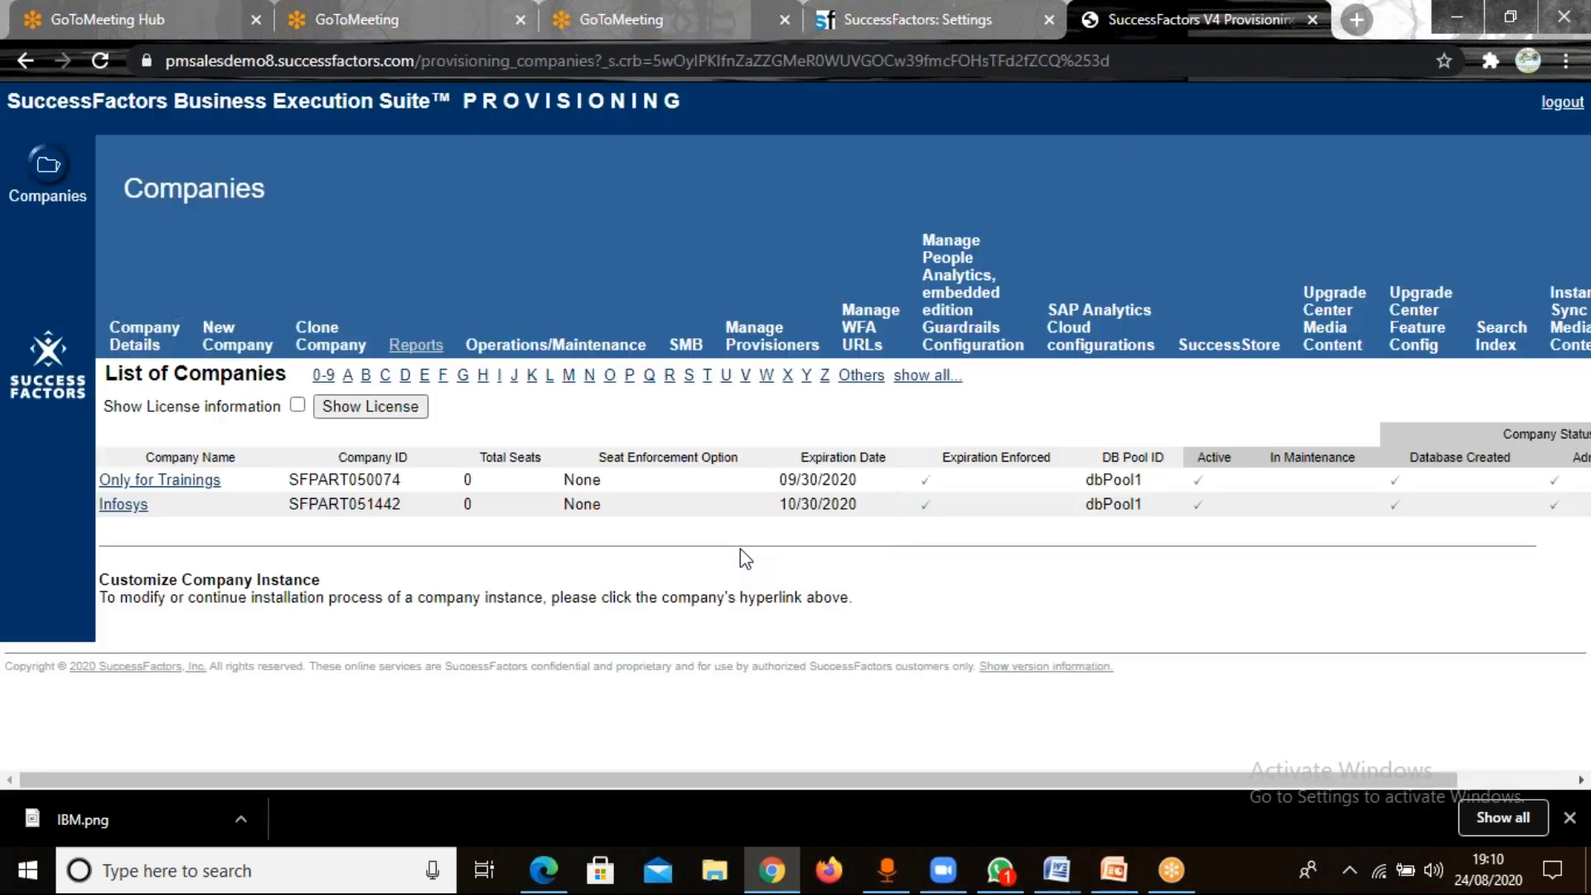
Open the Company Settings of the Infosys company and copy its company ID.
{"action": "left_click", "coordinate": [135, 507]}
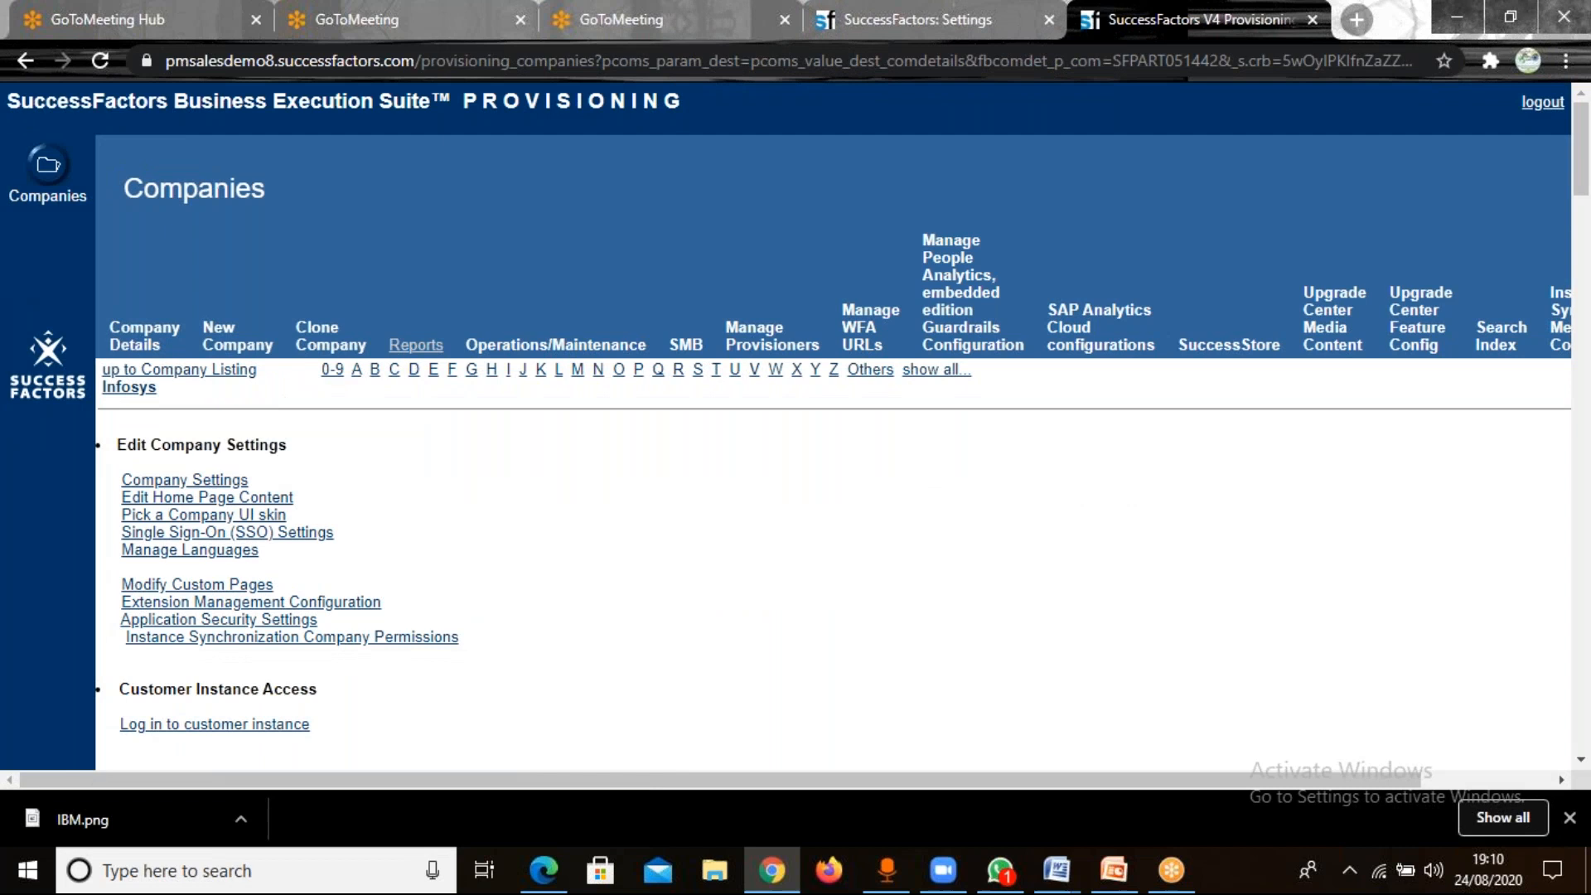
{"action": "left_click", "coordinate": [216, 489]}
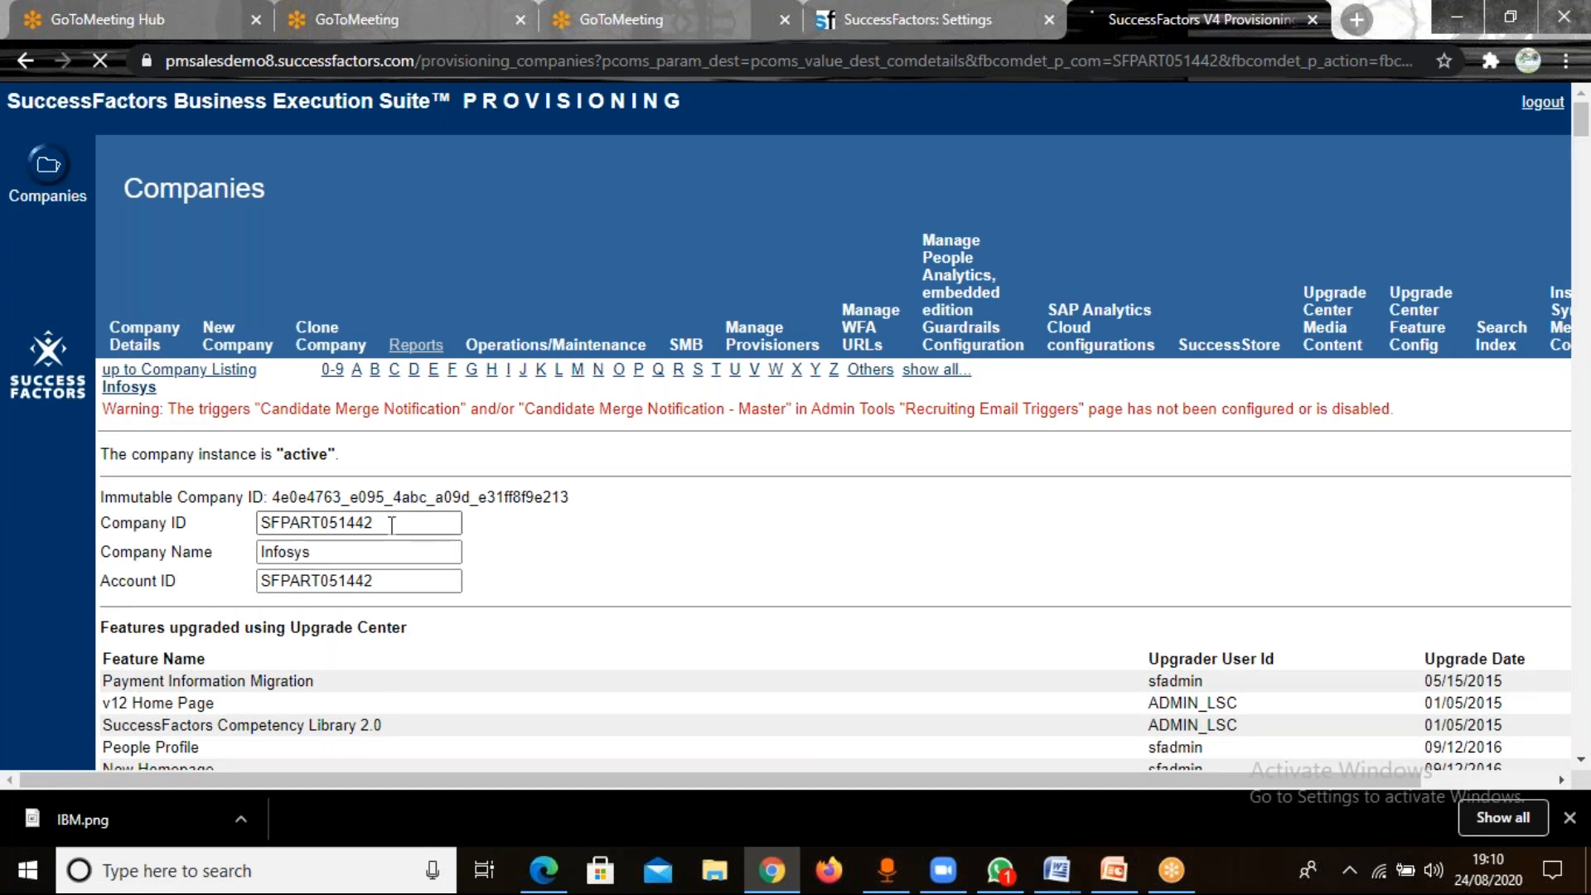
{"action": "left_click_drag", "start_coordinate": [392, 524], "coordinate": [222, 491]}
{"action": "key", "text": "ctrl+c"}
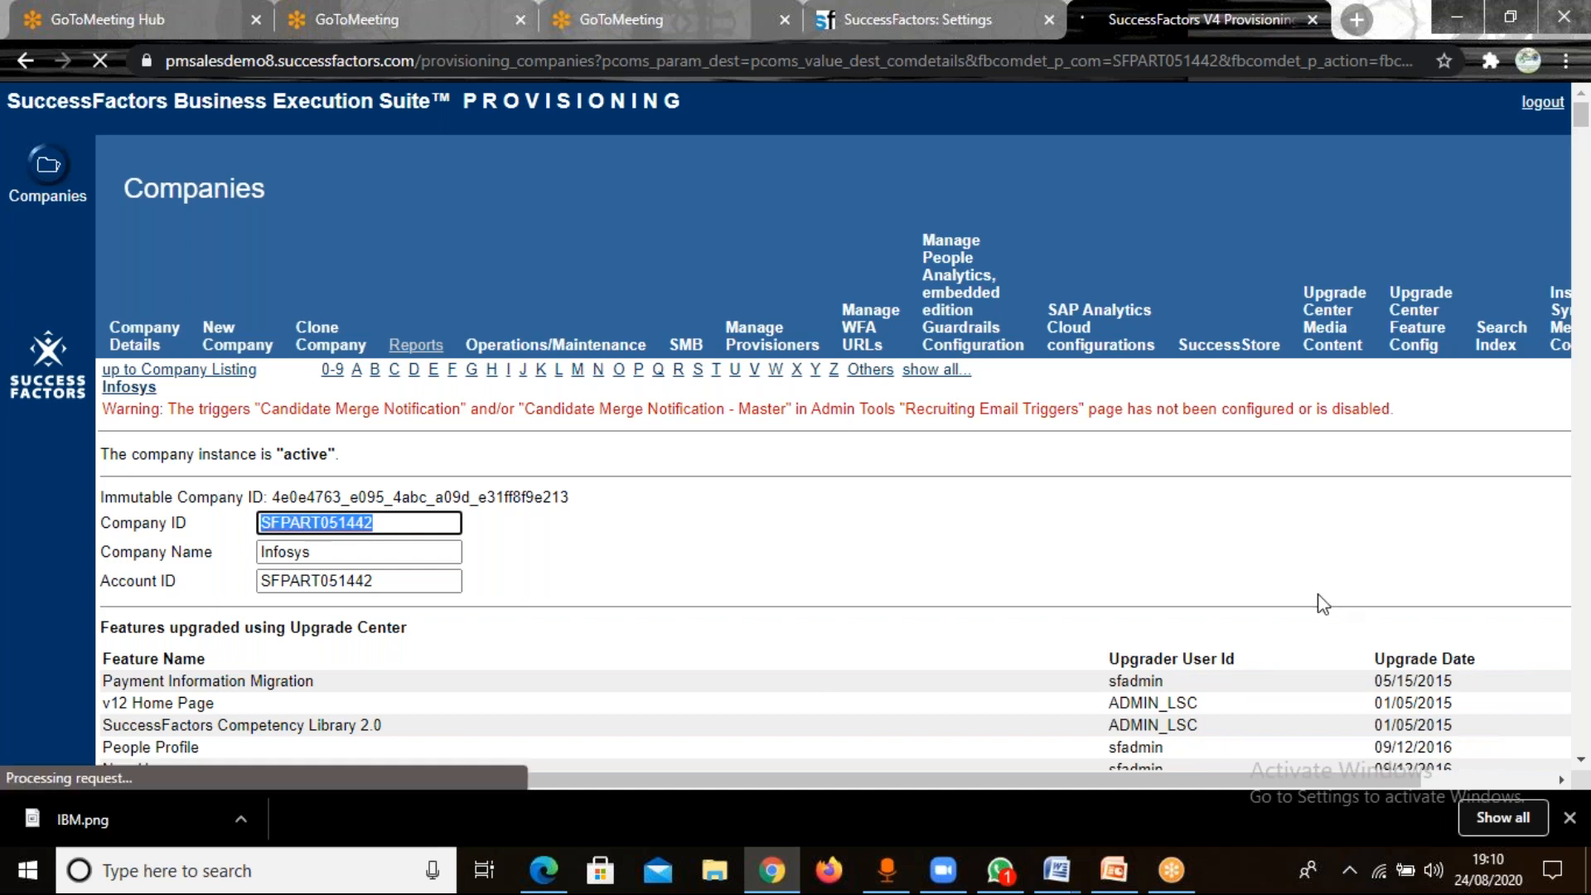
{"action": "left_click", "coordinate": [1172, 630]}
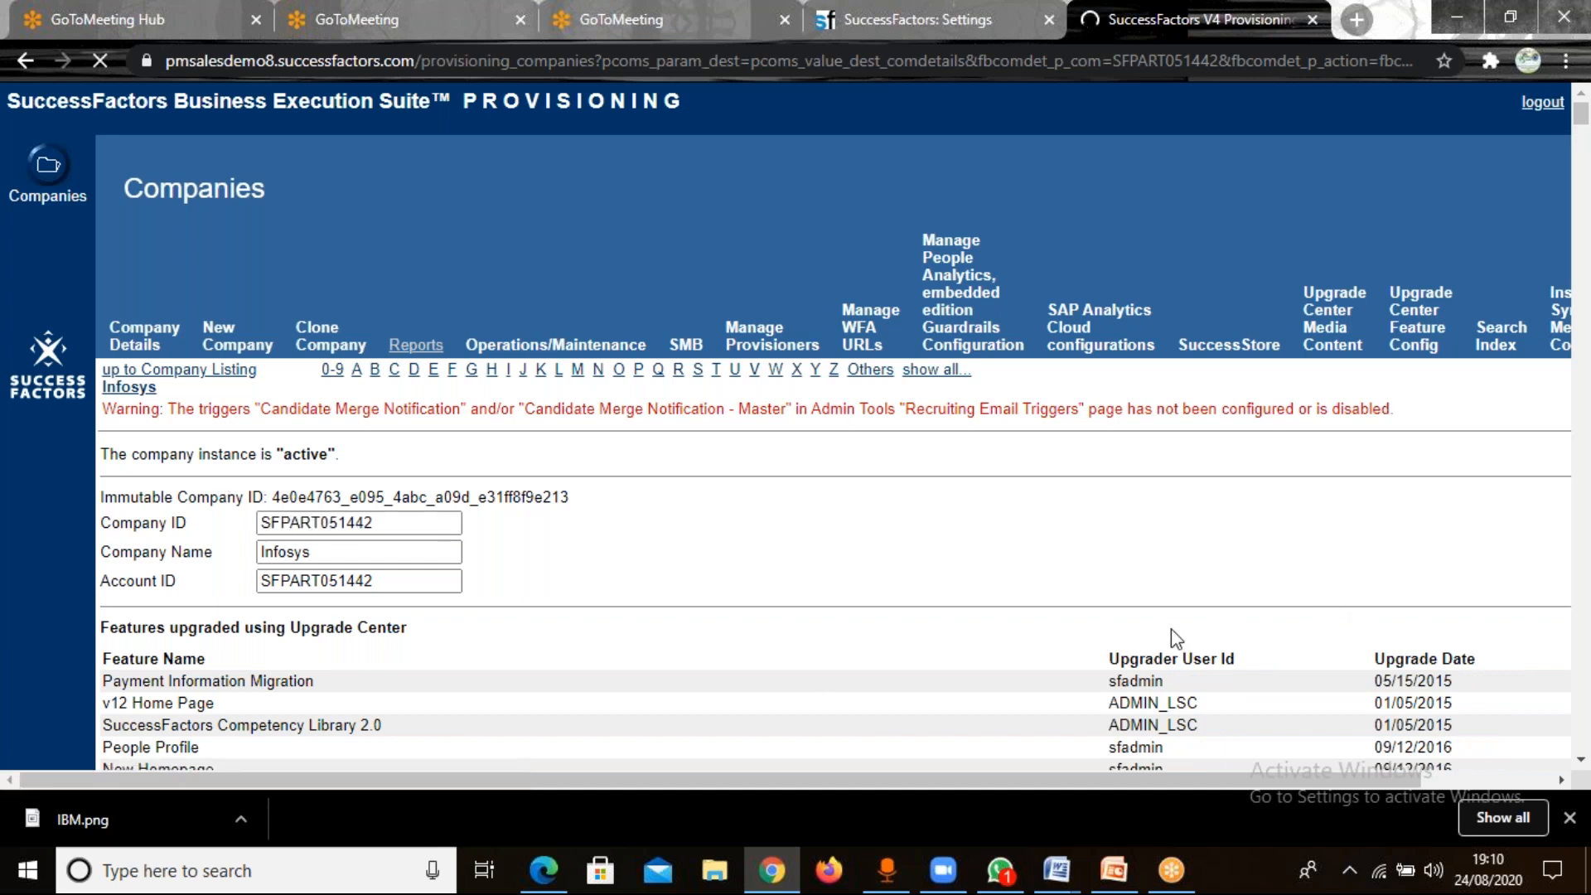
Disable the Russian and Hindi language packs in the company settings.
{"action": "scroll", "coordinate": [1172, 638], "scroll_direction": "down", "scroll_amount": 1}
{"action": "scroll", "coordinate": [1171, 638], "scroll_direction": "down", "scroll_amount": 10}
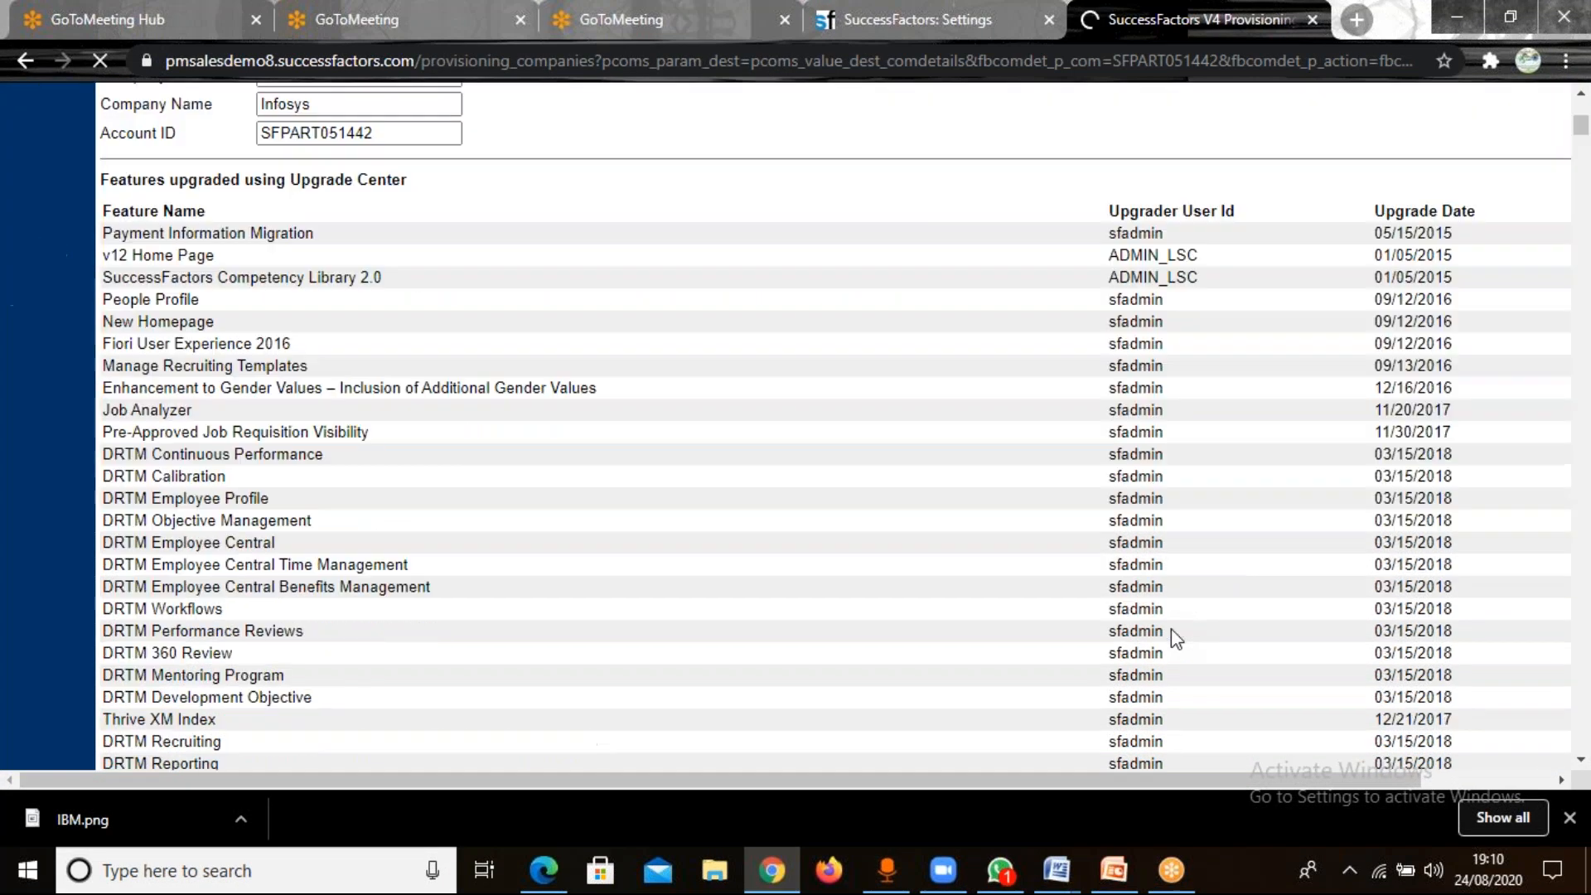
{"action": "scroll", "coordinate": [1177, 639], "scroll_direction": "down", "scroll_amount": 7}
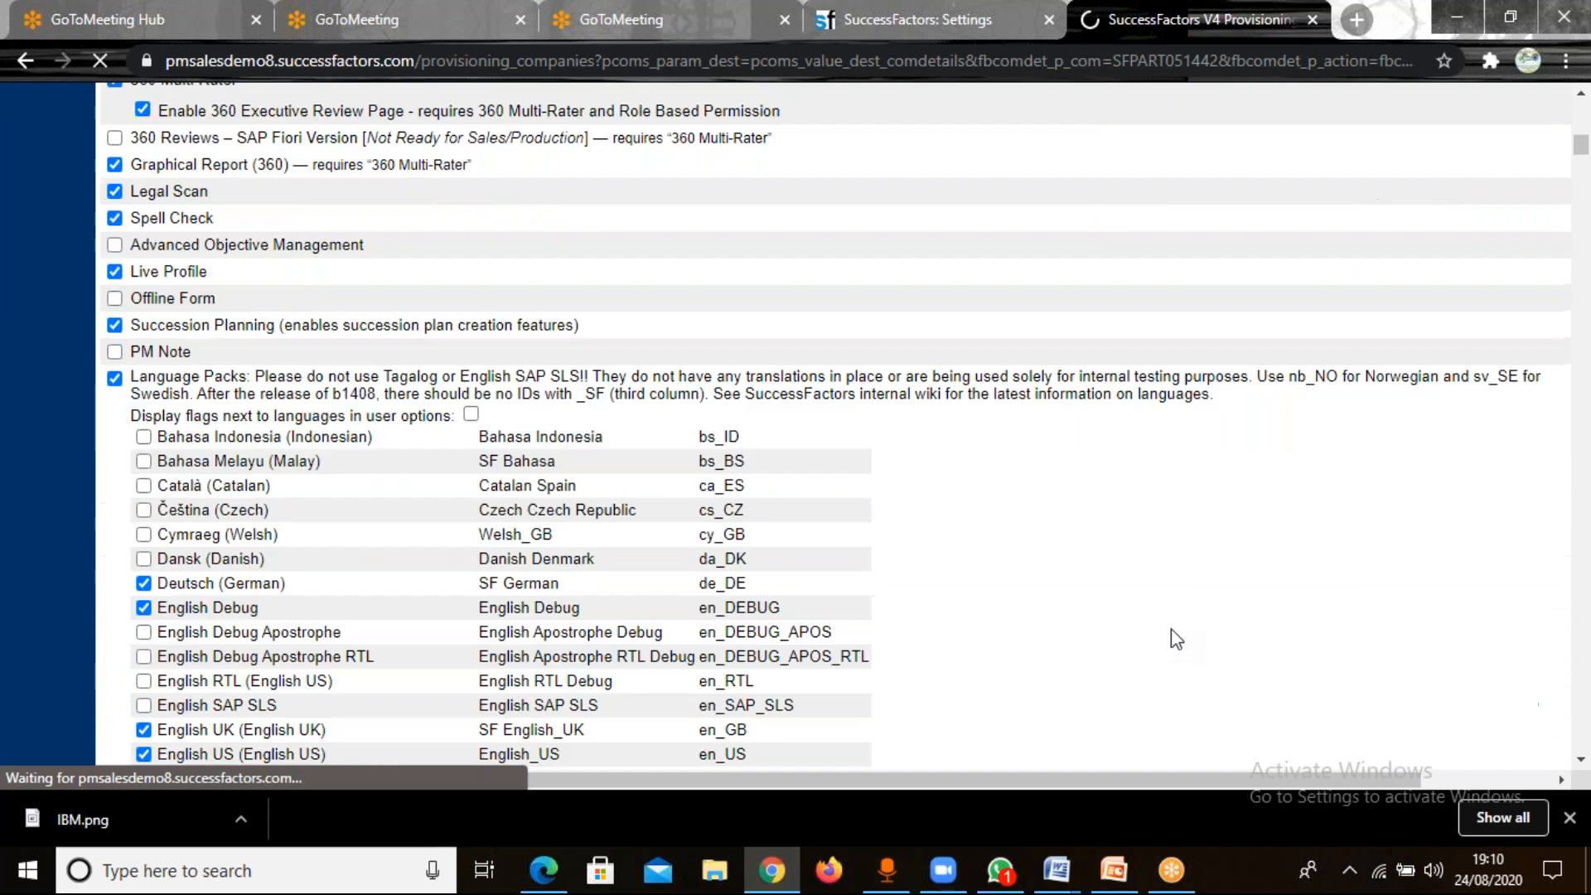
{"action": "scroll", "coordinate": [1177, 639], "scroll_direction": "down", "scroll_amount": 4}
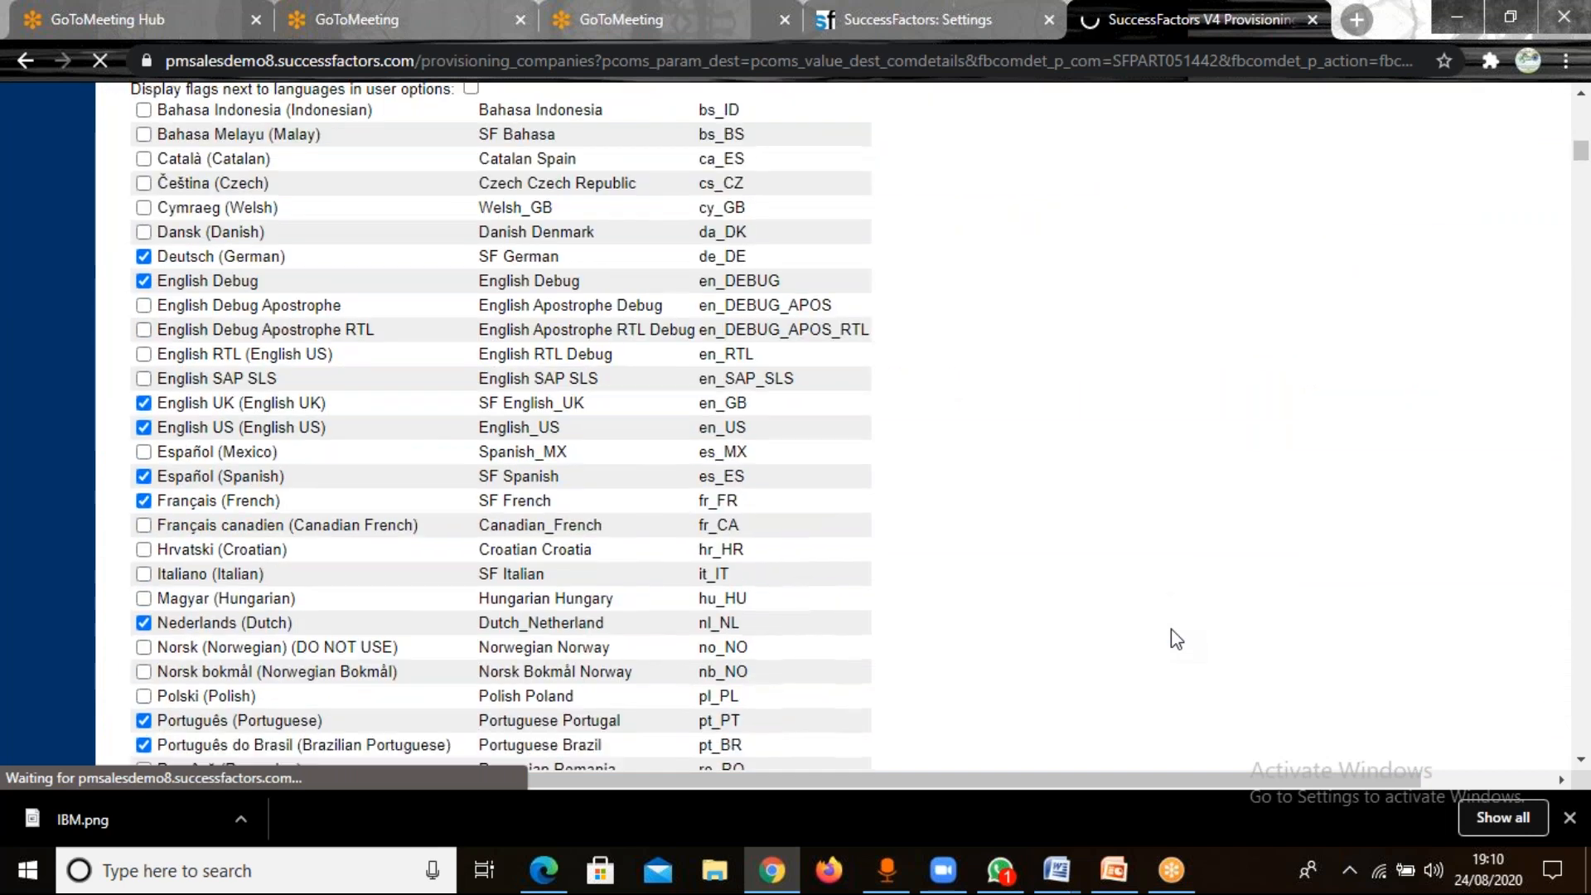
{"action": "scroll", "coordinate": [1177, 639], "scroll_direction": "down", "scroll_amount": 3}
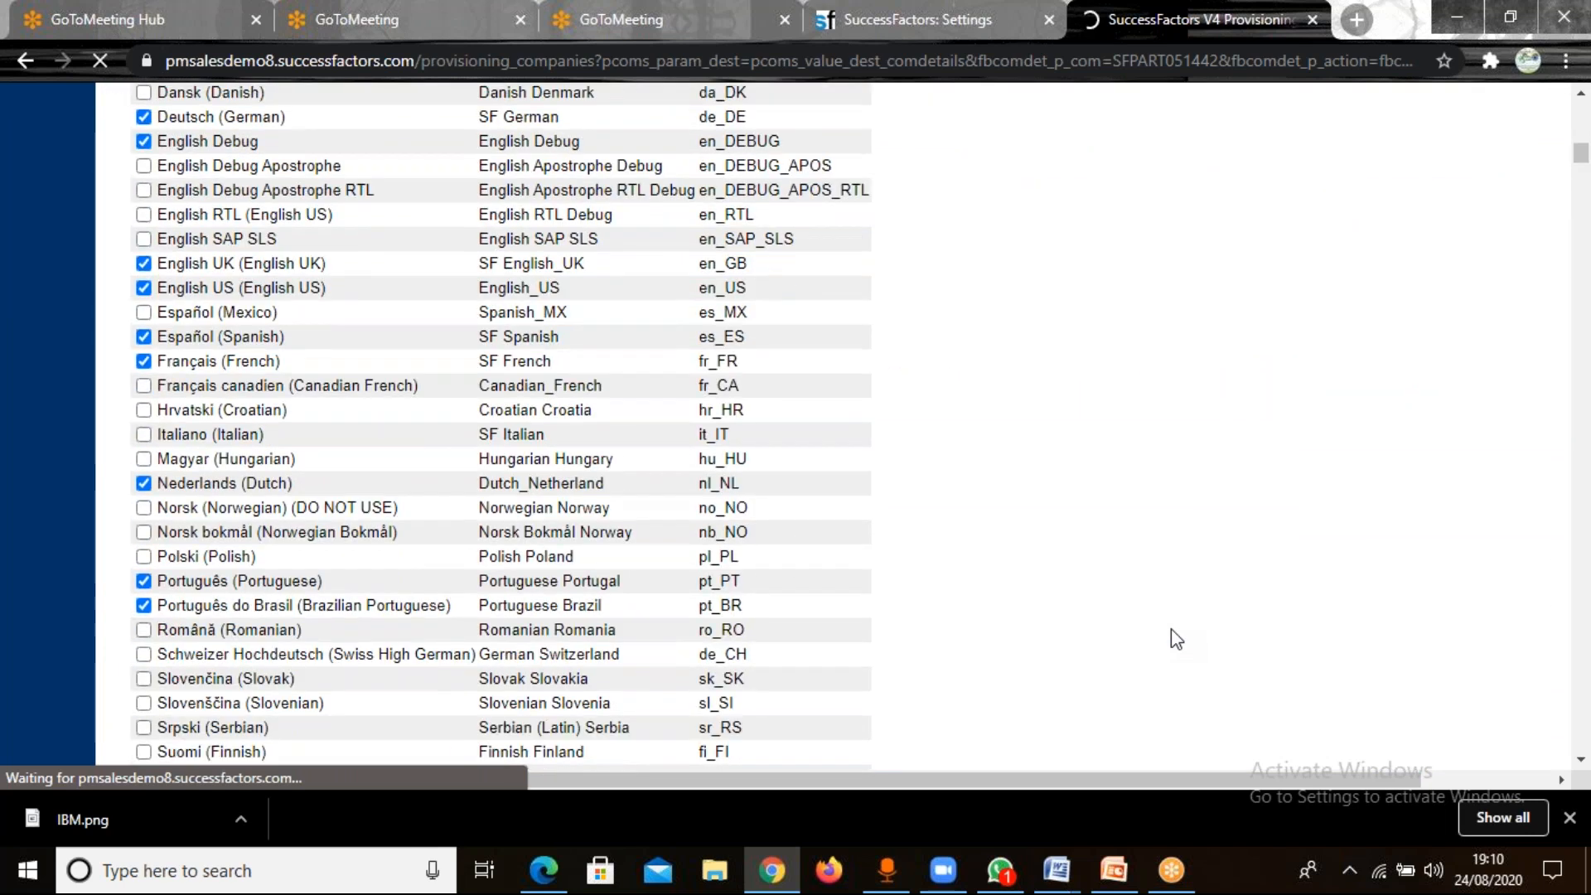
{"action": "scroll", "coordinate": [1176, 638], "scroll_direction": "down", "scroll_amount": 4}
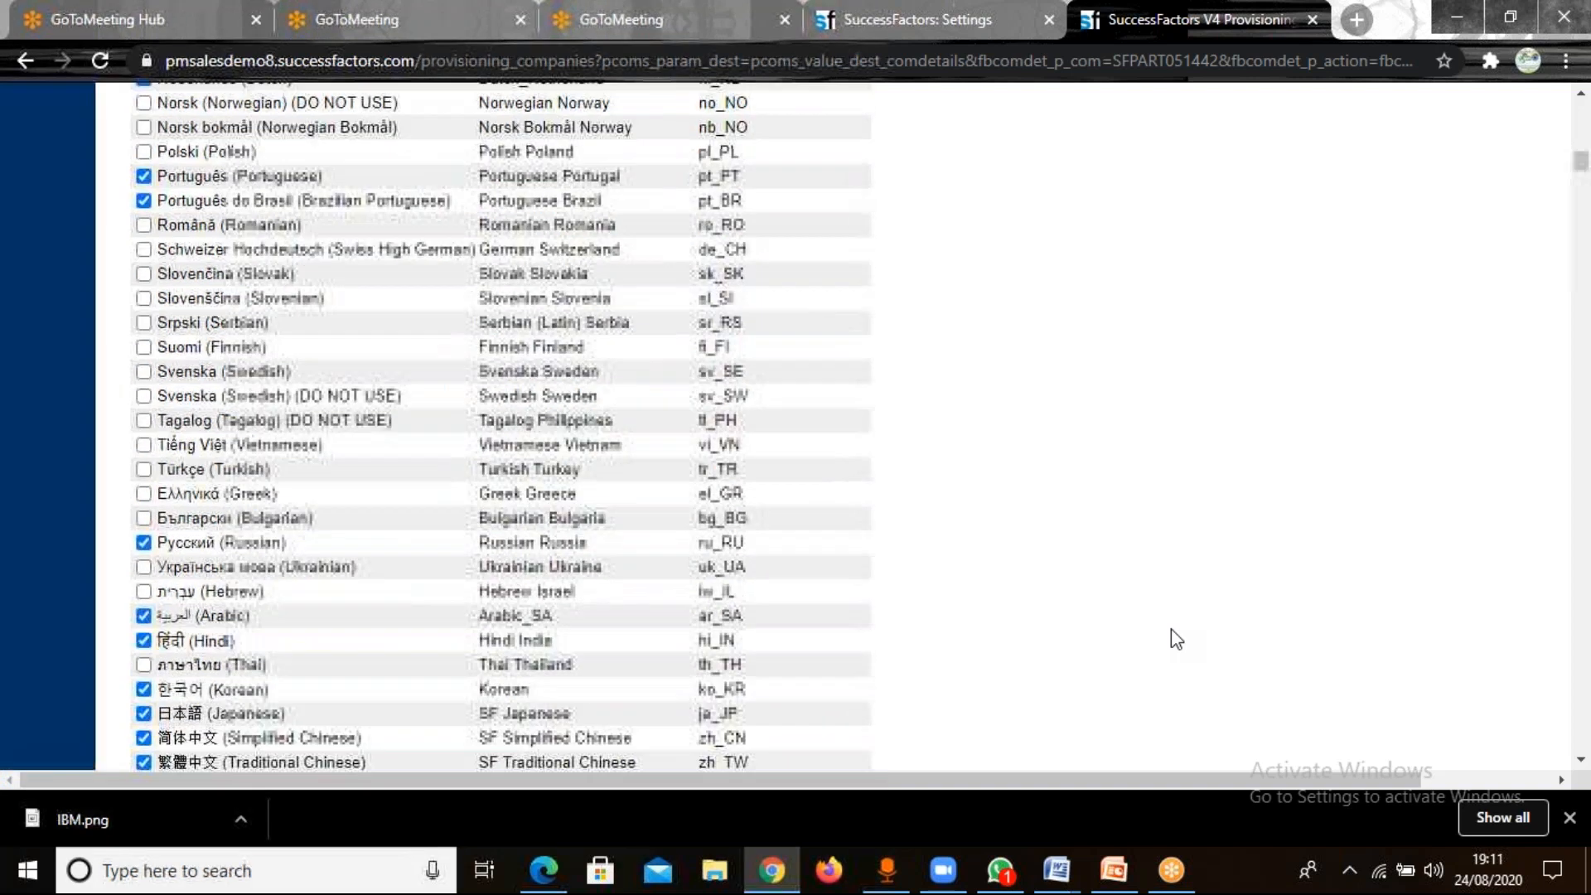
{"action": "left_click", "coordinate": [143, 528]}
{"action": "left_click", "coordinate": [143, 626]}
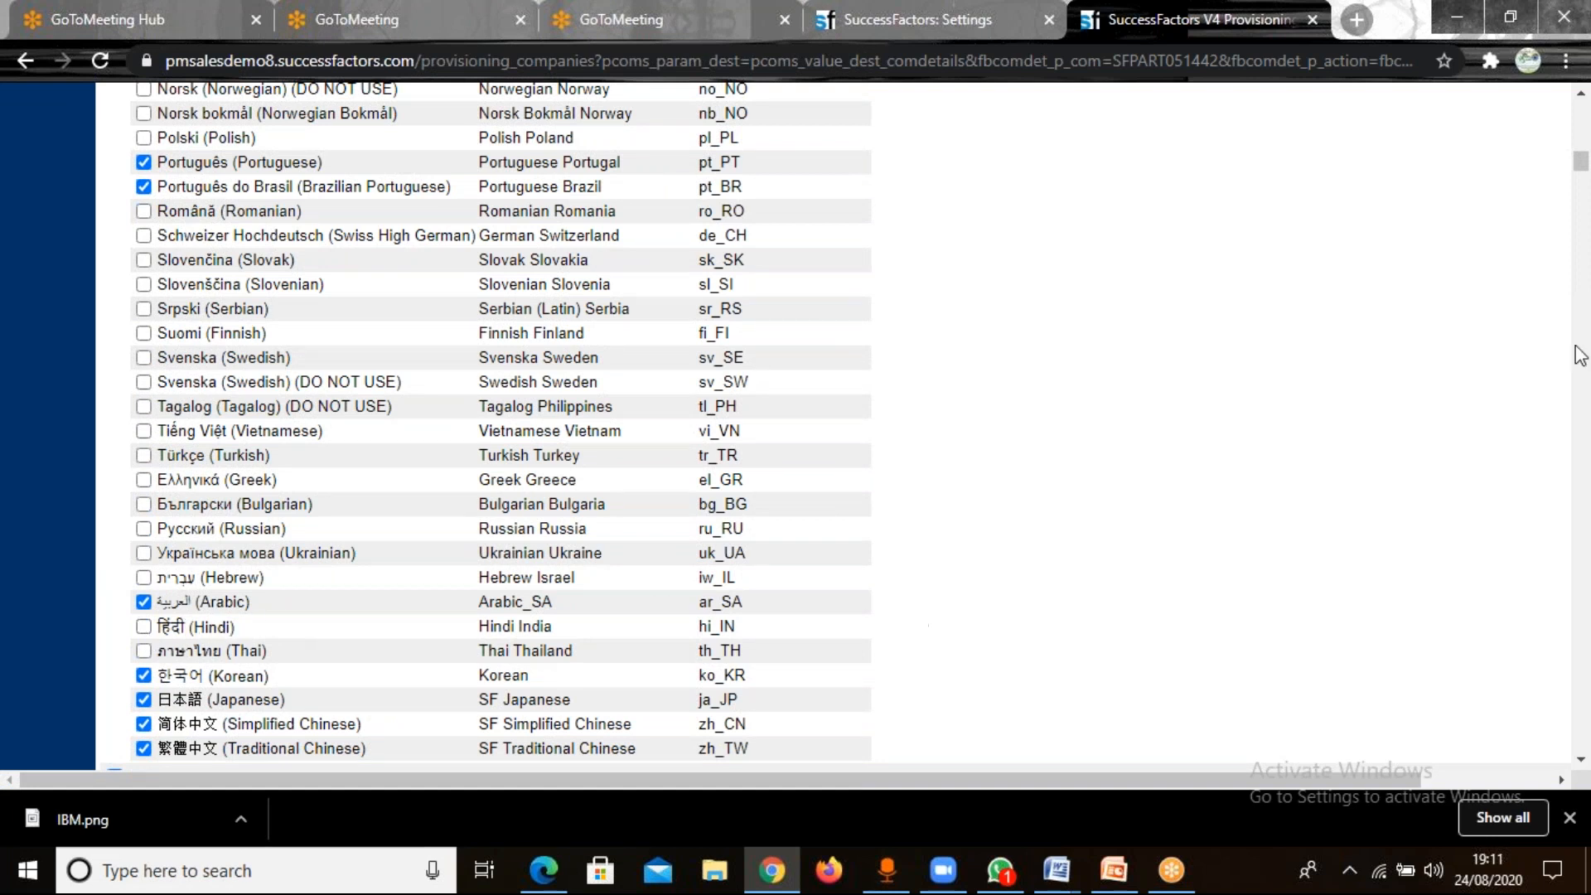
Save the feature changes in the Infosys company settings and confirm them with the copied company ID.
{"action": "left_click", "coordinate": [1583, 119]}
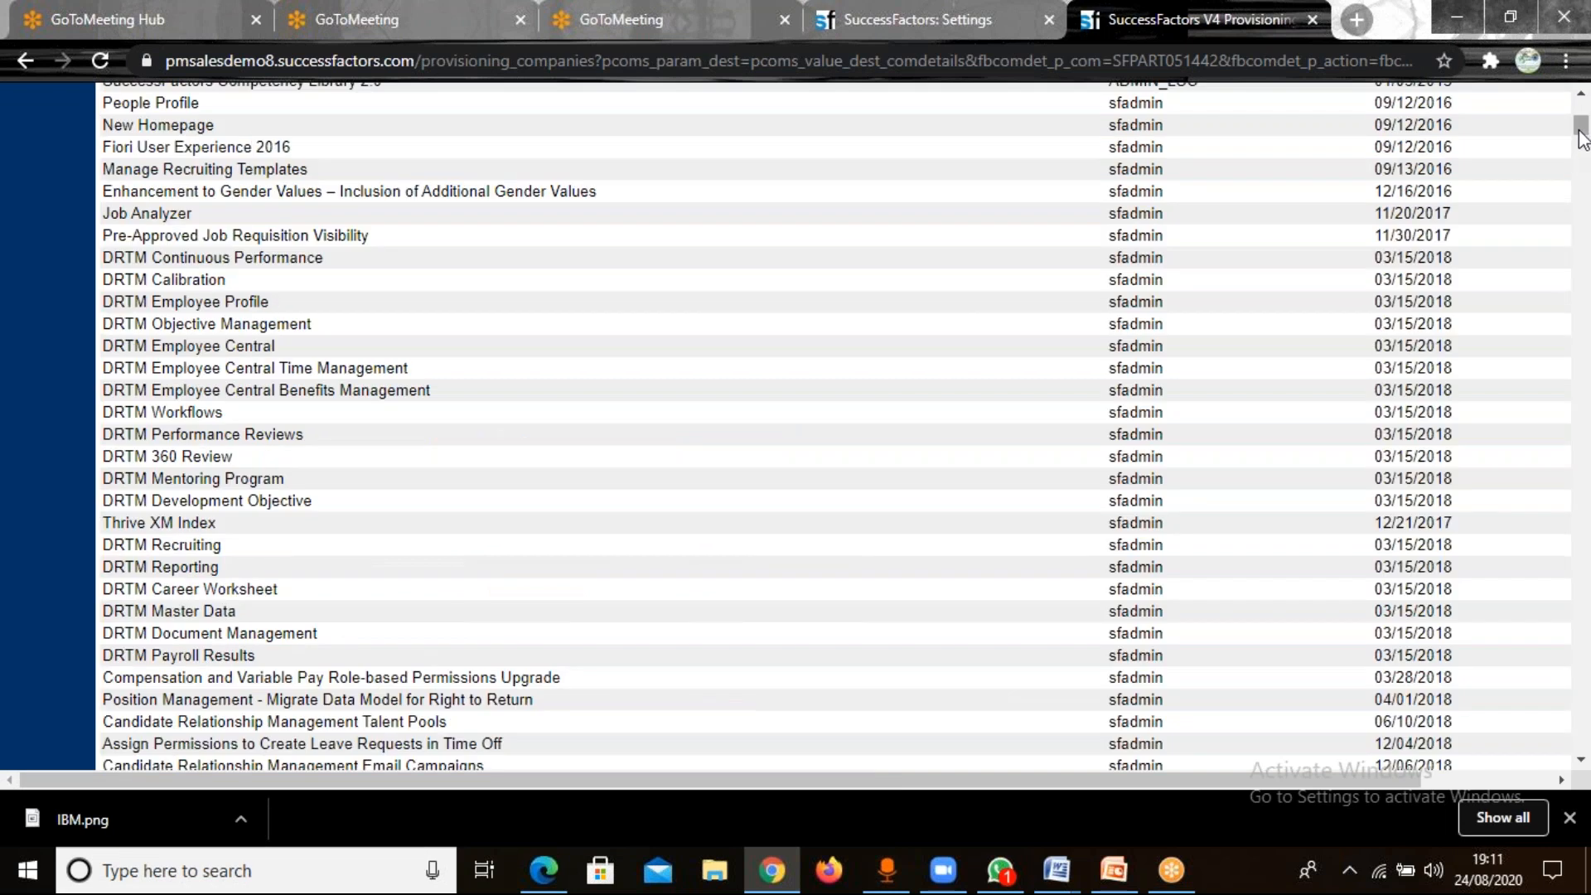
{"action": "mouse_move", "coordinate": [1580, 131]}
{"action": "left_mouse_down"}
{"action": "mouse_move", "coordinate": [1580, 150]}
{"action": "mouse_move", "coordinate": [1580, 125]}
{"action": "left_mouse_up"}
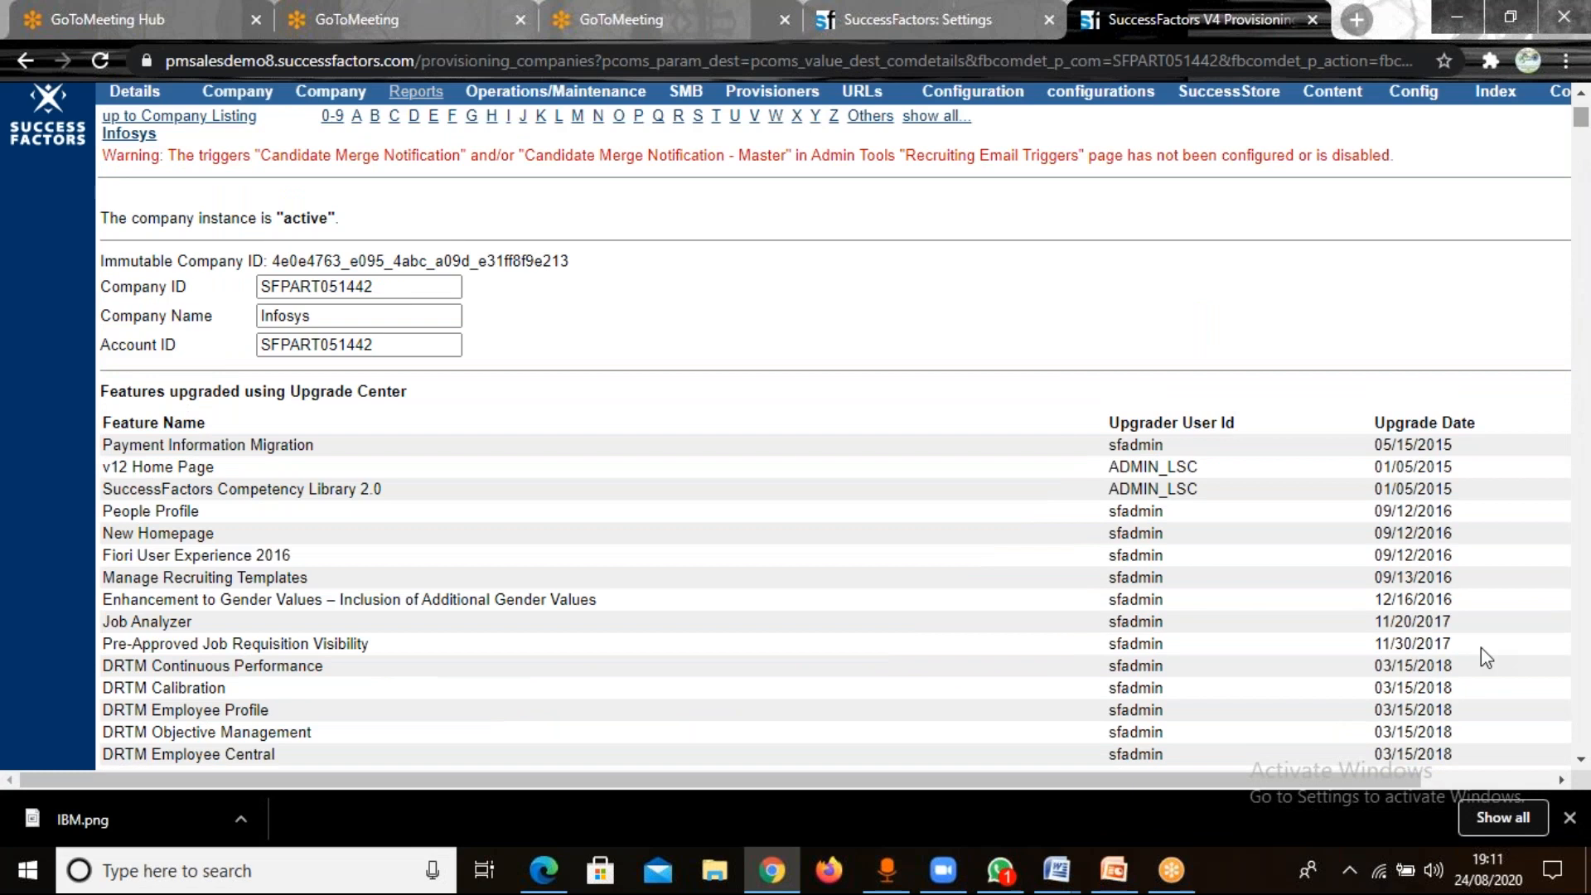
{"action": "left_click_drag", "start_coordinate": [1414, 778], "coordinate": [1567, 769]}
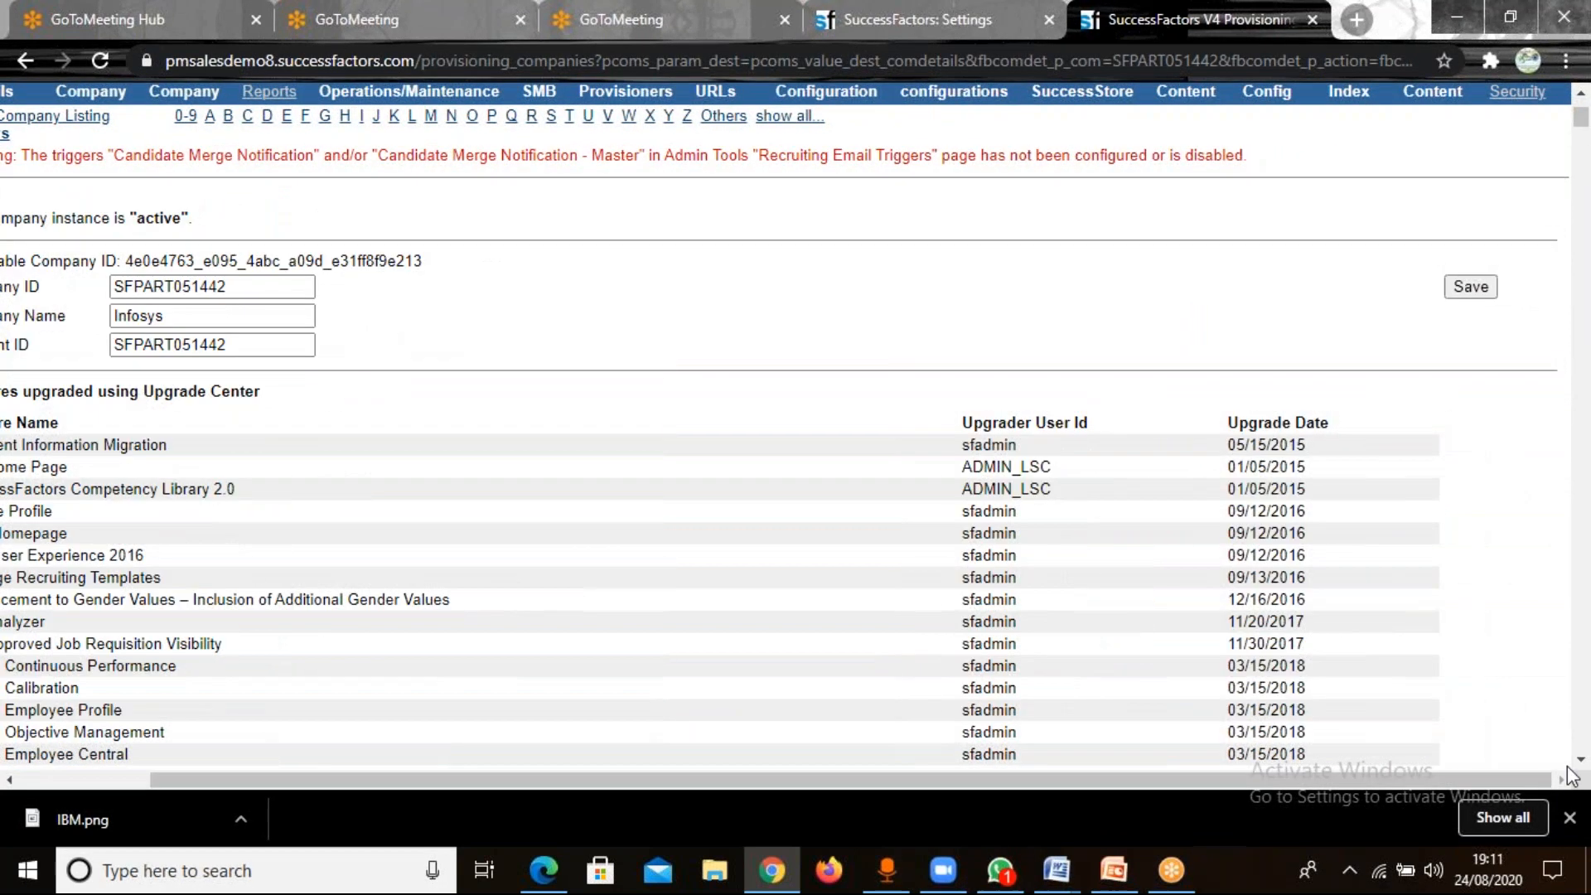
{"action": "left_click_drag", "start_coordinate": [1581, 123], "coordinate": [1582, 148]}
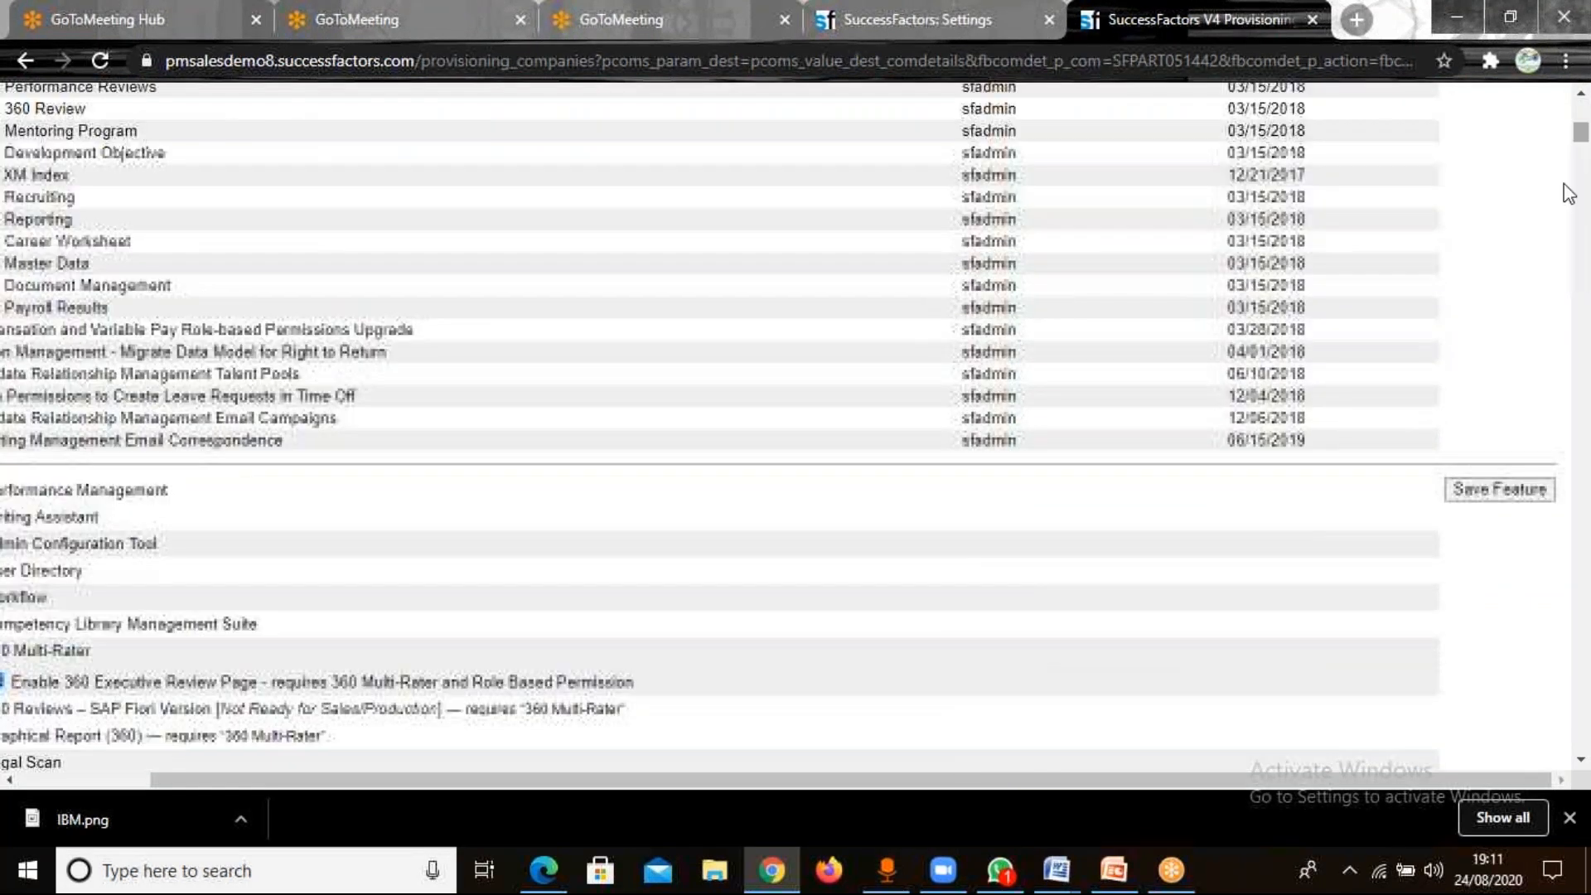
{"action": "left_click", "coordinate": [1481, 491]}
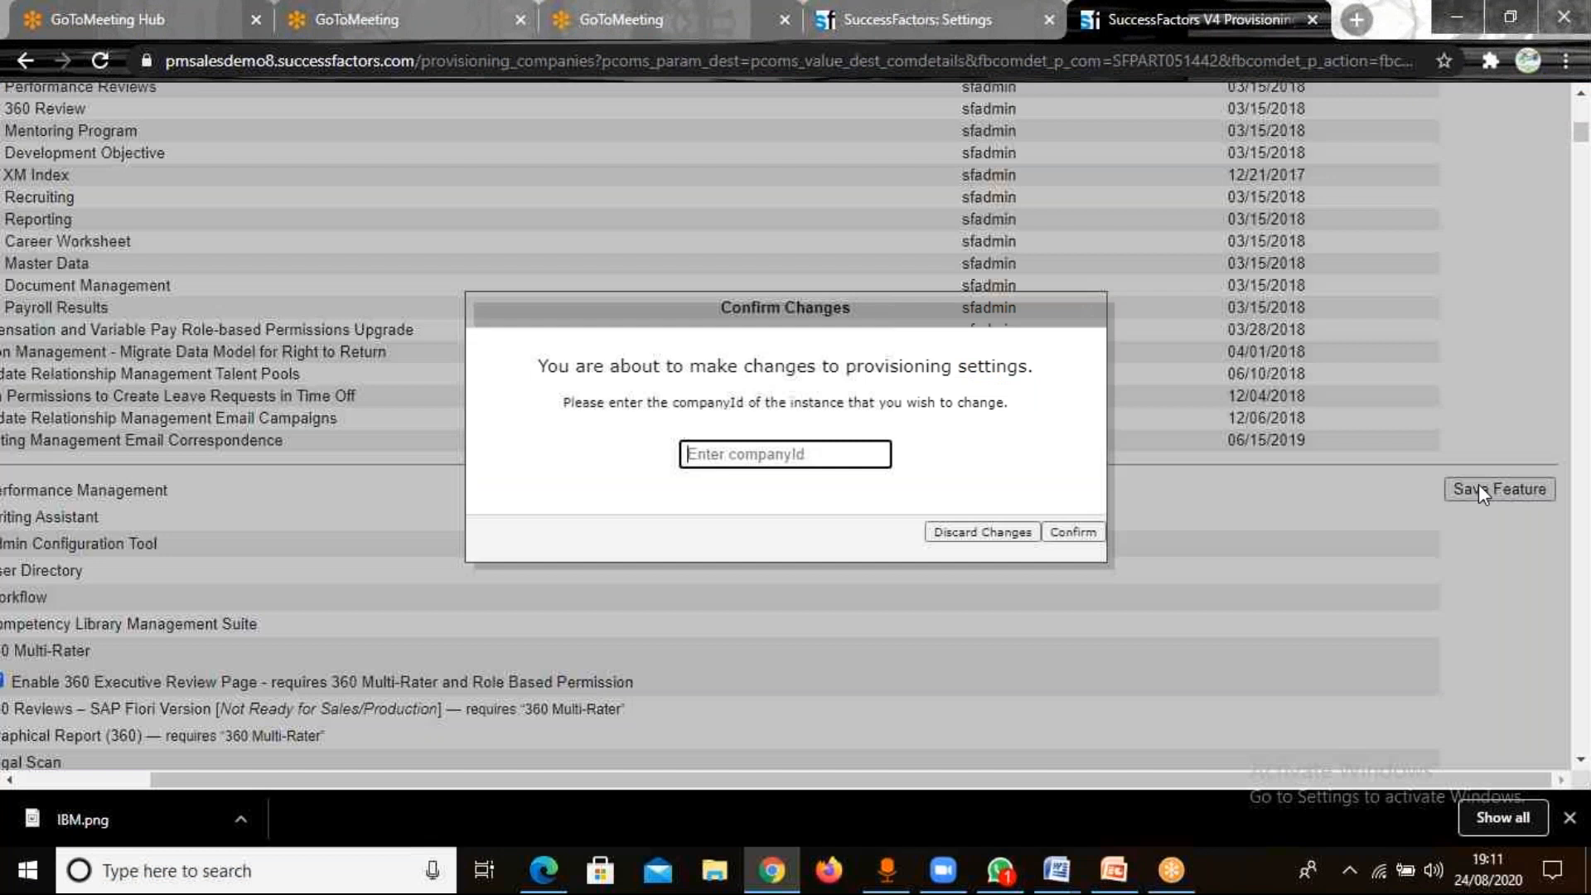
{"action": "key", "text": "ctrl+v"}
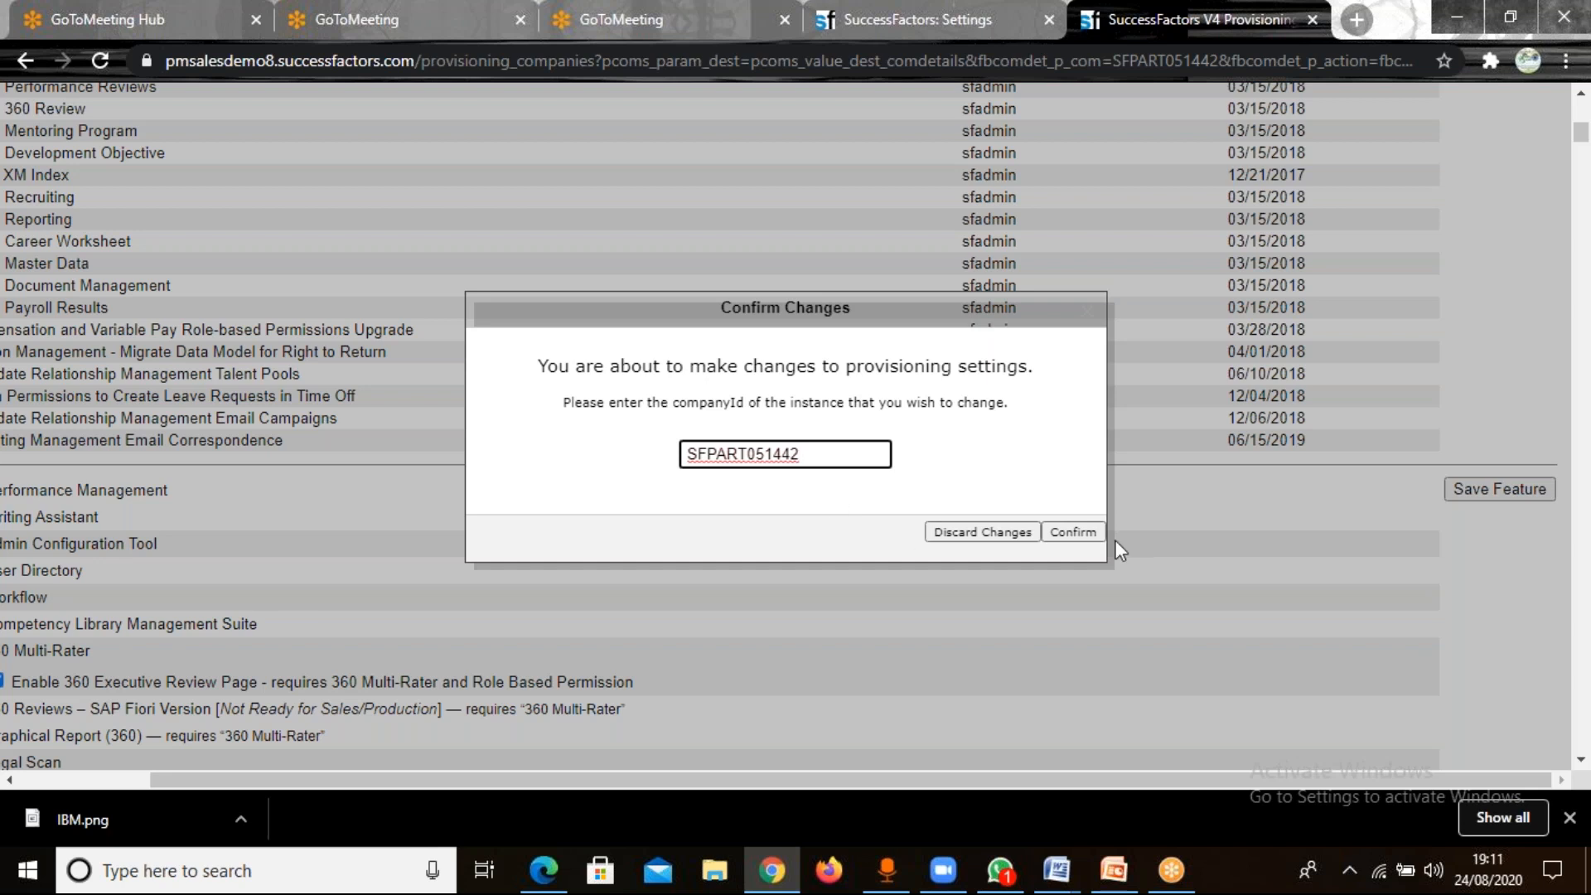
{"action": "left_click", "coordinate": [1085, 543]}
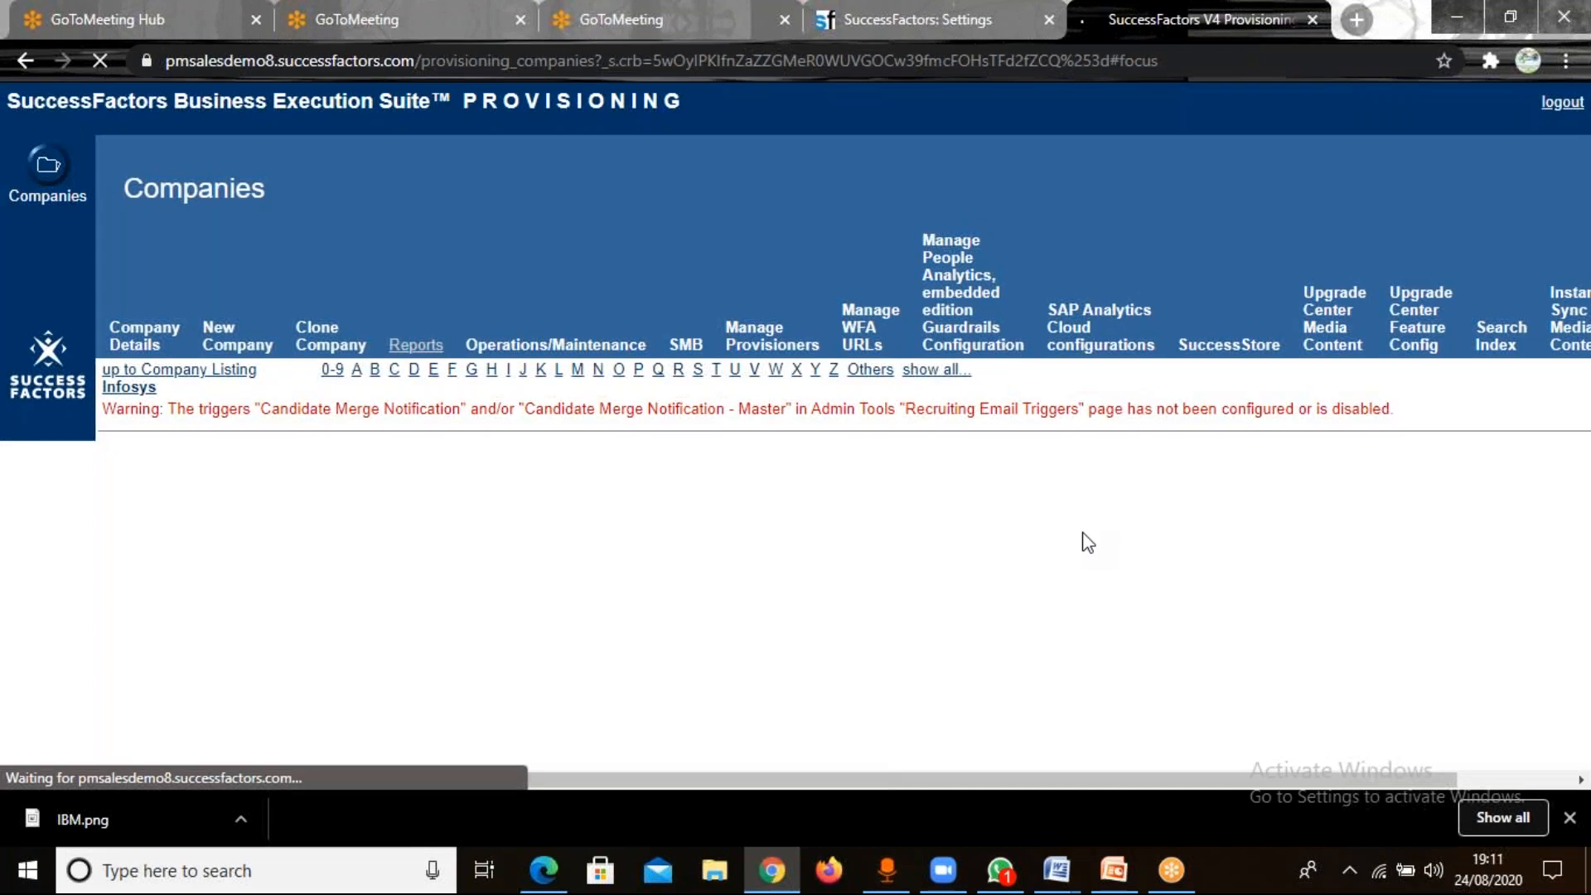
Switch to the SuccessFactors settings page, try to log out of the instance, and reload the logout page.
{"action": "left_click", "coordinate": [905, 24]}
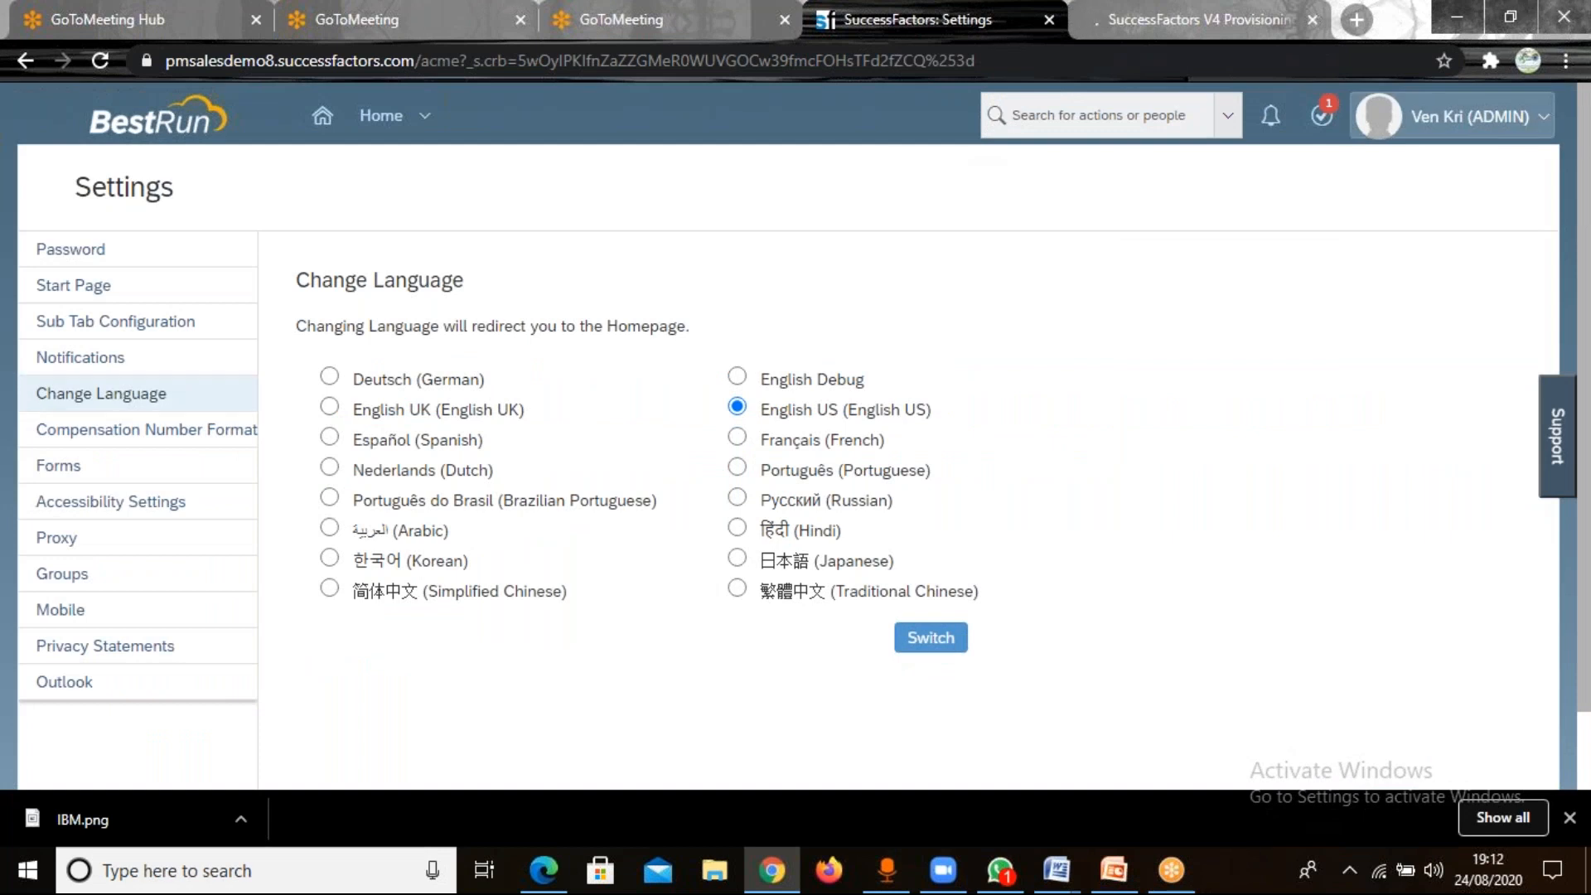
{"action": "left_click", "coordinate": [1452, 116]}
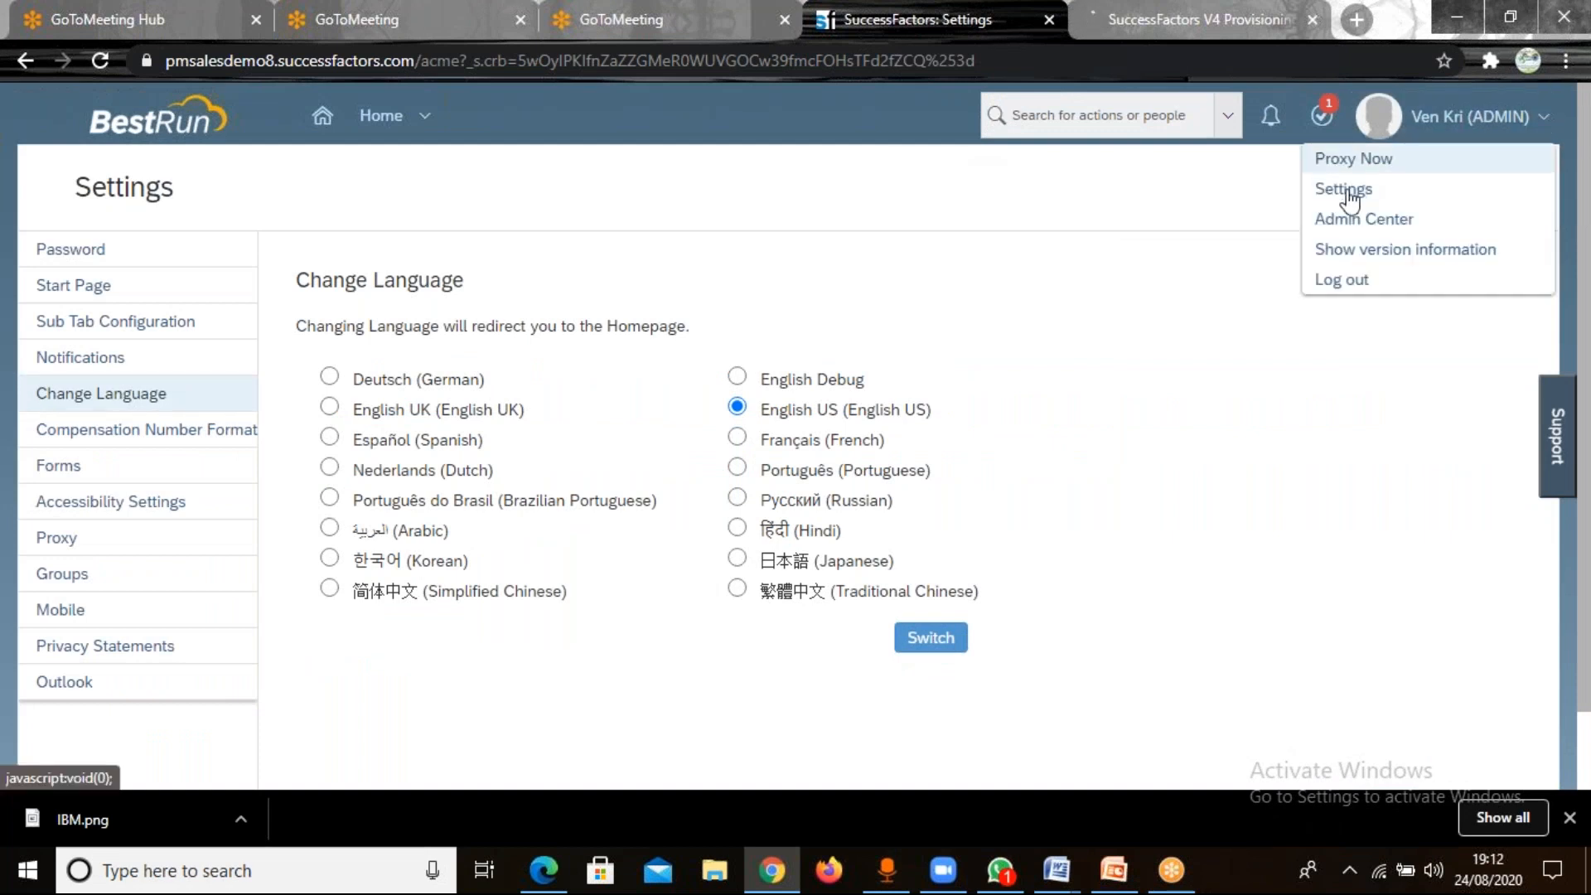
{"action": "left_click", "coordinate": [1343, 278]}
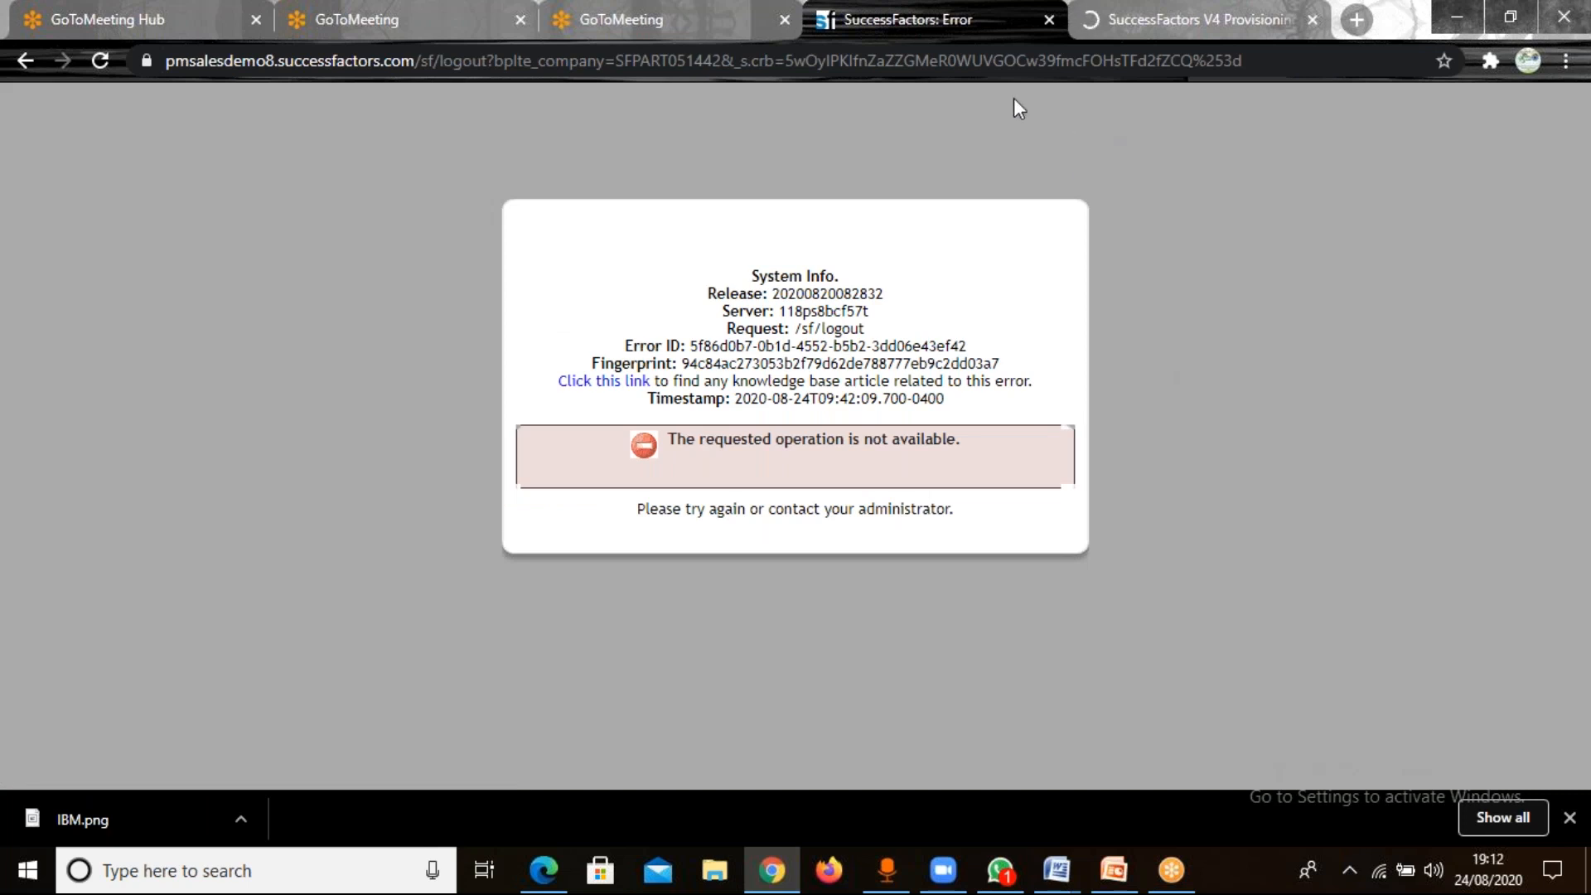
{"action": "left_click", "coordinate": [985, 59]}
{"action": "key", "text": "Return"}
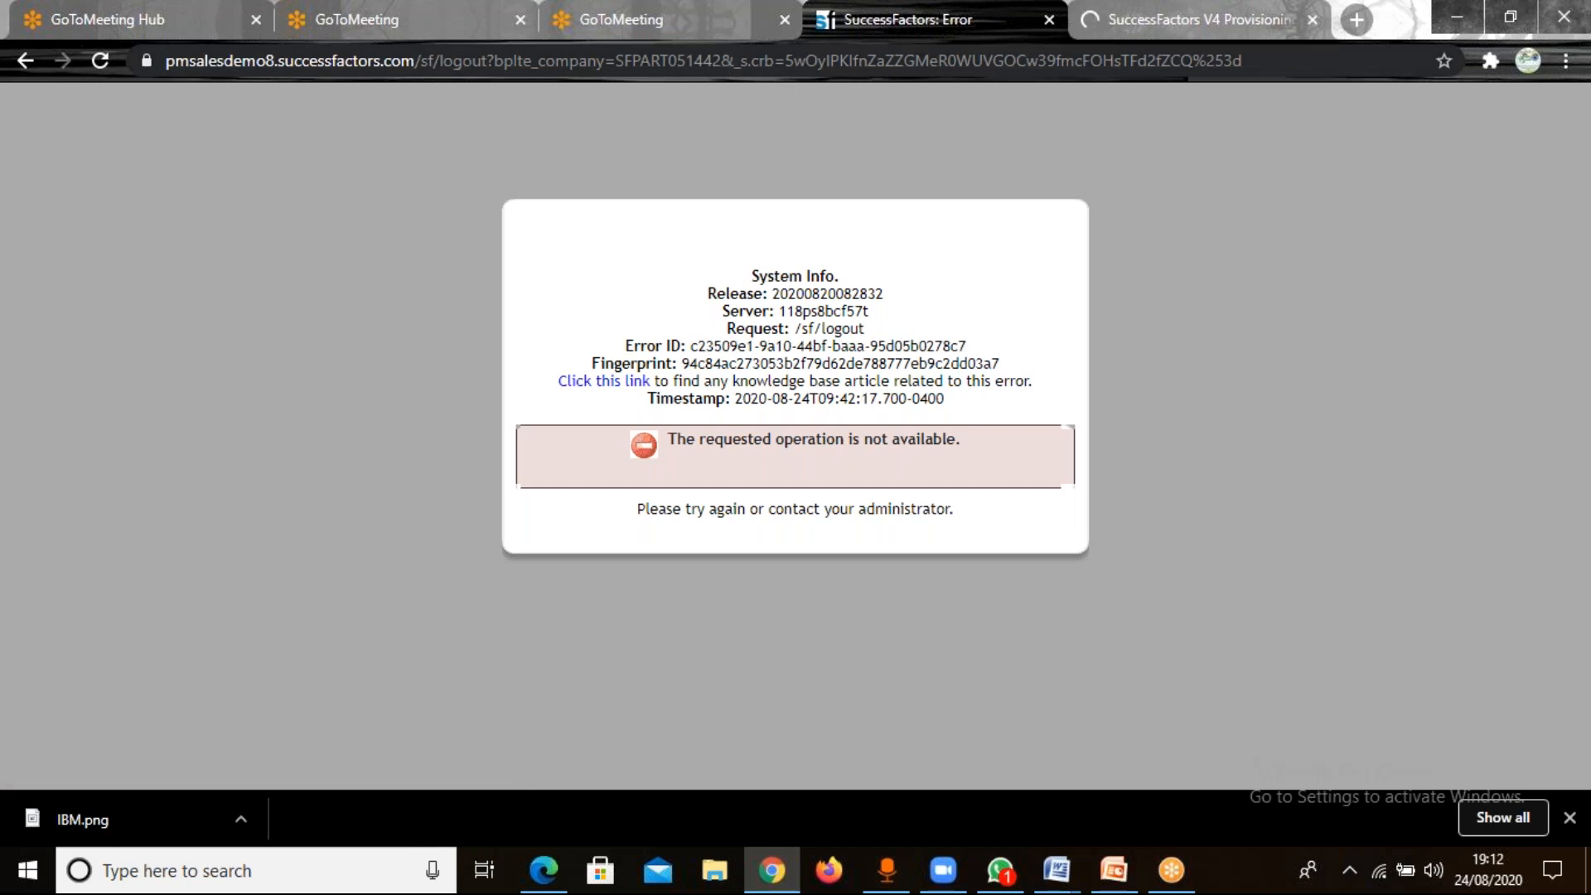
Replace the logout page's address by looking up "pm" and load the suggested SuccessFactors Home page.
{"action": "left_click", "coordinate": [1565, 68]}
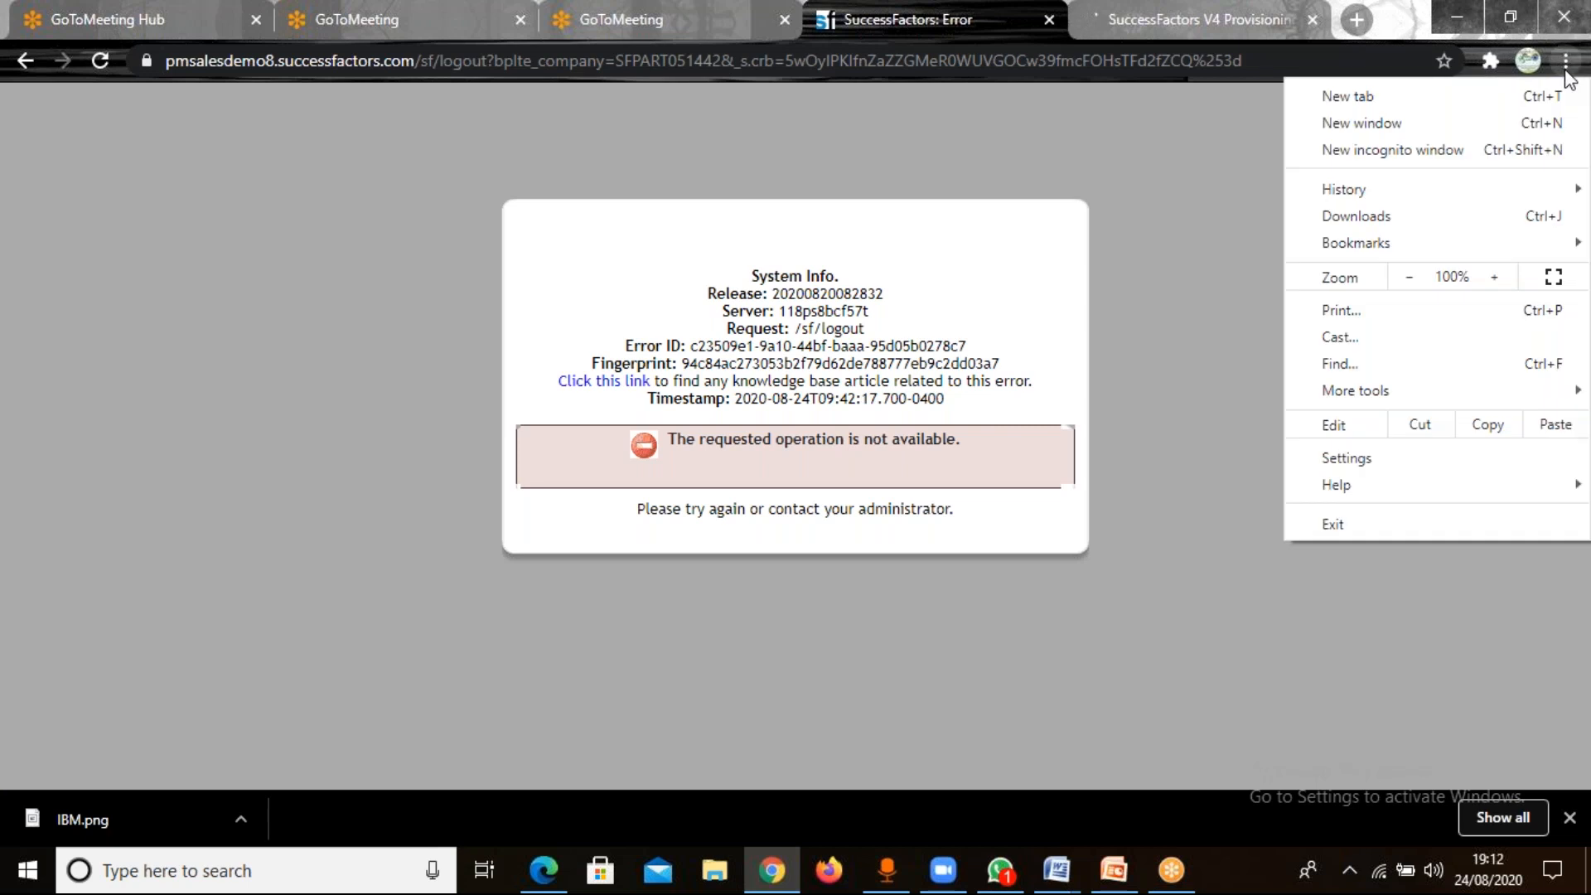
{"action": "left_click", "coordinate": [875, 73]}
{"action": "left_click", "coordinate": [872, 72]}
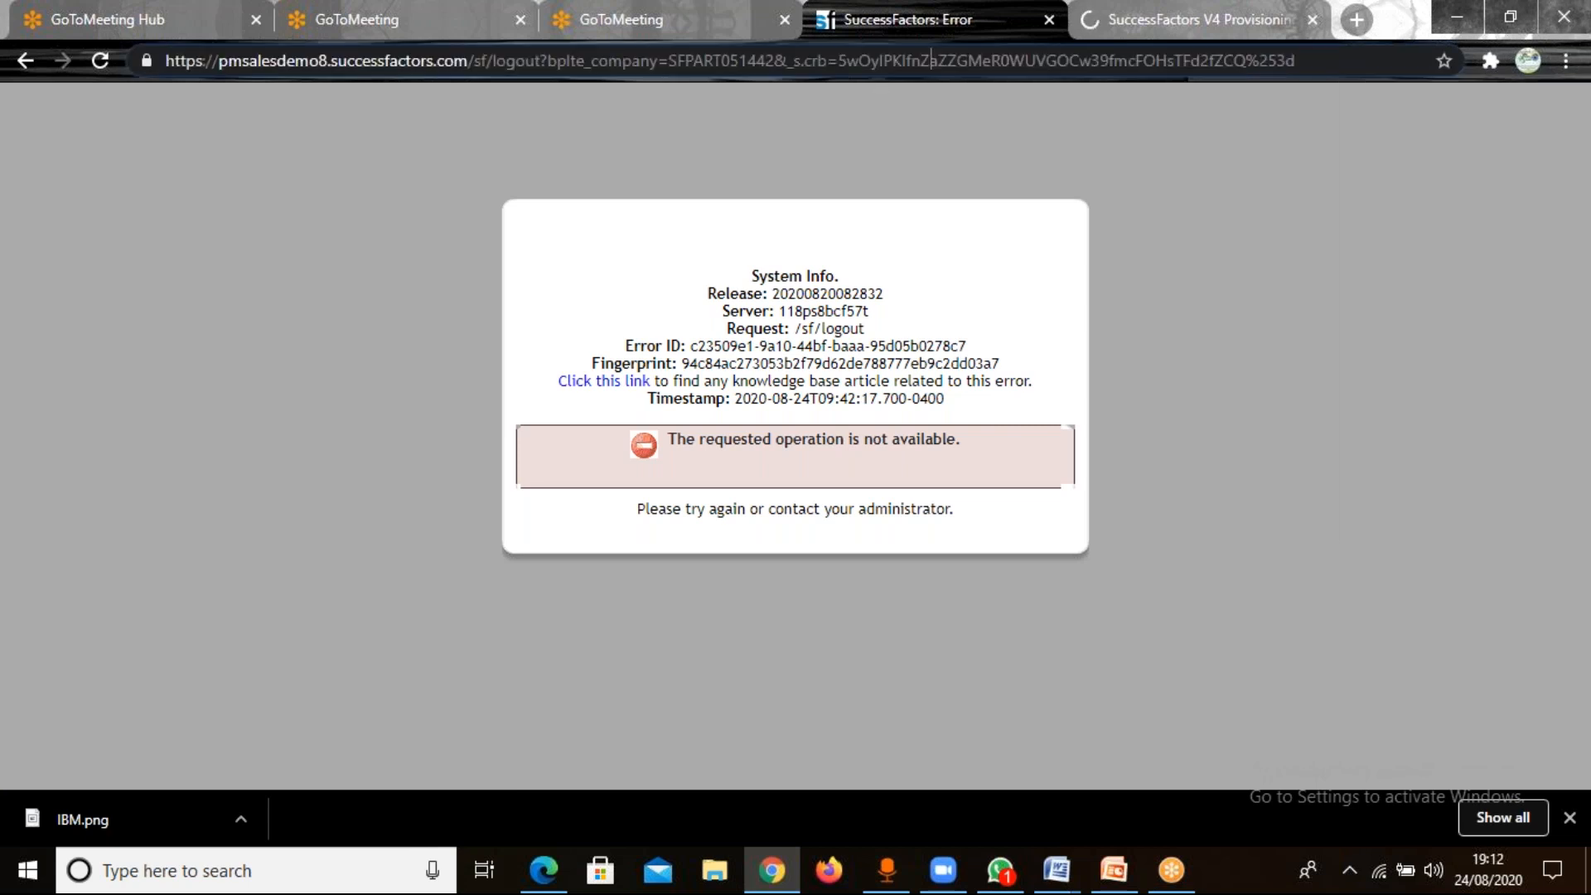
{"action": "left_click_drag", "start_coordinate": [872, 67], "coordinate": [179, 61]}
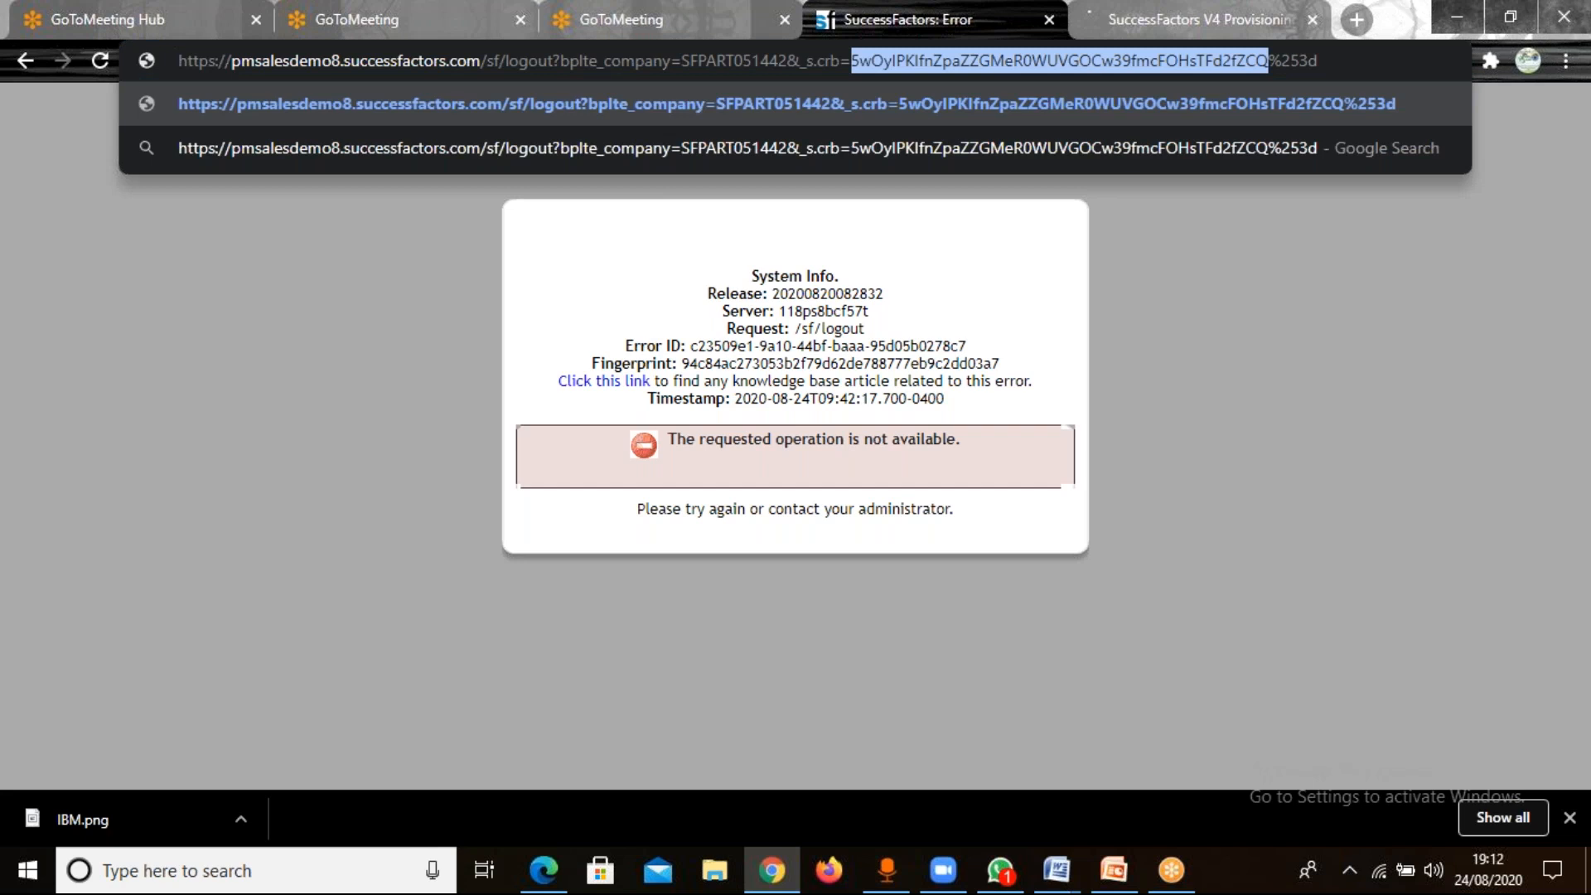
{"action": "triple_click", "coordinate": [872, 66]}
{"action": "type", "text": "pm"}
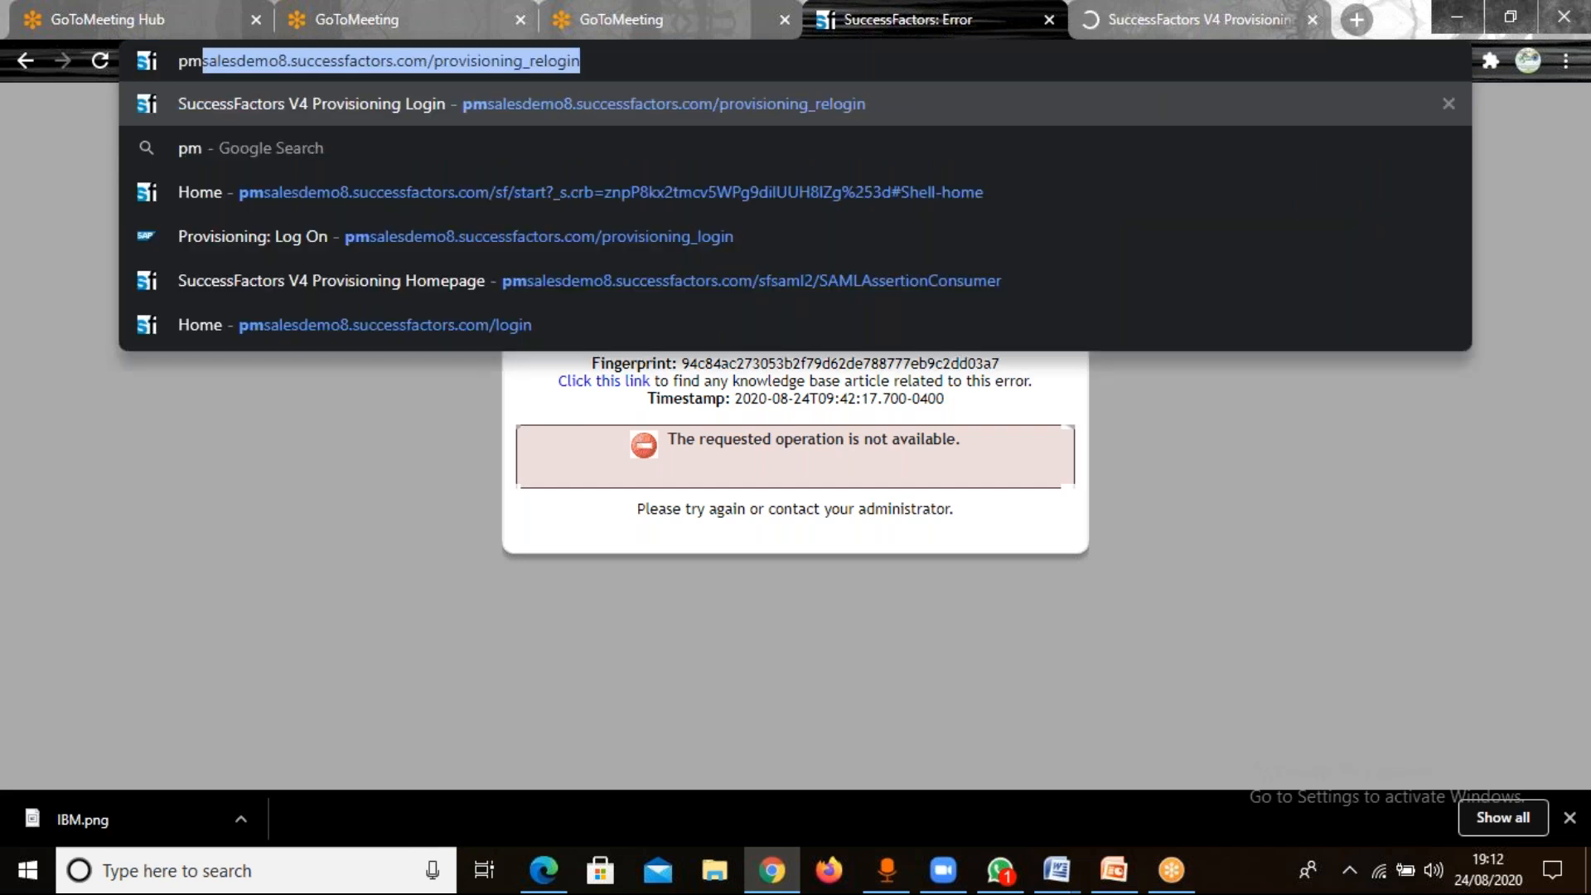
{"action": "key", "text": "Down"}
{"action": "key", "text": "Up"}
{"action": "key", "text": "Down"}
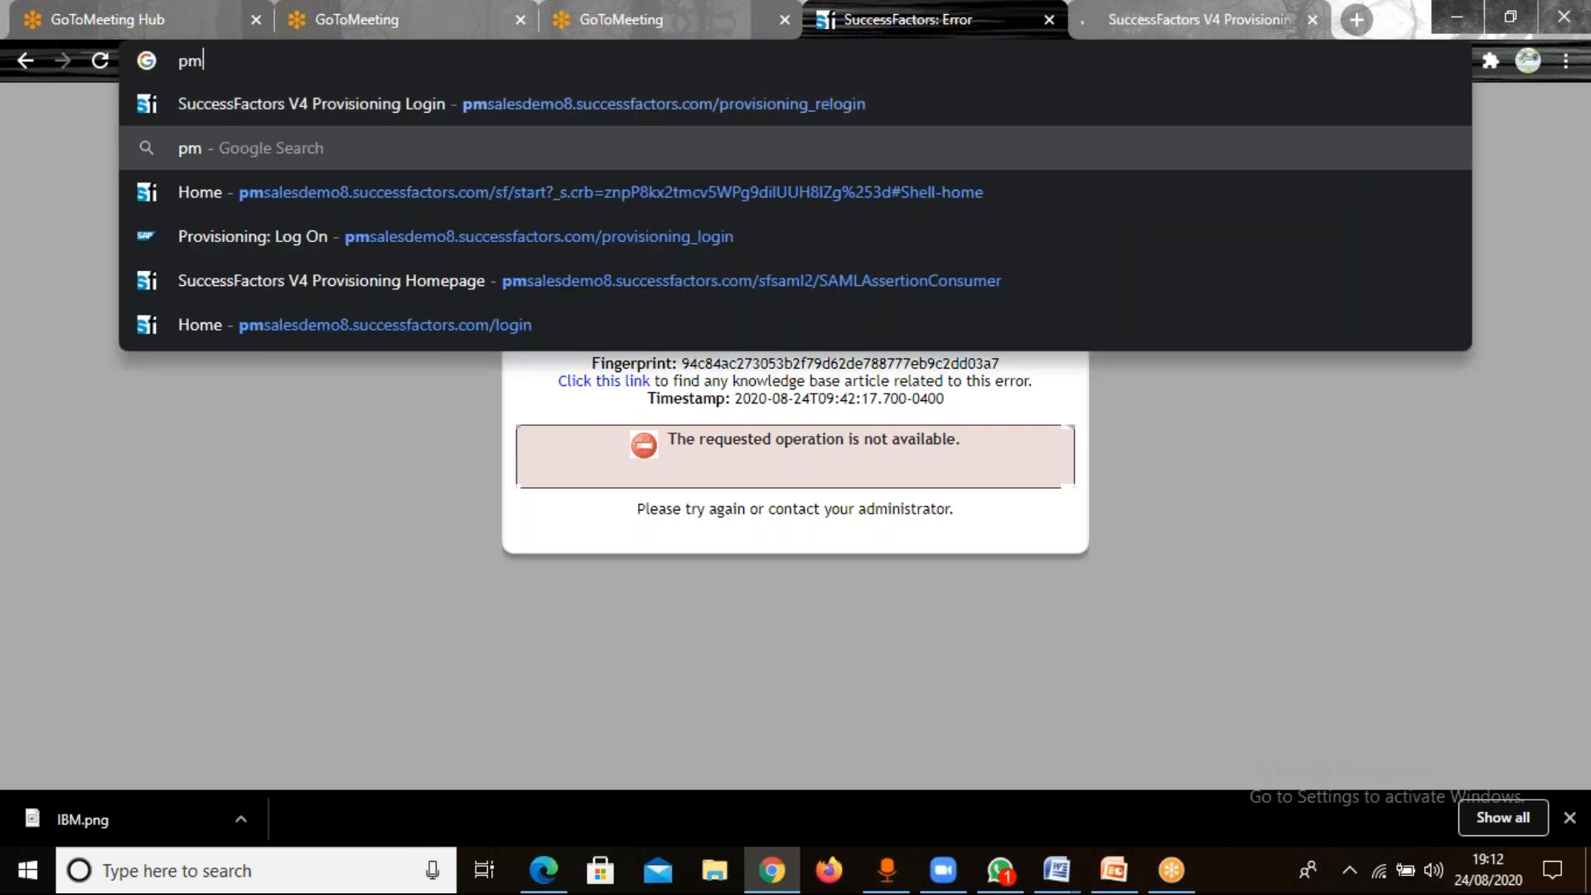
{"action": "key", "text": "Down"}
{"action": "key", "text": "Return"}
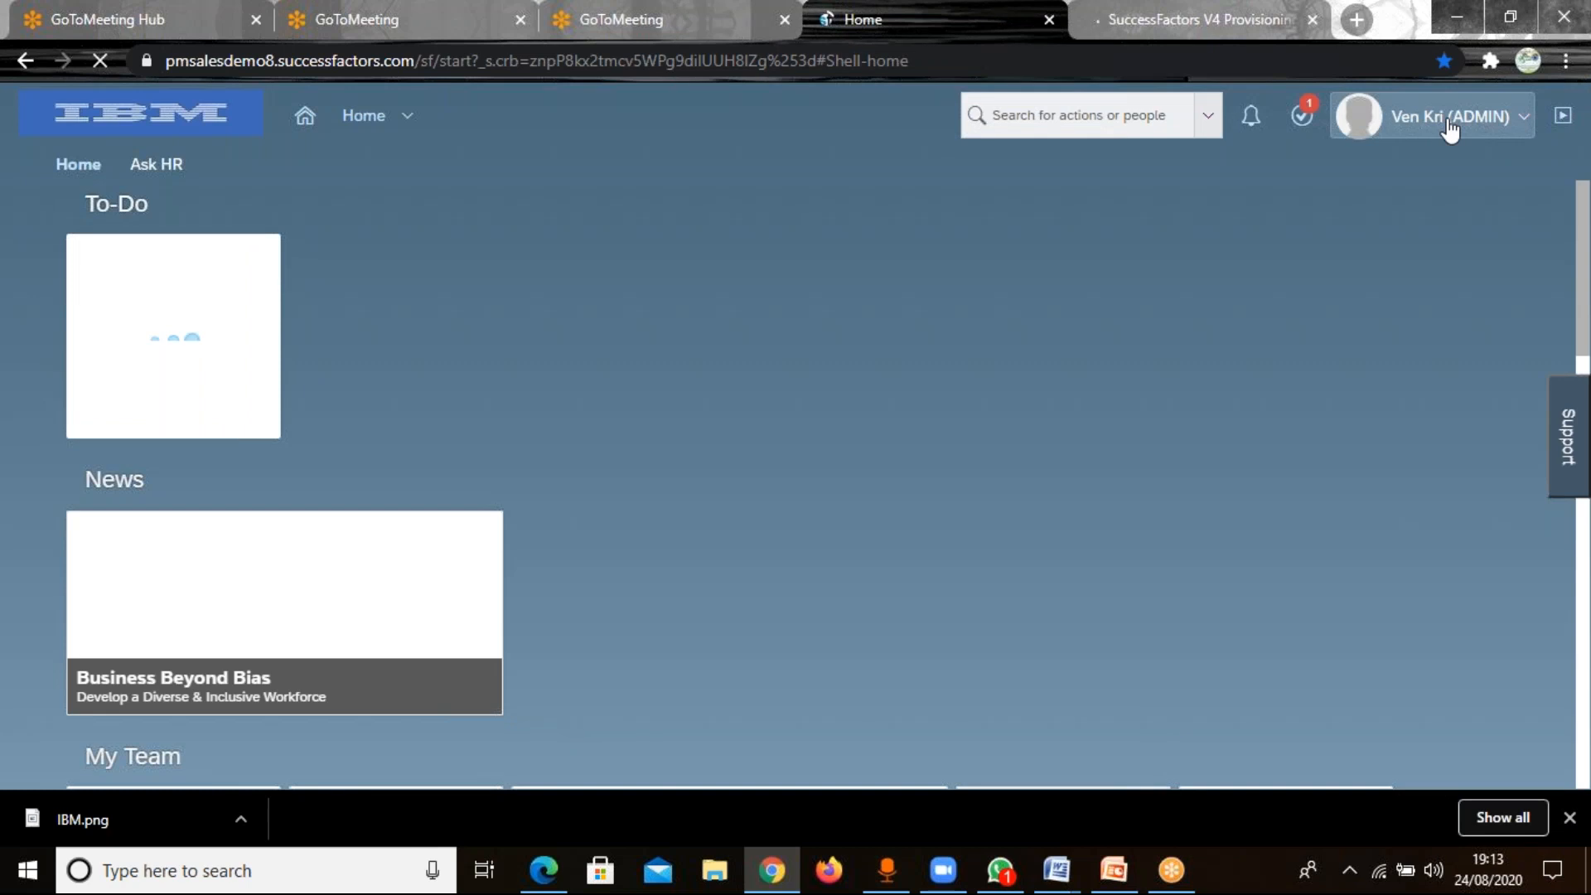
Open the signed-in account's Settings and view the Change Language options.
{"action": "left_click", "coordinate": [1448, 129]}
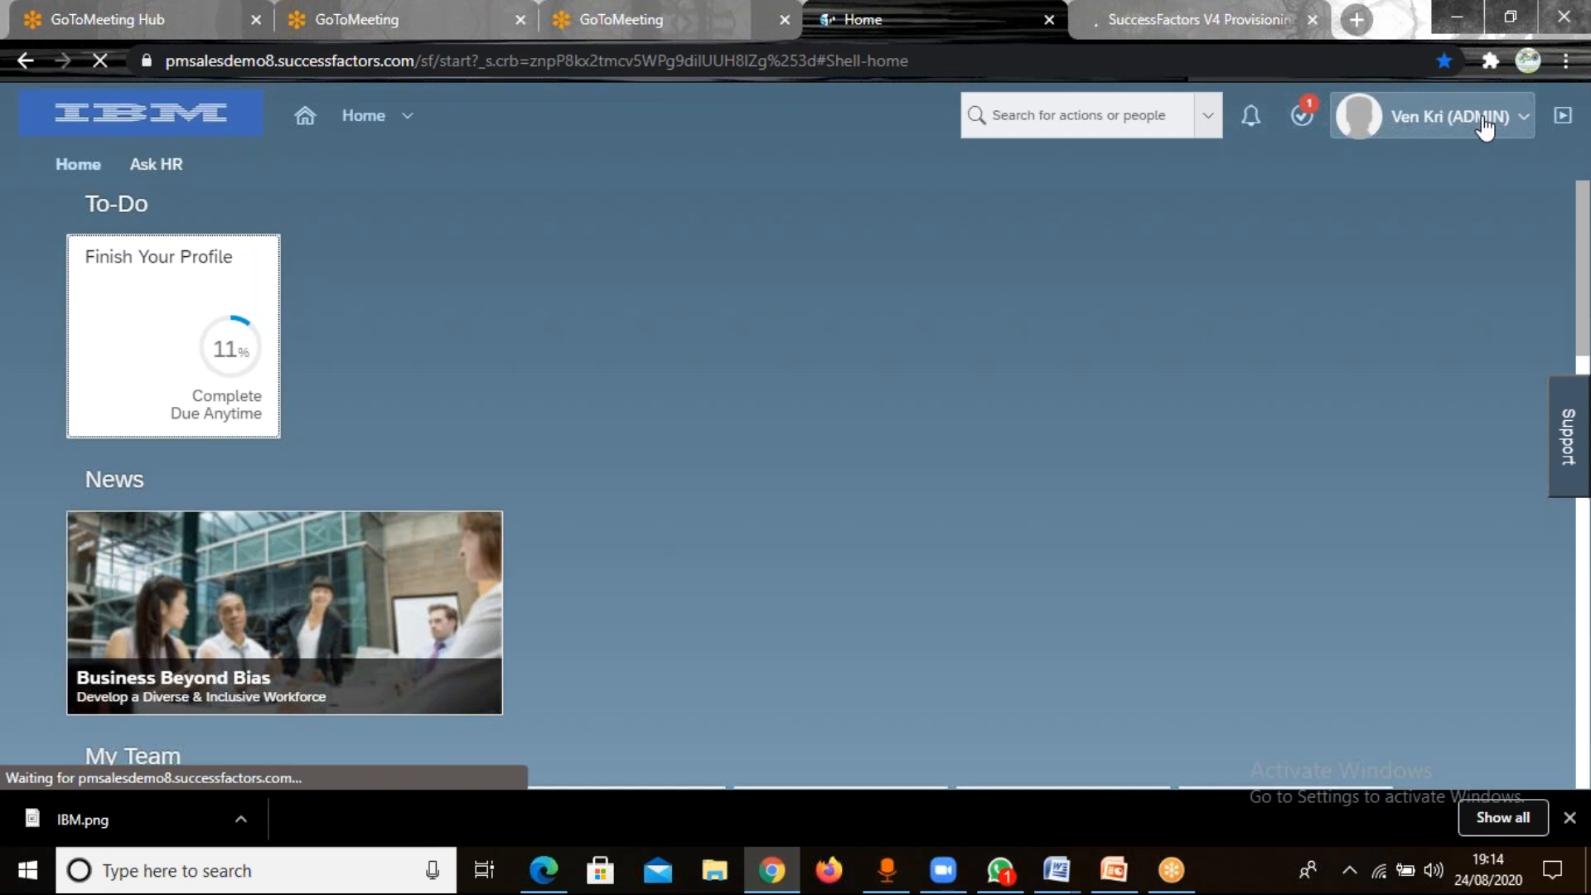
{"action": "left_click", "coordinate": [1484, 126]}
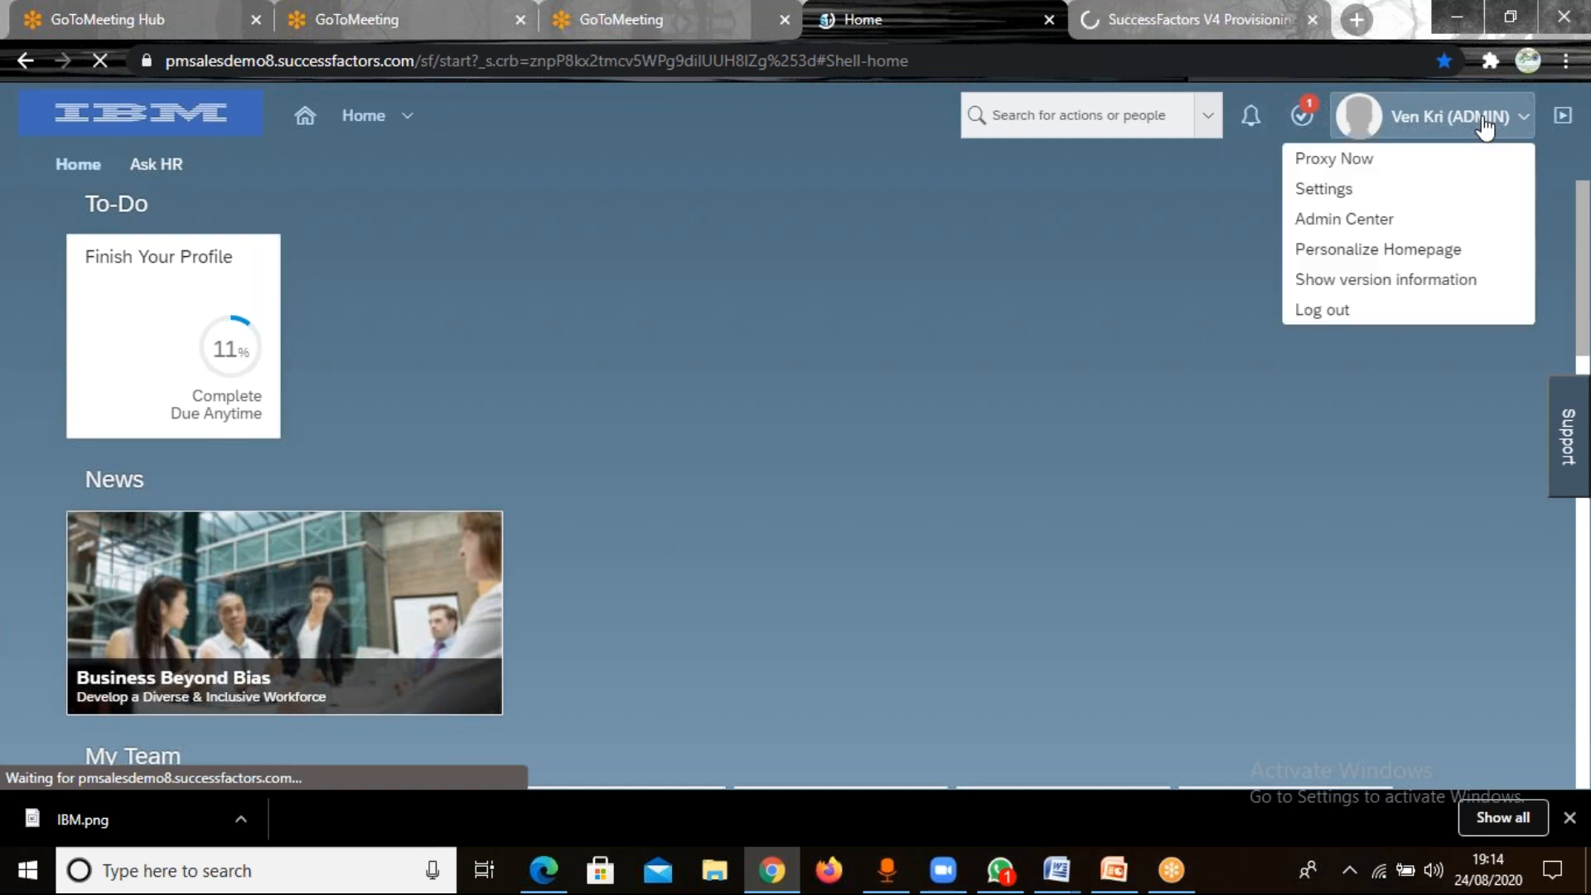
{"action": "left_click", "coordinate": [1357, 197]}
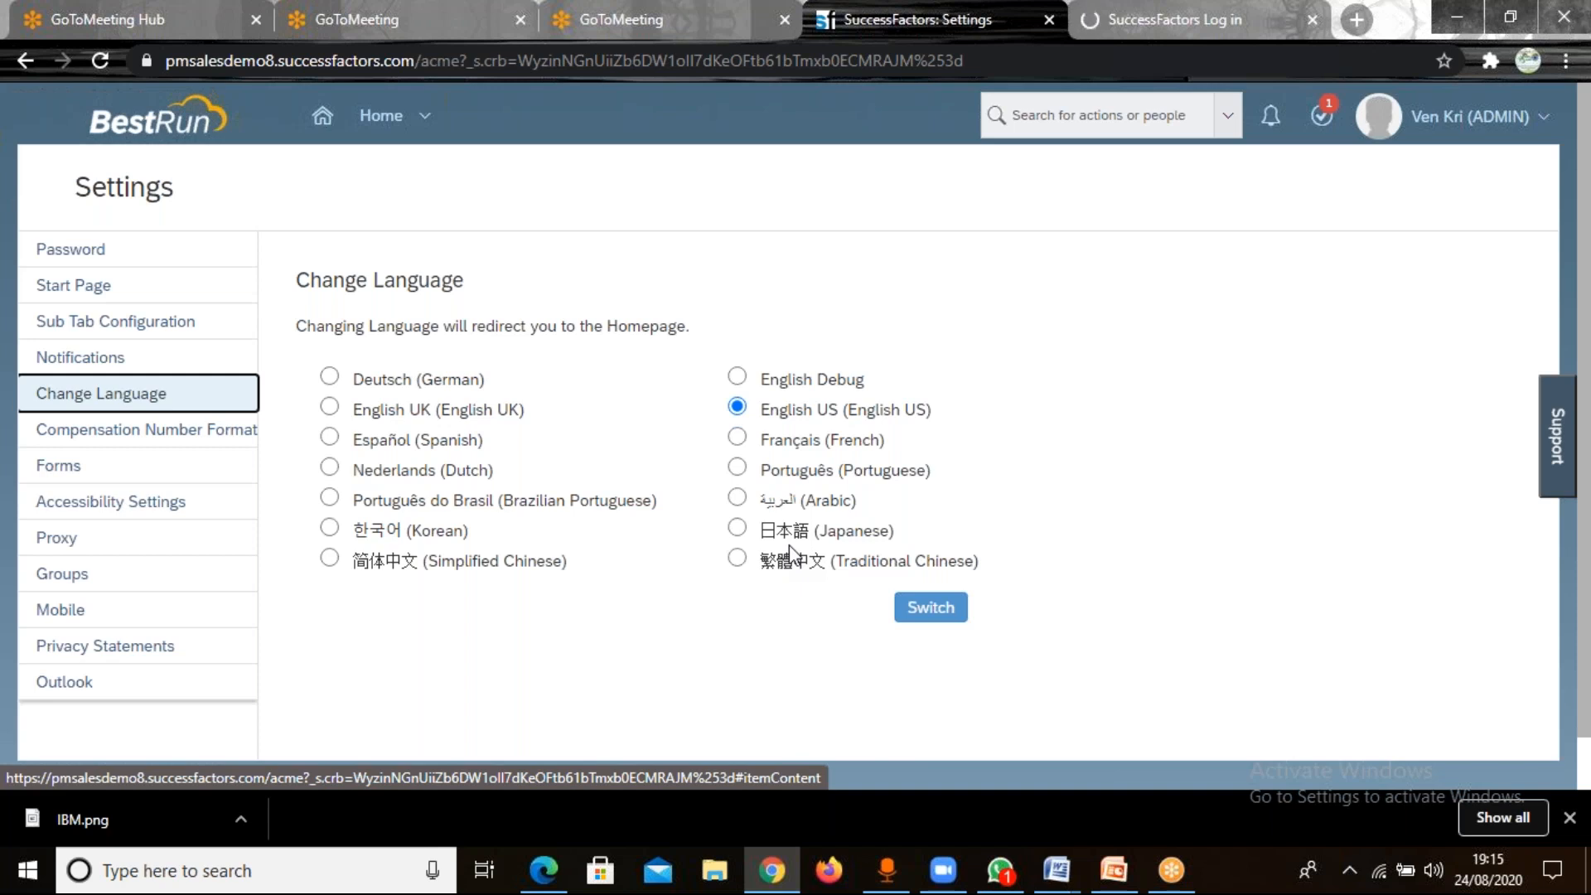
Start a Proxy Now session as the first suggested employee, entering the target user's first name.
{"action": "left_click", "coordinate": [1486, 133]}
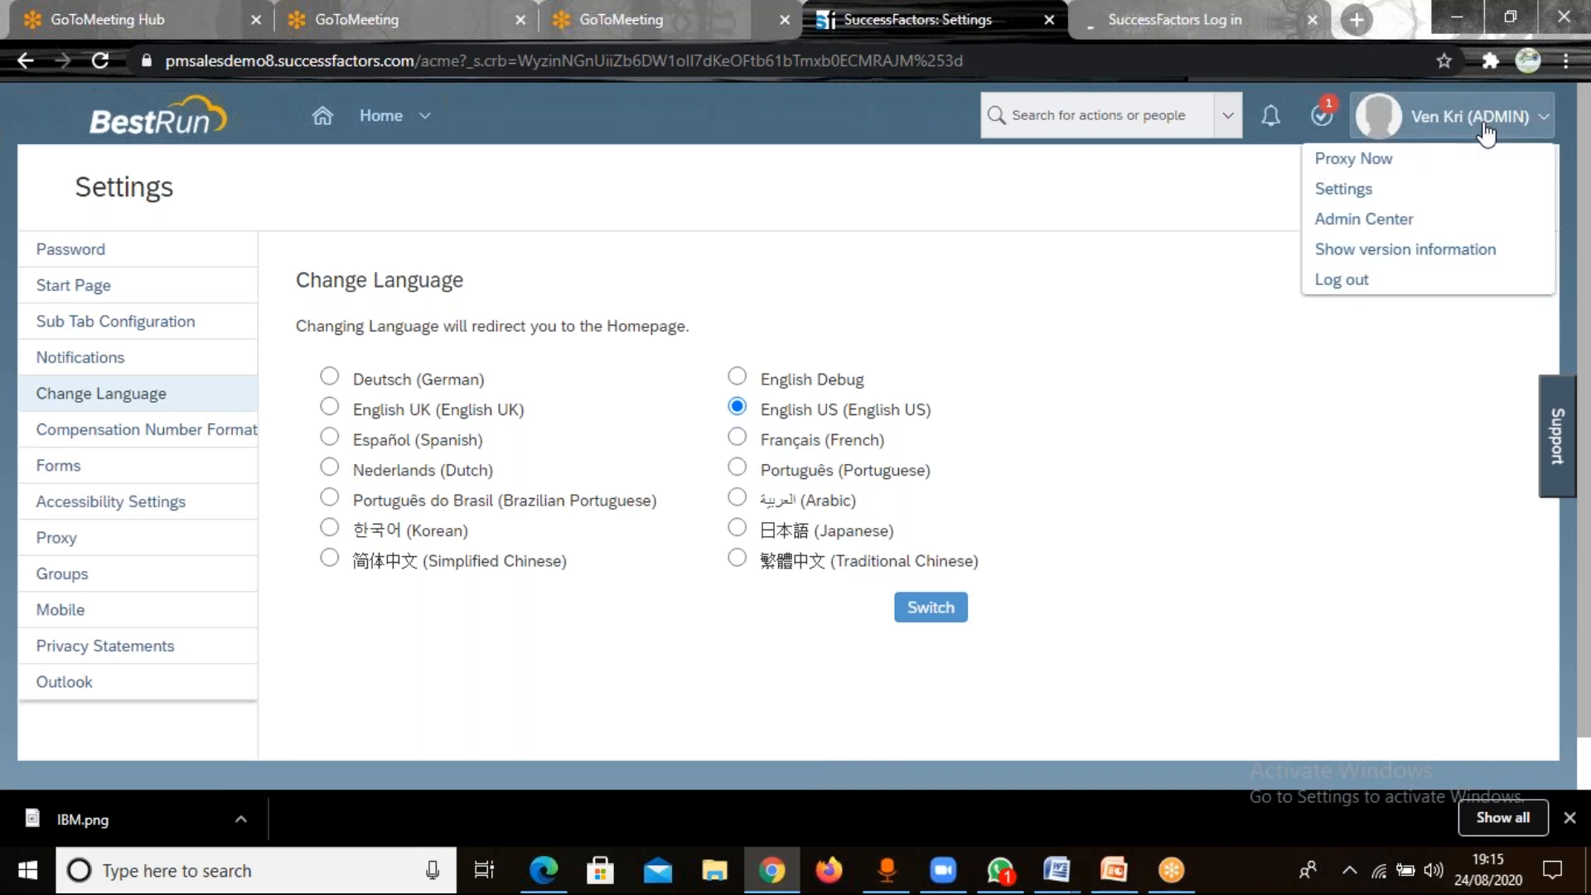
{"action": "left_click", "coordinate": [1378, 164]}
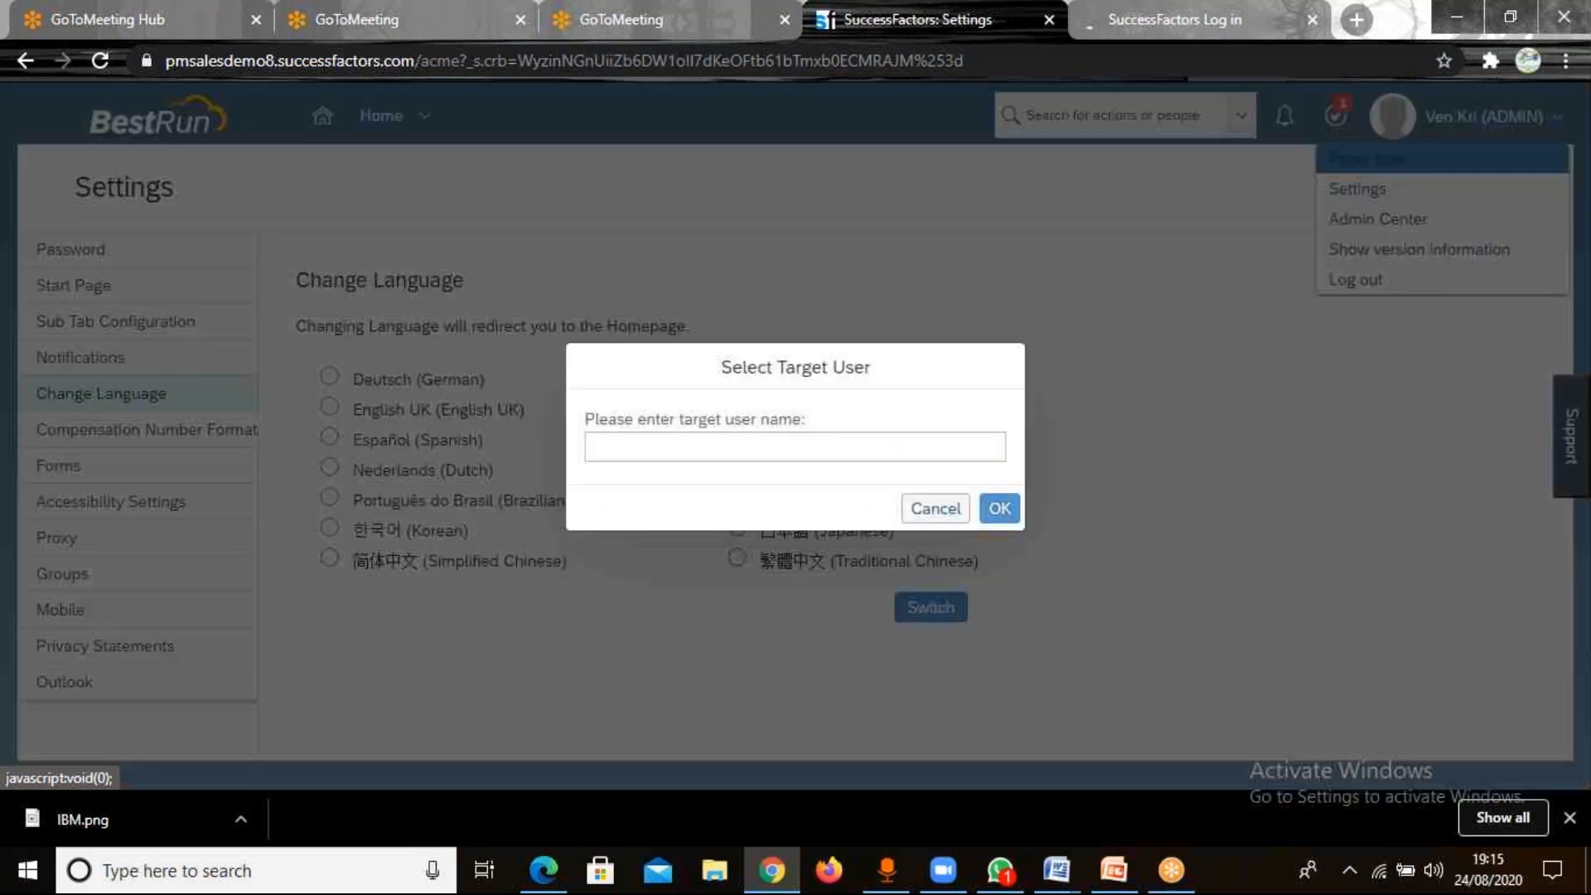
{"action": "type", "text": "adam"}
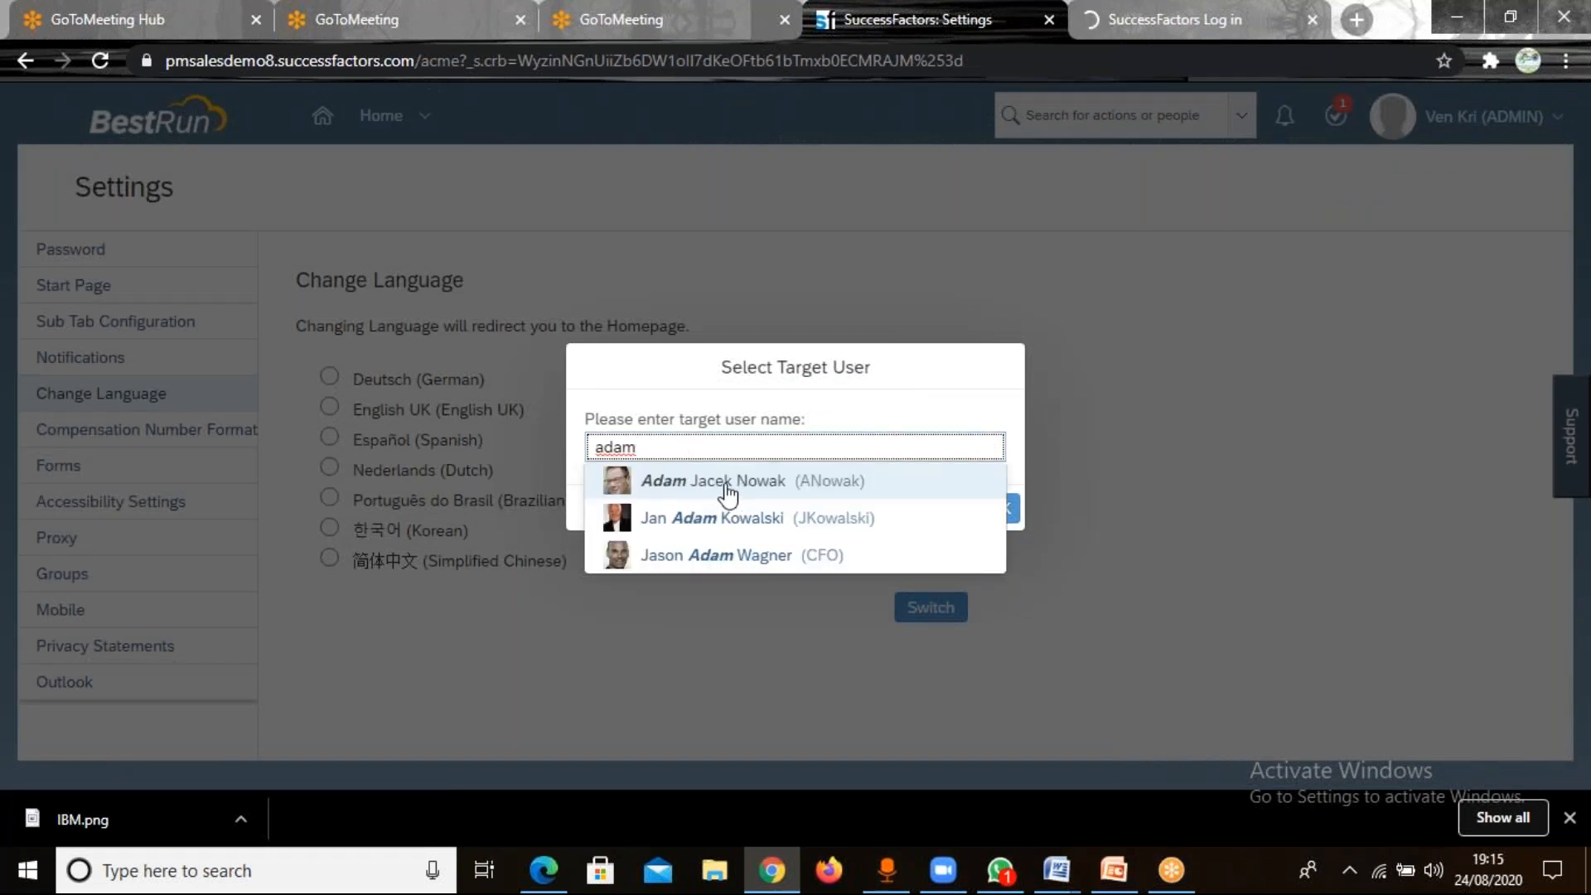
{"action": "left_click", "coordinate": [728, 489]}
{"action": "left_click", "coordinate": [1001, 509]}
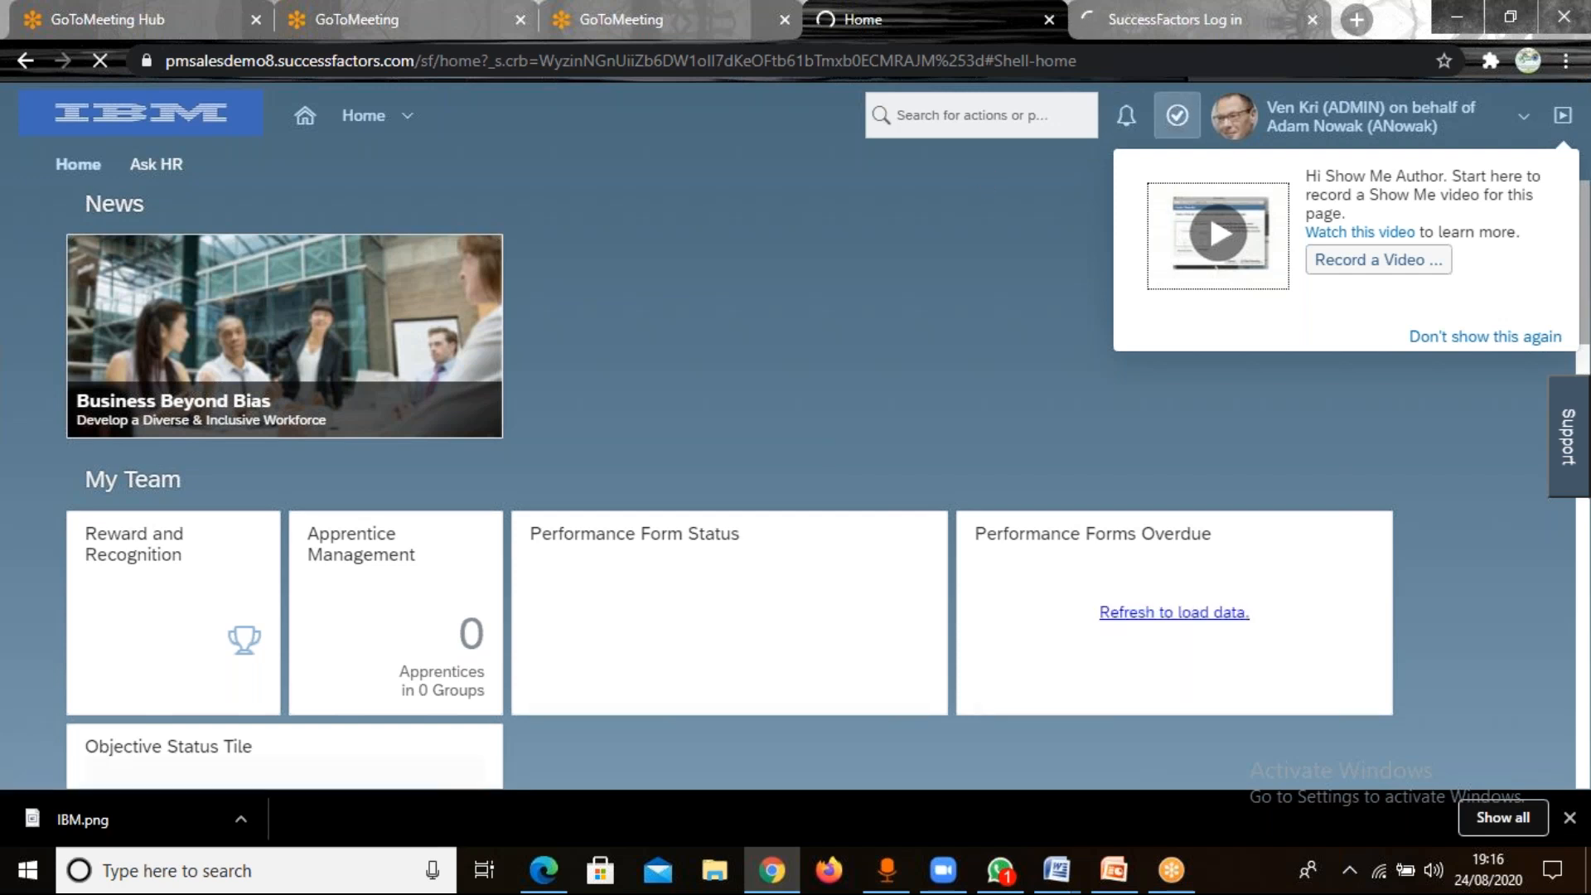
Search the actions for "manage data" and open Manage Data.
{"action": "left_click", "coordinate": [921, 119]}
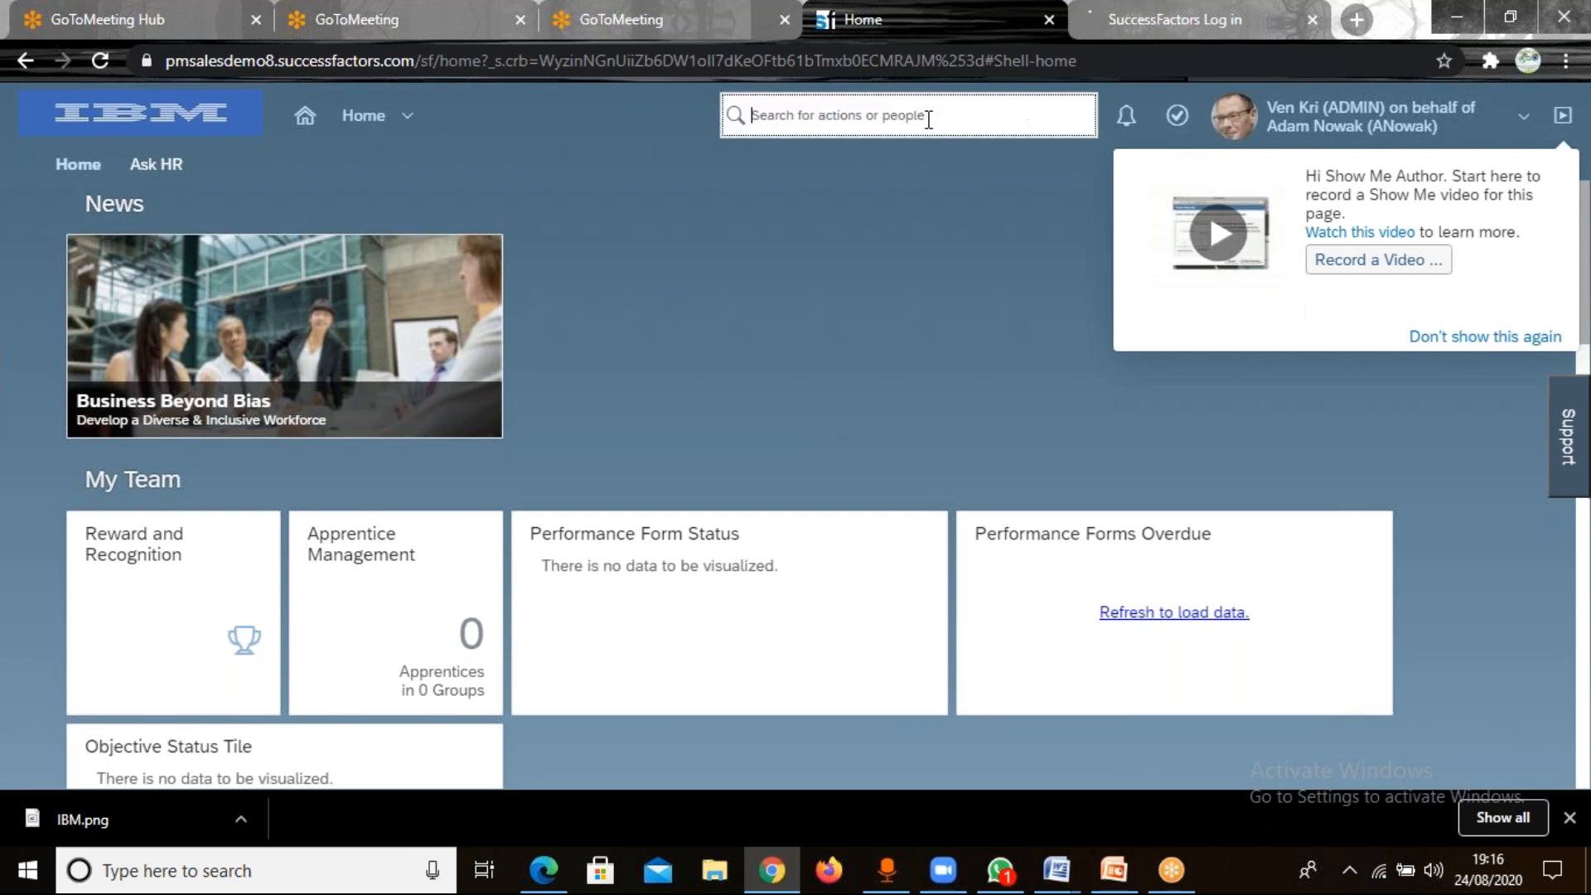
{"action": "type", "text": "m"}
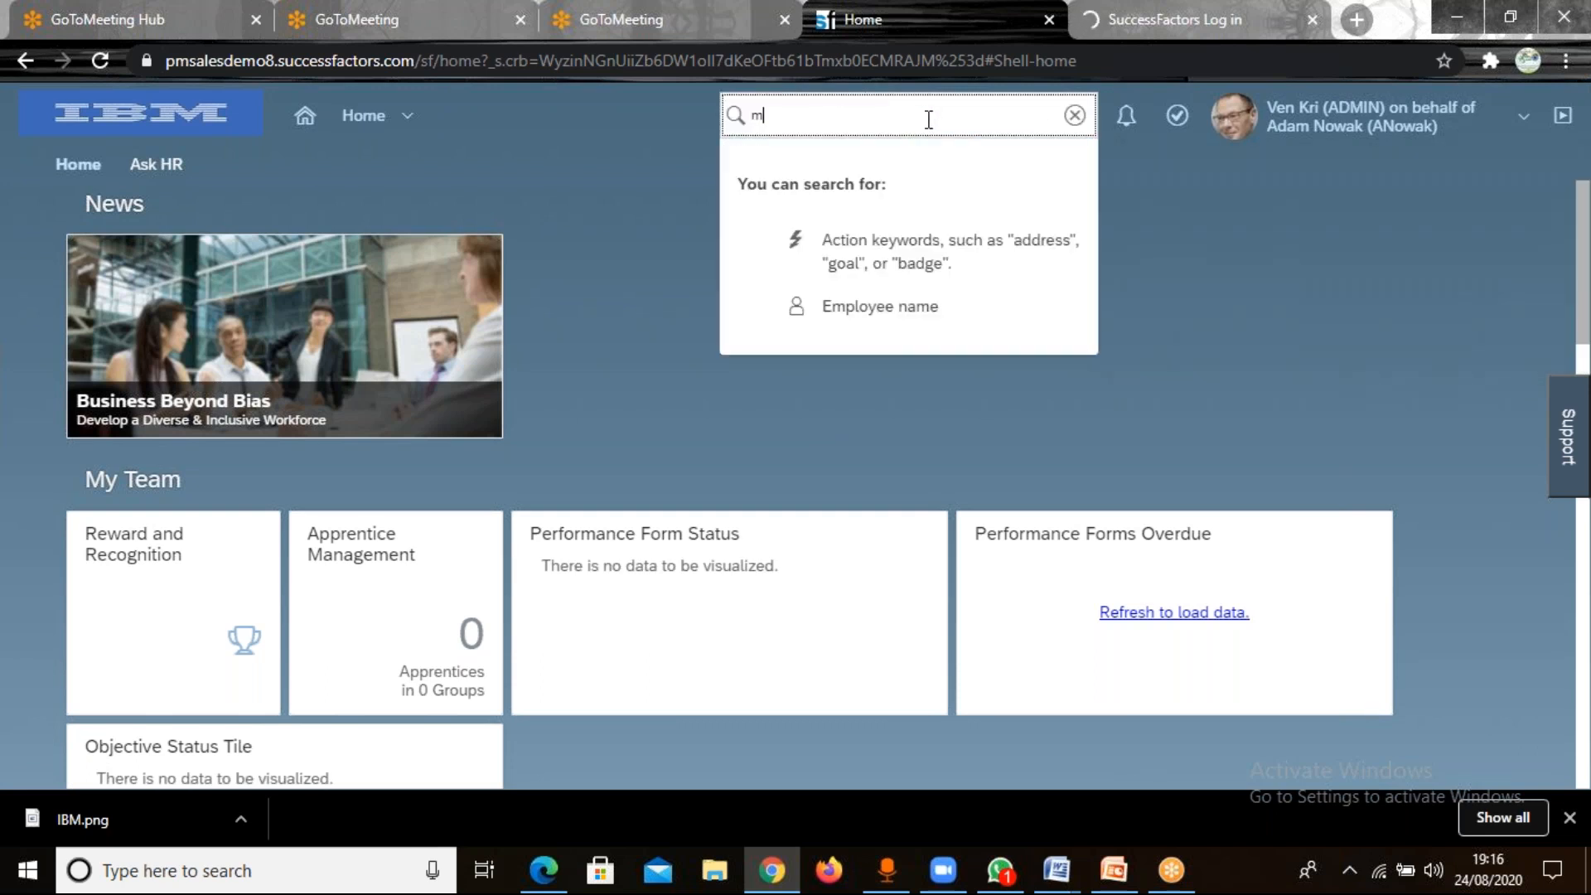
{"action": "type", "text": "anage data"}
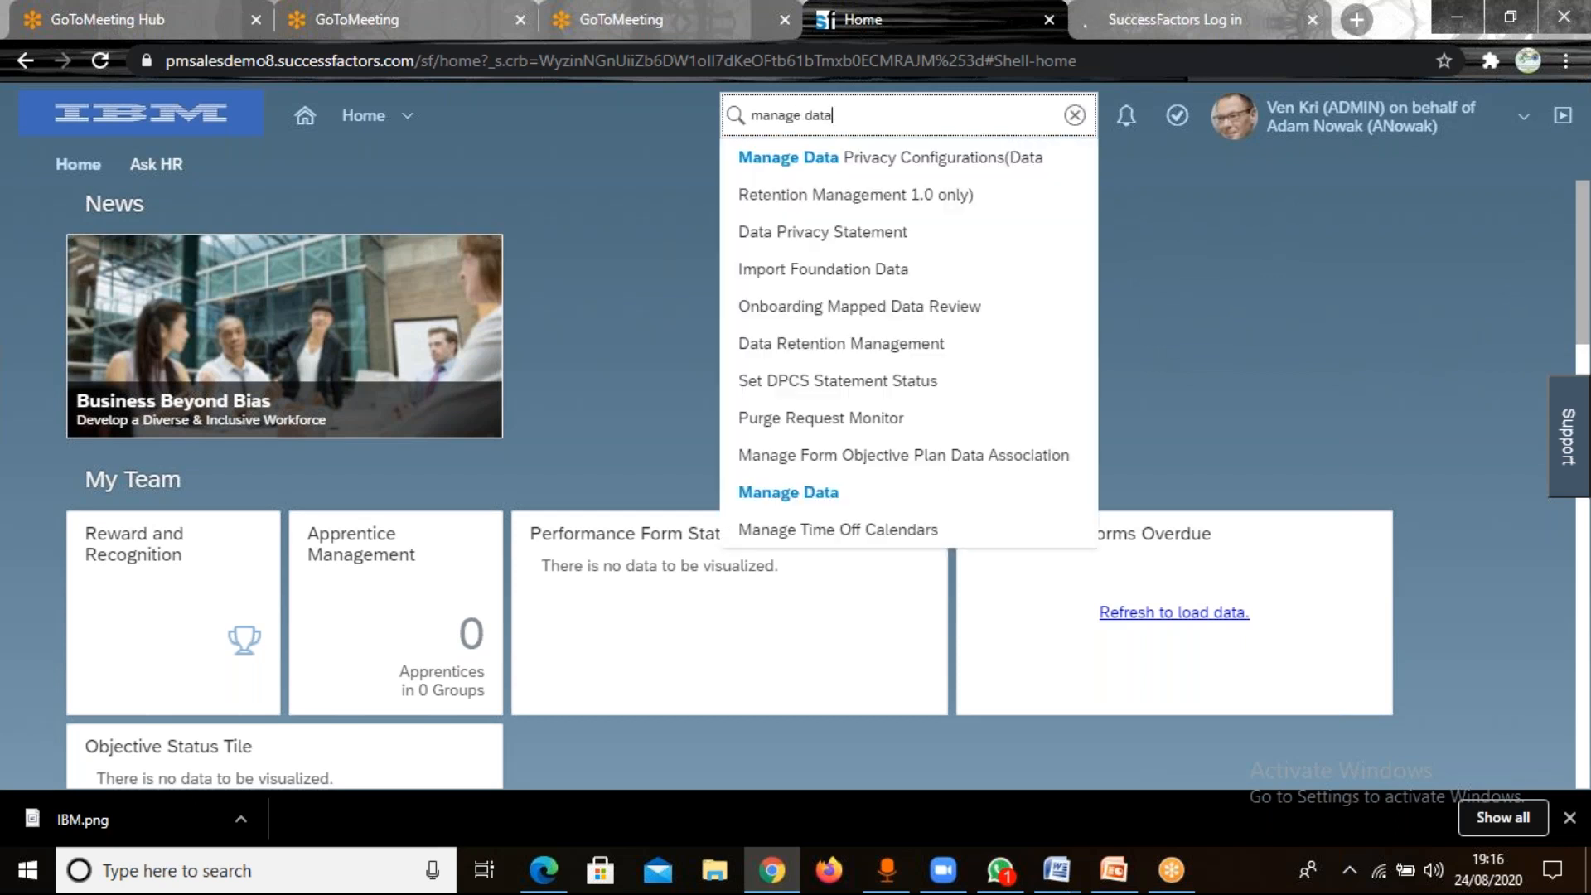
{"action": "left_click", "coordinate": [789, 493]}
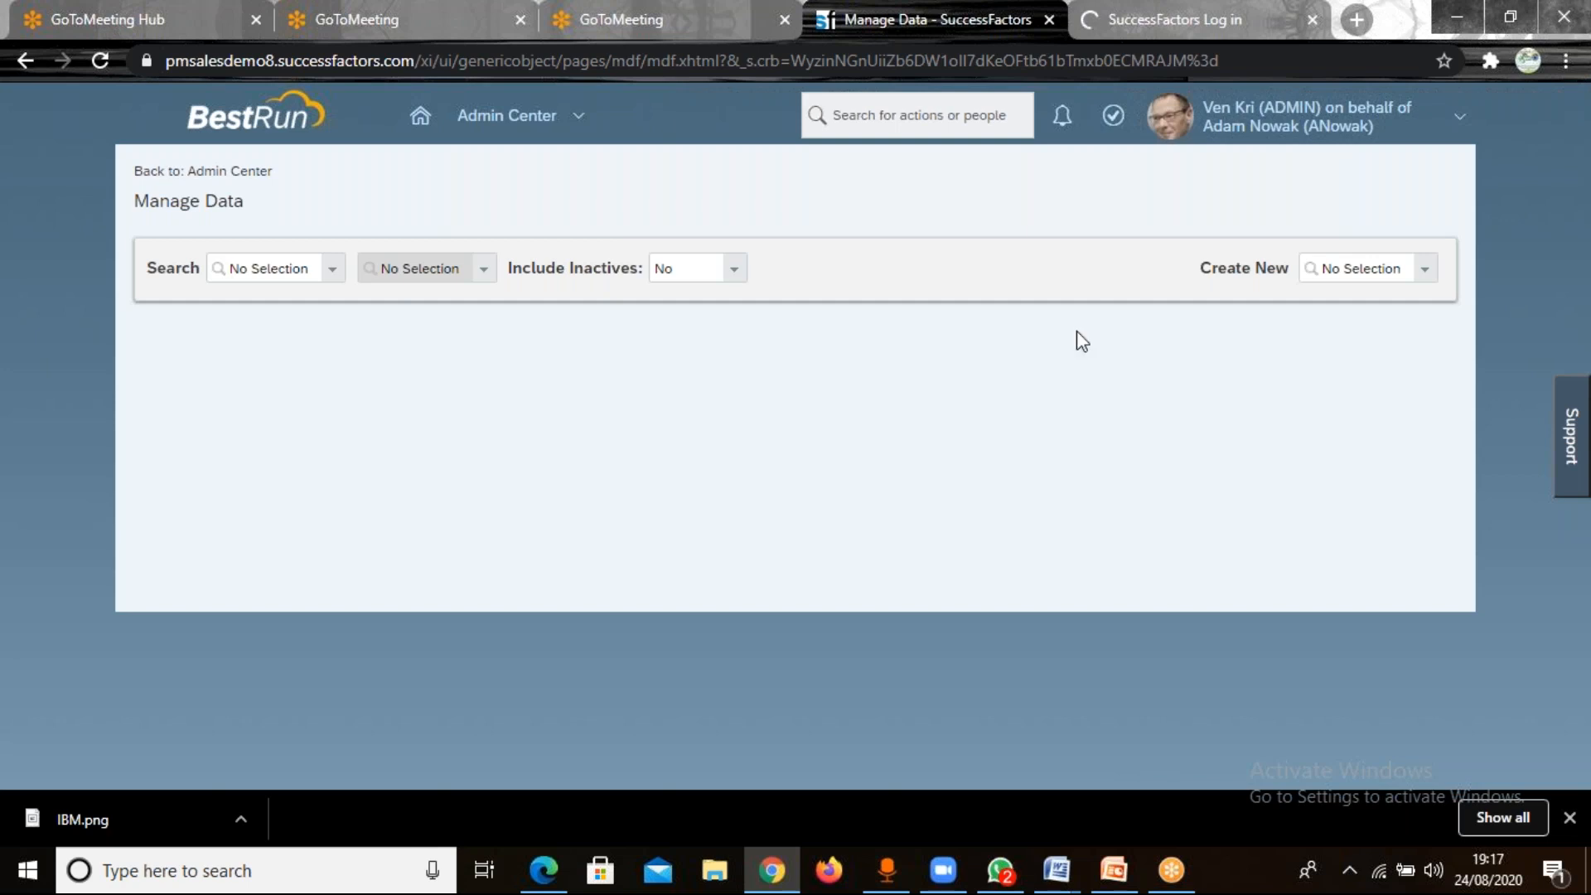
{"action": "left_click", "coordinate": [1361, 273]}
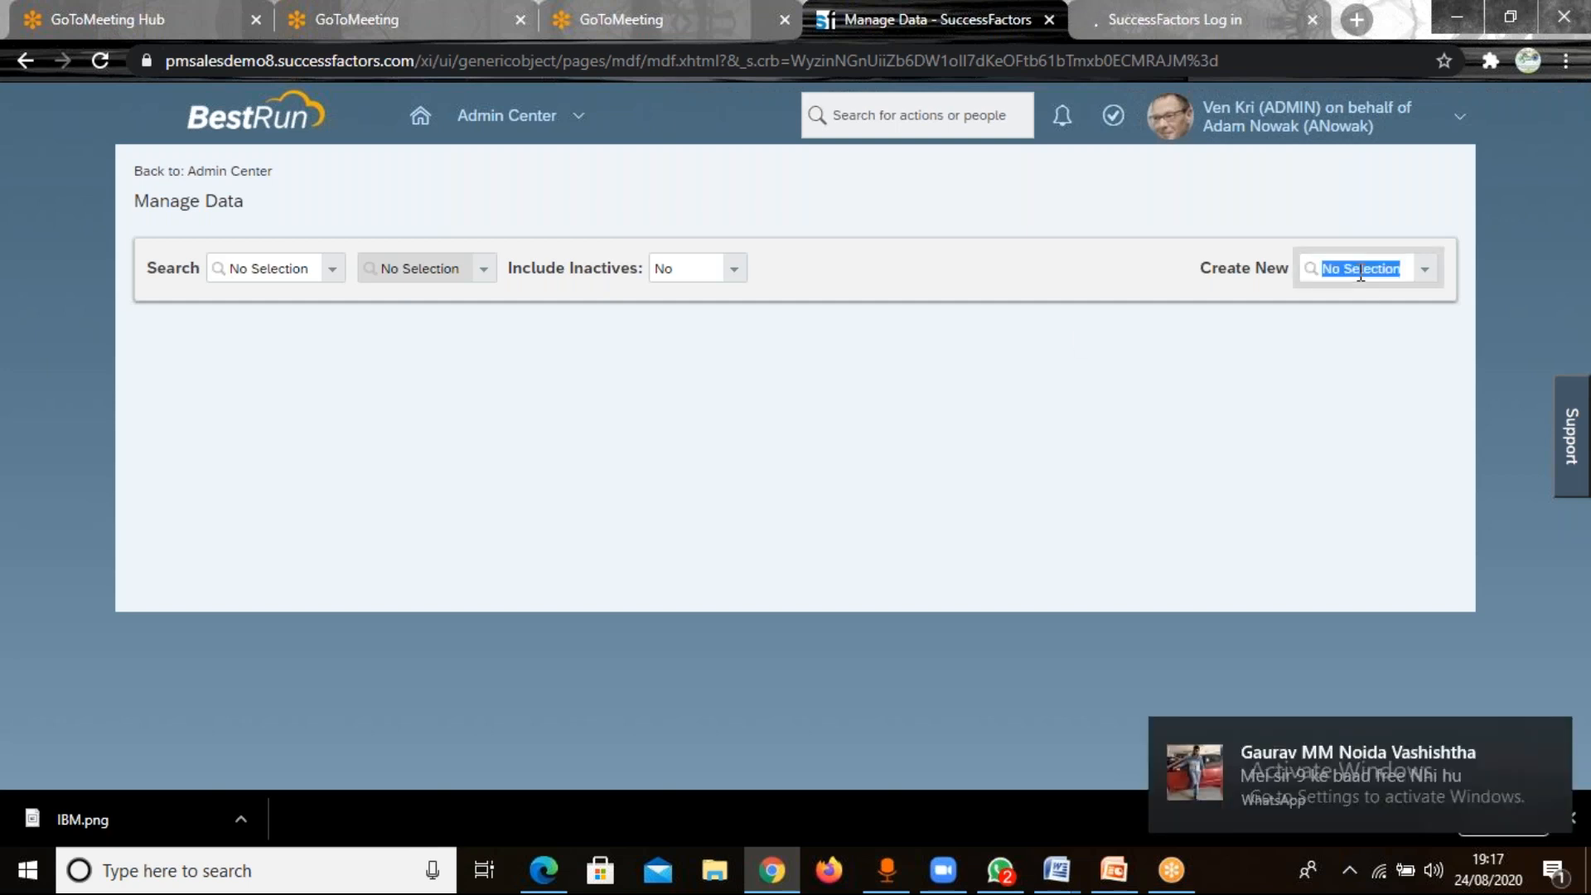
{"action": "type", "text": "legal en"}
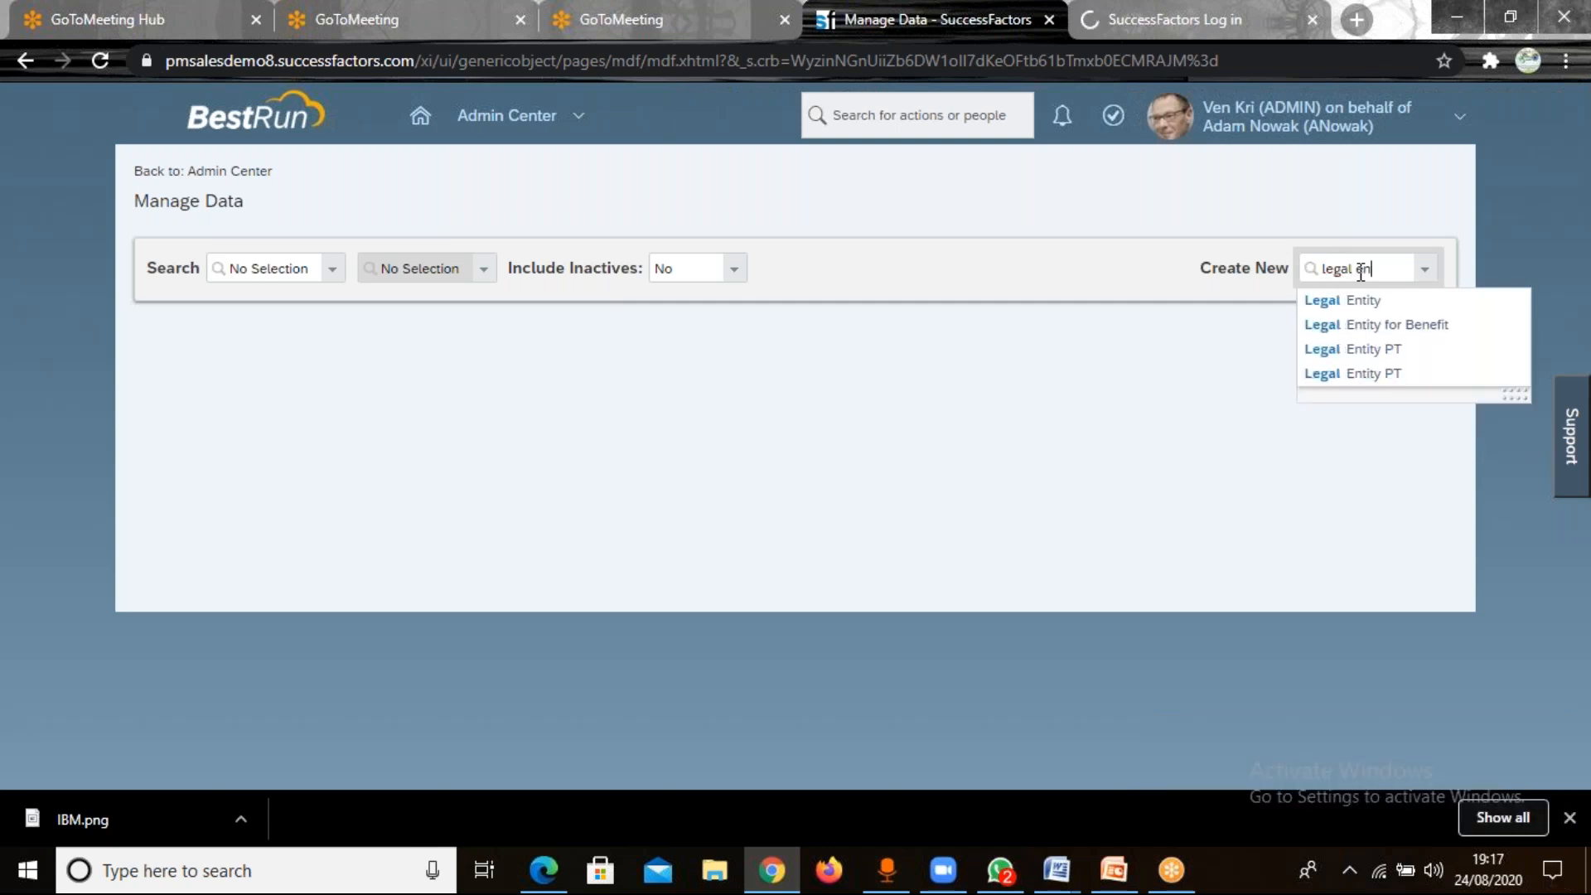
{"action": "type", "text": "tity"}
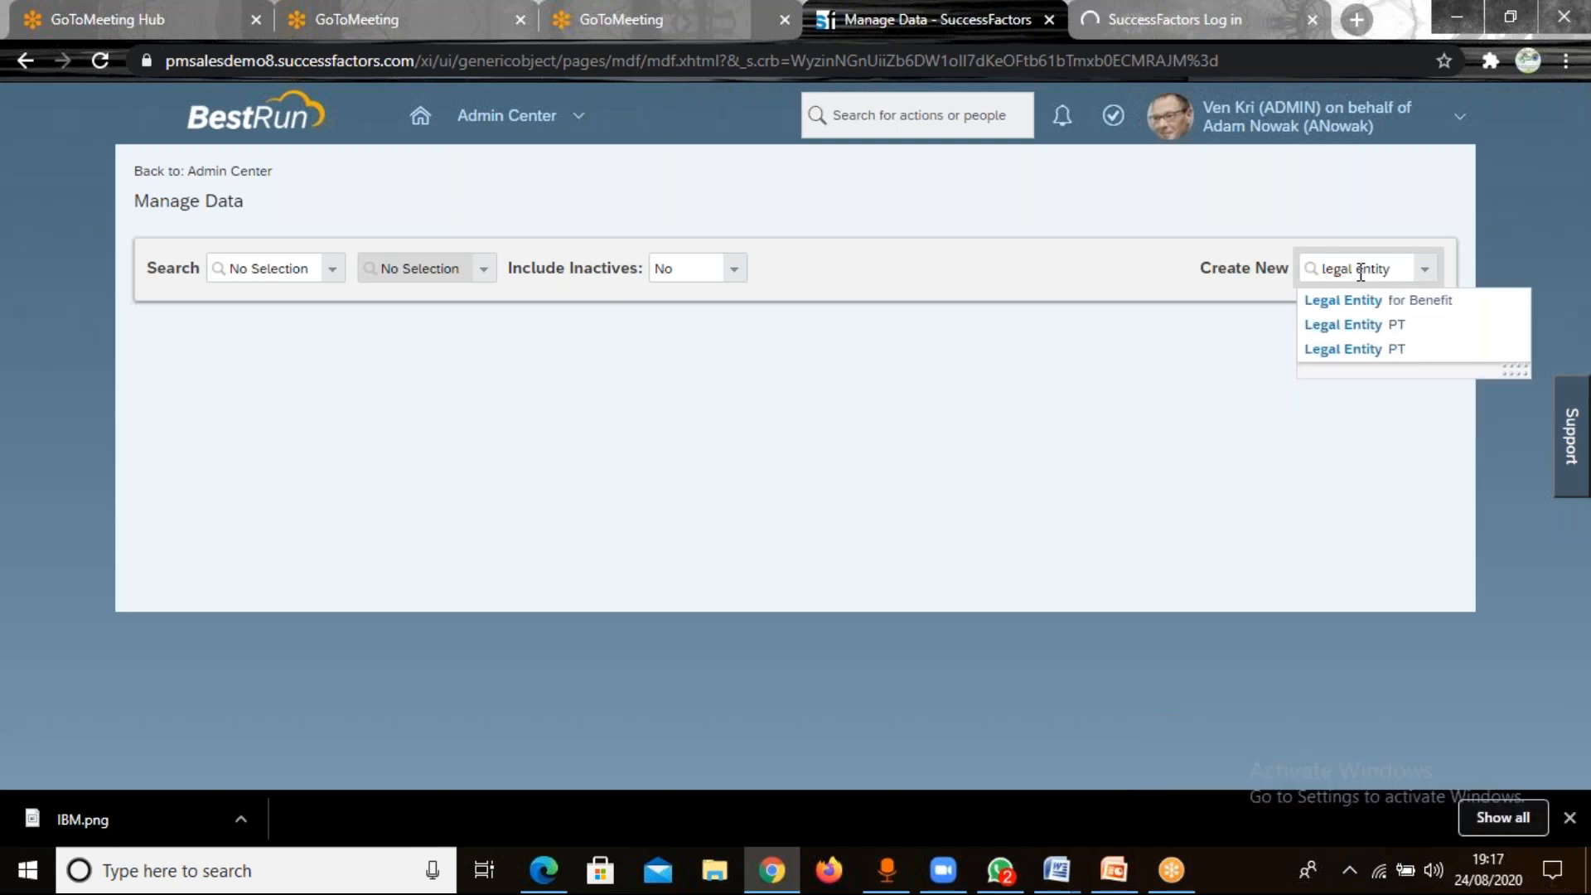
{"action": "left_click", "coordinate": [1356, 349]}
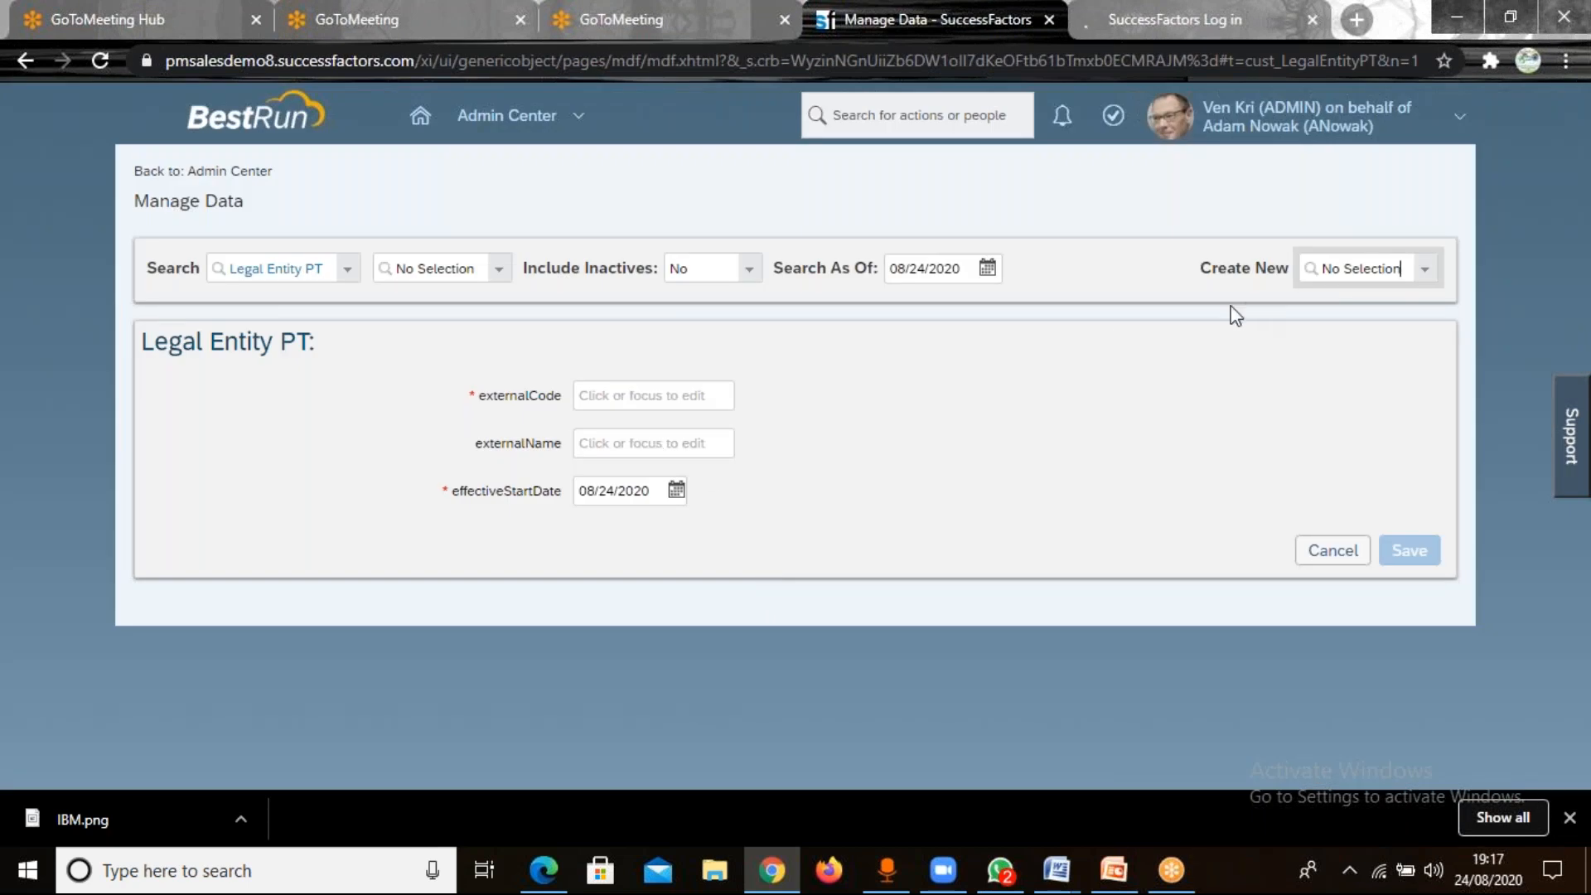
Start a new record of the Legal Entity object type in Manage Data.
{"action": "left_click", "coordinate": [1399, 269]}
{"action": "key", "text": "BackSpace"}
{"action": "key", "text": "BackSpace"}
{"action": "key", "text": "BackSpace"}
{"action": "key", "text": "BackSpace"}
{"action": "key", "text": "BackSpace"}
{"action": "key", "text": "BackSpace"}
{"action": "key", "text": "BackSpace"}
{"action": "key", "text": "BackSpace"}
{"action": "key", "text": "BackSpace"}
{"action": "key", "text": "BackSpace"}
{"action": "key", "text": "BackSpace"}
{"action": "key", "text": "BackSpace"}
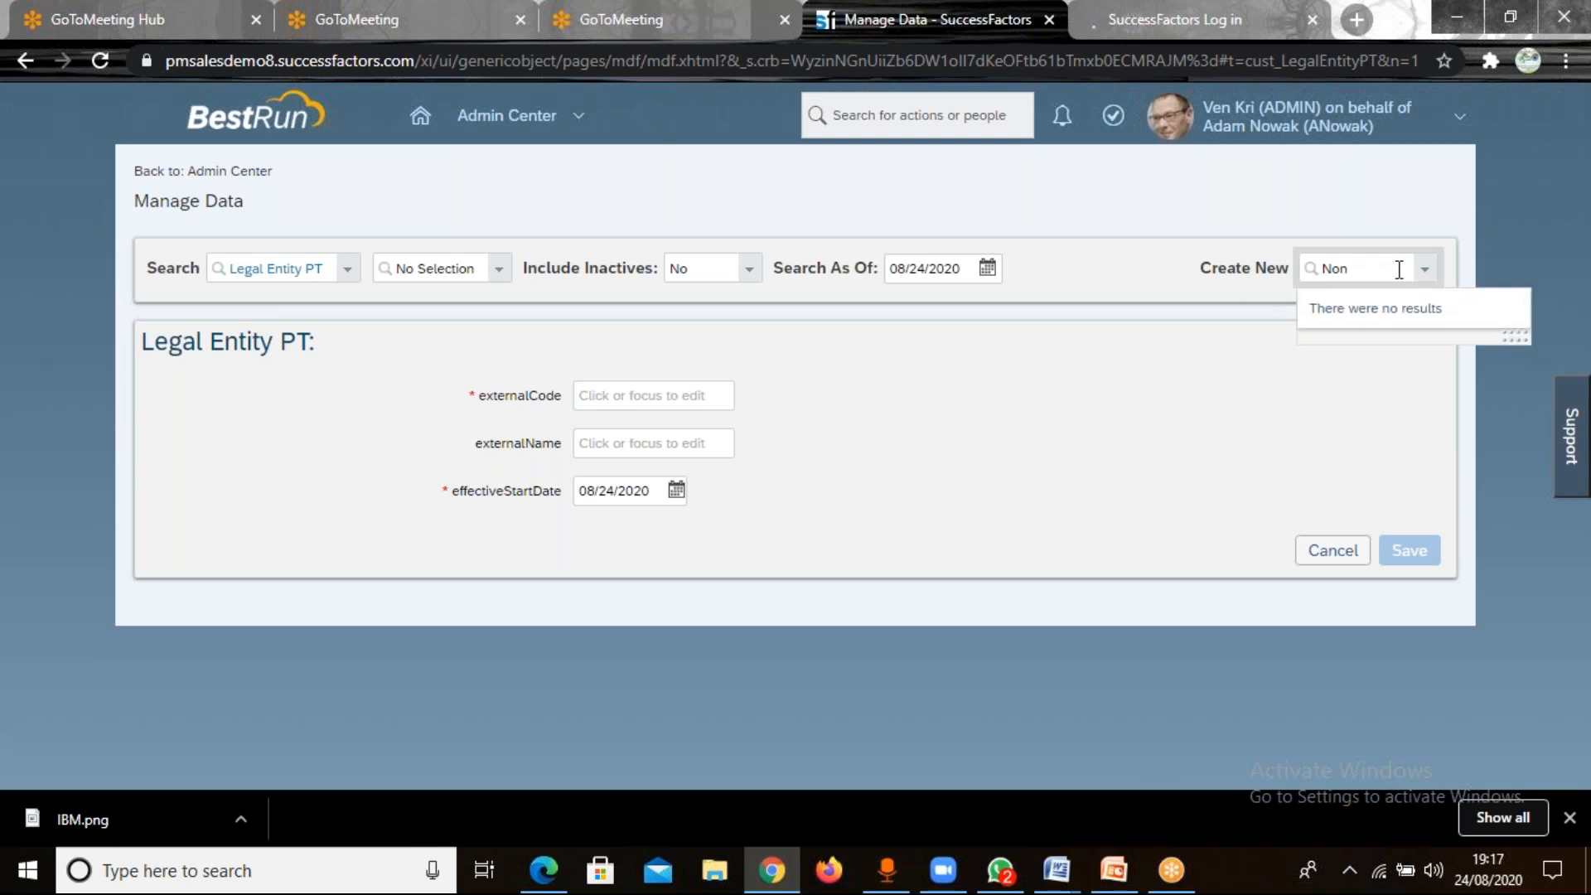
{"action": "type", "text": "n"}
{"action": "key", "text": "BackSpace"}
{"action": "type", "text": "legal"}
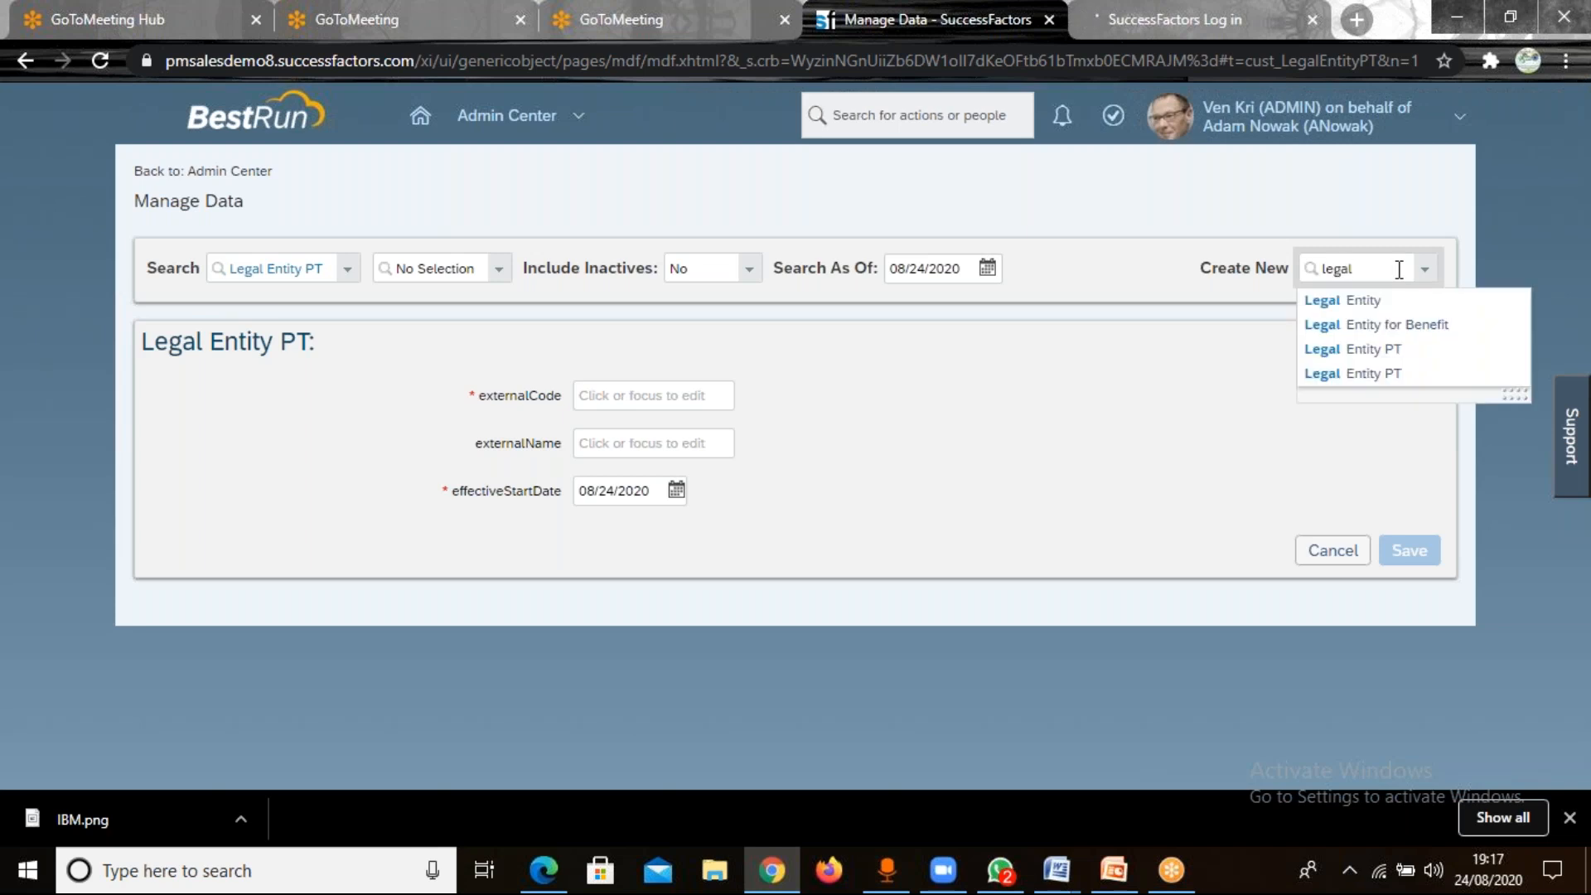
{"action": "key", "text": "Down"}
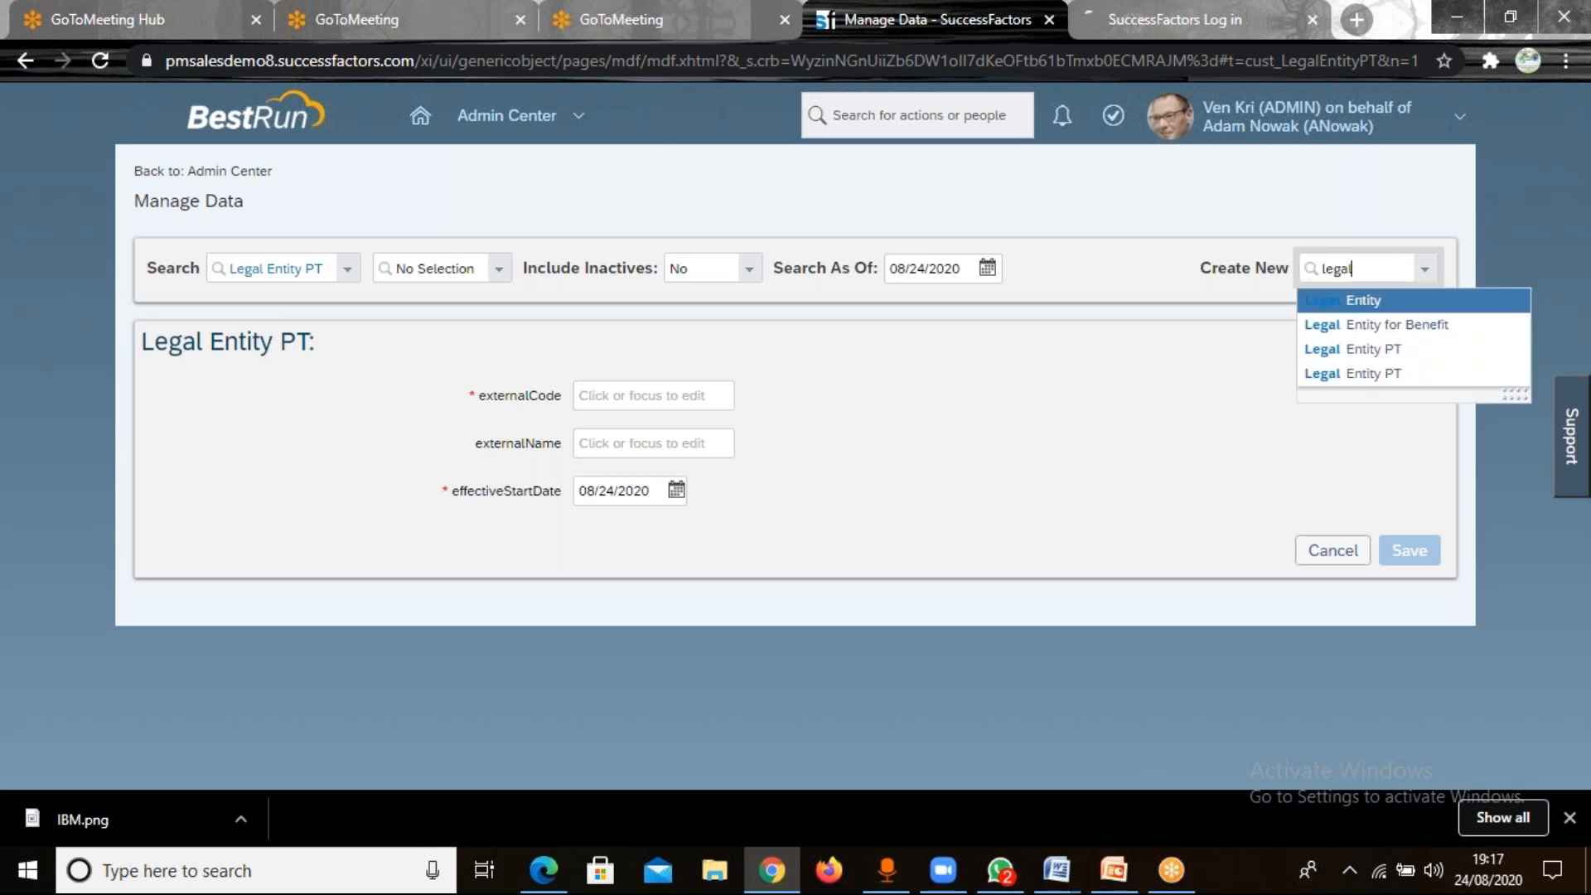
{"action": "key", "text": "Return"}
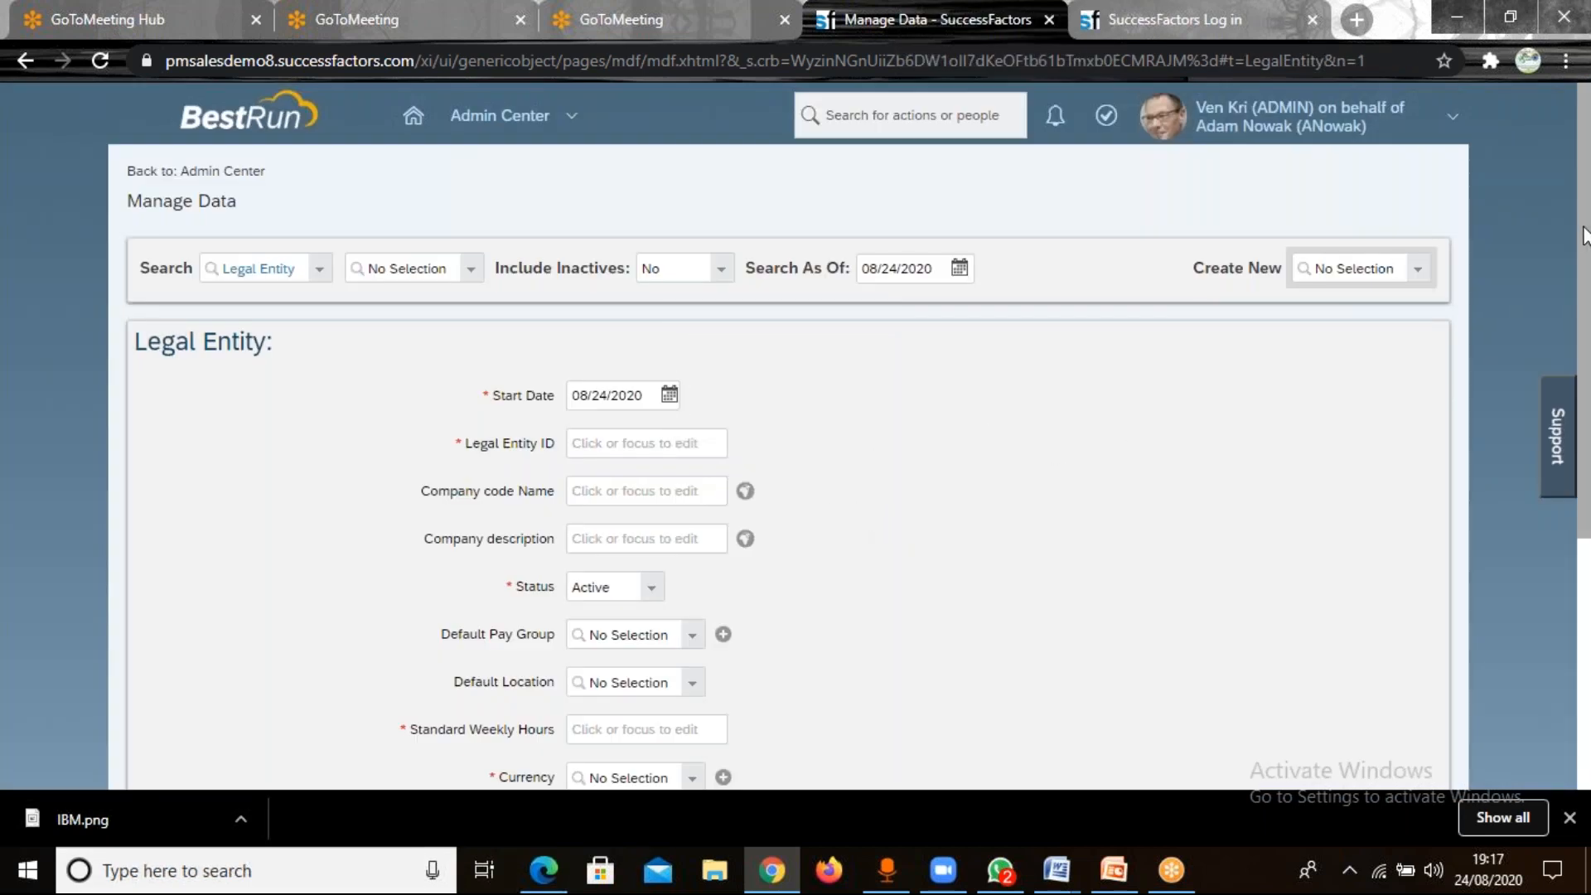
Enter TATA as the Legal Entity ID, TATA Motors as the company code name and TATA Vision as the company description.
{"action": "left_click_drag", "start_coordinate": [1583, 235], "coordinate": [1583, 356]}
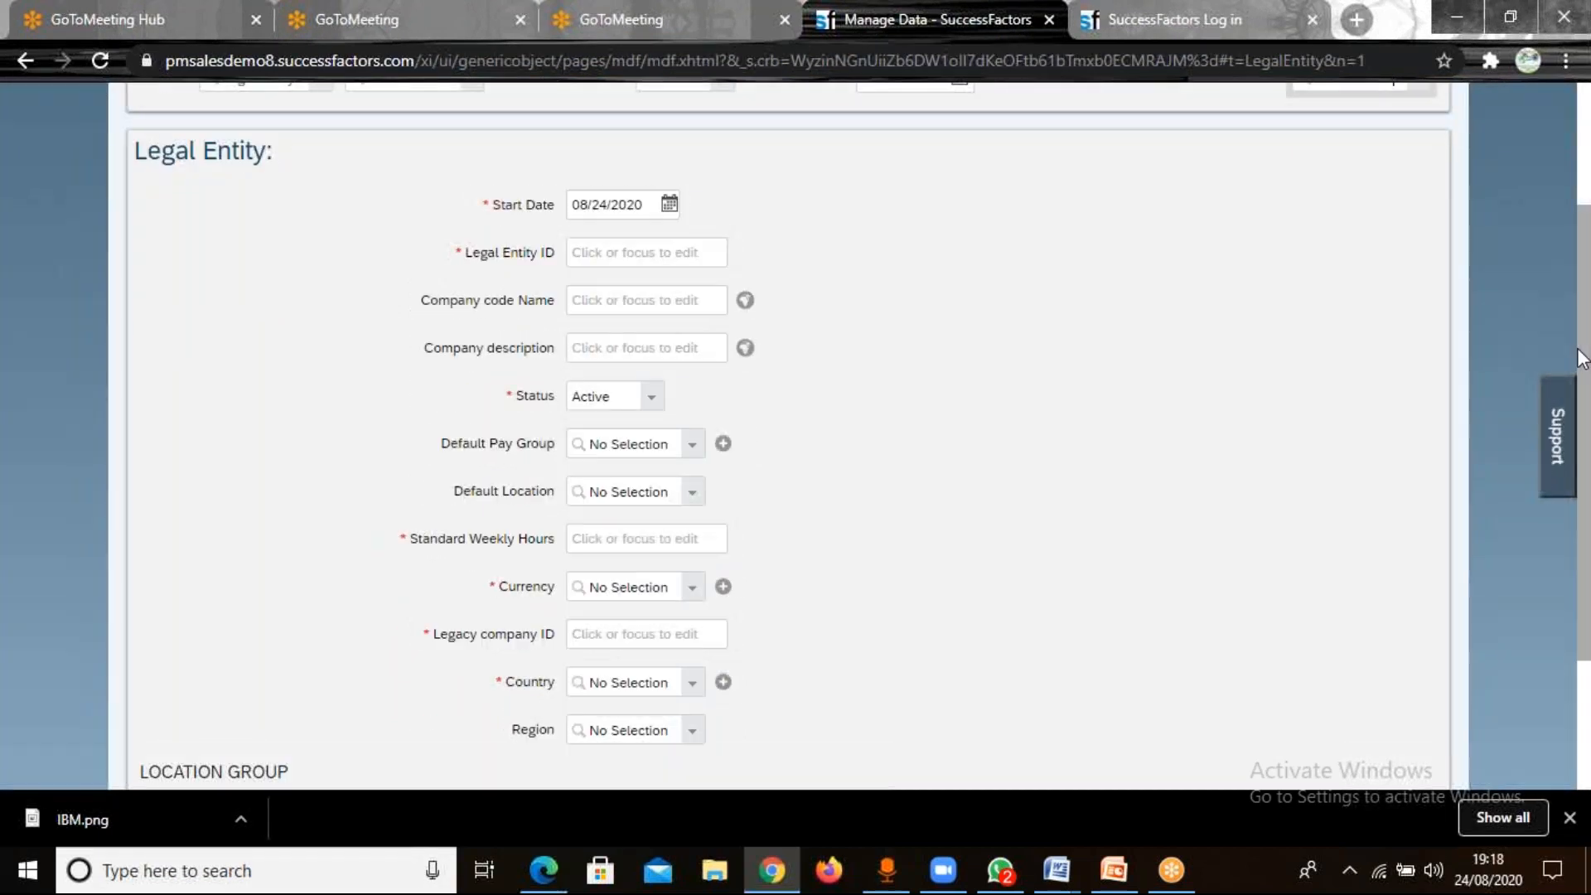
{"action": "left_click", "coordinate": [615, 256]}
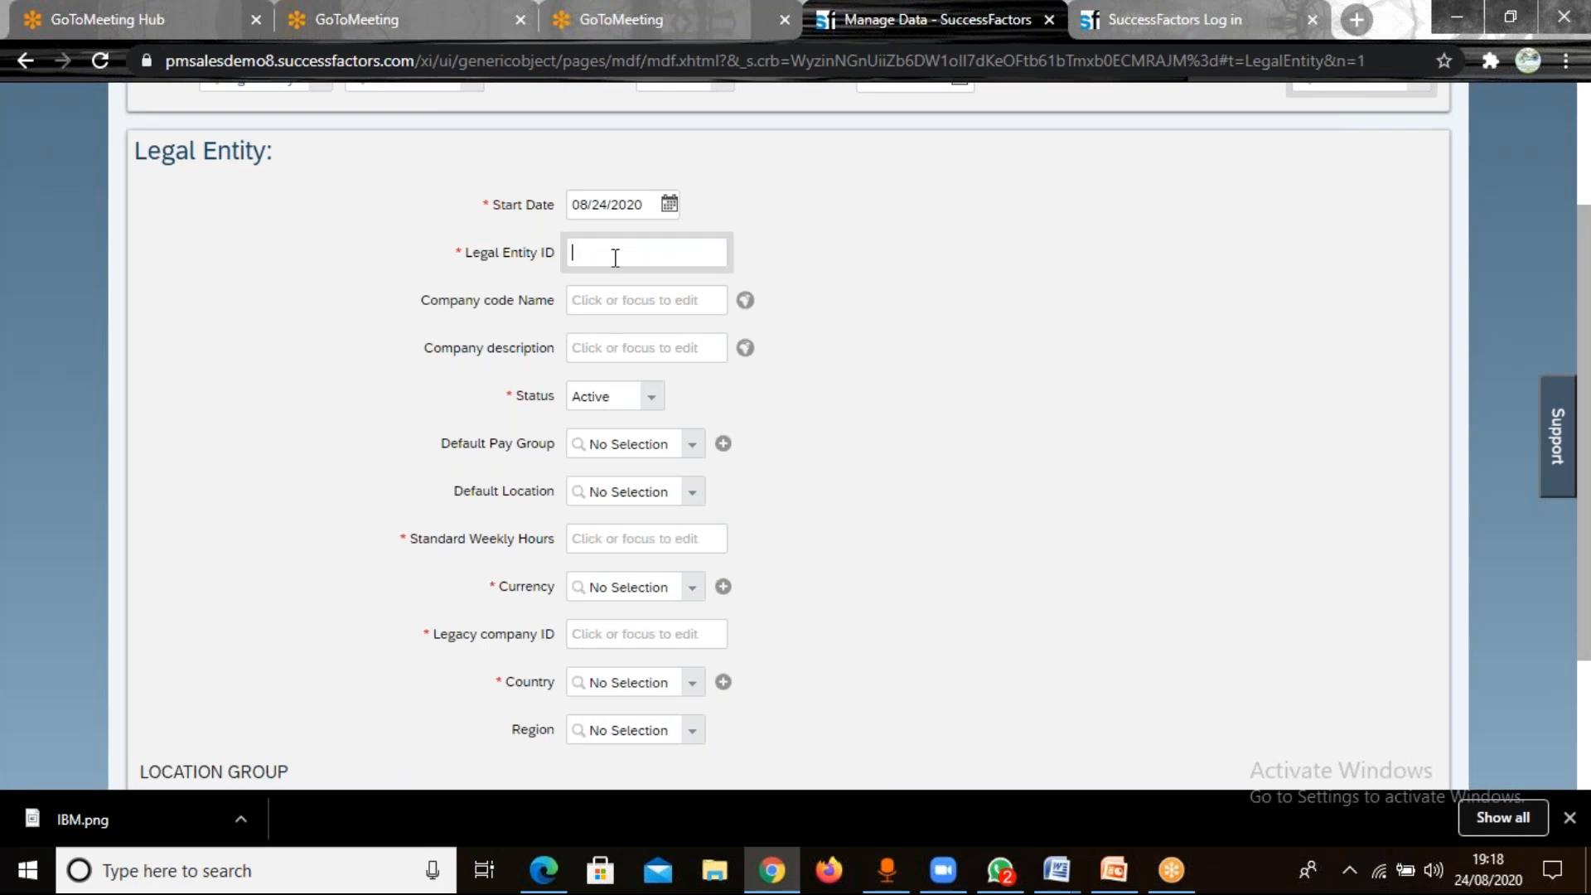
{"action": "type", "text": "TATA"}
{"action": "left_click", "coordinate": [611, 299]}
{"action": "type", "text": "TATA"}
{"action": "type", "text": "otors"}
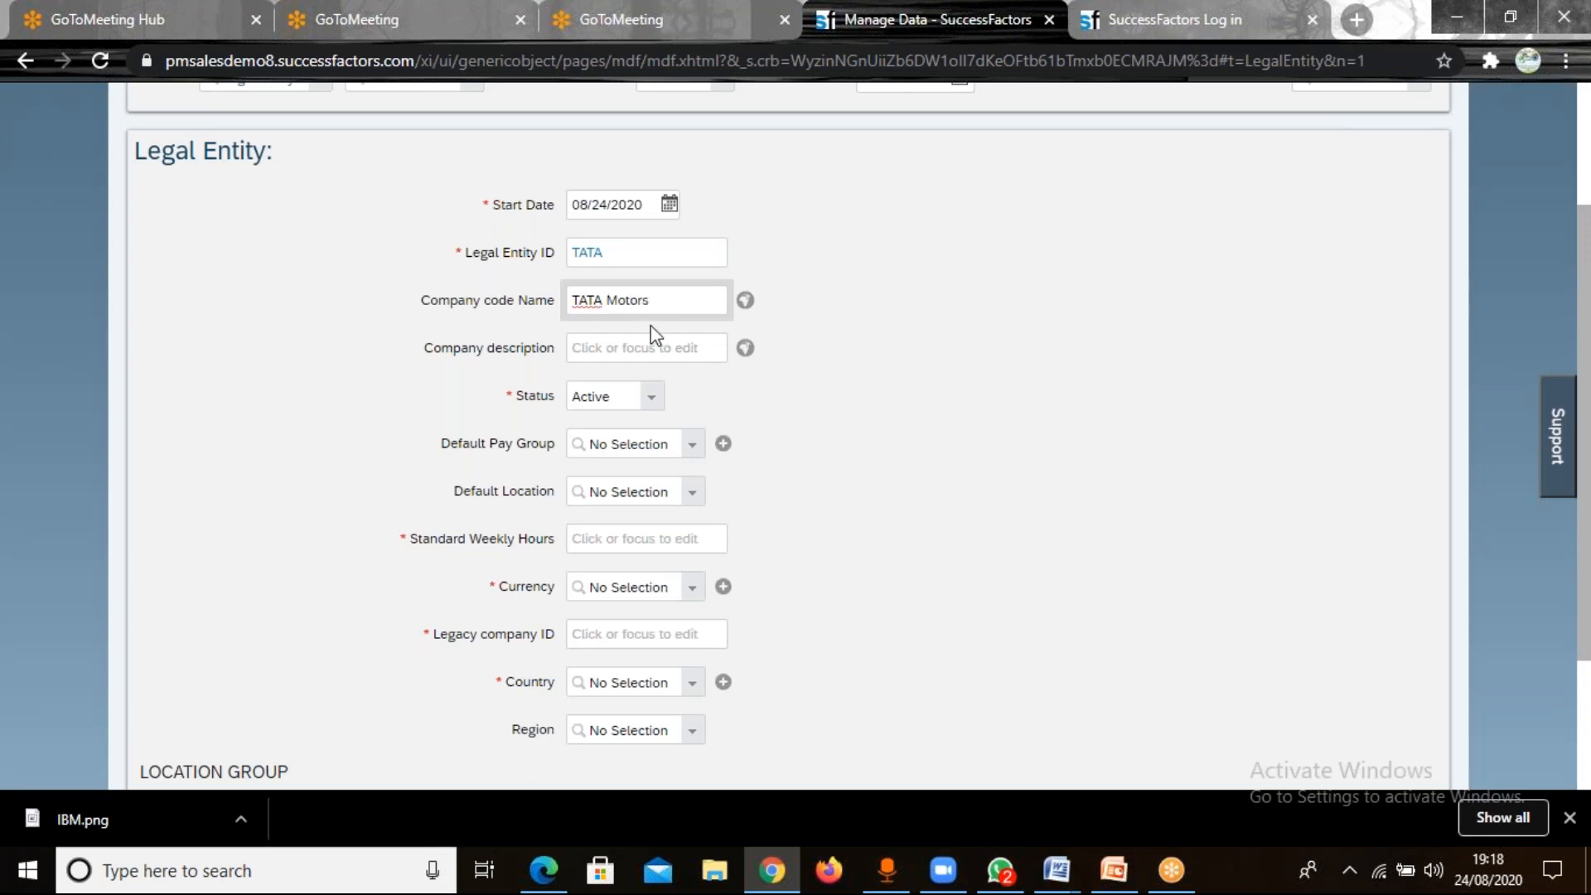
{"action": "left_click", "coordinate": [639, 347]}
{"action": "type", "text": "TATA Vision"}
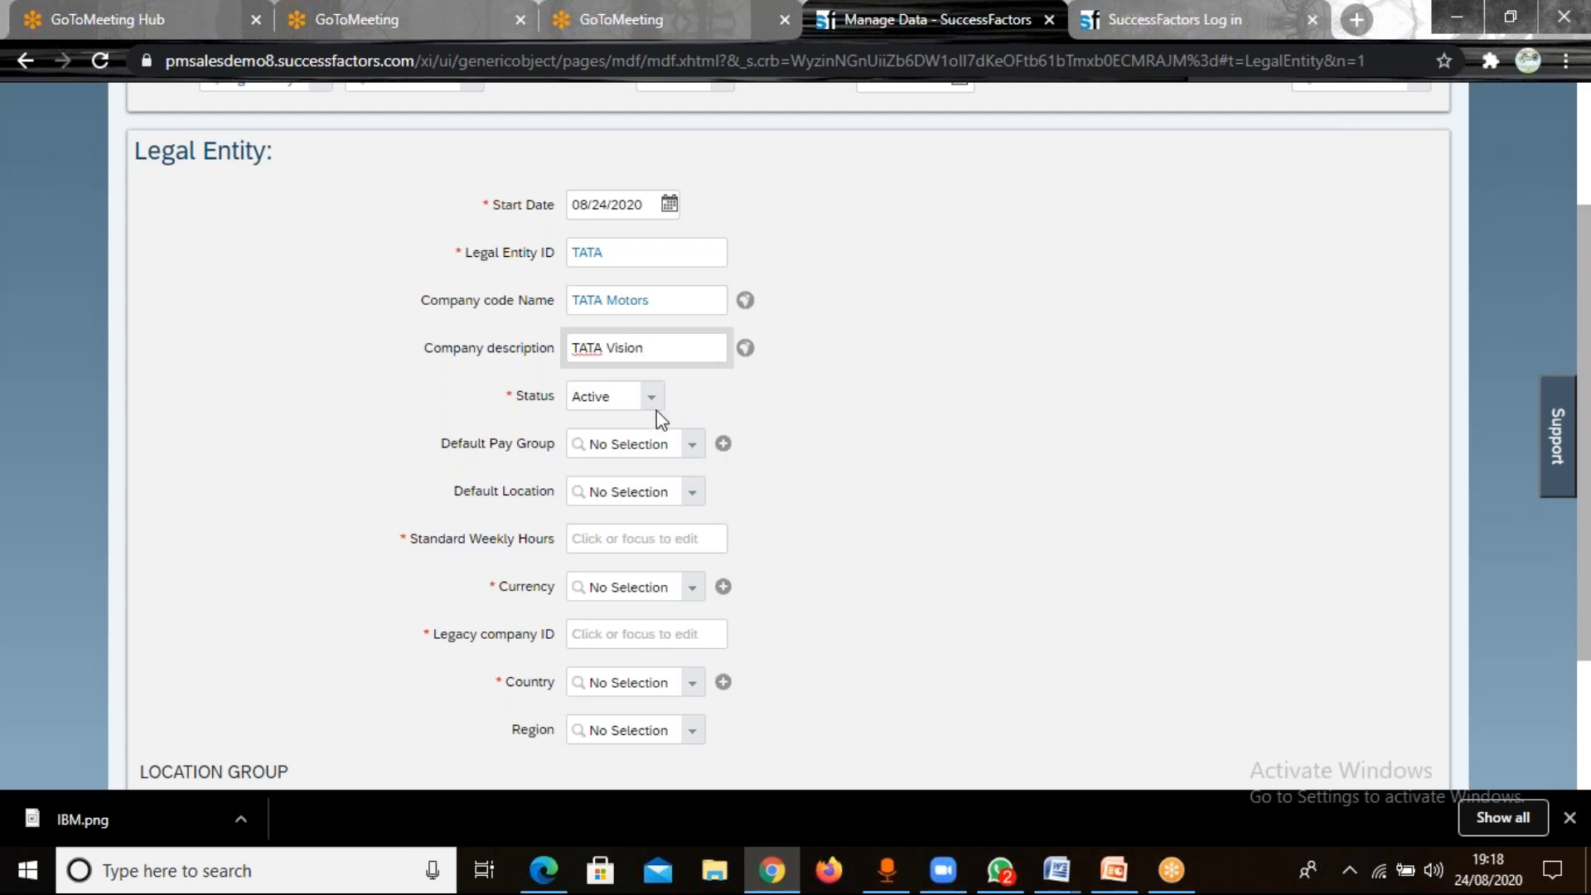
{"action": "left_click", "coordinate": [690, 448]}
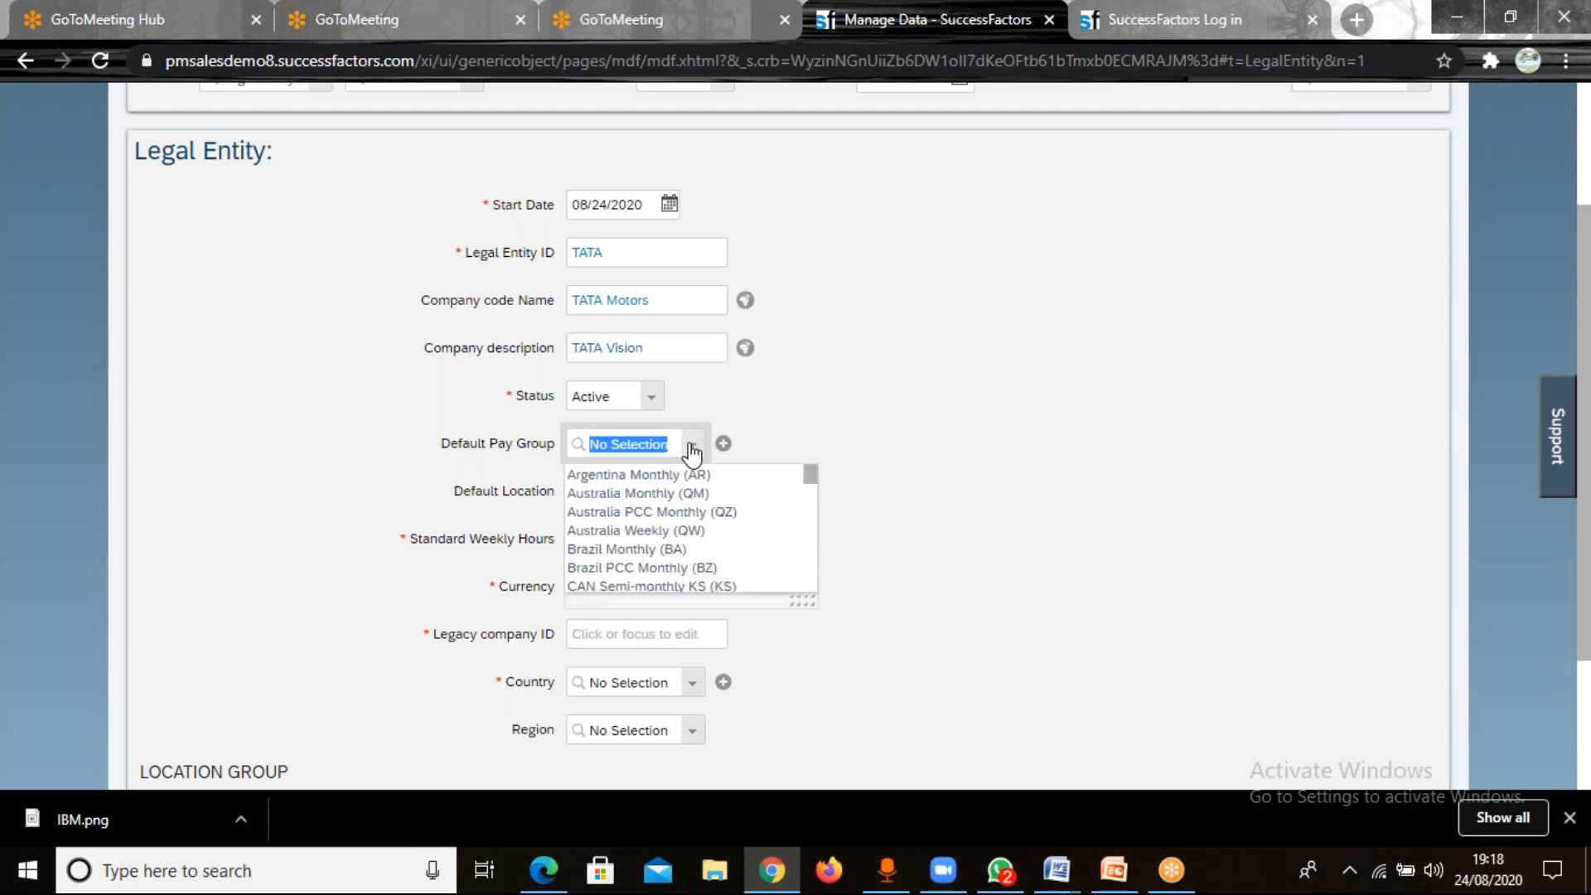
{"action": "left_click", "coordinate": [958, 421]}
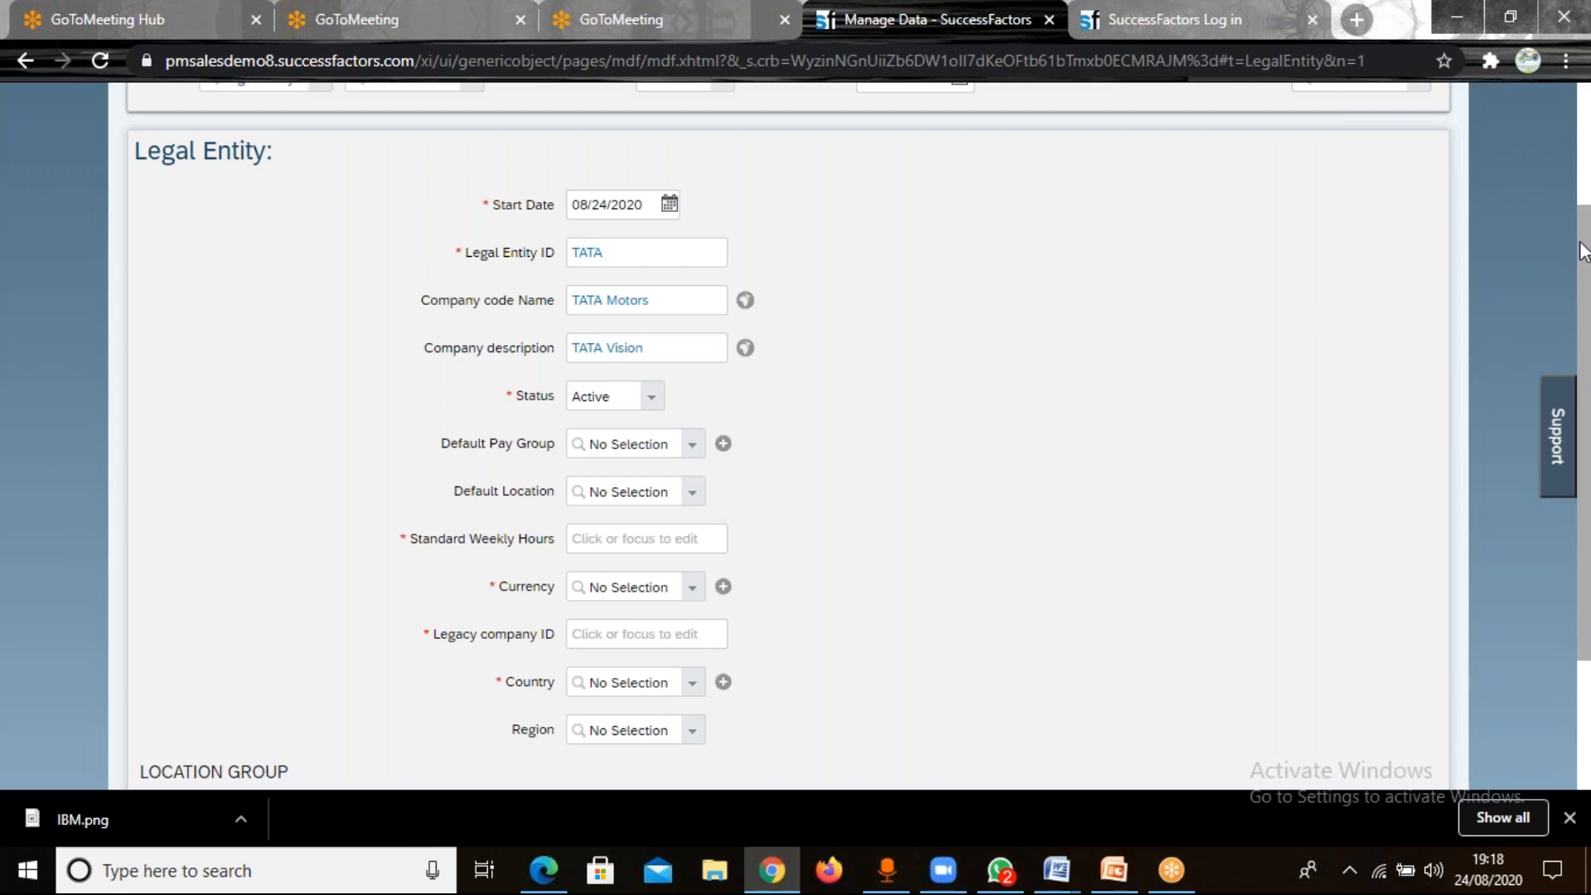
Search the actions for "configure object defin" and open Configure Object Definitions, leaving the unsaved legal entity record.
{"action": "left_click_drag", "start_coordinate": [1583, 223], "coordinate": [1583, 124]}
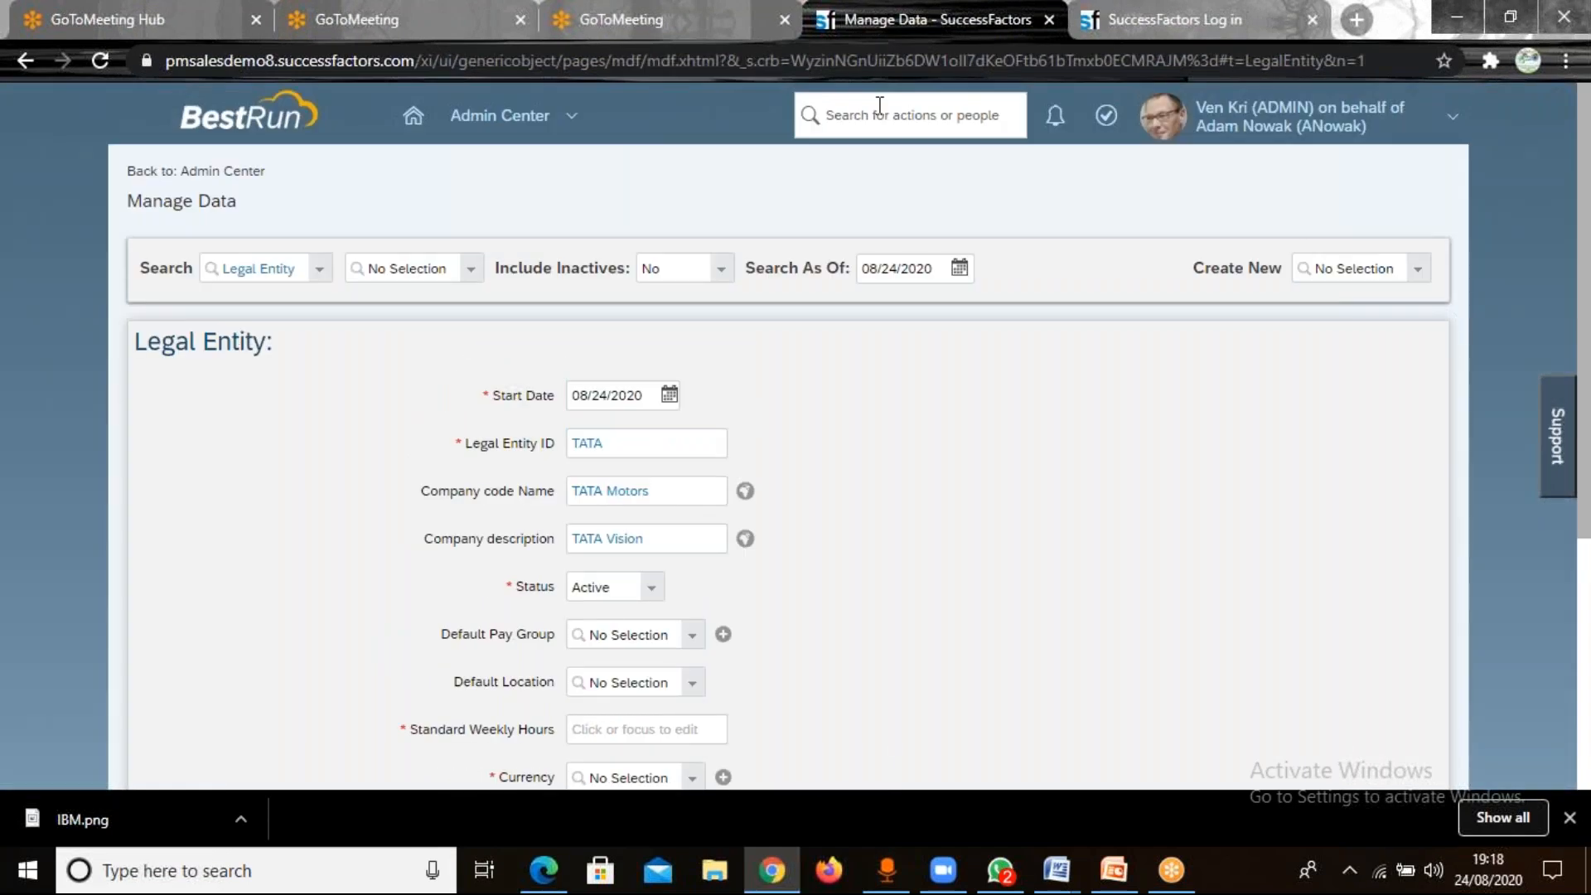
{"action": "left_click", "coordinate": [880, 107]}
{"action": "type", "text": "configure"}
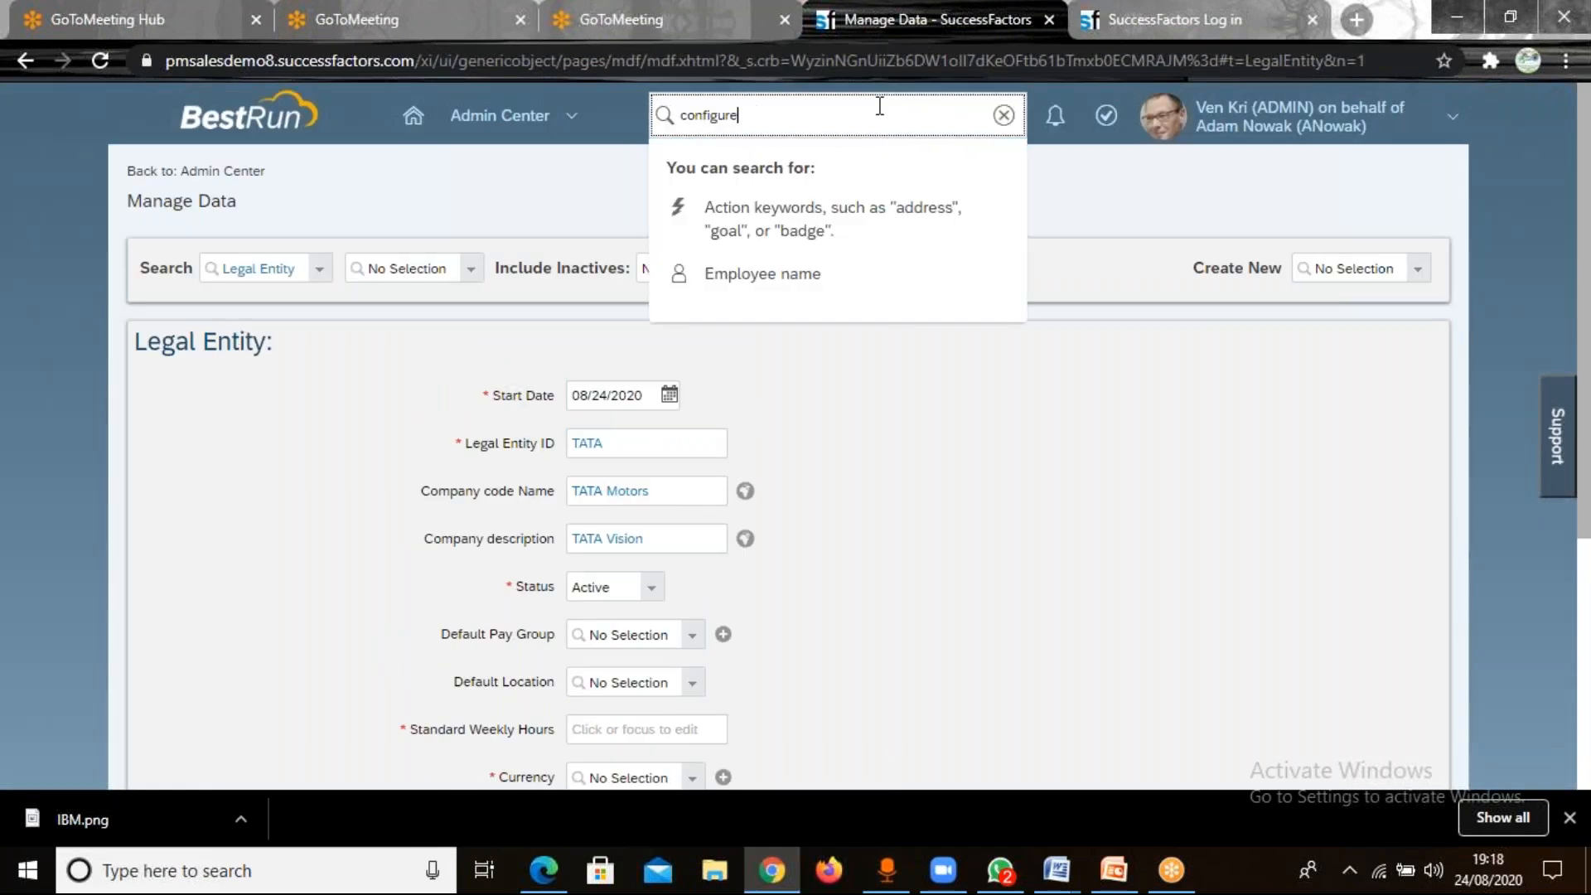
{"action": "type", "text": " object d"}
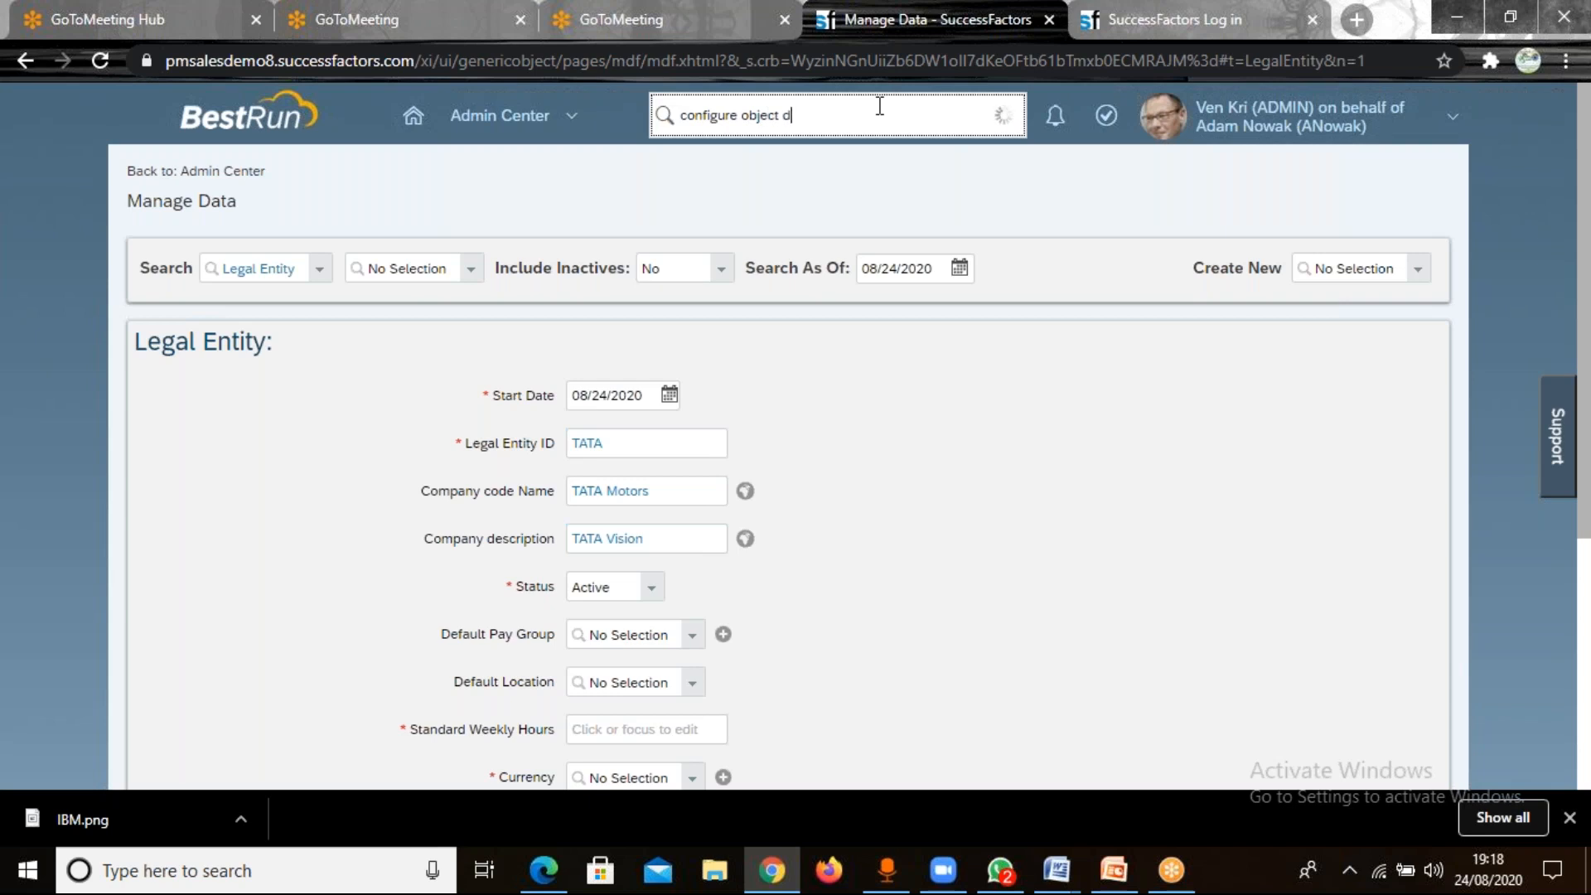
{"action": "type", "text": "efin"}
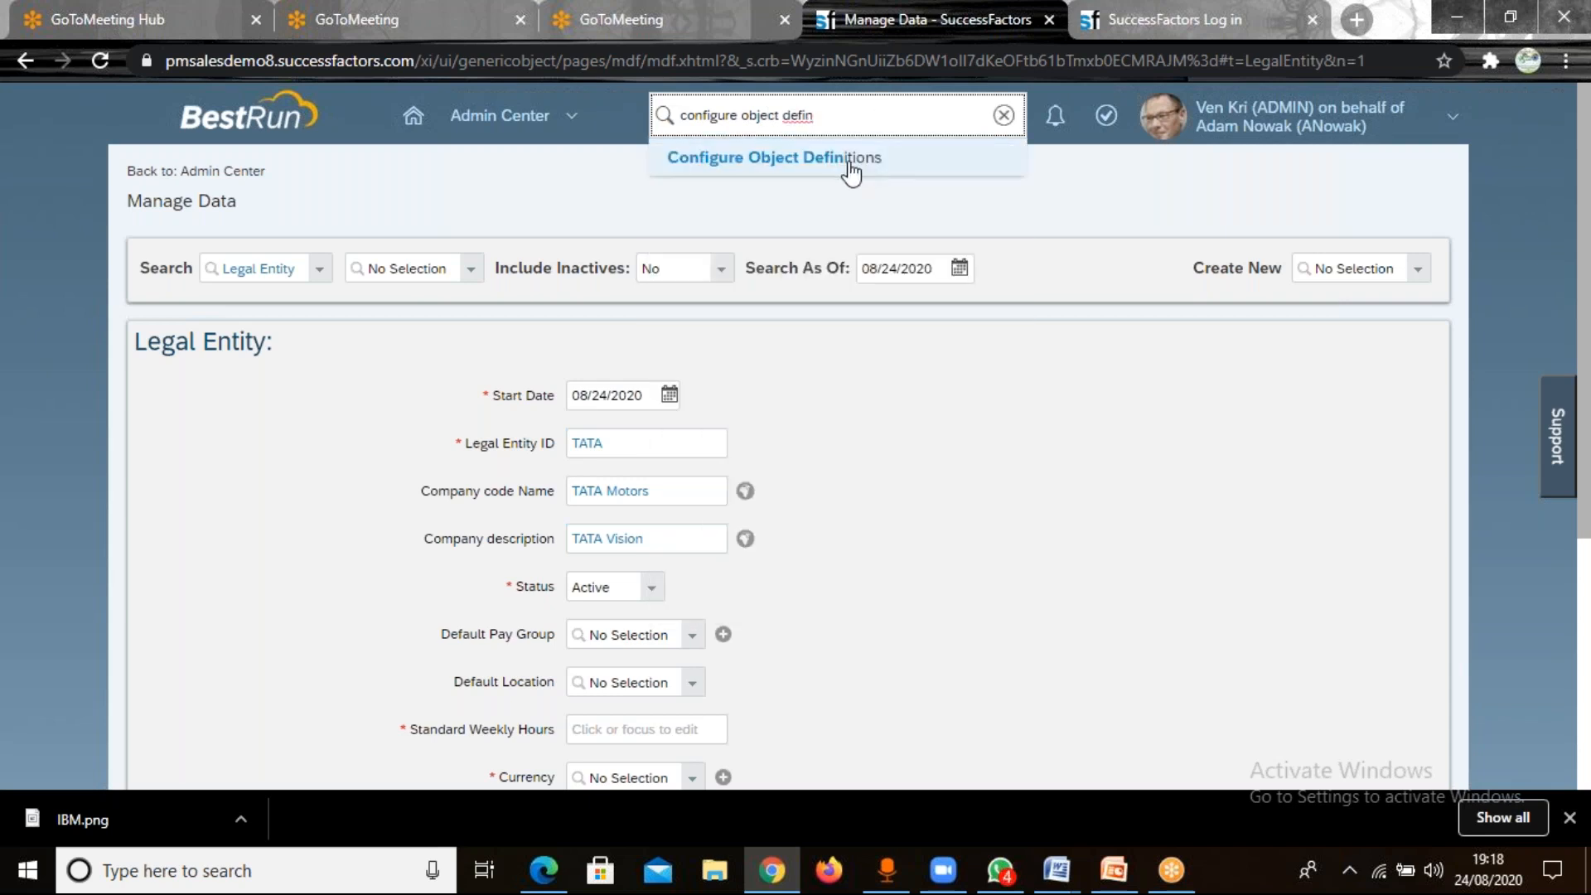
{"action": "left_click", "coordinate": [851, 169]}
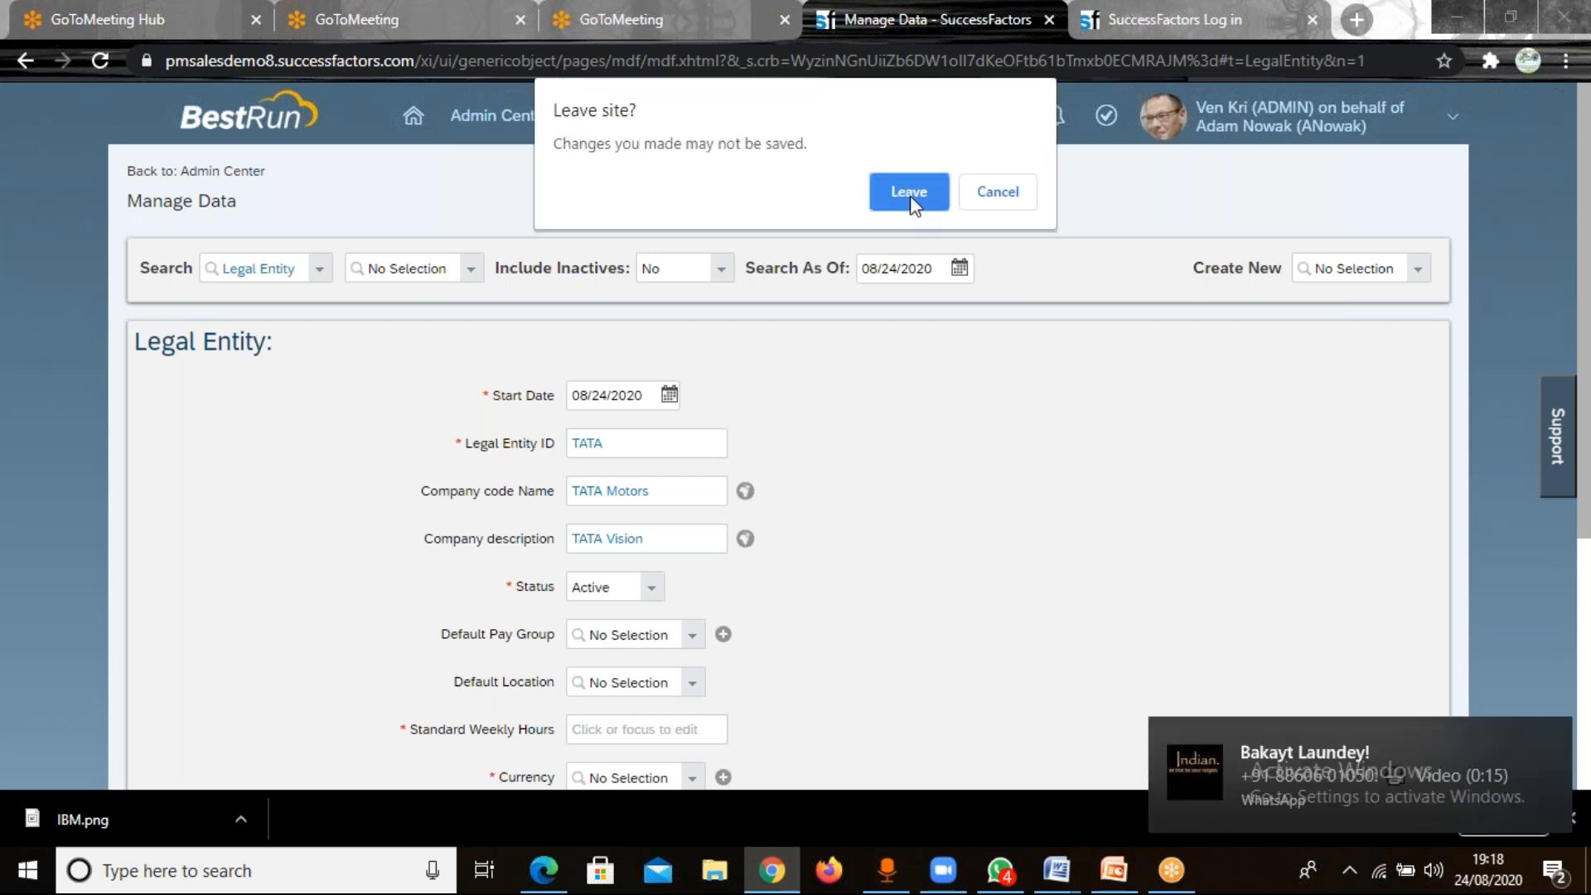
{"action": "left_click", "coordinate": [909, 192]}
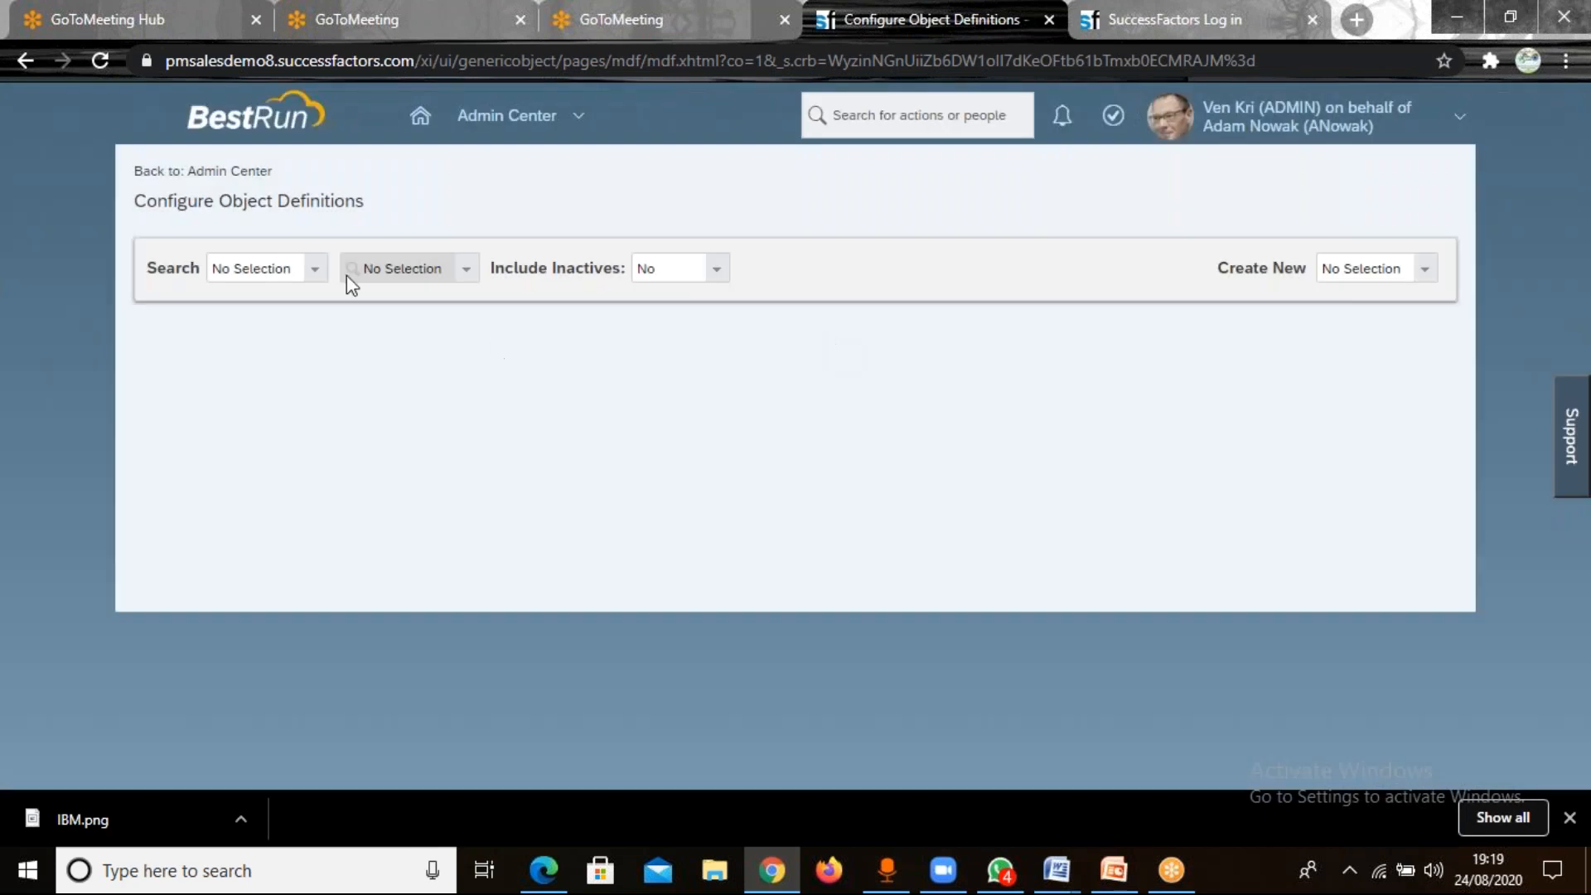
Search the Object Definition type for "legal entity" and open the plain Legal Entity definition.
{"action": "left_click", "coordinate": [313, 273]}
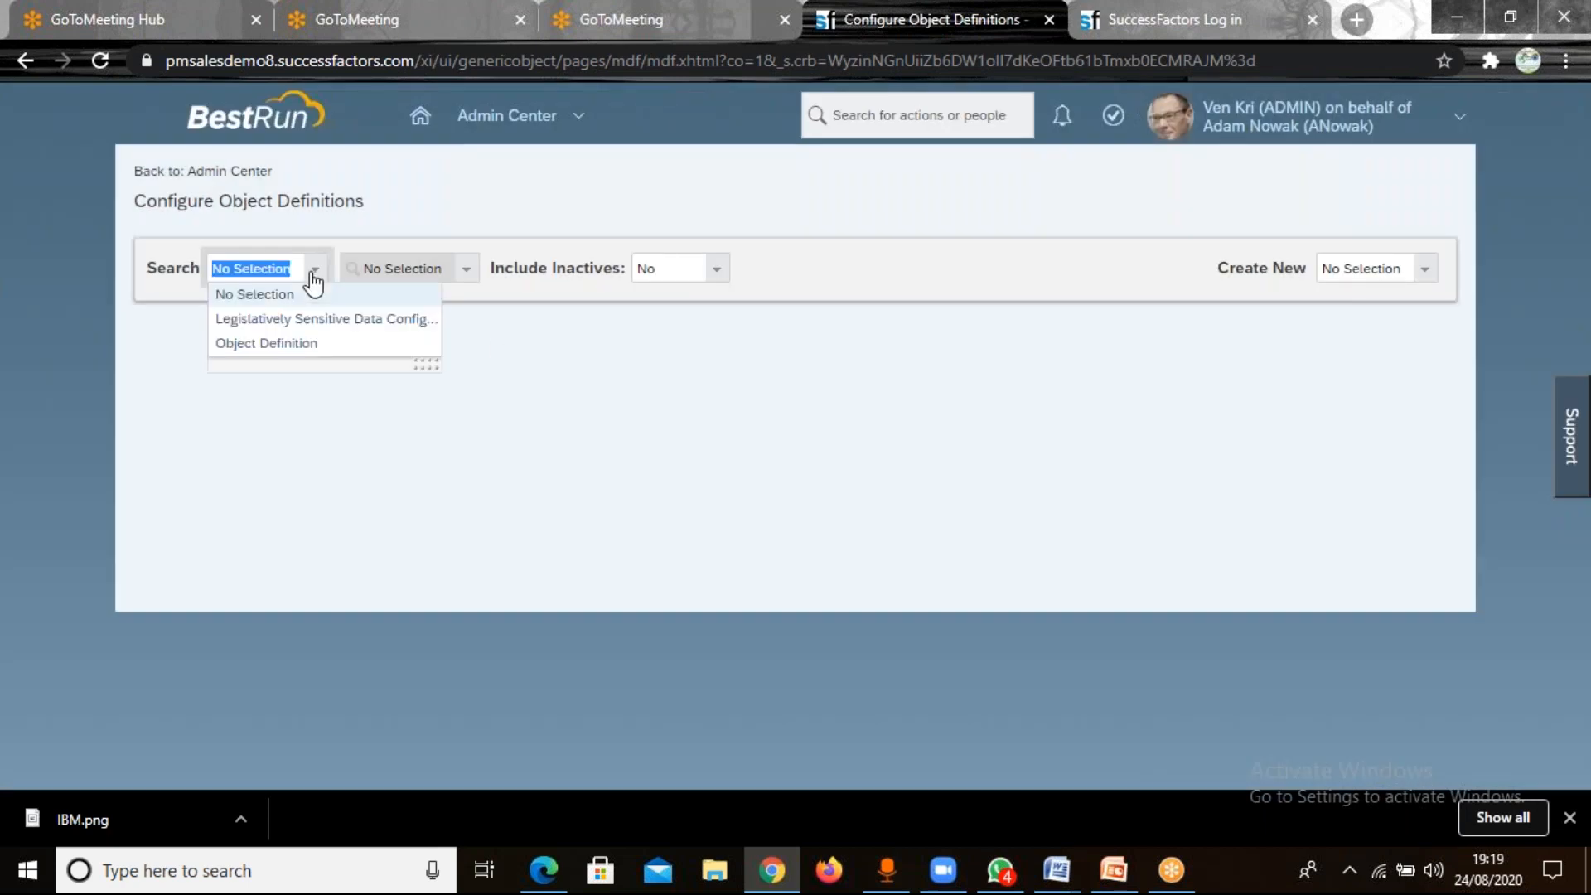
{"action": "left_click", "coordinate": [288, 348]}
{"action": "left_click", "coordinate": [426, 265]}
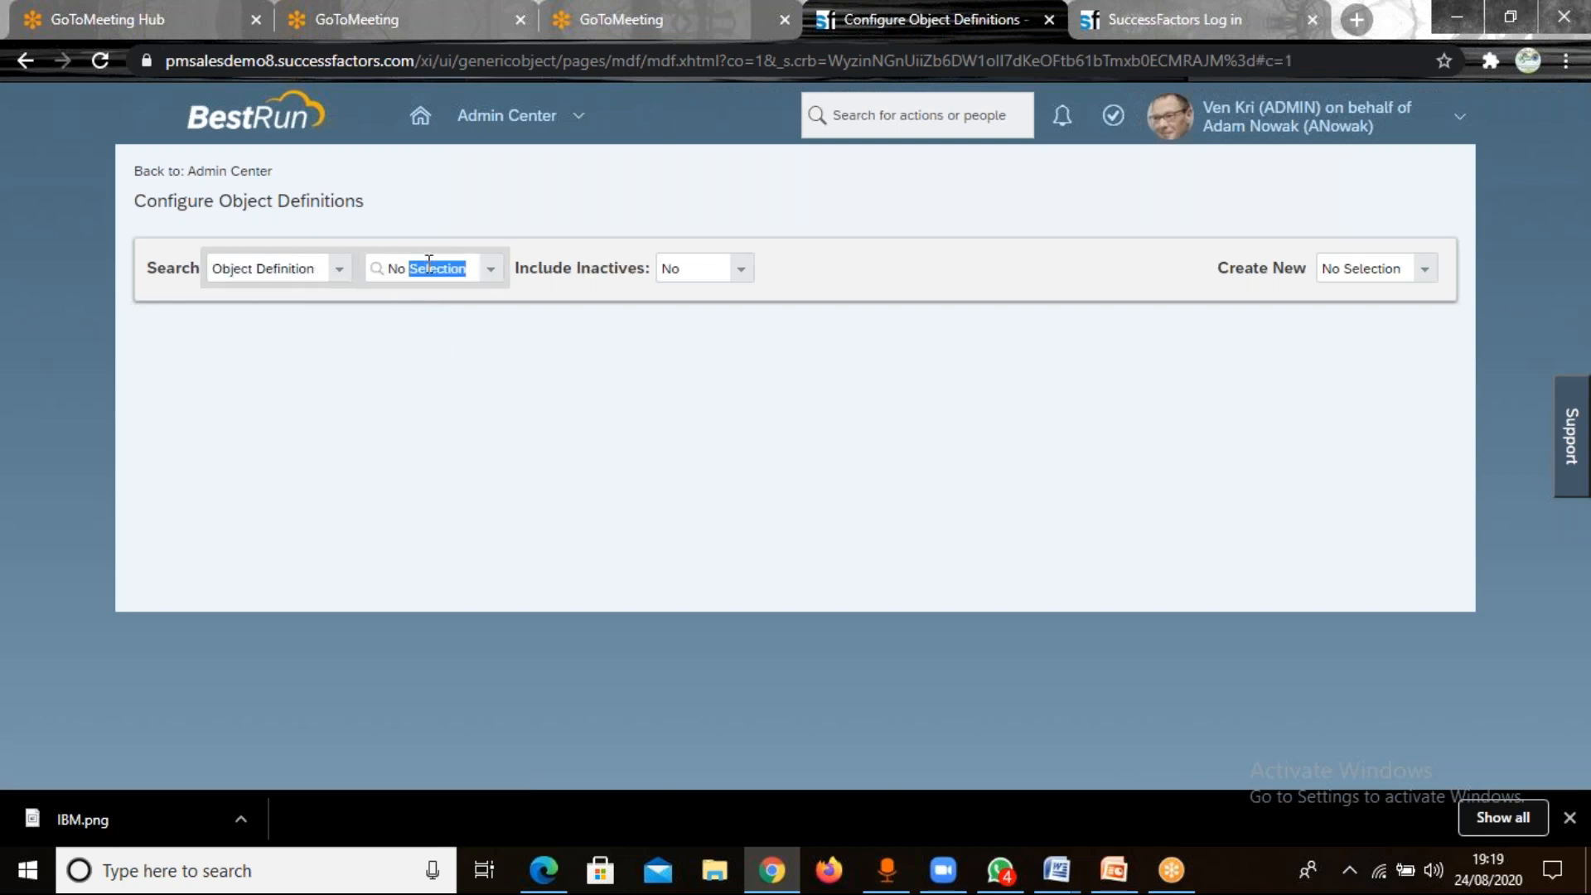
{"action": "type", "text": "legal"}
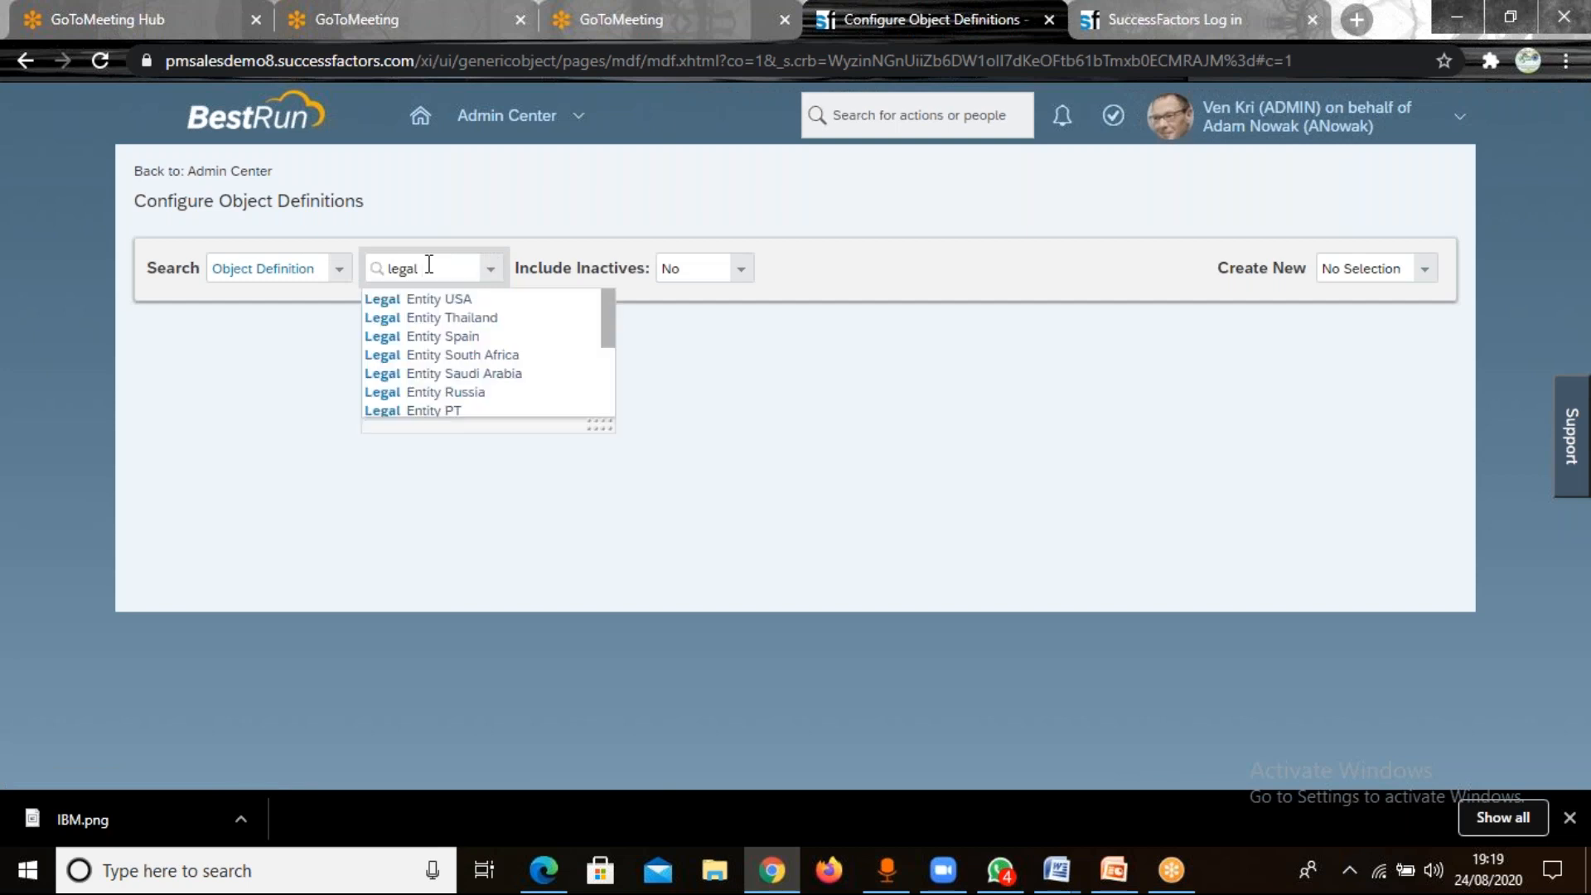
{"action": "type", "text": " entity"}
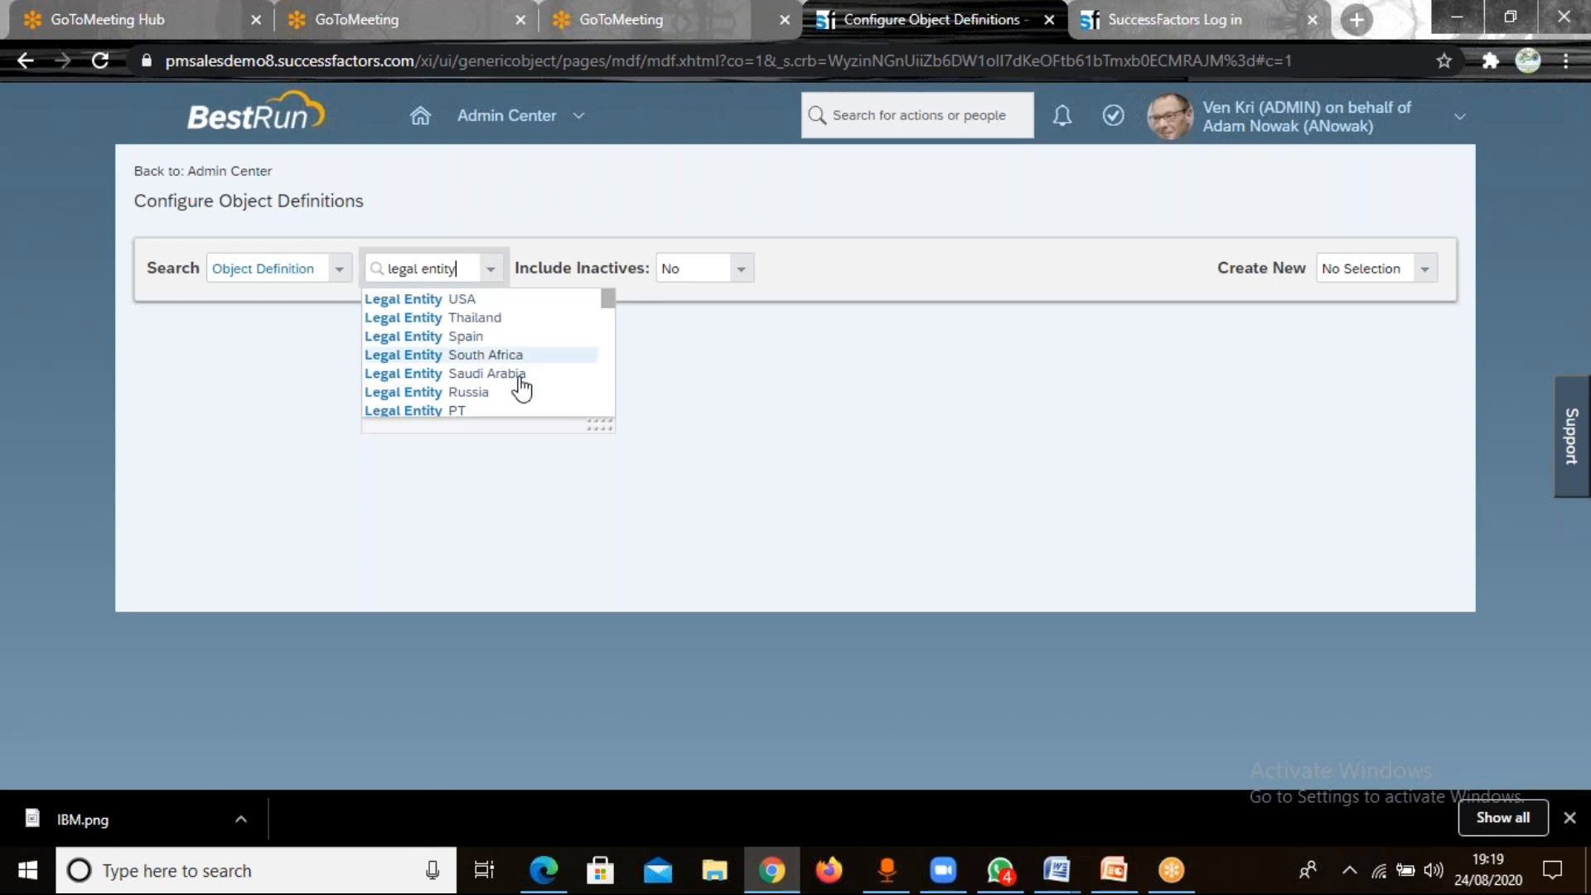
{"action": "scroll", "coordinate": [611, 316], "scroll_direction": "down", "scroll_amount": 3}
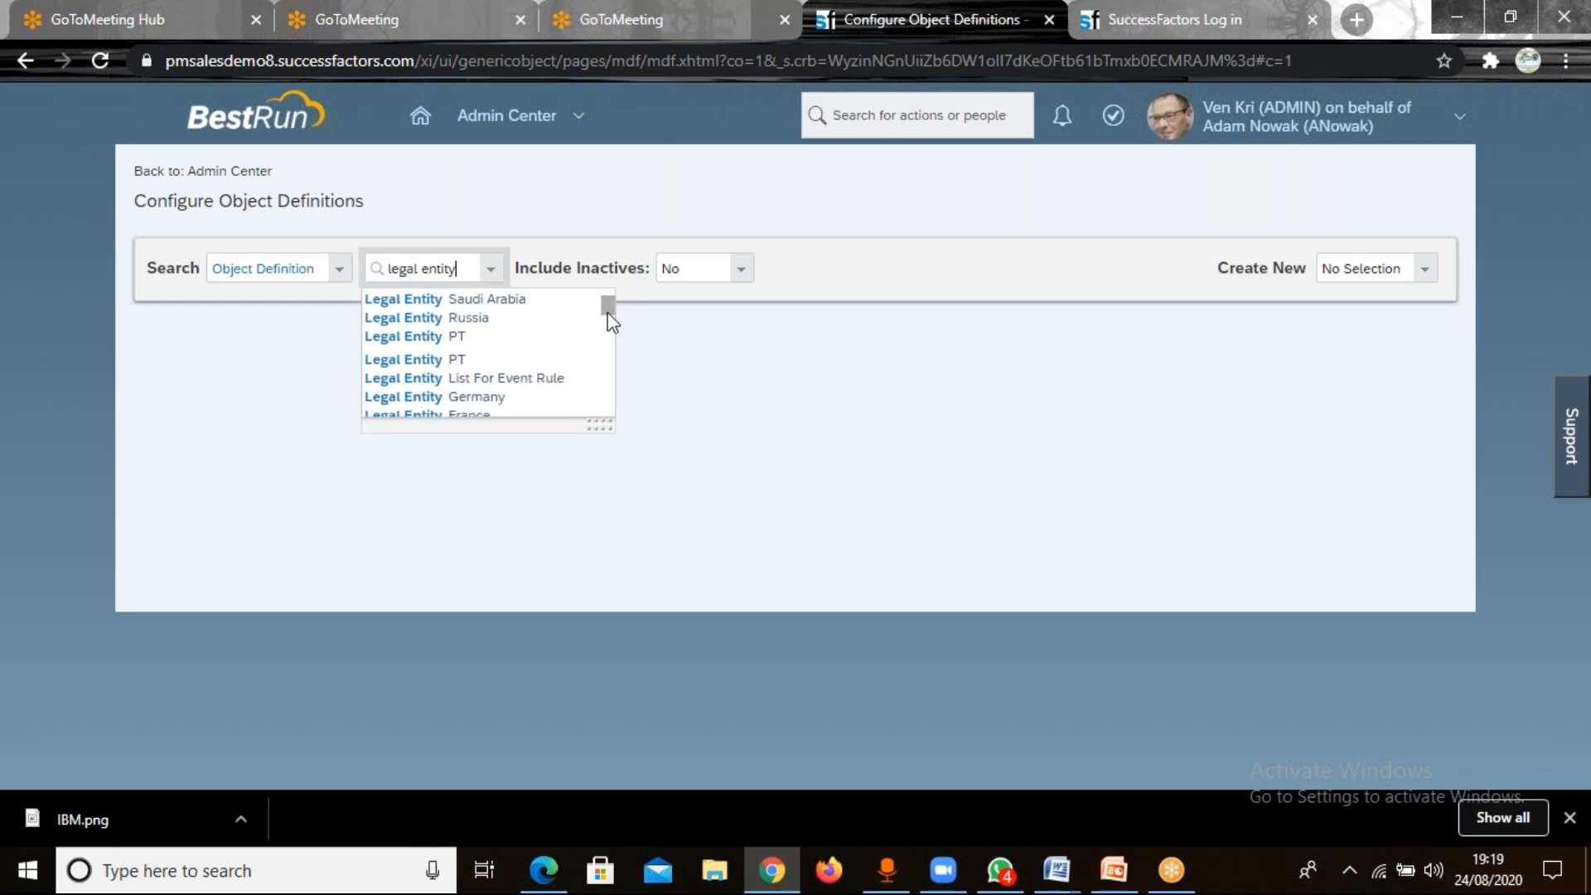
{"action": "scroll", "coordinate": [608, 319], "scroll_direction": "down", "scroll_amount": 4}
{"action": "scroll", "coordinate": [610, 340], "scroll_direction": "down", "scroll_amount": 1}
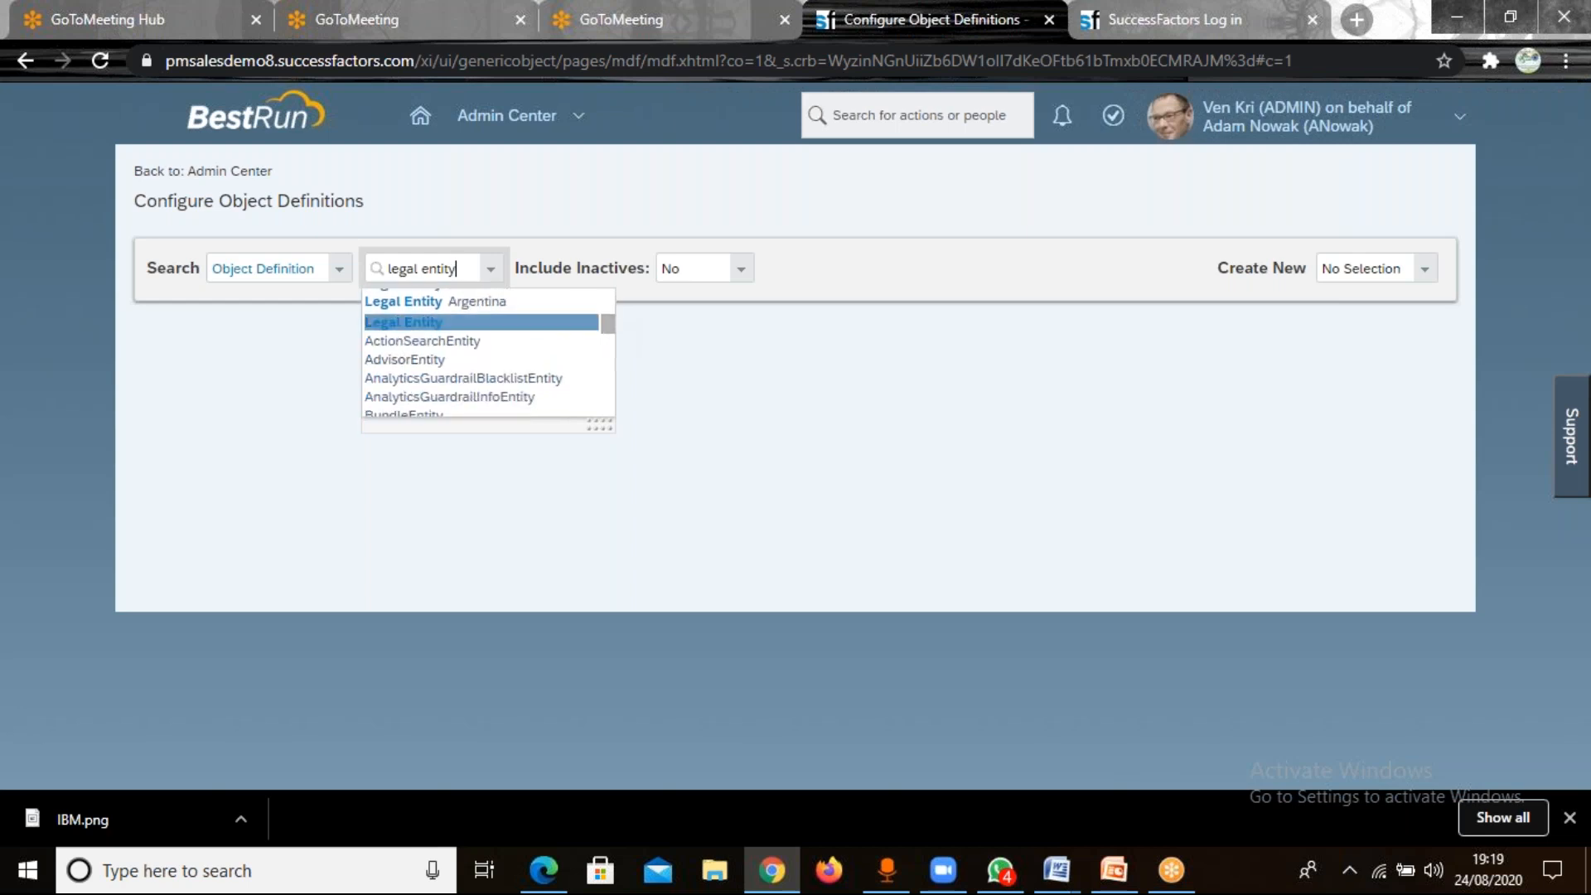
{"action": "left_click", "coordinate": [403, 322]}
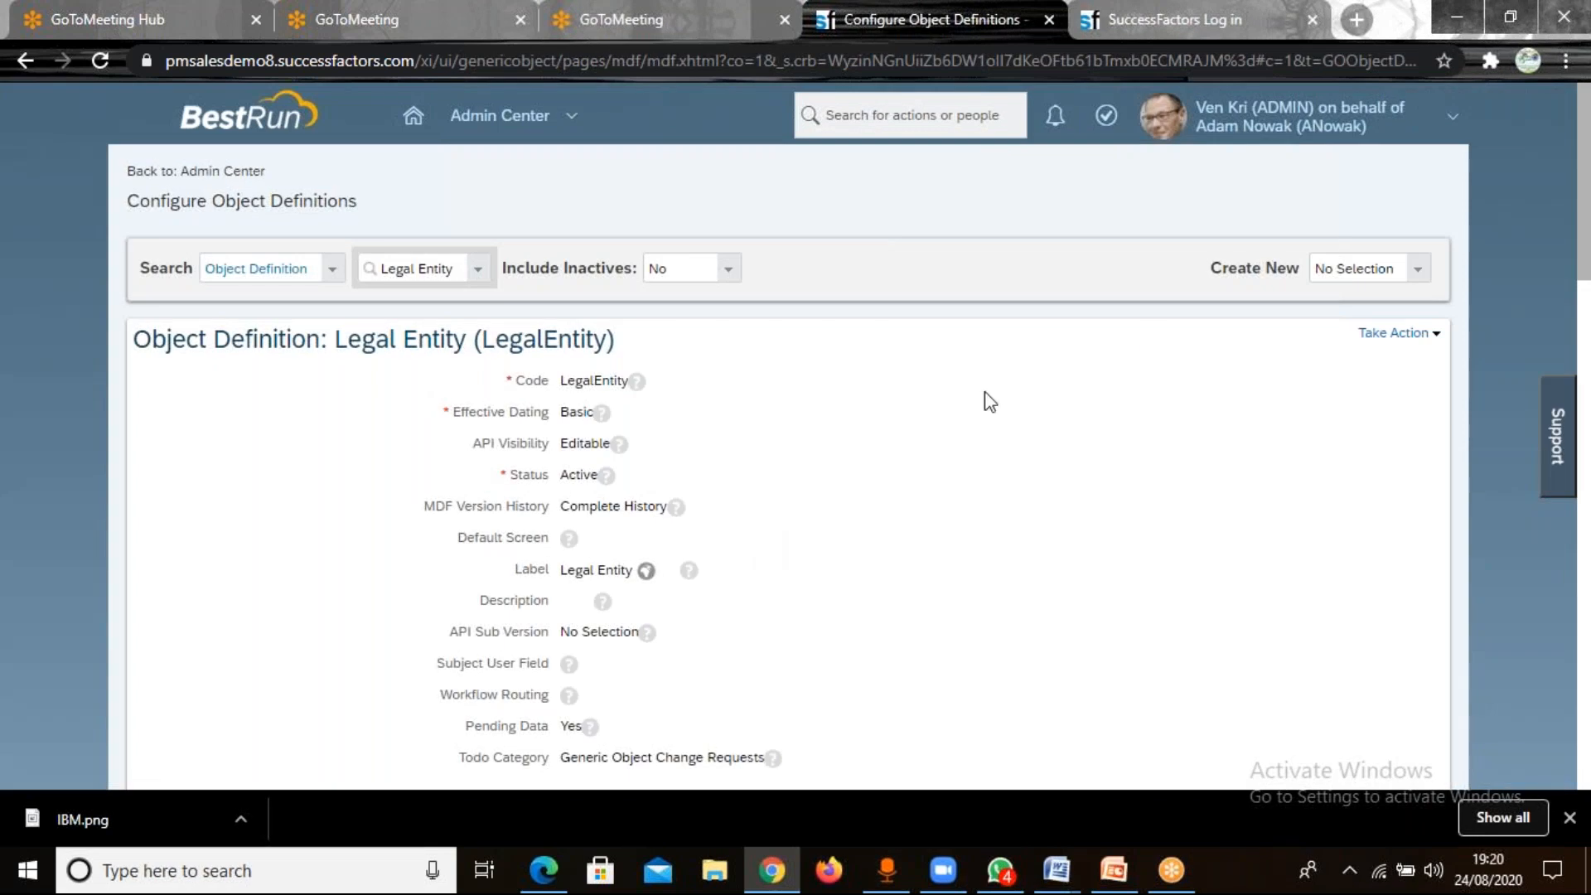
Open the Legal Entity object definition for editing with Make Correction.
{"action": "left_click", "coordinate": [1417, 335]}
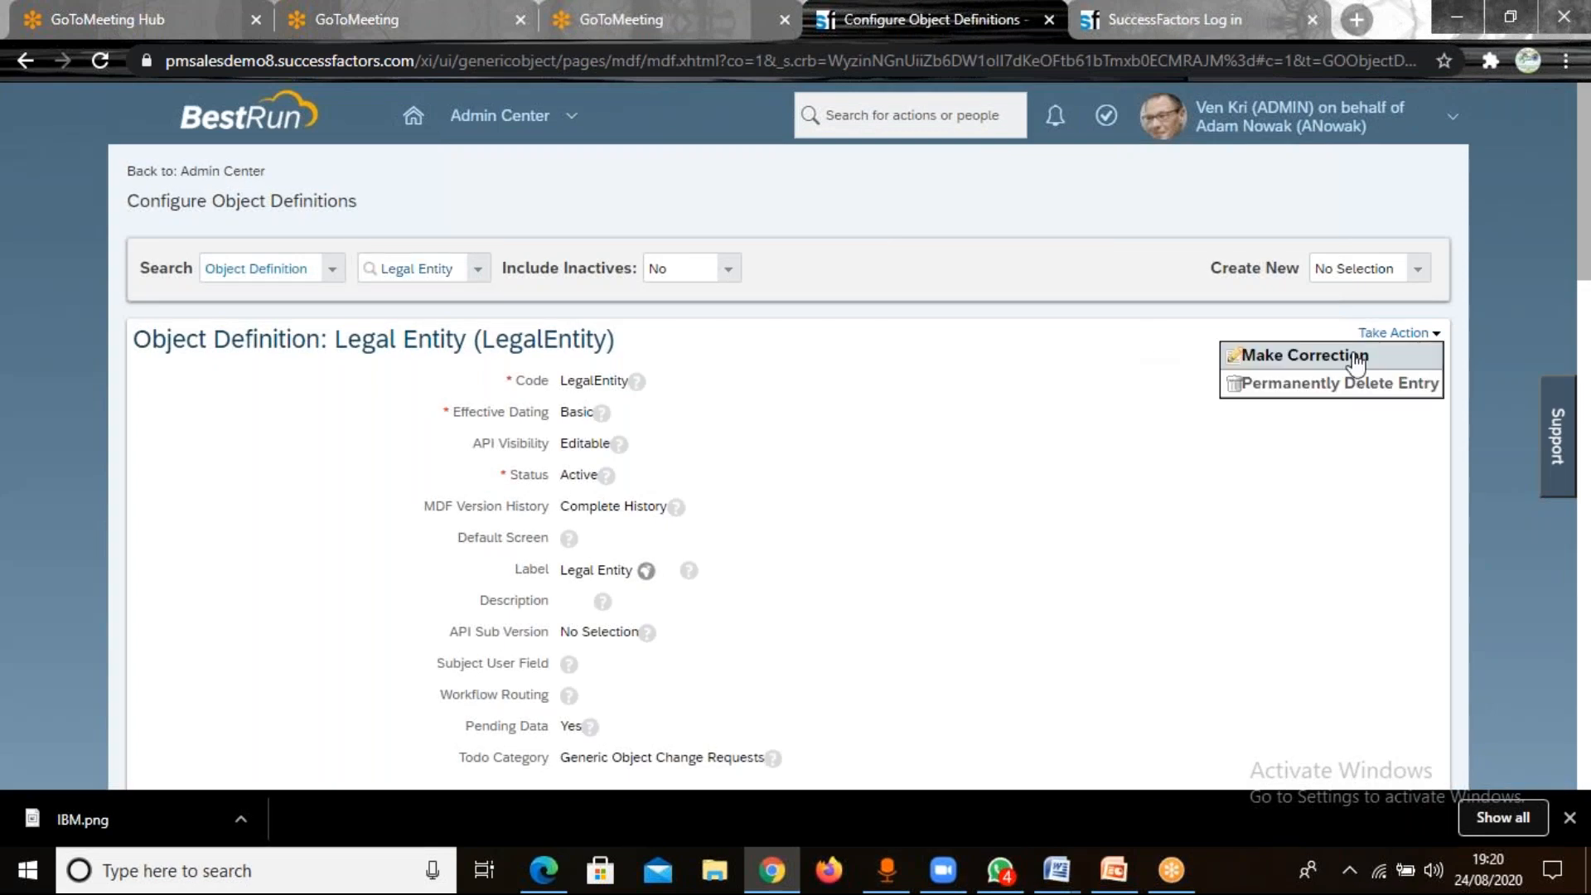
{"action": "left_click", "coordinate": [1385, 348]}
{"action": "left_click", "coordinate": [1383, 341]}
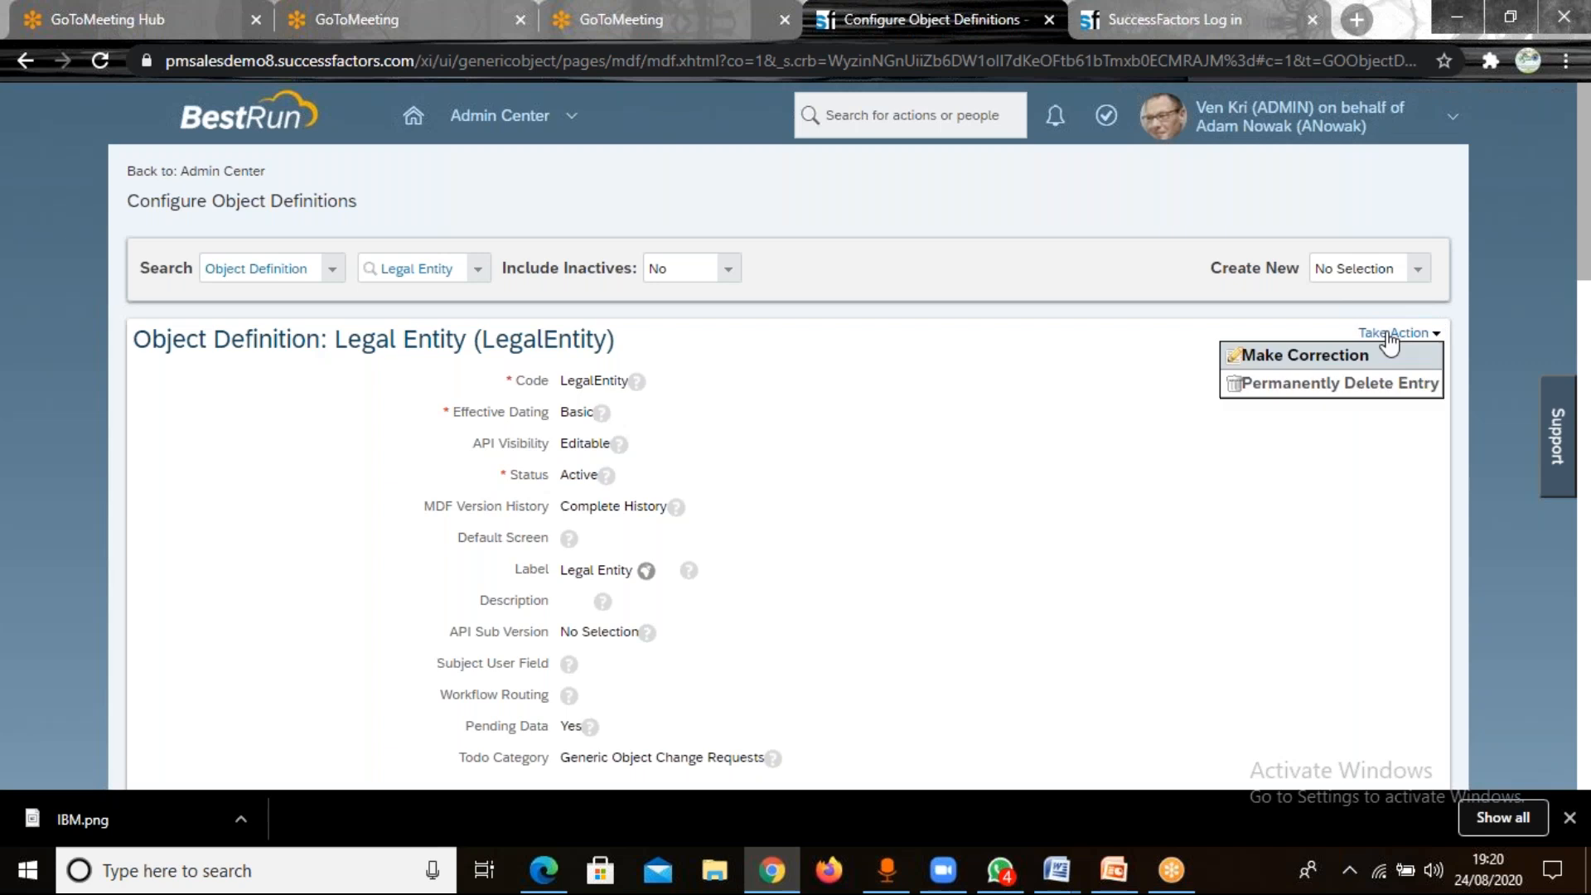
{"action": "left_click", "coordinate": [1341, 357]}
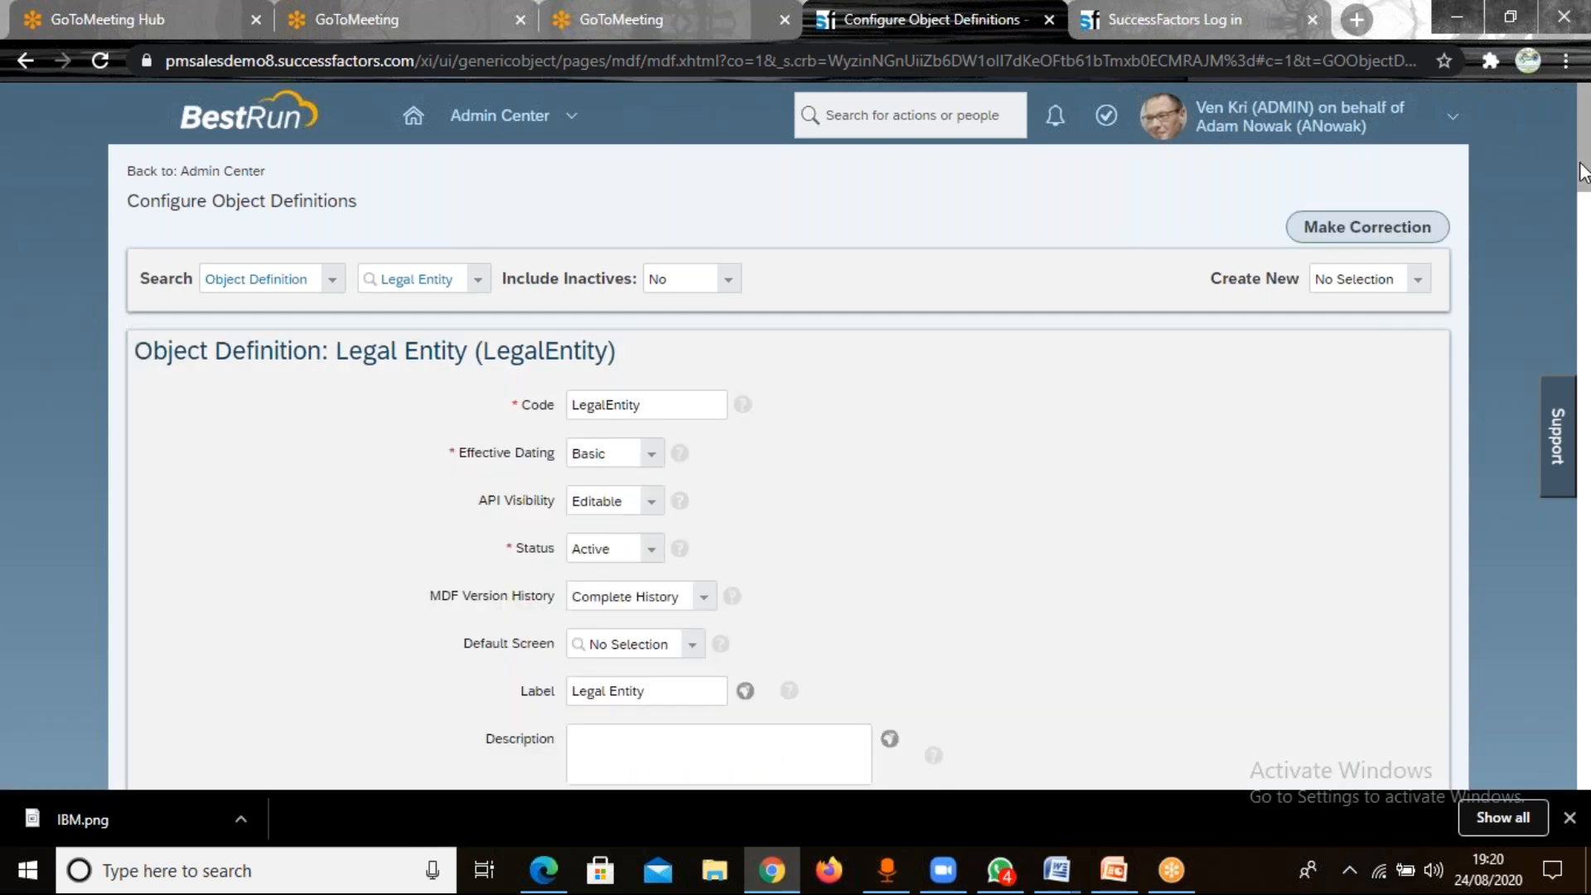
Add a custom field named cust_TATACustomField in the empty last row of the Legal Entity definition's fields.
{"action": "left_click_drag", "start_coordinate": [1583, 174], "coordinate": [1584, 548]}
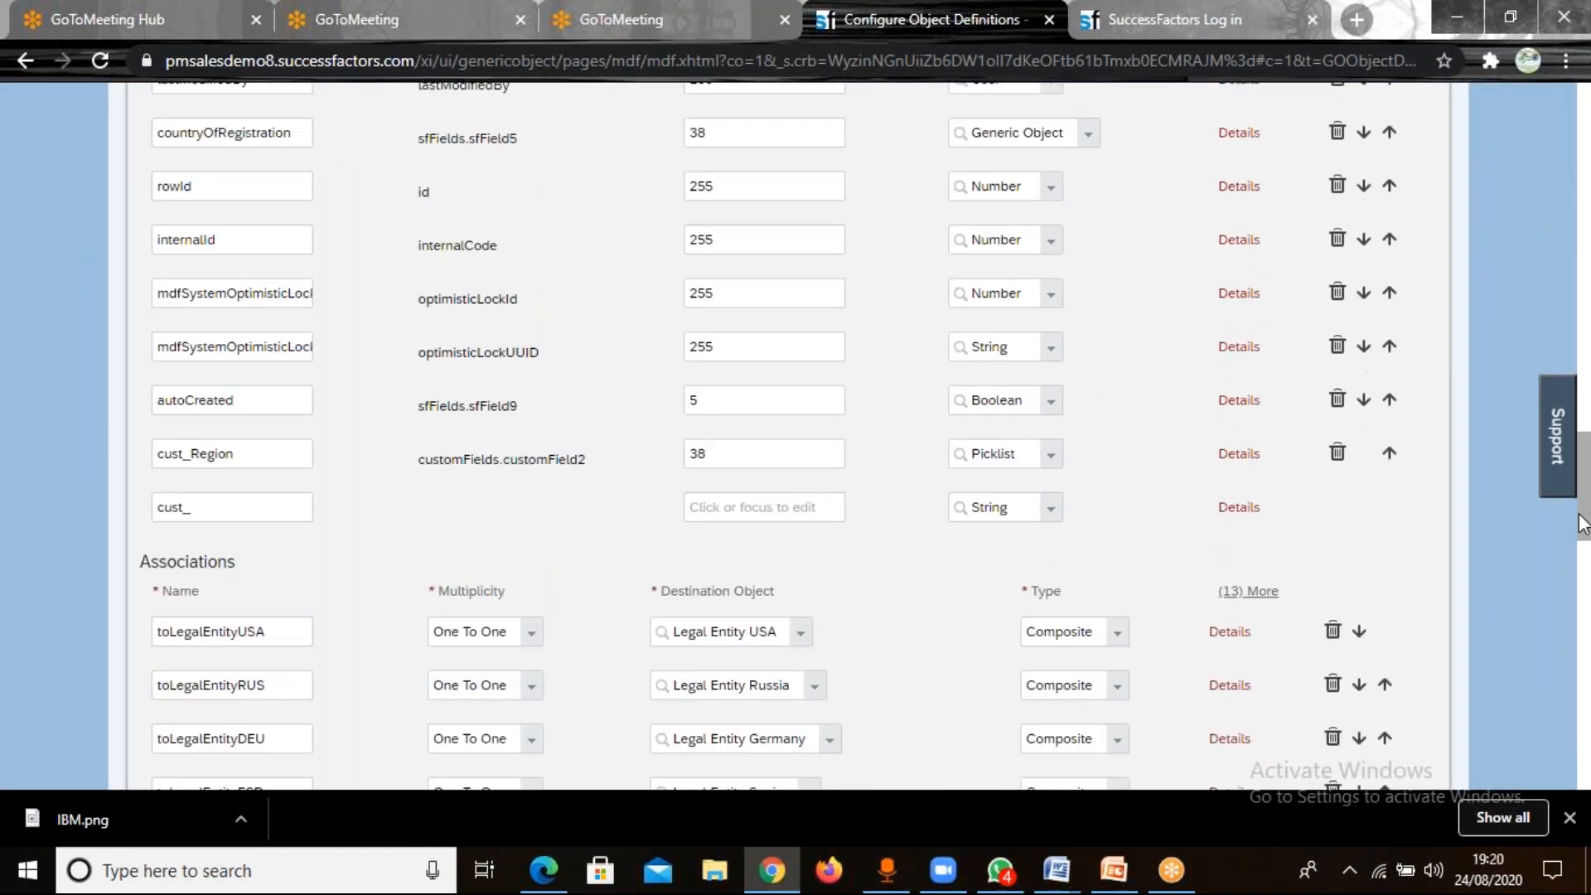
{"action": "left_click", "coordinate": [238, 508]}
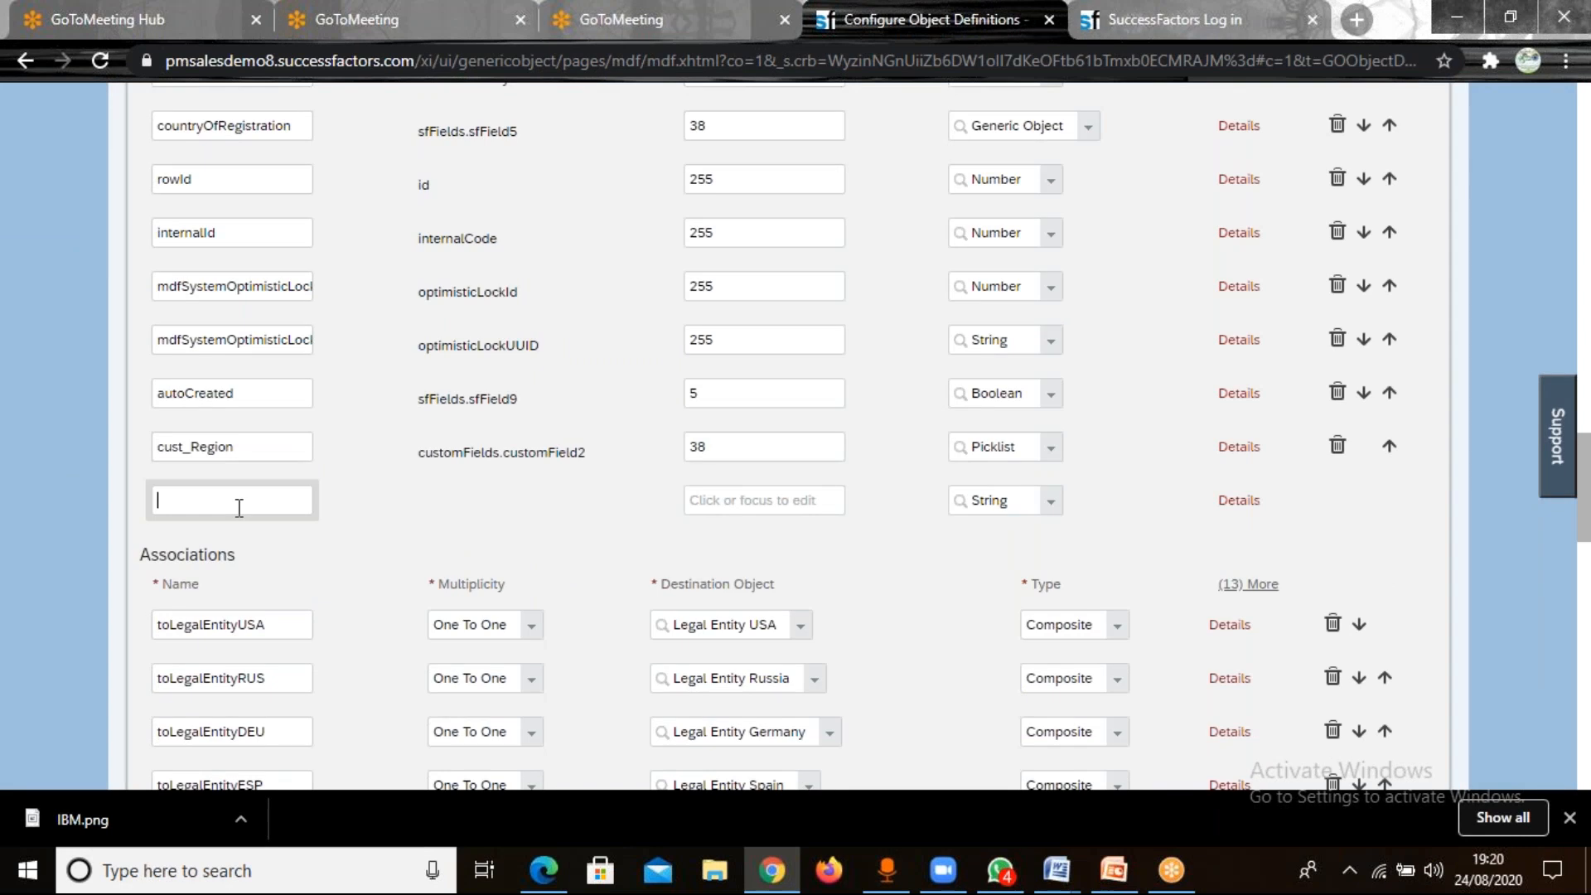
{"action": "type", "text": "TAT"}
{"action": "type", "text": "a"}
{"action": "type", "text": "A"}
{"action": "type", "text": "Cus"}
{"action": "type", "text": "tome"}
{"action": "type", "text": "Fiel"}
{"action": "type", "text": "d"}
Set the maximum length of cust_TATACustomField to 38 and save the Legal Entity object definition.
{"action": "left_click", "coordinate": [729, 503]}
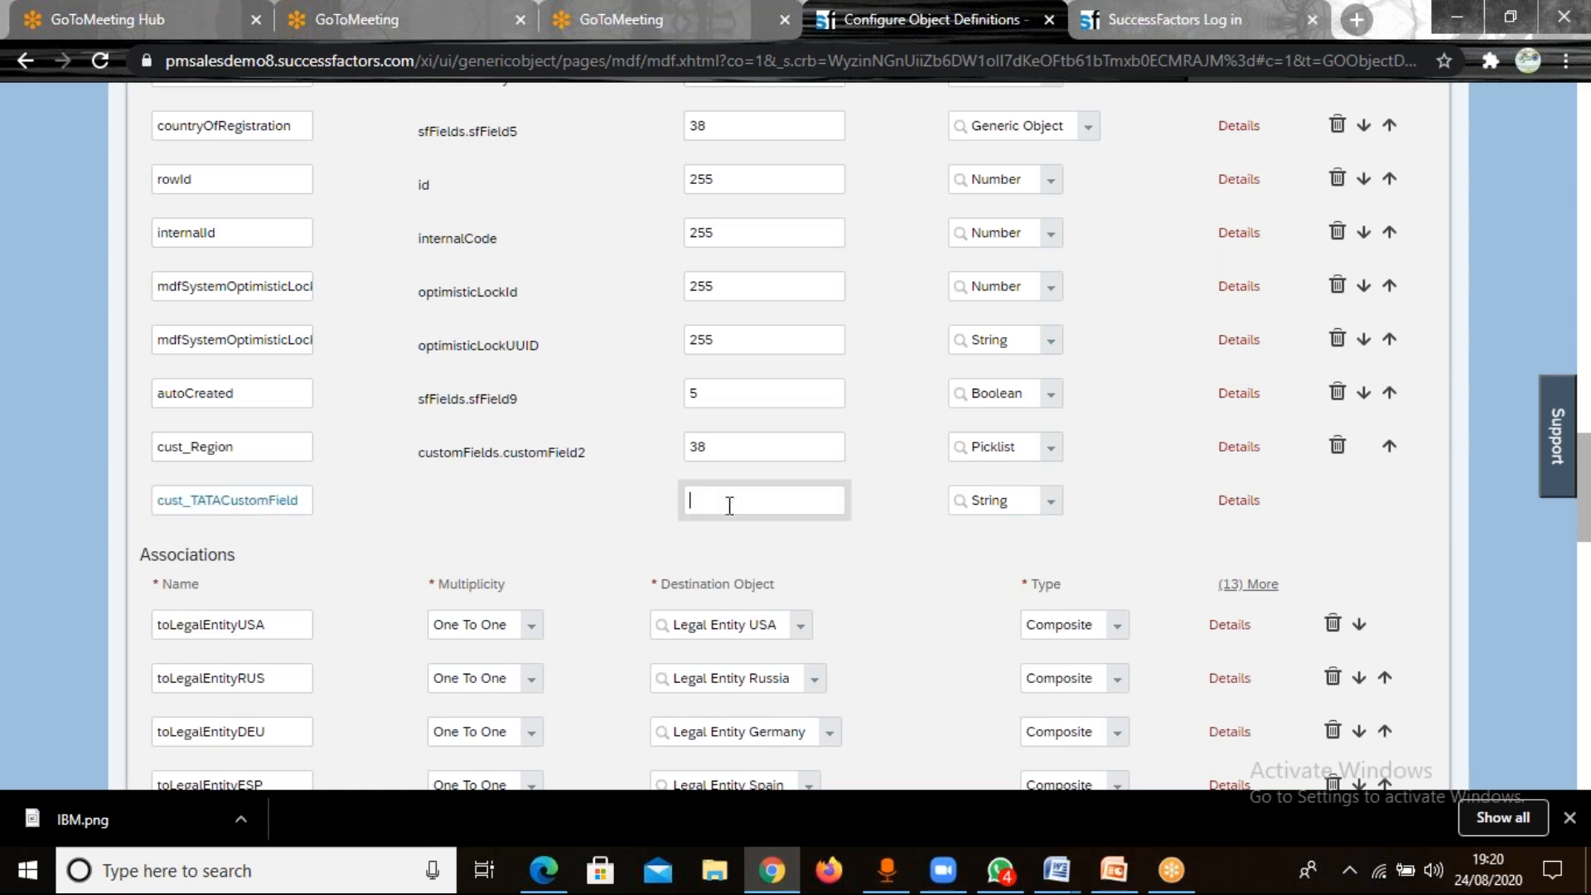
{"action": "type", "text": "39"}
{"action": "key", "text": "BackSpace"}
{"action": "type", "text": "8"}
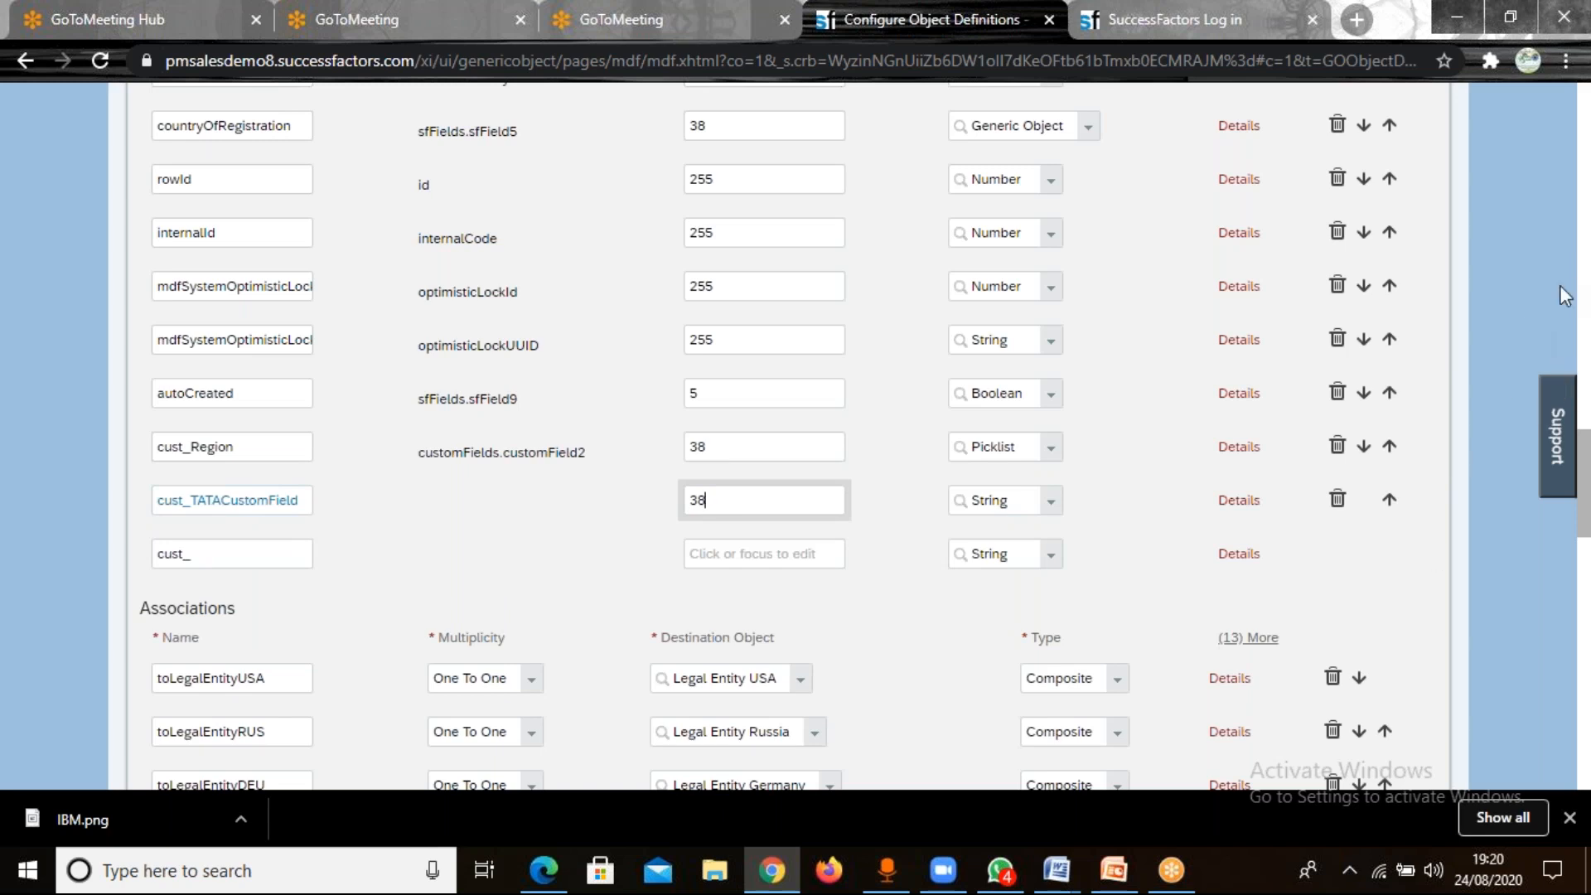
{"action": "double_click", "coordinate": [1352, 586]}
{"action": "scroll", "coordinate": [1352, 586], "scroll_direction": "down", "scroll_amount": 3}
{"action": "scroll", "coordinate": [1351, 586], "scroll_direction": "down", "scroll_amount": 15}
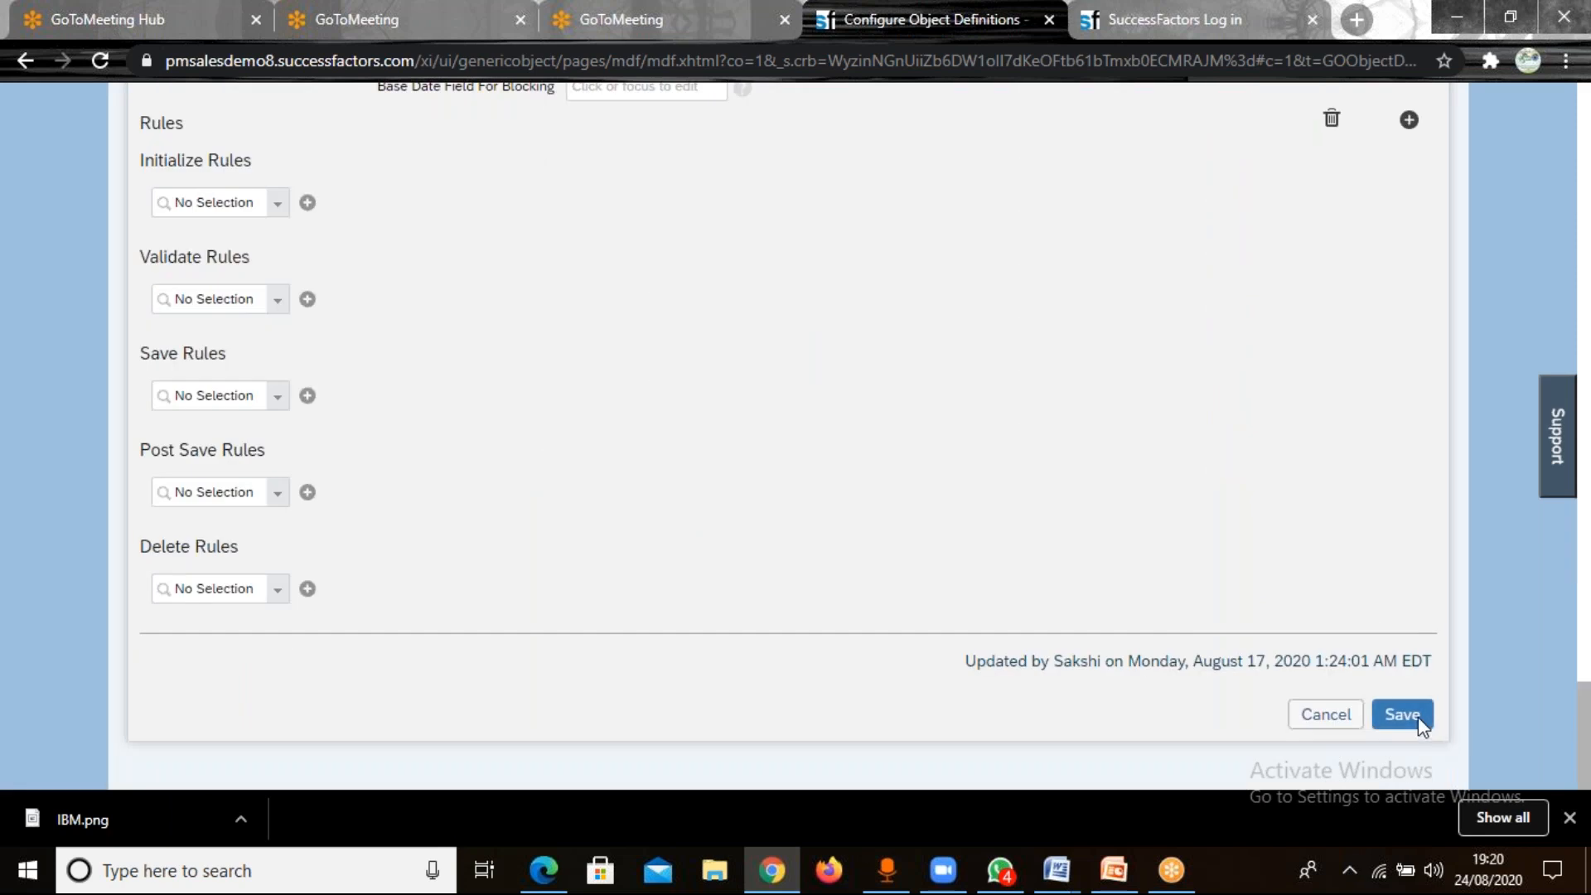
{"action": "left_click", "coordinate": [1419, 722]}
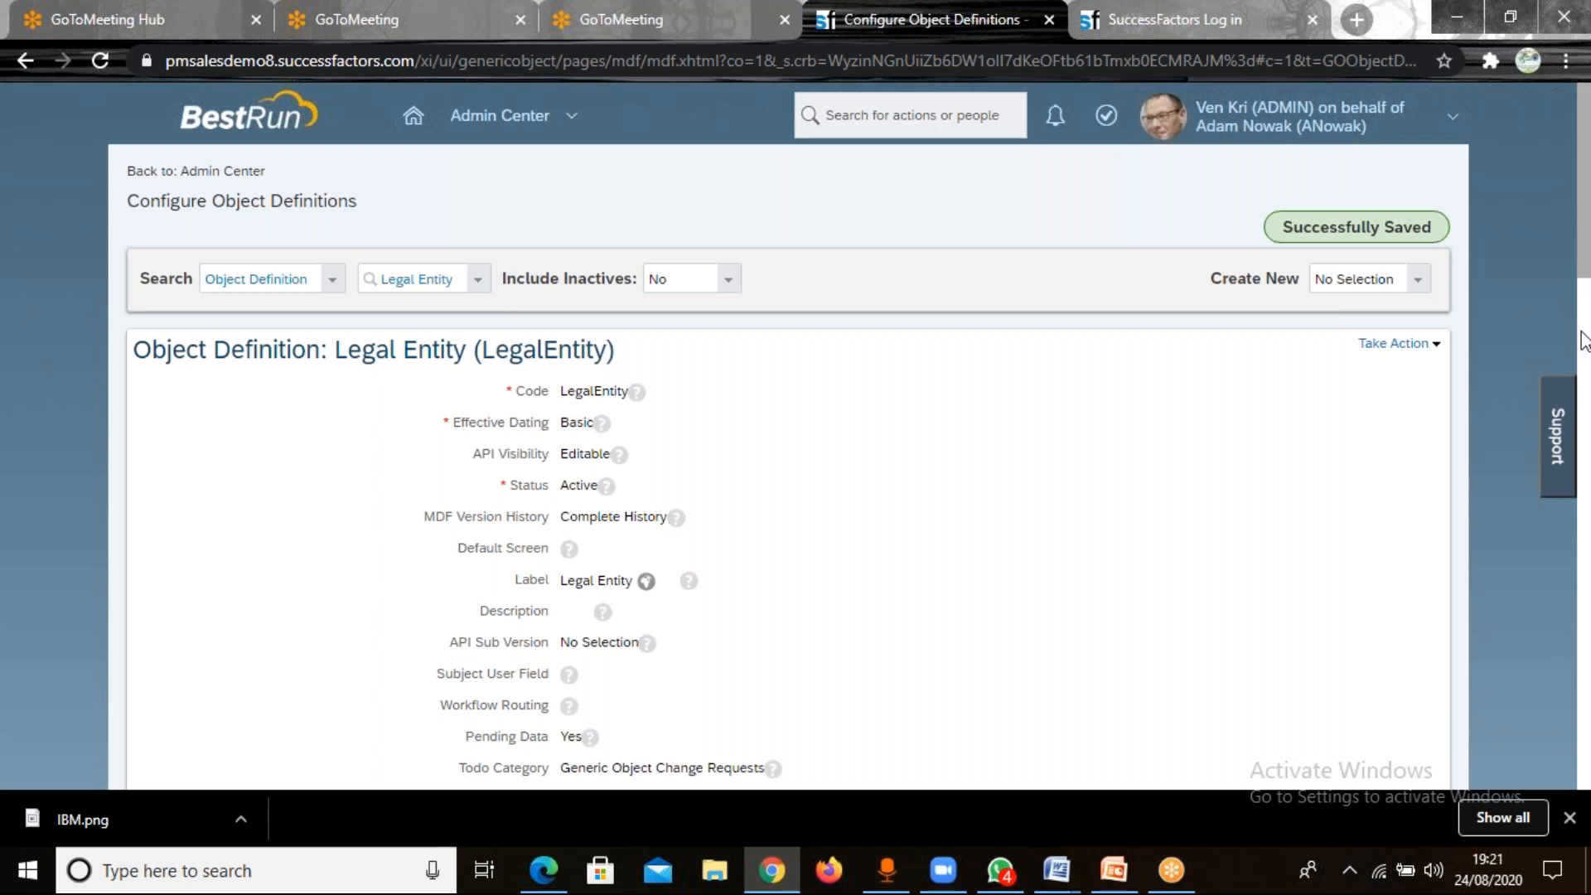
Review the details of the cust_TATACustomField field in the saved Legal Entity definition, then close them.
{"action": "scroll", "coordinate": [1568, 509], "scroll_direction": "down", "scroll_amount": 9}
{"action": "scroll", "coordinate": [1568, 590], "scroll_direction": "down", "scroll_amount": 5}
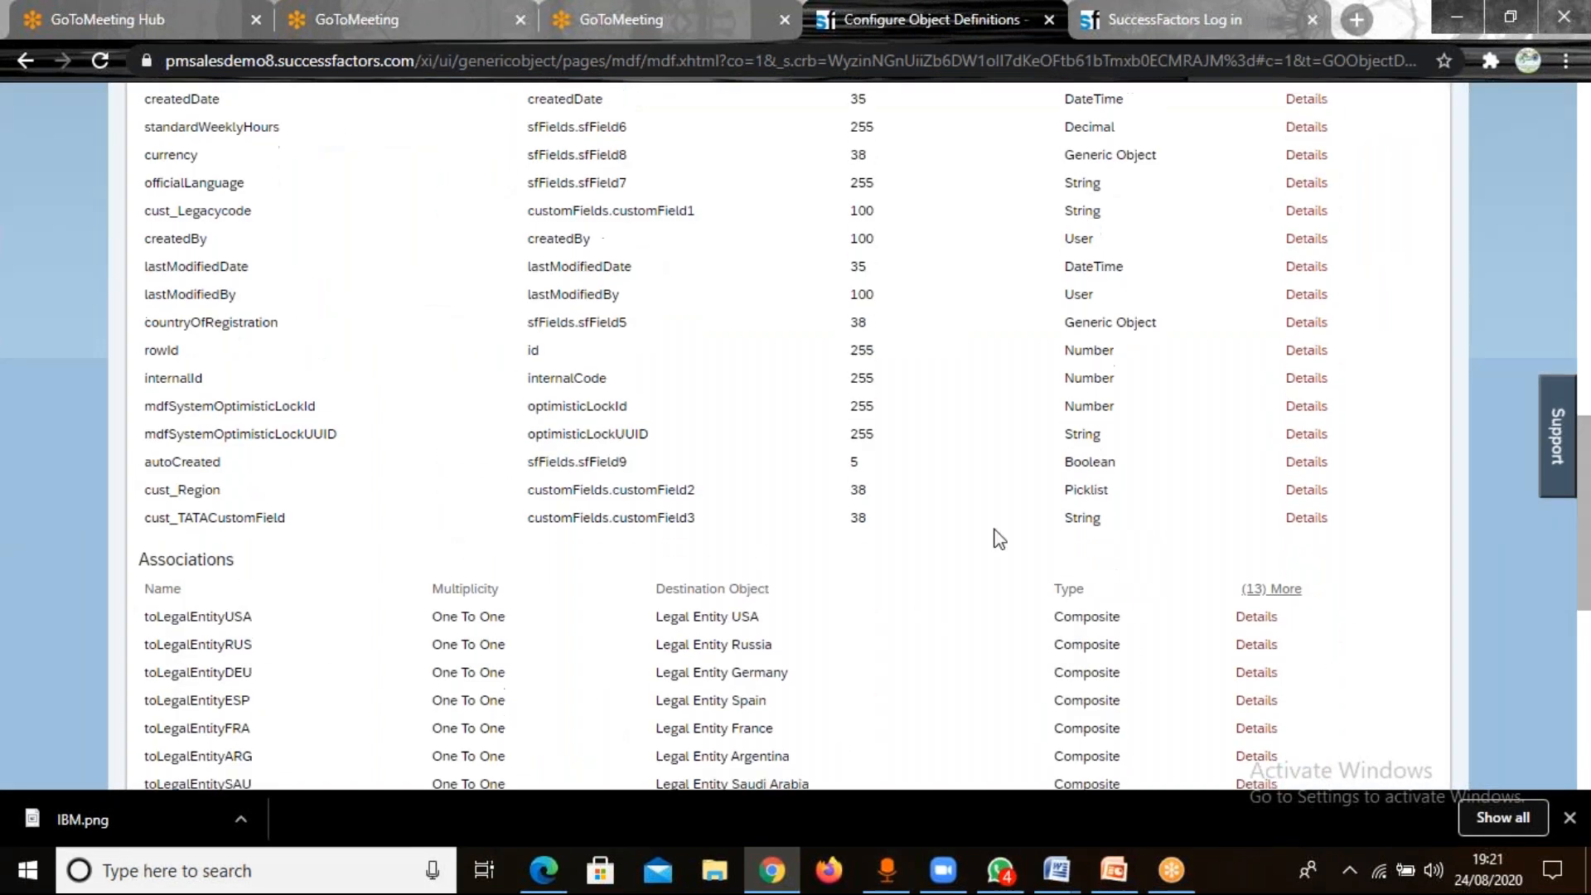
{"action": "left_click", "coordinate": [1307, 519]}
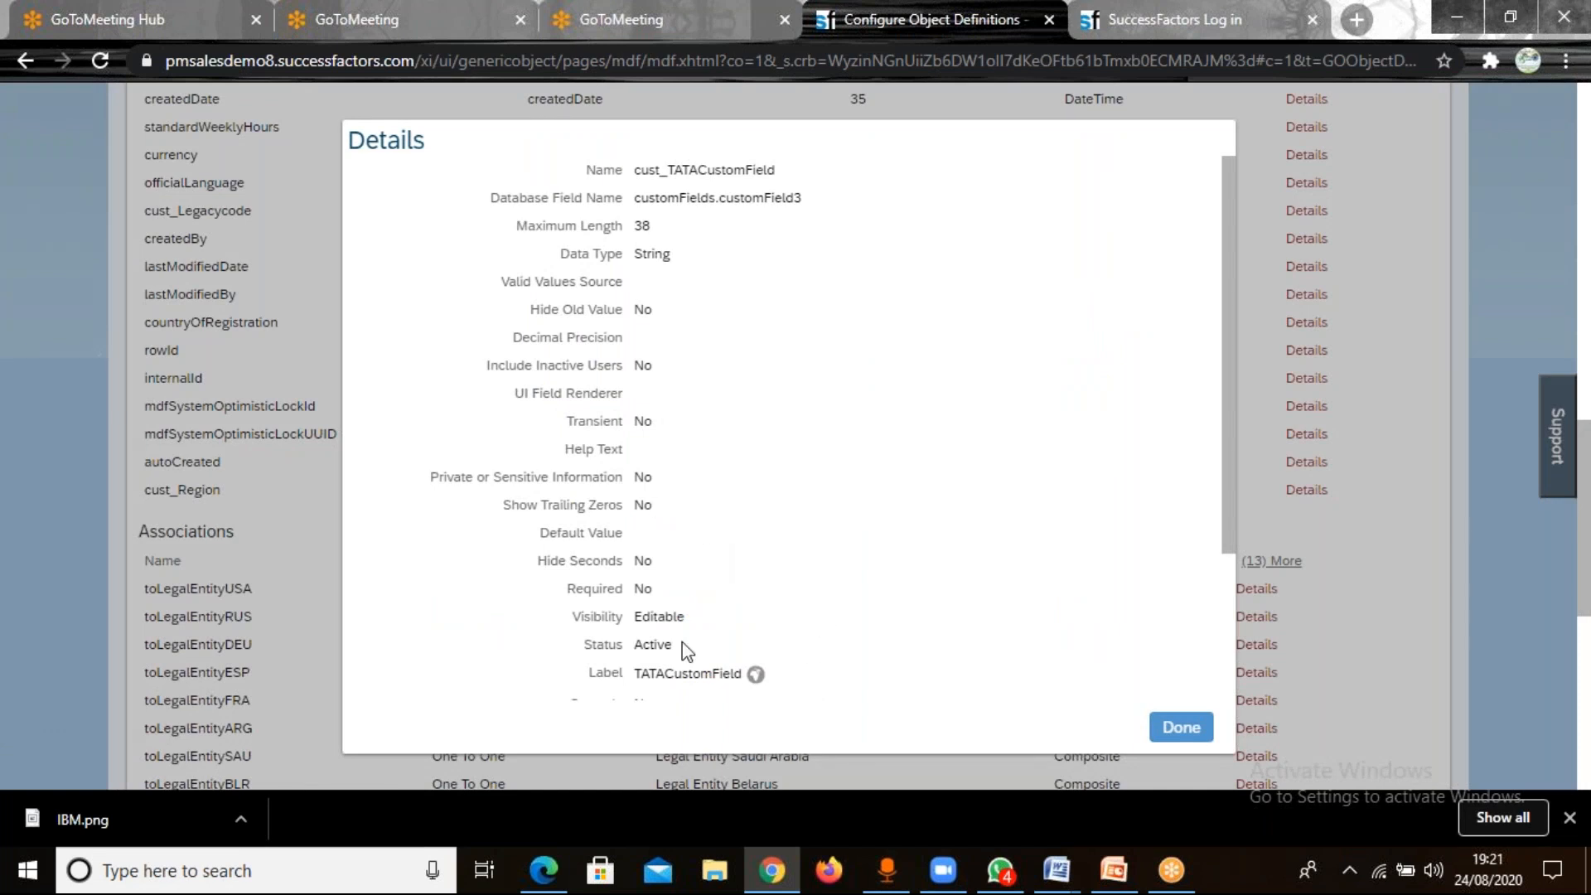
{"action": "left_click", "coordinate": [1176, 726]}
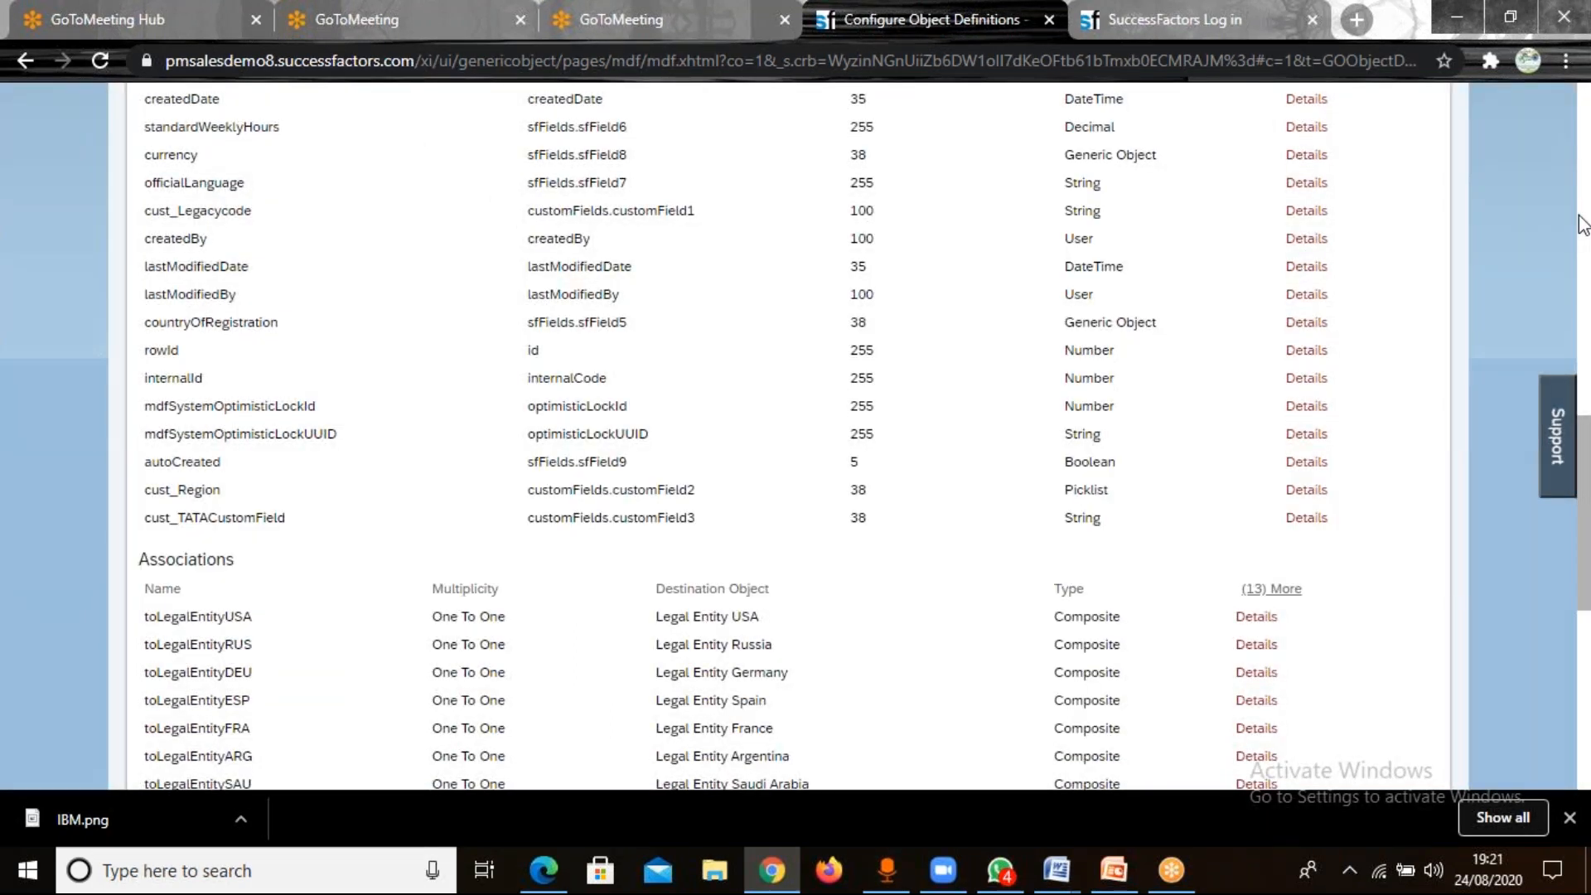
Search the actions for "manage data" and return to Manage Data from the object definition.
{"action": "scroll", "coordinate": [1583, 224], "scroll_direction": "up", "scroll_amount": 6}
{"action": "scroll", "coordinate": [1583, 224], "scroll_direction": "up", "scroll_amount": 8}
{"action": "left_click", "coordinate": [909, 112]}
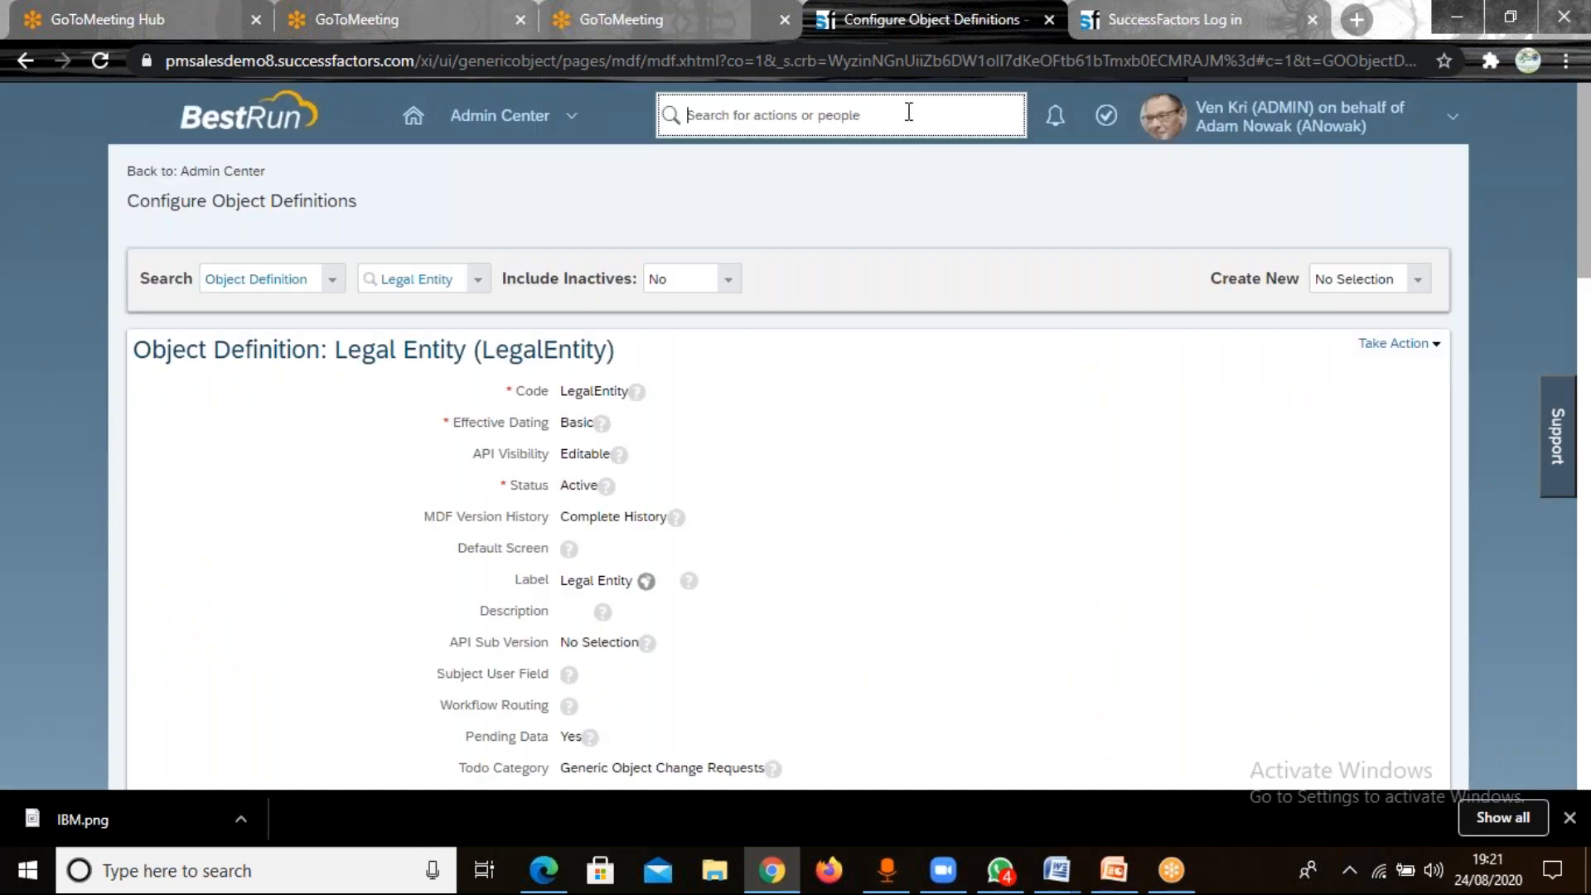
{"action": "type", "text": "manage data"}
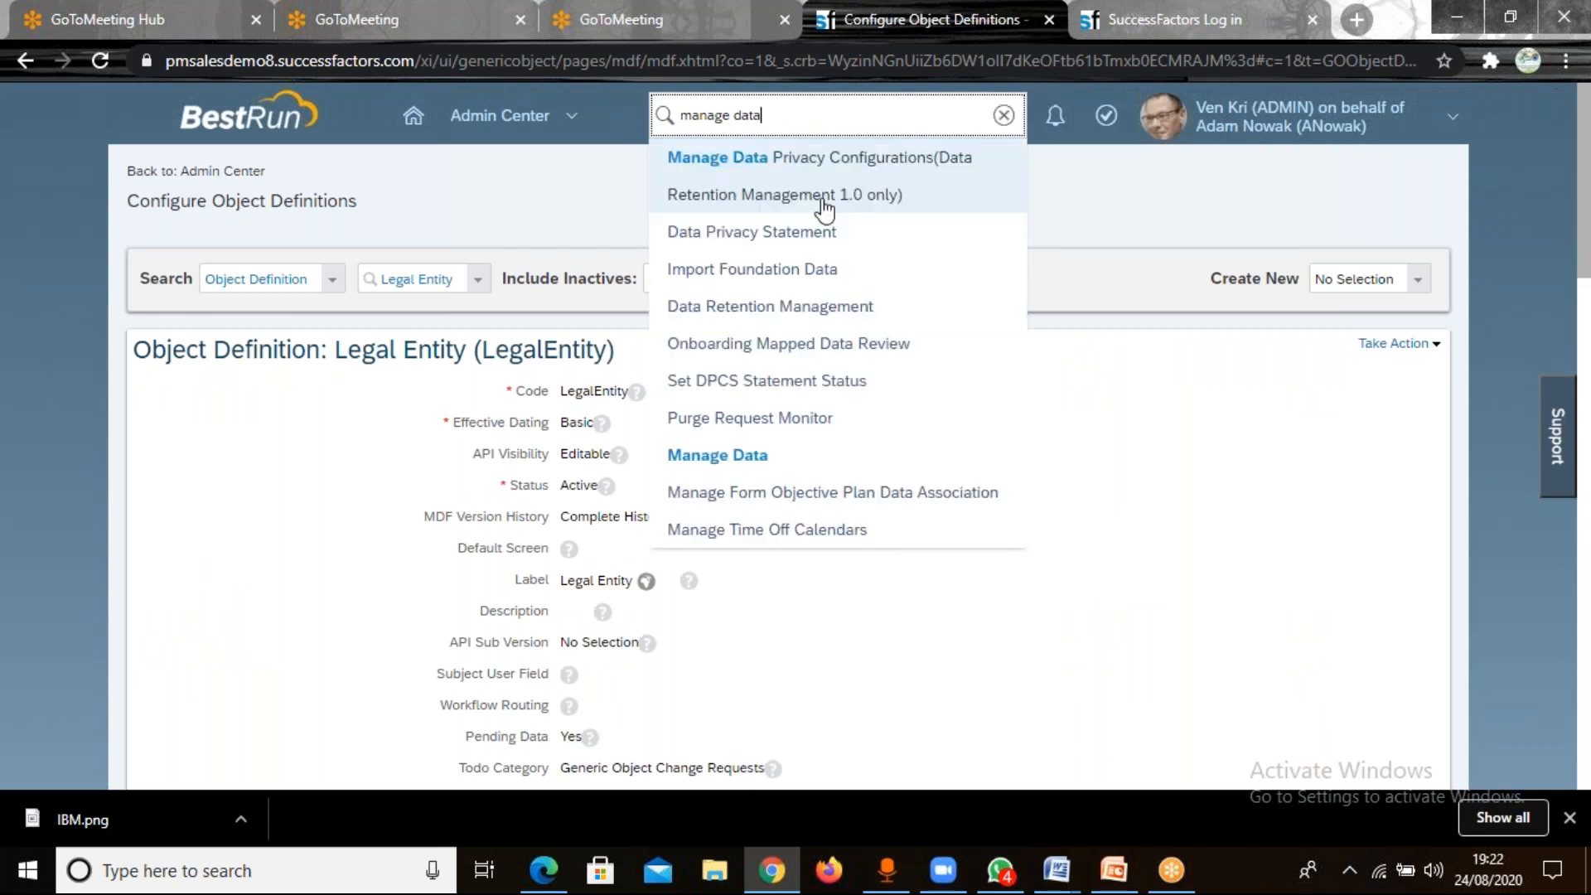
{"action": "left_click", "coordinate": [750, 456]}
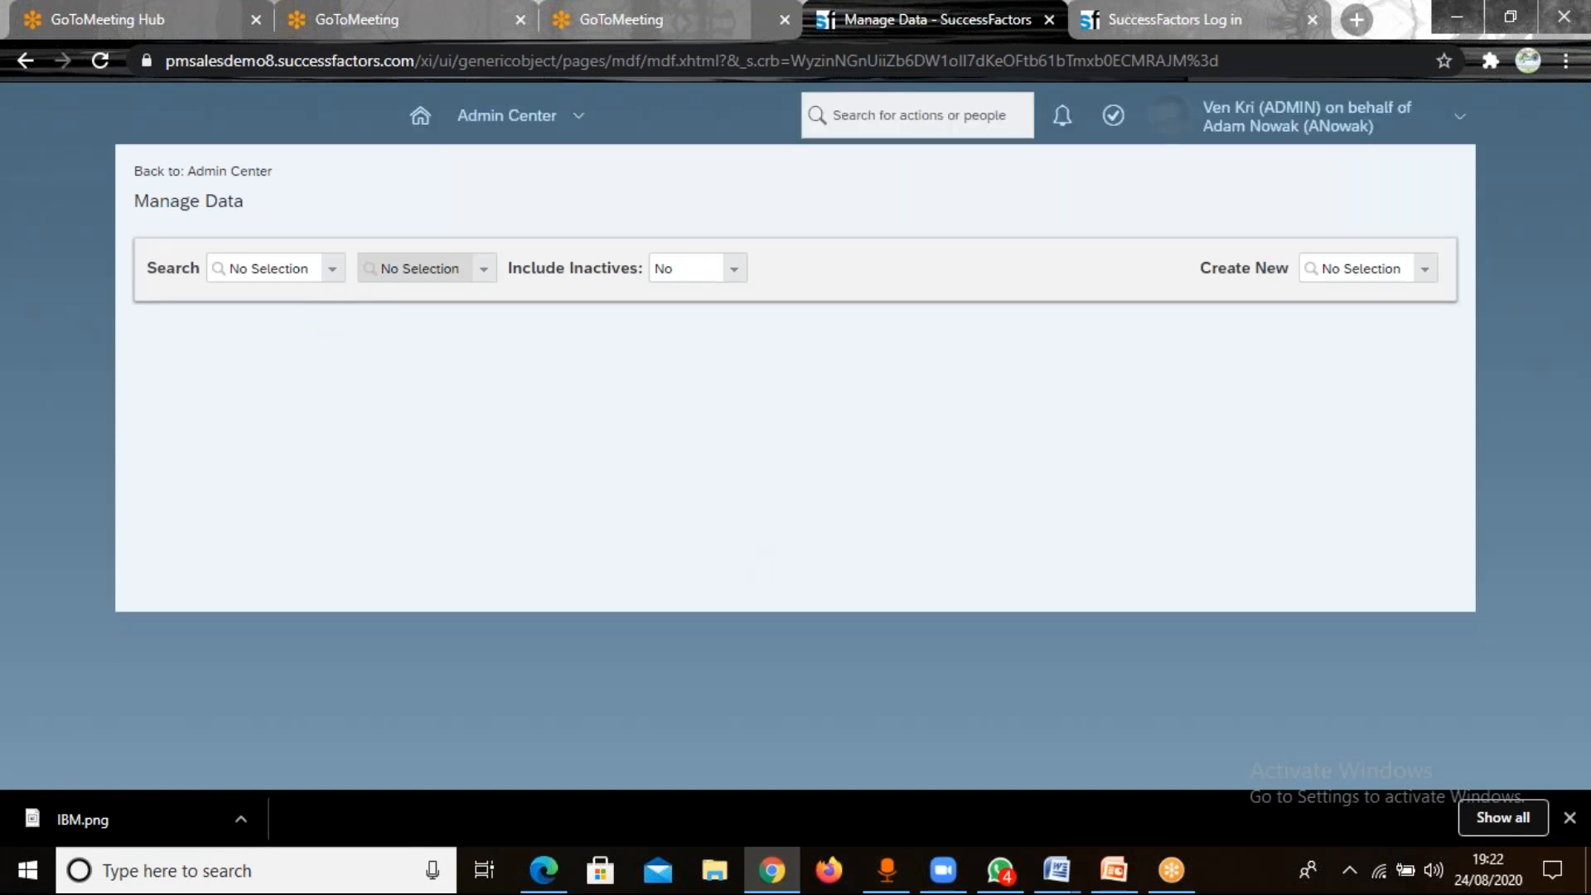
Search the object types available for creation for "legal" and start a new Legal Entity record.
{"action": "left_click", "coordinate": [1341, 265]}
{"action": "type", "text": "legal"}
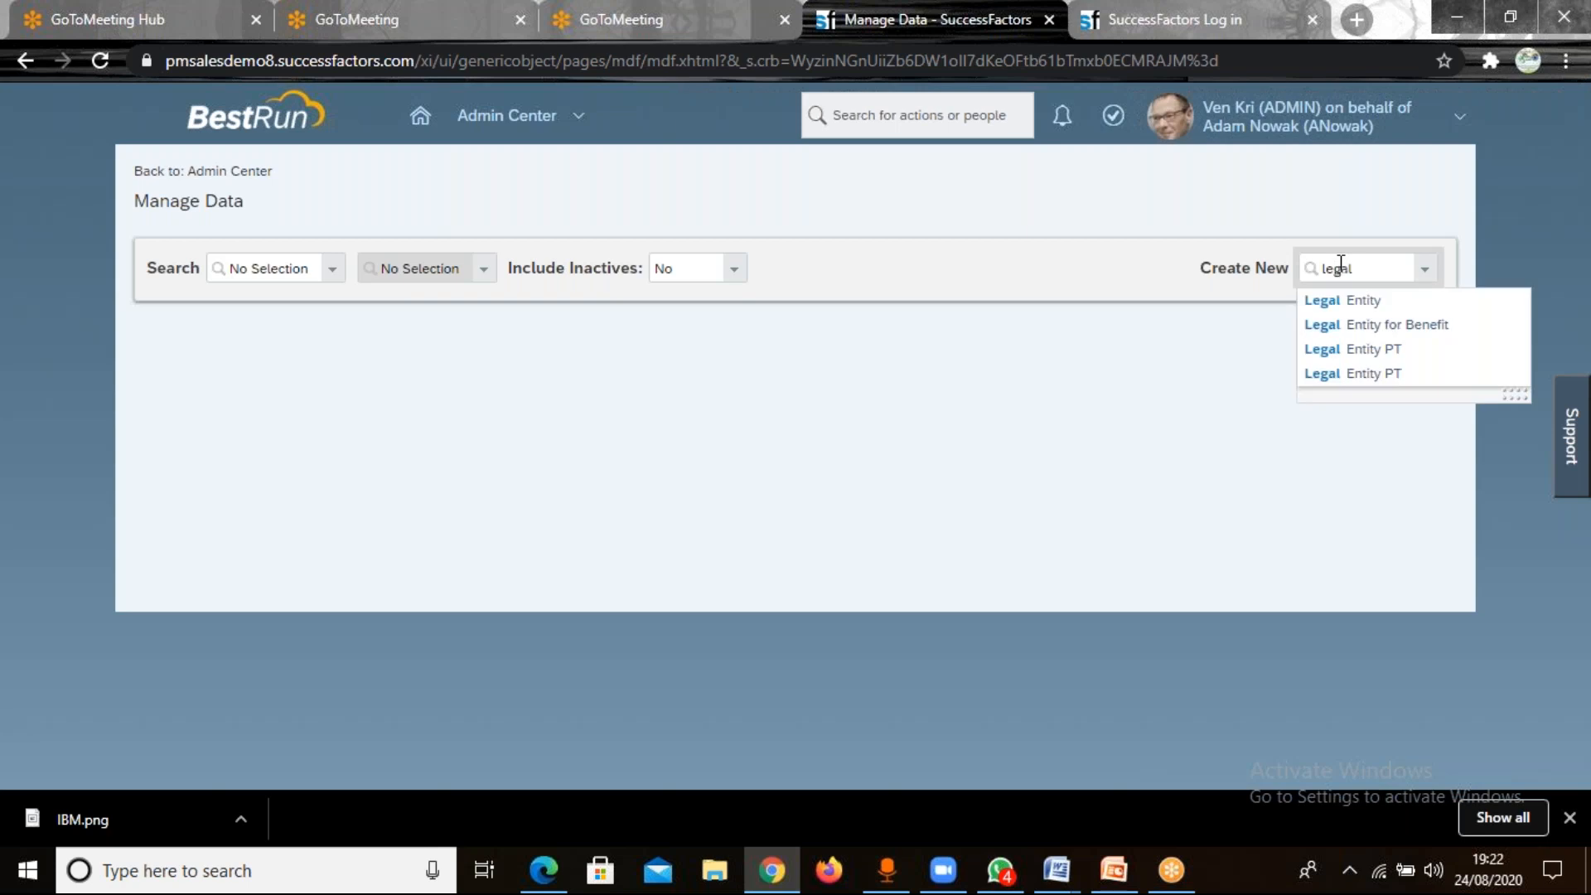
{"action": "double_click", "coordinate": [1341, 267]}
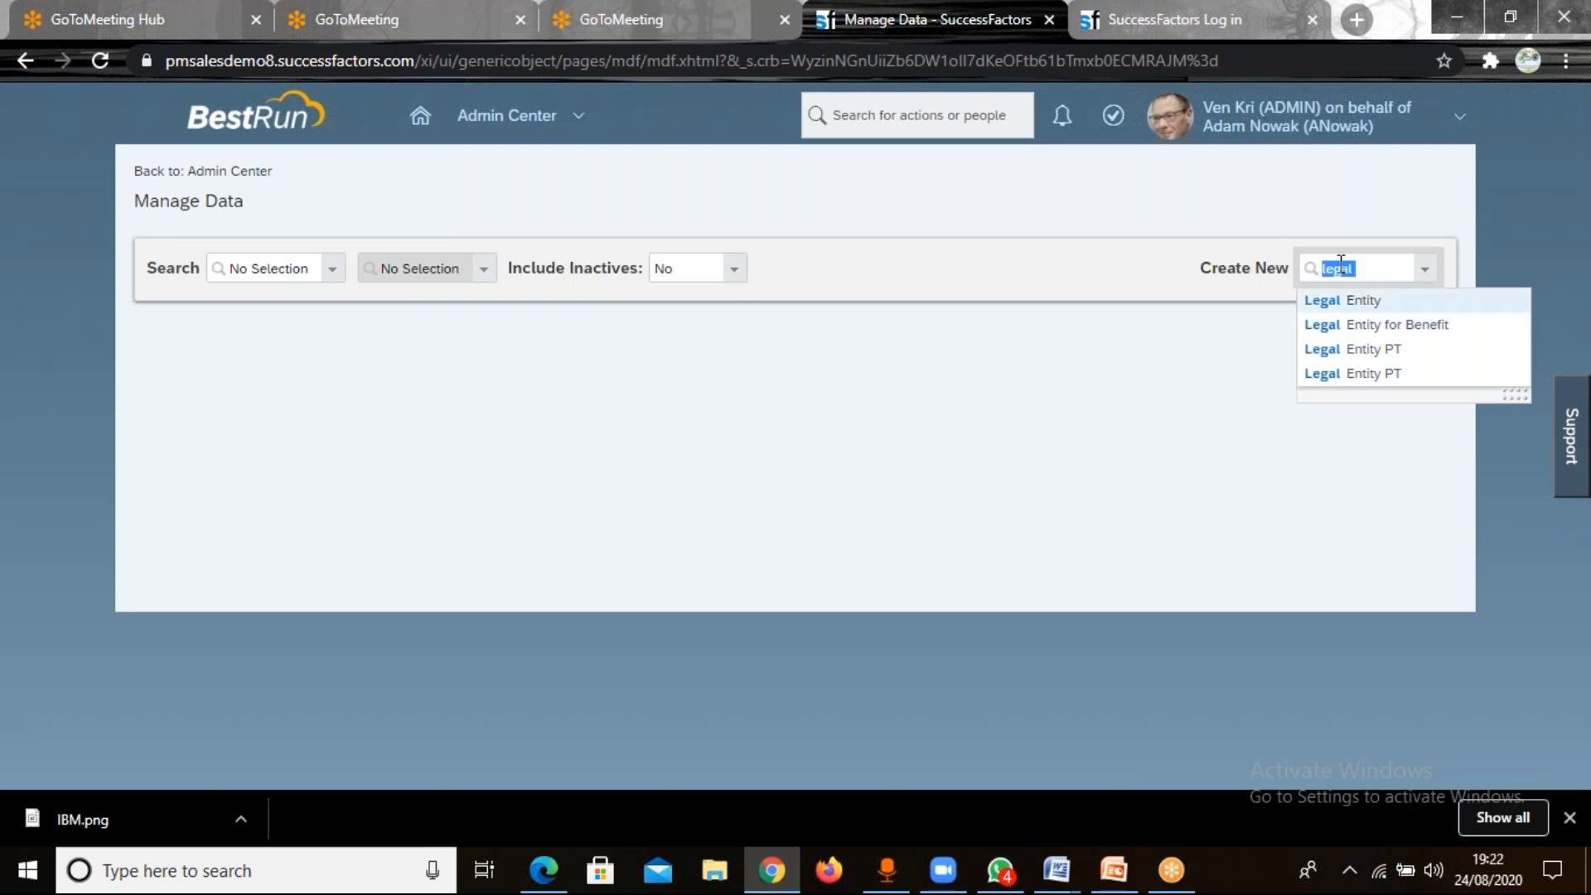
{"action": "left_click", "coordinate": [1343, 300]}
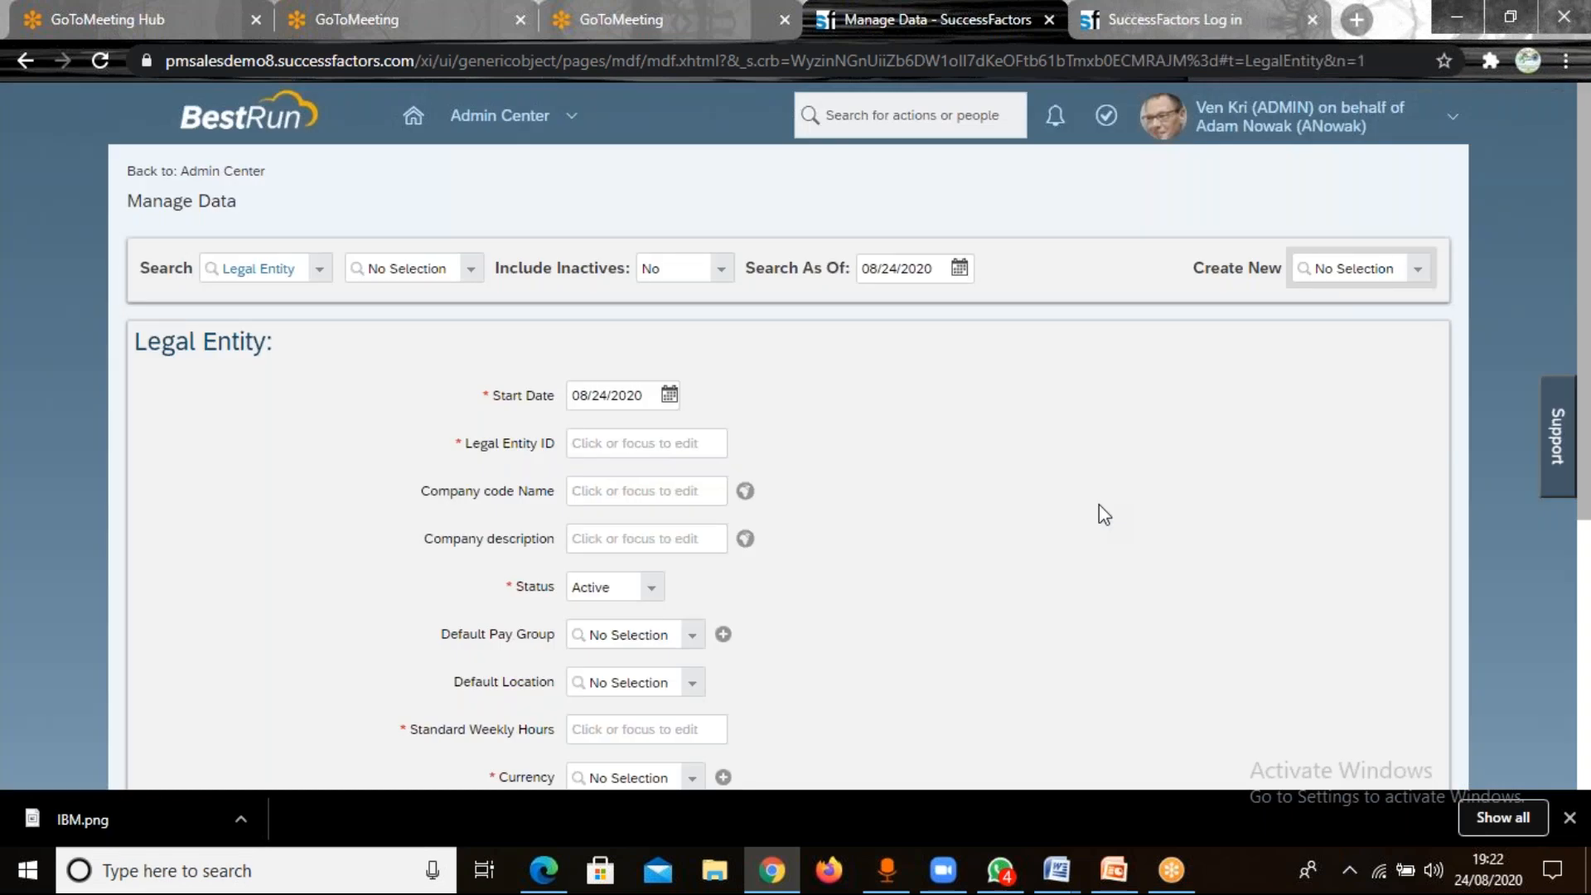
Check the new Legal Entity form for the TATACustomField entry among its fields.
{"action": "key", "text": "Down"}
{"action": "key", "text": "Down"}
{"action": "key", "text": "Down"}
{"action": "key", "text": "Down"}
{"action": "key", "text": "Down"}
{"action": "key", "text": "Escape"}
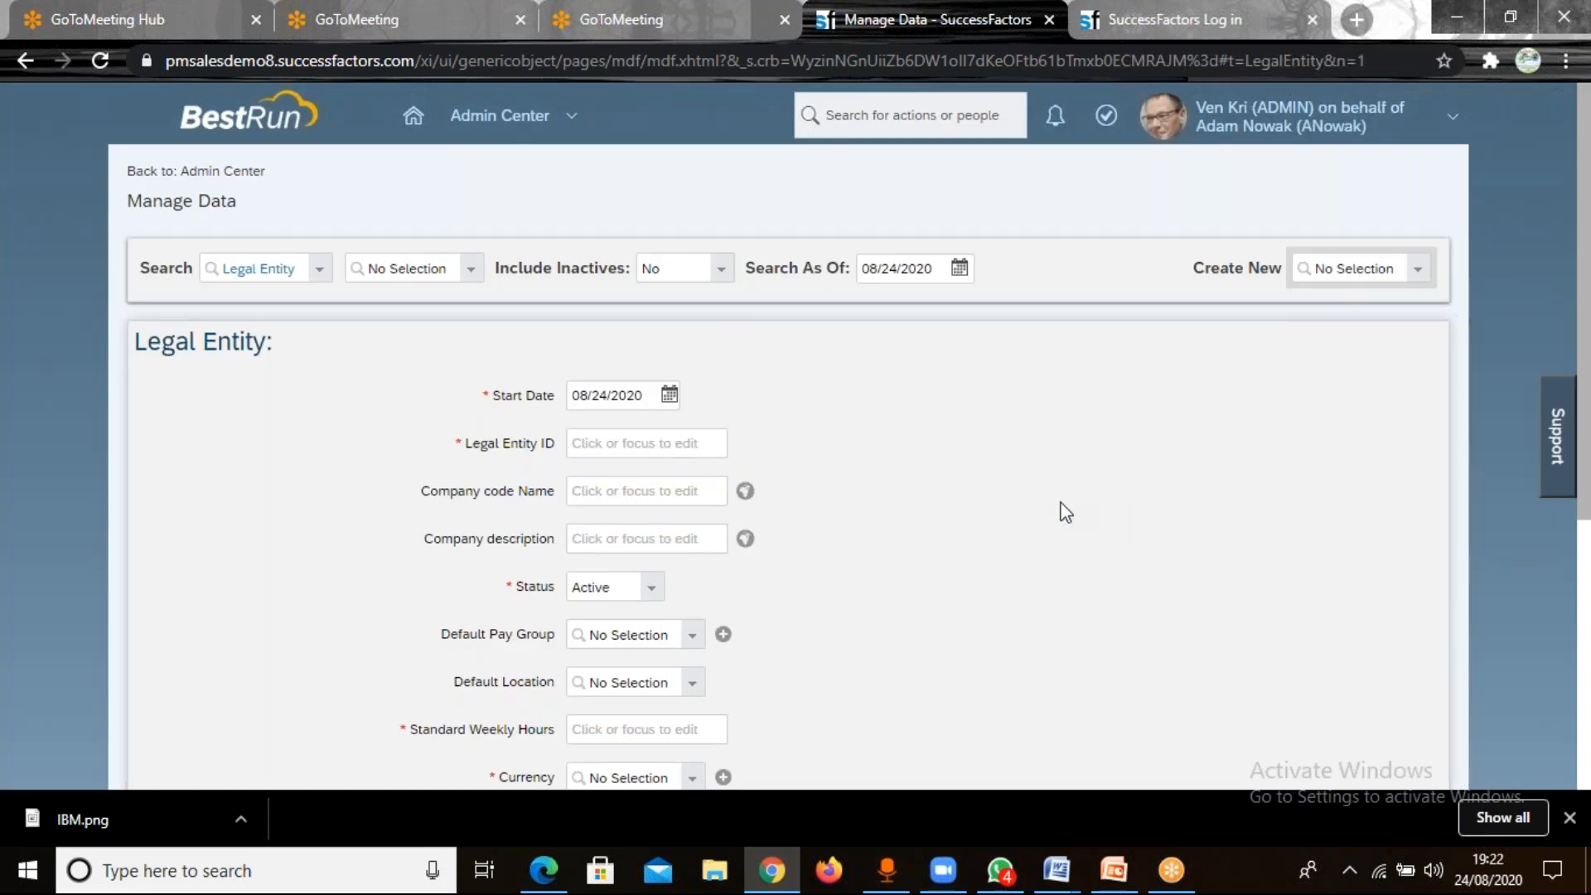
{"action": "scroll", "coordinate": [1065, 512], "scroll_direction": "down", "scroll_amount": 1}
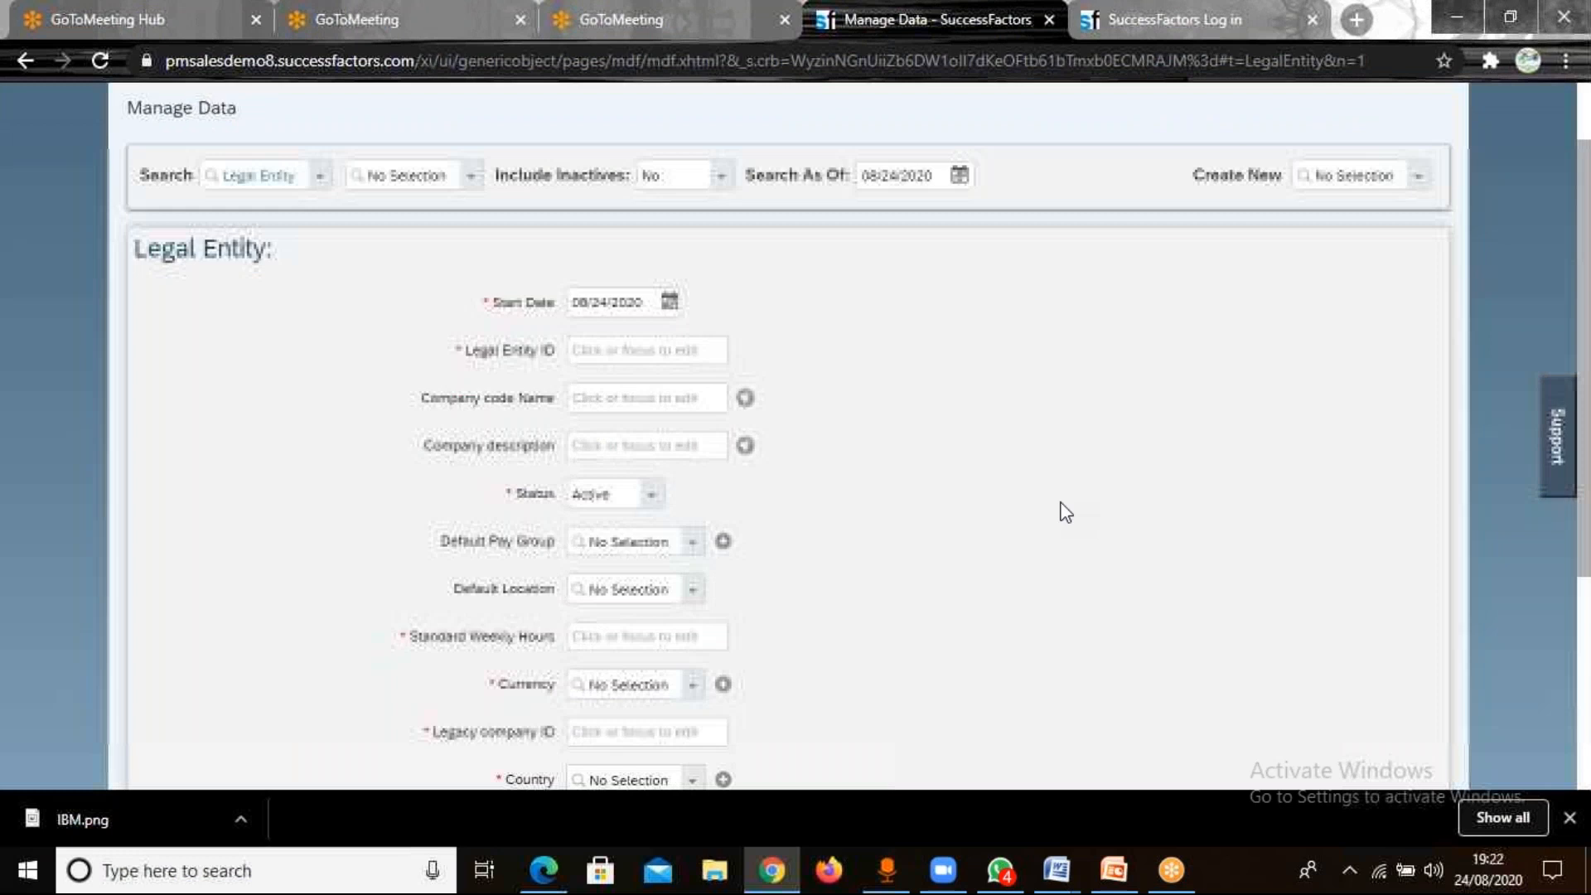
{"action": "scroll", "coordinate": [1065, 512], "scroll_direction": "down", "scroll_amount": 3}
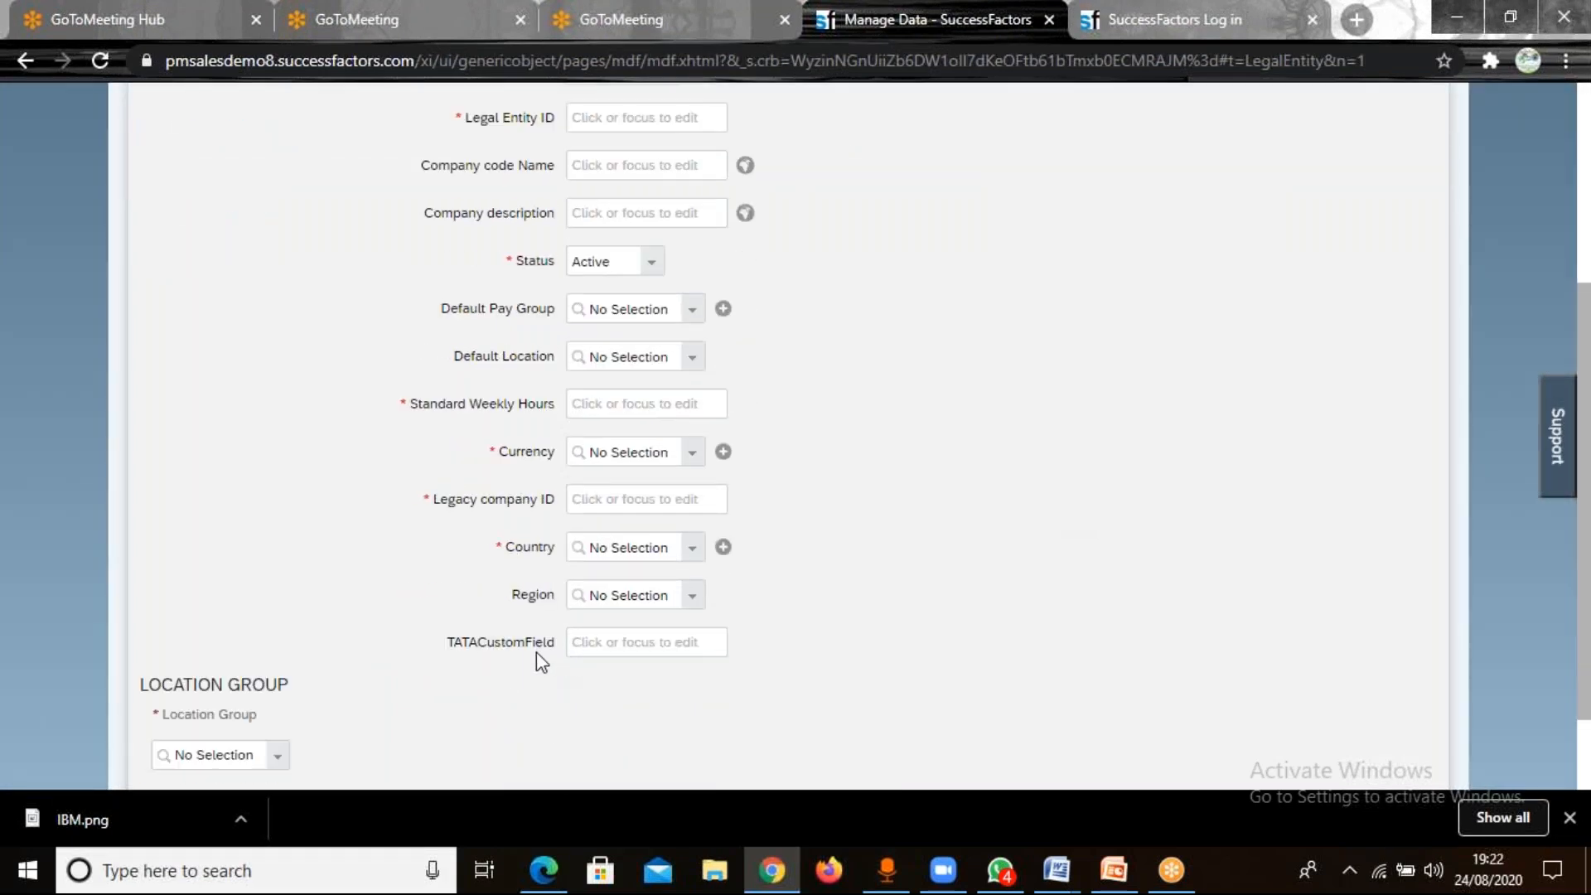
{"action": "left_click_drag", "start_coordinate": [453, 642], "coordinate": [555, 642]}
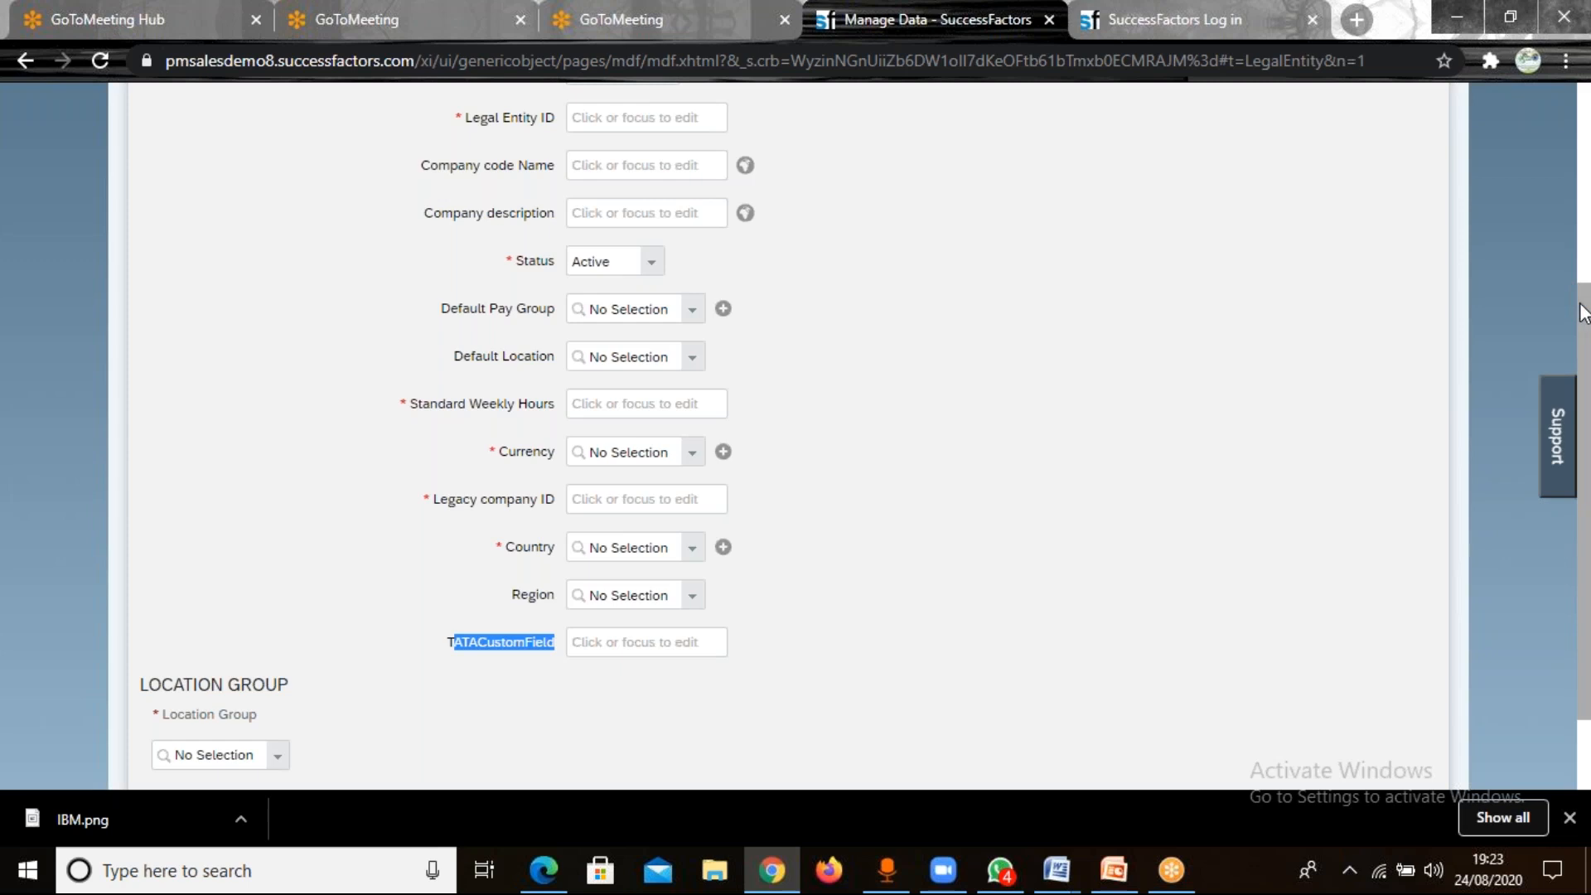
Search the object types that can be created in Manage Data for "locatio", then clear the search.
{"action": "scroll", "coordinate": [1583, 313], "scroll_direction": "up", "scroll_amount": 4}
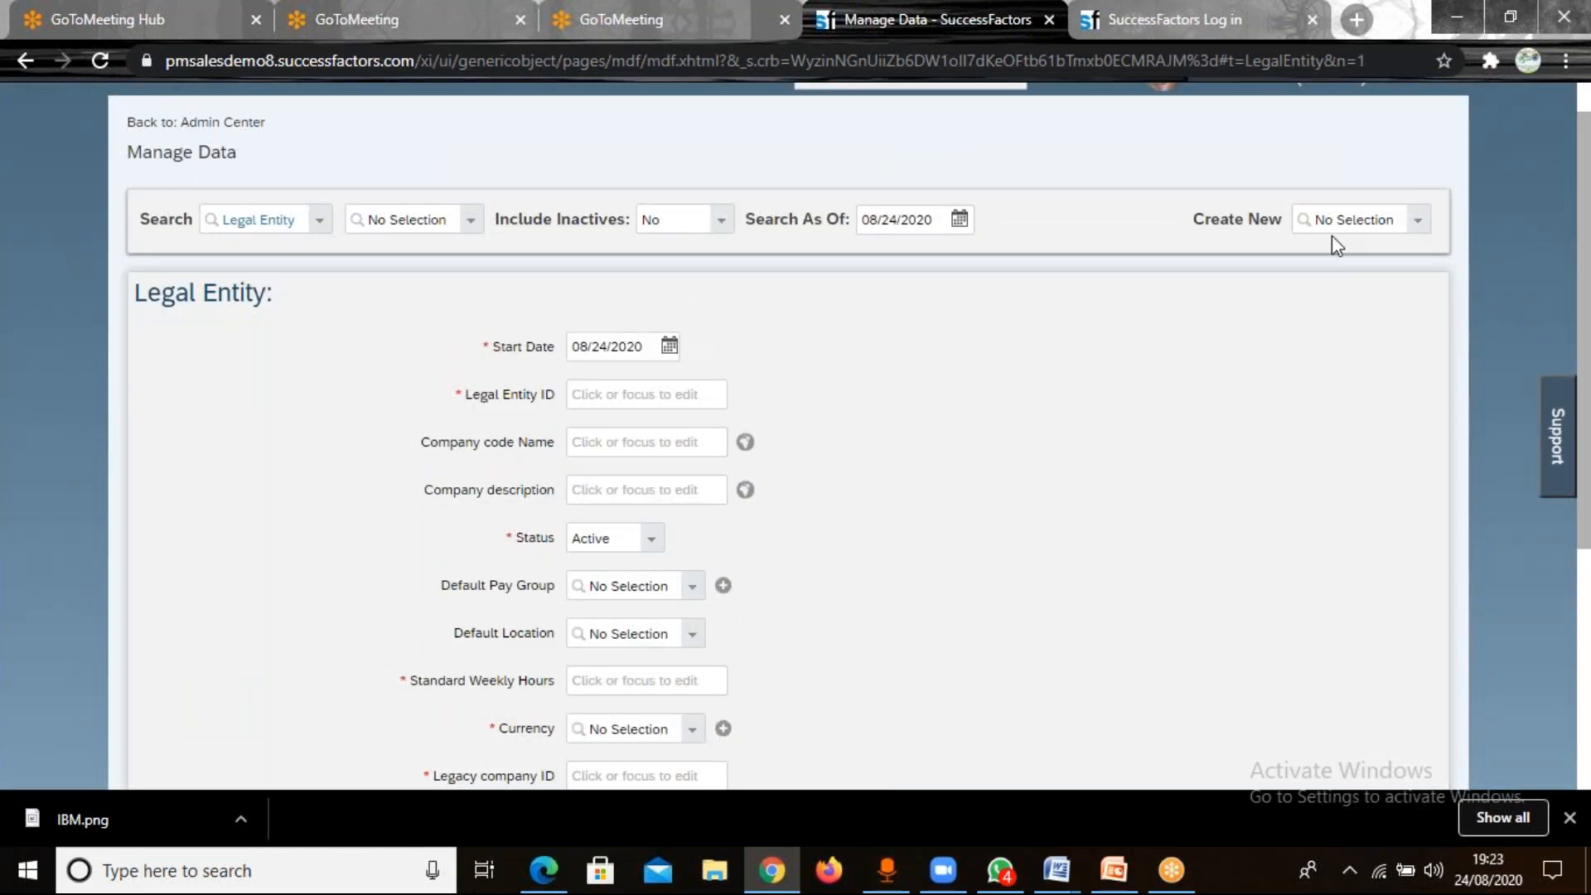
{"action": "left_click", "coordinate": [1336, 227]}
{"action": "key", "text": "BackSpace"}
{"action": "type", "text": "loca"}
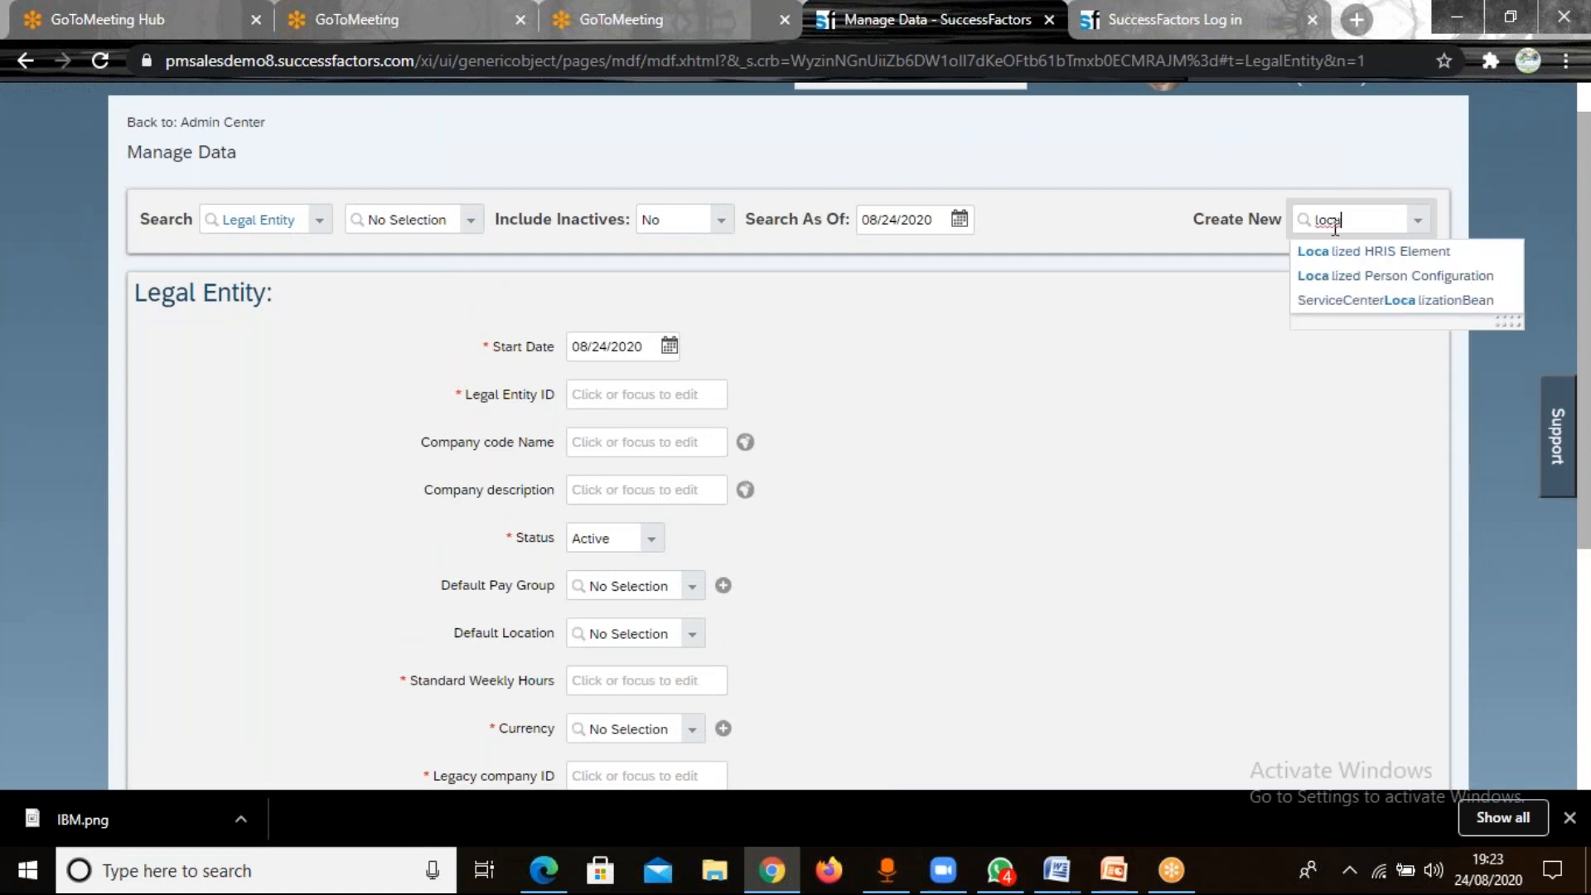
{"action": "type", "text": "tio"}
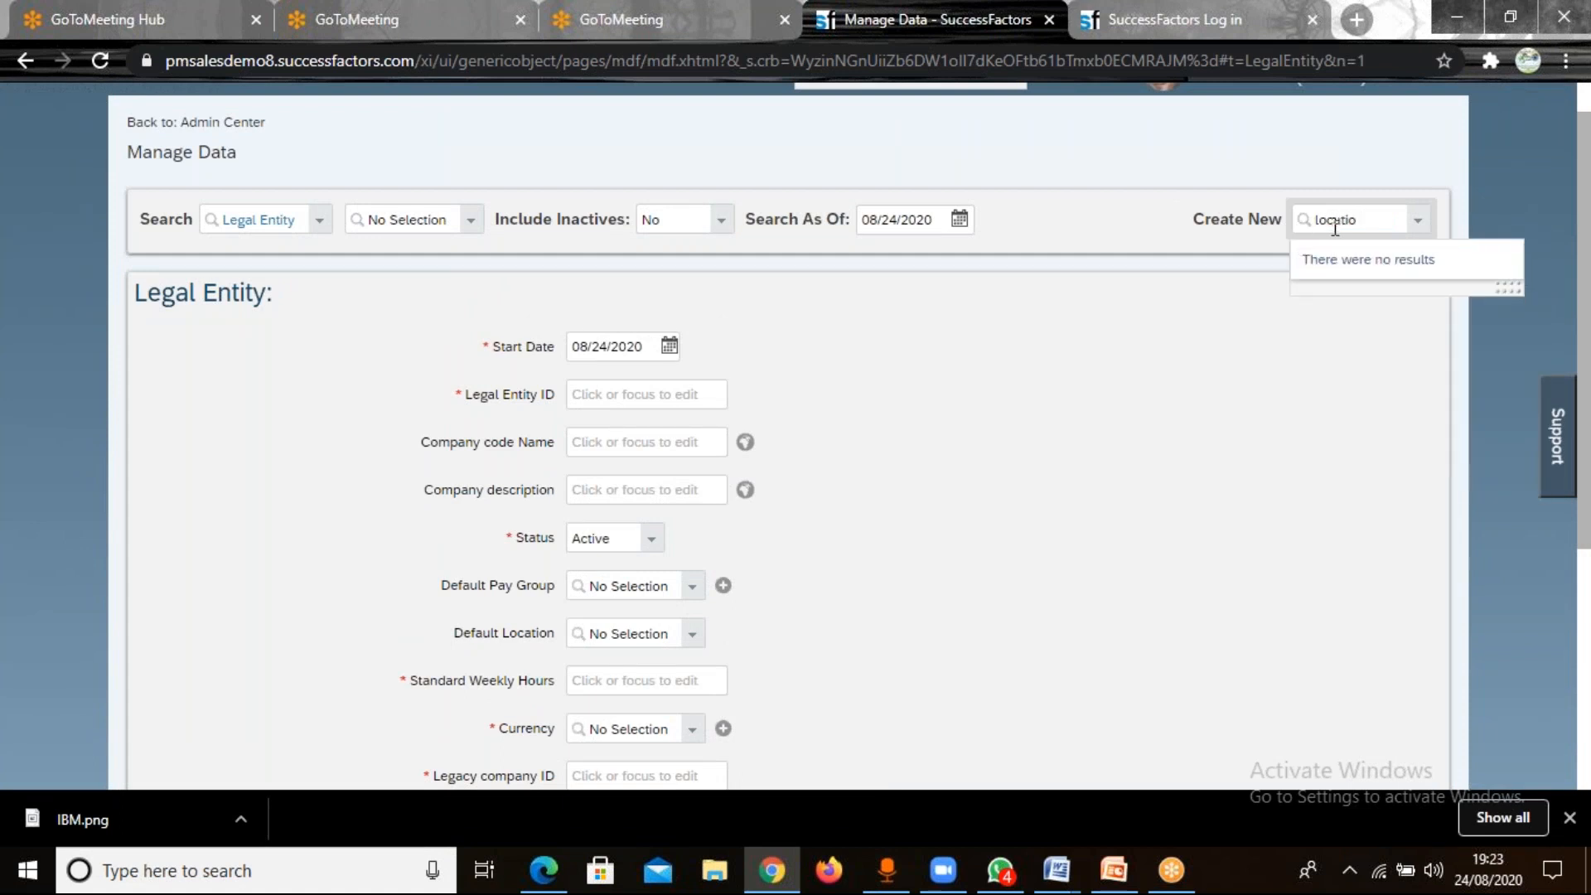
{"action": "key", "text": "BackSpace"}
{"action": "key", "text": "BackSpace"}
{"action": "key", "text": "BackSpace"}
{"action": "key", "text": "BackSpace"}
{"action": "key", "text": "BackSpace"}
{"action": "key", "text": "BackSpace"}
{"action": "key", "text": "BackSpace"}
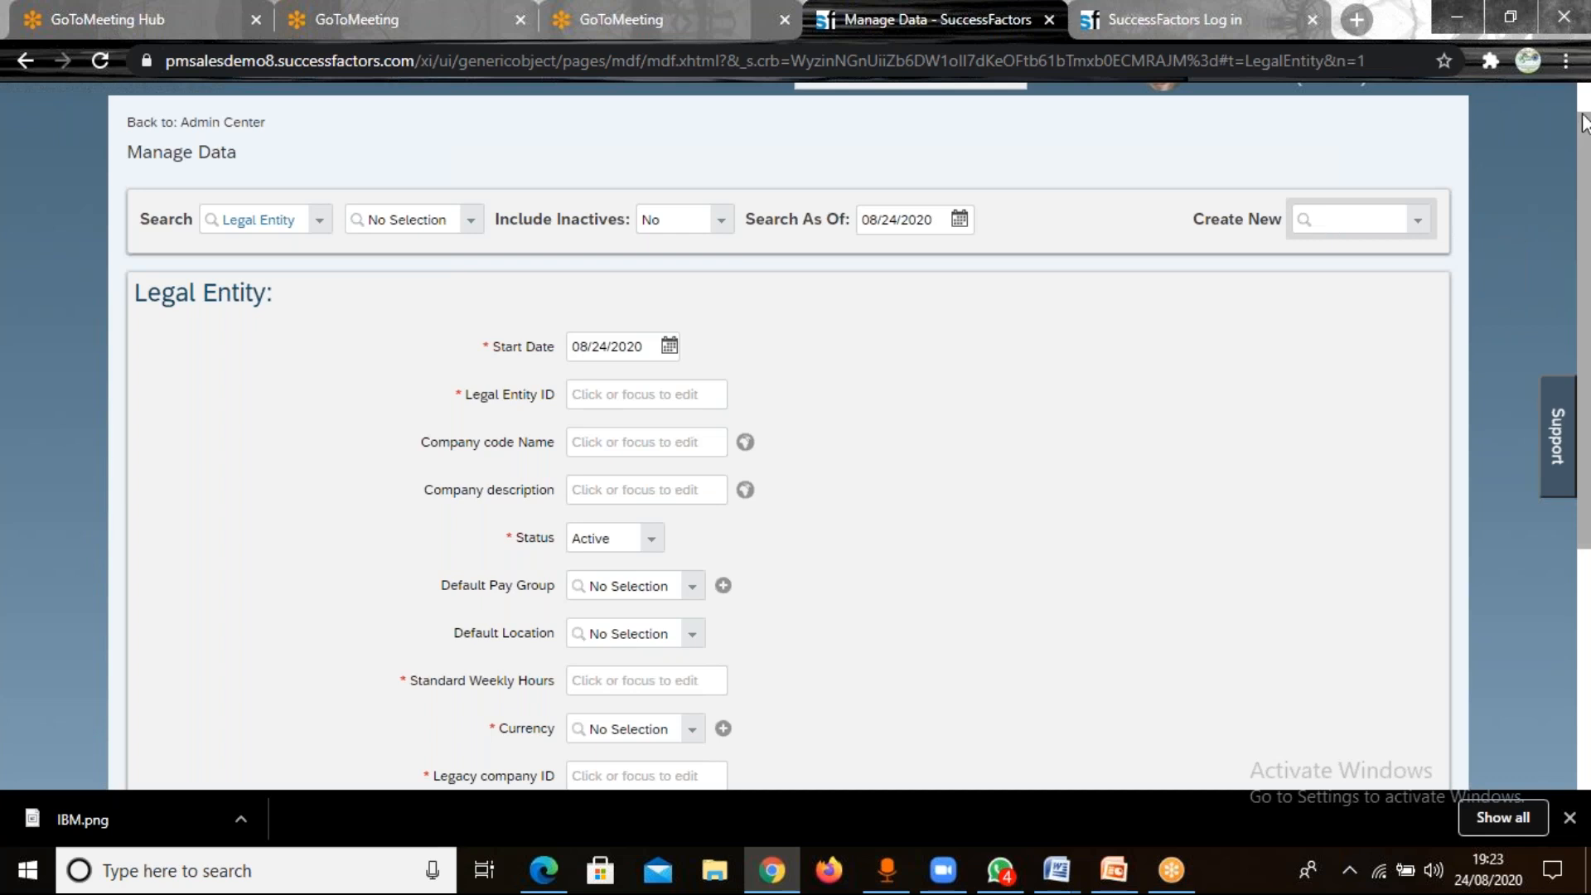
Search the actions for "manage organization" and open Manage Organization, Pay and Job Structures.
{"action": "scroll", "coordinate": [1583, 112], "scroll_direction": "up", "scroll_amount": 1}
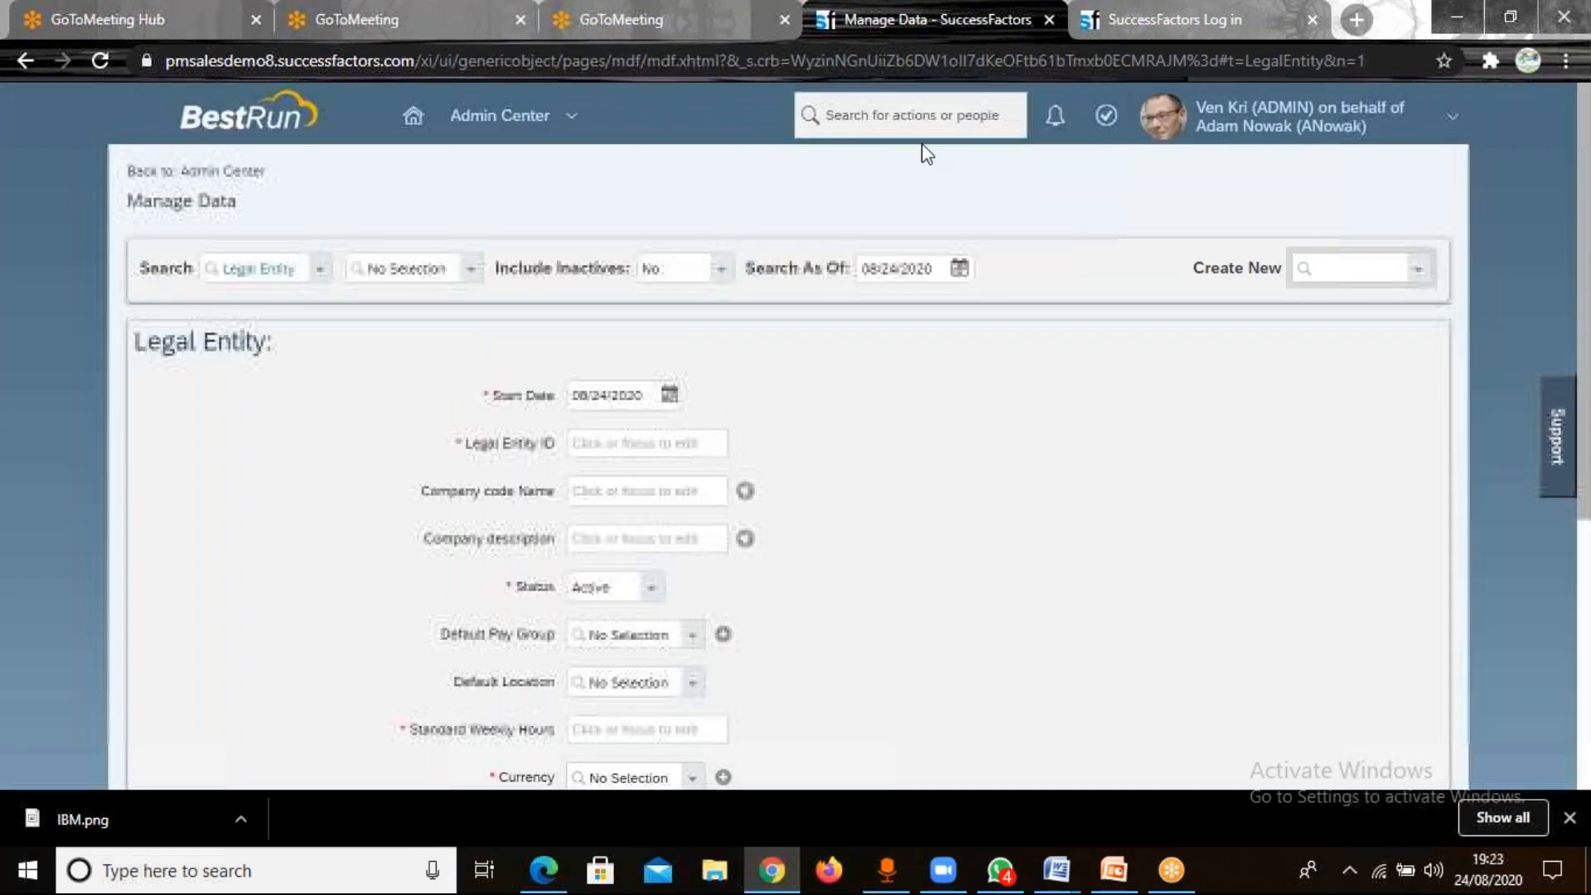
{"action": "left_click", "coordinate": [915, 117]}
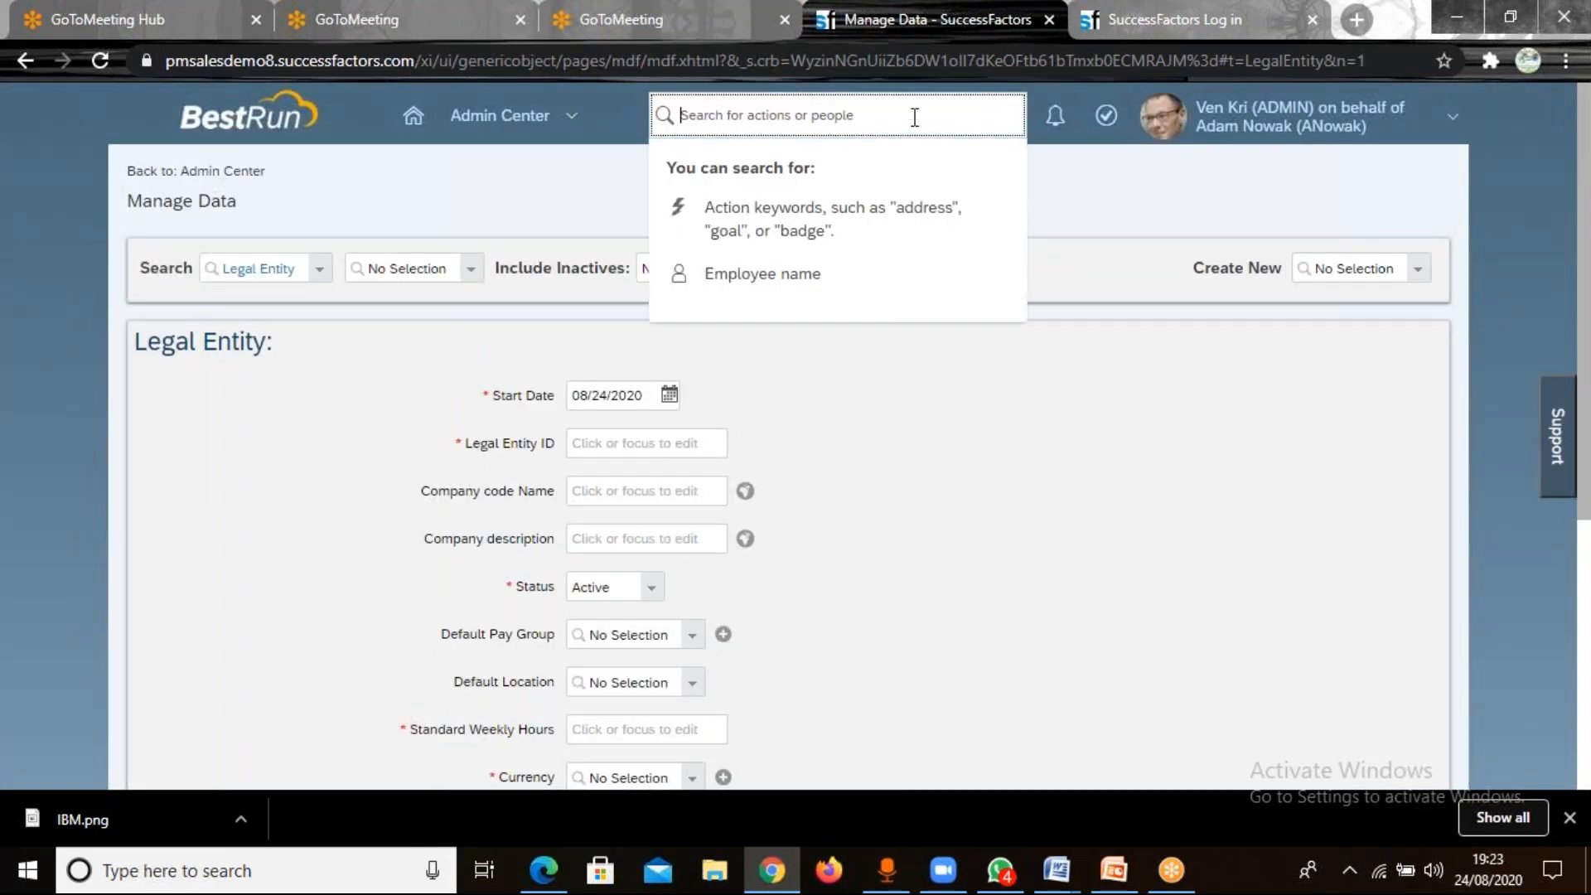
{"action": "type", "text": "am"}
{"action": "key", "text": "BackSpace"}
{"action": "key", "text": "BackSpace"}
{"action": "type", "text": "mn"}
{"action": "key", "text": "BackSpace"}
{"action": "type", "text": "a"}
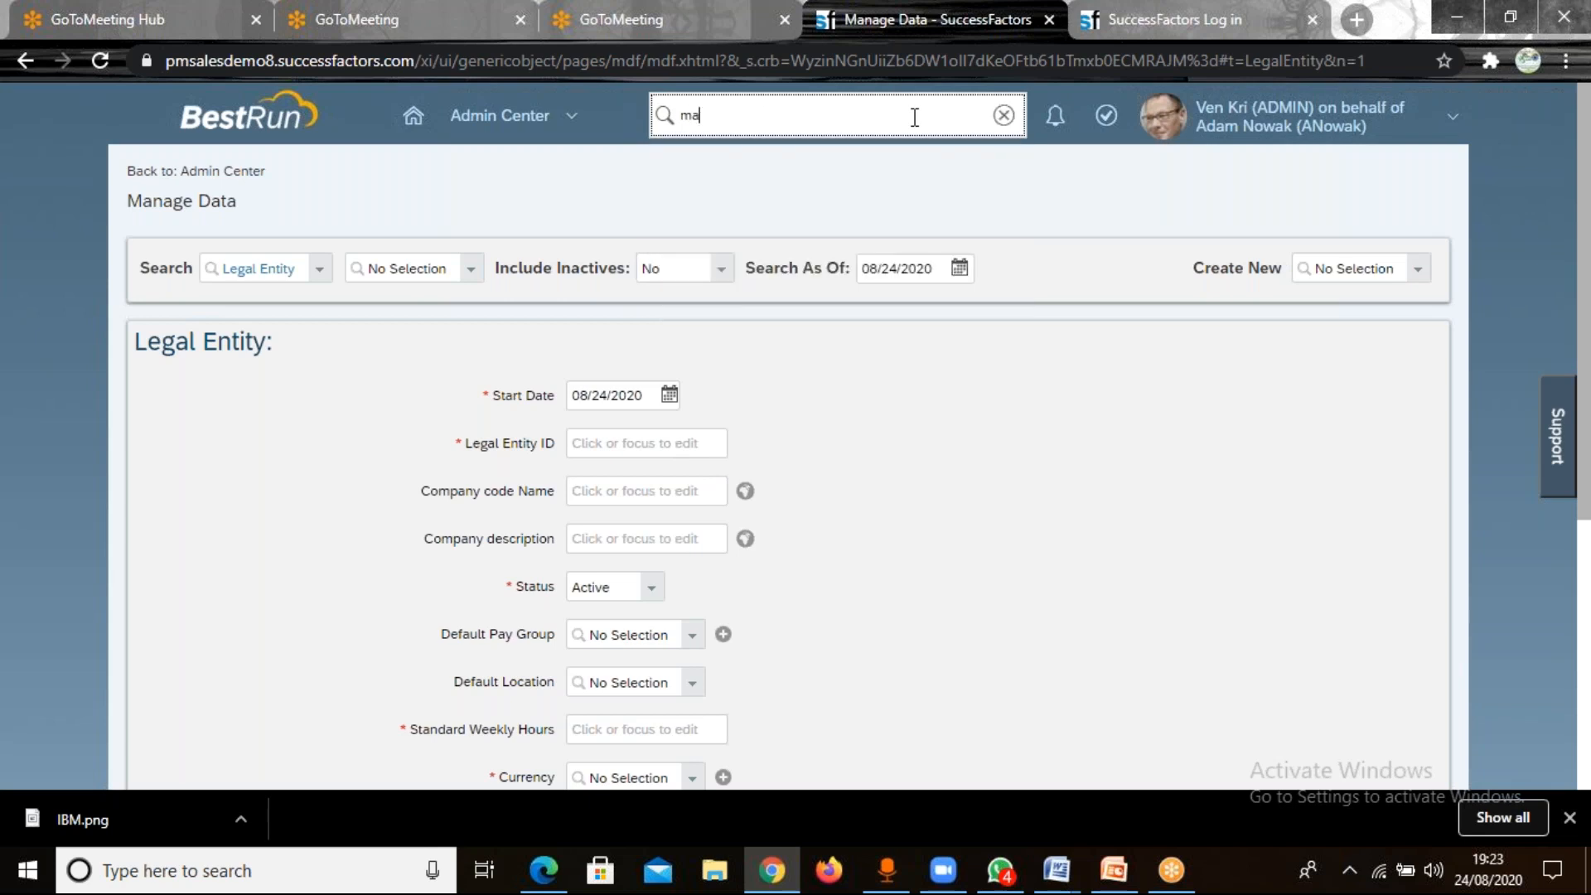
{"action": "type", "text": "nage organizaiton"}
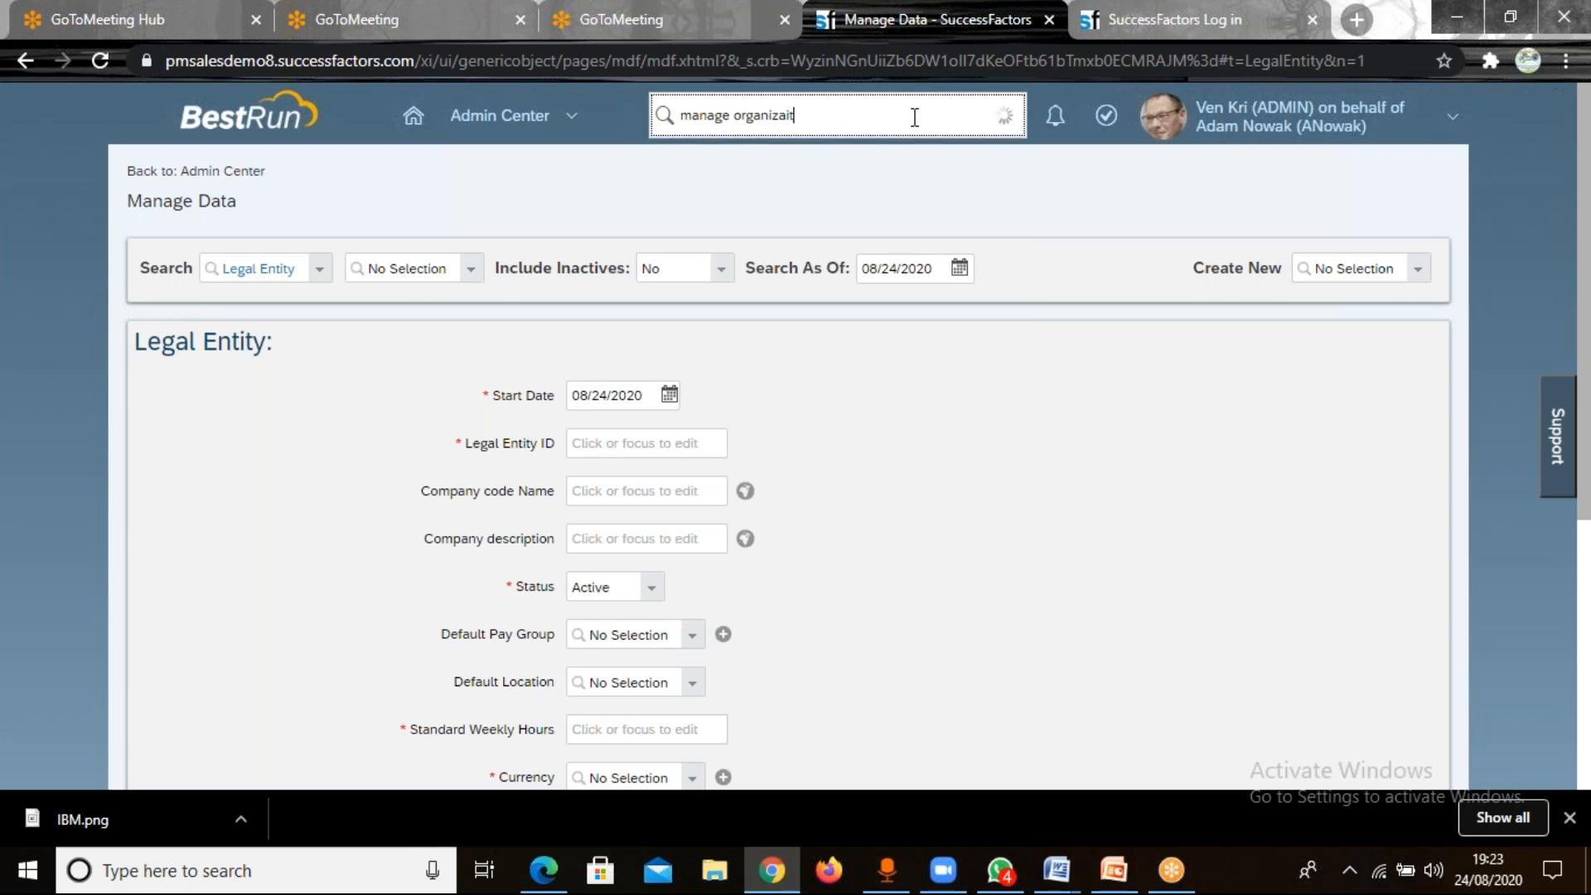
{"action": "key", "text": "BackSpace"}
{"action": "key", "text": "BackSpace"}
{"action": "key", "text": "BackSpace"}
{"action": "key", "text": "BackSpace"}
{"action": "type", "text": "tion"}
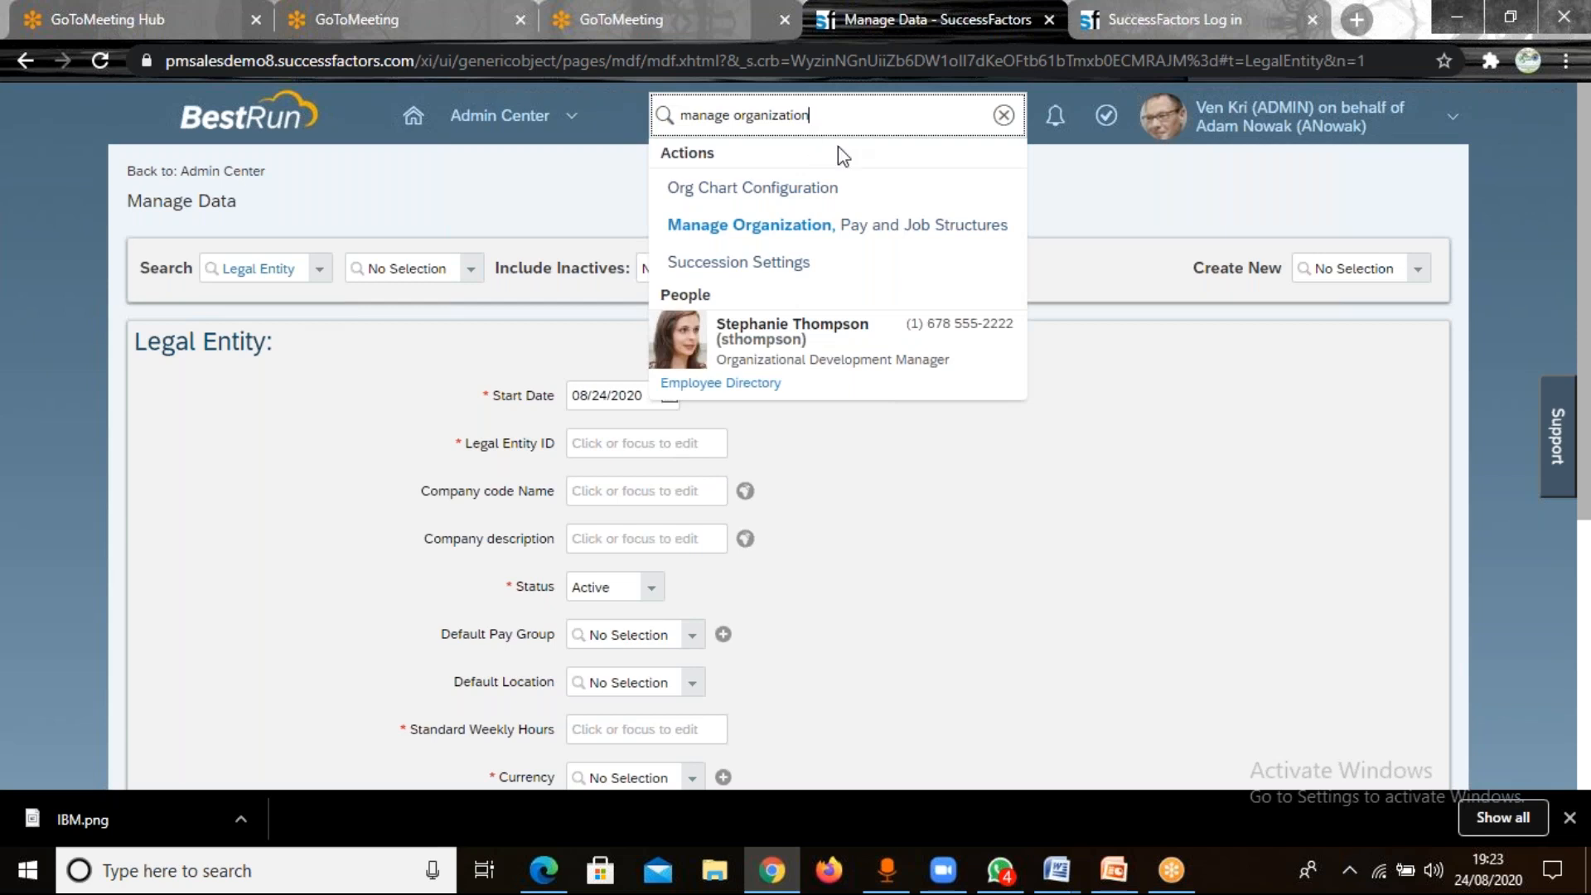
{"action": "left_click", "coordinate": [842, 237]}
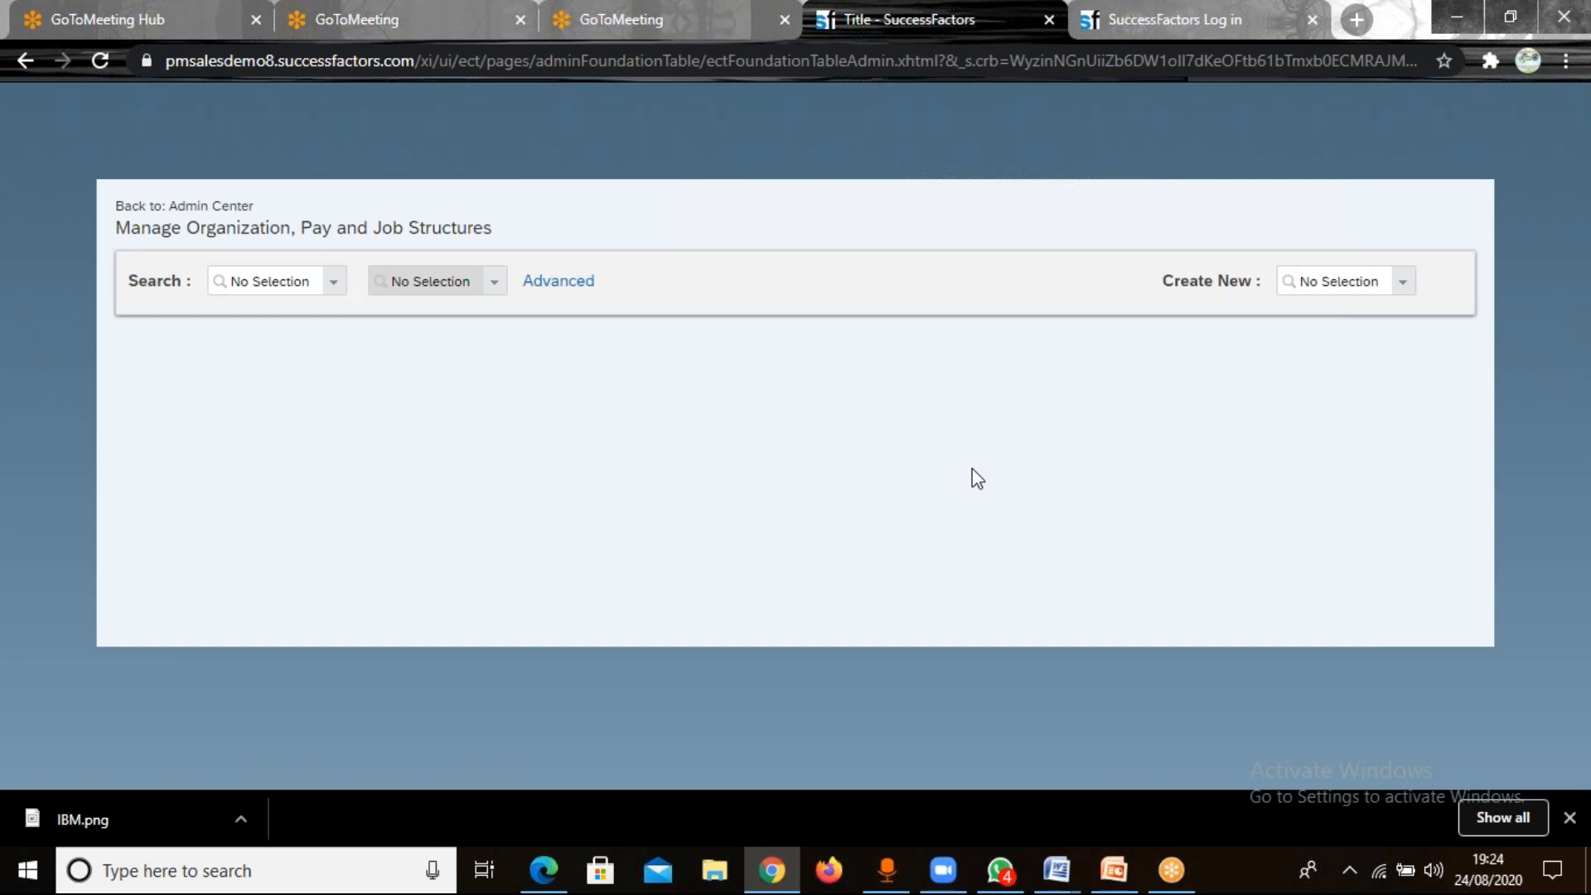
Start a new Location record and review its fields down to Legal Entity and the business address country.
{"action": "left_click", "coordinate": [1332, 247]}
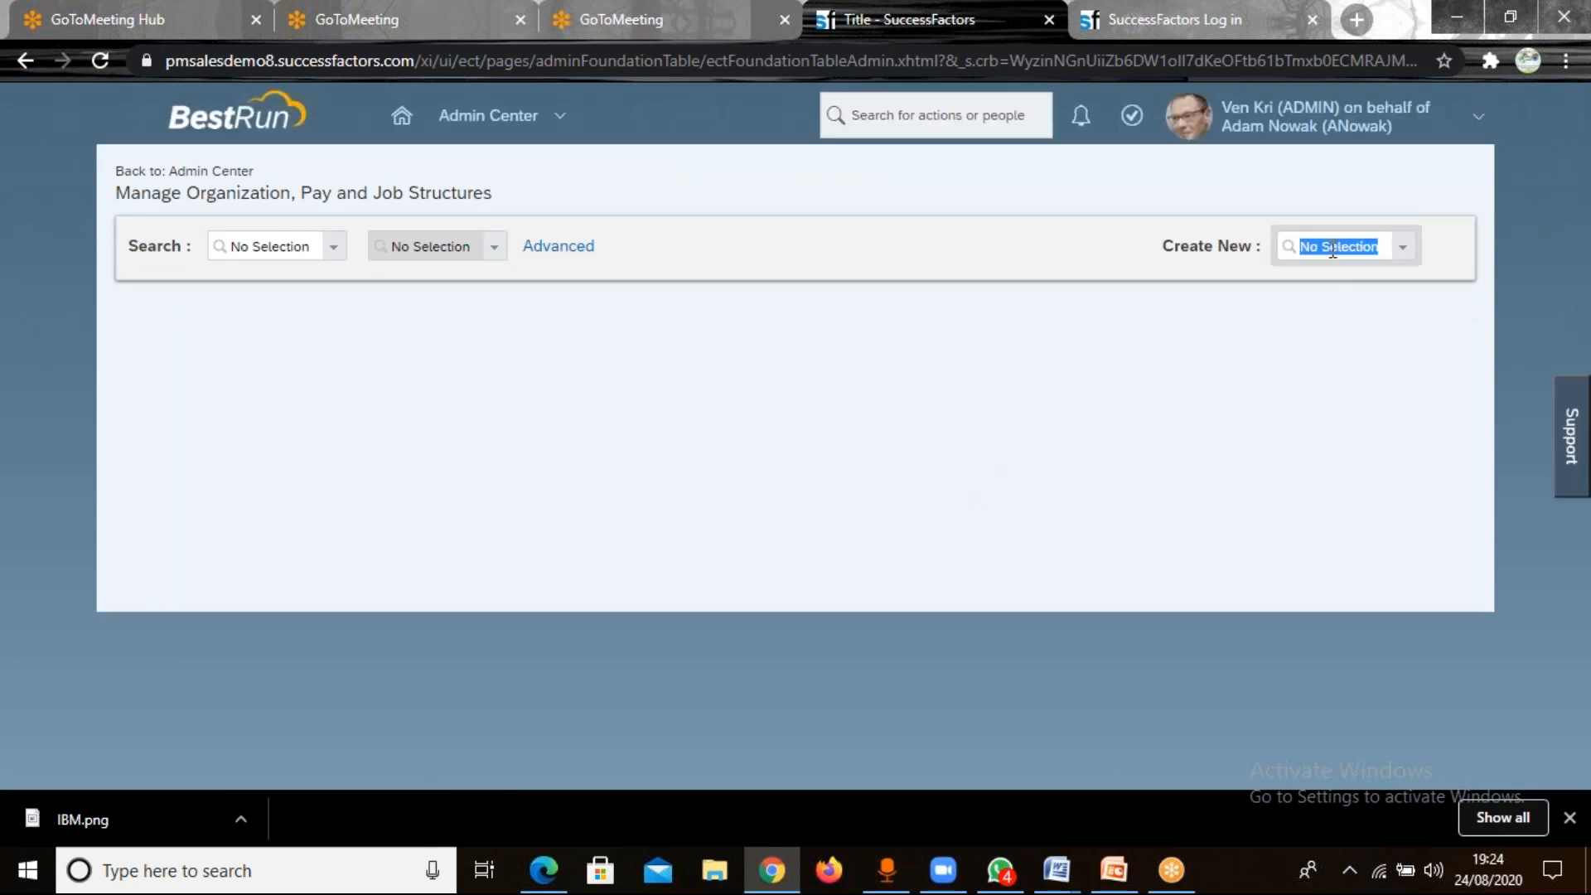
{"action": "type", "text": "location"}
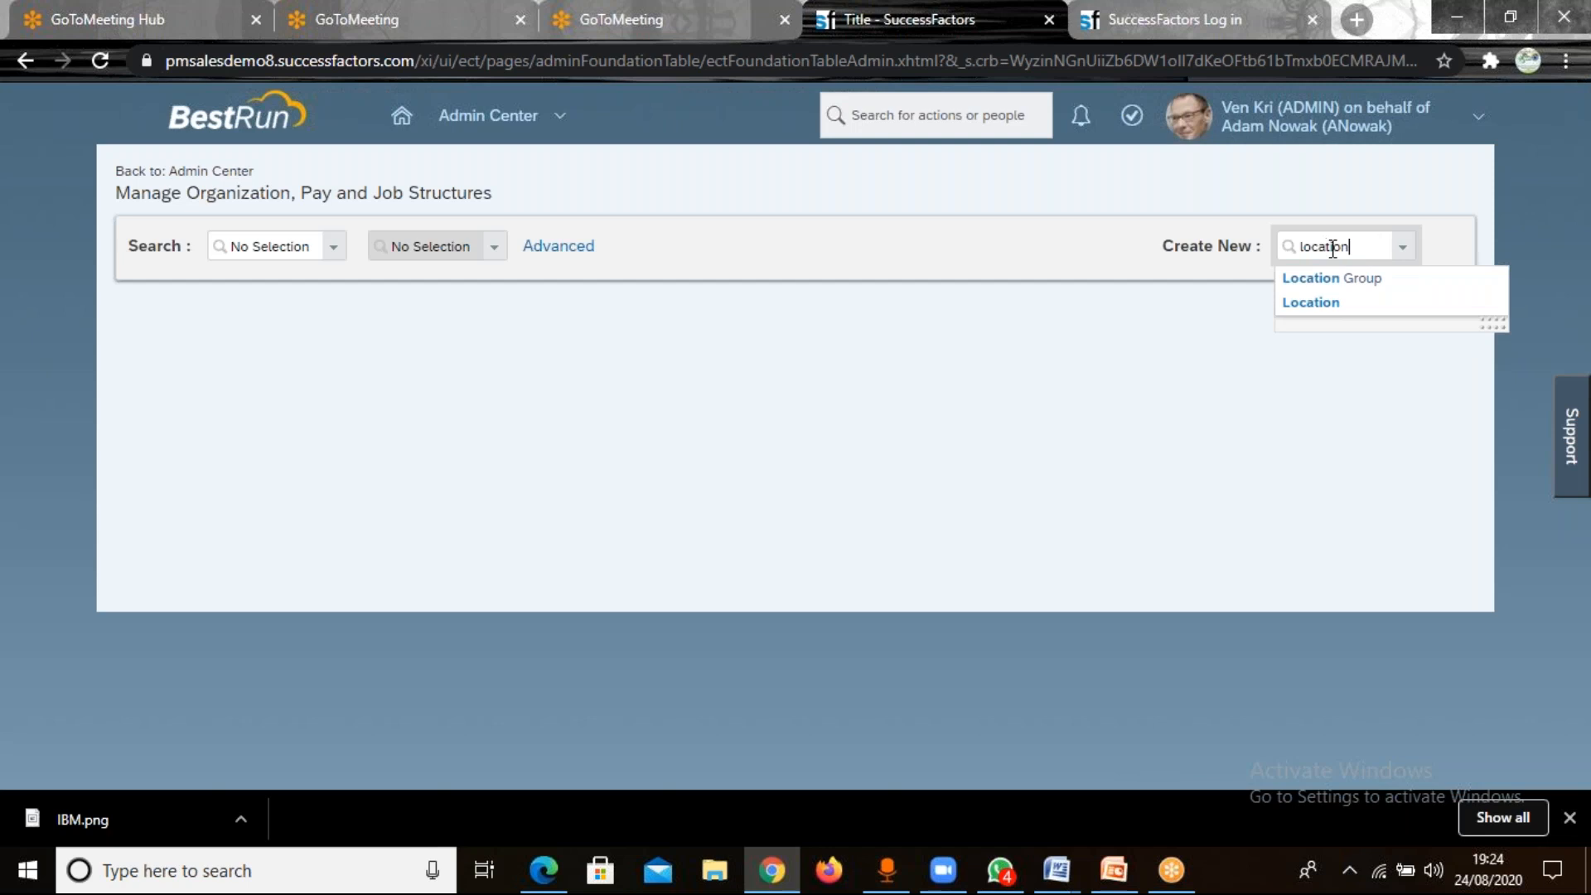
{"action": "double_click", "coordinate": [1332, 247]}
{"action": "key", "text": "Return"}
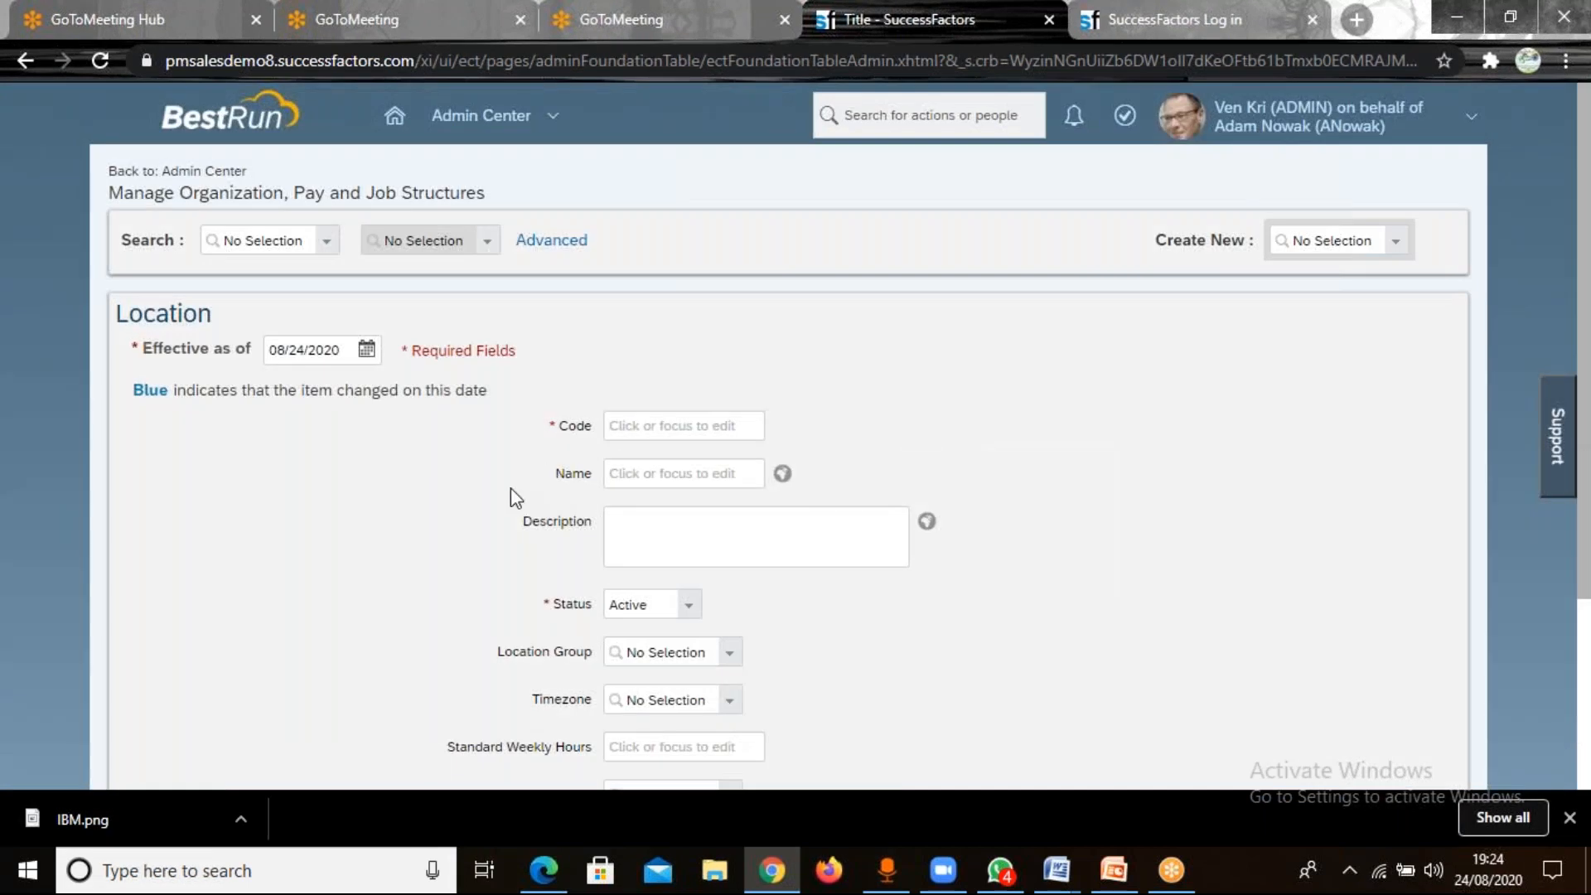
{"action": "scroll", "coordinate": [511, 489], "scroll_direction": "down", "scroll_amount": 3}
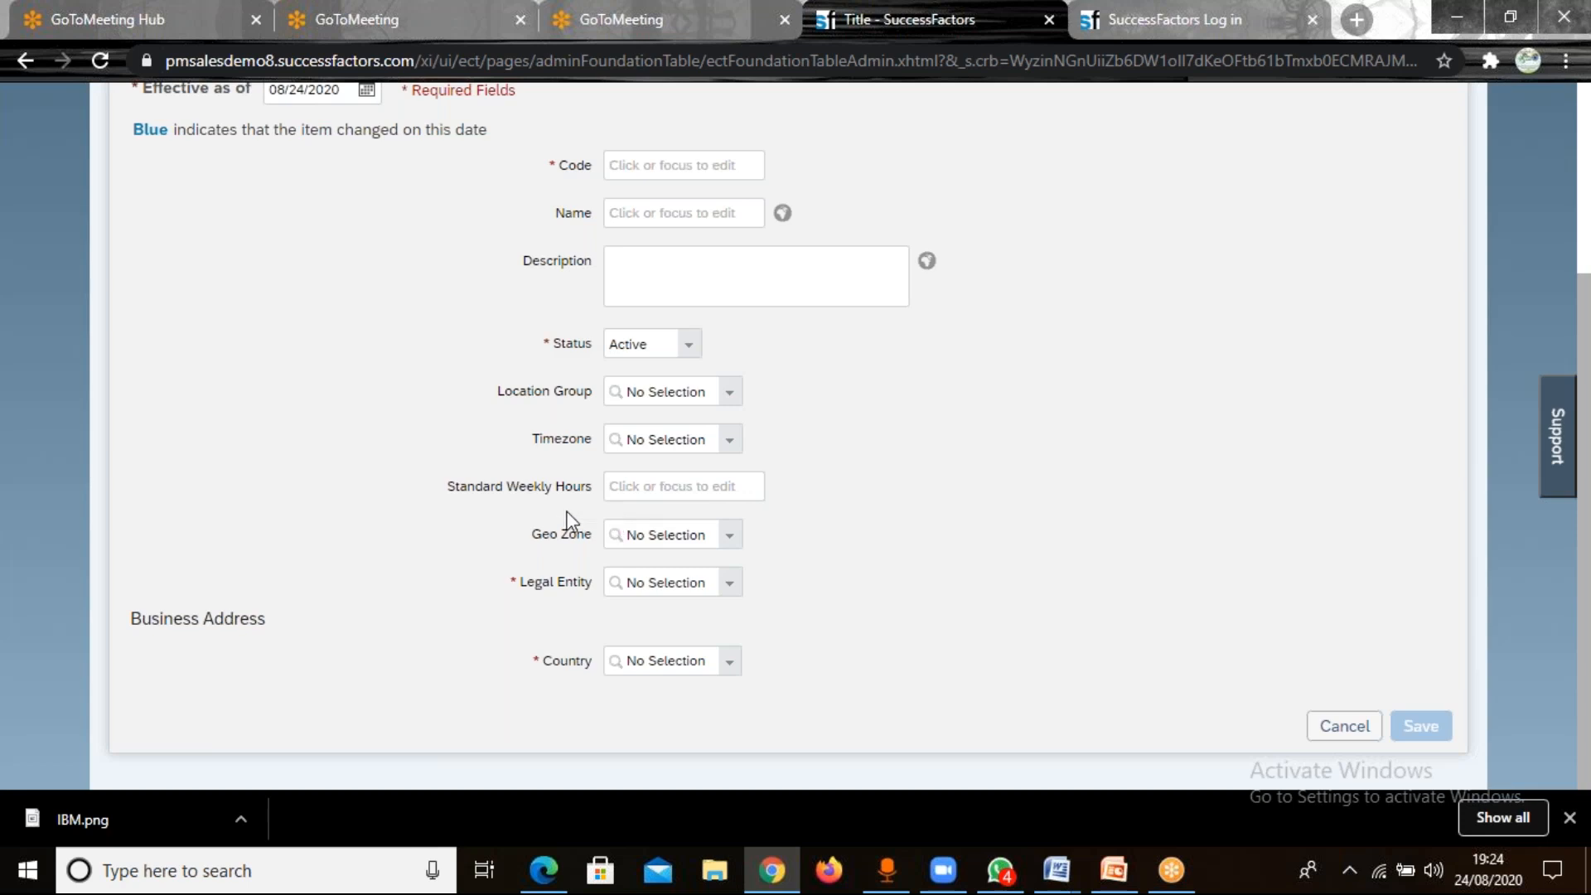
{"action": "left_click", "coordinate": [639, 490]}
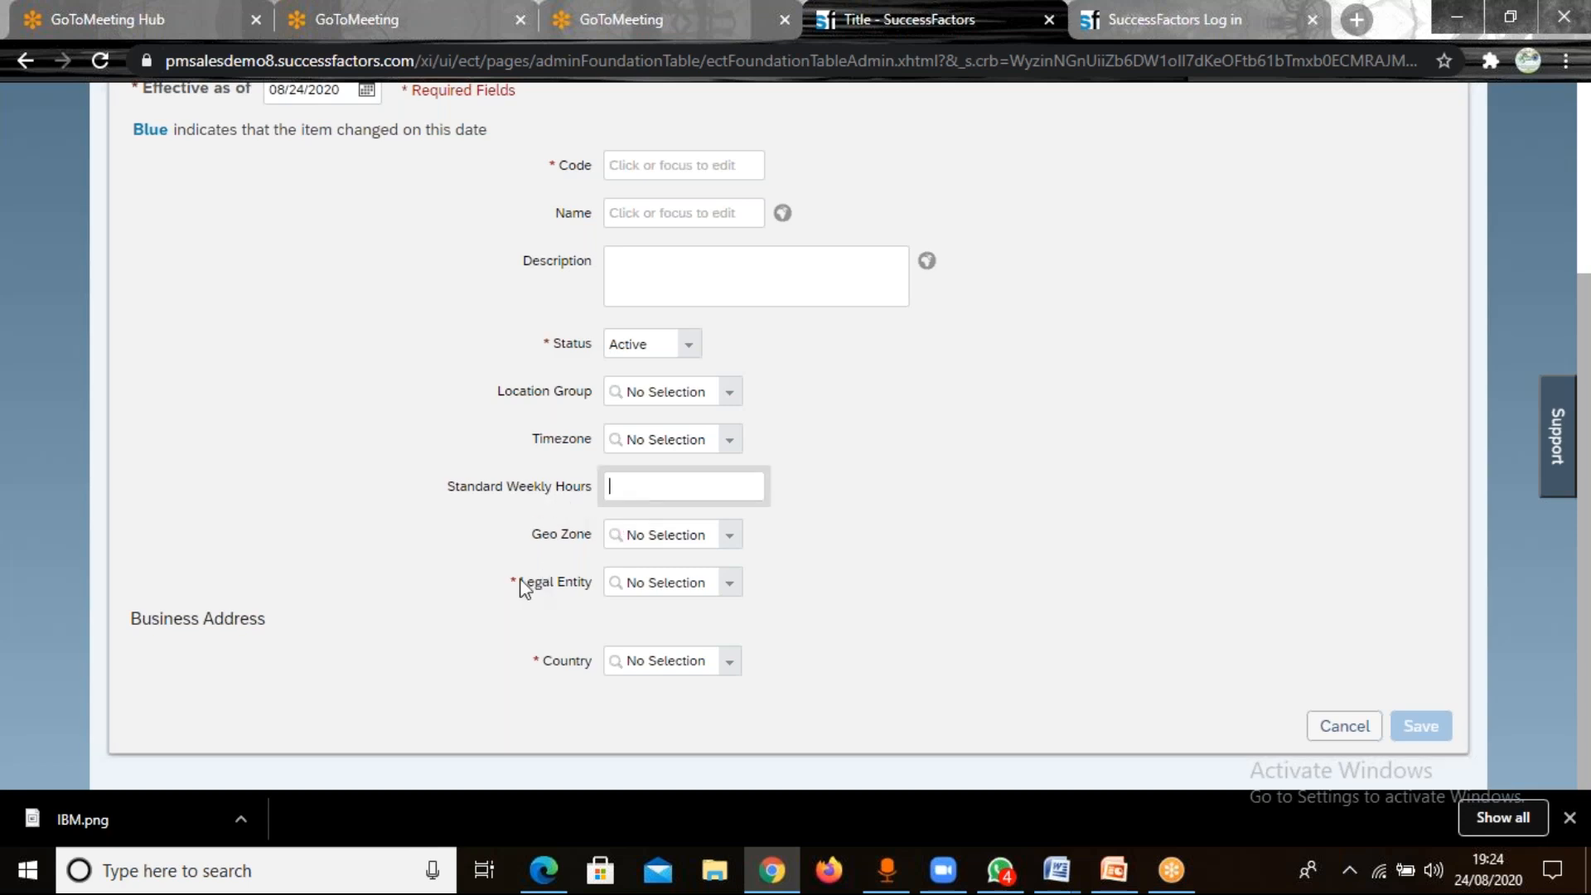
{"action": "left_click_drag", "start_coordinate": [520, 583], "coordinate": [513, 580]}
{"action": "left_click_drag", "start_coordinate": [1585, 226], "coordinate": [1583, 35]}
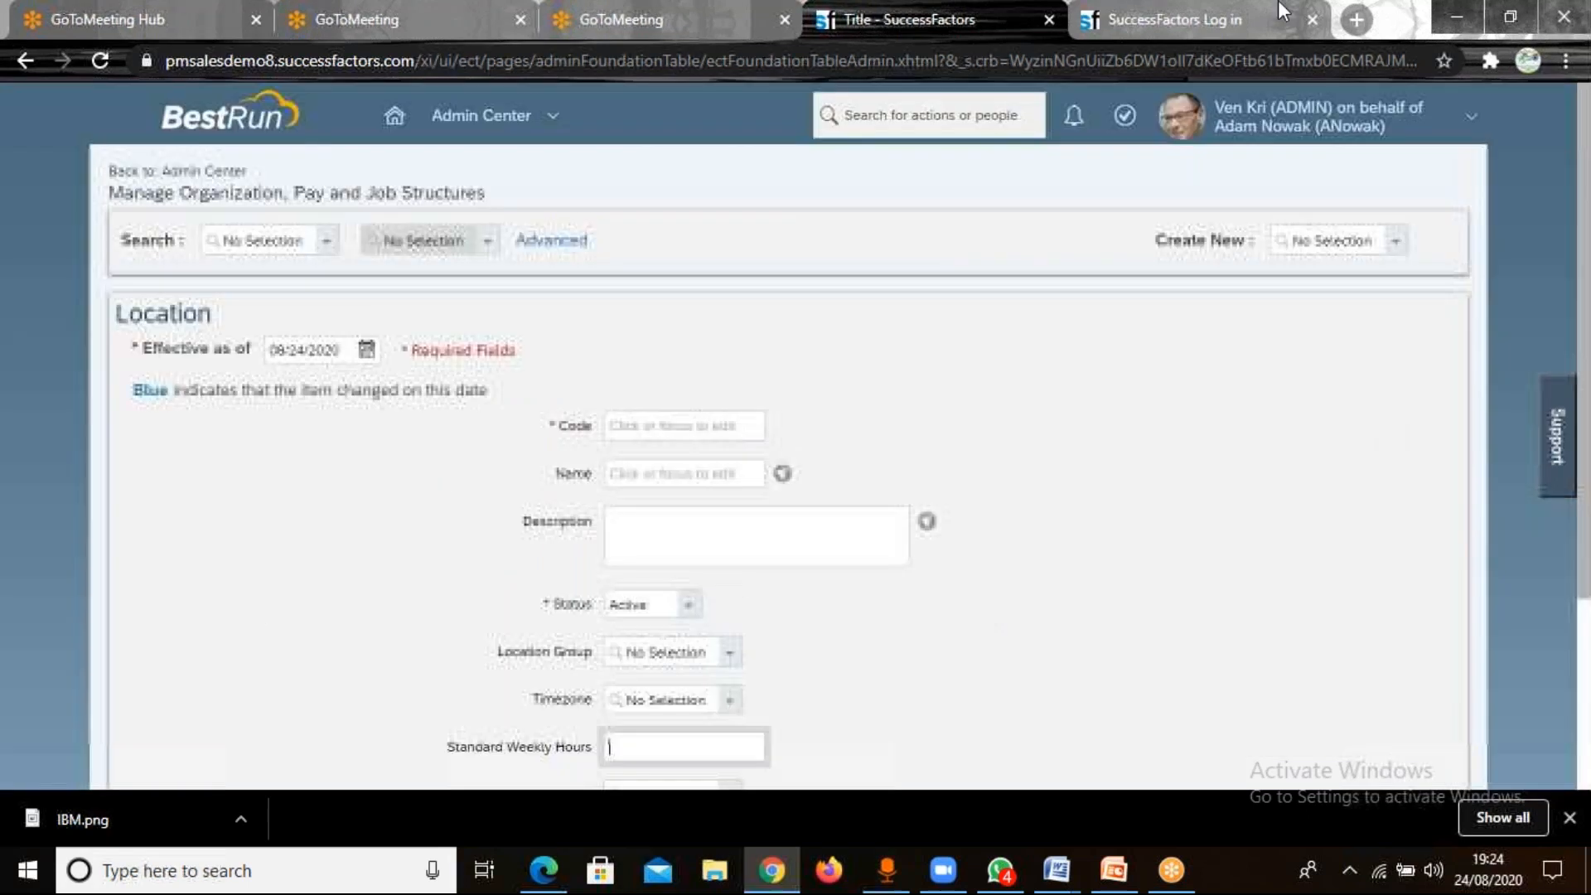
Switch to the SuccessFactors login page and load the bookmarked "Provisioning: Log On" page in its place.
{"action": "left_click", "coordinate": [1283, 10]}
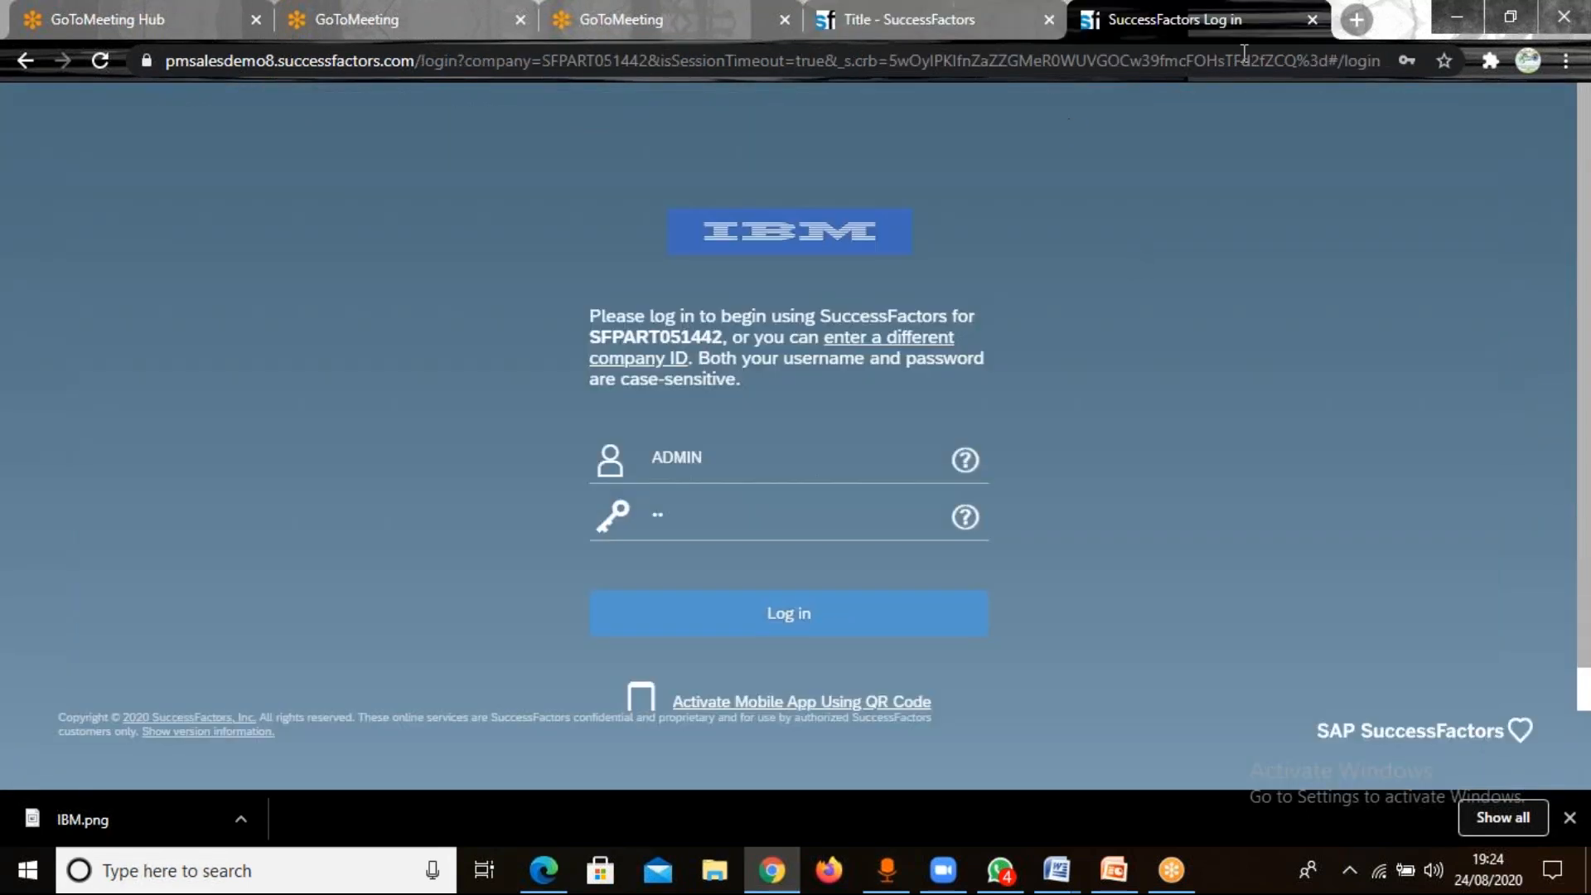
{"action": "left_click", "coordinate": [1566, 61]}
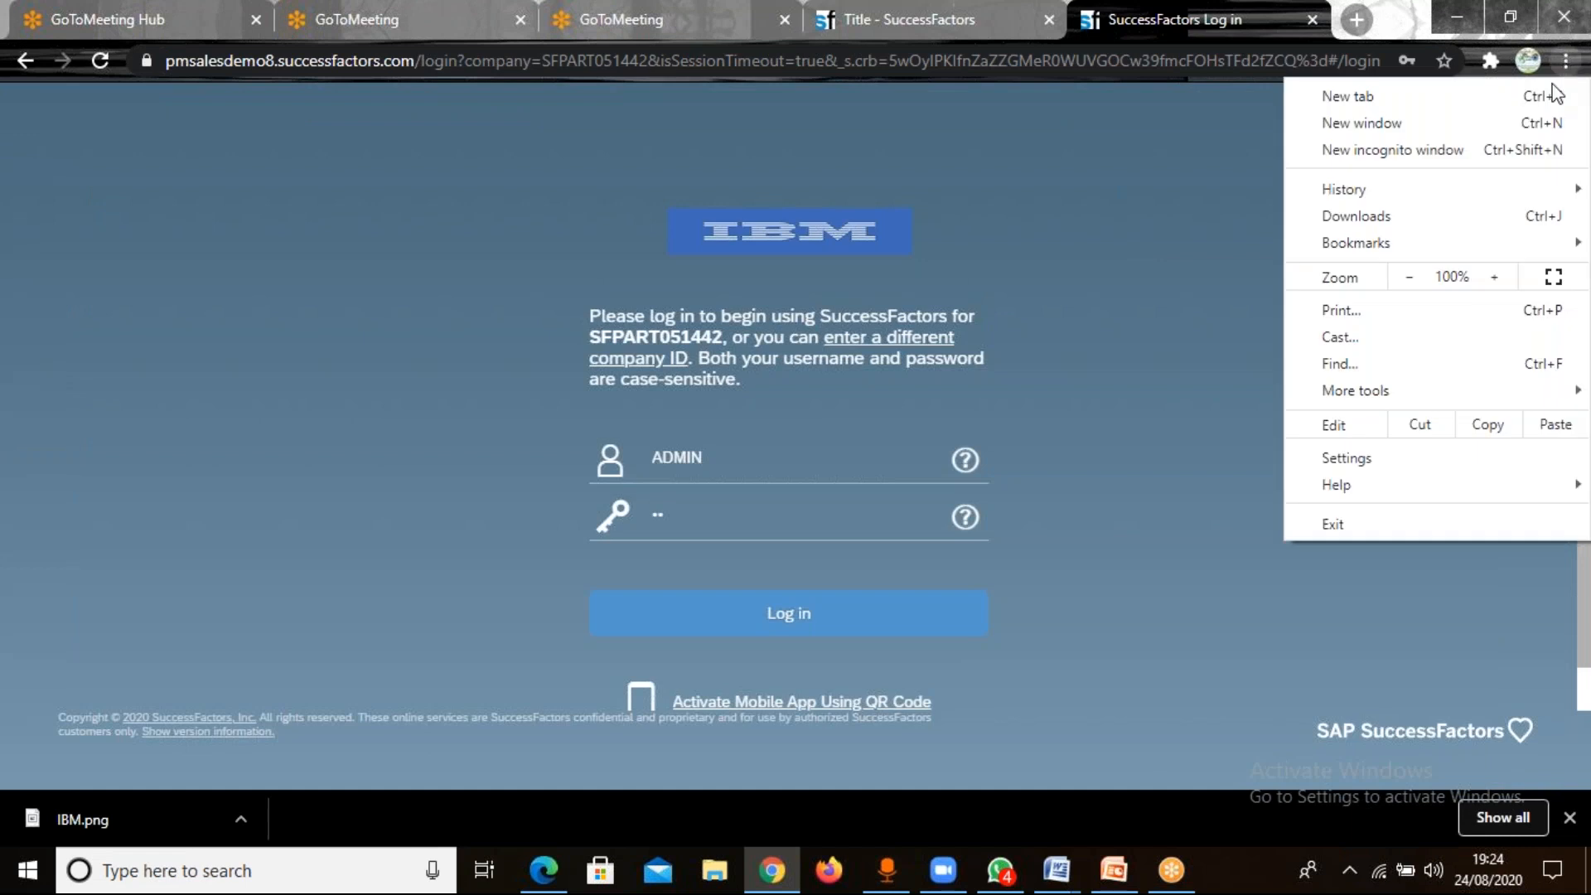
{"action": "mouse_move", "coordinate": [1369, 255]}
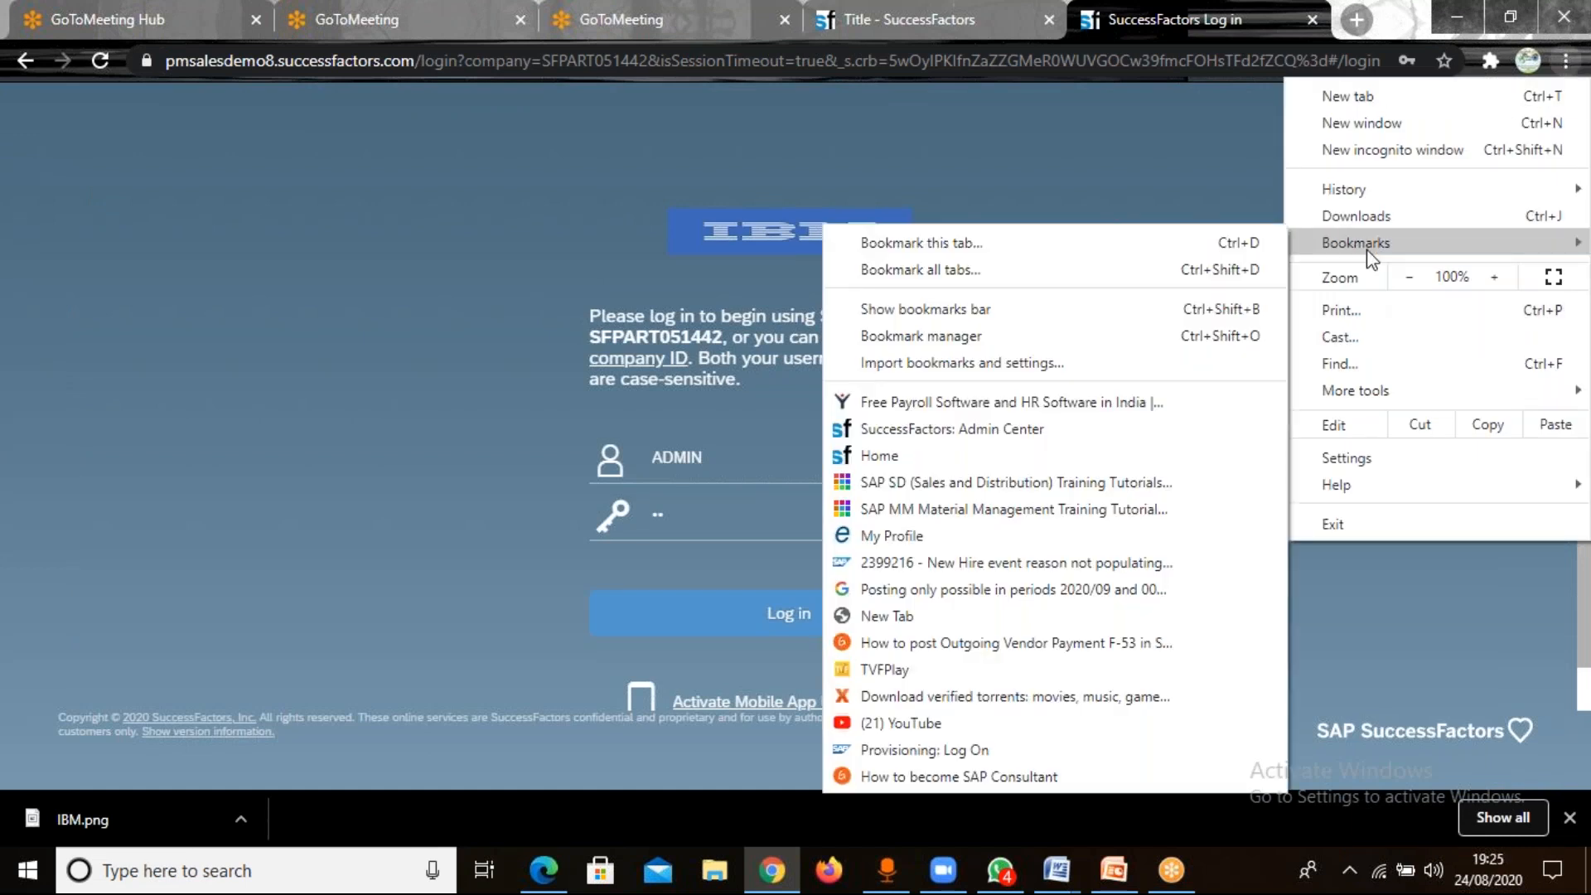
{"action": "left_click", "coordinate": [1013, 750]}
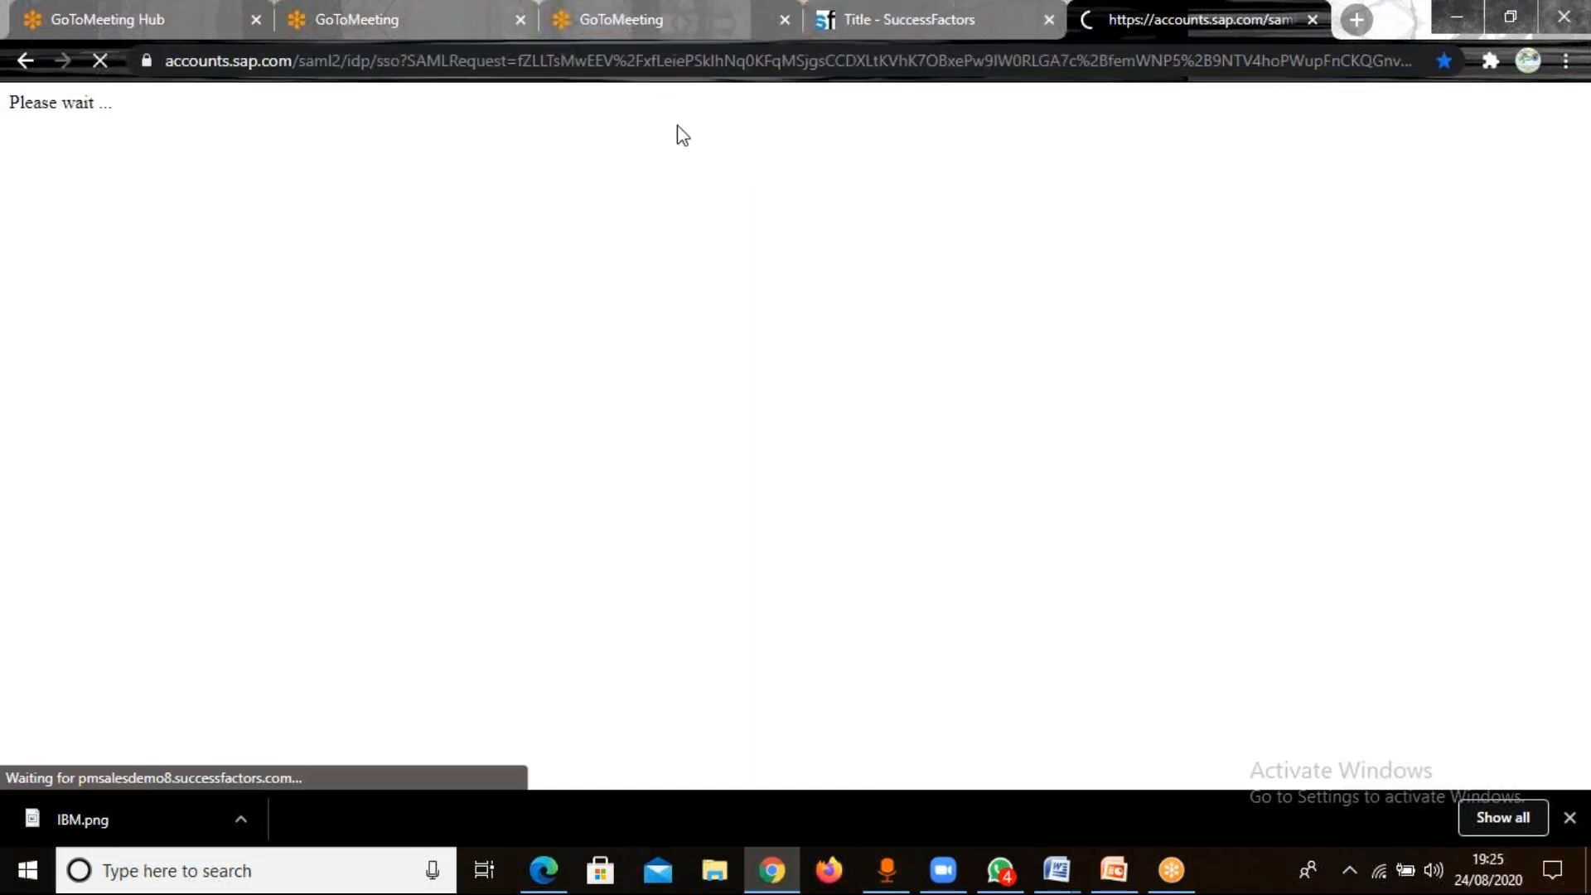
{"action": "left_click", "coordinate": [572, 64]}
{"action": "left_click", "coordinate": [572, 64]}
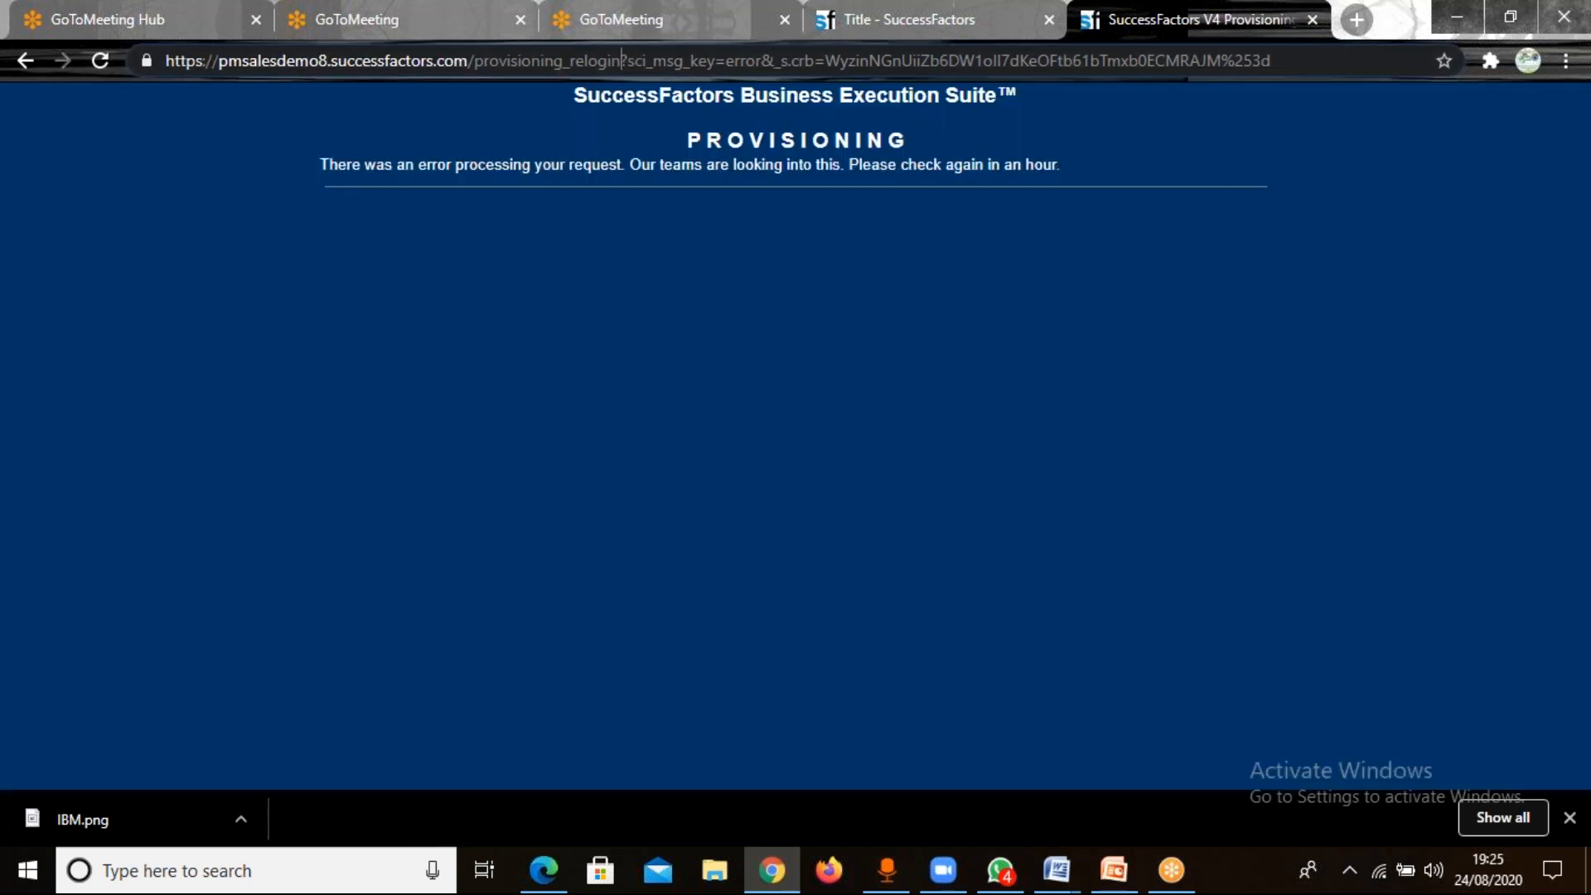
{"action": "key", "text": "Delete"}
{"action": "key", "text": "Delete"}
{"action": "key", "text": "Delete"}
{"action": "key", "text": "Delete"}
{"action": "key", "text": "Delete"}
{"action": "key", "text": "Delete"}
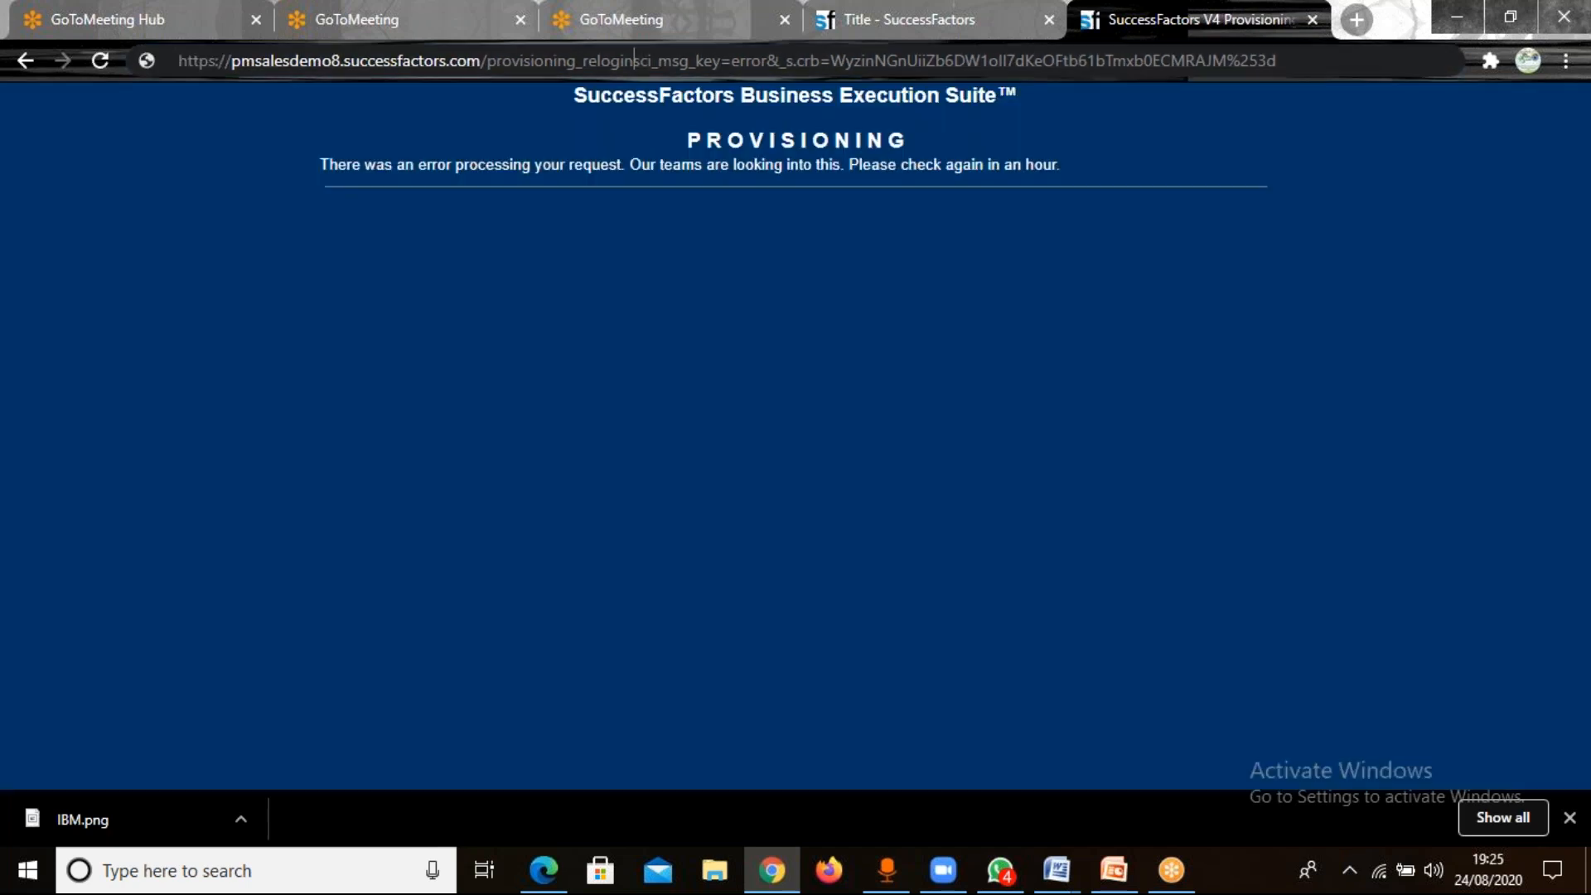
{"action": "key", "text": "Delete"}
{"action": "key", "text": "Delete"}
{"action": "key", "text": "Delete"}
{"action": "key", "text": "Delete"}
{"action": "key", "text": "Delete"}
{"action": "key", "text": "Delete"}
{"action": "key", "text": "Delete"}
{"action": "key", "text": "Delete"}
{"action": "key", "text": "Delete"}
{"action": "key", "text": "Delete"}
{"action": "key", "text": "Delete"}
{"action": "key", "text": "Delete"}
{"action": "key", "text": "Delete"}
{"action": "key", "text": "Delete"}
{"action": "key", "text": "Delete"}
{"action": "key", "text": "Delete"}
{"action": "key", "text": "Delete"}
{"action": "key", "text": "Delete"}
{"action": "key", "text": "Delete"}
{"action": "key", "text": "Delete"}
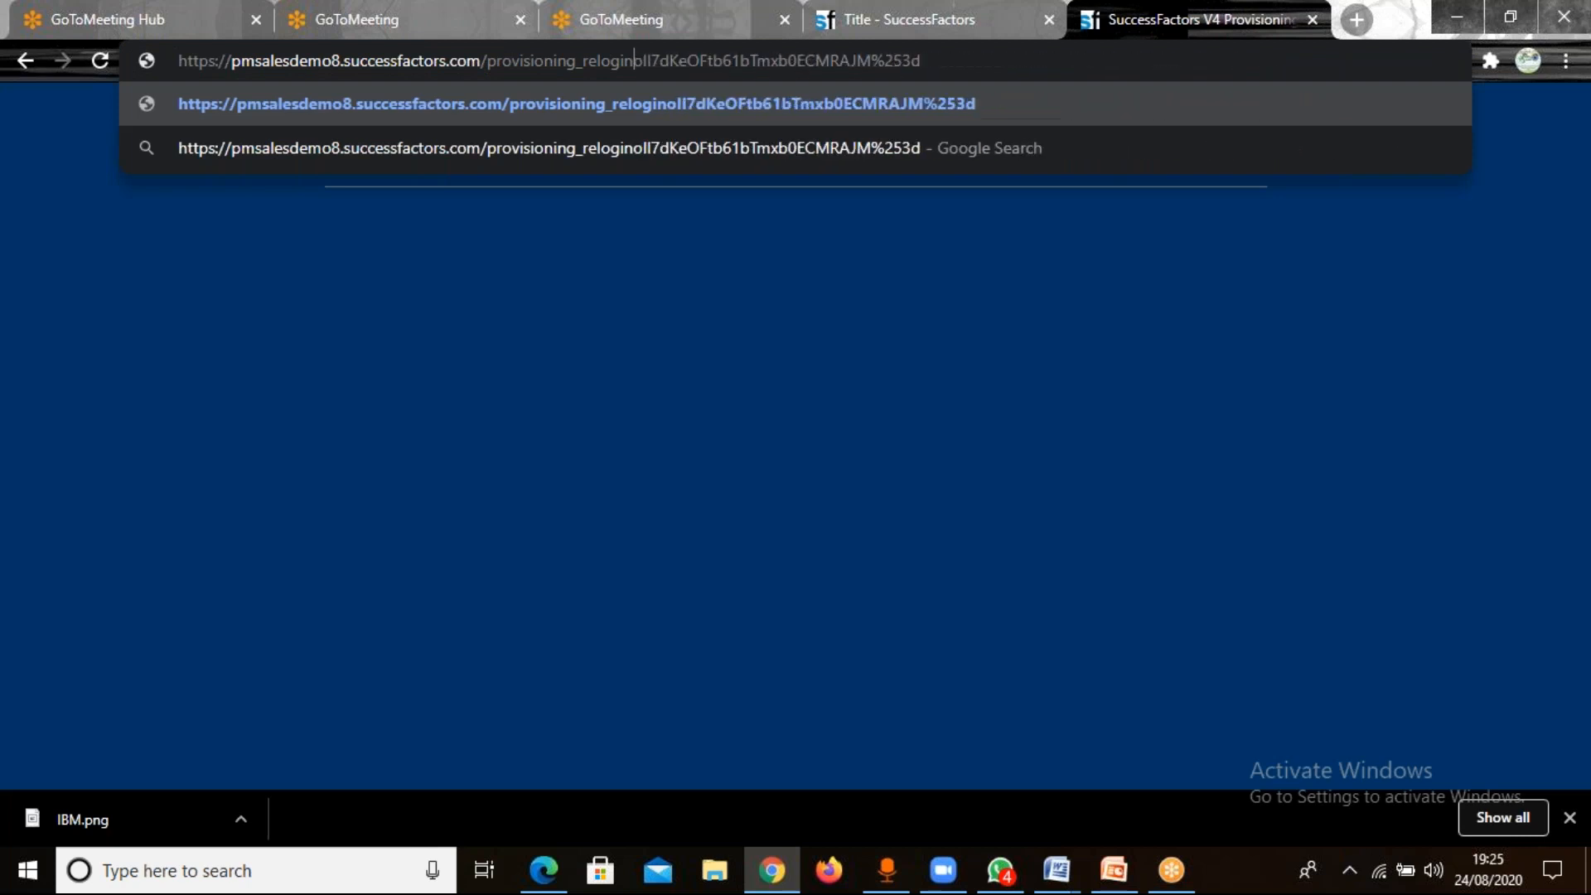
{"action": "key", "text": "Delete"}
{"action": "key", "text": "Delete"}
{"action": "key", "text": "Delete"}
{"action": "key", "text": "Delete"}
{"action": "key", "text": "Delete"}
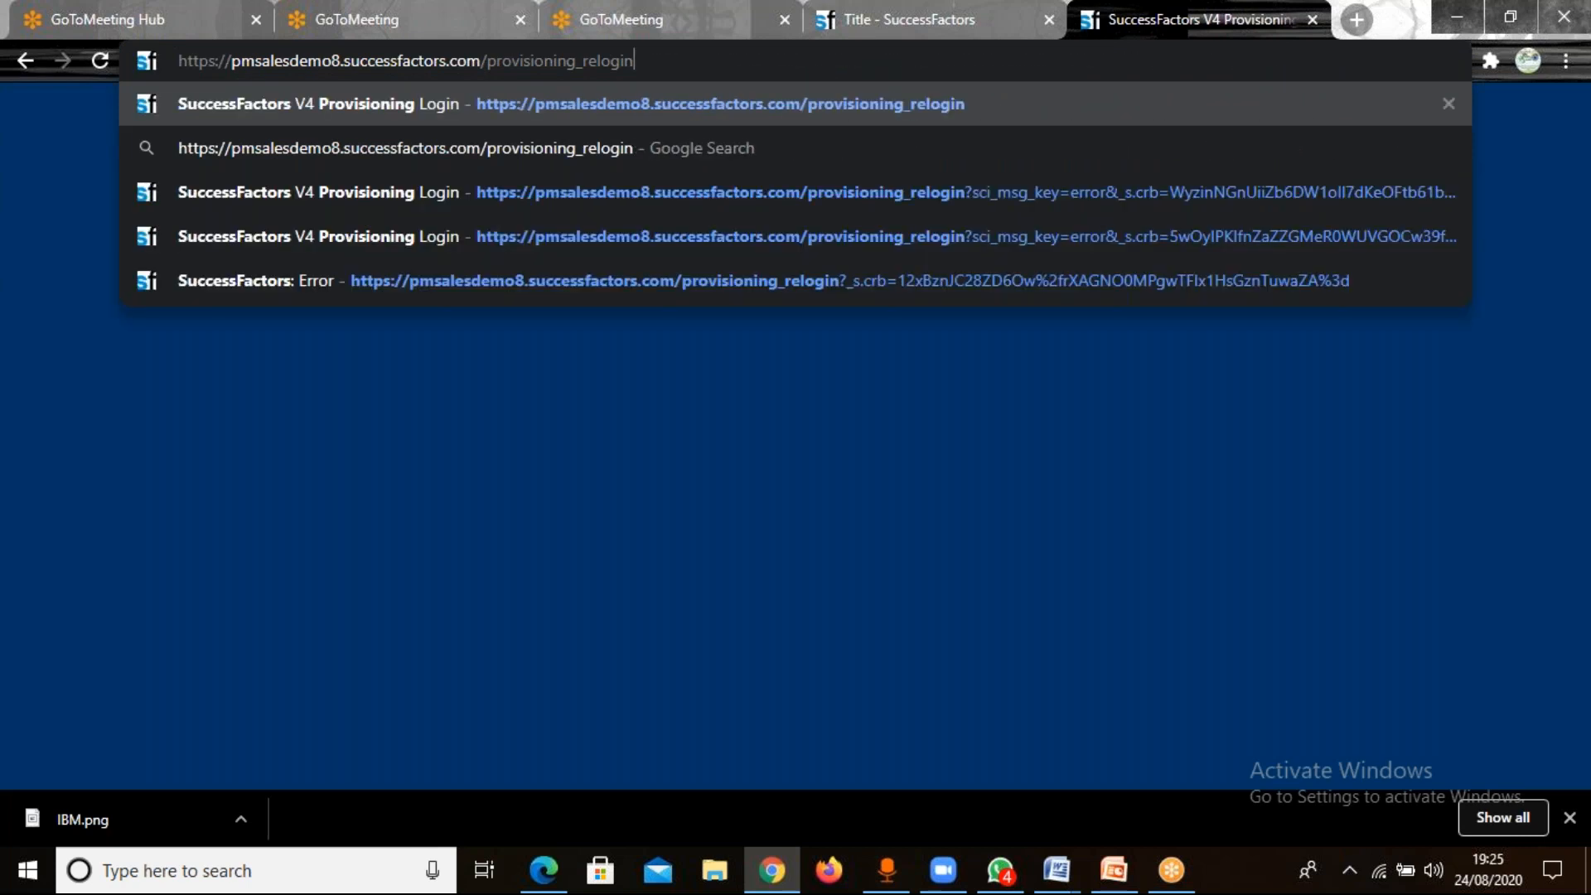
{"action": "key", "text": "ctrl+d"}
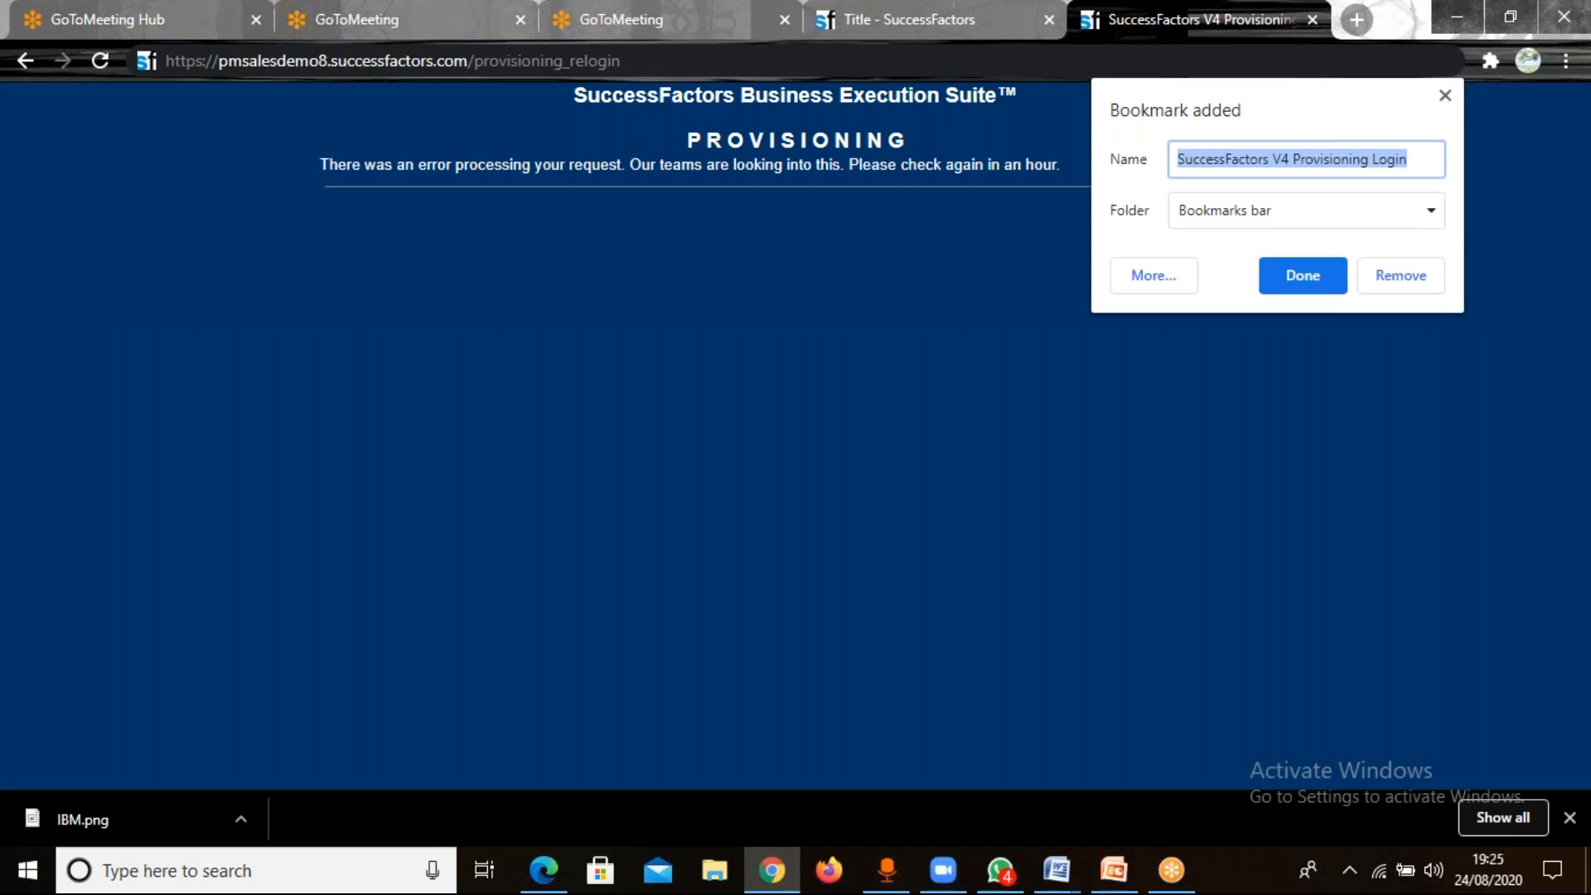
{"action": "key", "text": "Escape"}
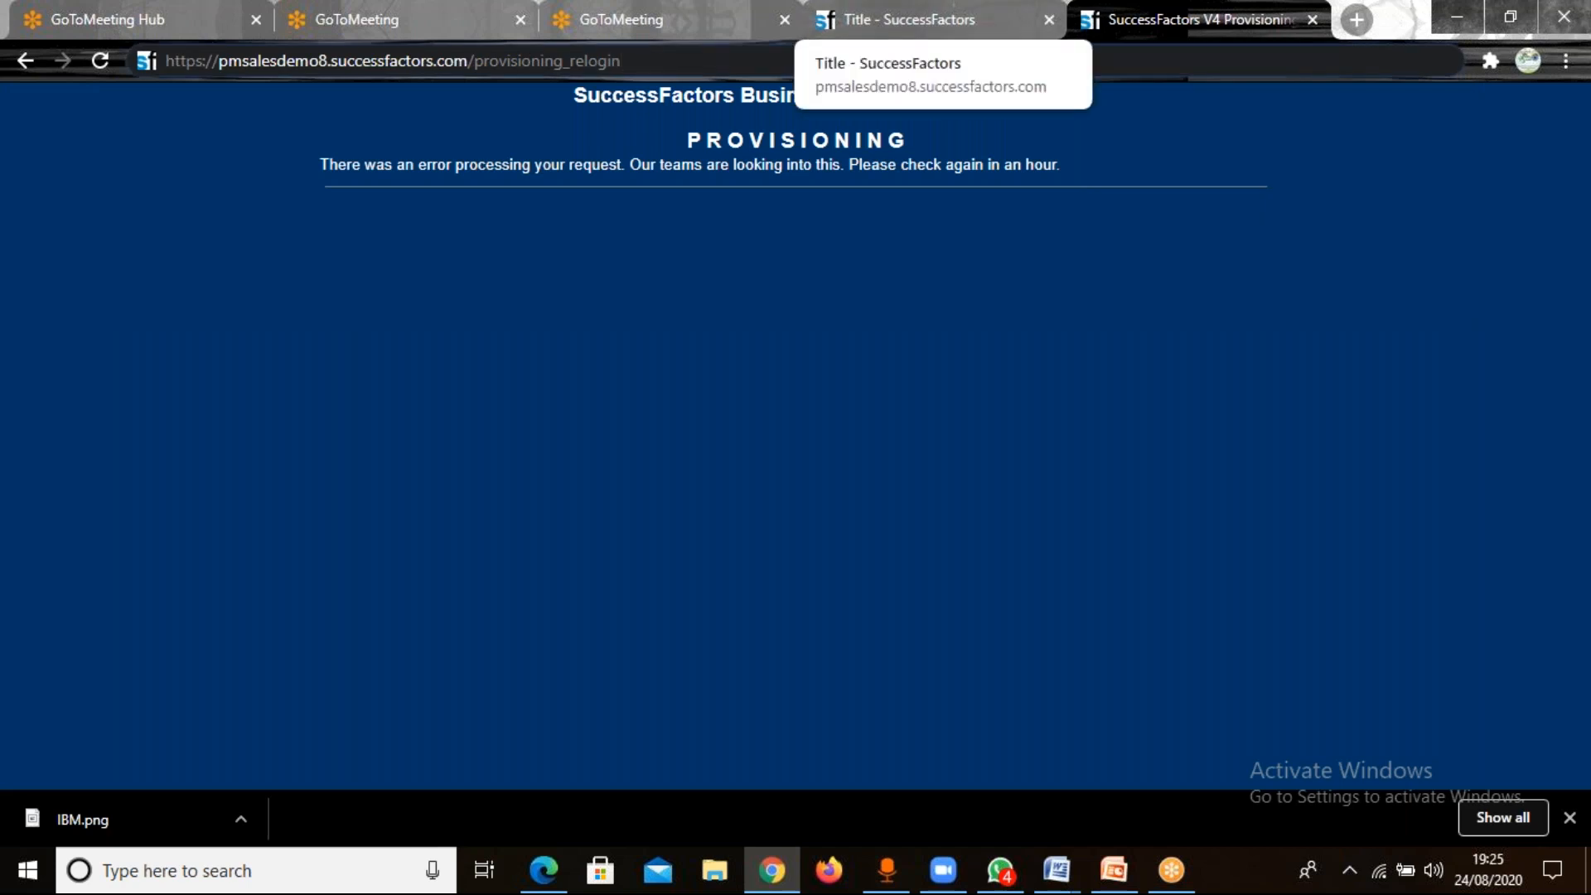
{"action": "key", "text": "Return"}
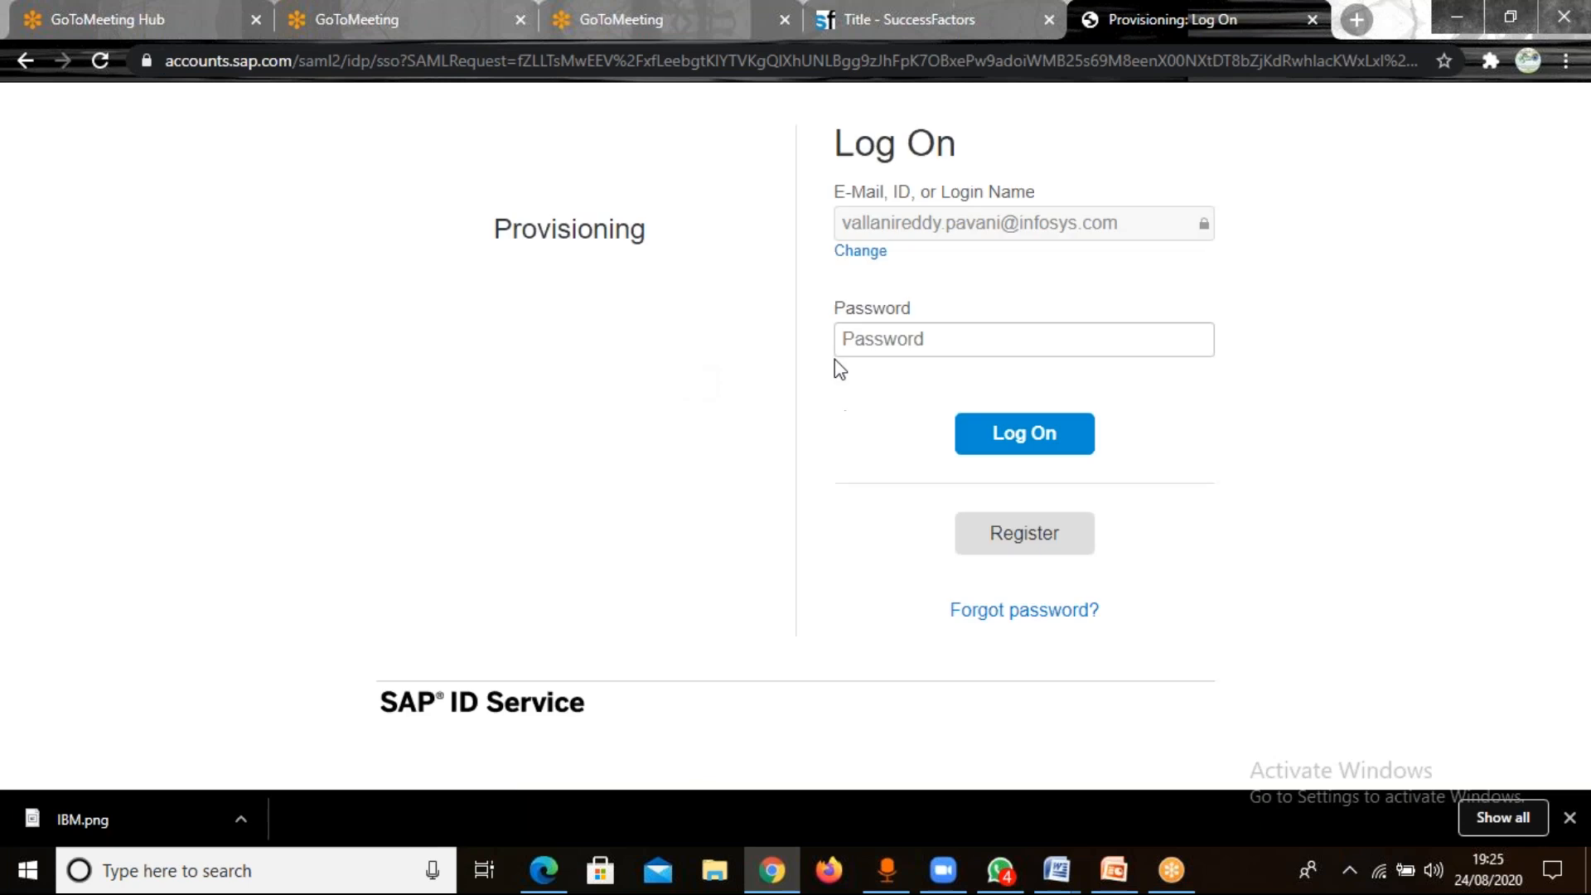
{"action": "left_click", "coordinate": [1028, 447]}
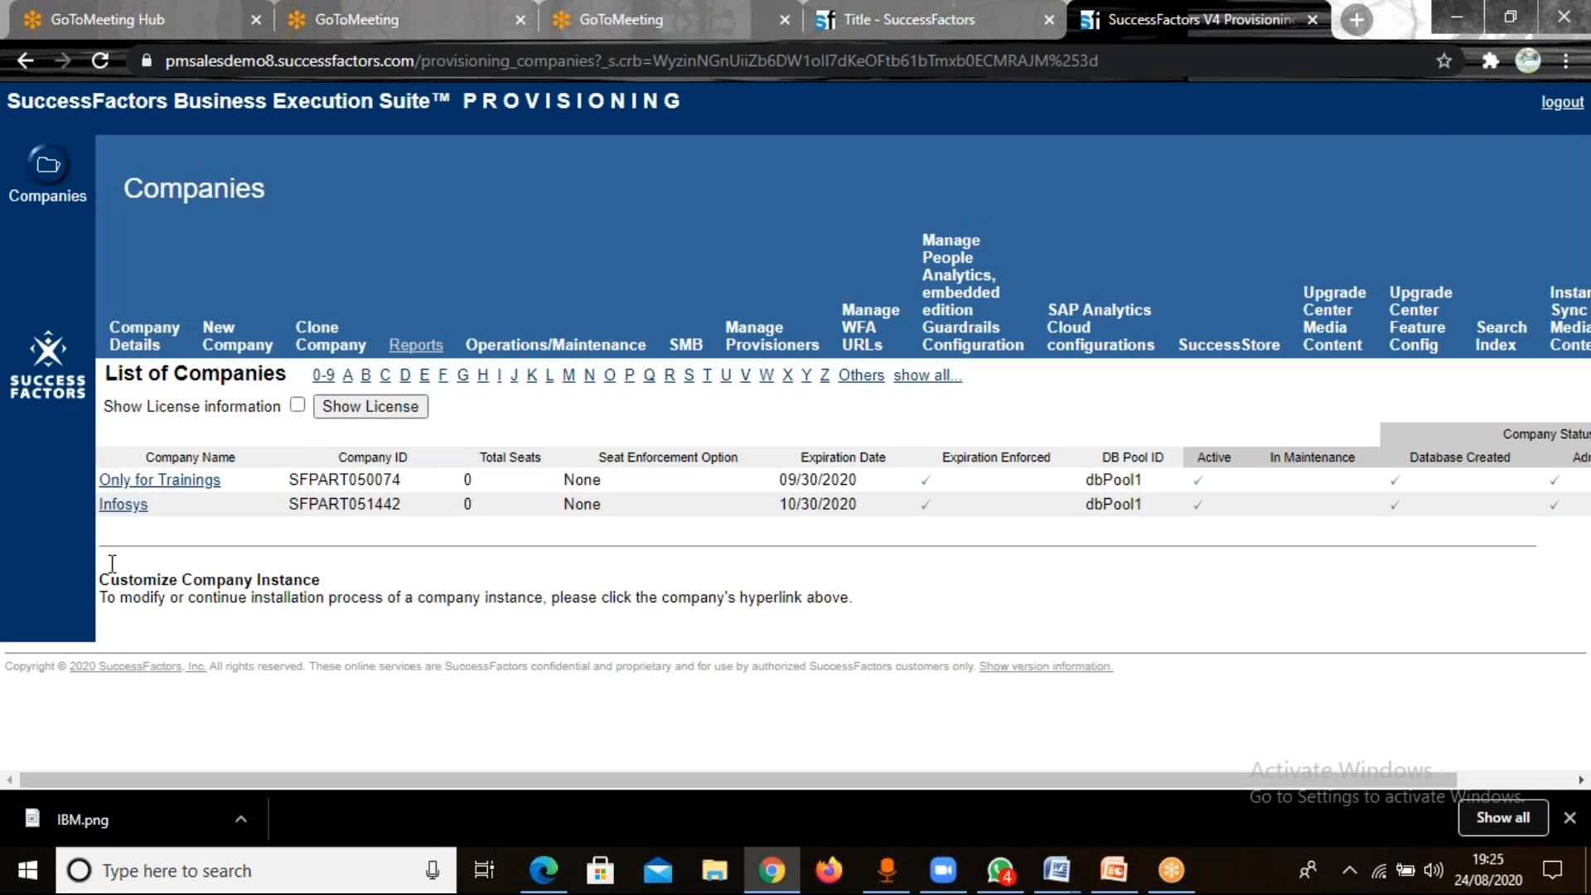
Open the Import/Export Corporate Data Model XML page for the Infosys company.
{"action": "left_click", "coordinate": [125, 504]}
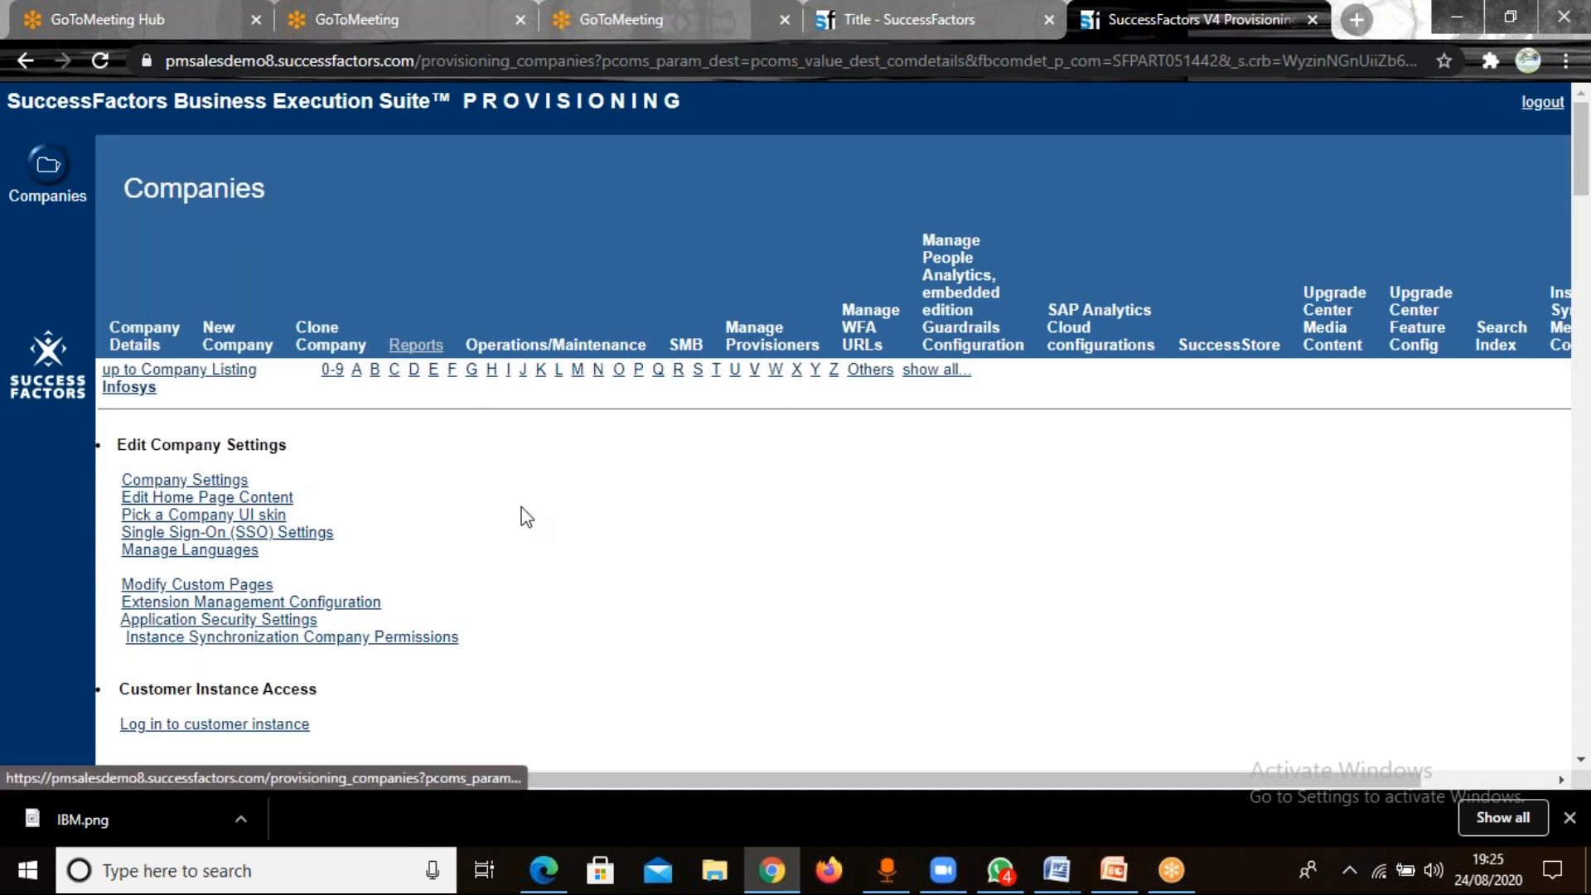
{"action": "scroll", "coordinate": [526, 515], "scroll_direction": "down", "scroll_amount": 7}
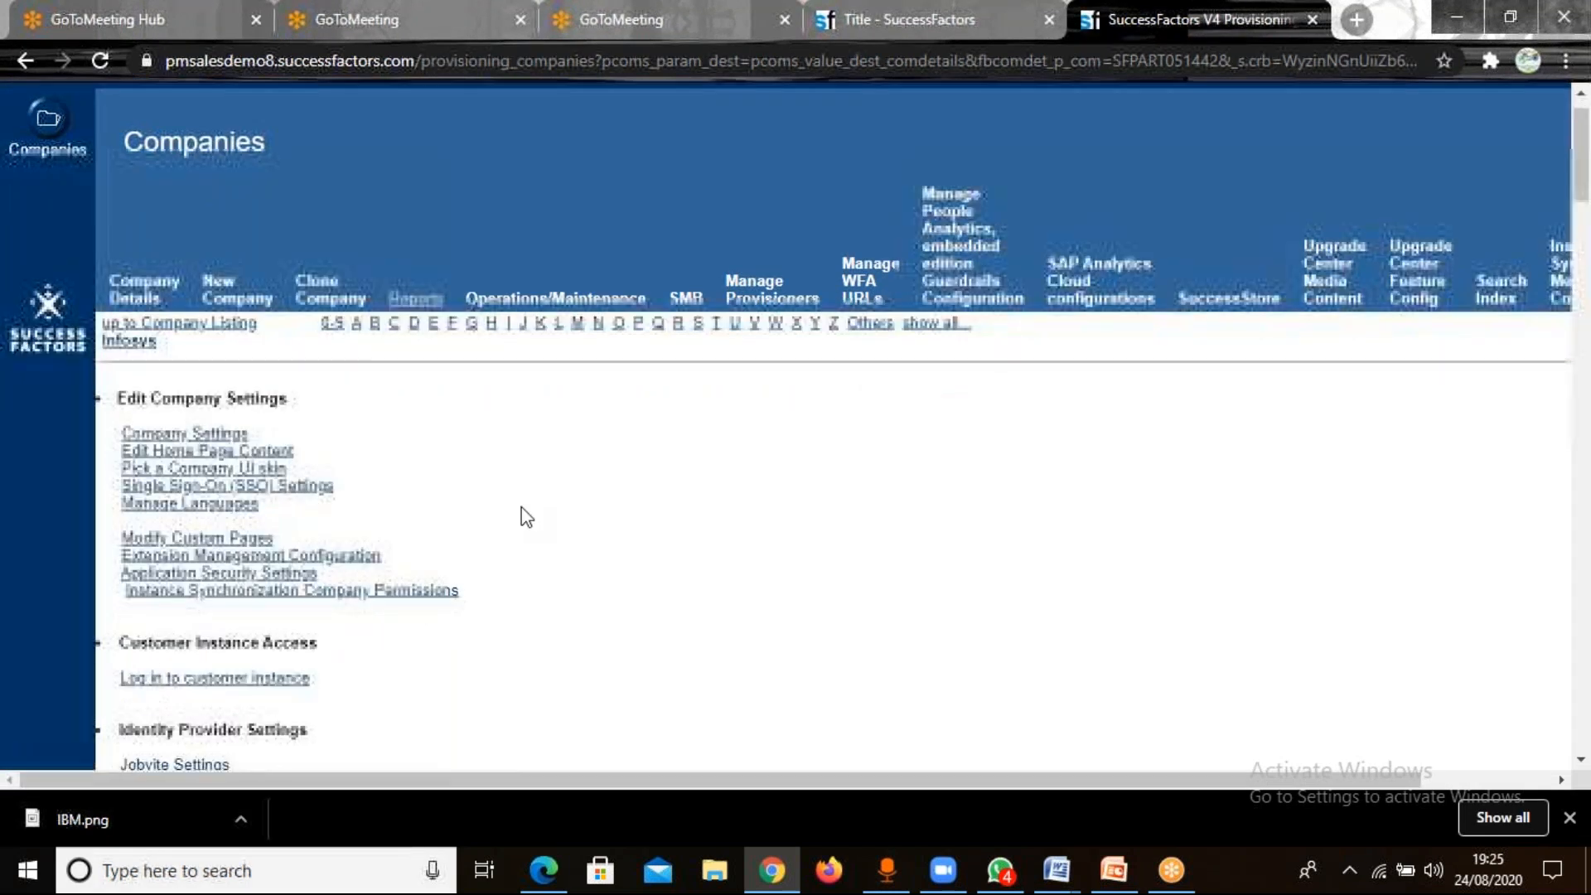
{"action": "scroll", "coordinate": [526, 516], "scroll_direction": "down", "scroll_amount": 4}
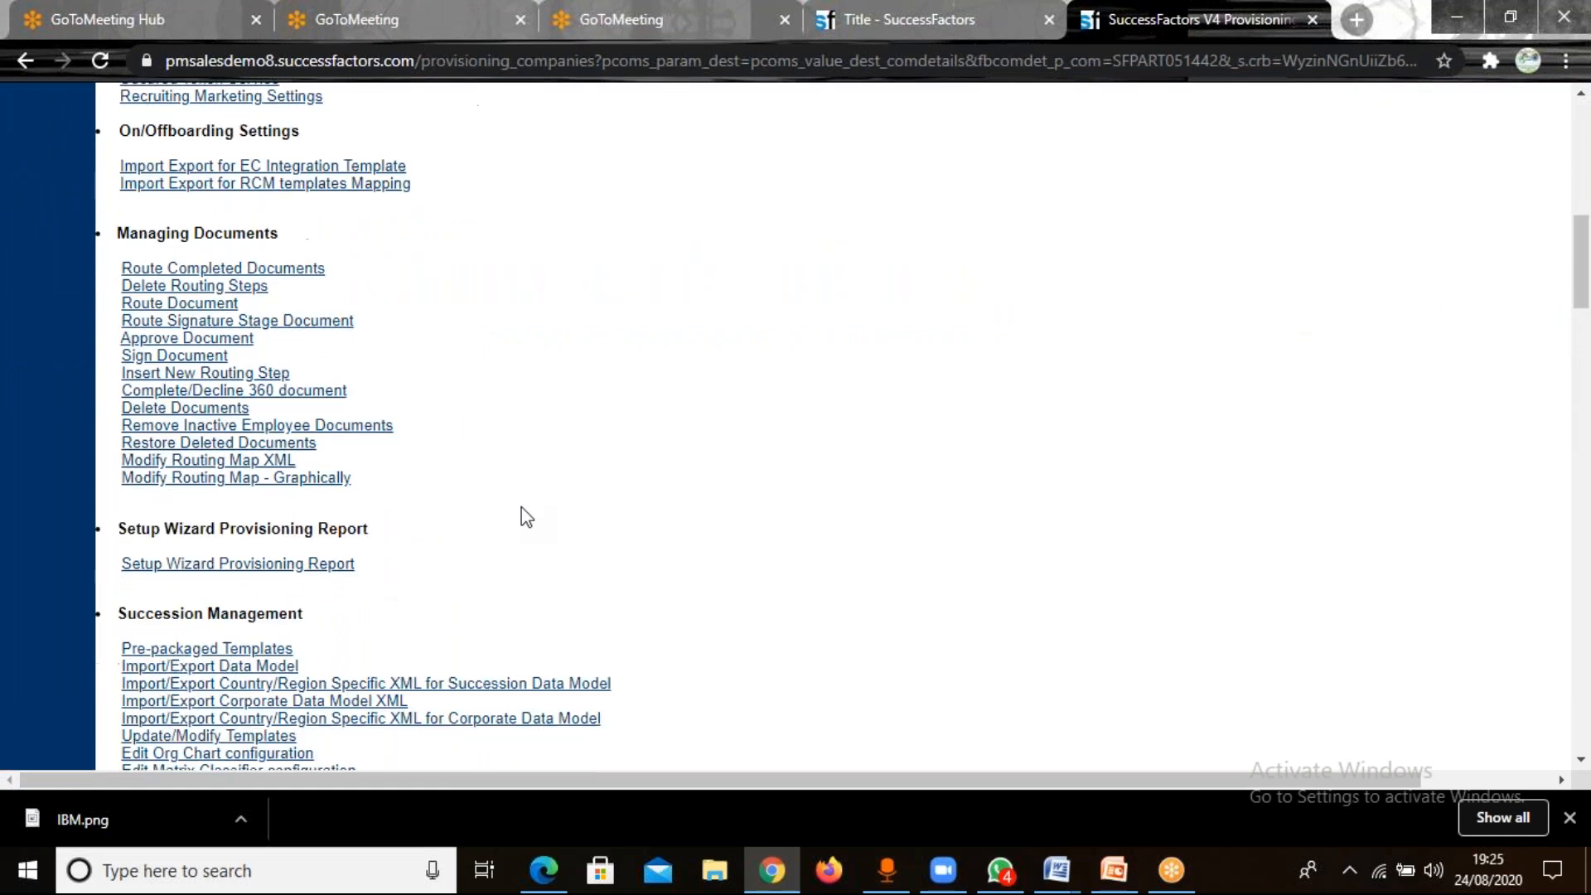
{"action": "scroll", "coordinate": [525, 515], "scroll_direction": "down", "scroll_amount": 3}
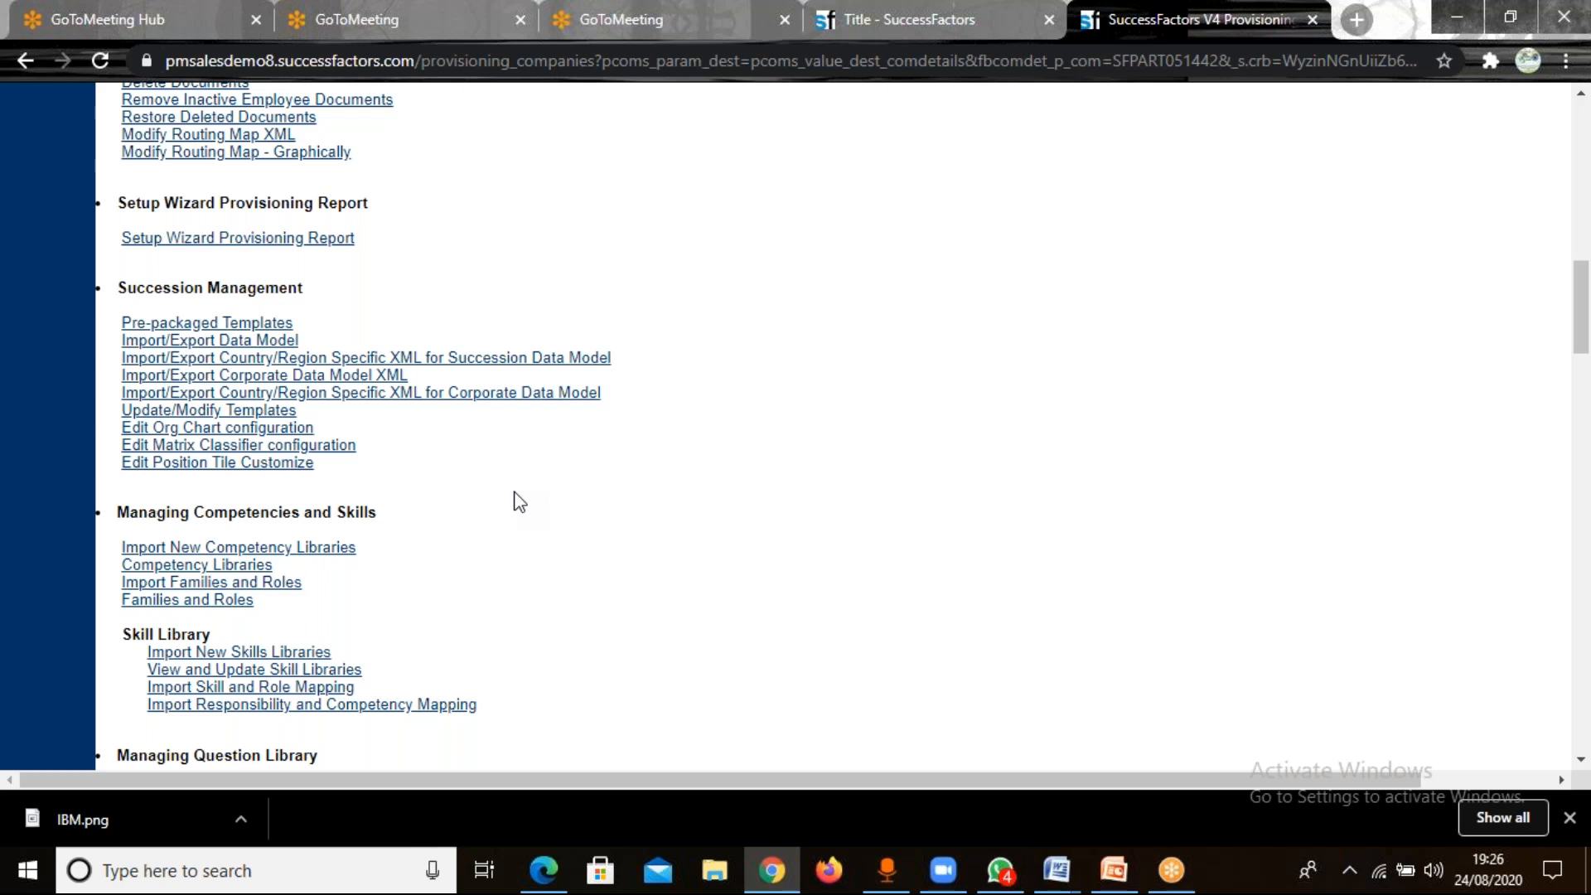
{"action": "left_click", "coordinate": [280, 378]}
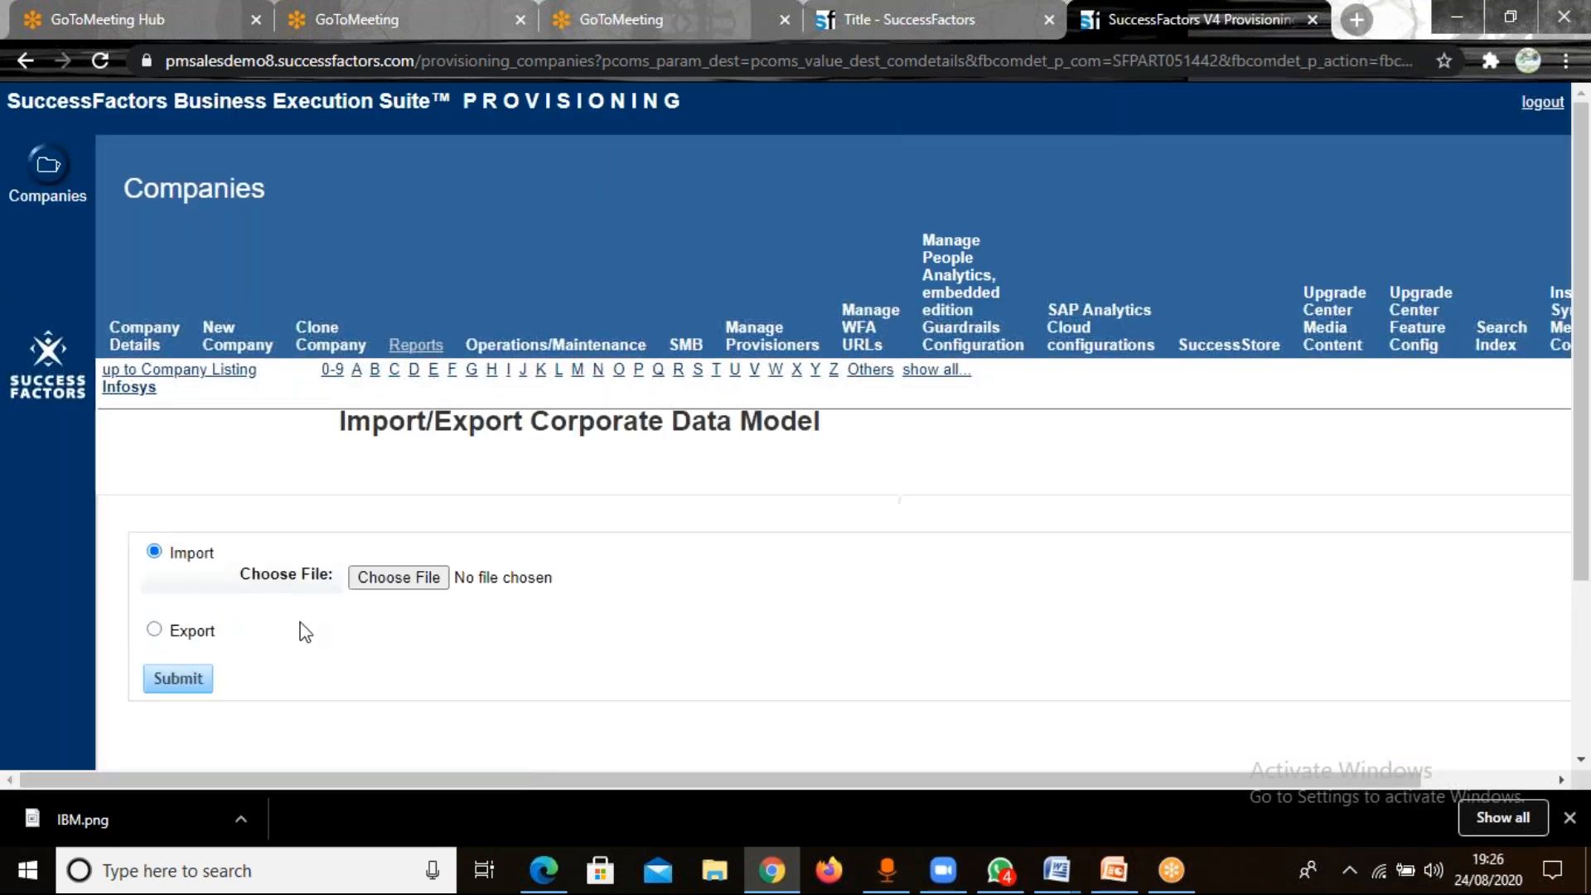
Export the corporate data model and show the downloaded XML file in its folder.
{"action": "left_click", "coordinate": [160, 637]}
{"action": "left_click", "coordinate": [181, 681]}
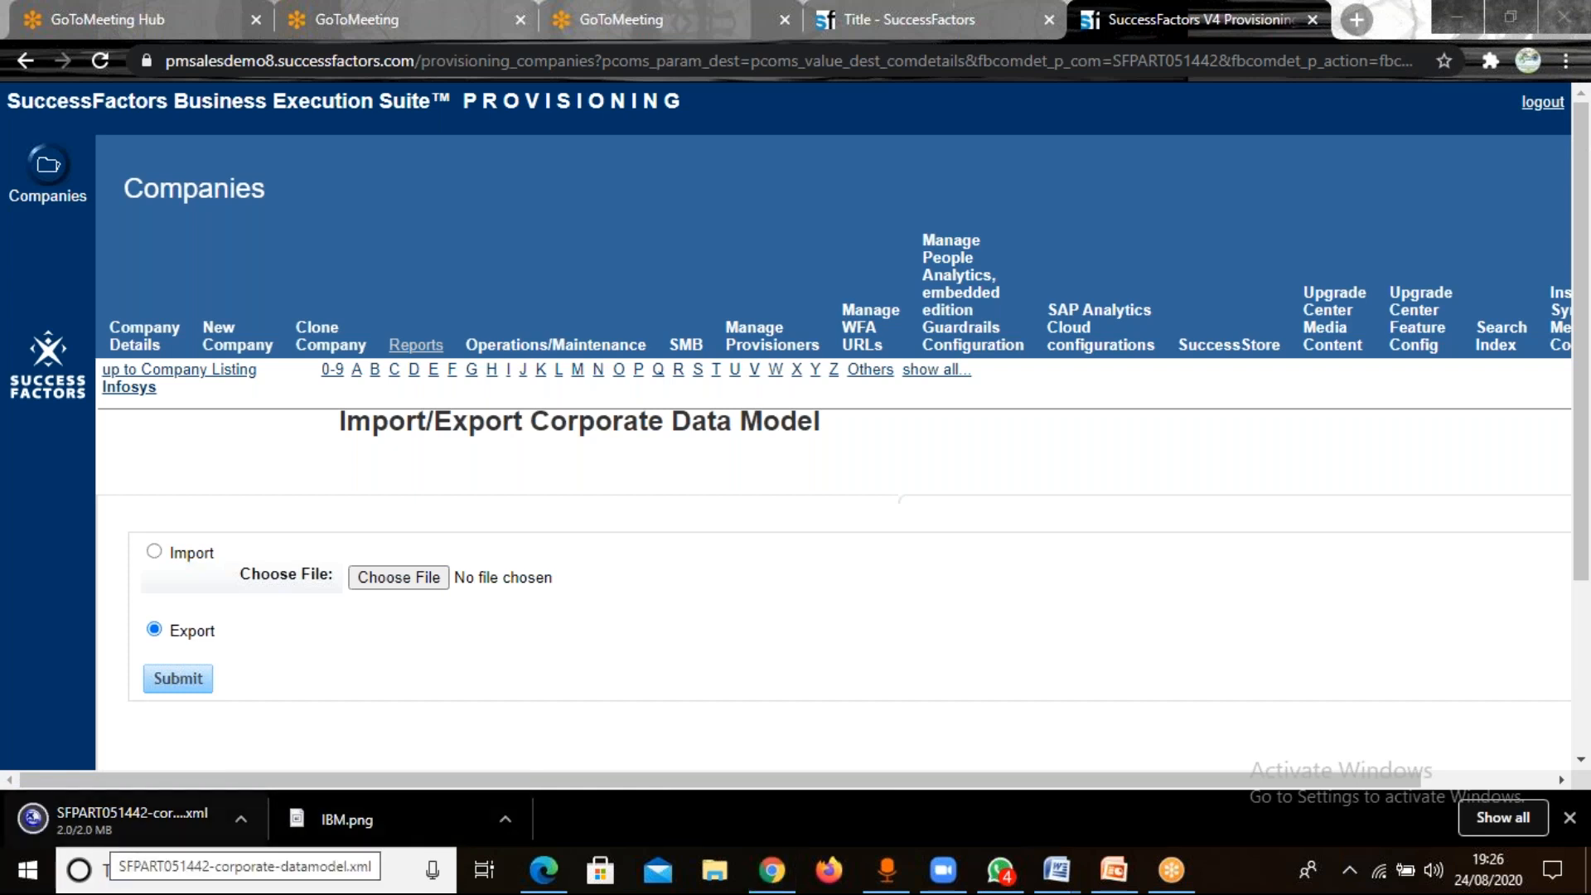
{"action": "left_click", "coordinate": [242, 828]}
{"action": "left_click", "coordinate": [290, 730]}
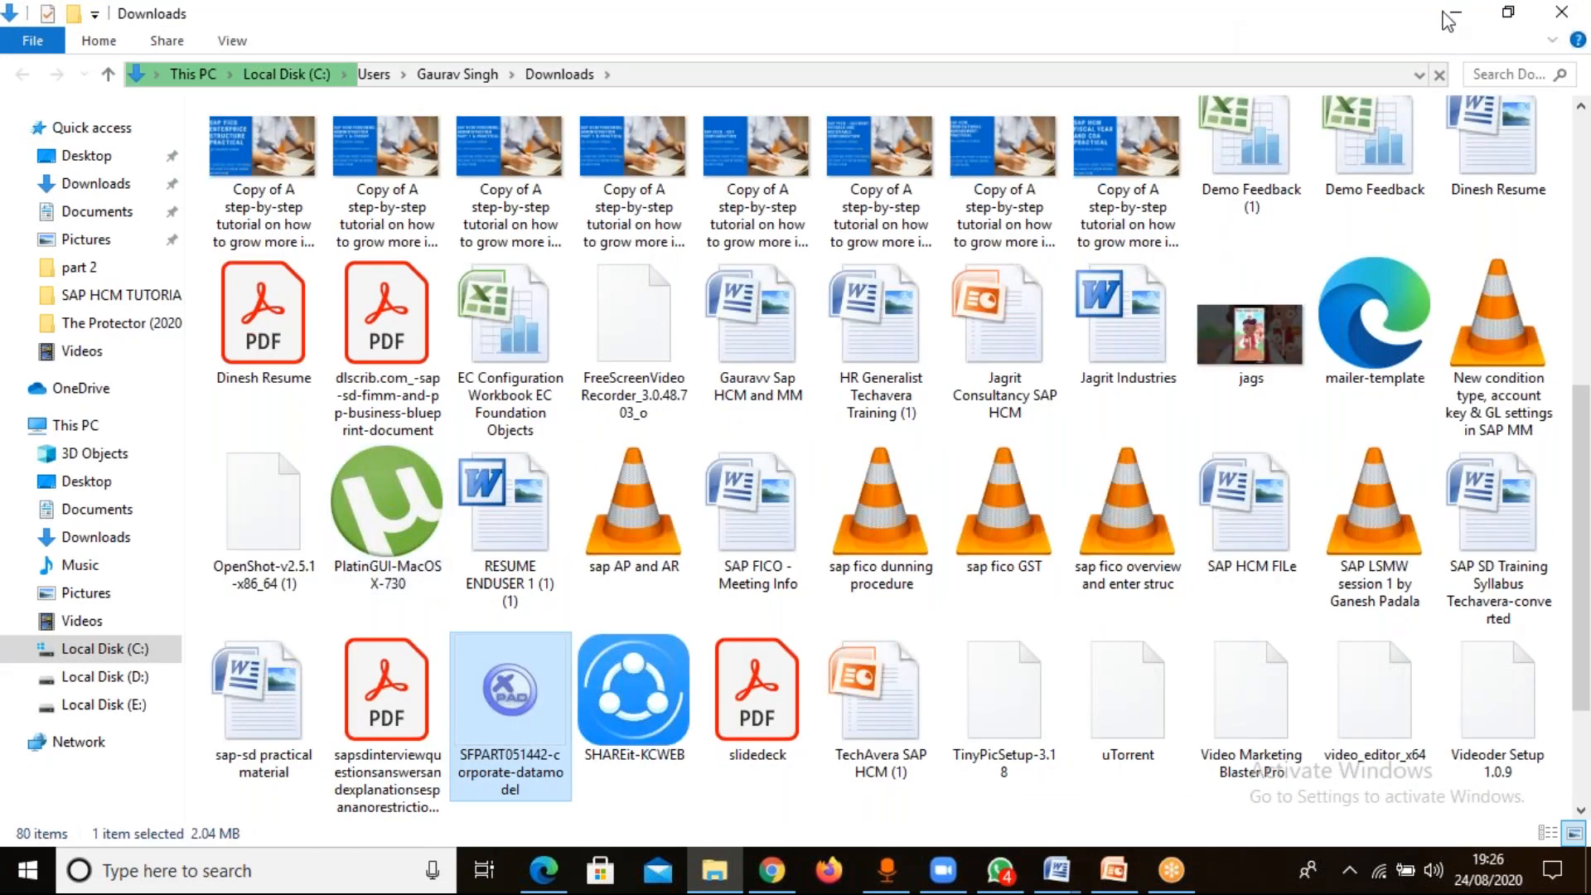
Paste a copy of the exported corporate data model file into the Test Data Model folder on the desktop.
{"action": "left_click", "coordinate": [1453, 16]}
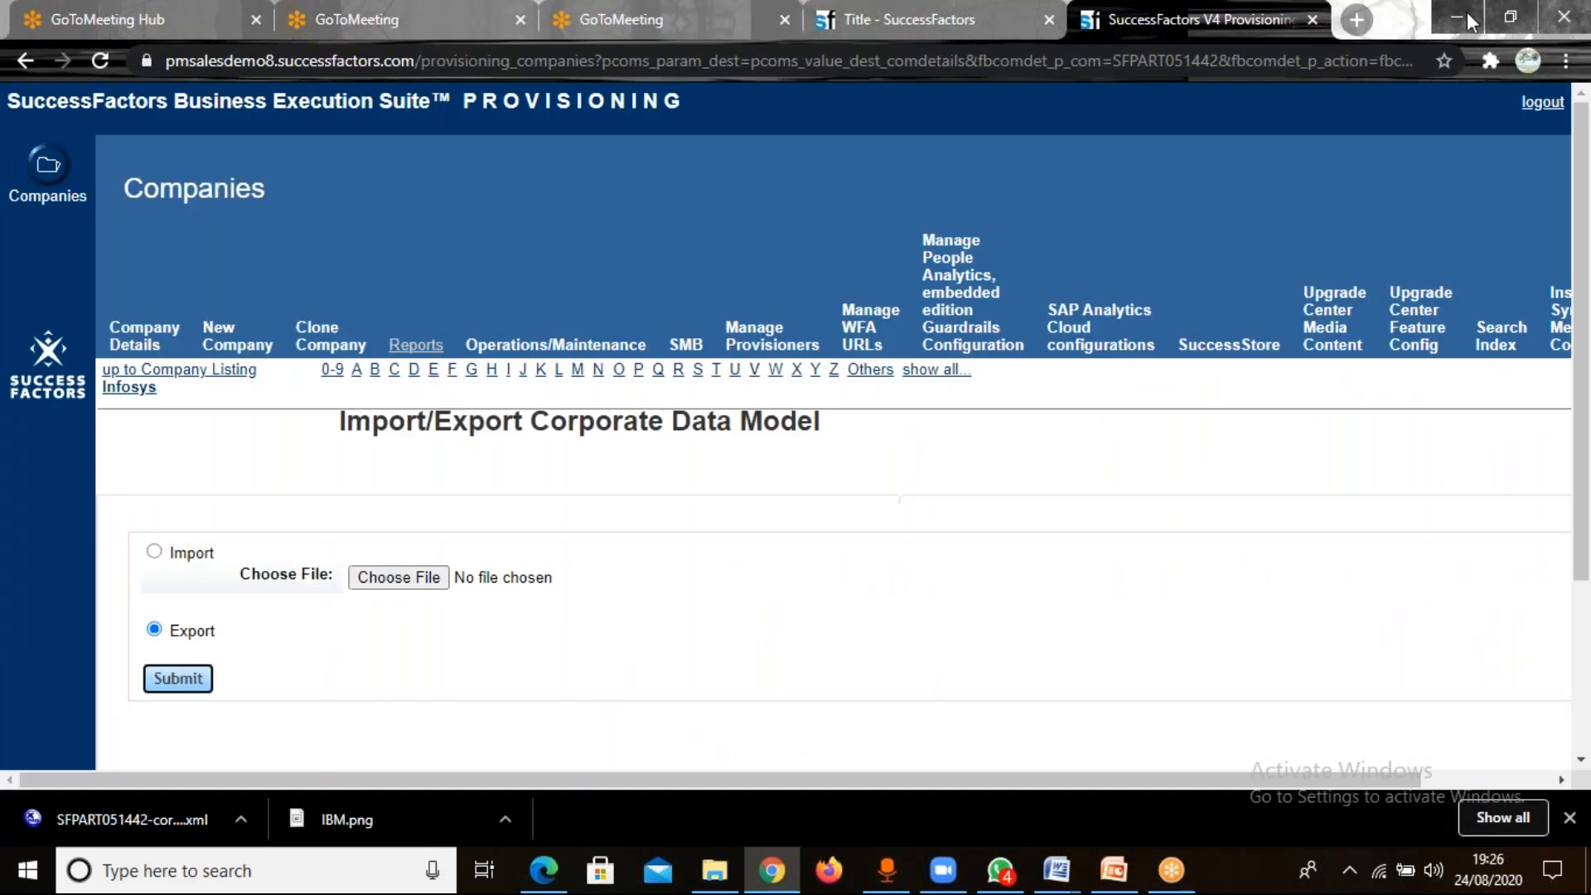
{"action": "left_click", "coordinate": [1463, 21]}
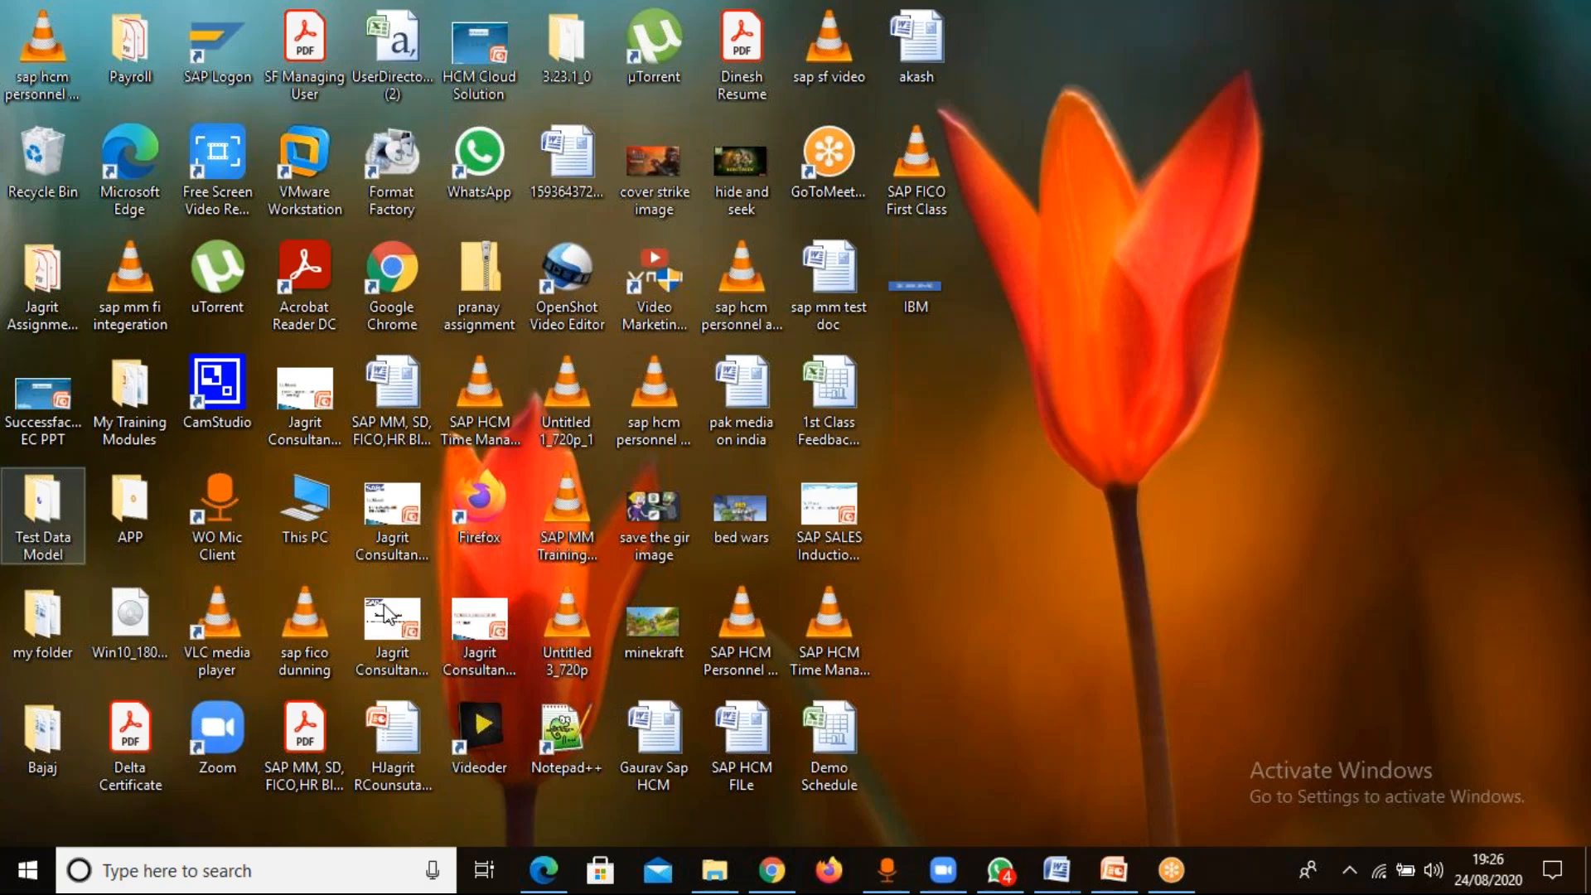
{"action": "key", "text": "Return"}
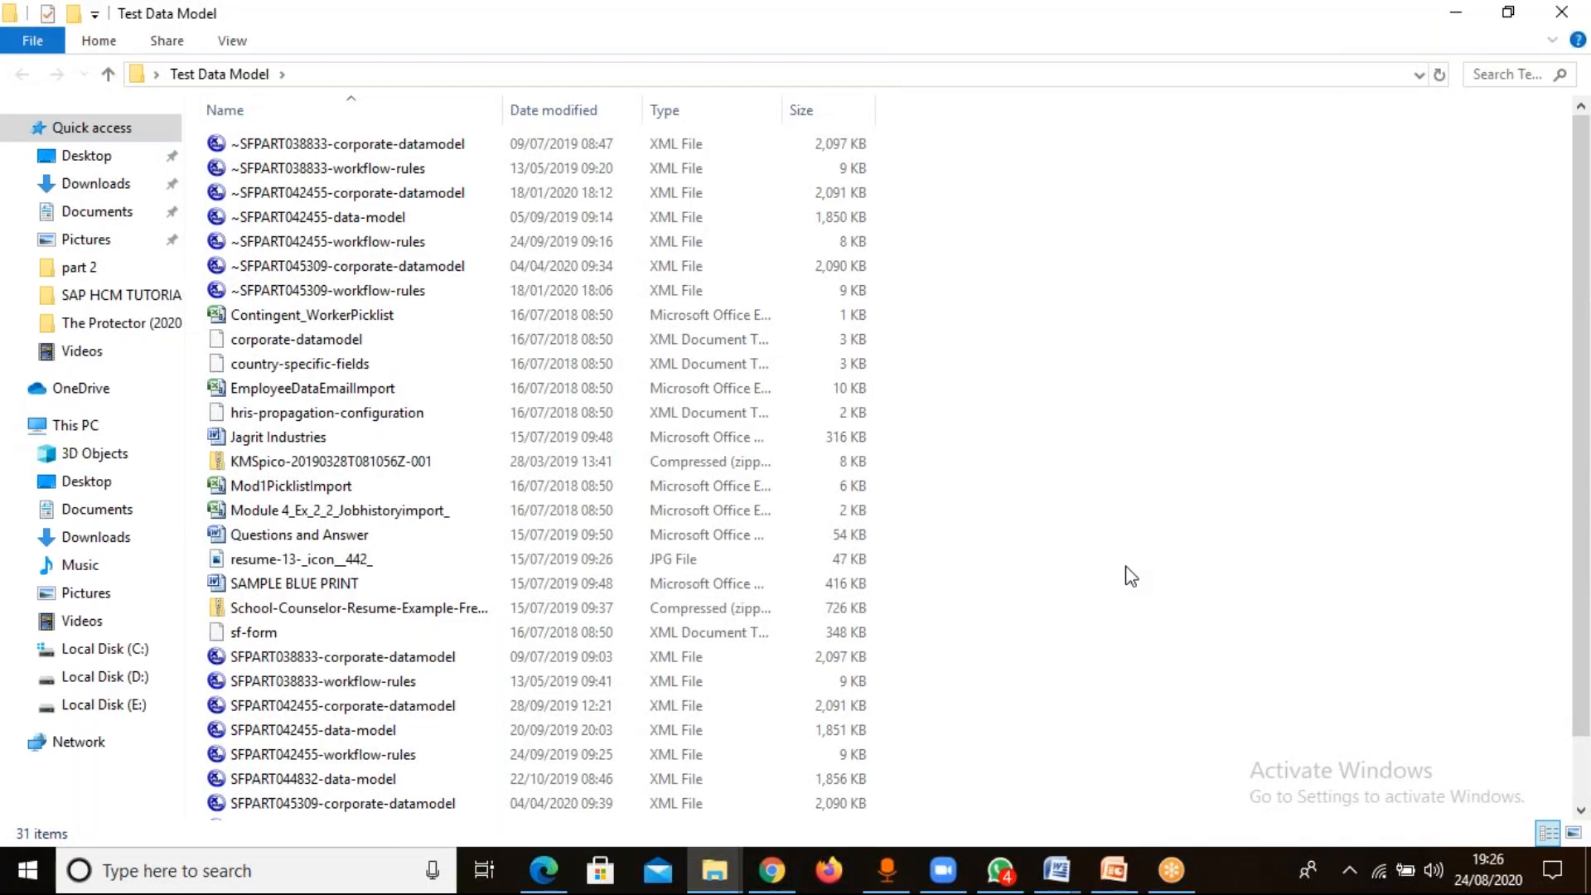
{"action": "key", "text": "ctrl+v"}
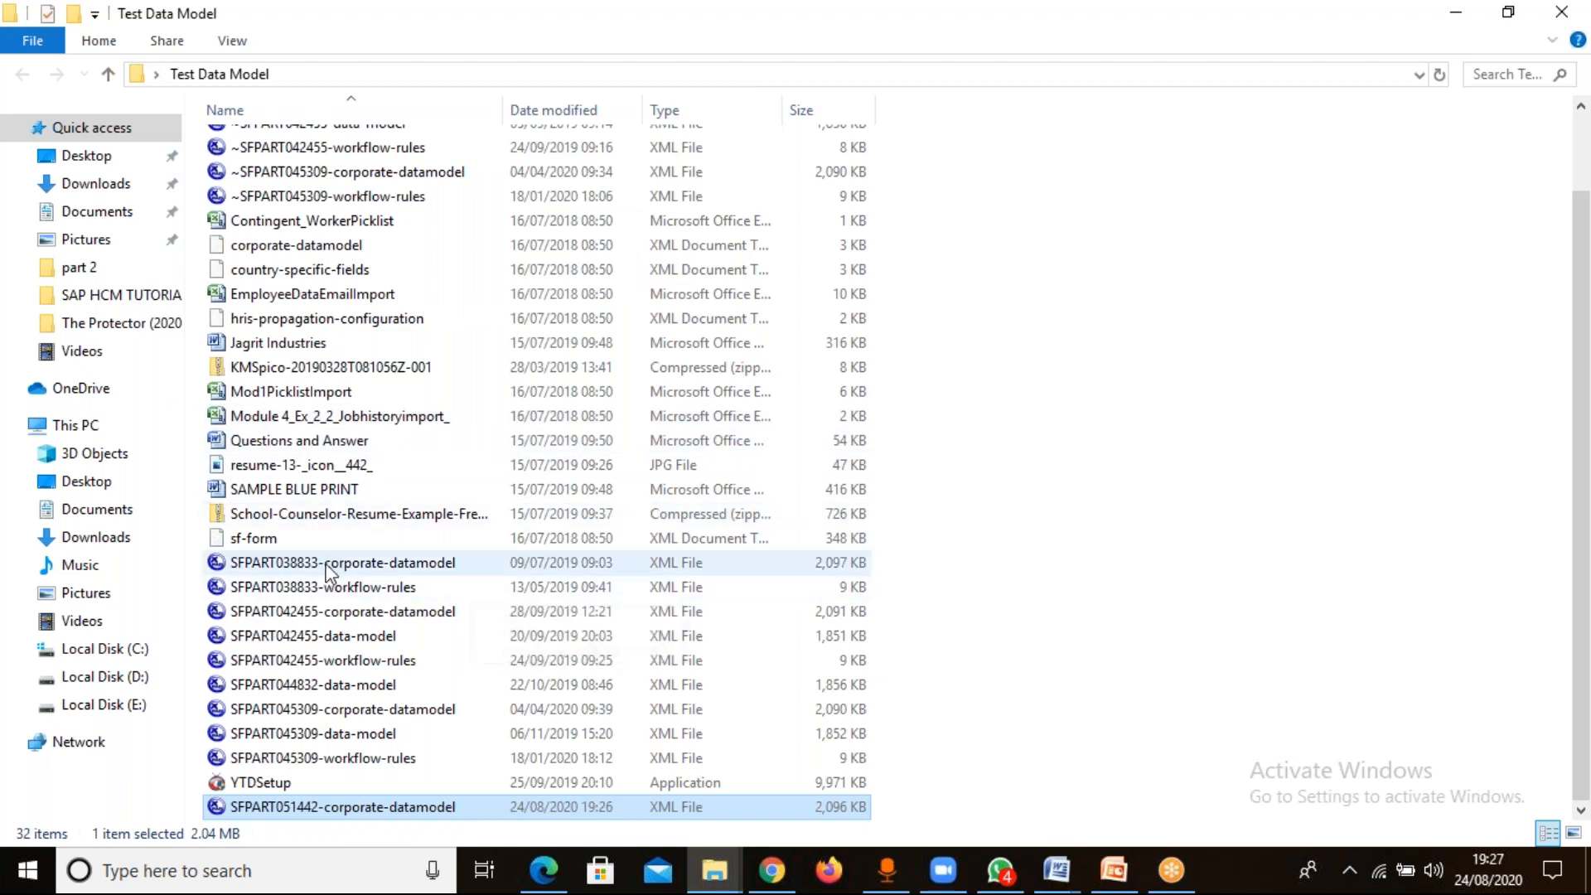
Open the pasted corporate data model file in XMLPad and expand the corporate-data-model node in Table View.
{"action": "double_click", "coordinate": [382, 809]}
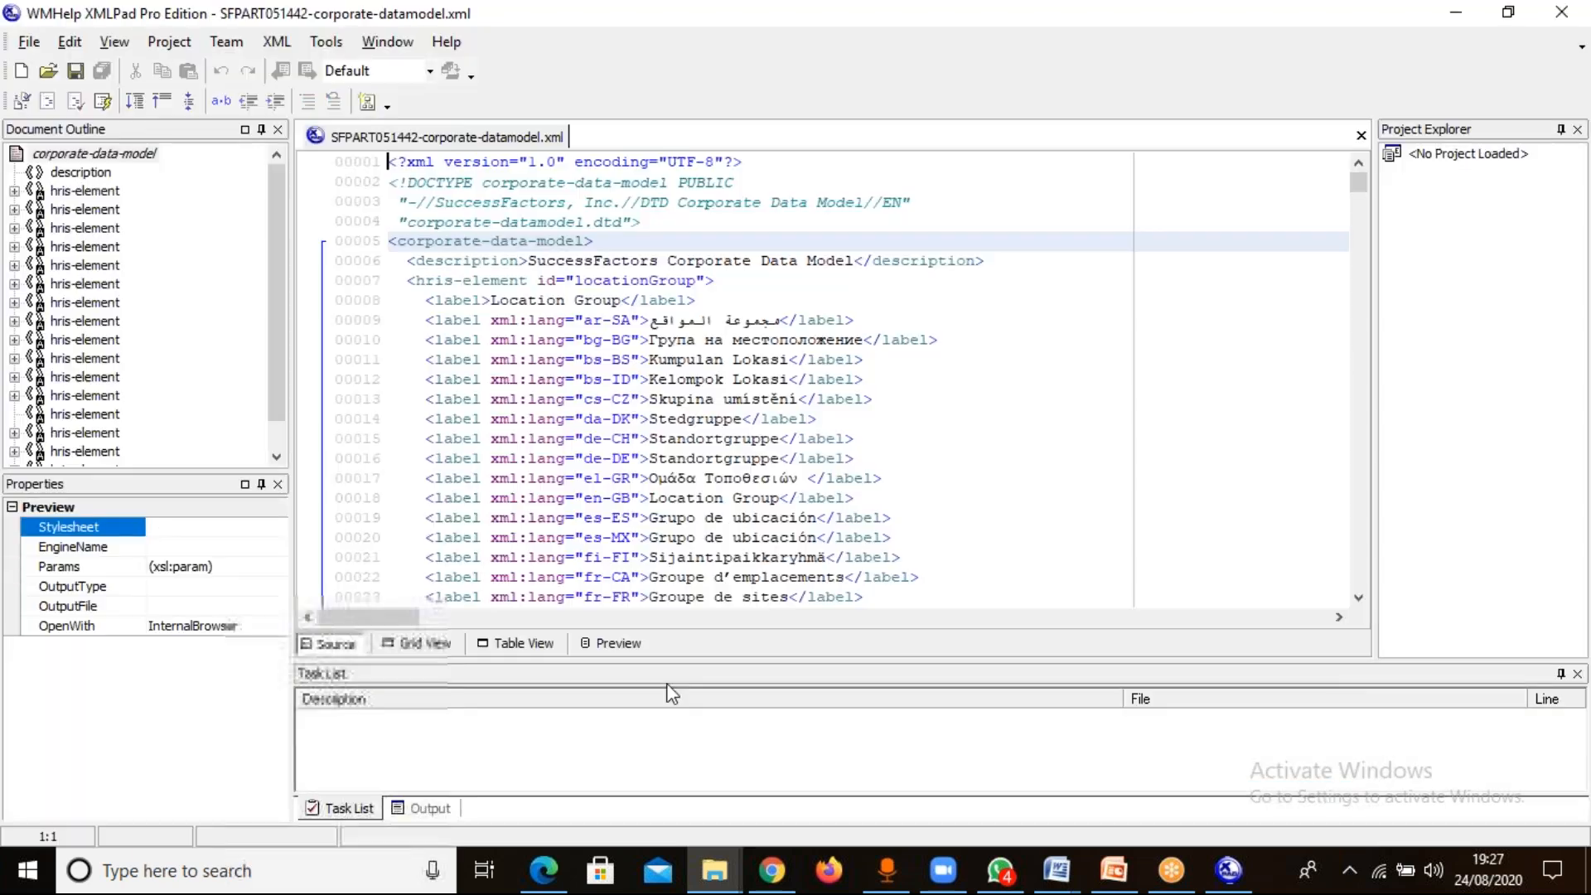
{"action": "left_click", "coordinate": [530, 643]}
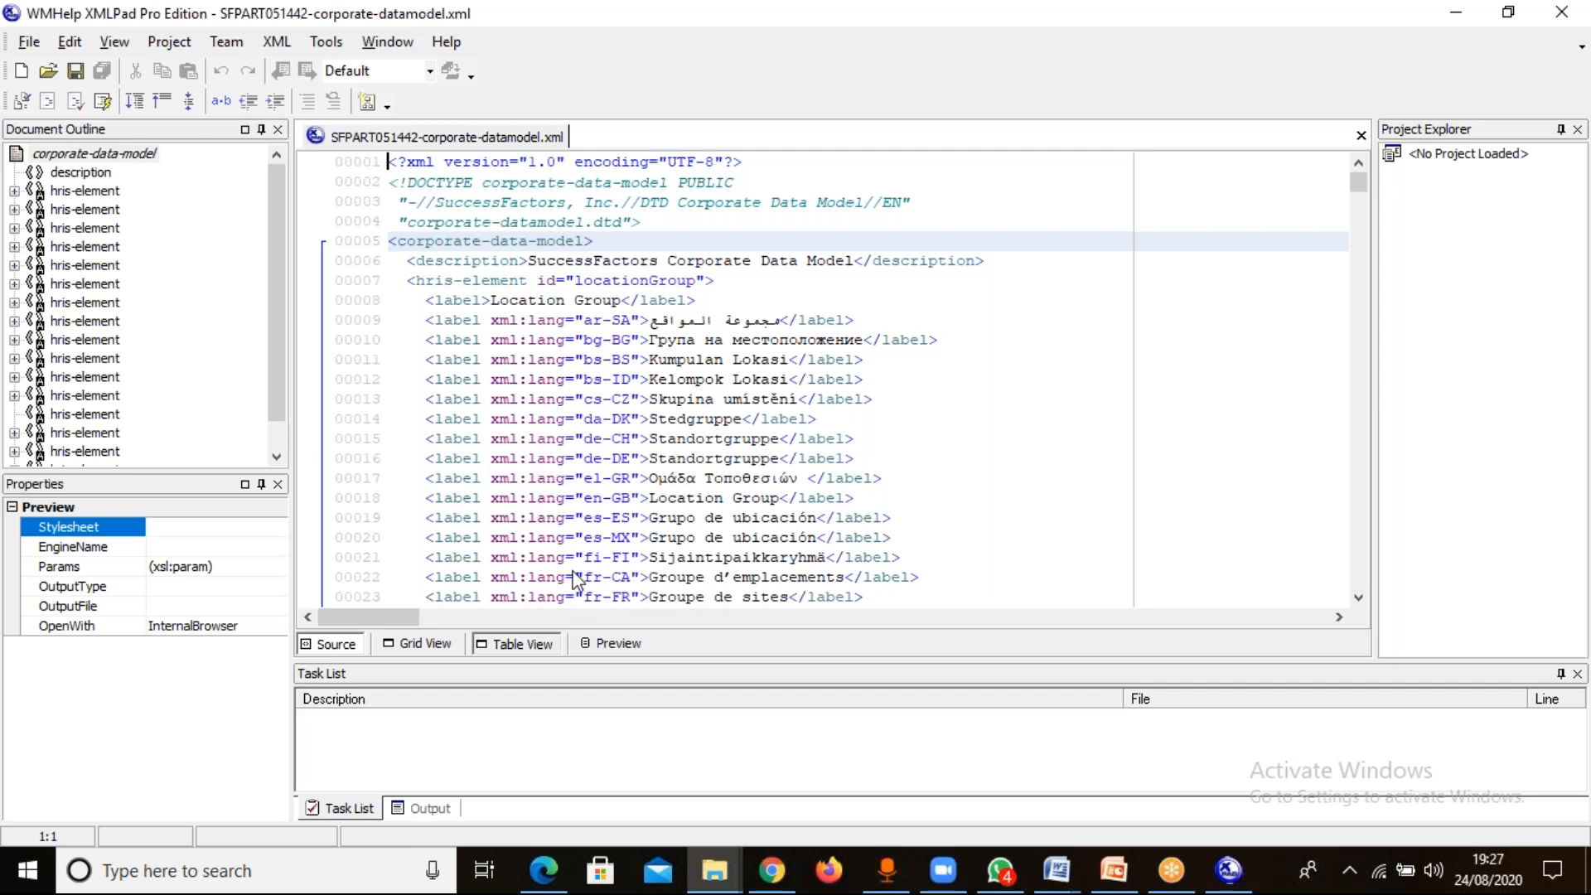
{"action": "left_click", "coordinate": [518, 644]}
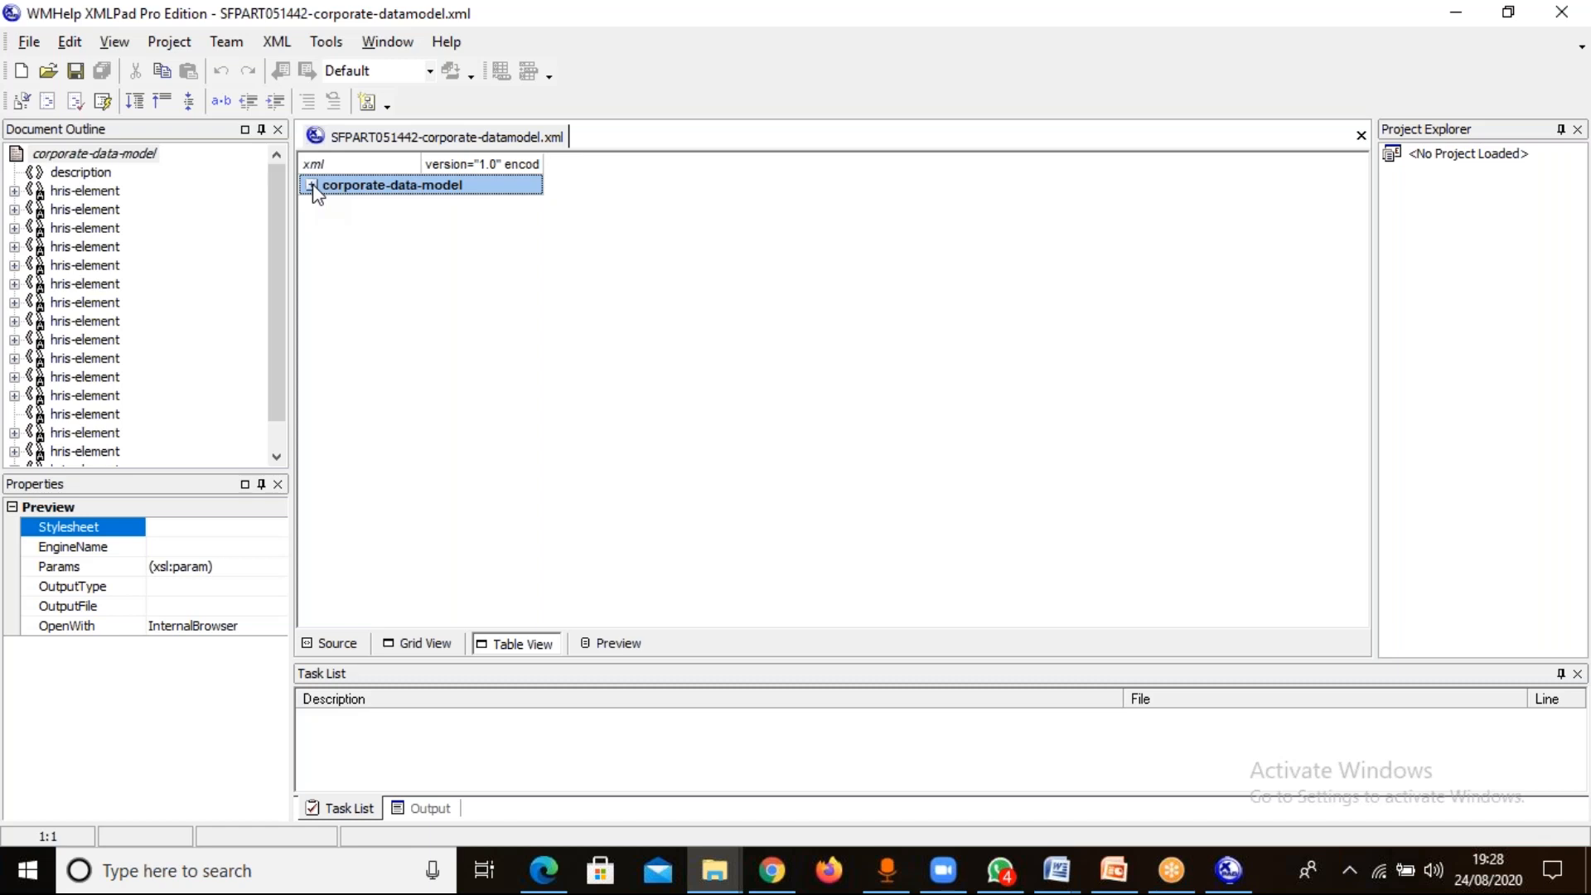
{"action": "left_click", "coordinate": [312, 184]}
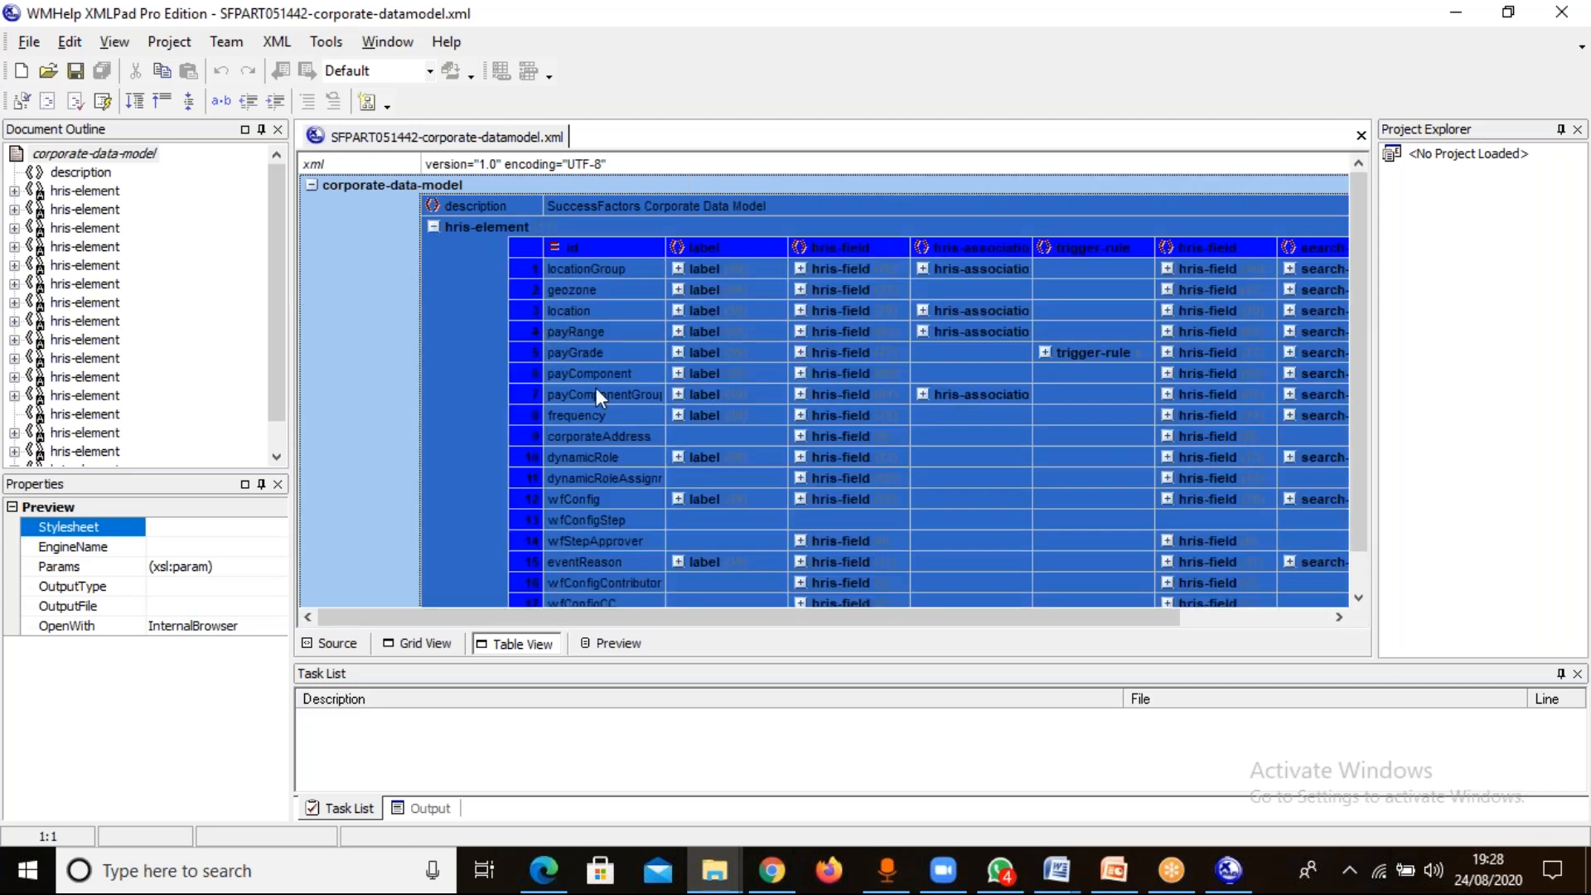
Expand the hris-field list of the location element.
{"action": "left_click", "coordinate": [590, 414]}
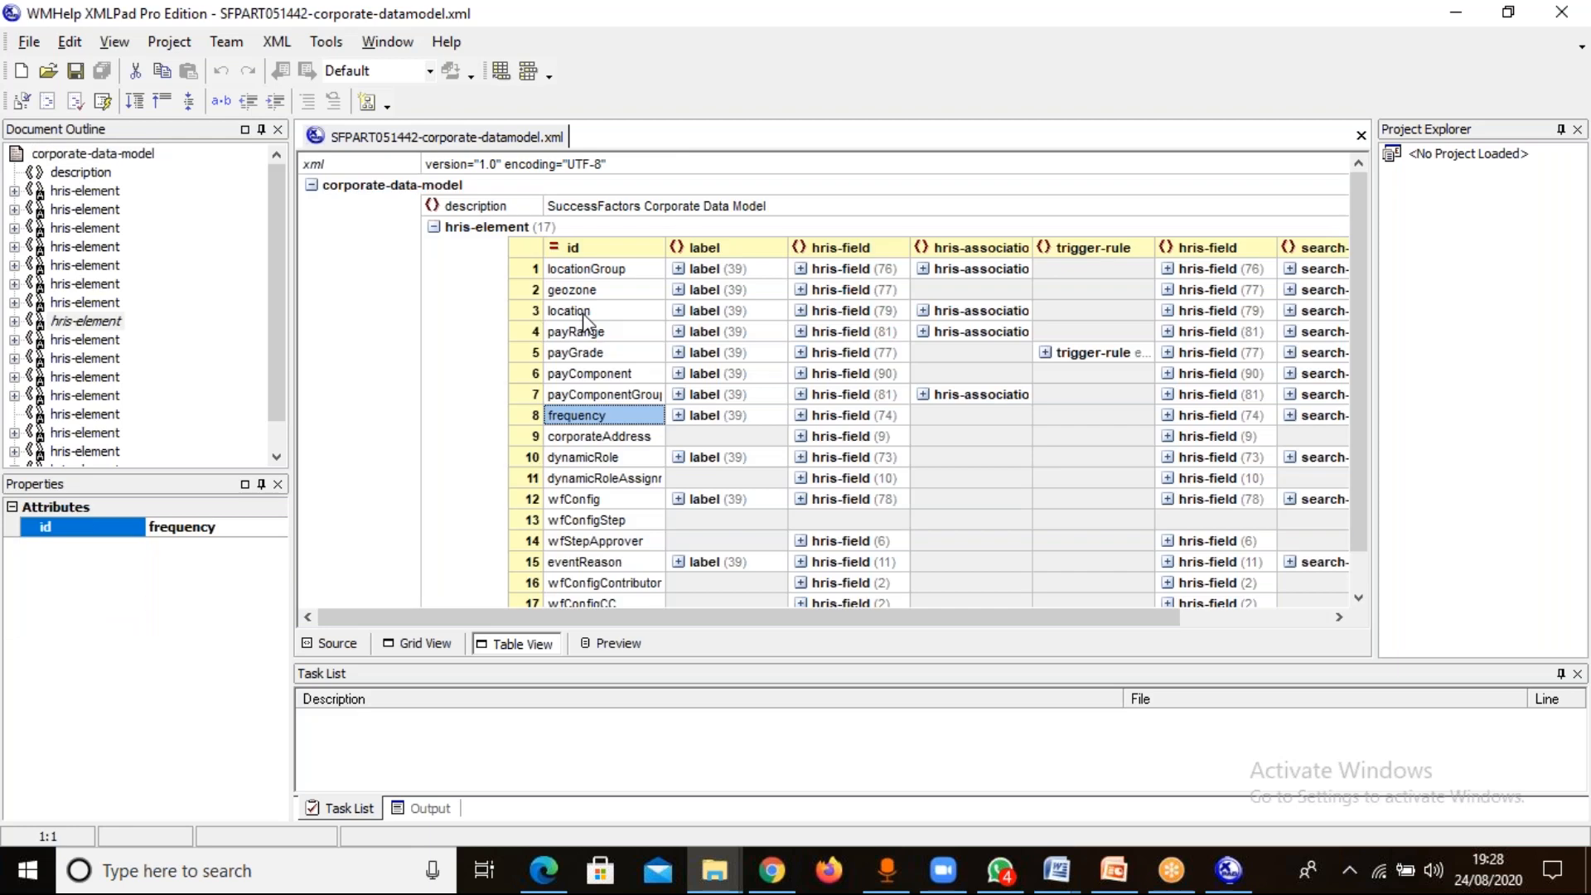
{"action": "left_click", "coordinate": [586, 313]}
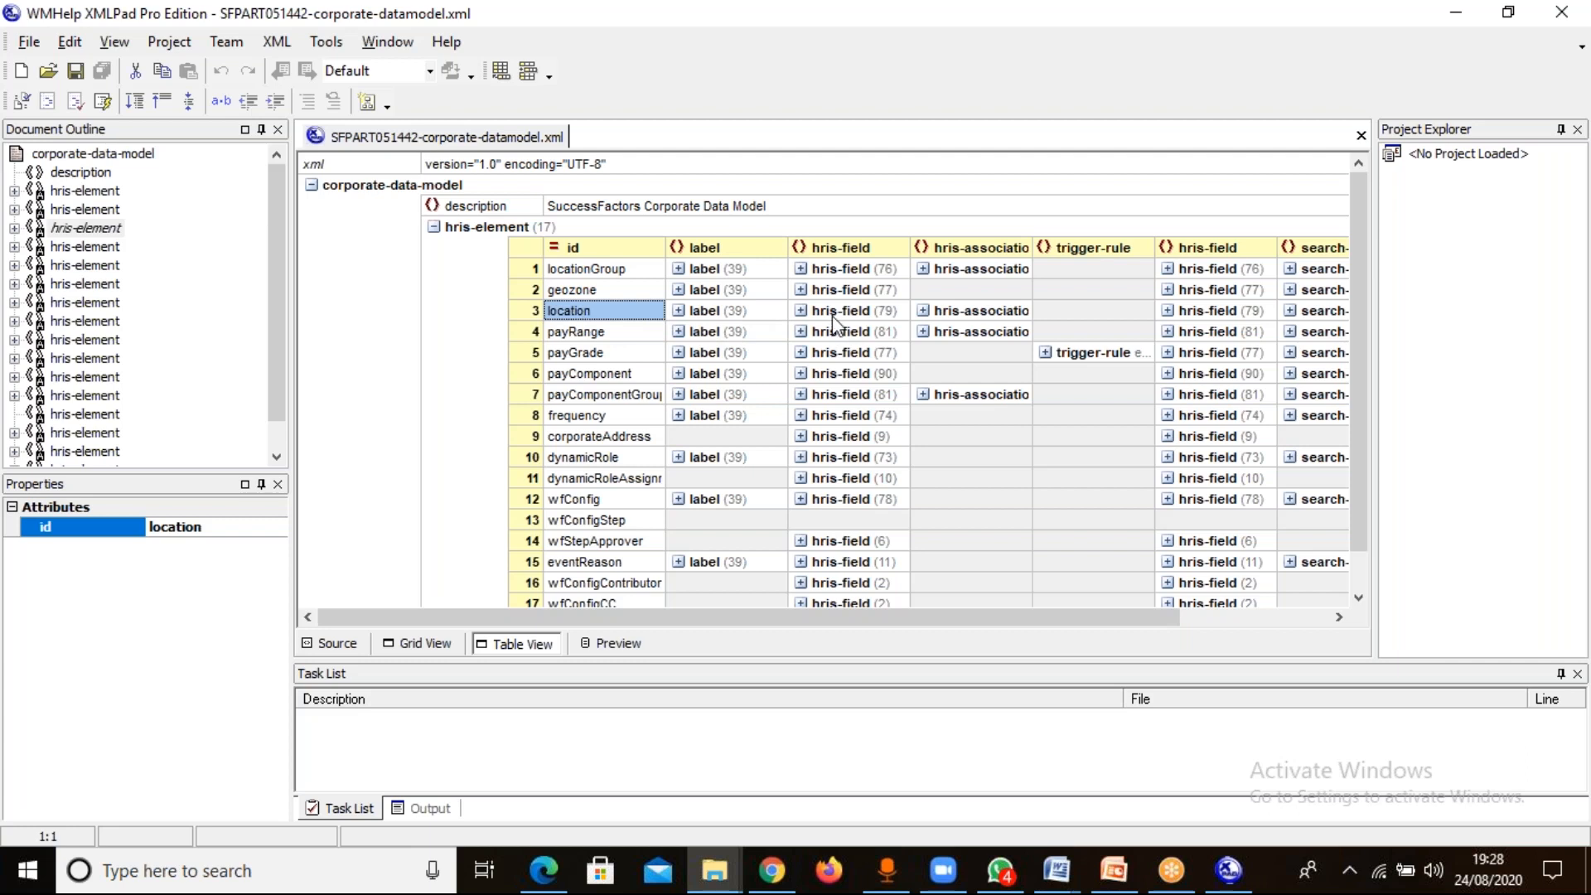
{"action": "left_click", "coordinate": [802, 313]}
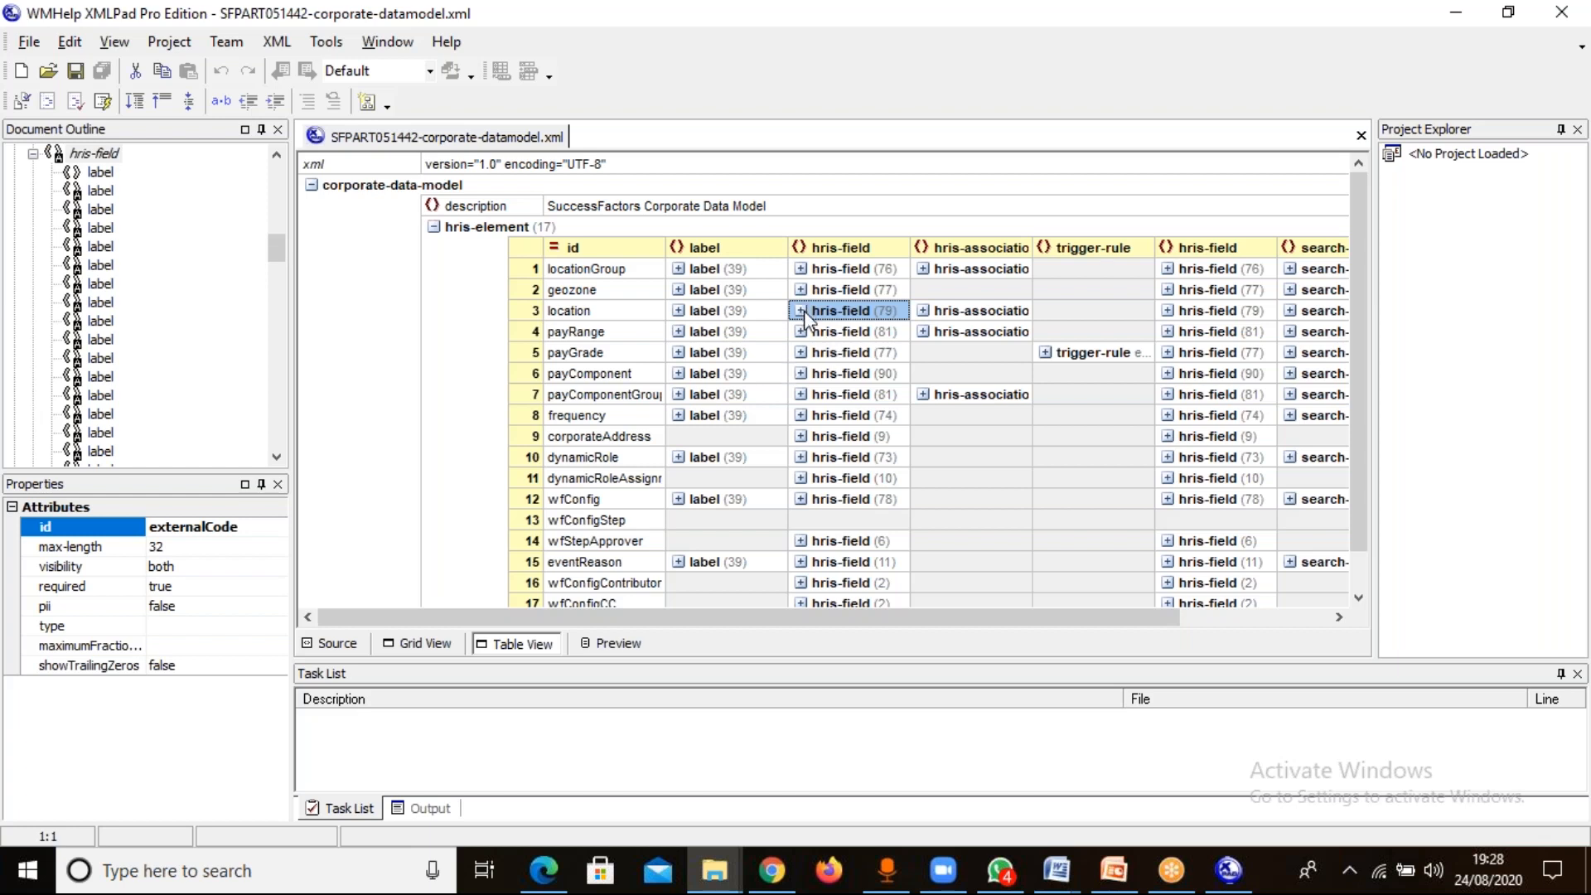
{"action": "left_click", "coordinate": [801, 312]}
{"action": "left_click", "coordinate": [987, 497]}
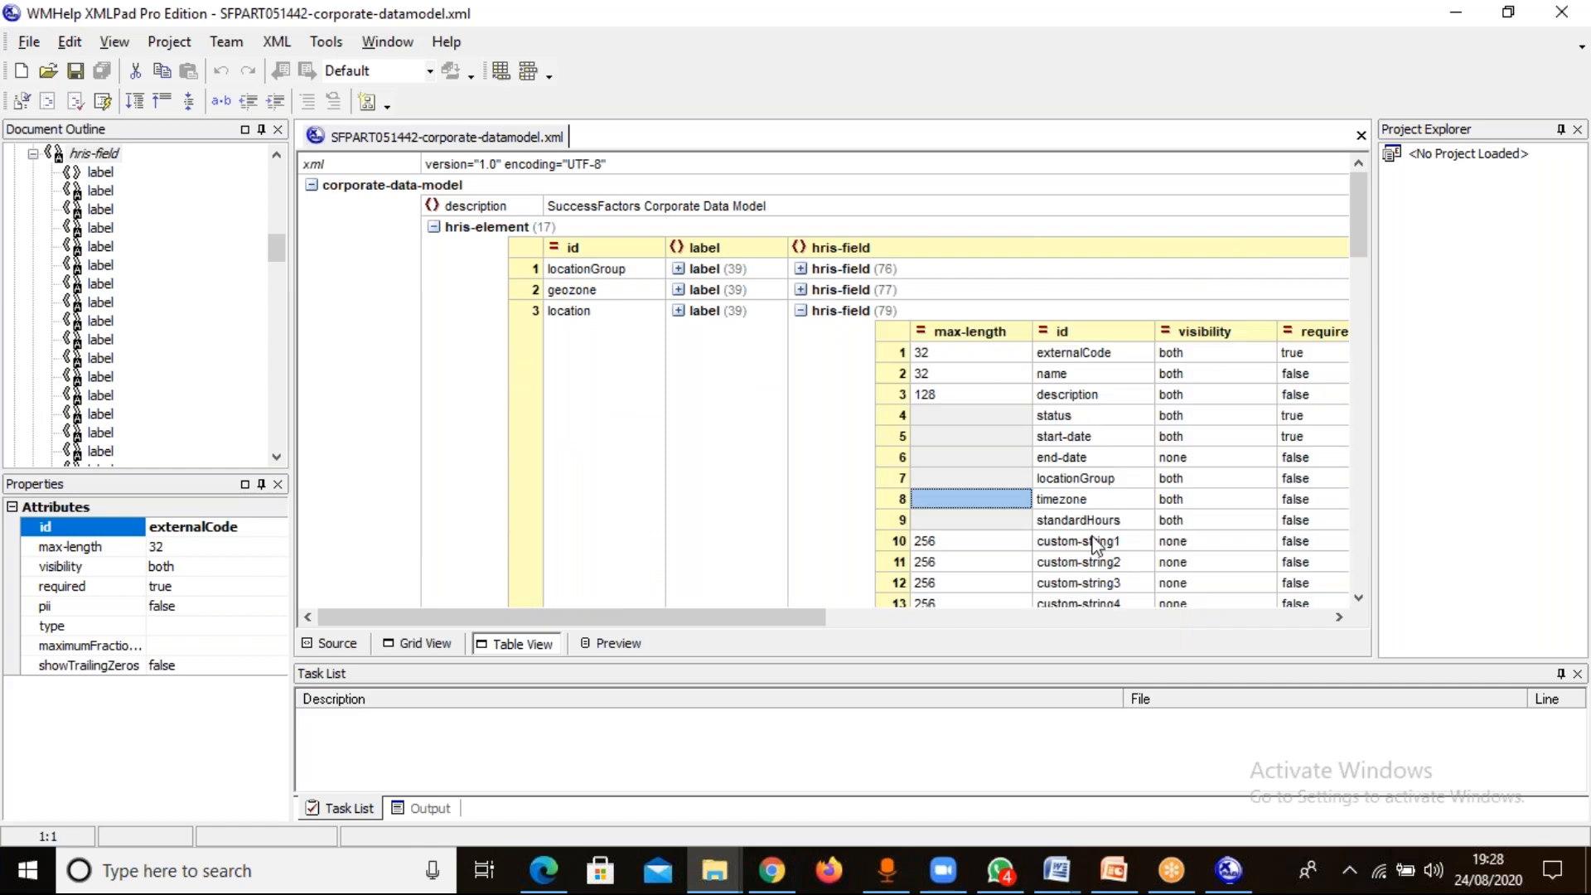
Select the location element's custom-string1 field and show its definition in the XML source.
{"action": "left_click", "coordinate": [1069, 415]}
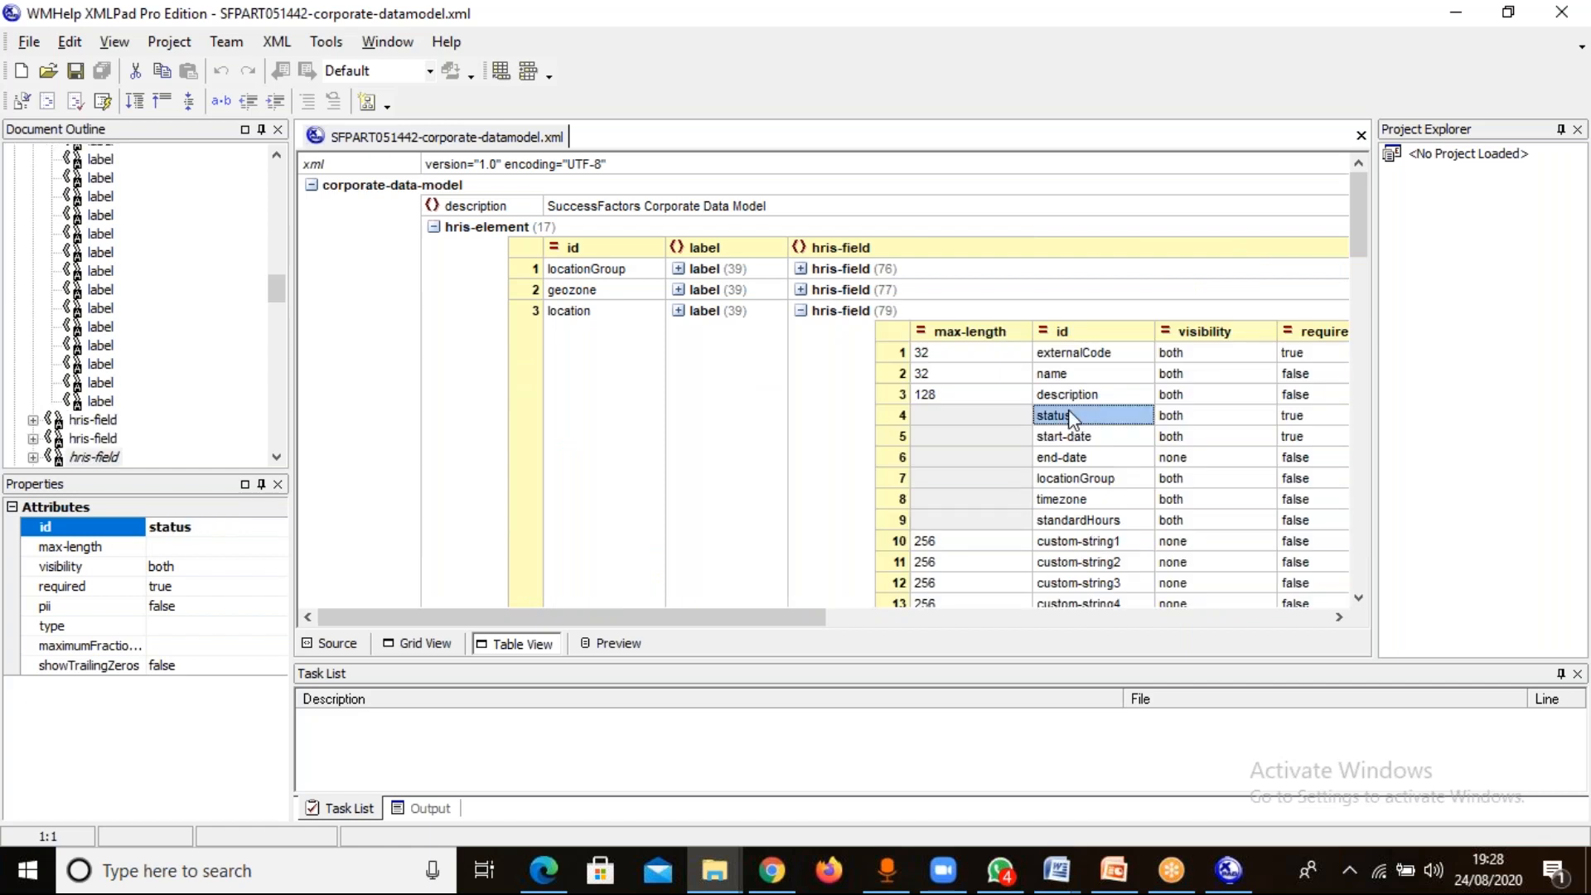
{"action": "key", "text": "Down"}
{"action": "key", "text": "Down"}
{"action": "key", "text": "Down"}
{"action": "key", "text": "Down"}
{"action": "key", "text": "Down"}
{"action": "key", "text": "Down"}
{"action": "key", "text": "Down"}
{"action": "key", "text": "Down"}
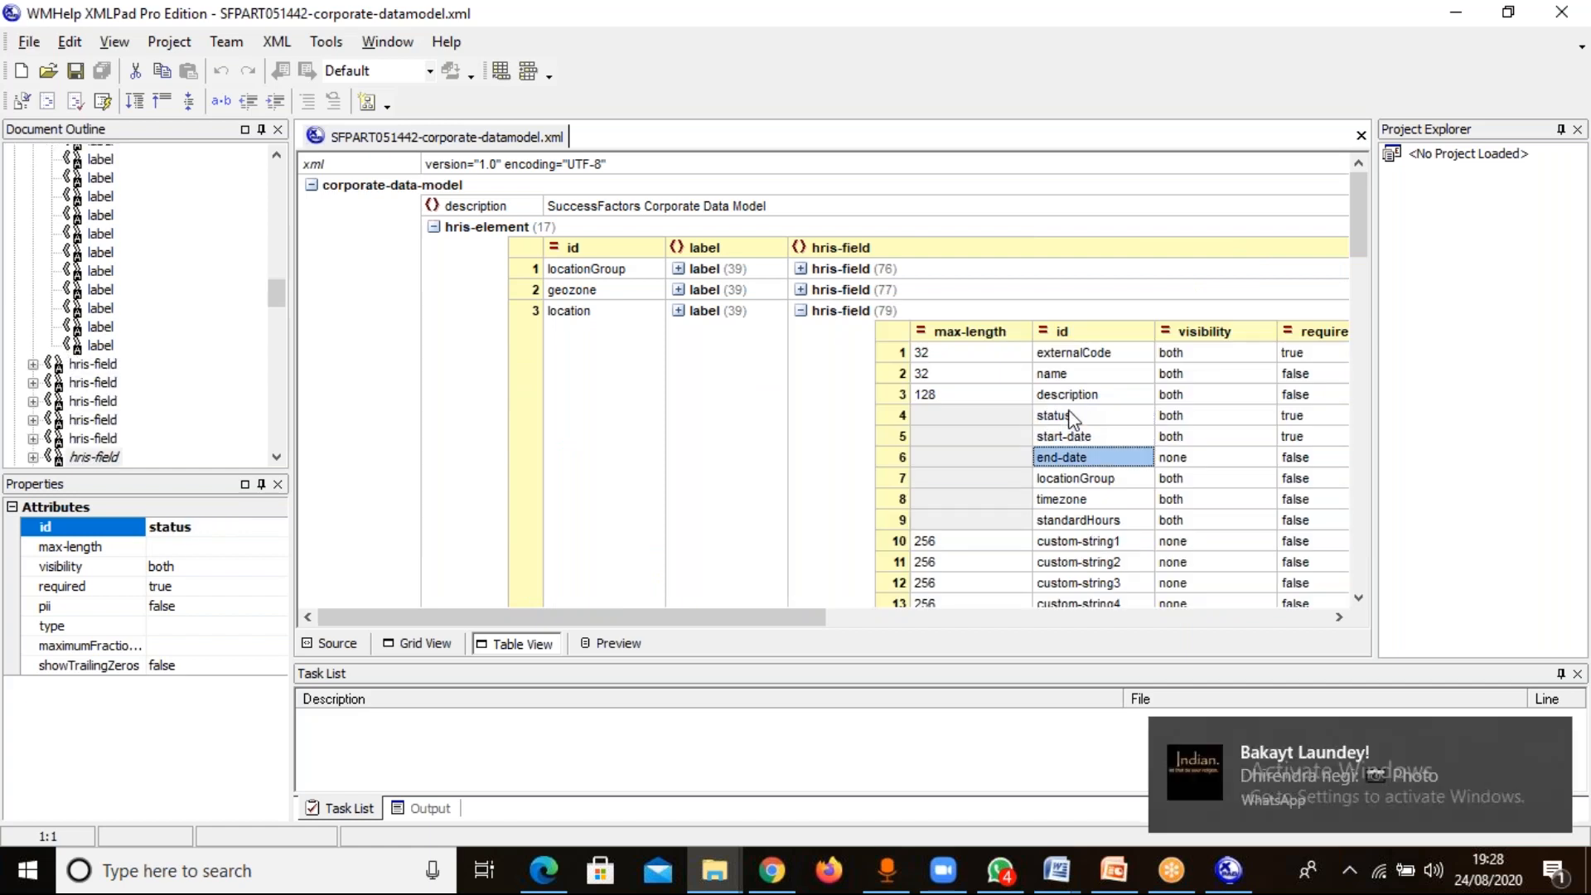
{"action": "left_click", "coordinate": [1079, 544]}
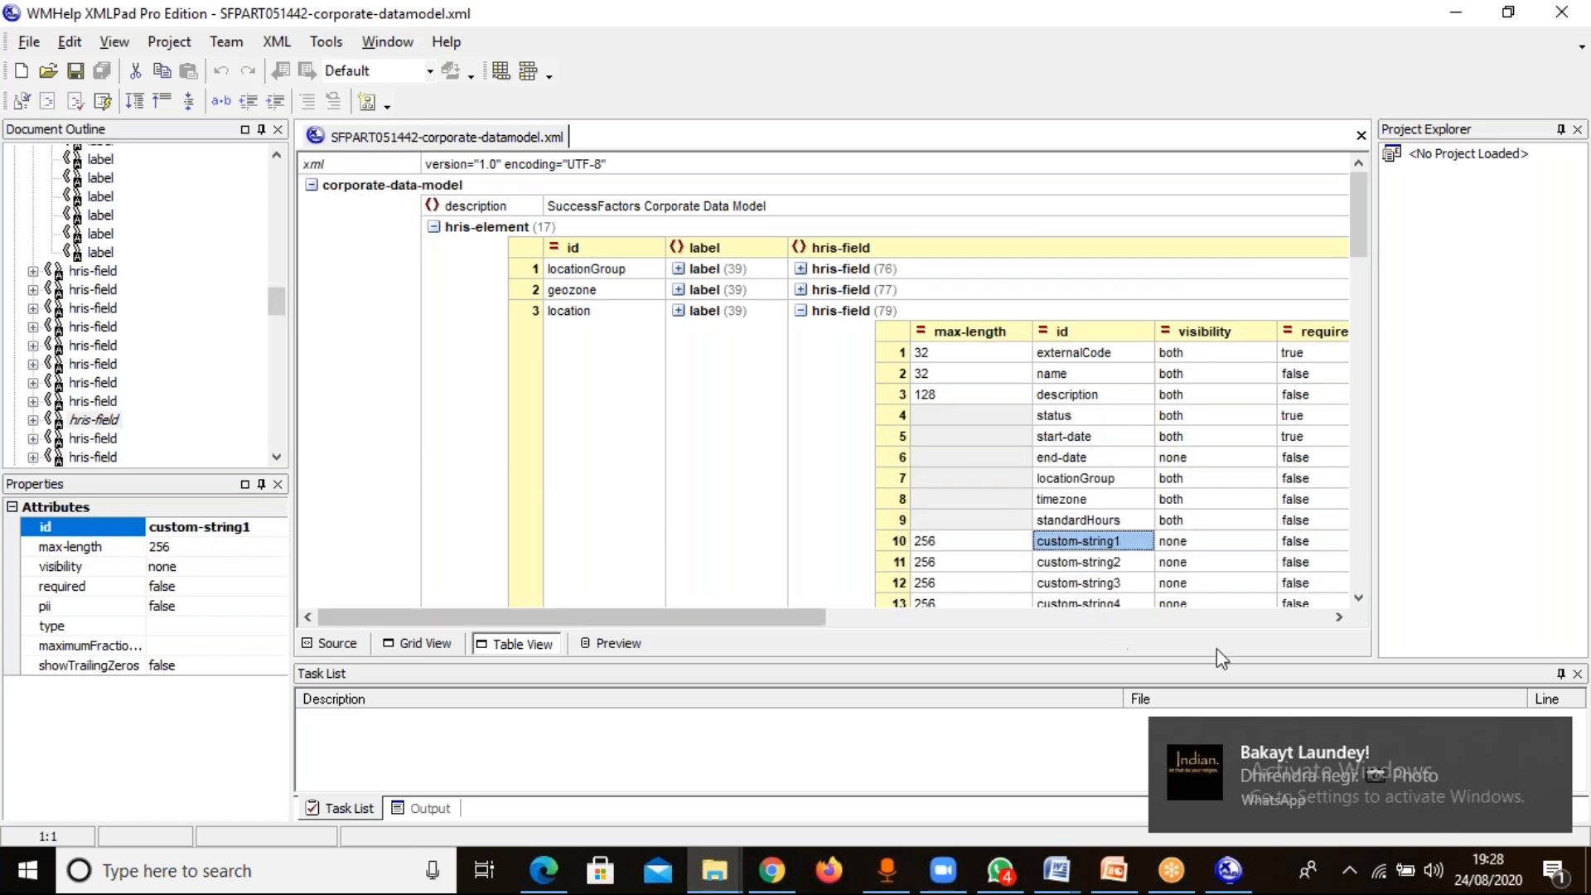
{"action": "left_click", "coordinate": [1339, 617]}
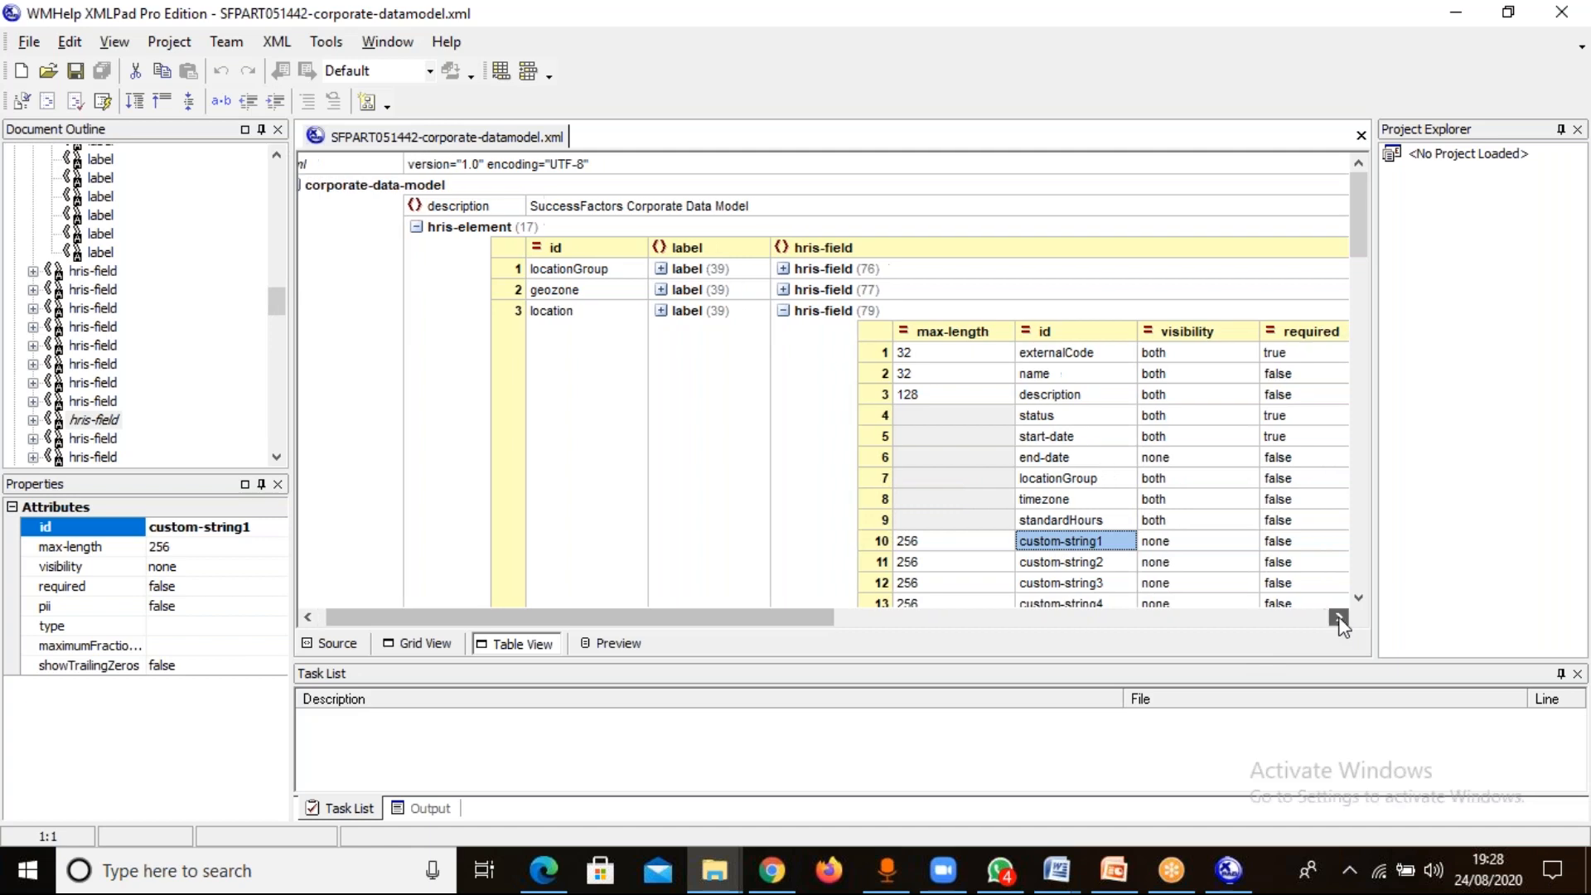
{"action": "left_click", "coordinate": [338, 645]}
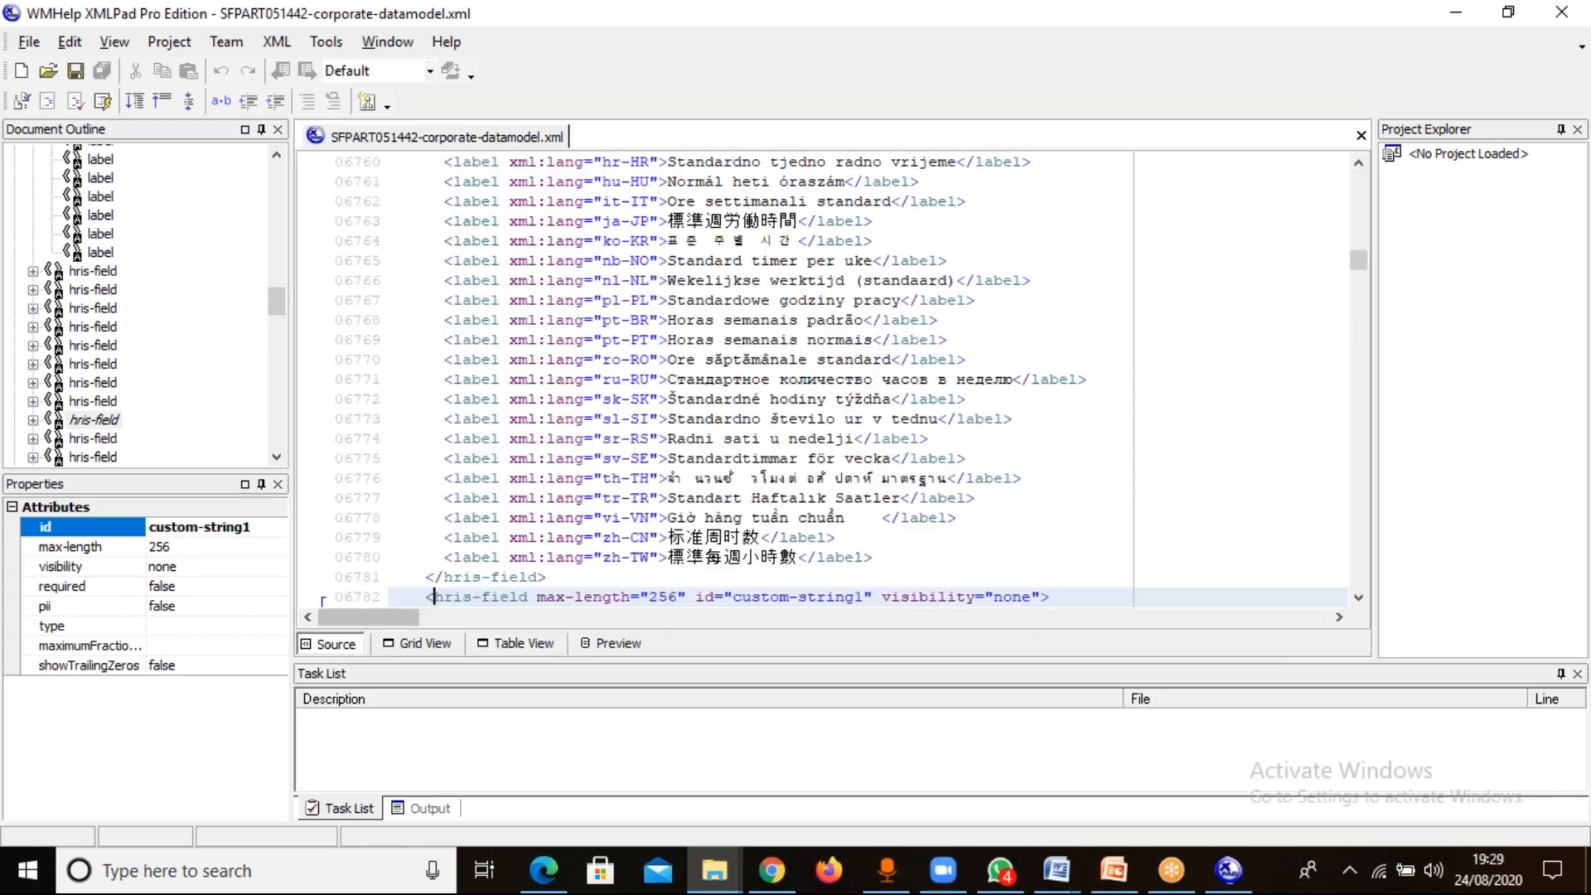
Change the default label of the location's custom-string1 field to "Weekly working hour" and set its visibility to "both".
{"action": "scroll", "coordinate": [1360, 597], "scroll_direction": "down", "scroll_amount": 7}
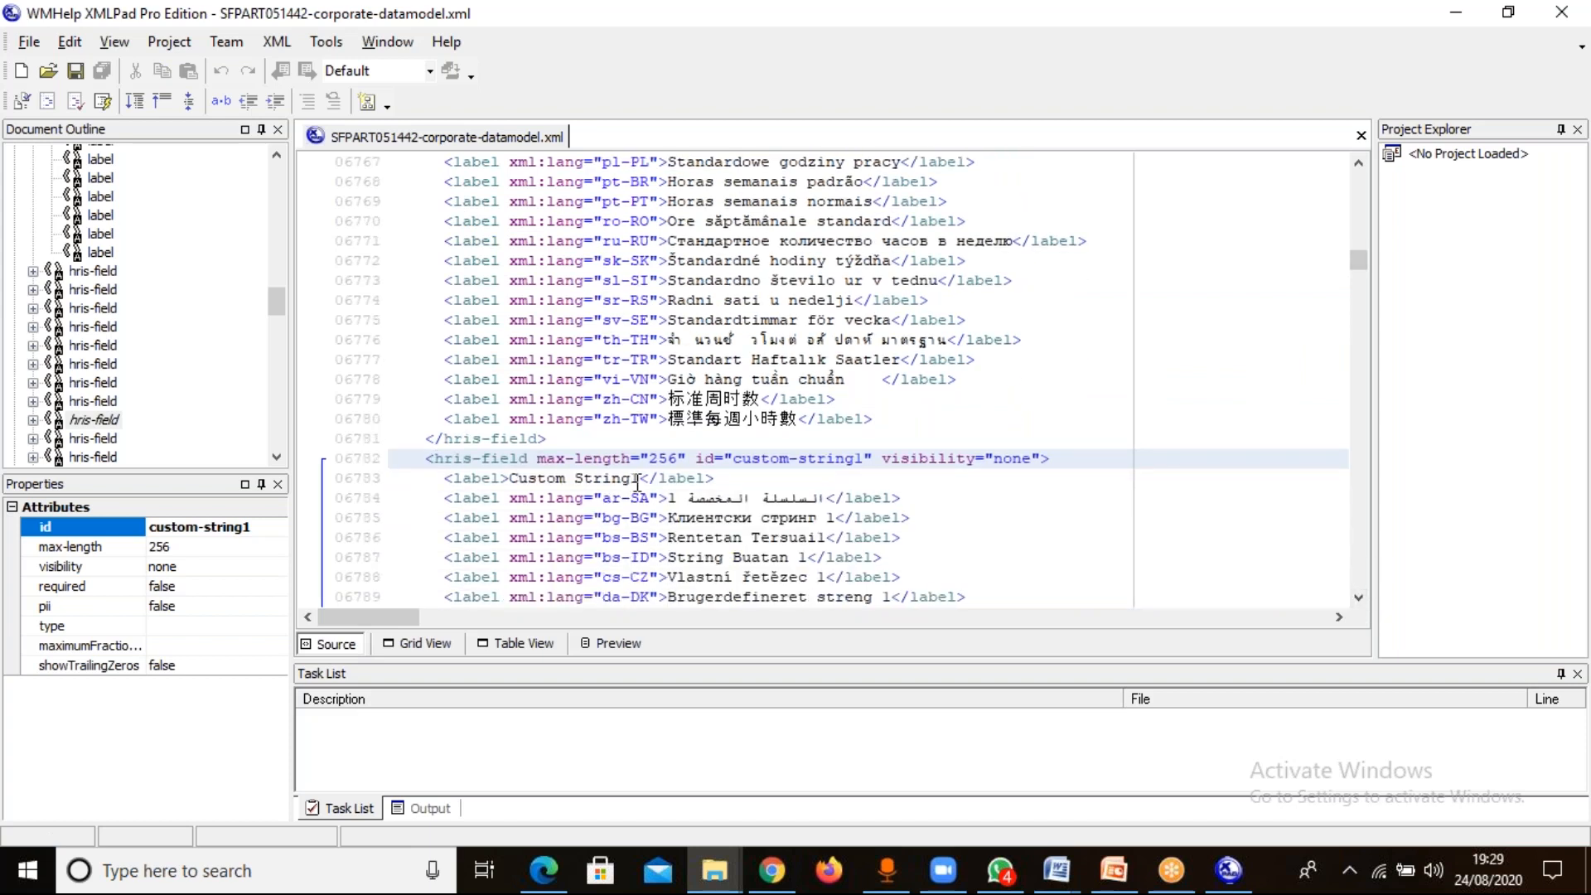
{"action": "left_click", "coordinate": [638, 480]}
{"action": "key", "text": "BackSpace"}
{"action": "key", "text": "BackSpace"}
{"action": "key", "text": "BackSpace"}
{"action": "key", "text": "BackSpace"}
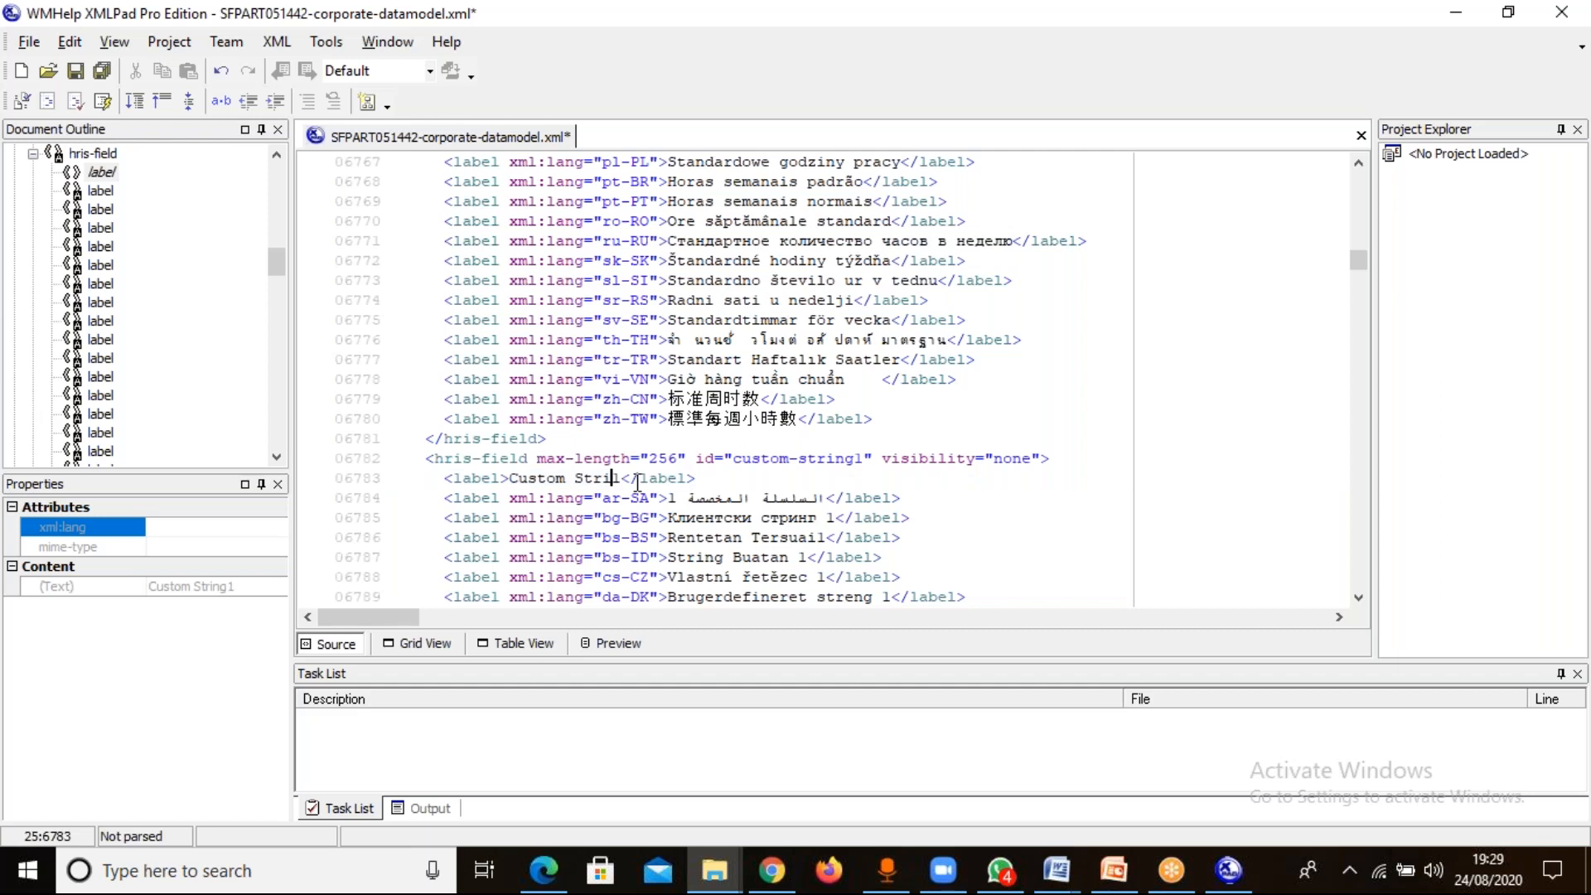
{"action": "key", "text": "BackSpace"}
{"action": "key", "text": "BackSpace"}
{"action": "key", "text": "BackSpace"}
{"action": "key", "text": "BackSpace"}
{"action": "key", "text": "BackSpace"}
{"action": "key", "text": "BackSpace"}
{"action": "key", "text": "BackSpace"}
{"action": "key", "text": "BackSpace"}
{"action": "key", "text": "BackSpace"}
{"action": "key", "text": "BackSpace"}
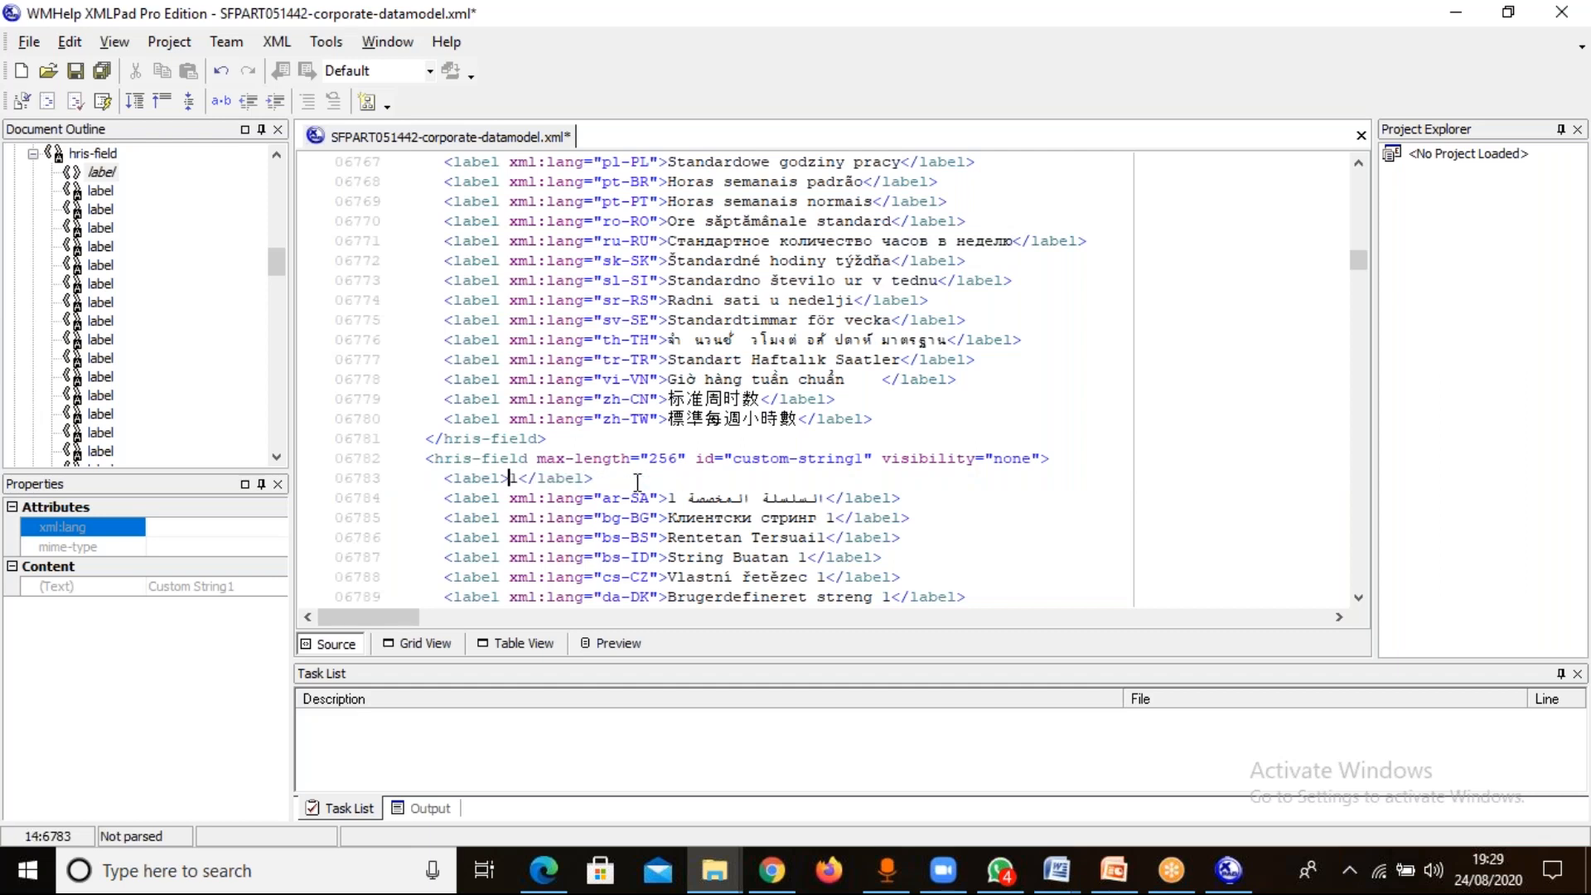
{"action": "key", "text": "Delete"}
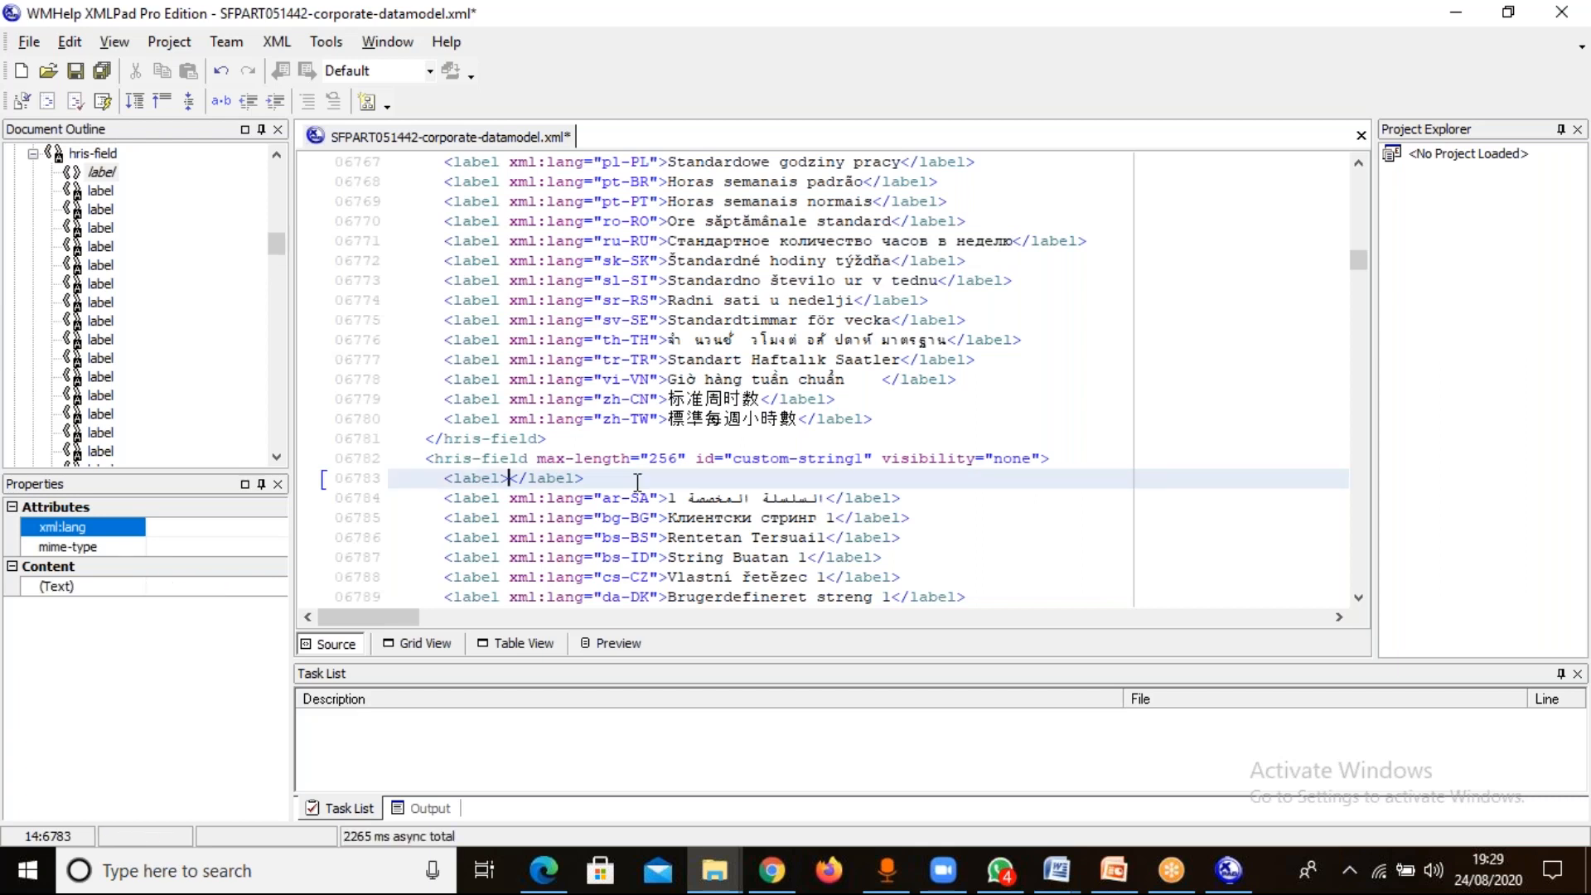
{"action": "type", "text": "Weekly "}
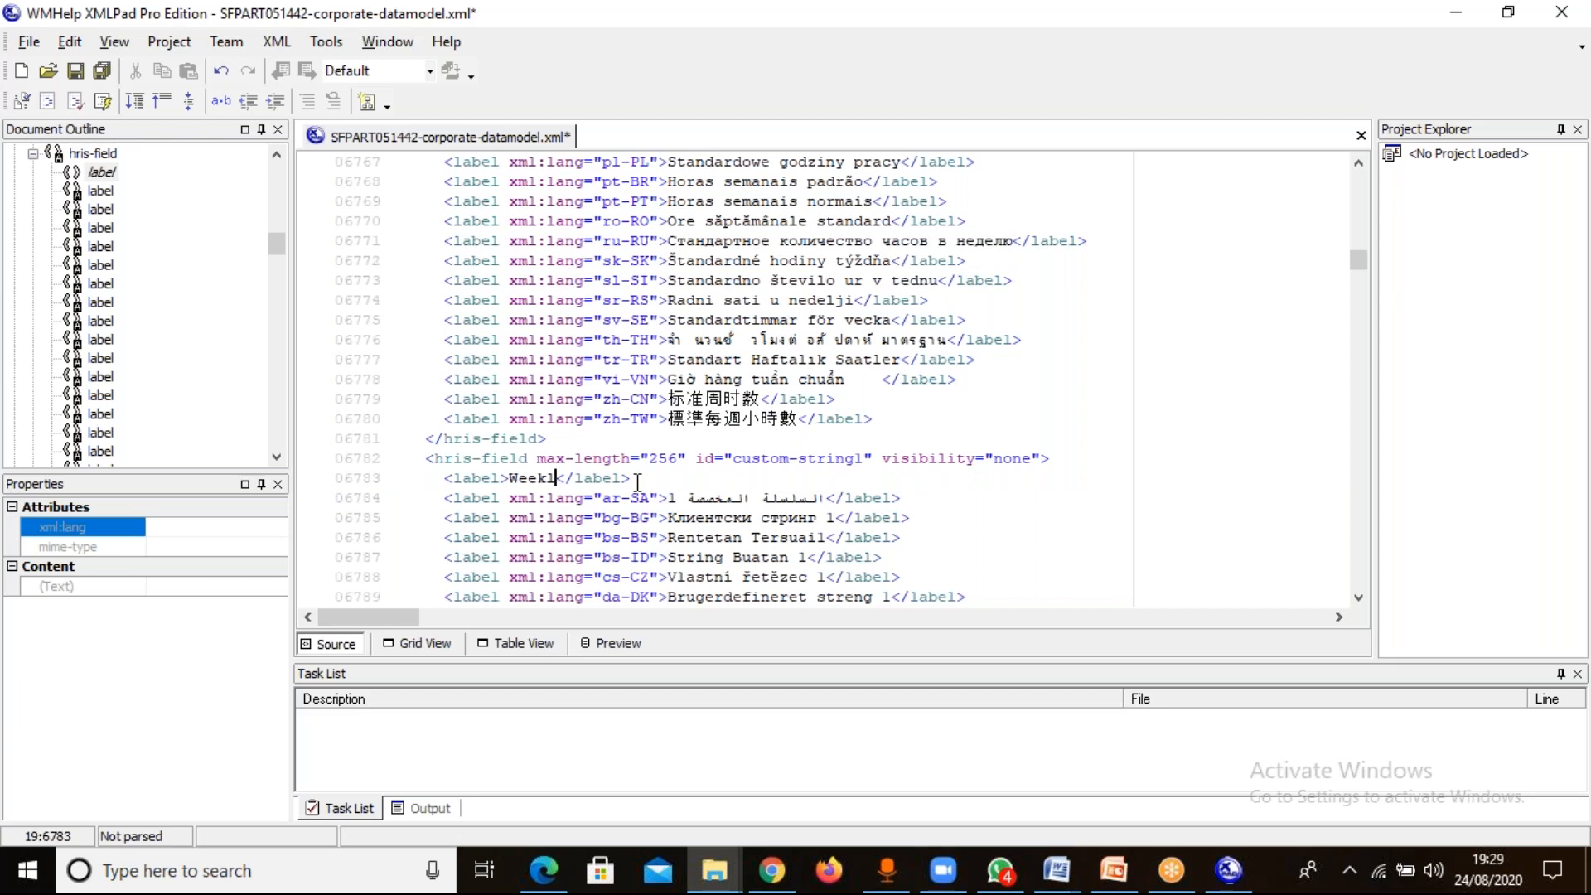
{"action": "type", "text": "working hour"}
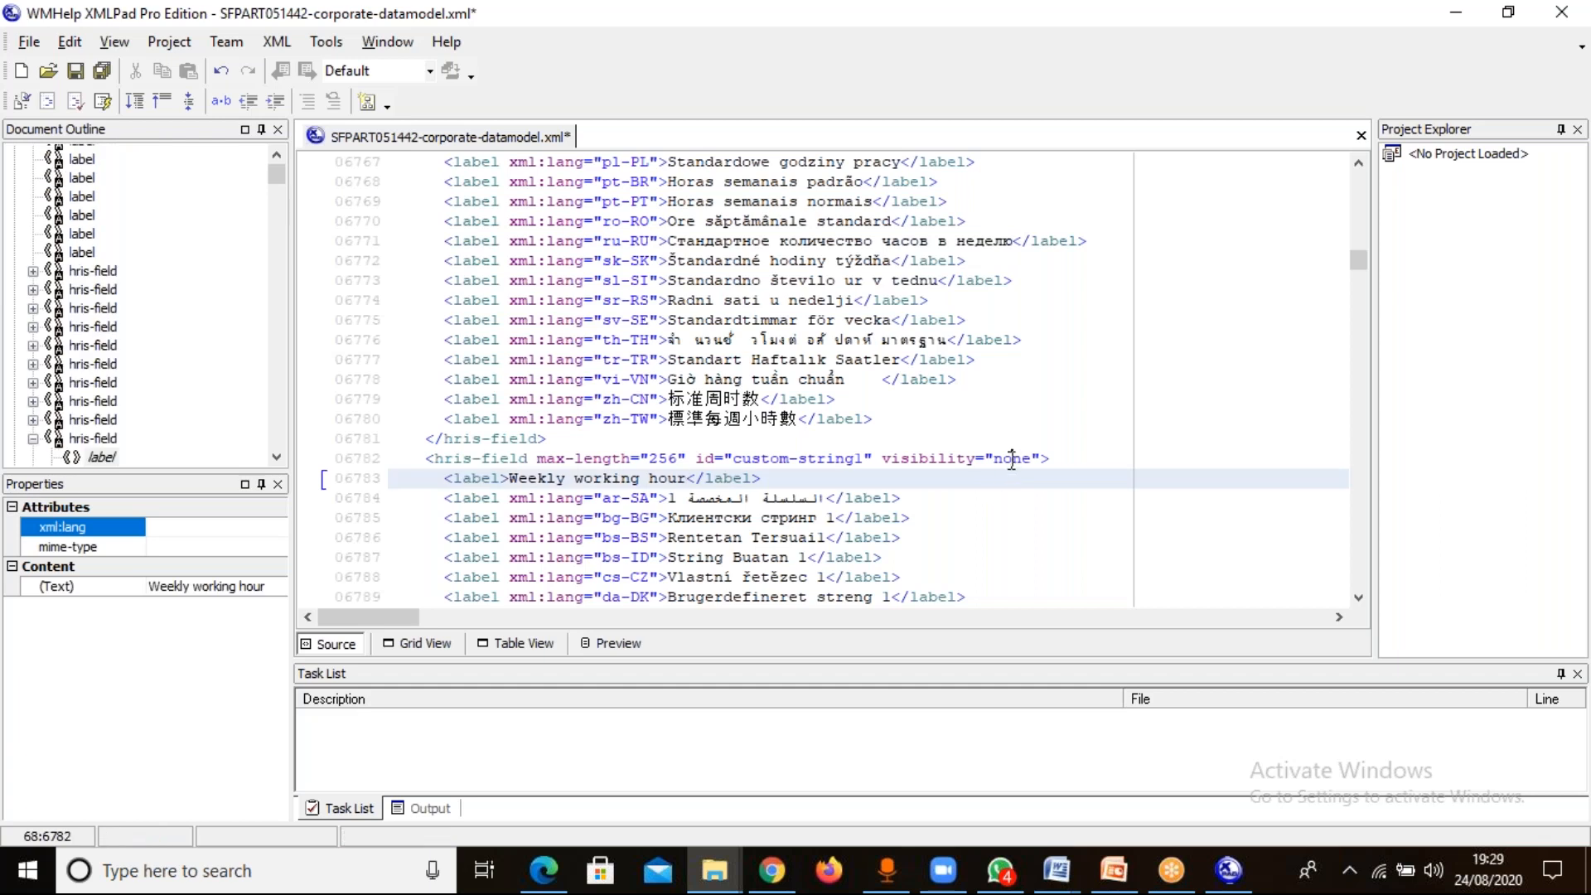
{"action": "double_click", "coordinate": [1012, 458]}
{"action": "type", "text": "both"}
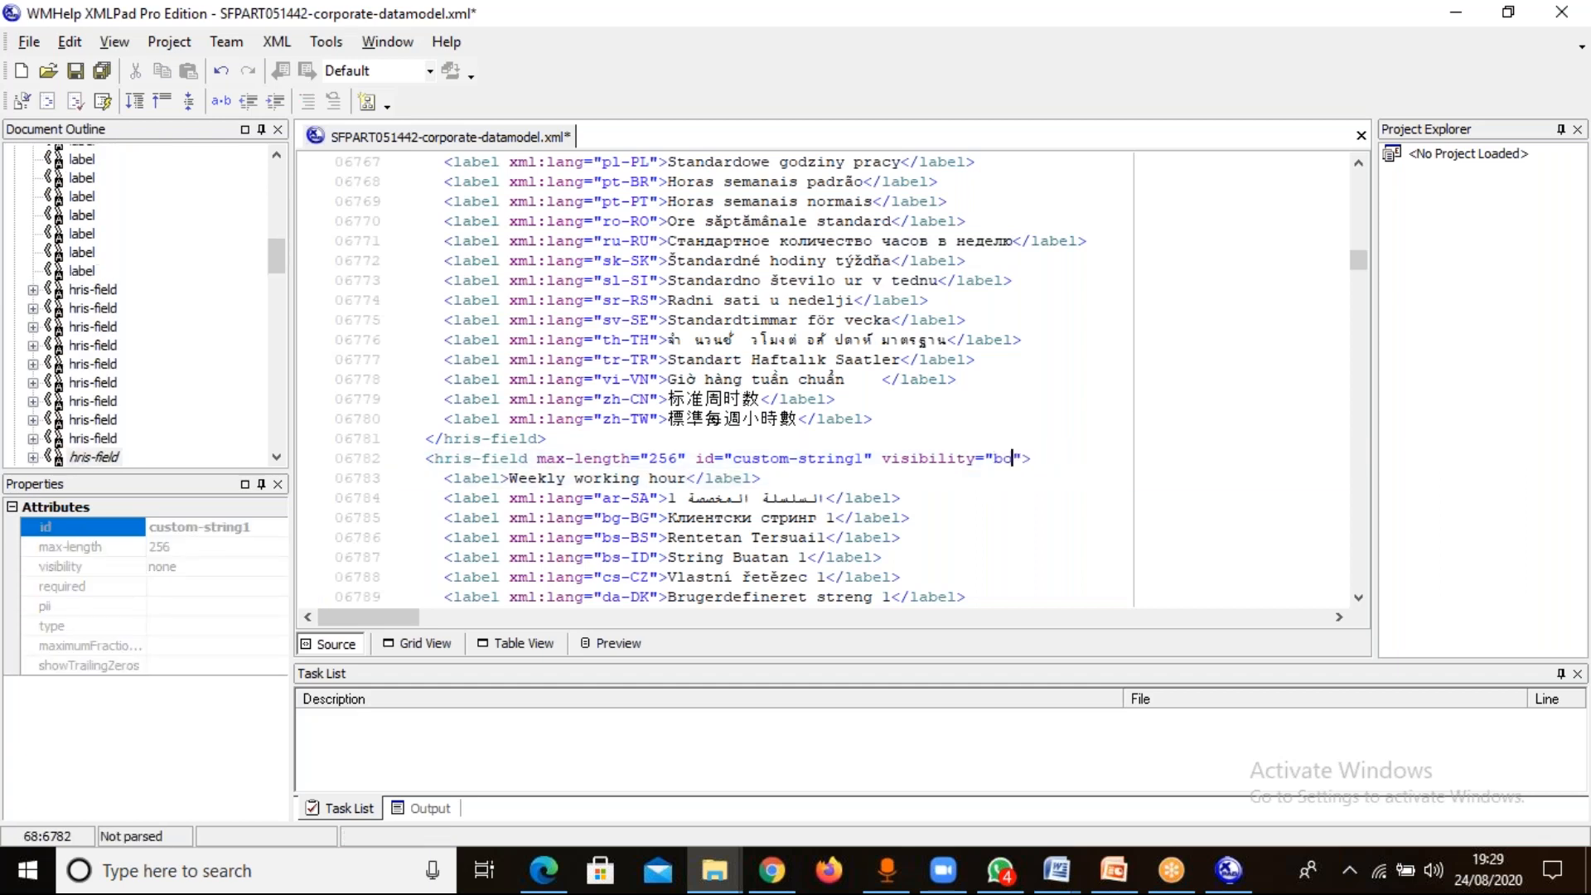
Copy the required="true" attribute from the location's start-date field and switch back to Table View.
{"action": "left_click", "coordinate": [1358, 163]}
{"action": "left_click", "coordinate": [1358, 163]}
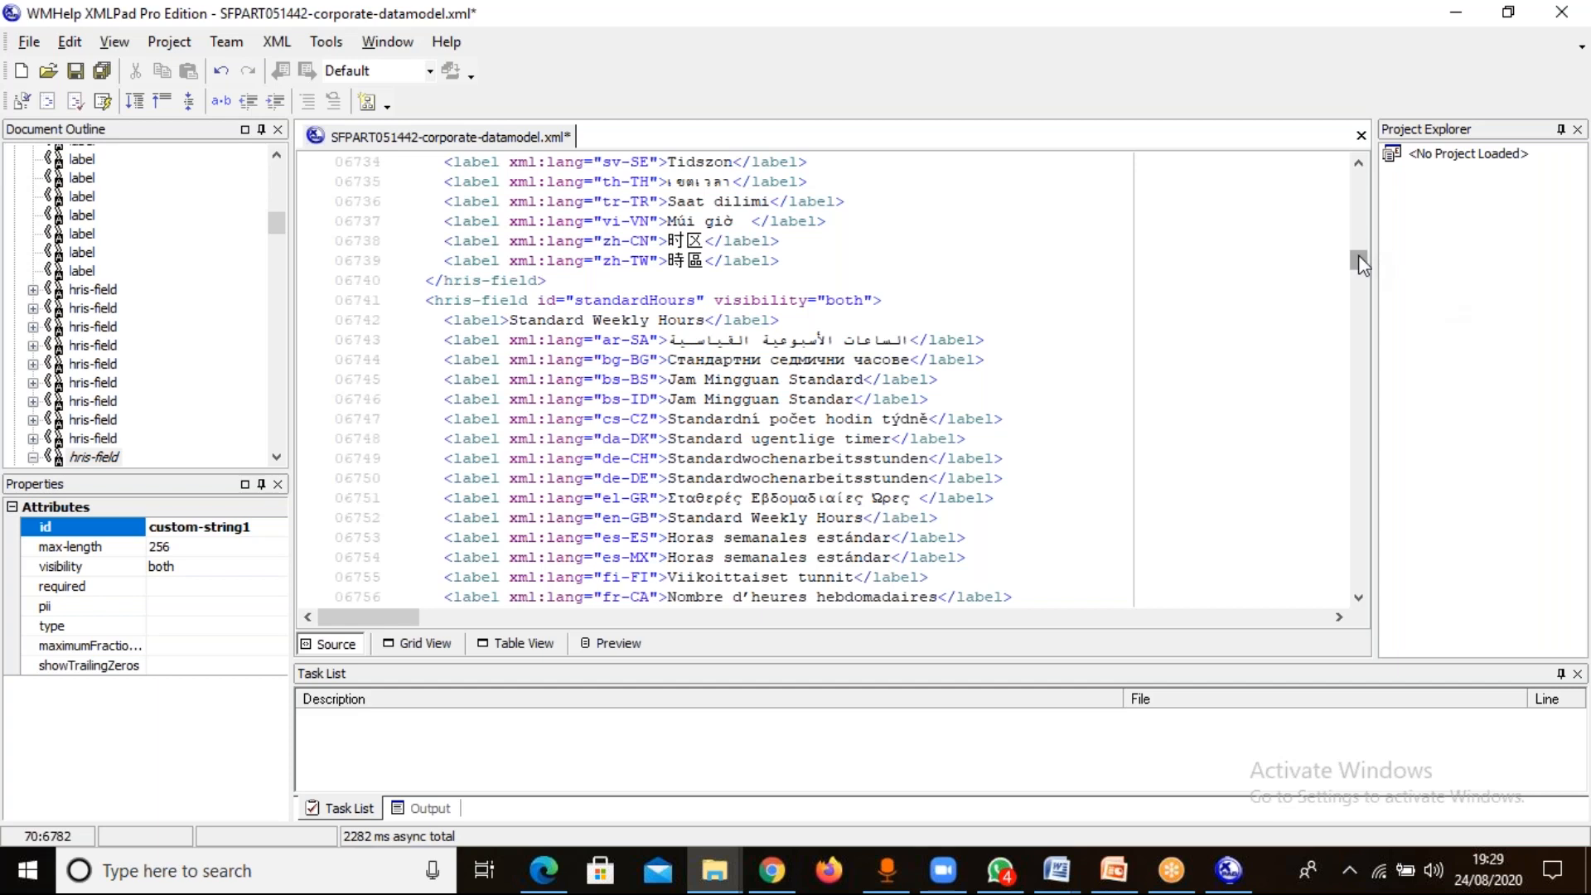
{"action": "left_click_drag", "start_coordinate": [1359, 255], "coordinate": [1360, 257]}
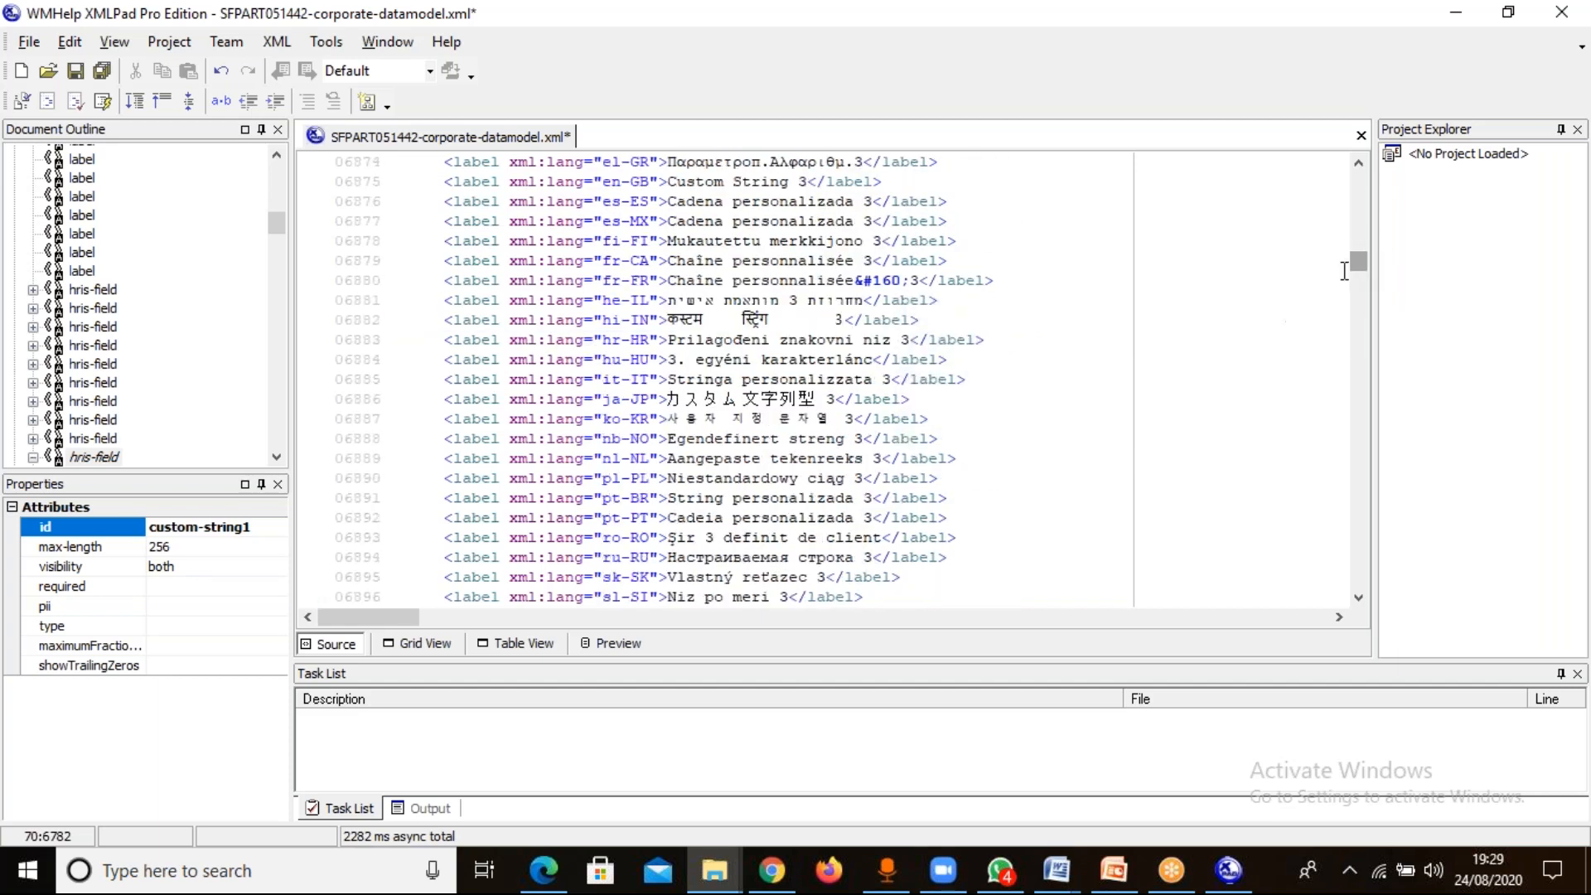
{"action": "left_click_drag", "start_coordinate": [1357, 164], "coordinate": [1358, 170]}
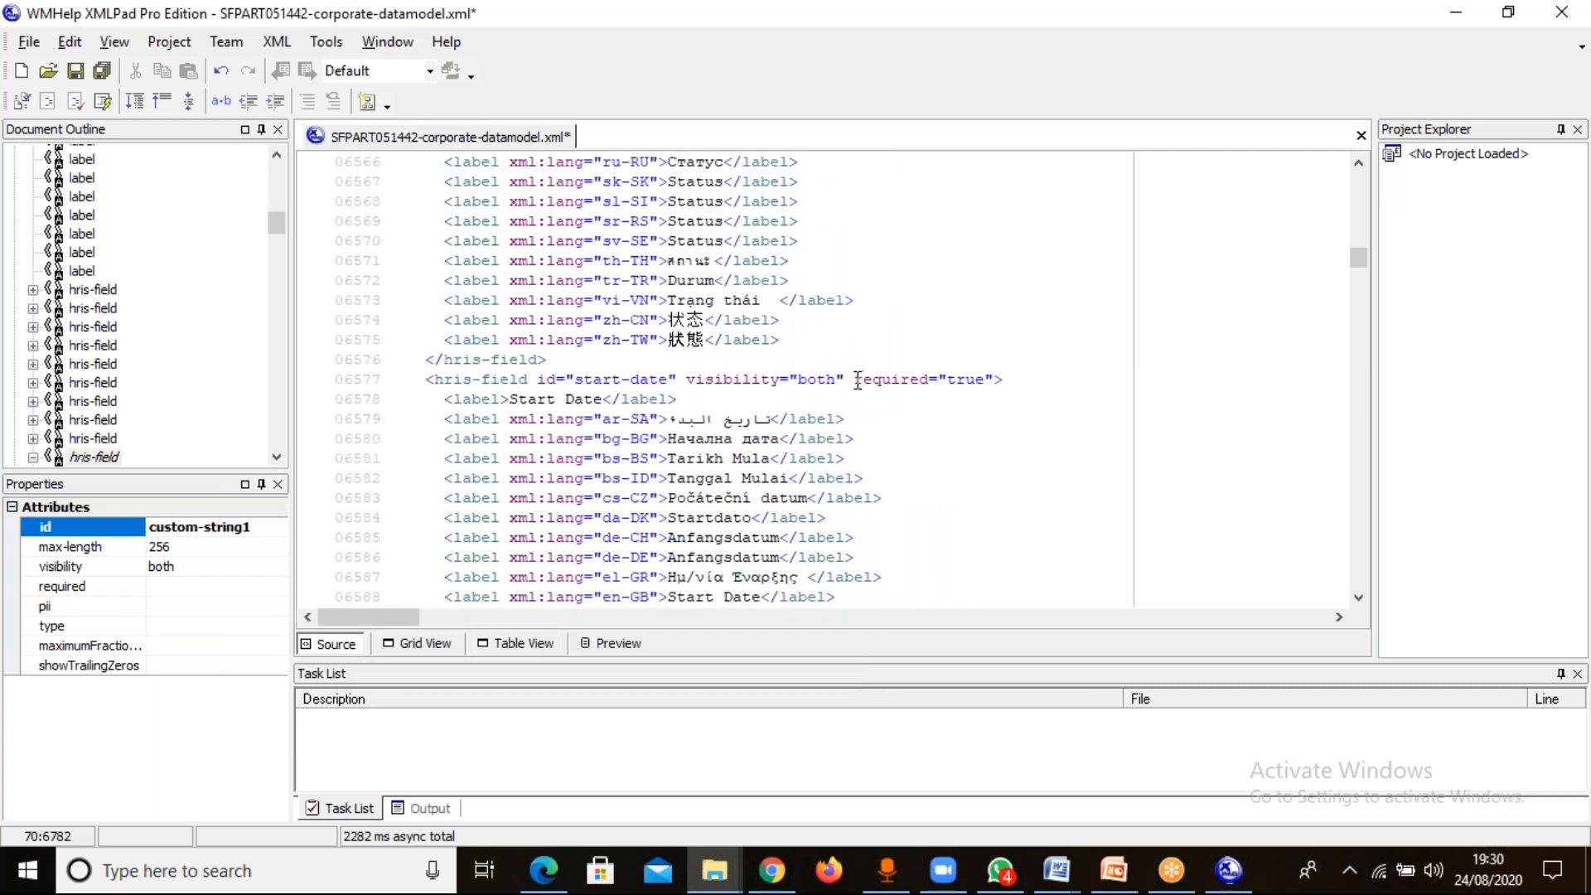
{"action": "left_click_drag", "start_coordinate": [856, 380], "coordinate": [994, 382]}
{"action": "key", "text": "ctrl+c"}
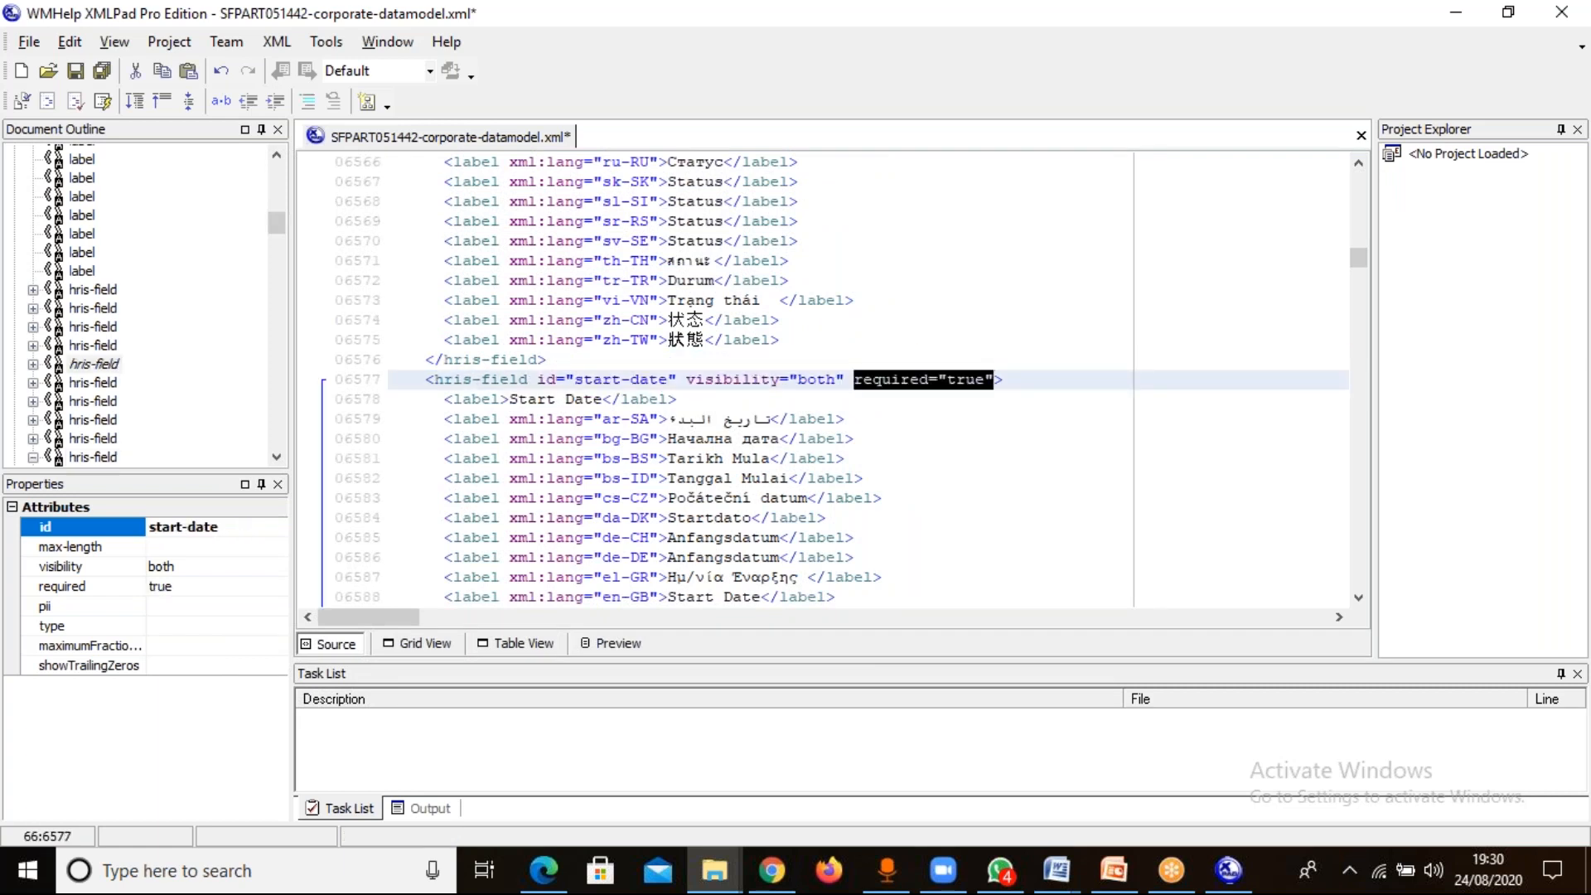
{"action": "left_click", "coordinate": [516, 645]}
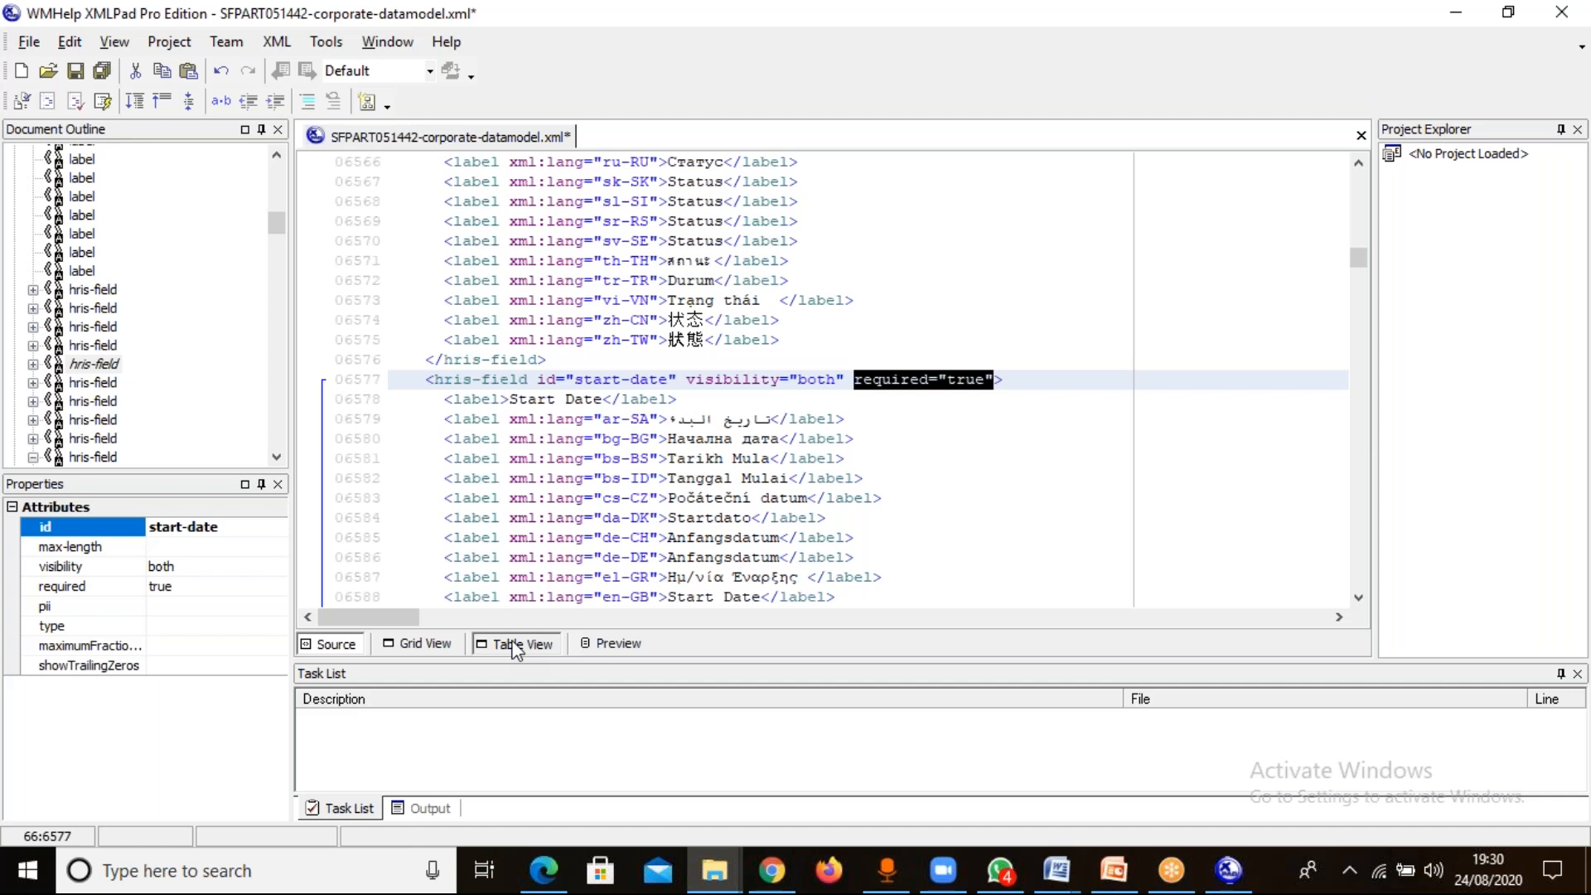
Add the attribute required="true" after visibility="both" on the location's custom-string1 field in the XML source.
{"action": "left_click", "coordinate": [515, 645]}
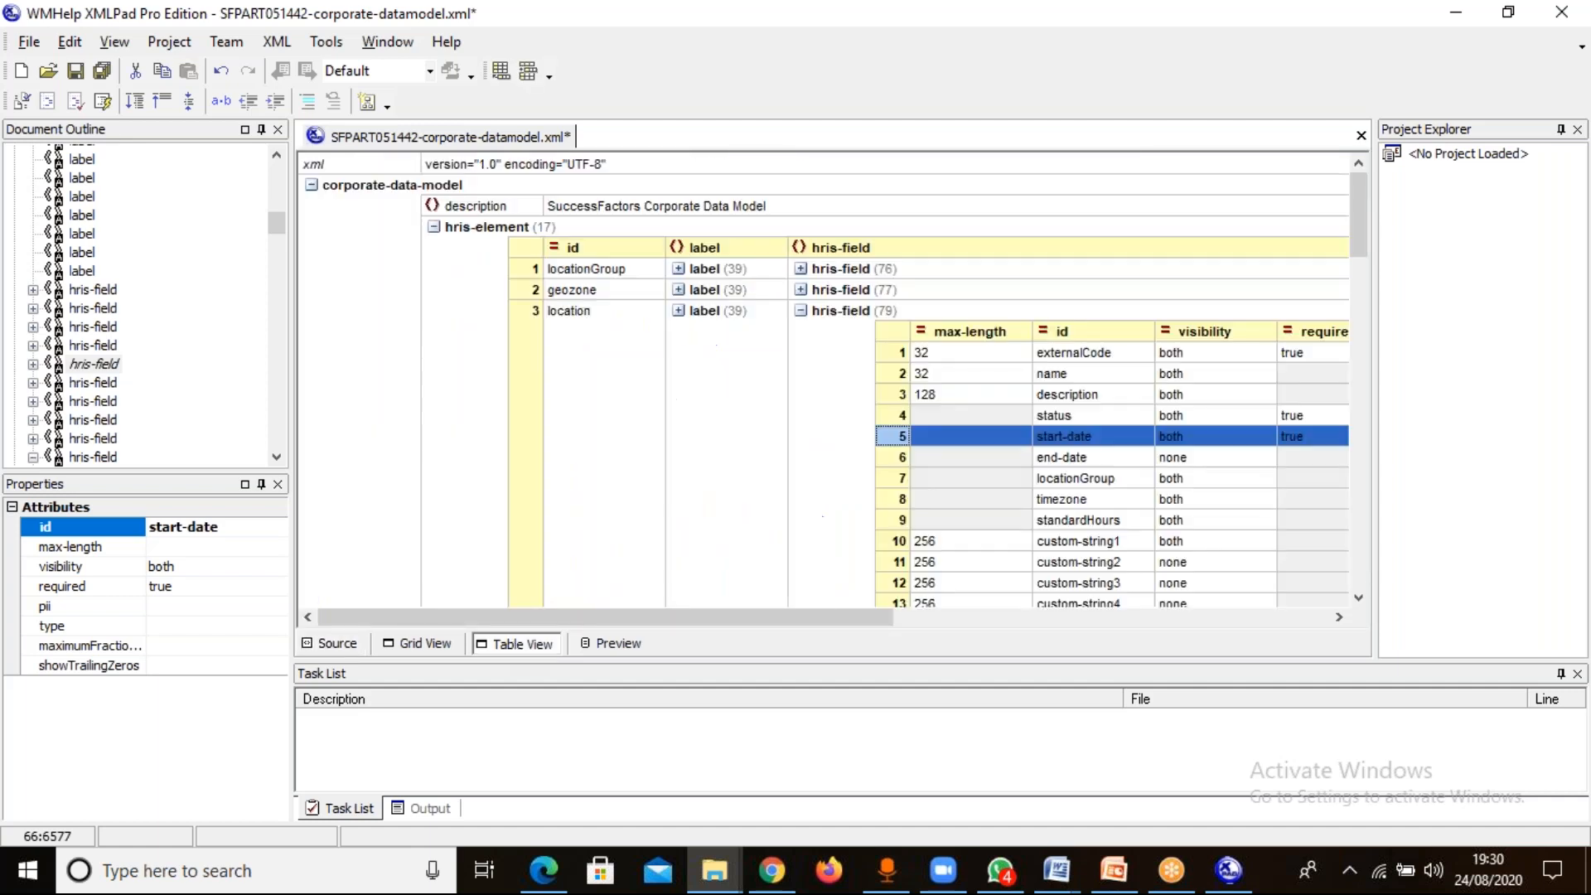
{"action": "left_click", "coordinate": [1079, 542]}
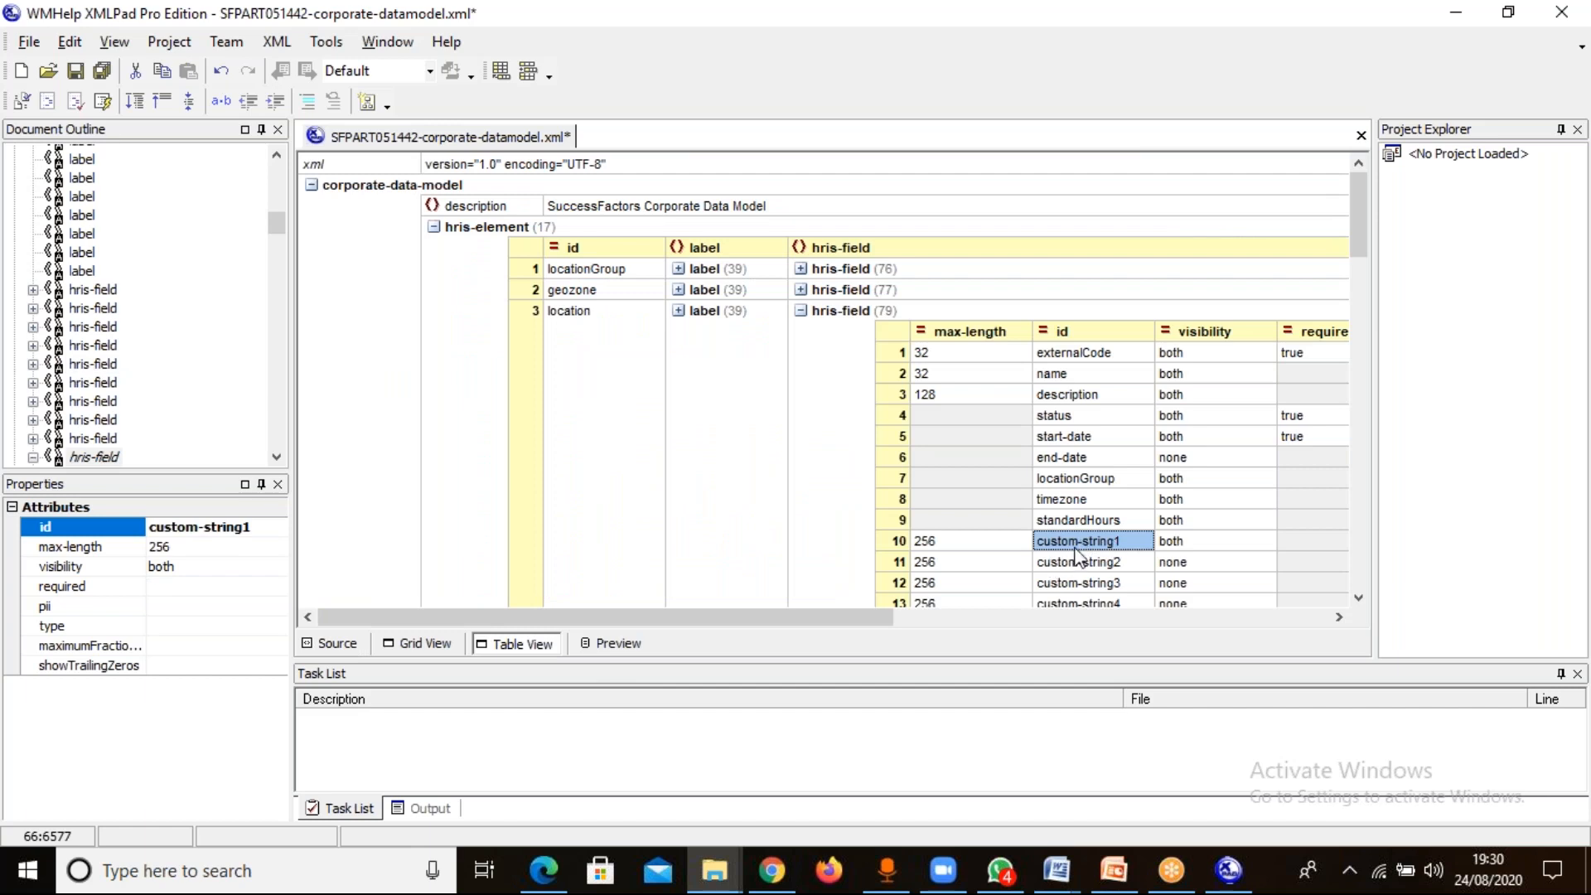
{"action": "left_click", "coordinate": [337, 644]}
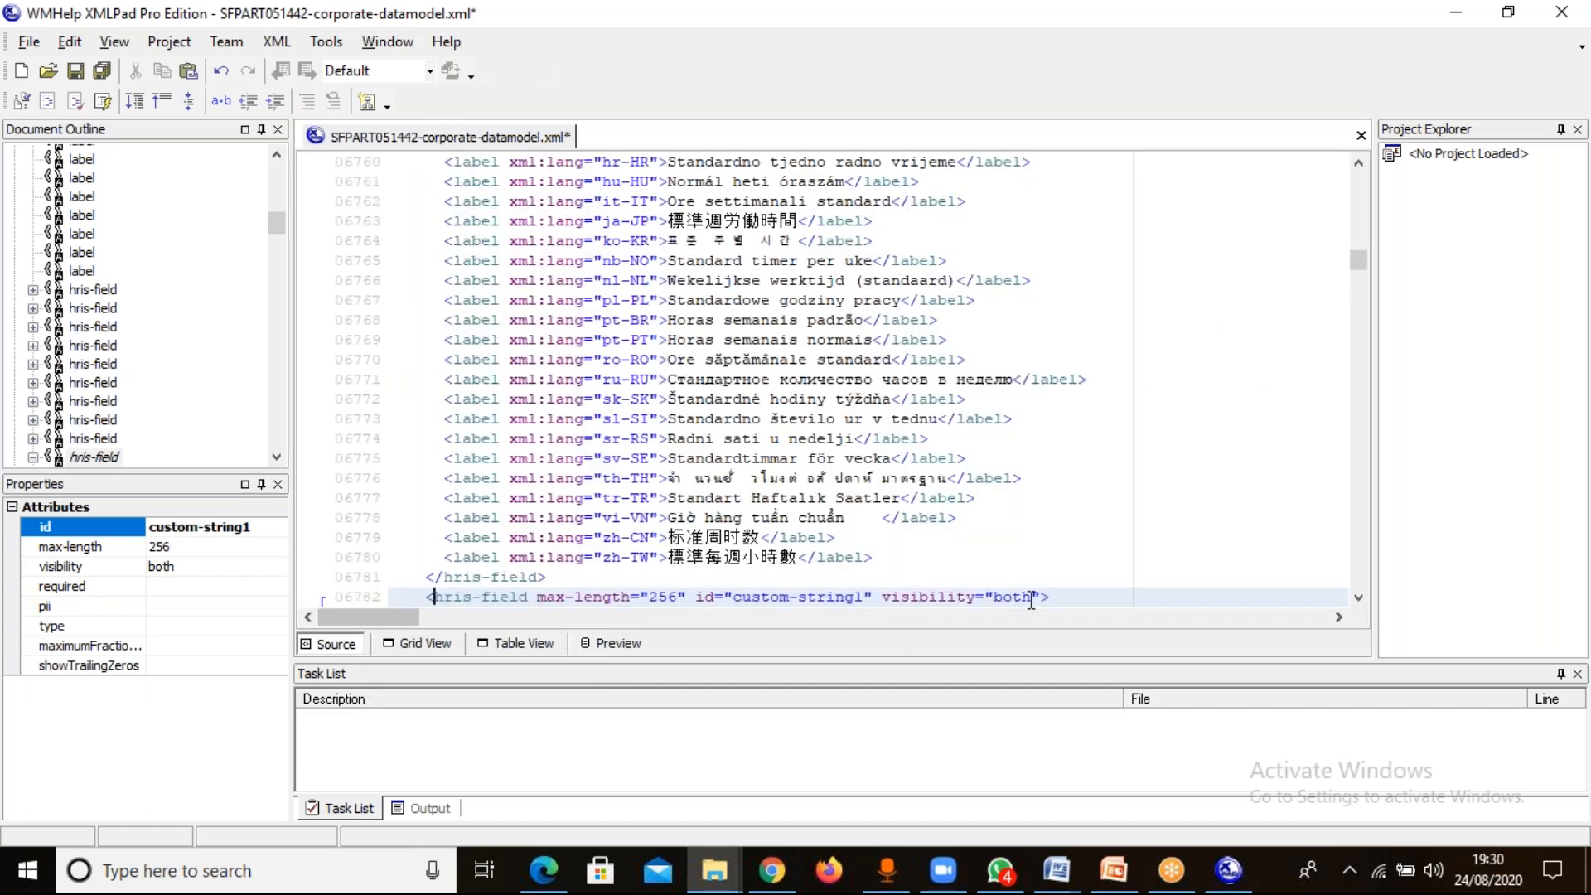
{"action": "left_click", "coordinate": [1041, 596]}
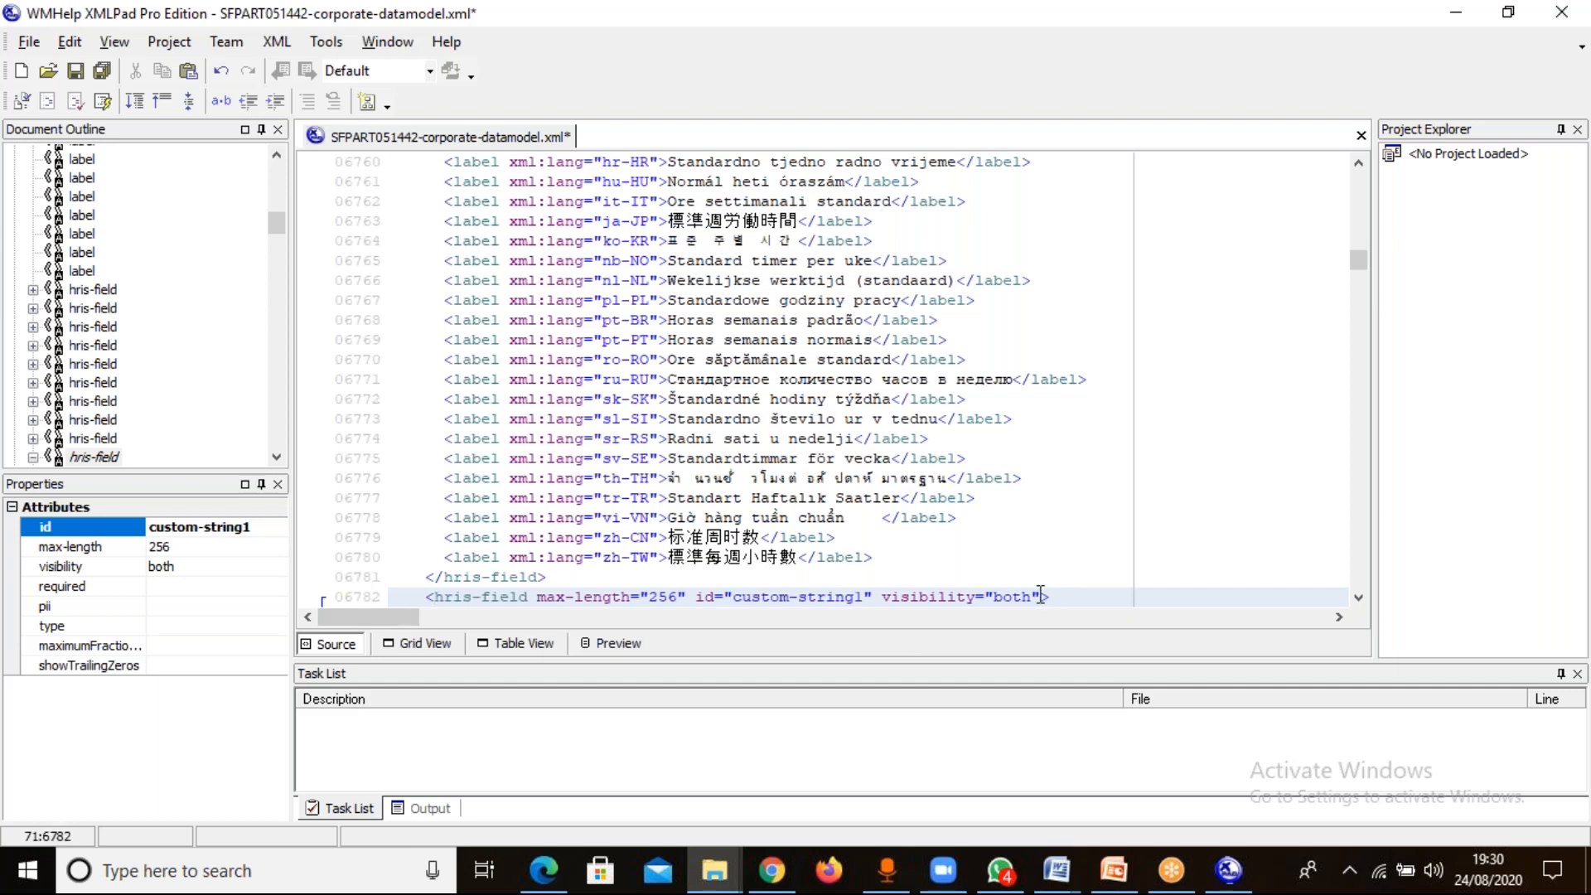
{"action": "type", "text": "required=\"true\""}
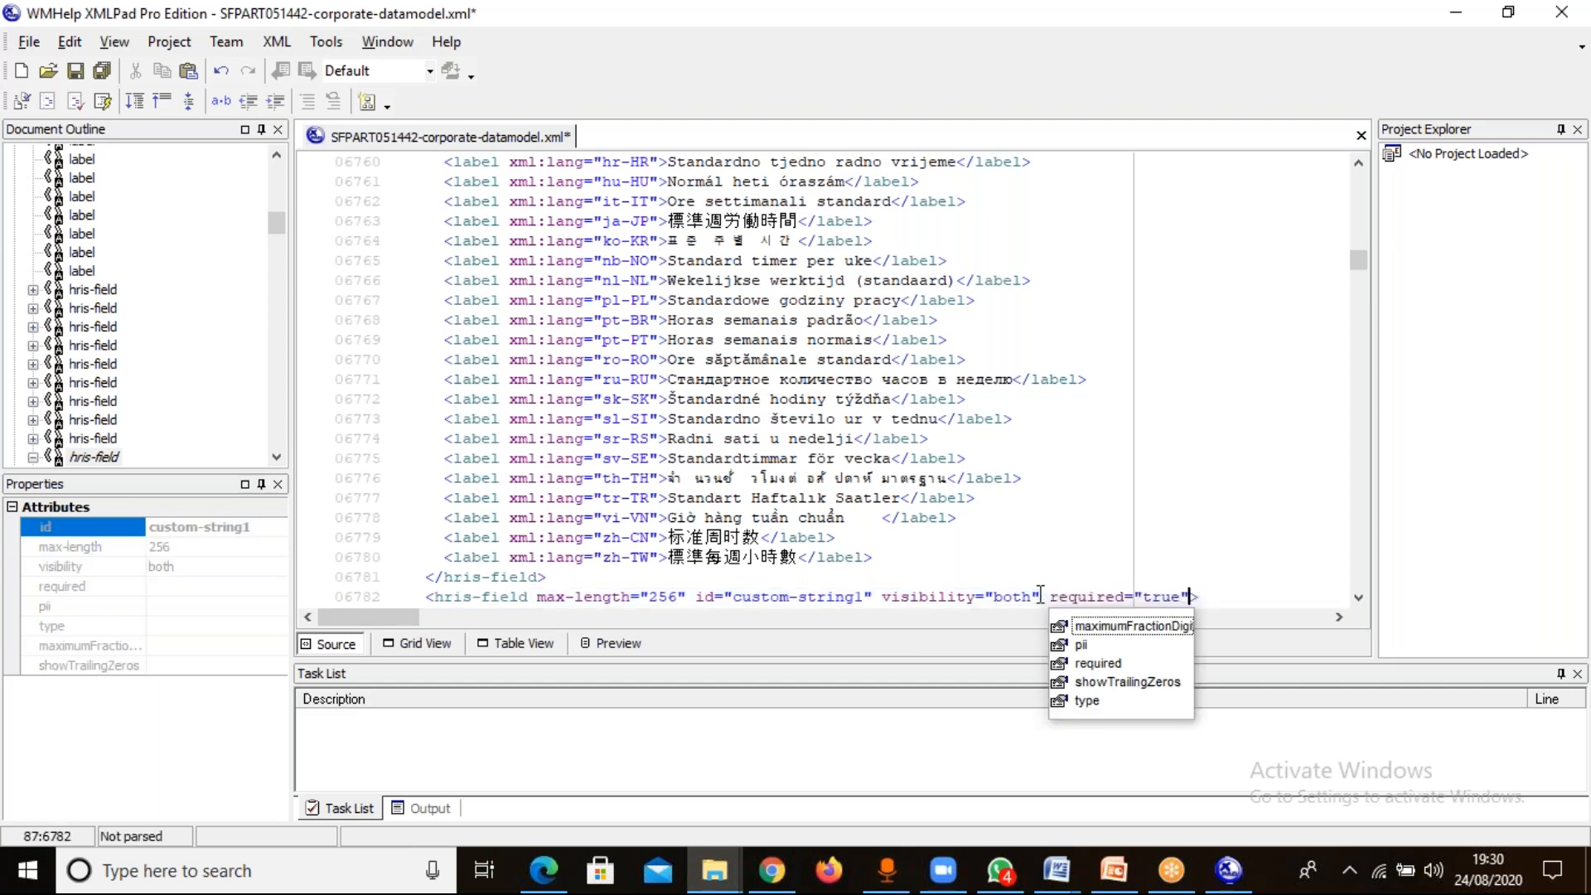
Change the required attribute of the custom-string1 field to "false".
{"action": "double_click", "coordinate": [1165, 595]}
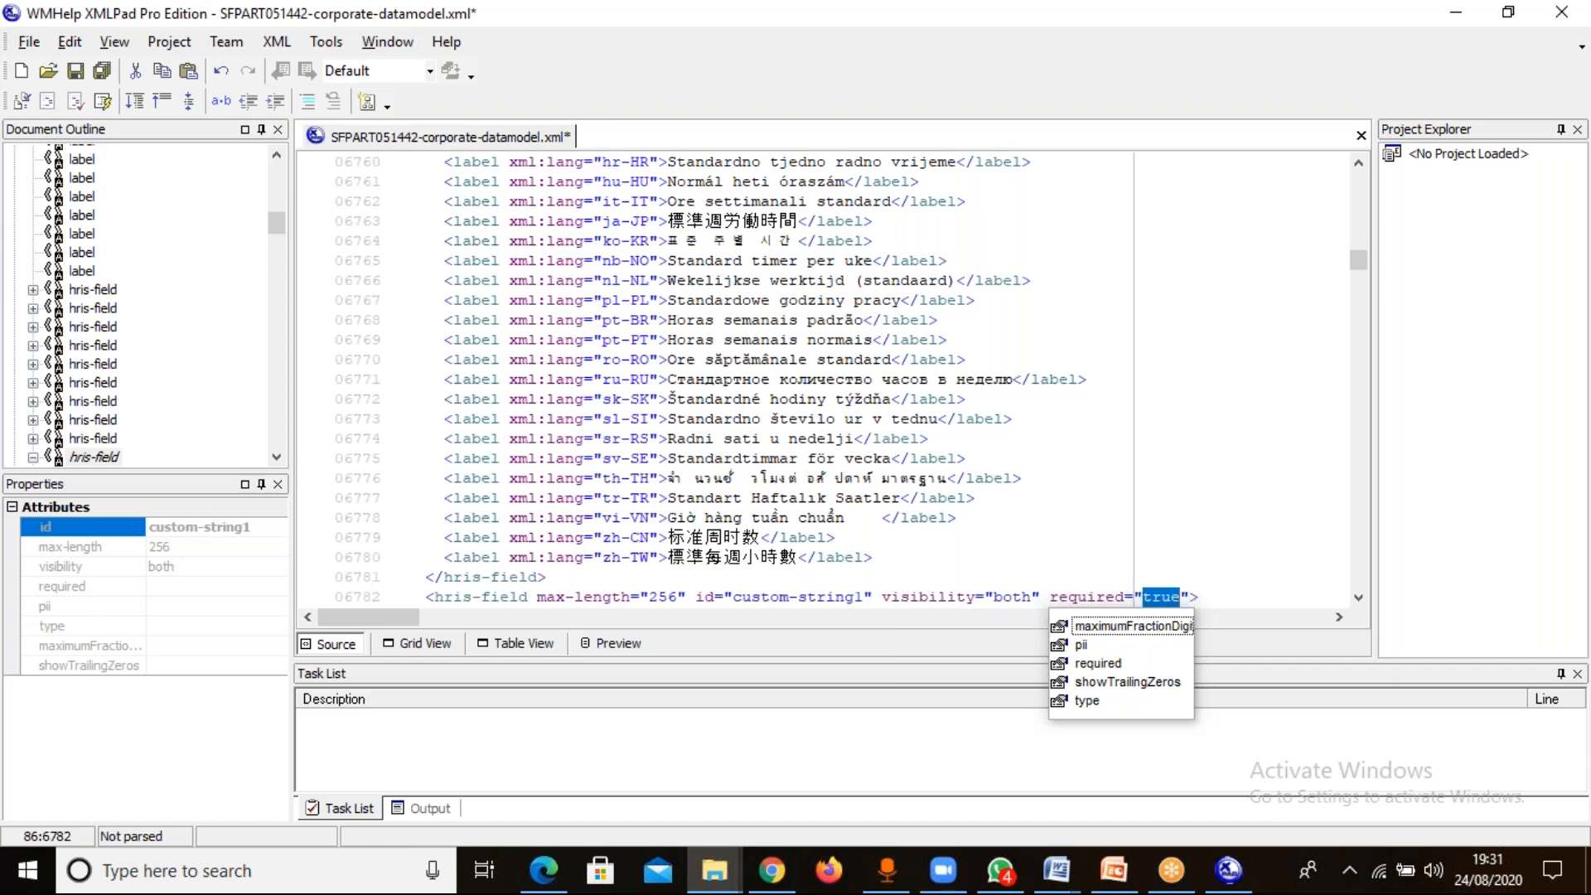
{"action": "key", "text": "Escape"}
{"action": "type", "text": "fal"}
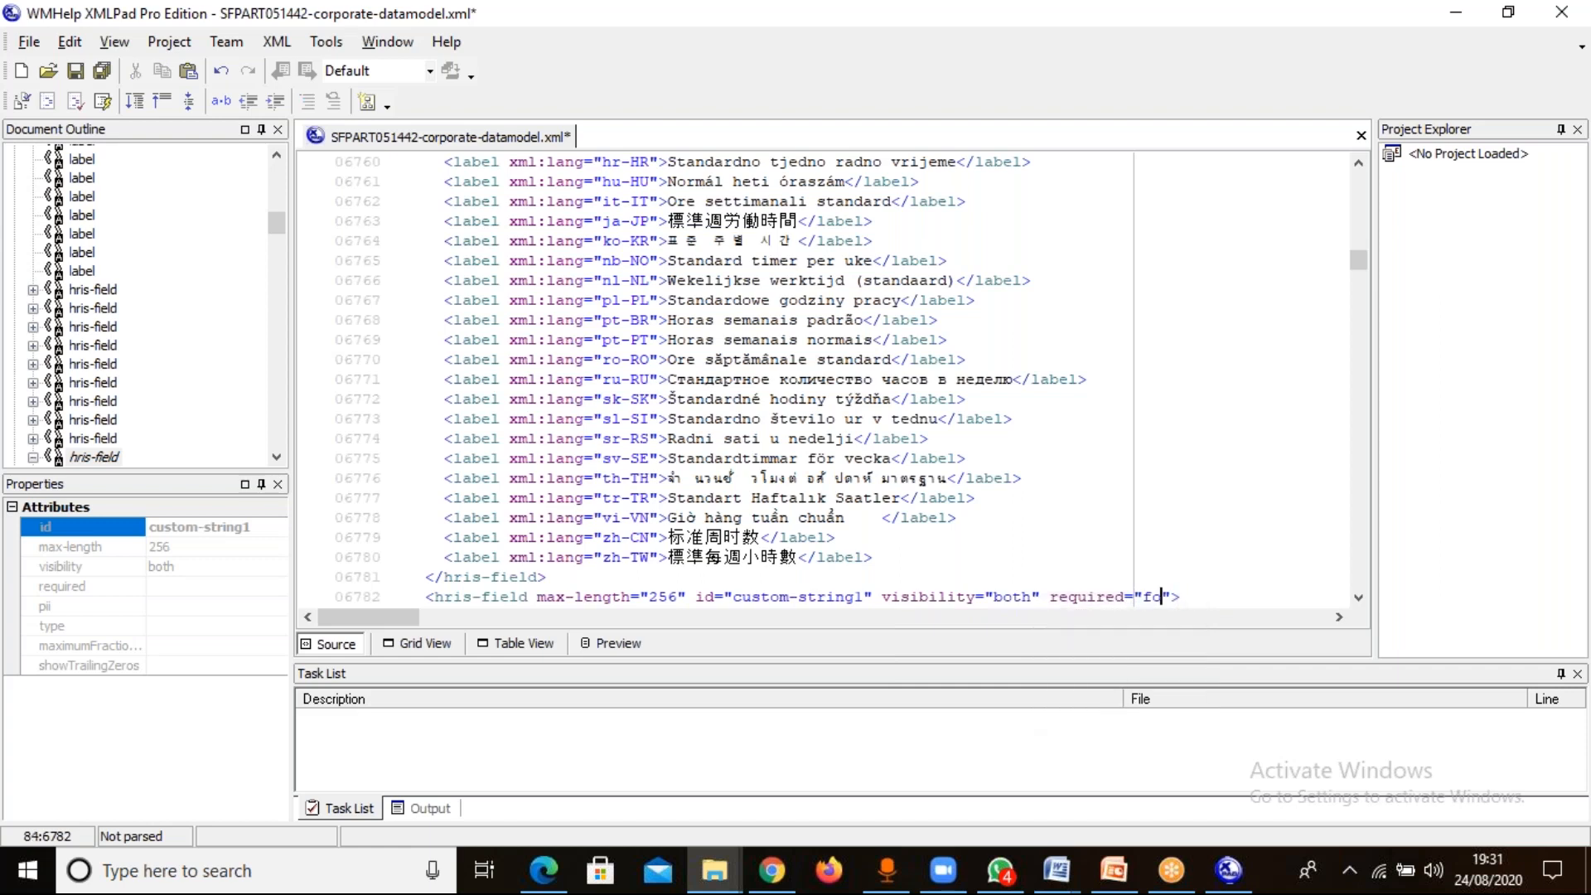
{"action": "type", "text": "se"}
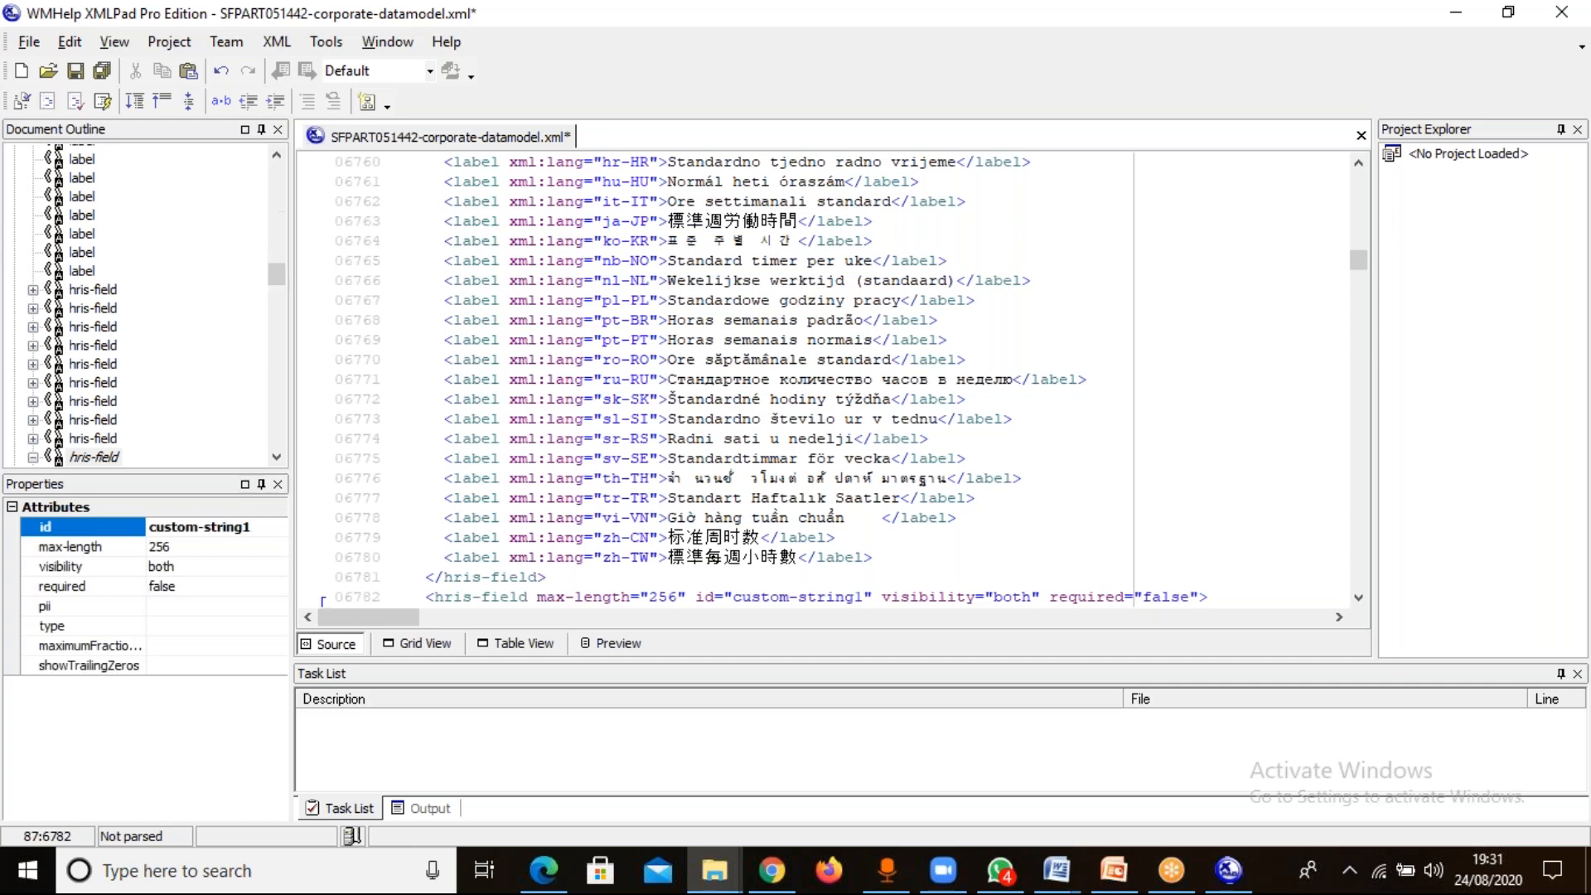
Remove the whole required attribute from the location's custom-string1 field.
{"action": "key", "text": "BackSpace"}
{"action": "key", "text": "BackSpace"}
{"action": "key", "text": "BackSpace"}
{"action": "key", "text": "BackSpace"}
{"action": "key", "text": "BackSpace"}
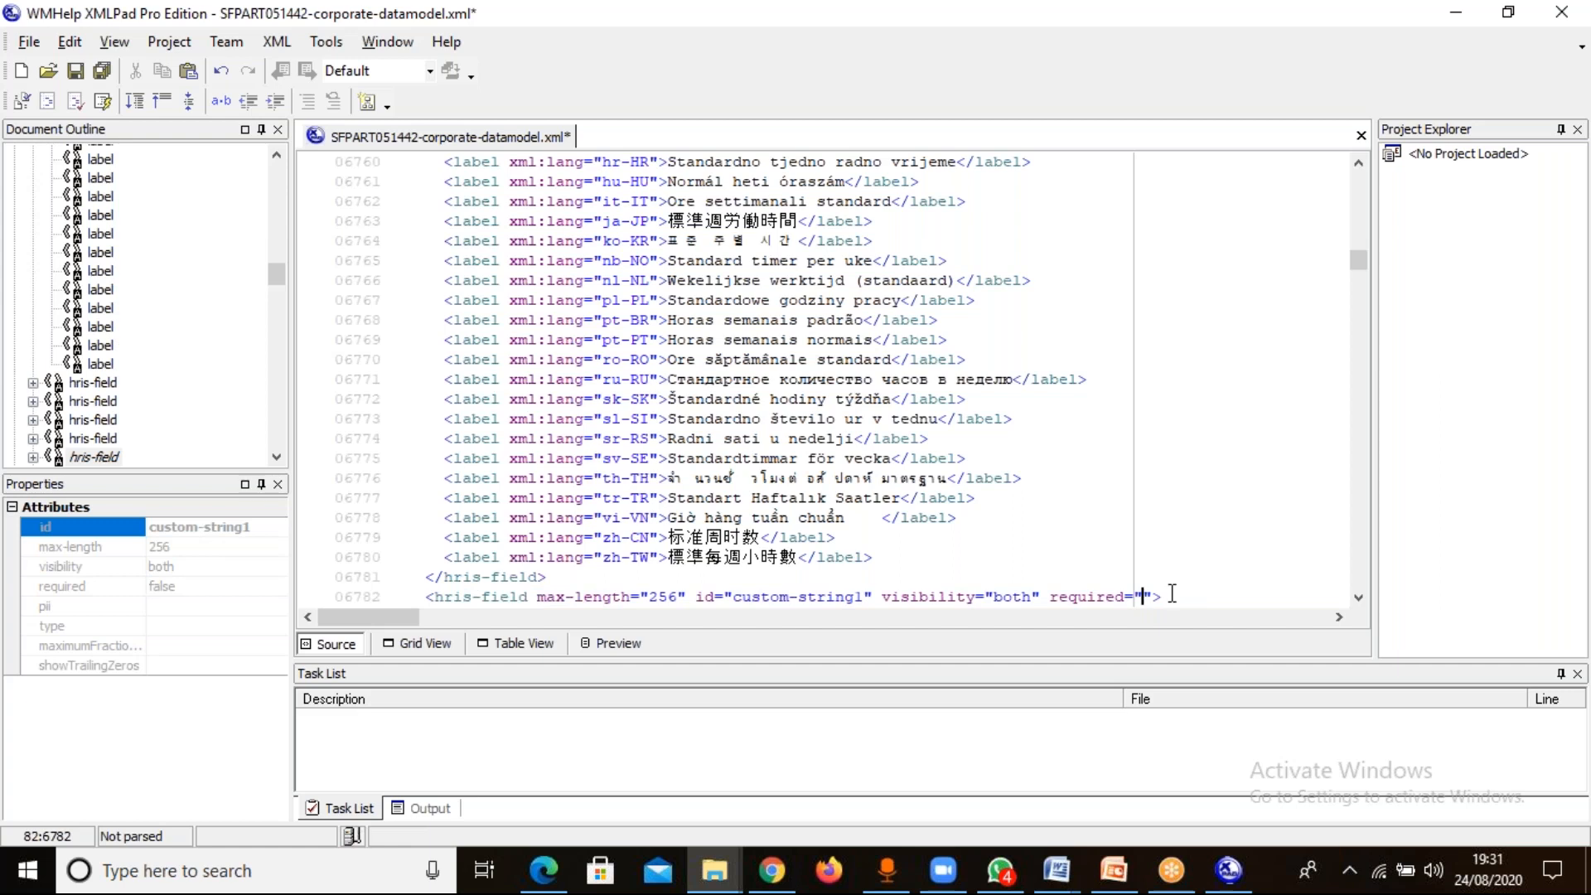
{"action": "key", "text": "BackSpace"}
{"action": "key", "text": "BackSpace"}
{"action": "key", "text": "BackSpace"}
{"action": "key", "text": "BackSpace"}
{"action": "key", "text": "BackSpace"}
{"action": "key", "text": "BackSpace"}
{"action": "key", "text": "BackSpace"}
{"action": "key", "text": "BackSpace"}
{"action": "key", "text": "BackSpace"}
{"action": "key", "text": "BackSpace"}
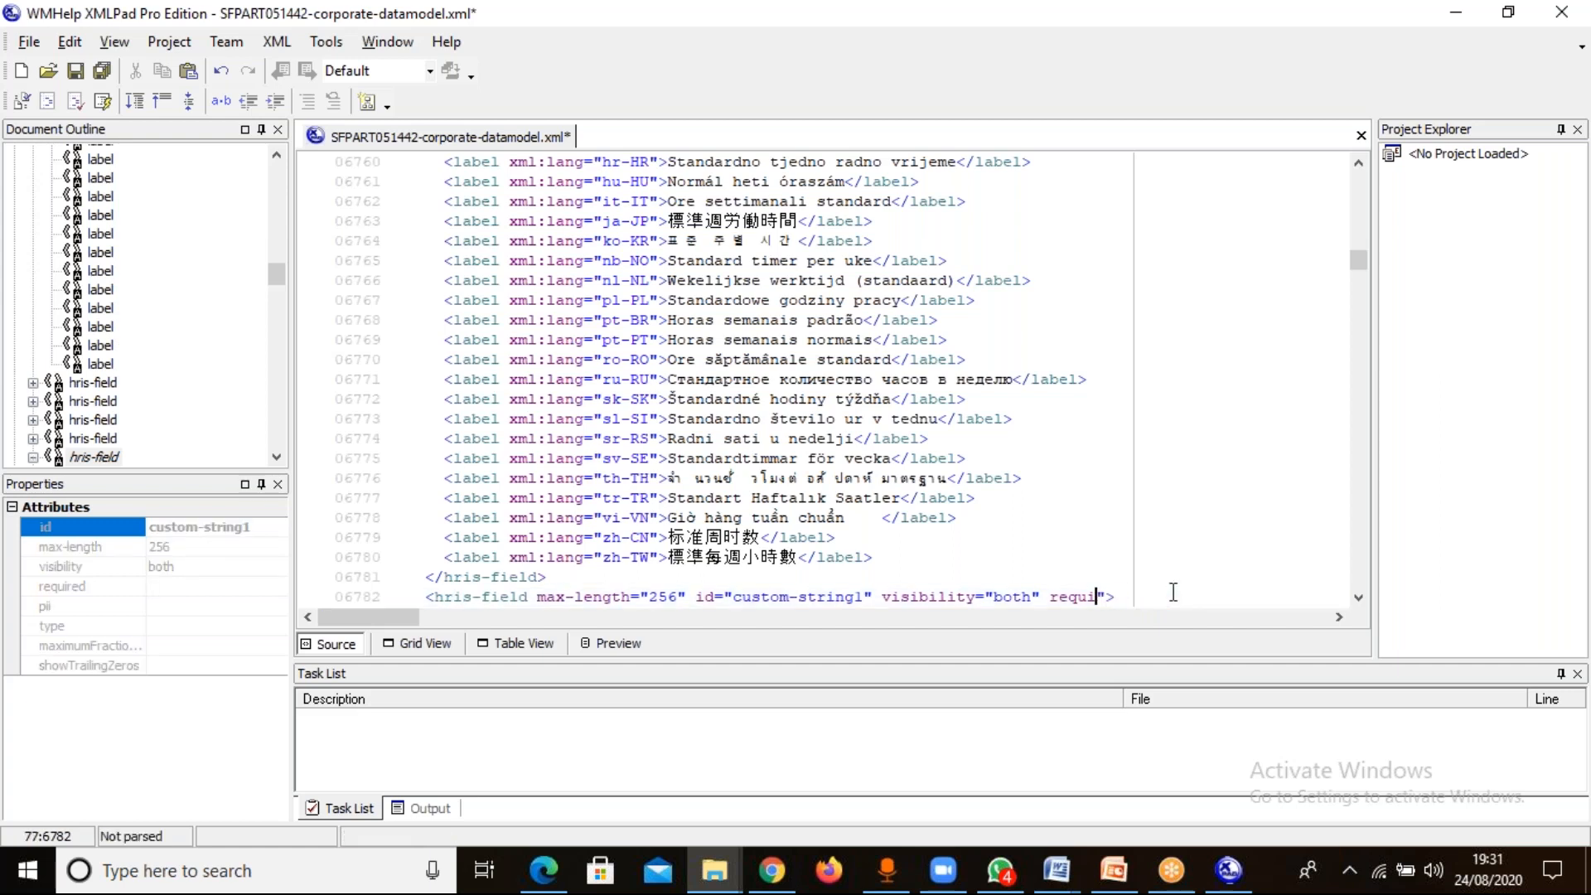
{"action": "key", "text": "Delete"}
{"action": "key", "text": "BackSpace"}
Add required="true" to the location's standardHours field, after its visibility attribute, and save the data model.
{"action": "left_click", "coordinate": [1359, 162]}
{"action": "left_click", "coordinate": [1359, 162]}
{"action": "left_click", "coordinate": [1358, 162]}
{"action": "left_click", "coordinate": [1359, 163]}
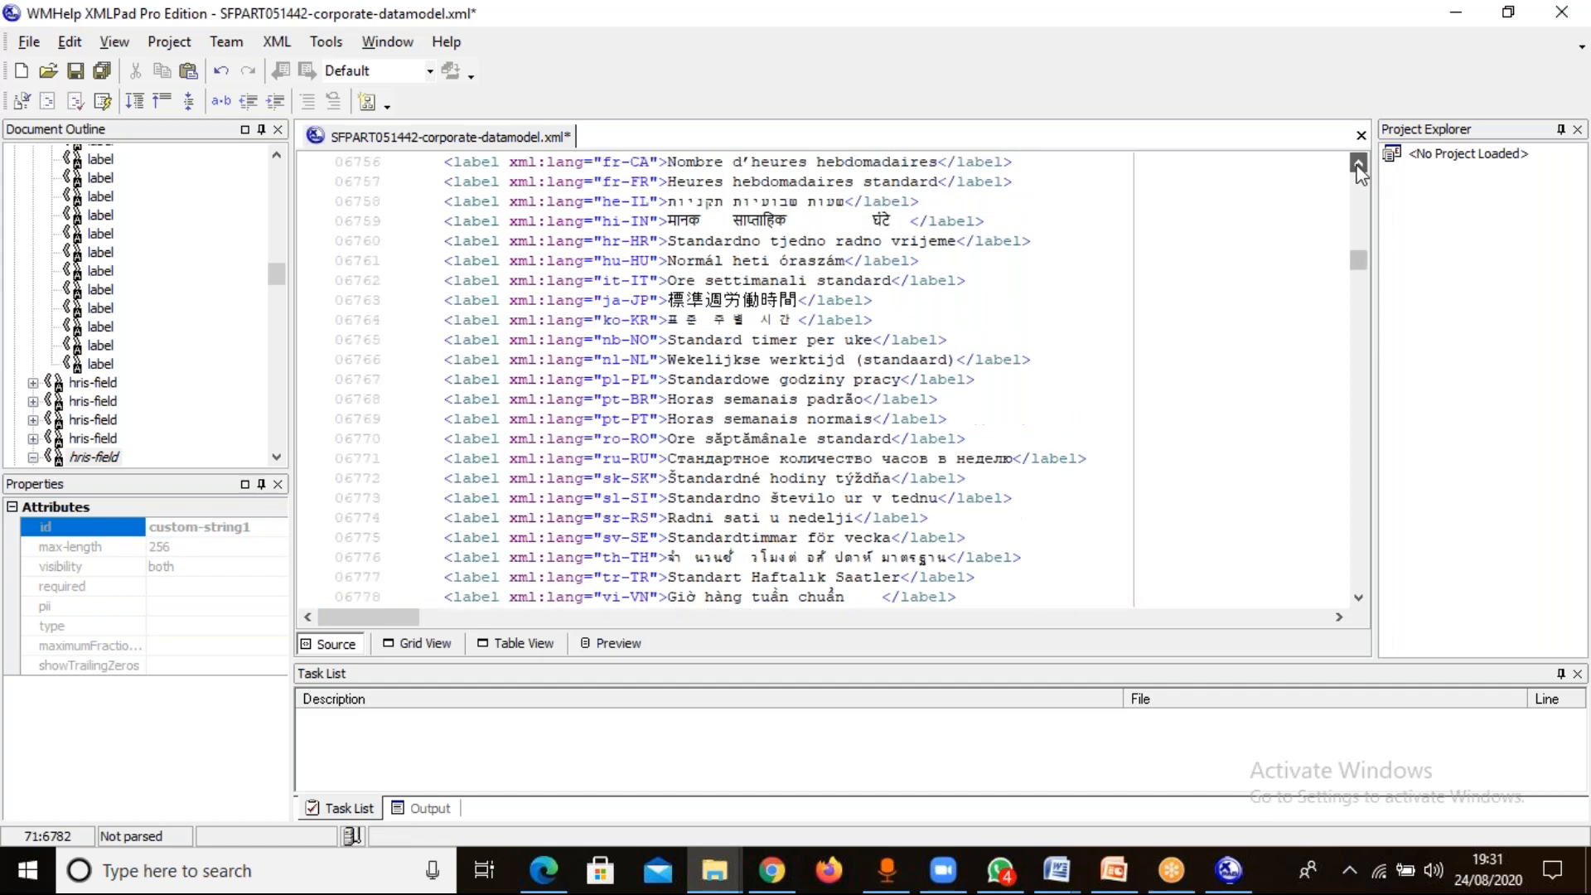
{"action": "left_click", "coordinate": [1358, 163]}
{"action": "left_click", "coordinate": [1358, 162]}
{"action": "left_click", "coordinate": [1358, 163]}
{"action": "left_click", "coordinate": [1358, 162]}
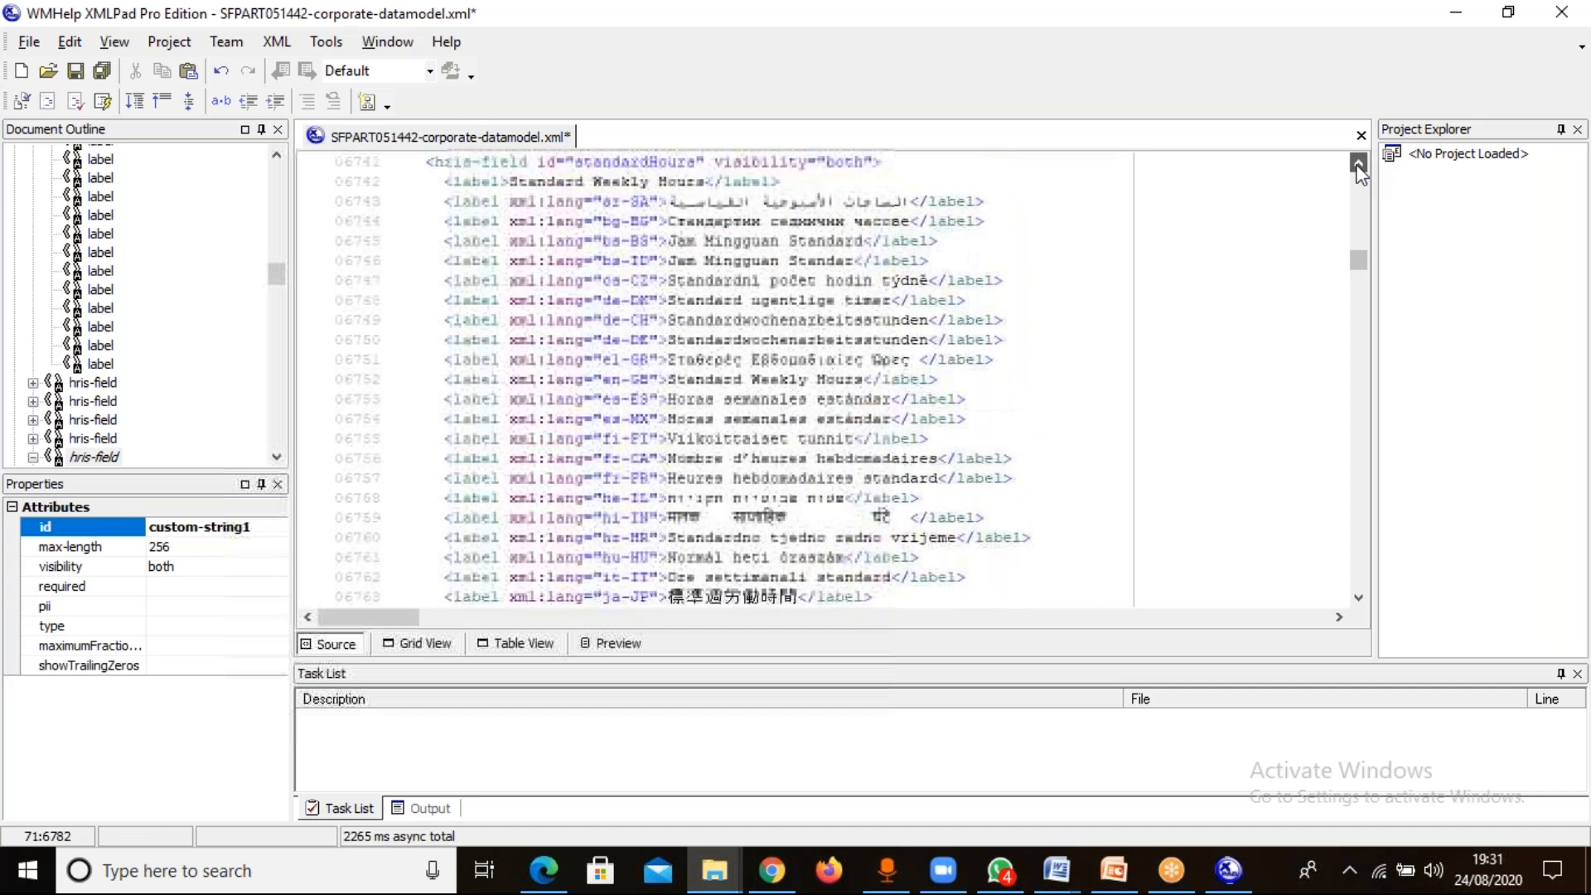
{"action": "left_click", "coordinate": [1358, 166]}
{"action": "left_click", "coordinate": [1358, 166]}
{"action": "left_click", "coordinate": [1358, 166]}
{"action": "left_click", "coordinate": [1358, 166]}
{"action": "left_click", "coordinate": [1358, 166]}
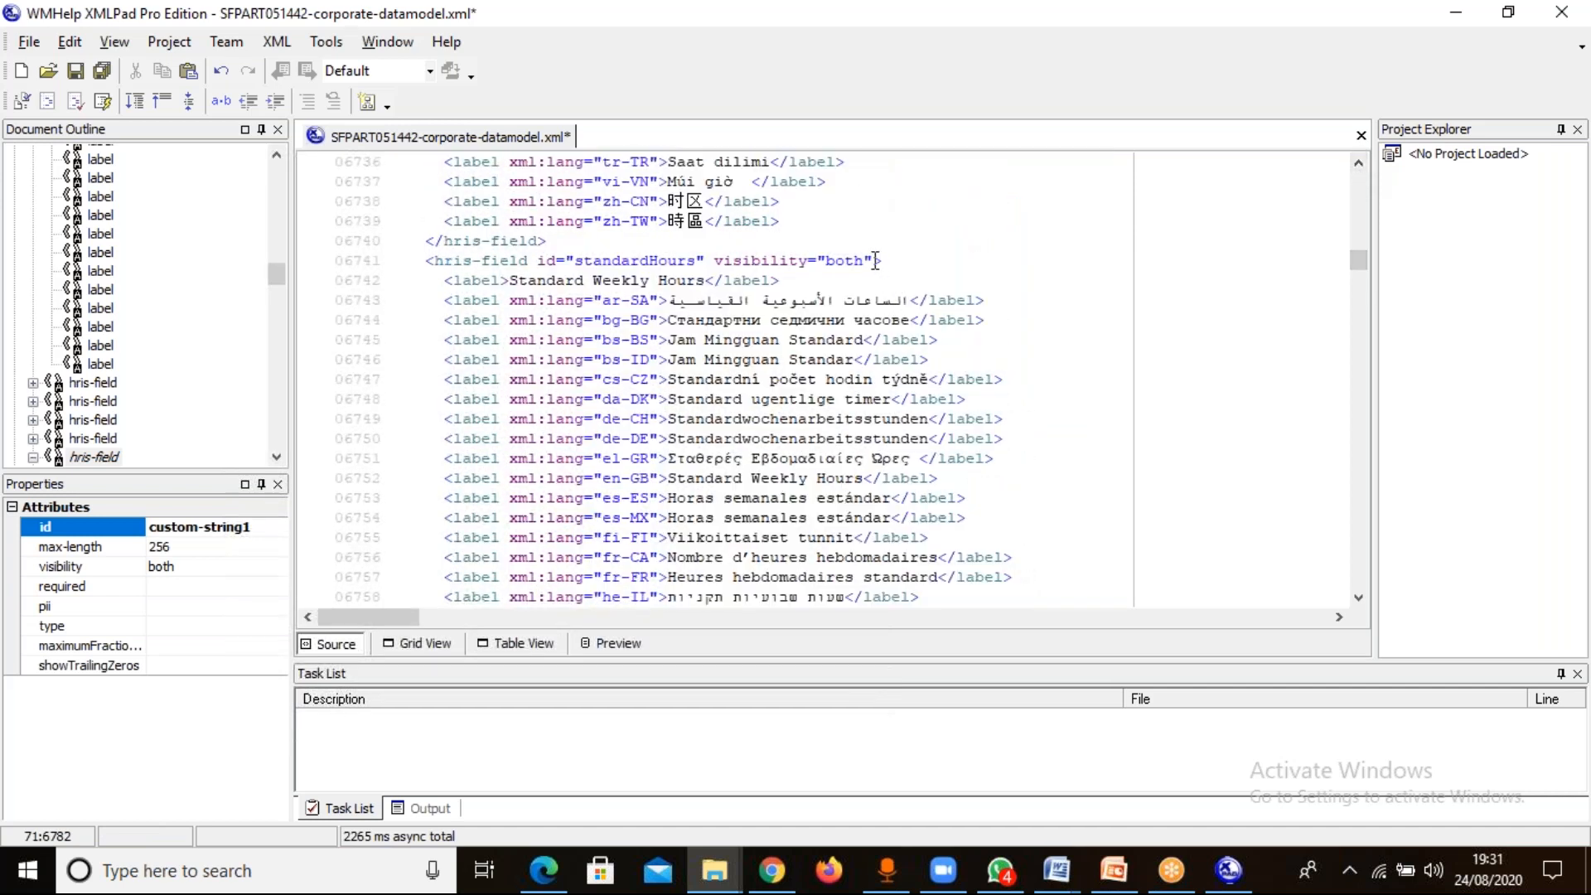
{"action": "left_click", "coordinate": [876, 260]}
{"action": "key", "text": "ctrl+v"}
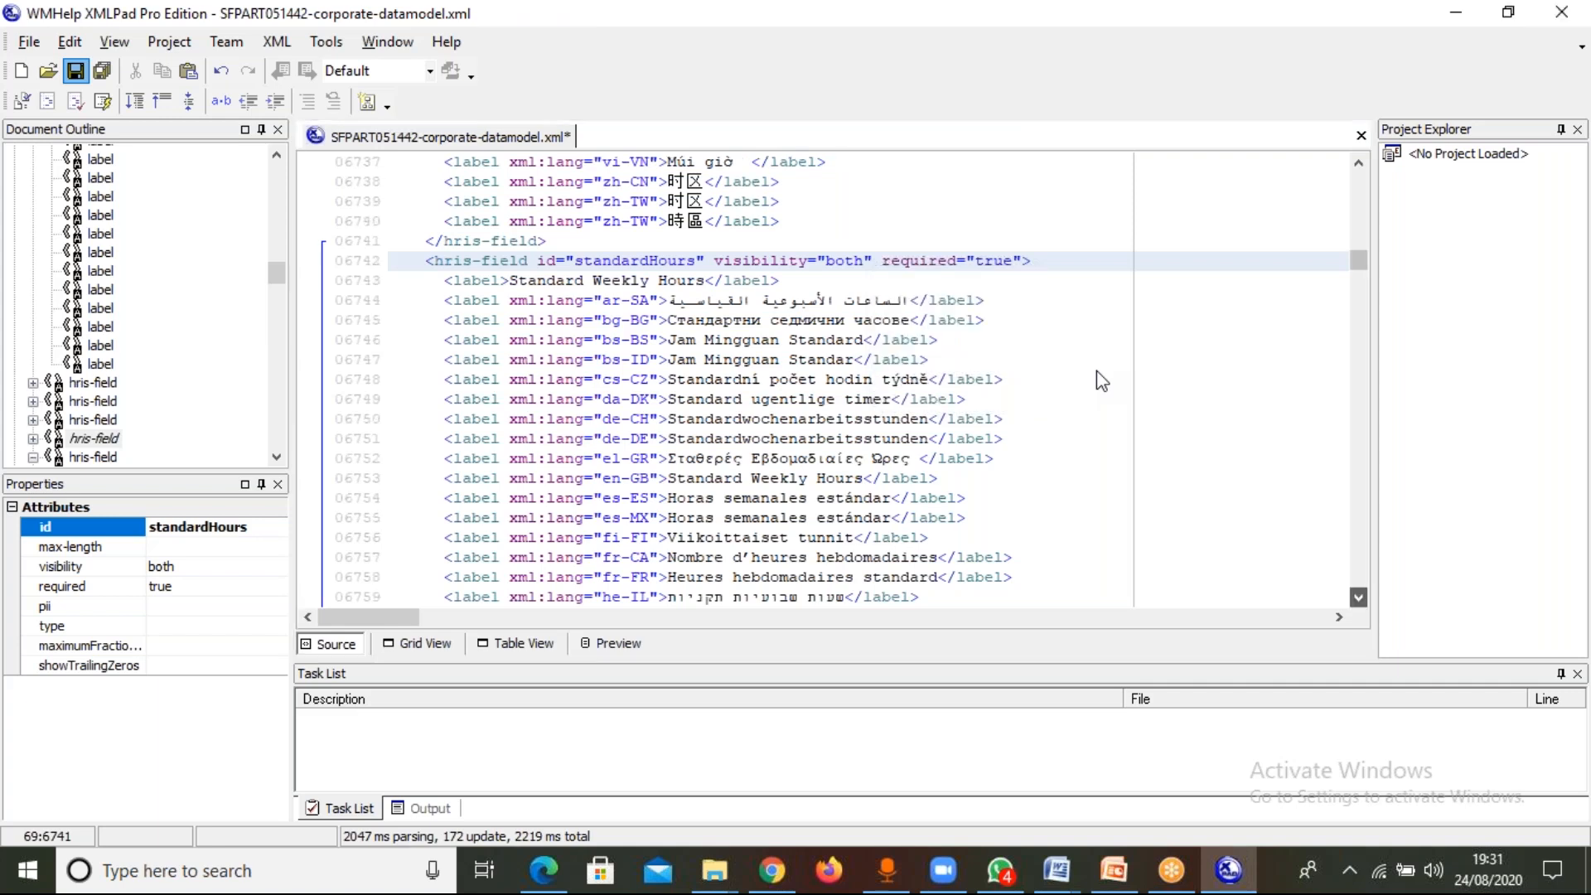
Examine the Arabic label of the location's custom-string1 field in the source and save the data model file.
{"action": "scroll", "coordinate": [1097, 370], "scroll_direction": "down", "scroll_amount": 2}
{"action": "left_click", "coordinate": [1097, 371]}
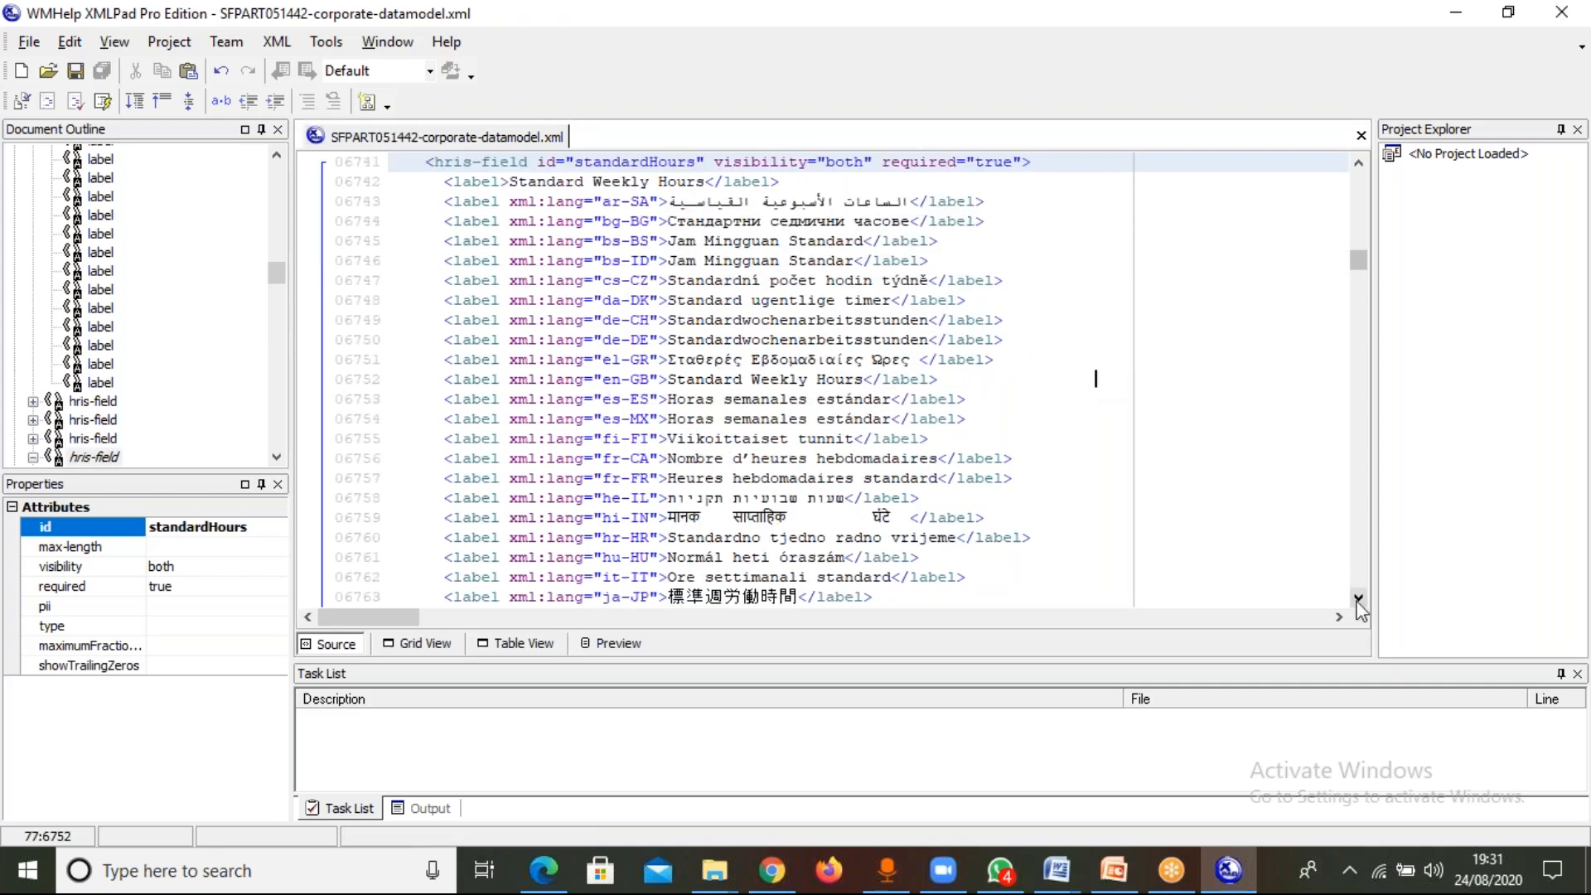
{"action": "left_click_drag", "start_coordinate": [1360, 609], "coordinate": [1360, 608]}
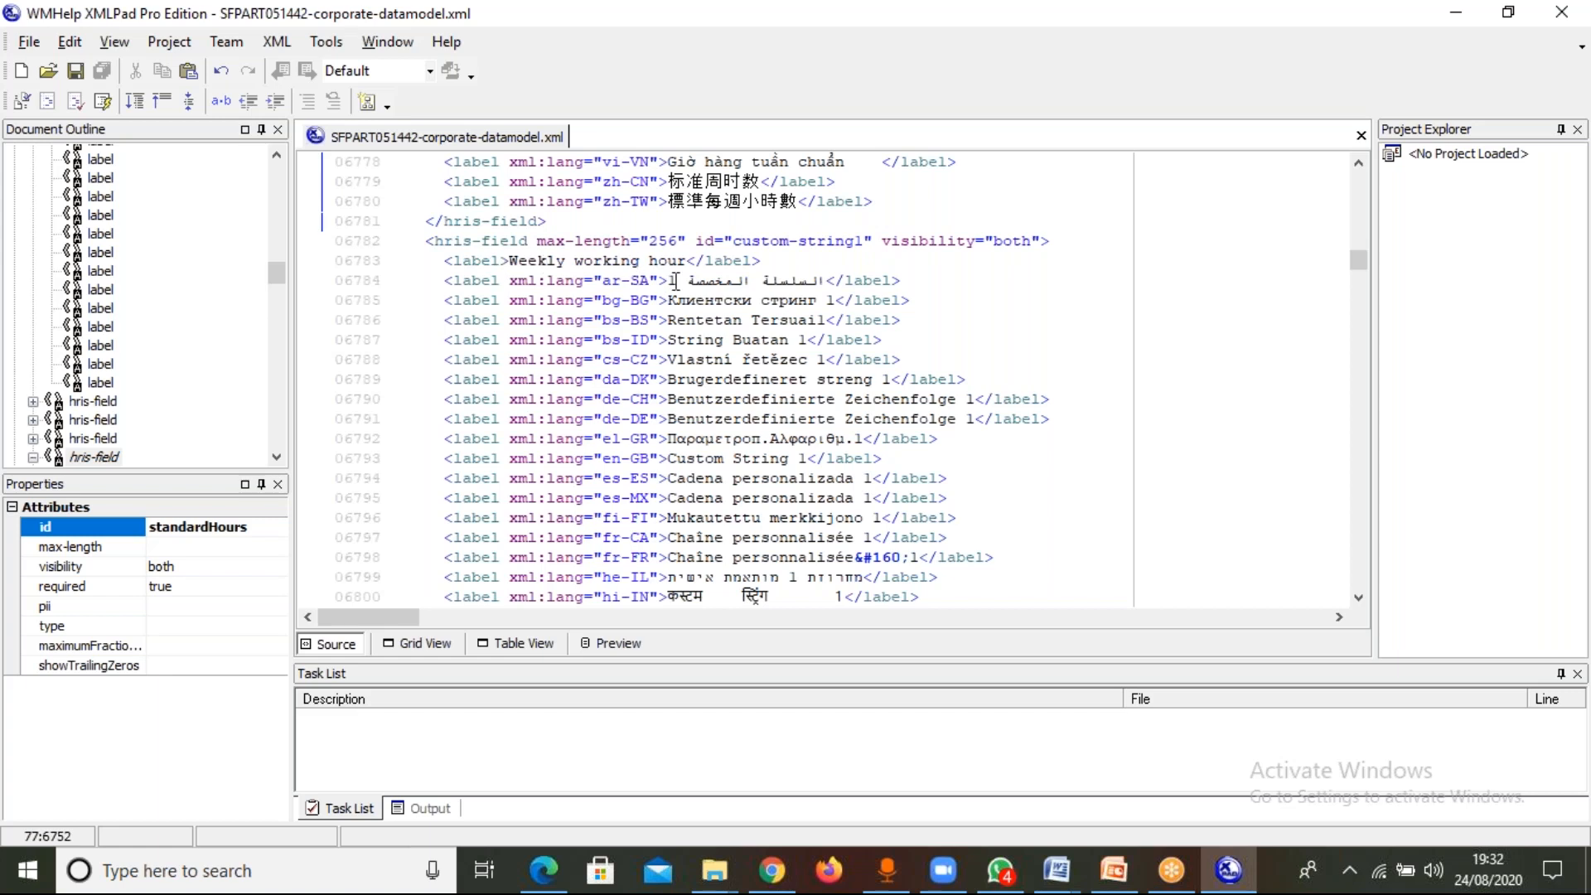
{"action": "left_click", "coordinate": [671, 280]}
{"action": "mouse_move", "coordinate": [682, 280]}
{"action": "left_mouse_down"}
{"action": "mouse_move", "coordinate": [710, 280]}
{"action": "mouse_move", "coordinate": [688, 278]}
{"action": "left_mouse_up"}
{"action": "left_click", "coordinate": [958, 280]}
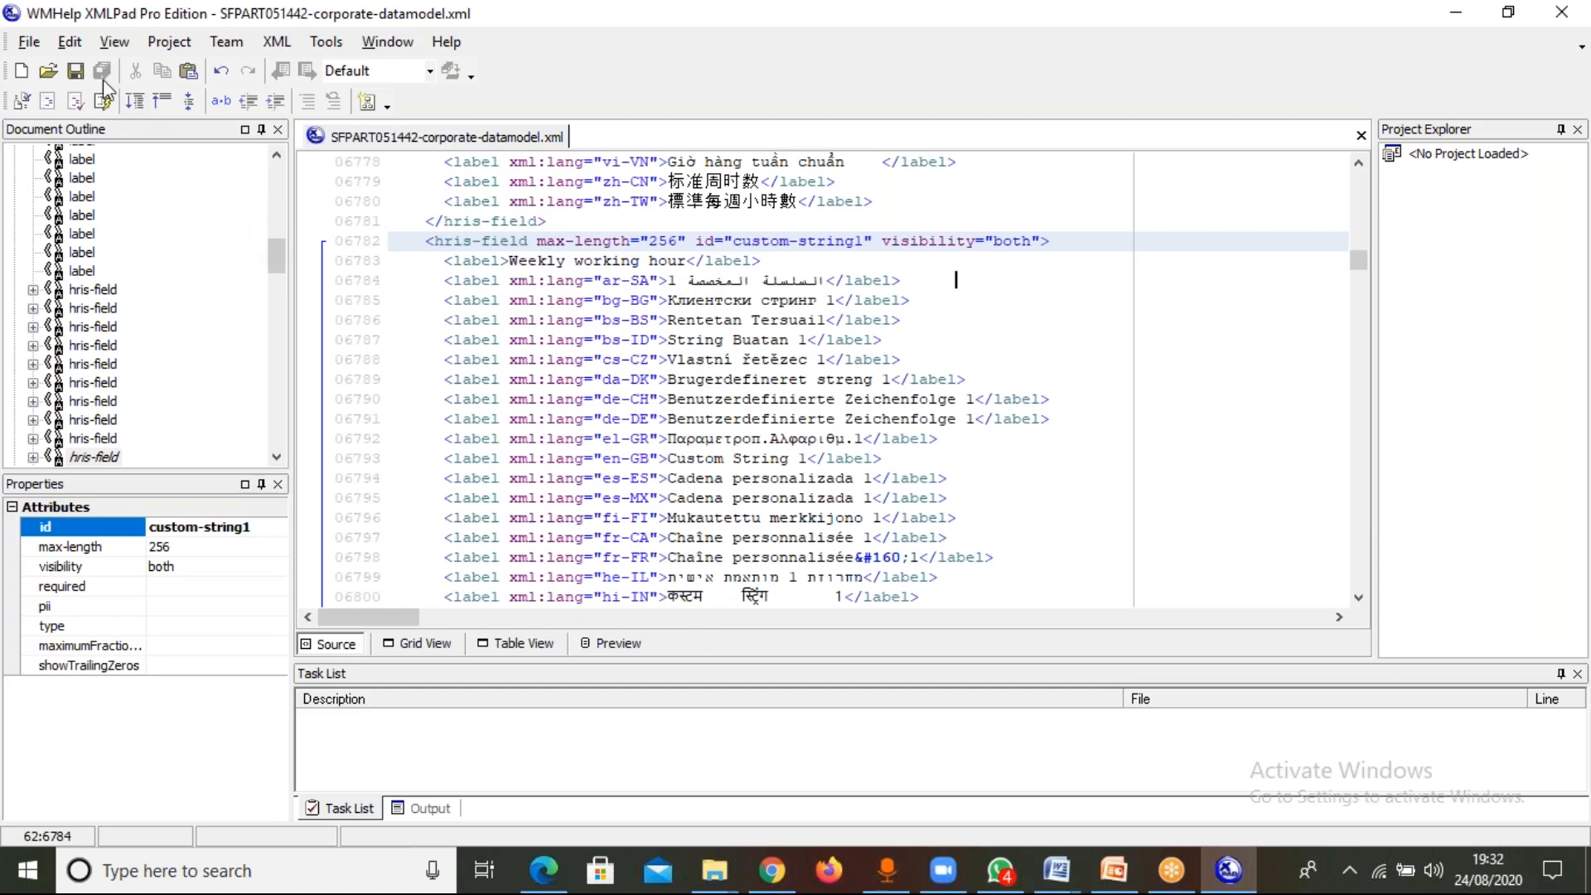
{"action": "left_click", "coordinate": [74, 70]}
Highlight the es-ES label and the default label of the custom-string1 field to compare them.
{"action": "left_click", "coordinate": [670, 478]}
{"action": "double_click", "coordinate": [706, 478]}
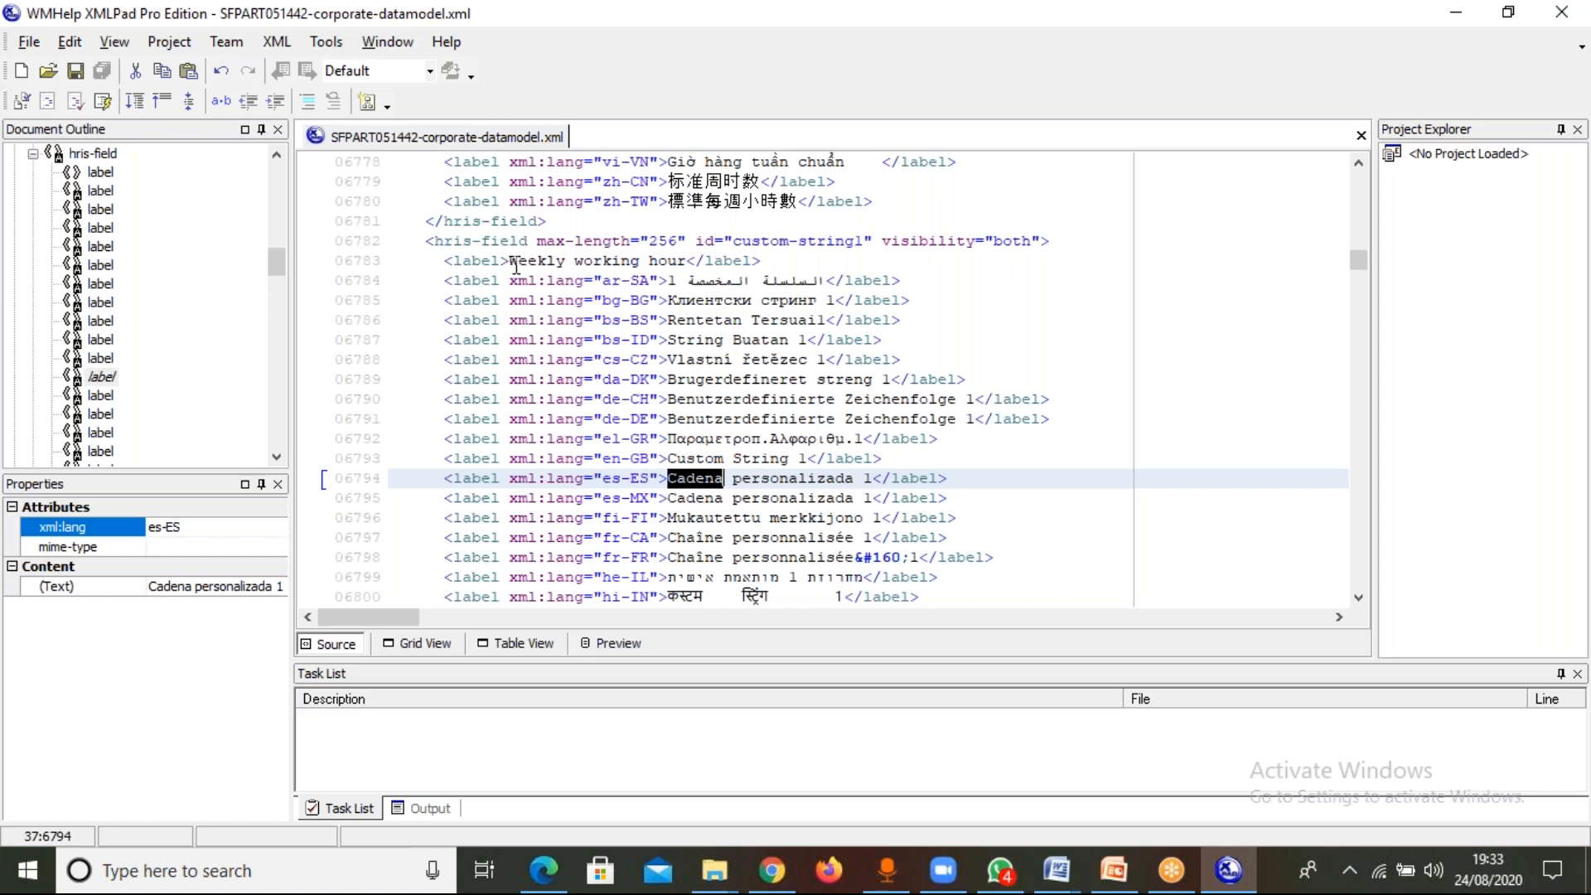
{"action": "left_click_drag", "start_coordinate": [513, 262], "coordinate": [676, 262]}
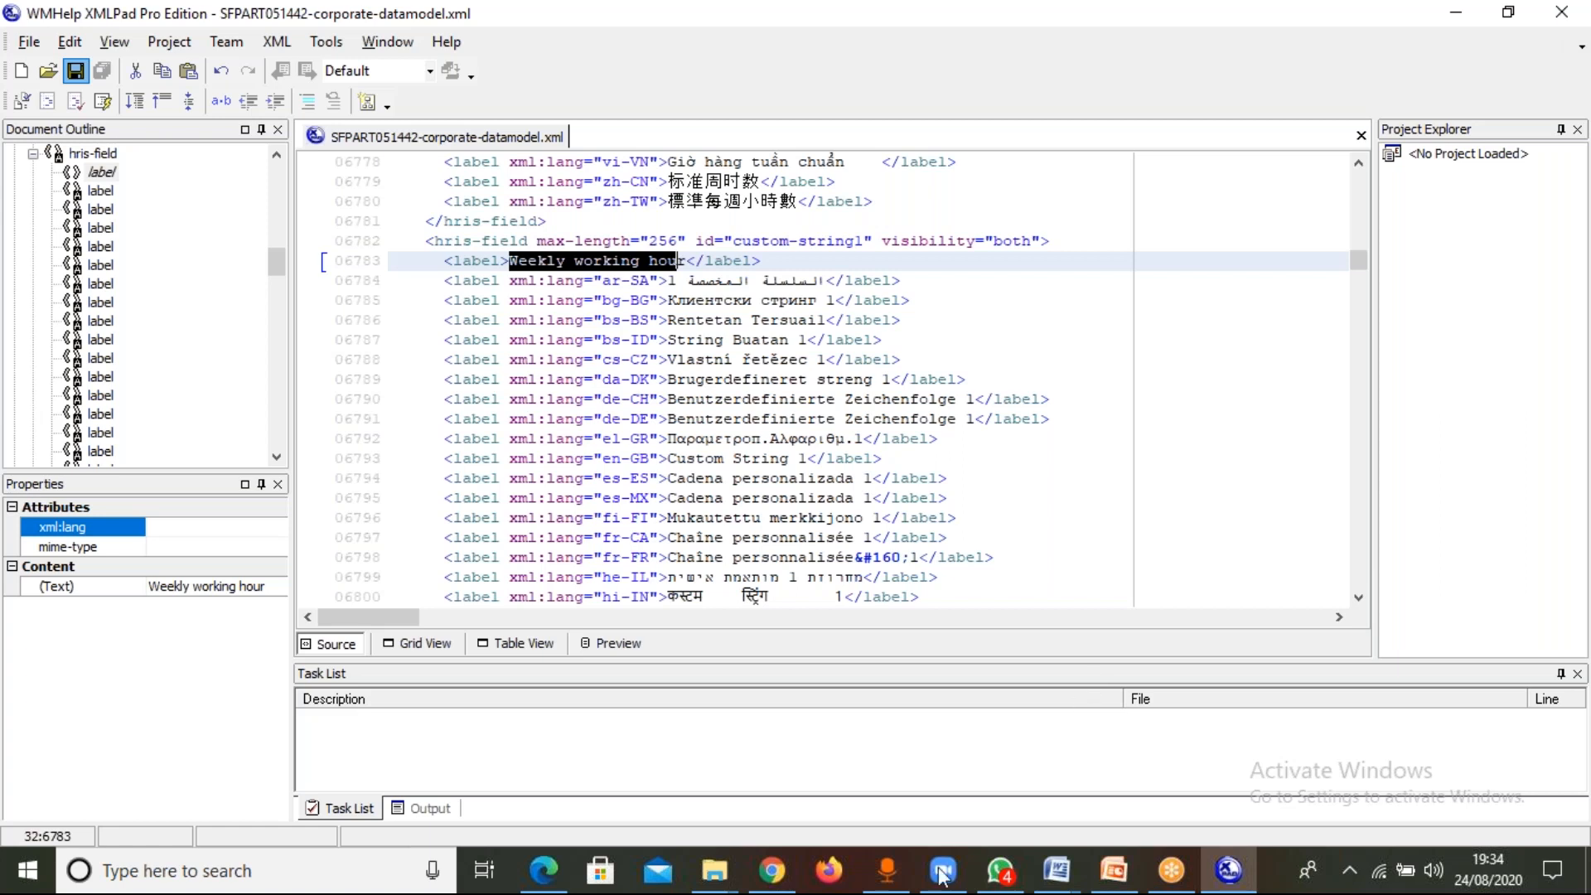
Switch to the Provisioning page in Chrome, log out, and log back on with the saved account credentials.
{"action": "left_click", "coordinate": [791, 875]}
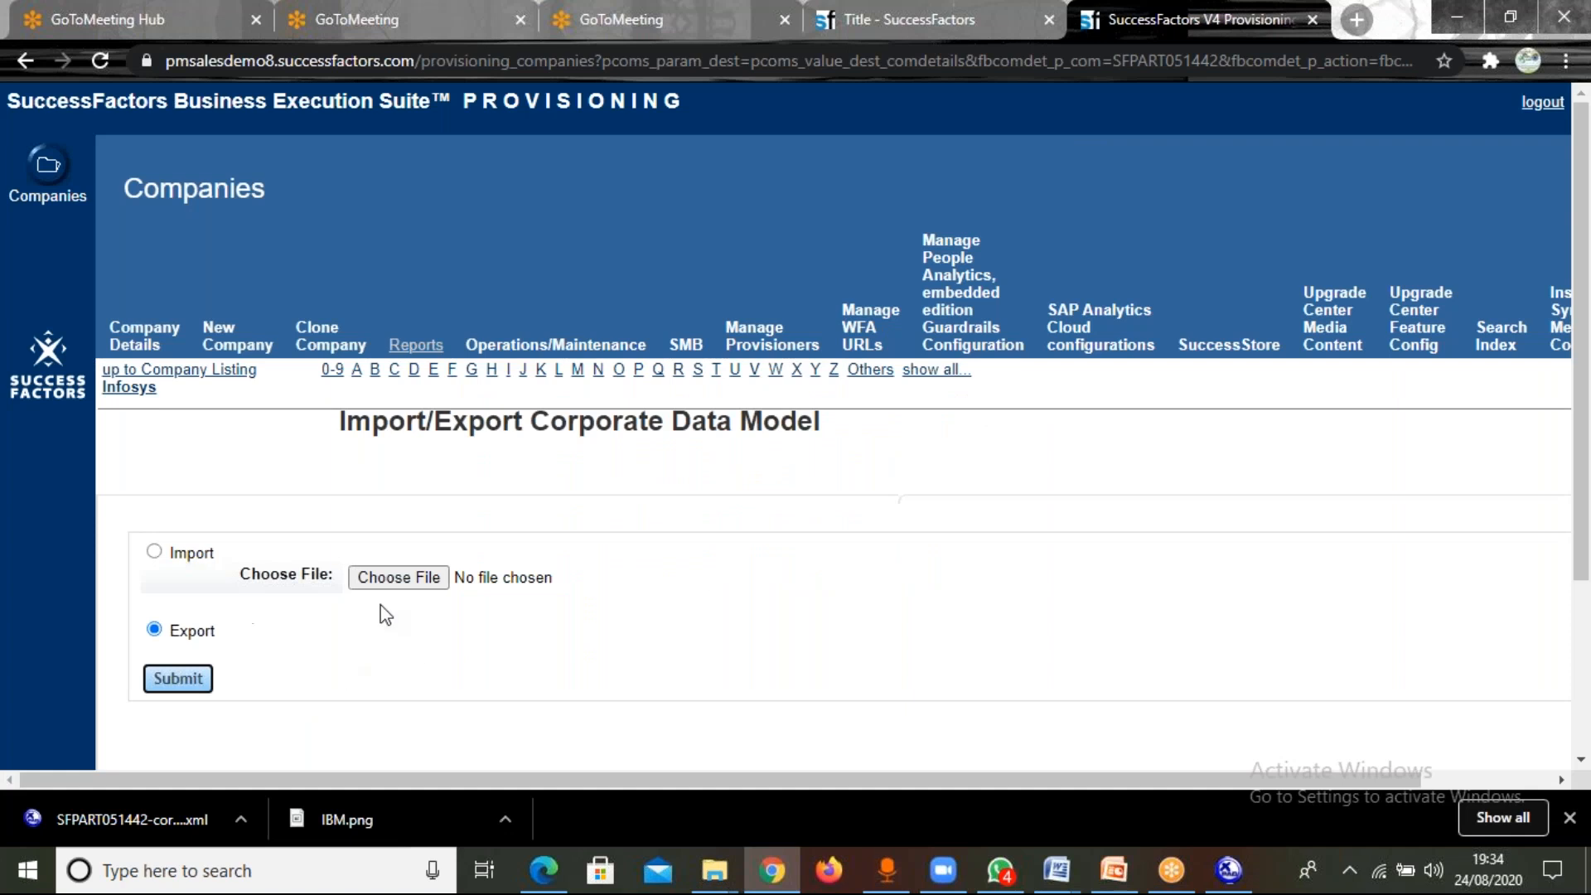
{"action": "left_click", "coordinate": [1543, 102]}
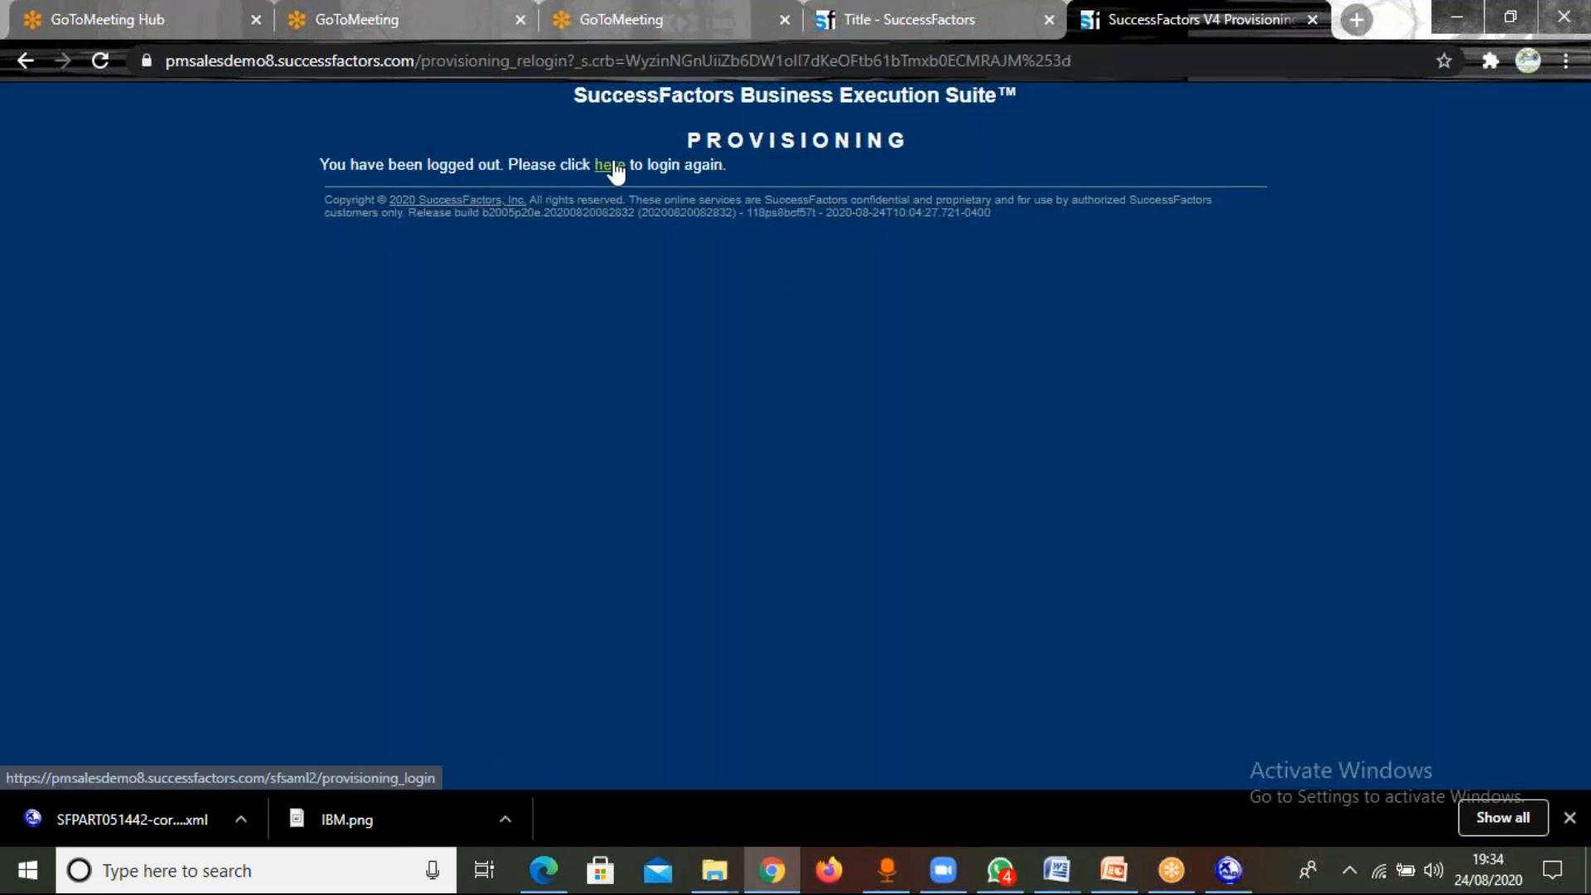
{"action": "left_click", "coordinate": [614, 165]}
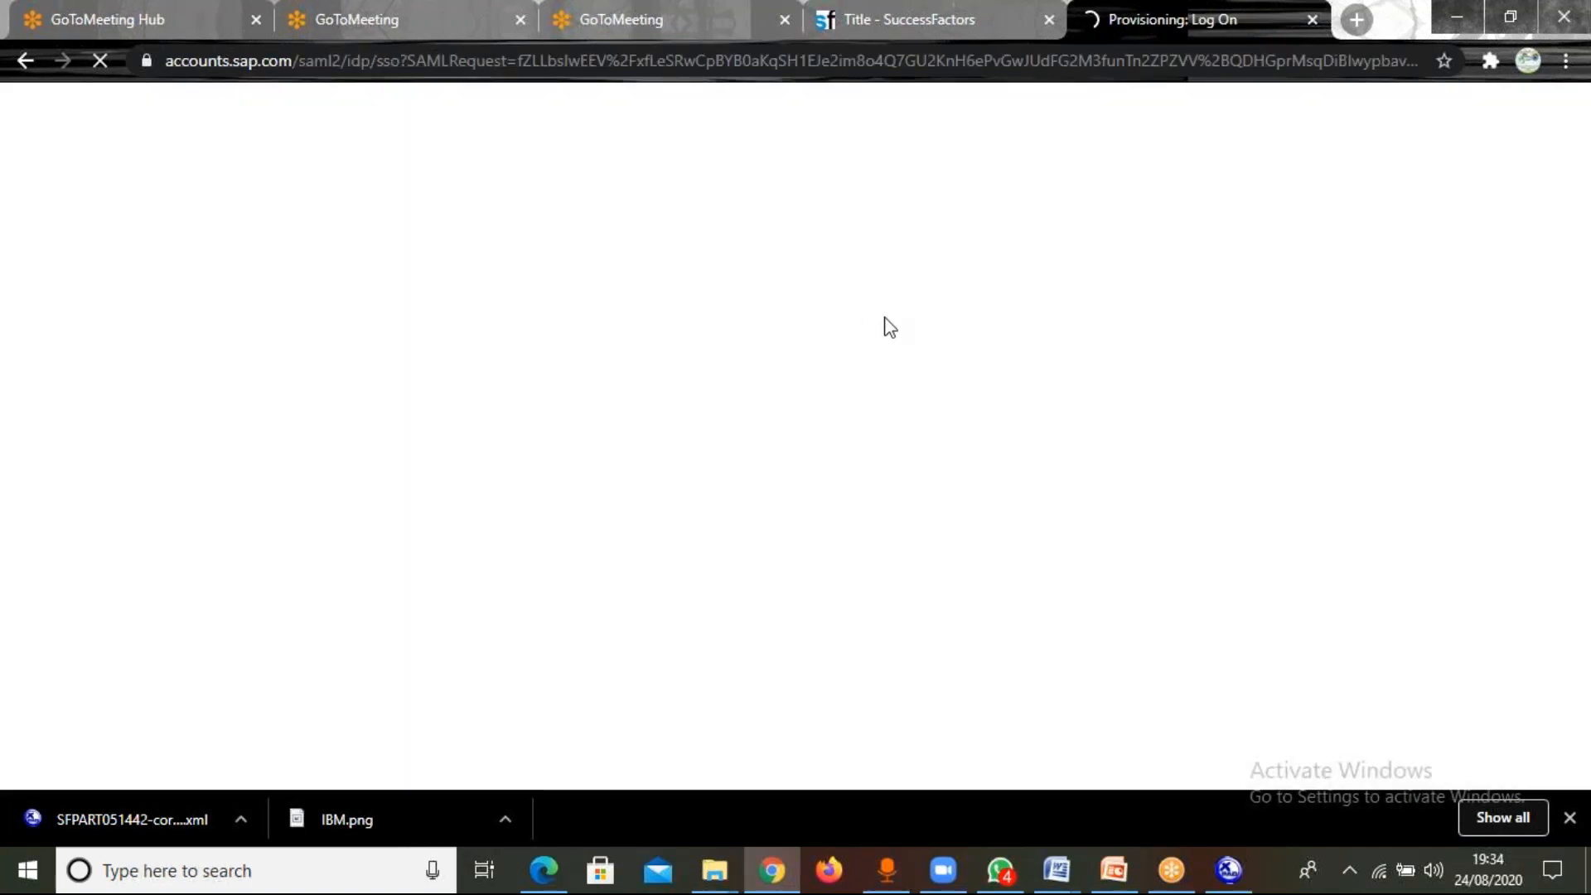
{"action": "left_click", "coordinate": [1012, 313]}
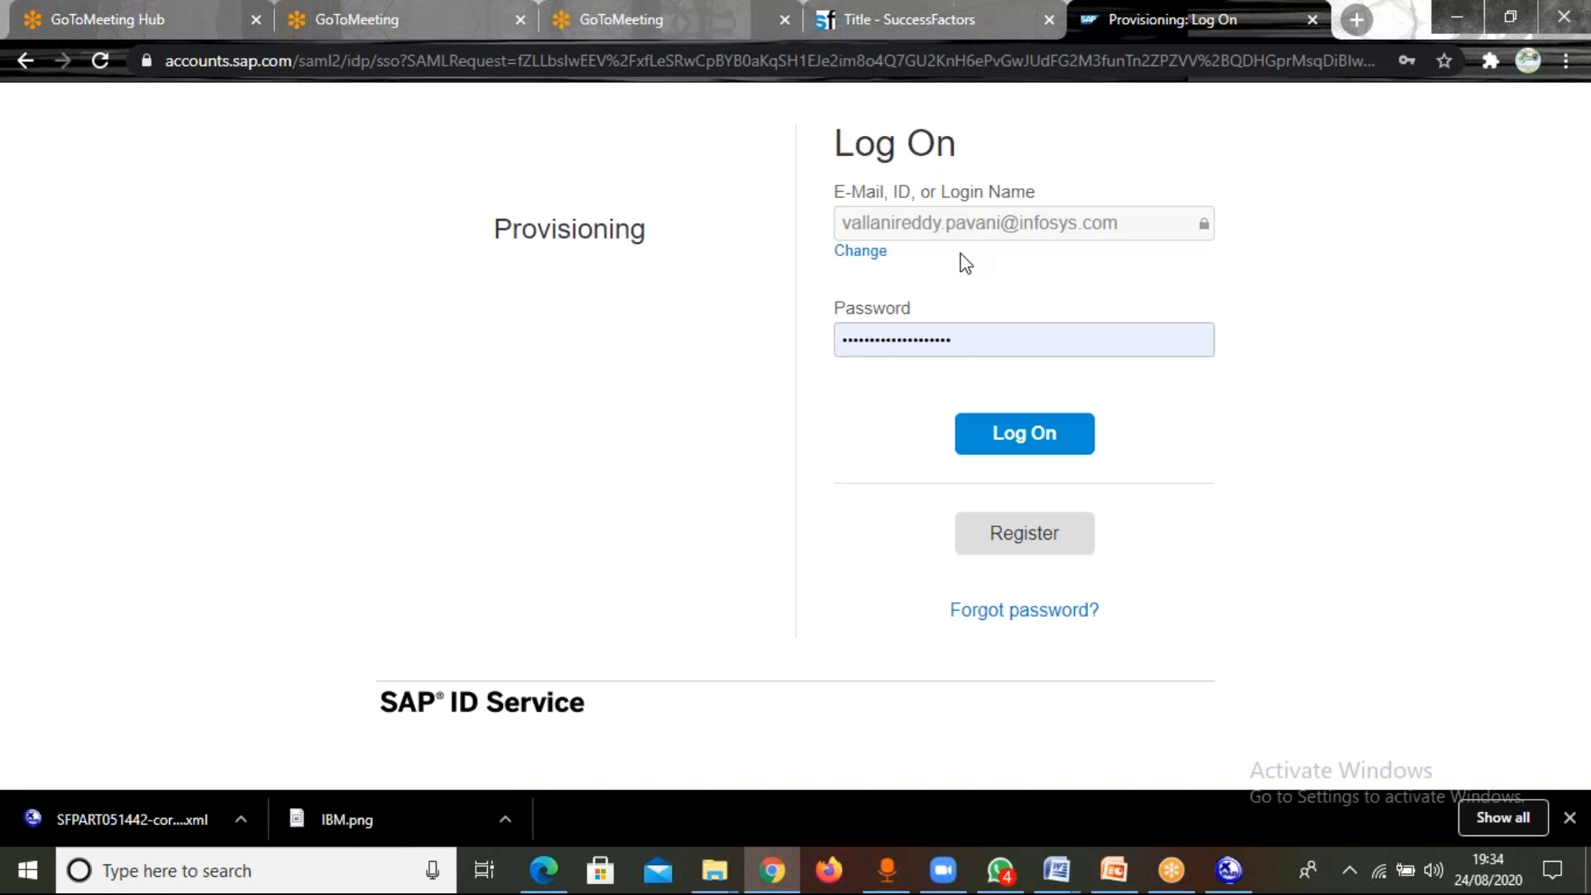
{"action": "left_click", "coordinate": [1020, 440]}
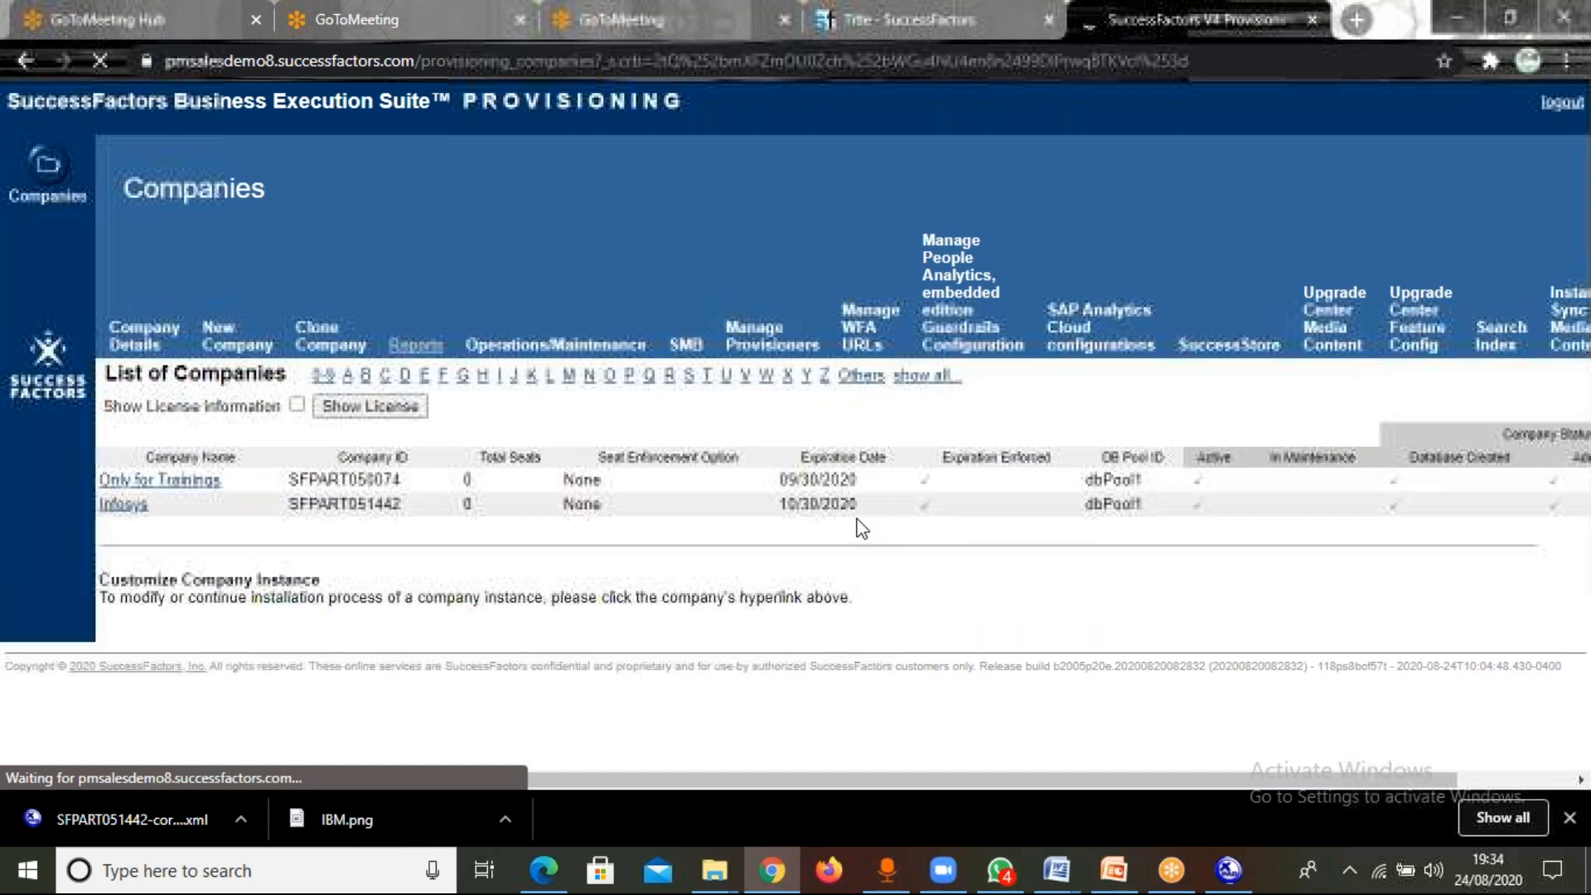
Open Import/Export Corporate Data Model XML for the Infosys company and choose the Import option.
{"action": "left_click", "coordinate": [117, 508]}
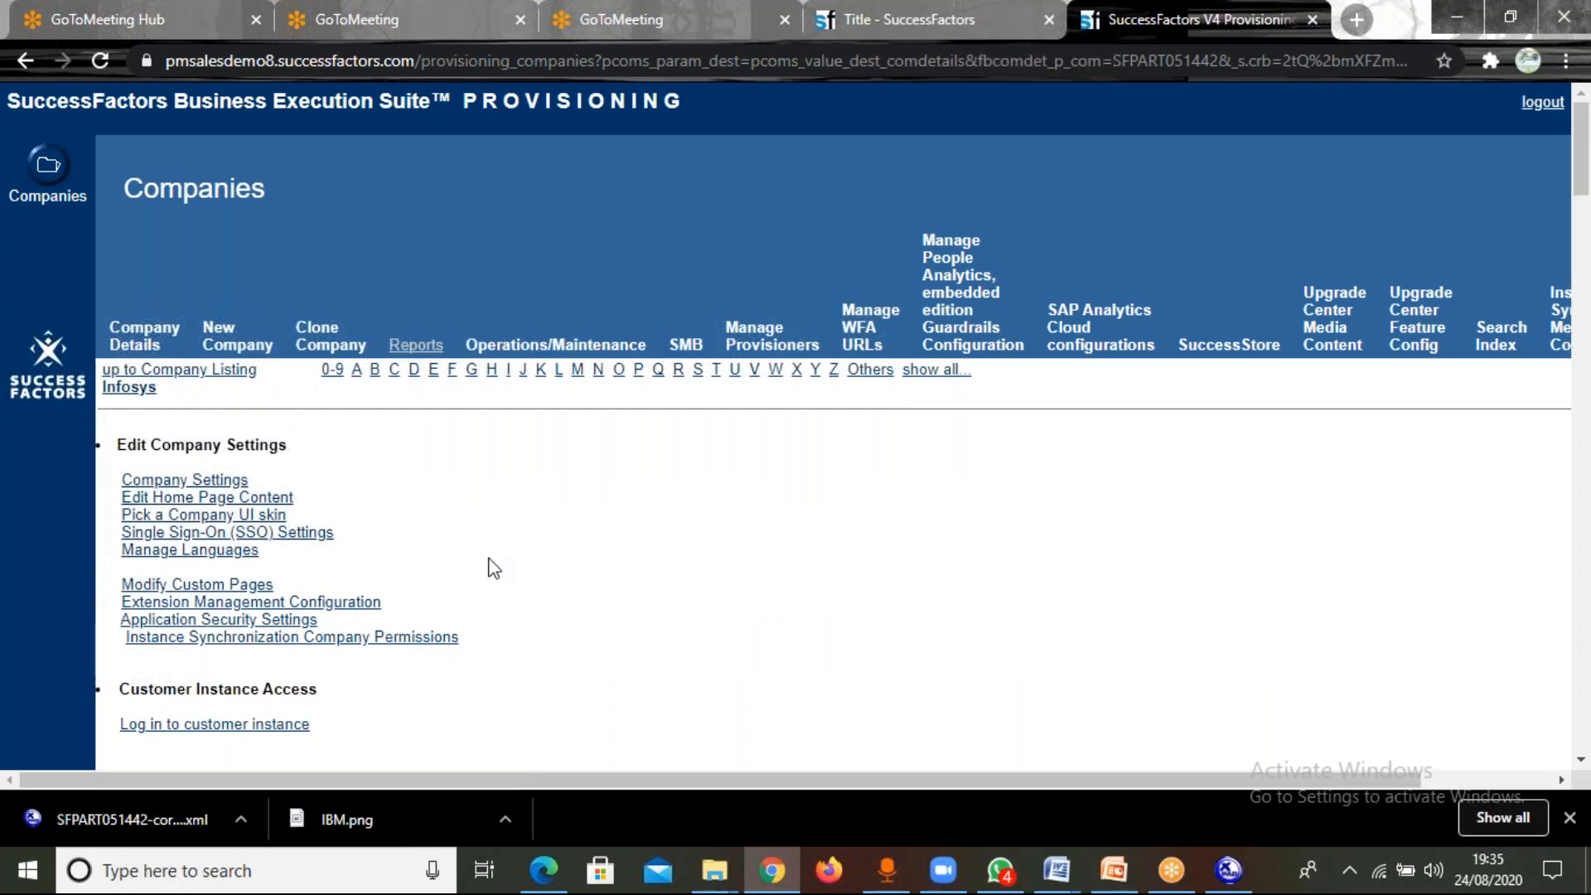
{"action": "scroll", "coordinate": [494, 568], "scroll_direction": "down", "scroll_amount": 10}
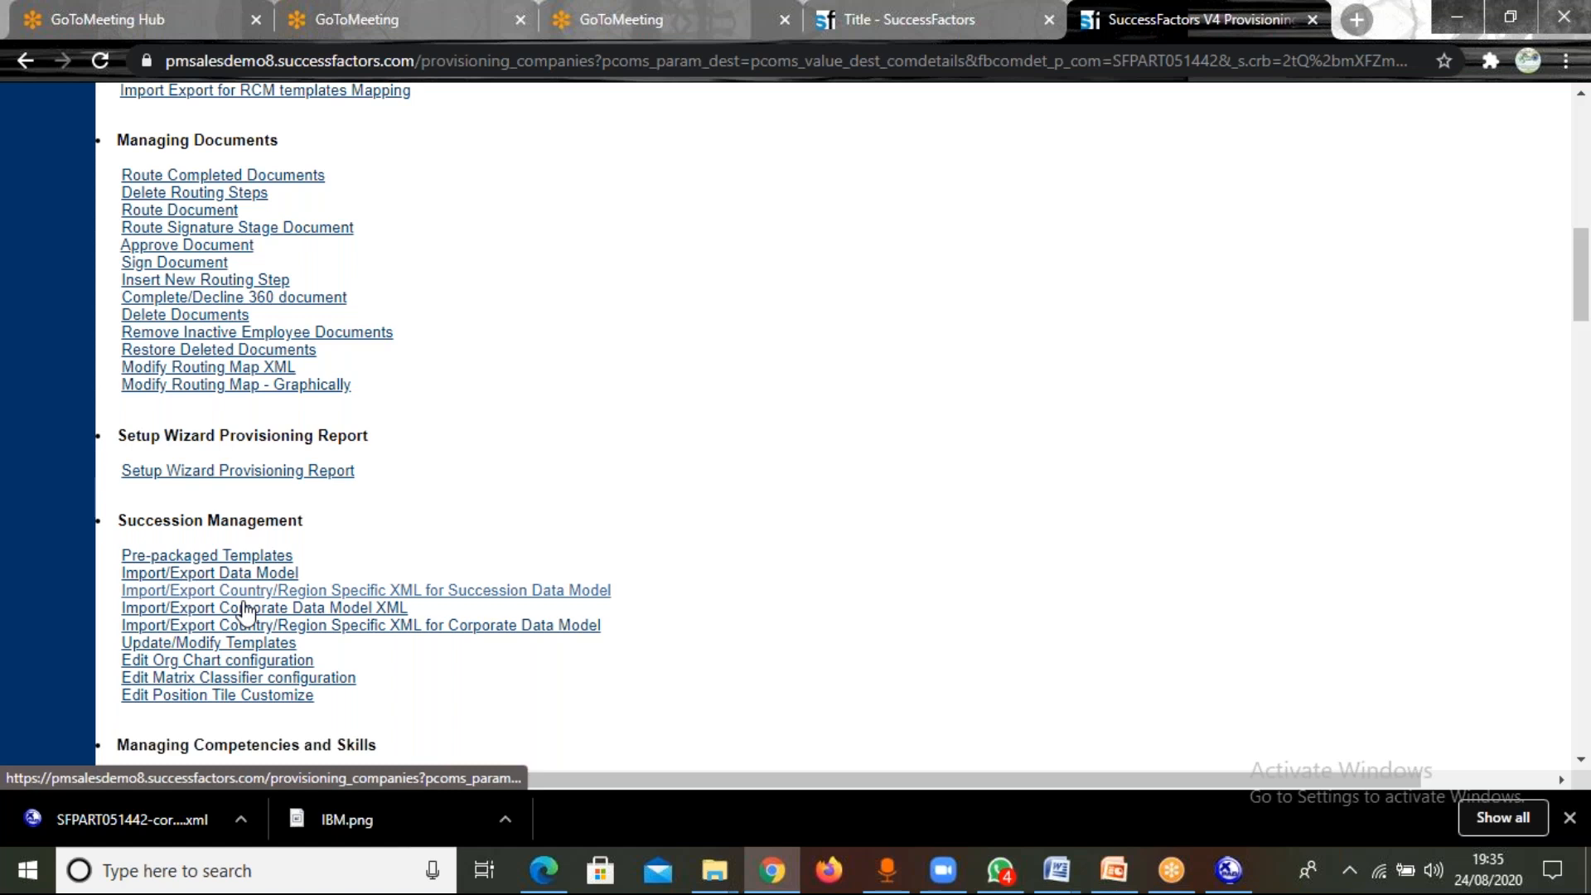
{"action": "left_click", "coordinate": [274, 615]}
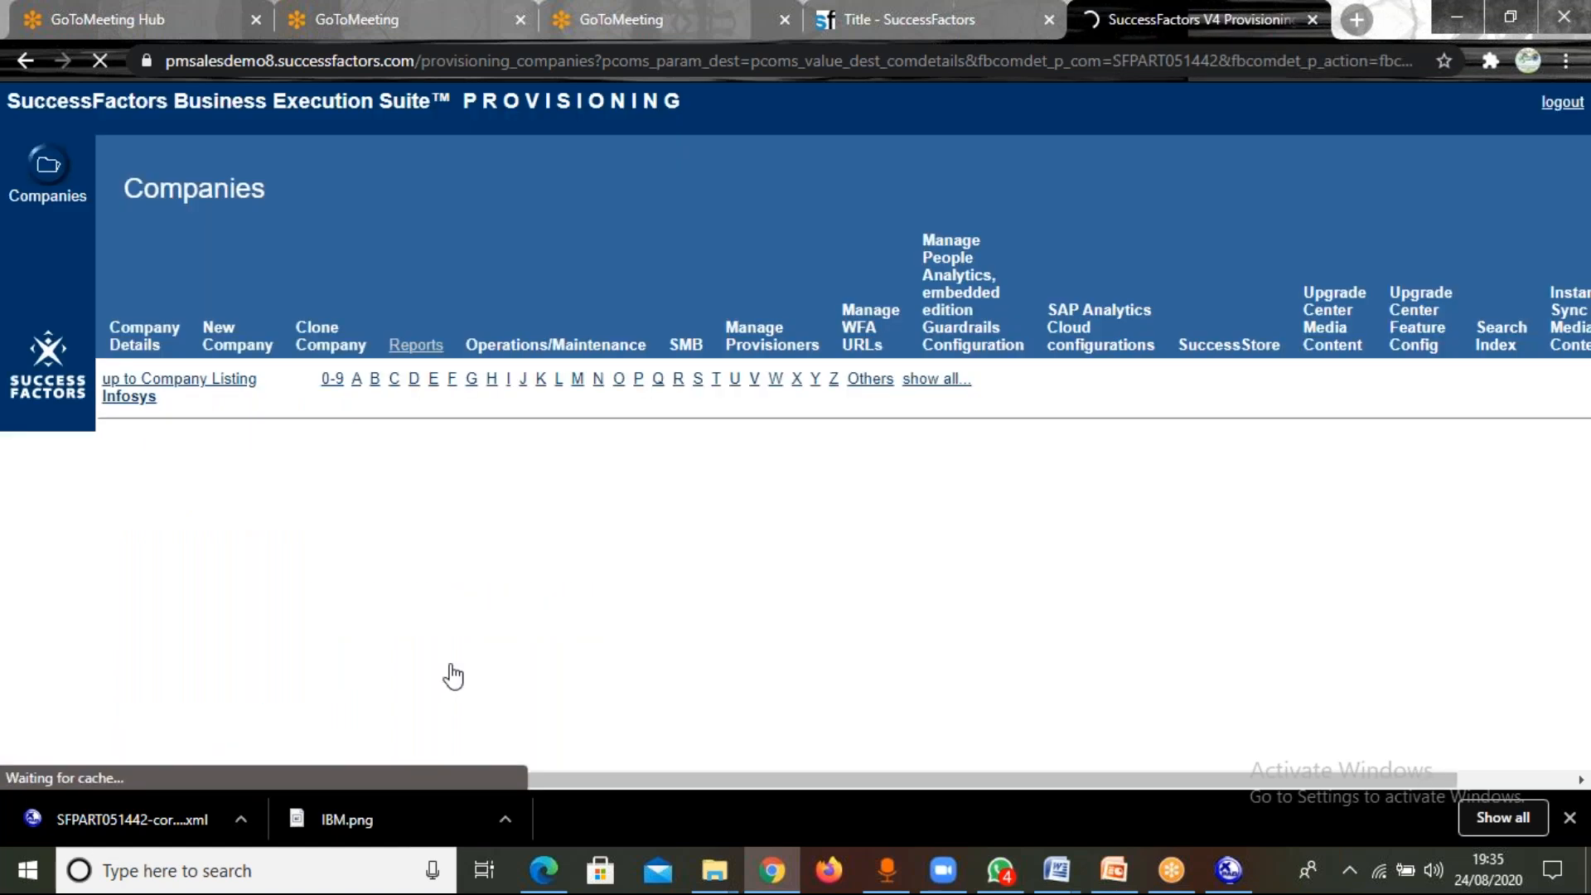
{"action": "left_click", "coordinate": [151, 555]}
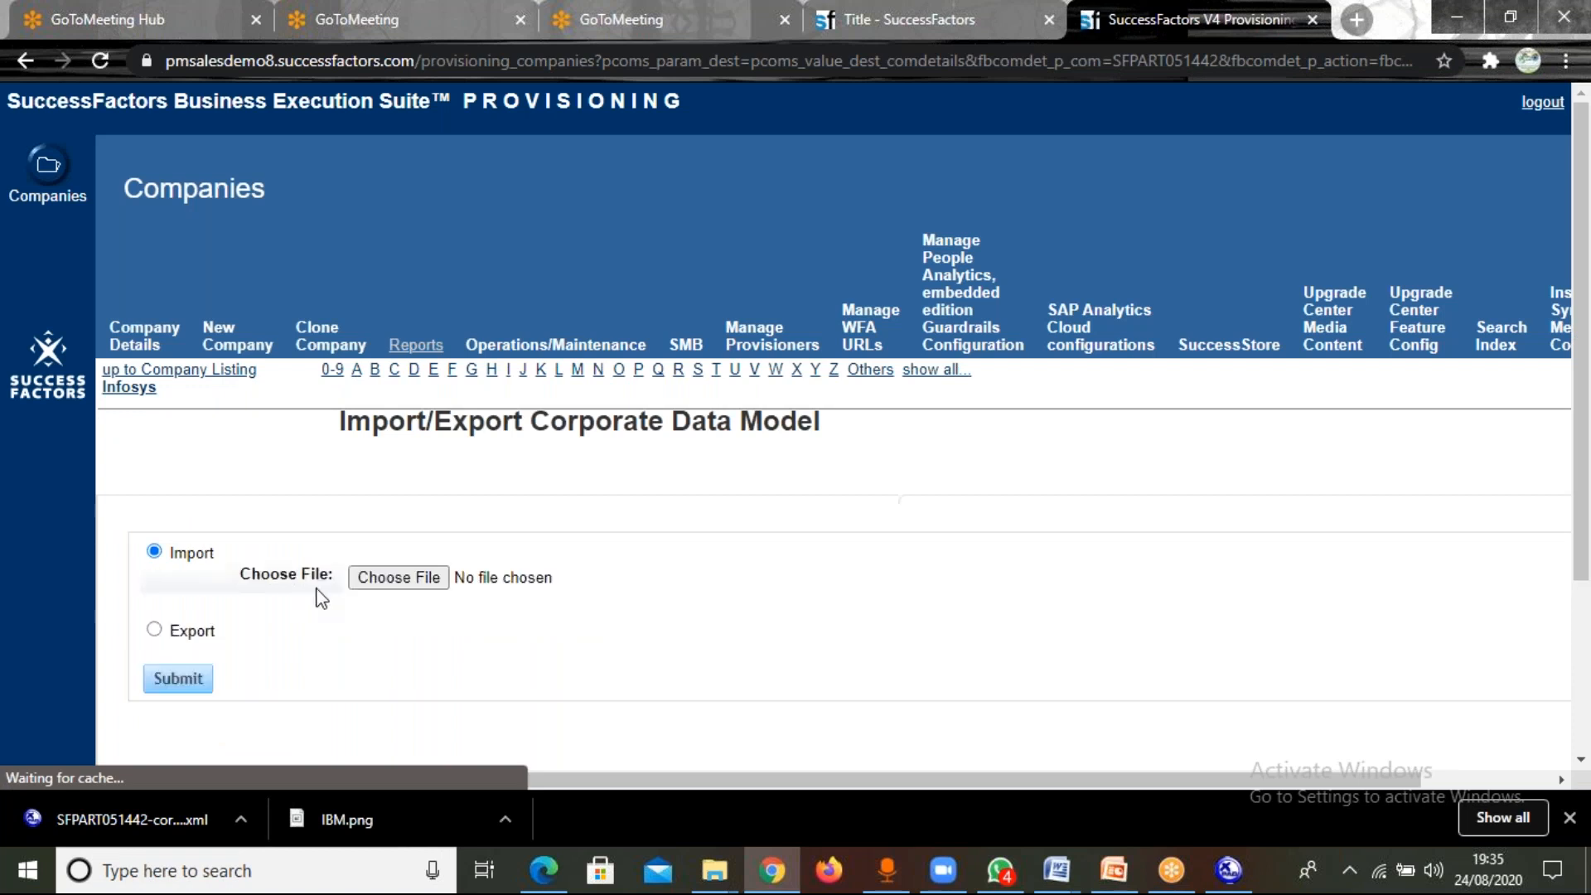
Choose SFPART051442-corporate-datamodel from the Desktop's Test Data Model folder and submit it for import.
{"action": "left_click", "coordinate": [398, 578]}
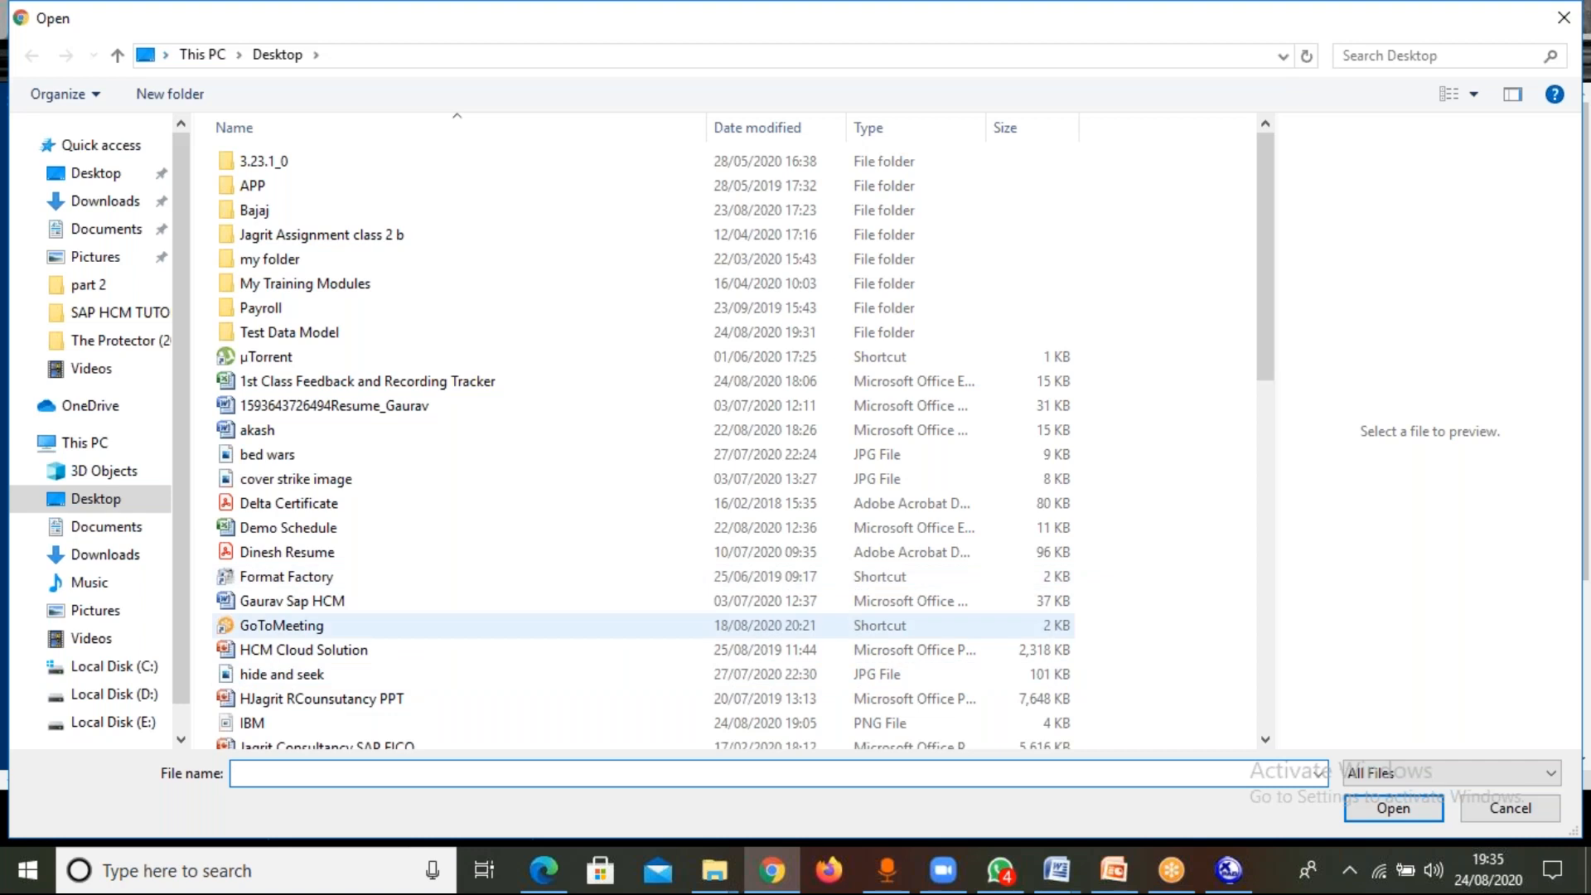
{"action": "left_click", "coordinate": [289, 332]}
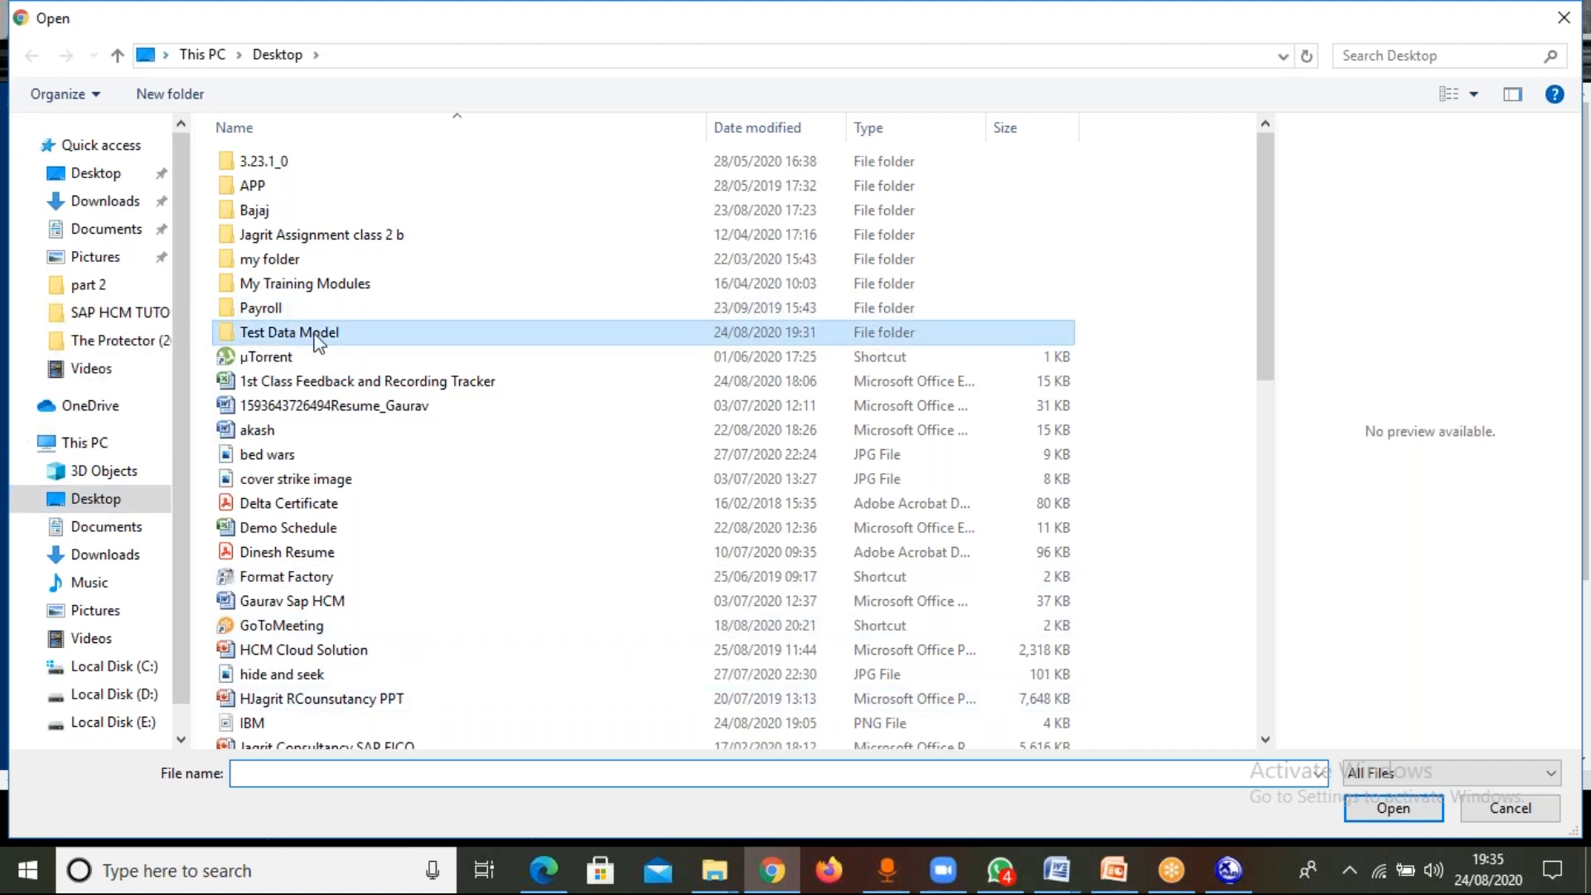
{"action": "double_click", "coordinate": [317, 340]}
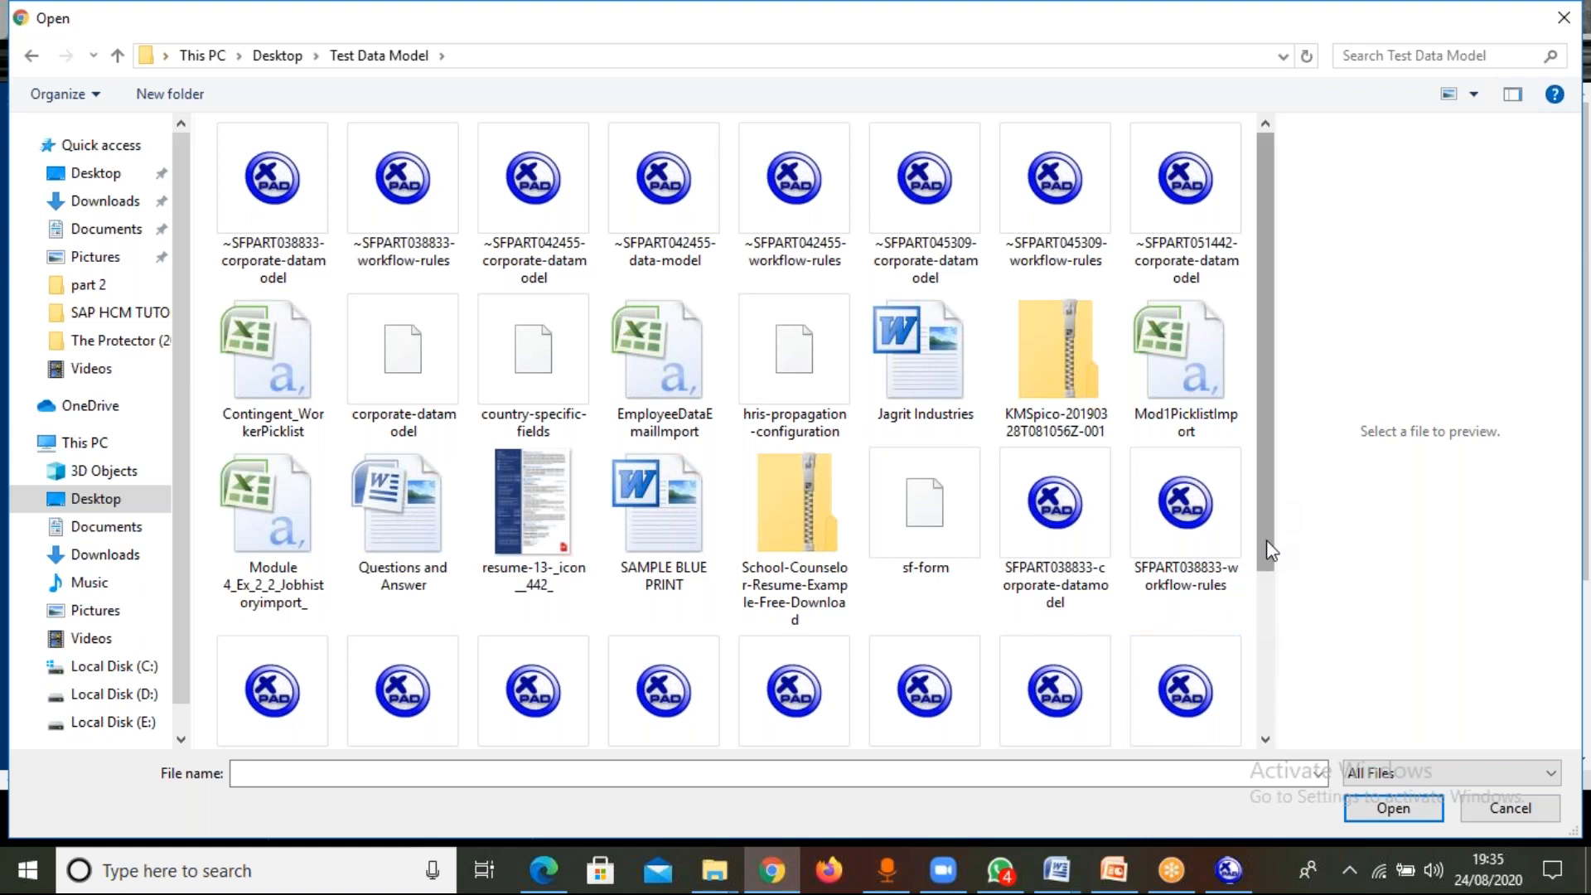
{"action": "left_click_drag", "start_coordinate": [1267, 540], "coordinate": [1274, 695]}
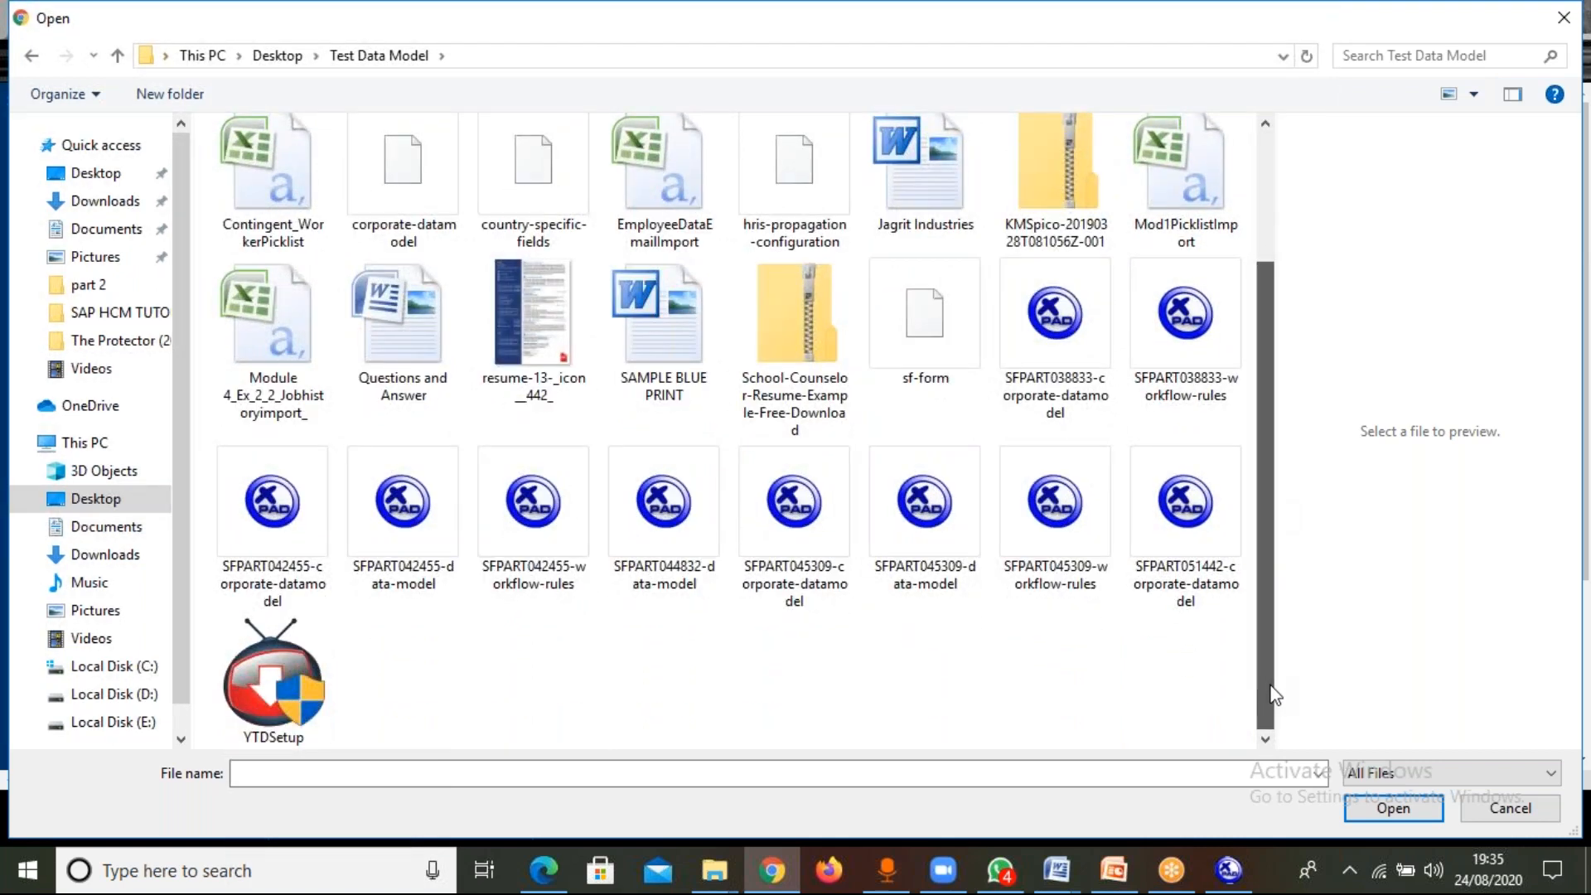
{"action": "left_click", "coordinate": [1187, 568]}
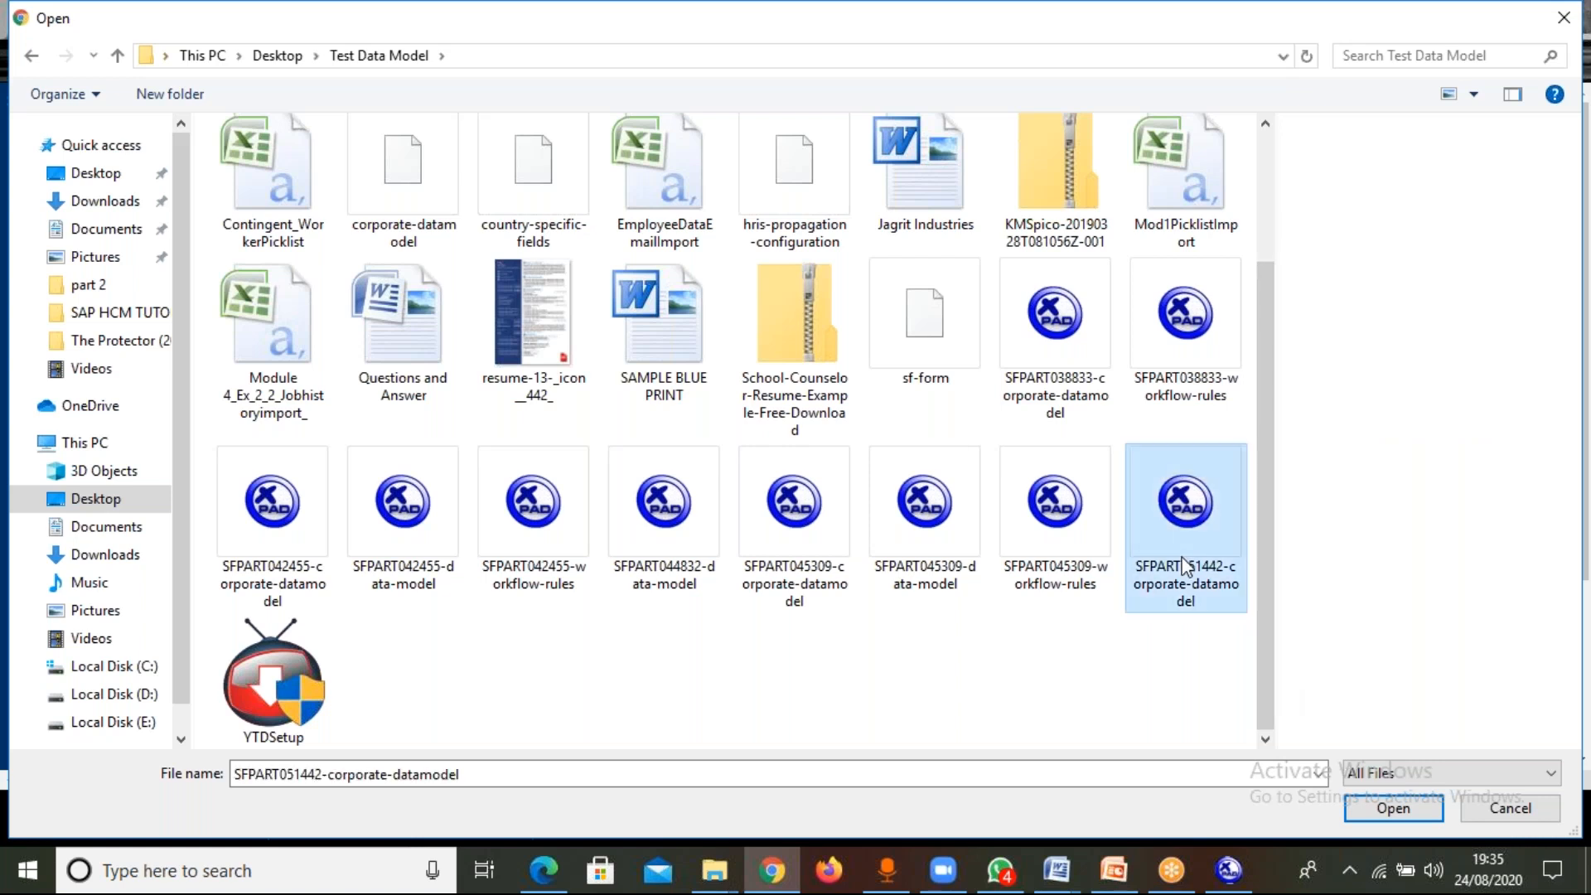
{"action": "double_click", "coordinate": [1182, 558]}
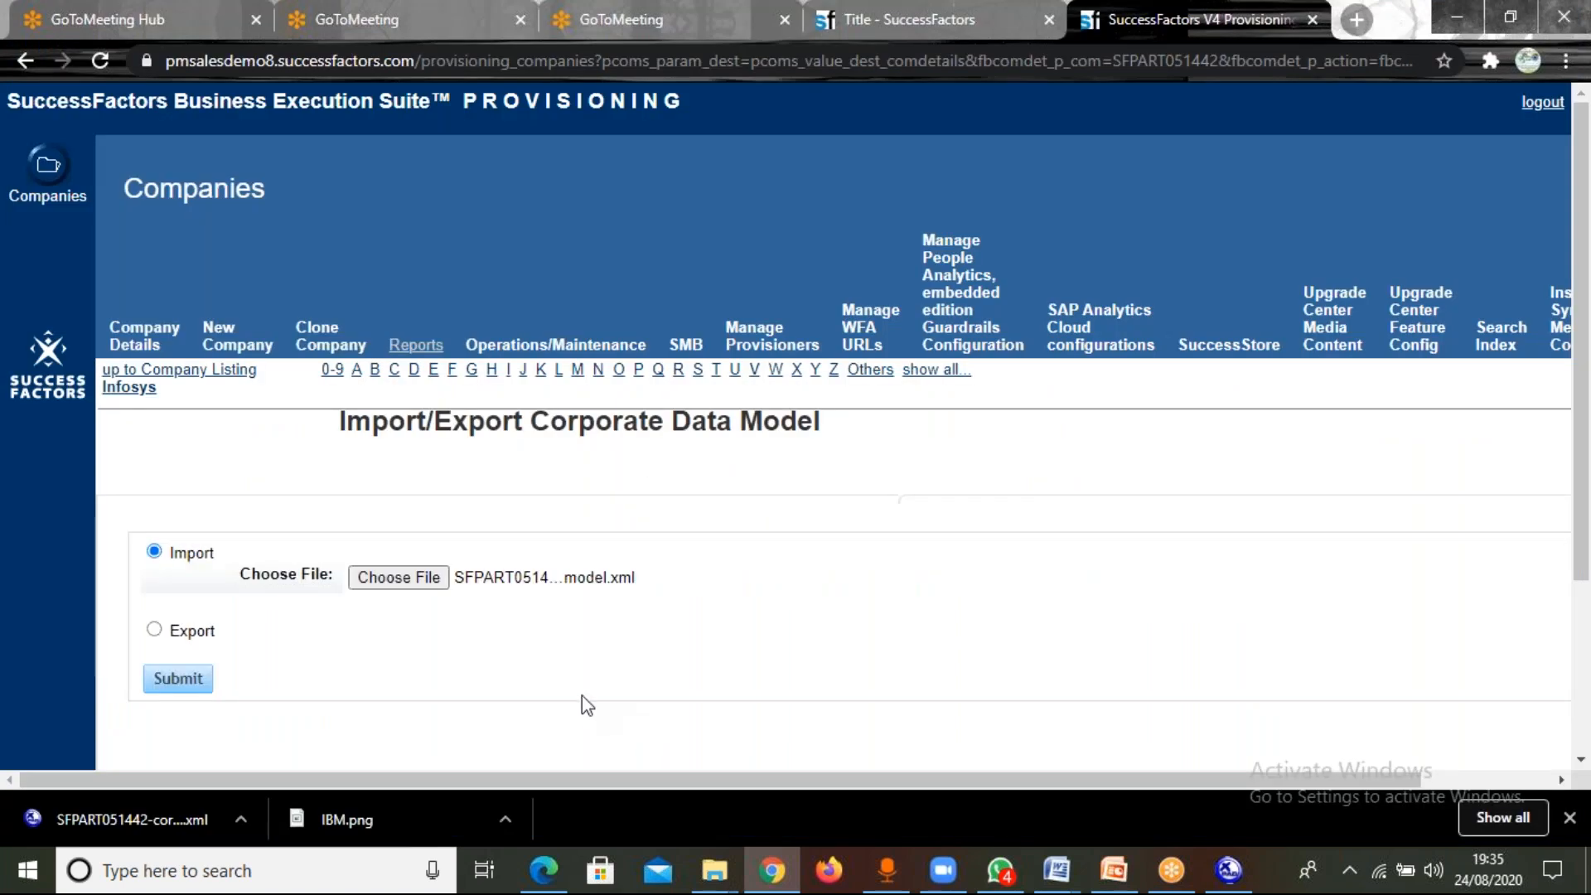
{"action": "left_click", "coordinate": [193, 686]}
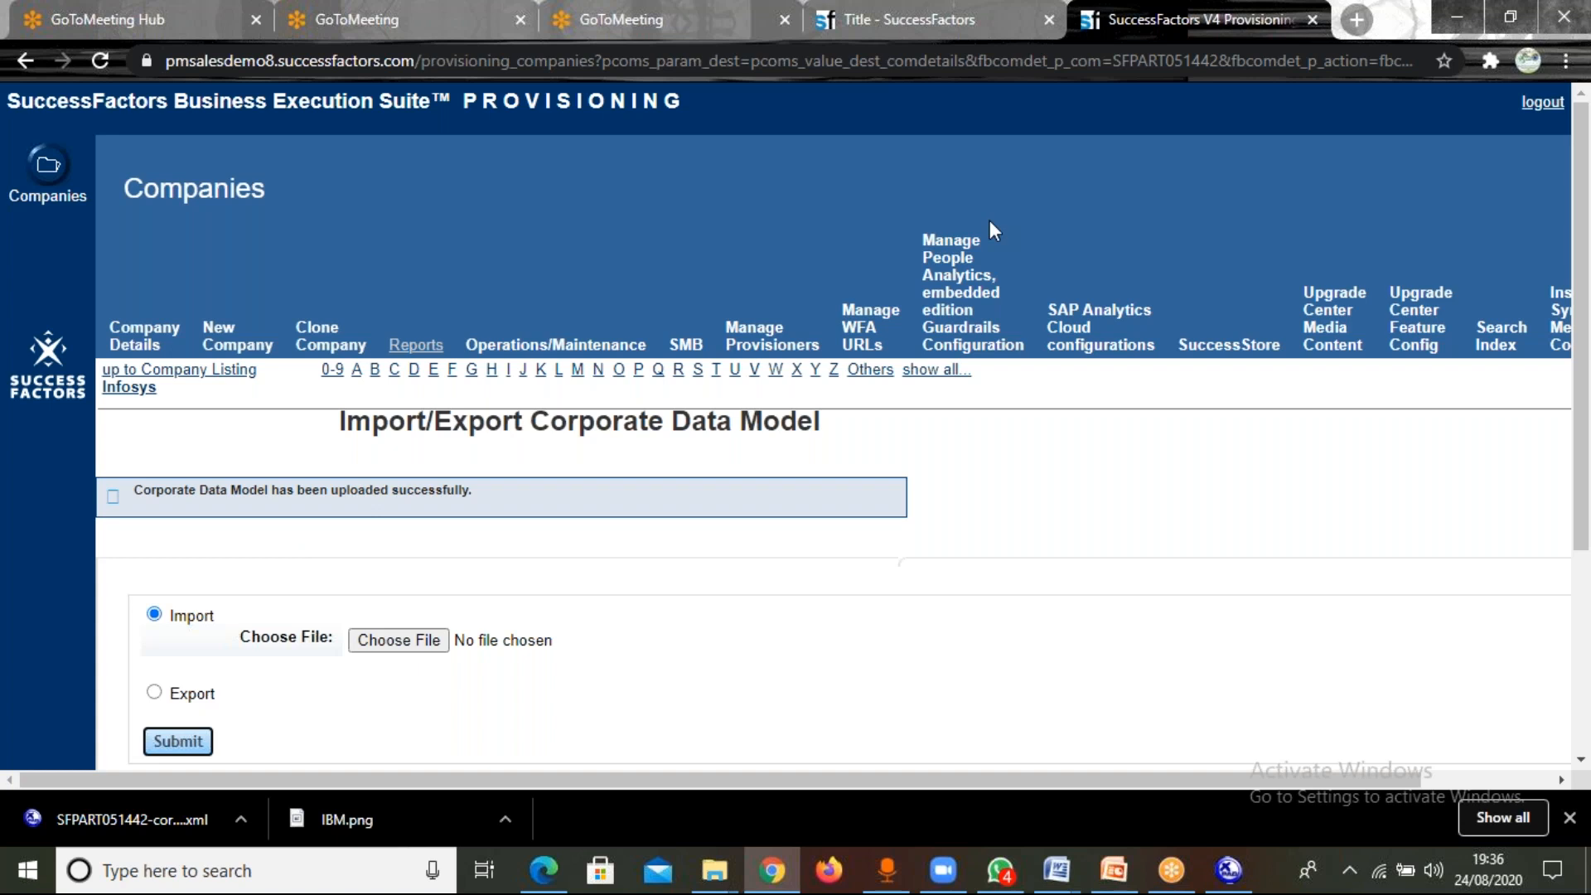
Switch to the SuccessFactors instance tab, log out of the proxy session, and log back in with the admin account.
{"action": "left_click", "coordinate": [962, 25]}
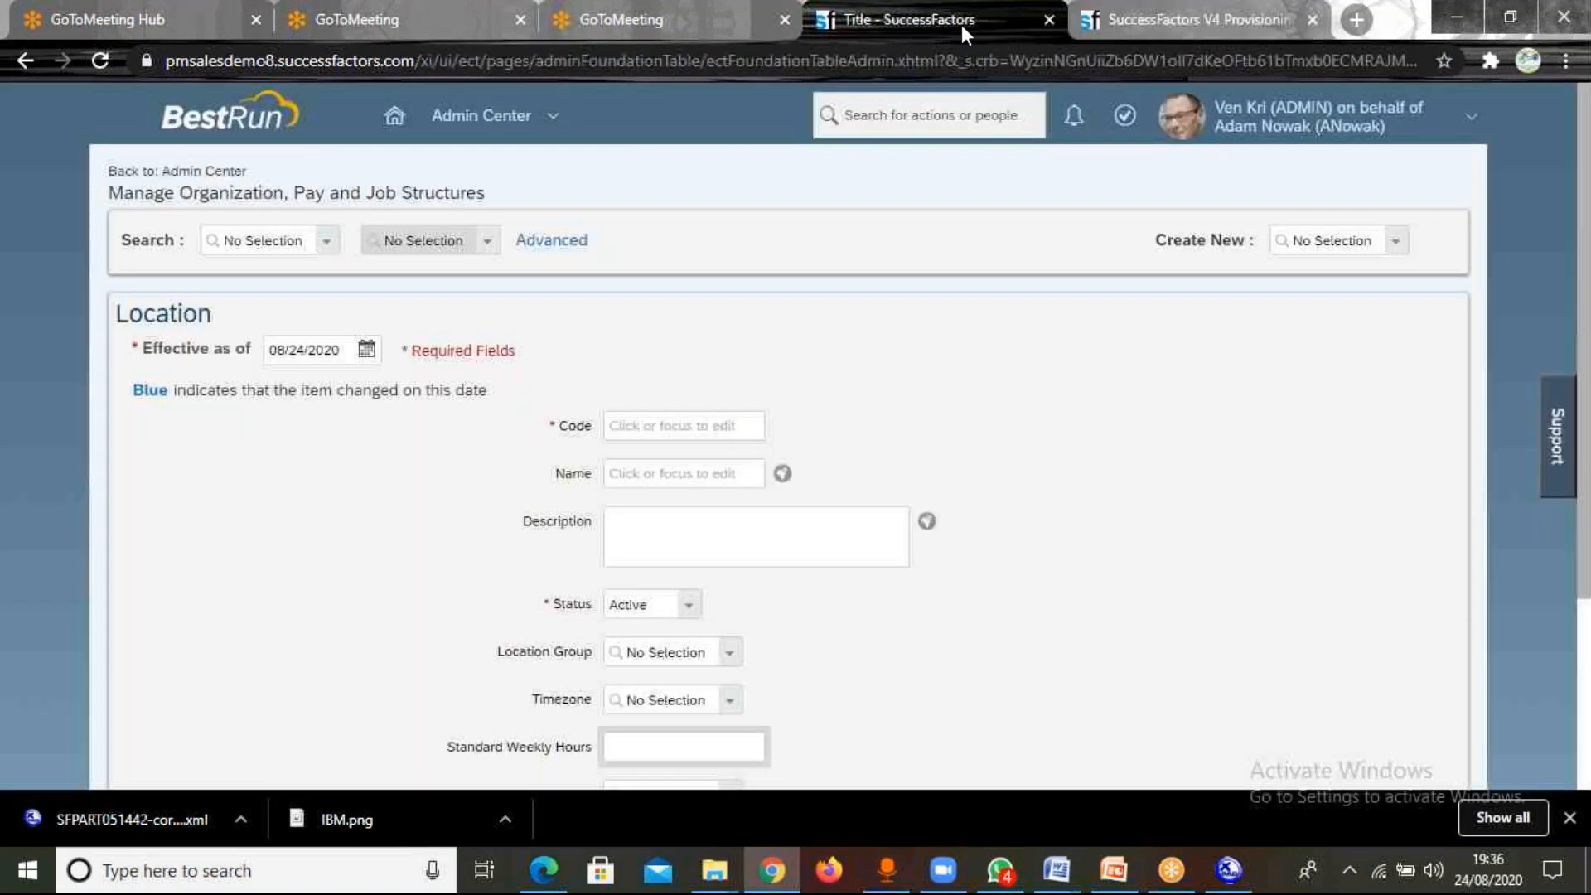
{"action": "left_click", "coordinate": [1426, 135]}
{"action": "left_click", "coordinate": [1283, 308]}
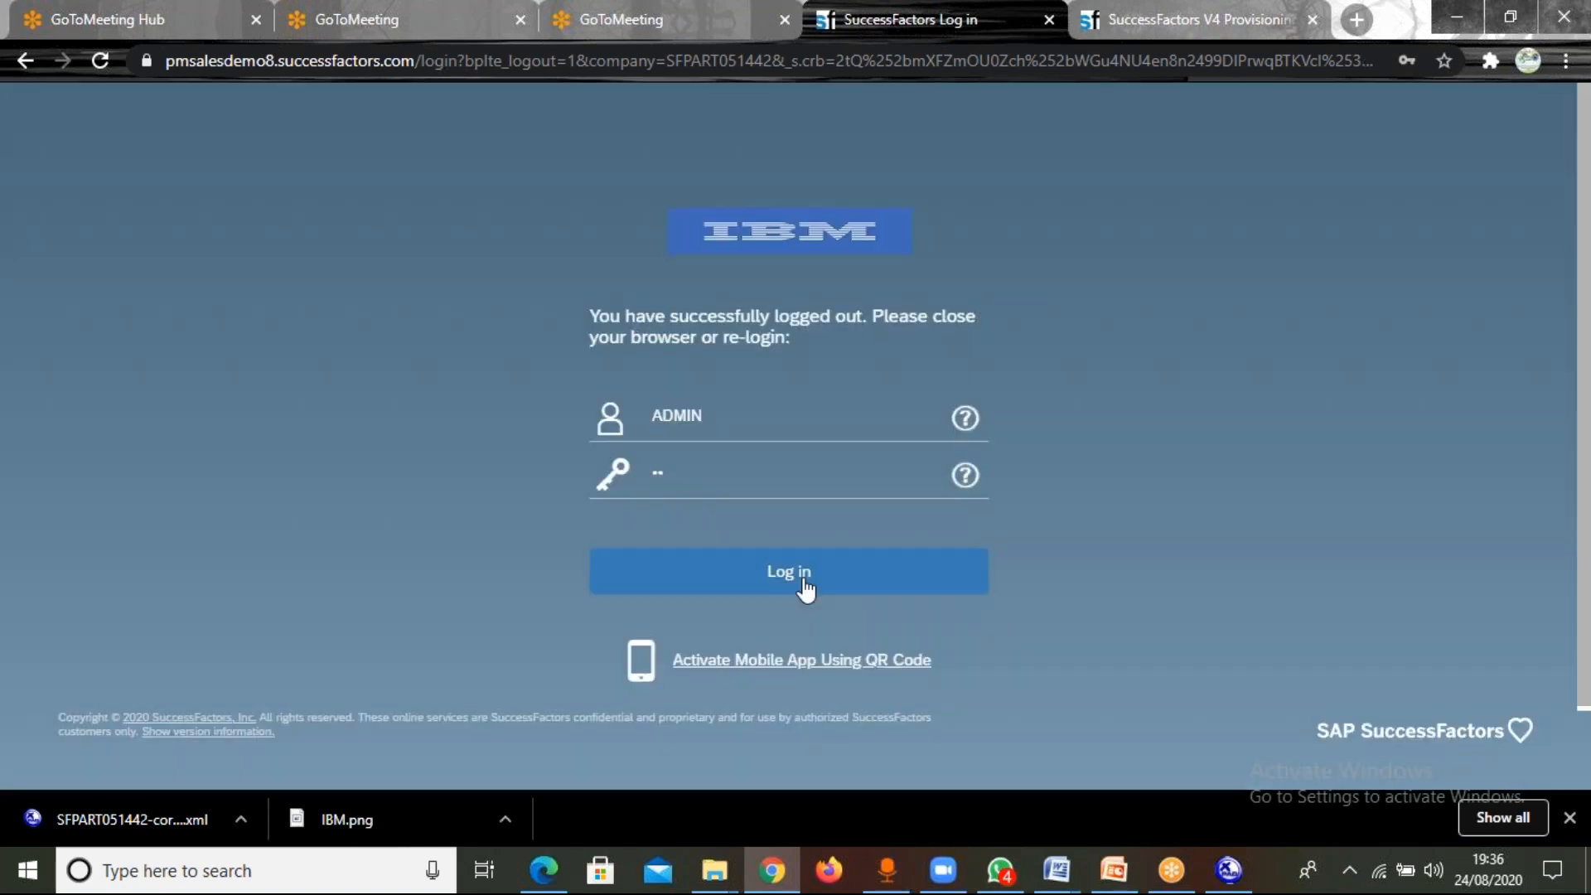
{"action": "left_click", "coordinate": [804, 580]}
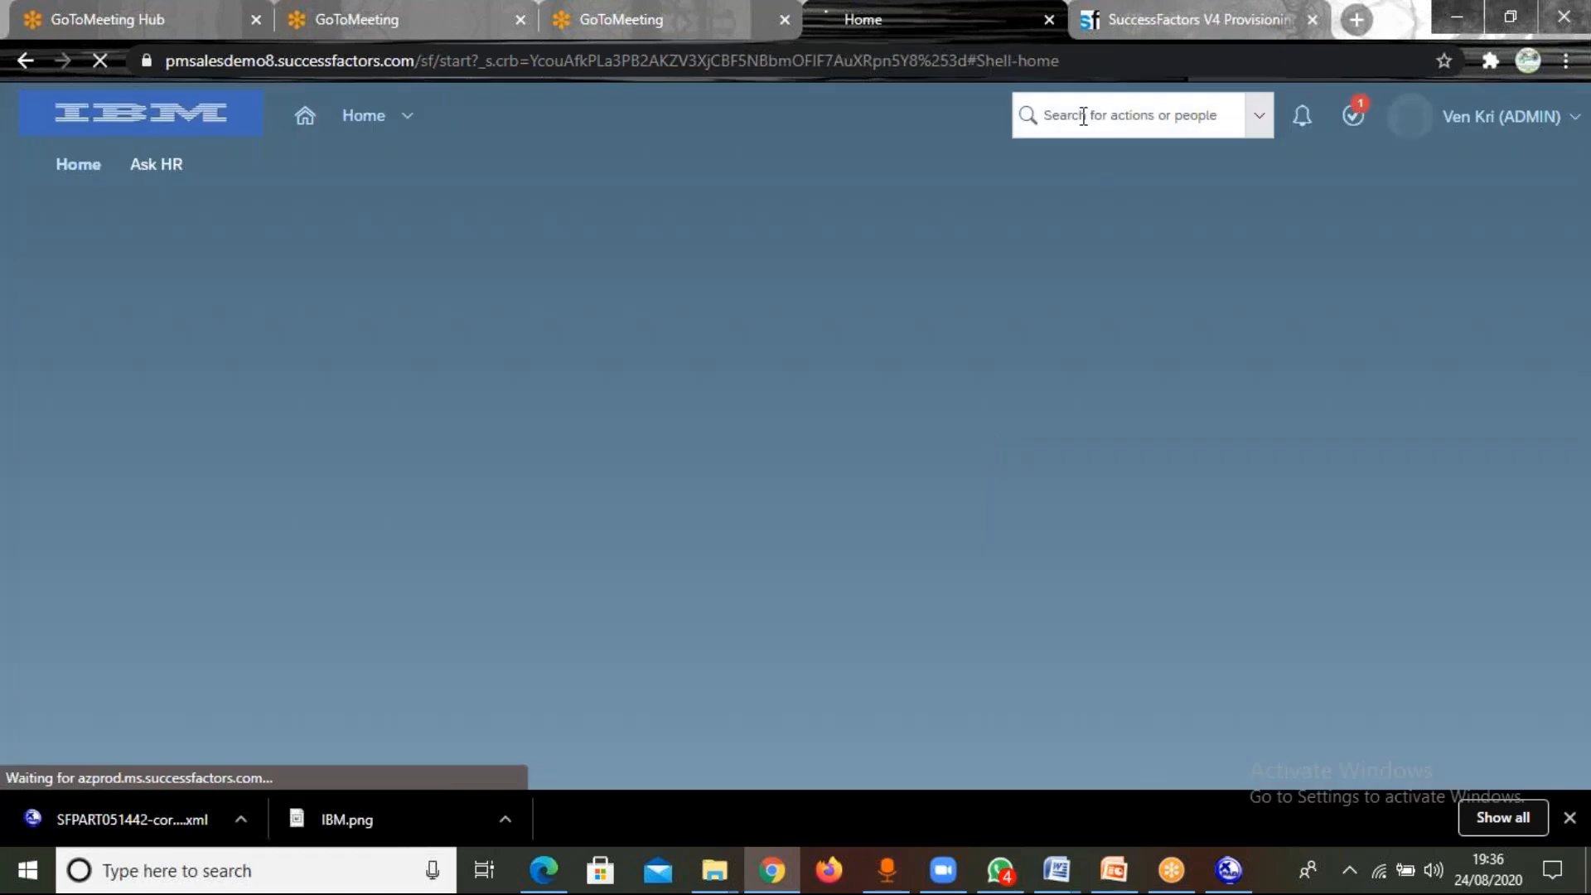
{"action": "left_click", "coordinate": [1084, 117]}
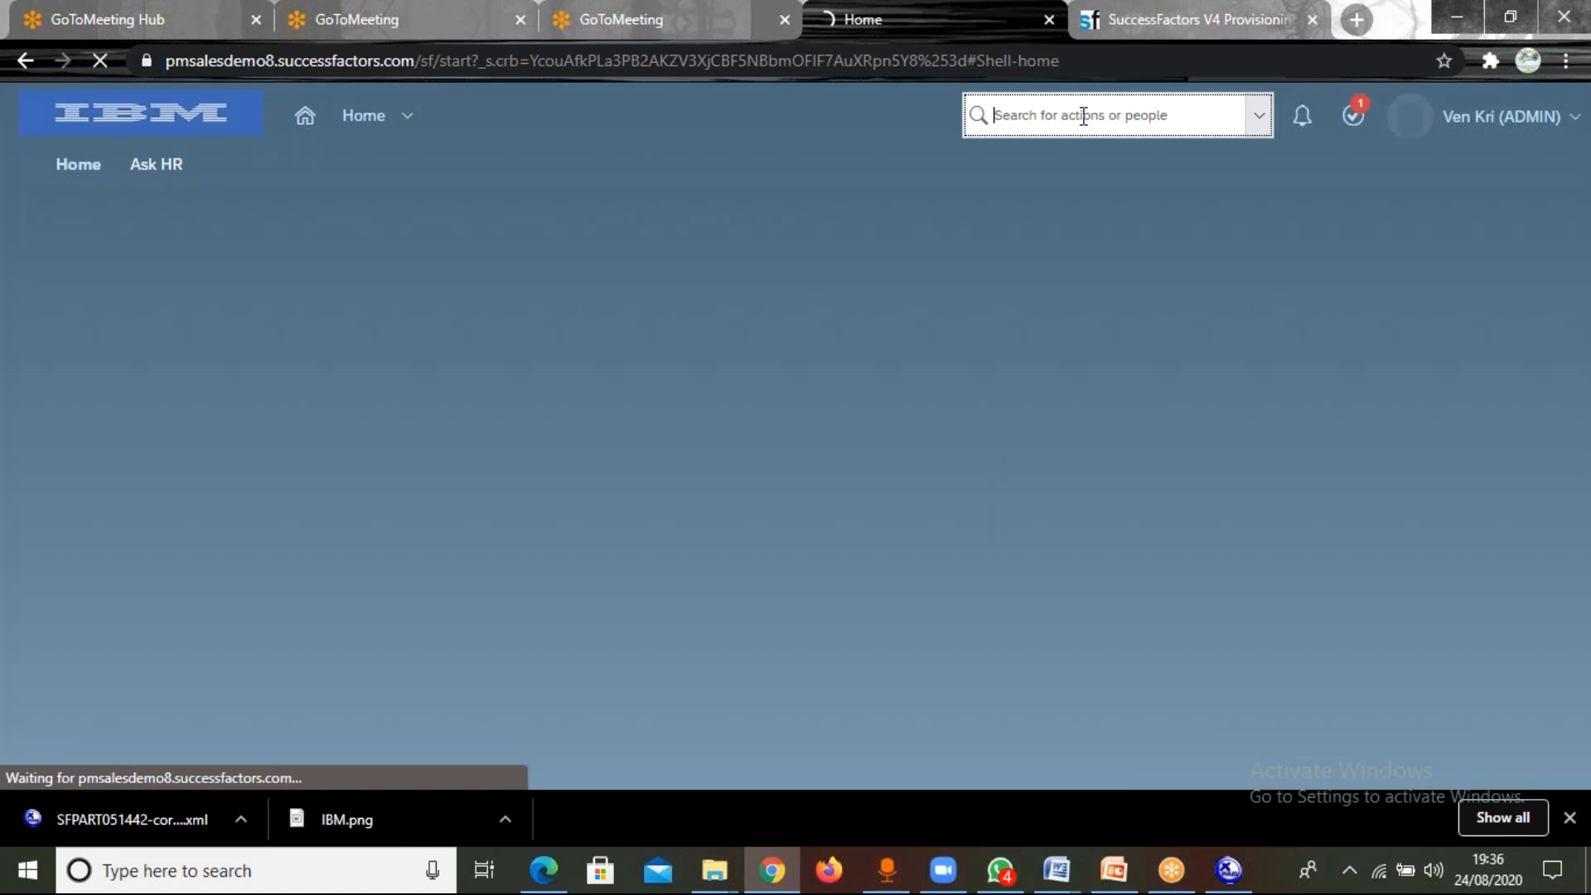
{"action": "type", "text": "manage orgna"}
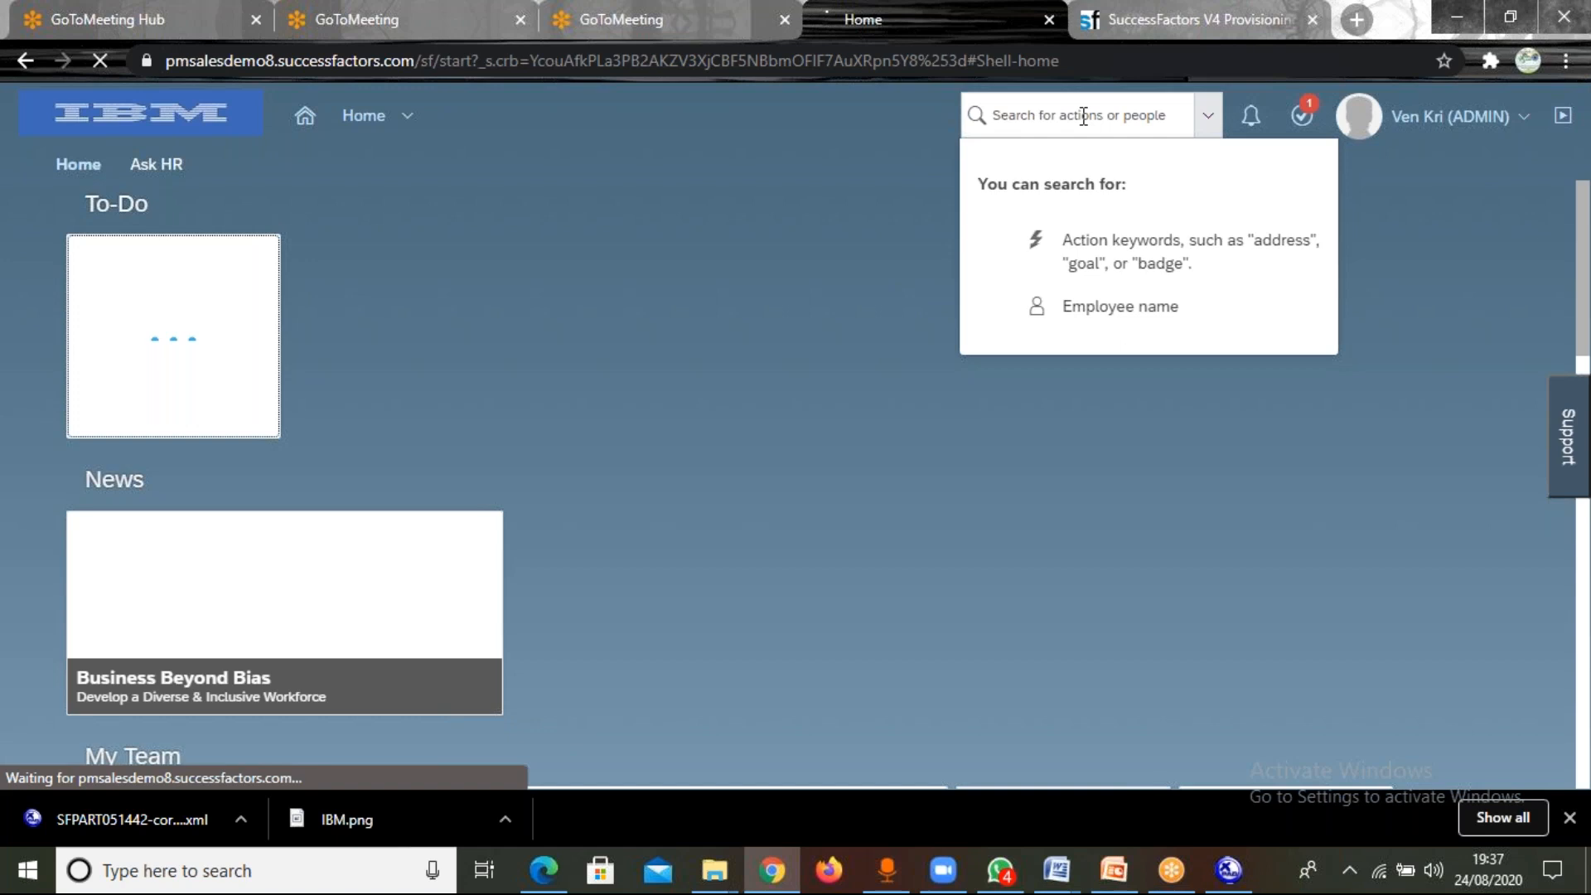
{"action": "left_click", "coordinate": [1021, 118]}
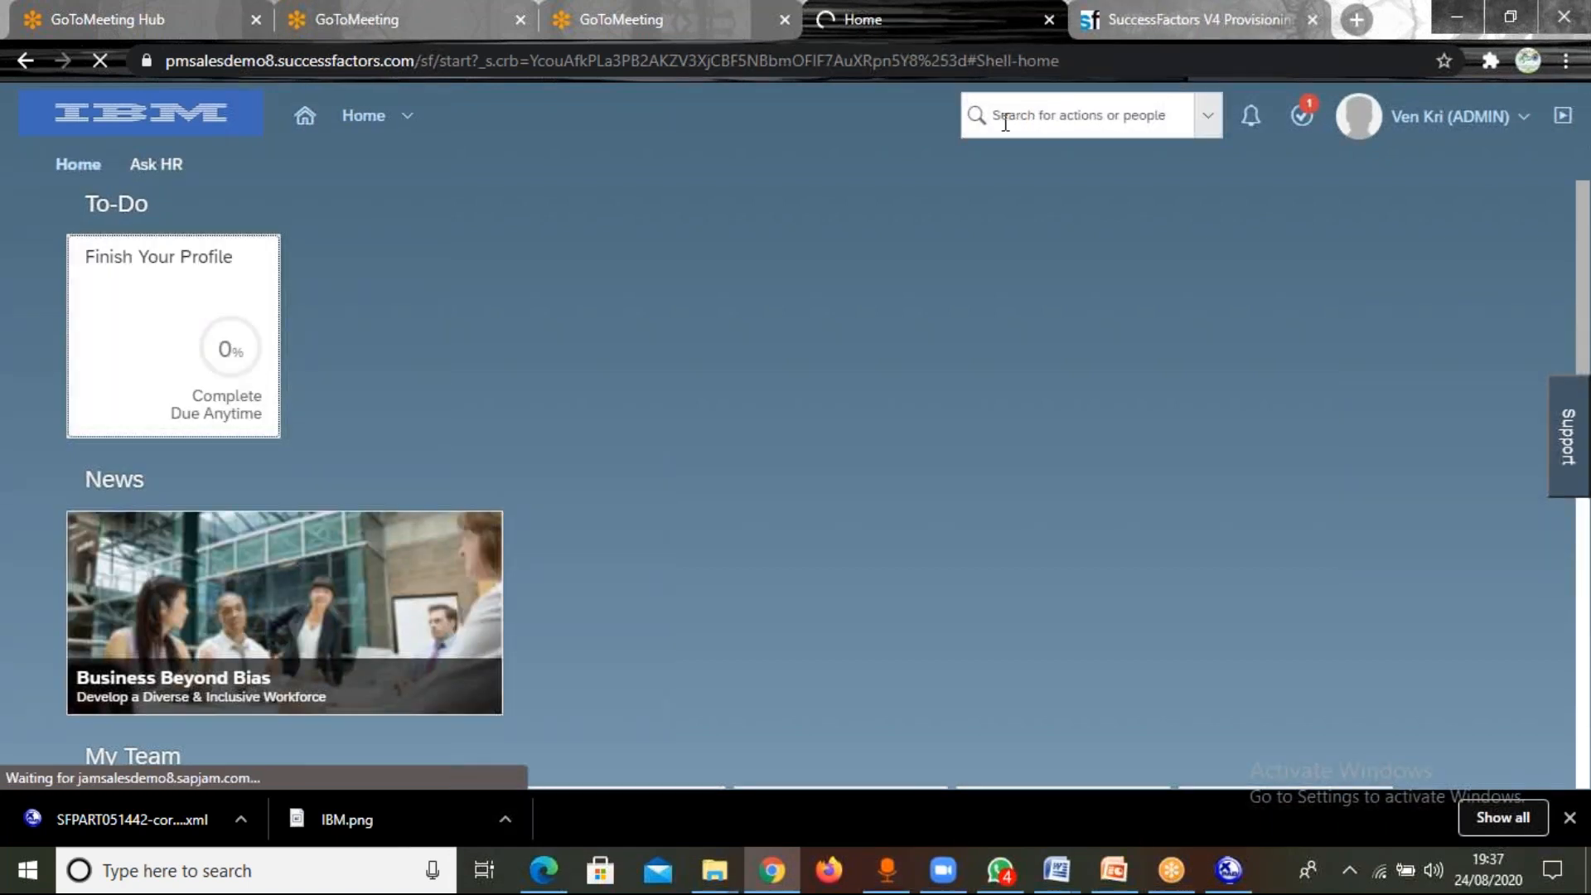
Search the actions for "manage organization" and open Manage Organization, Pay and Job Structures.
{"action": "left_click", "coordinate": [1010, 112]}
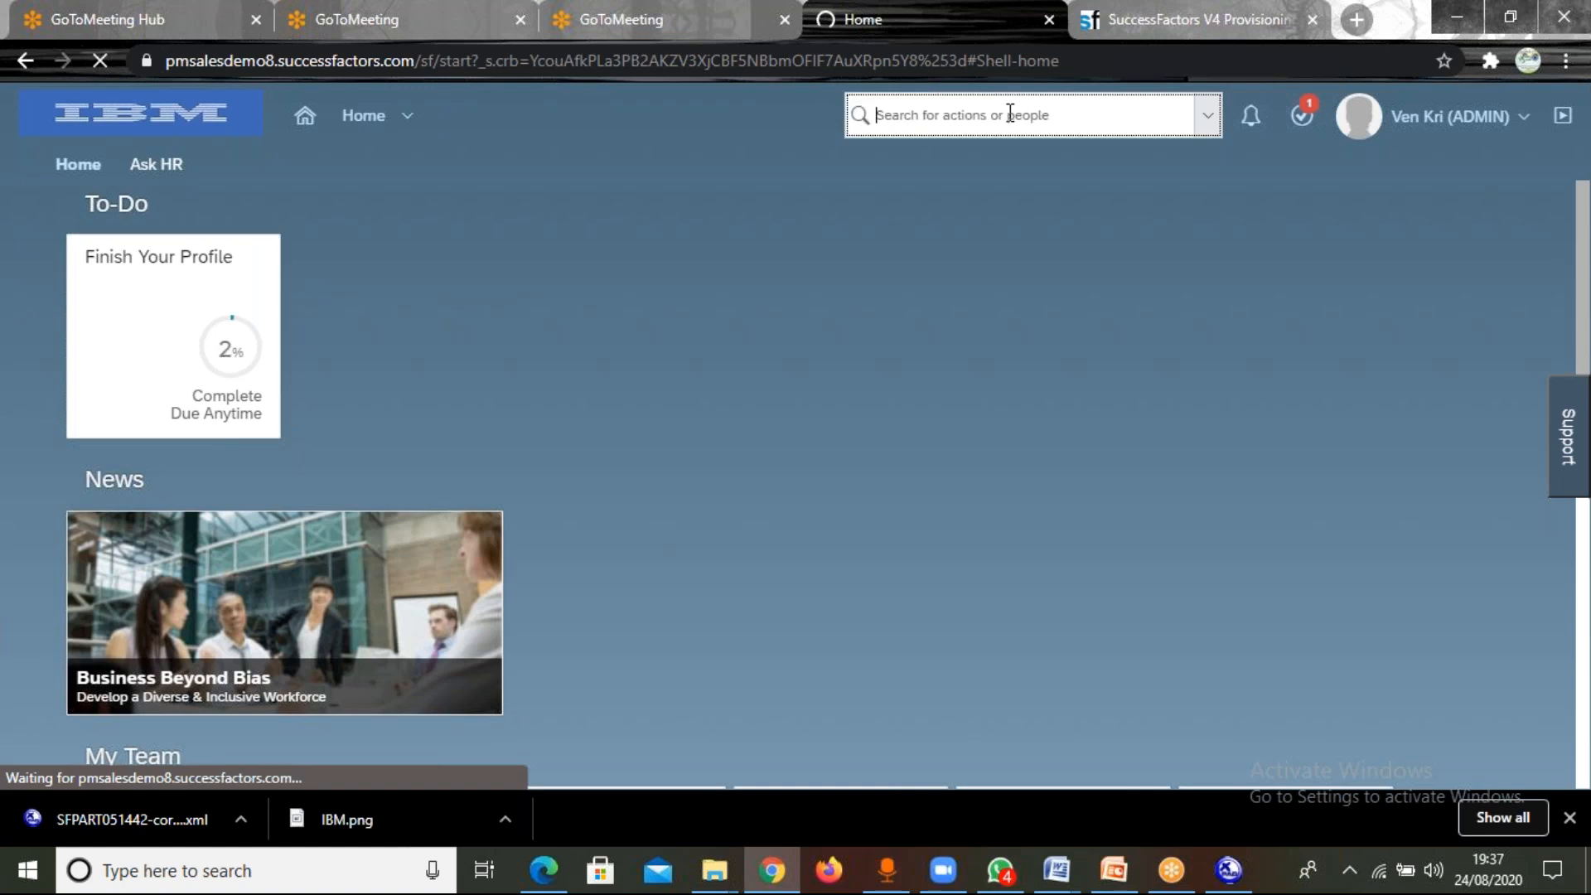
{"action": "type", "text": "manage"}
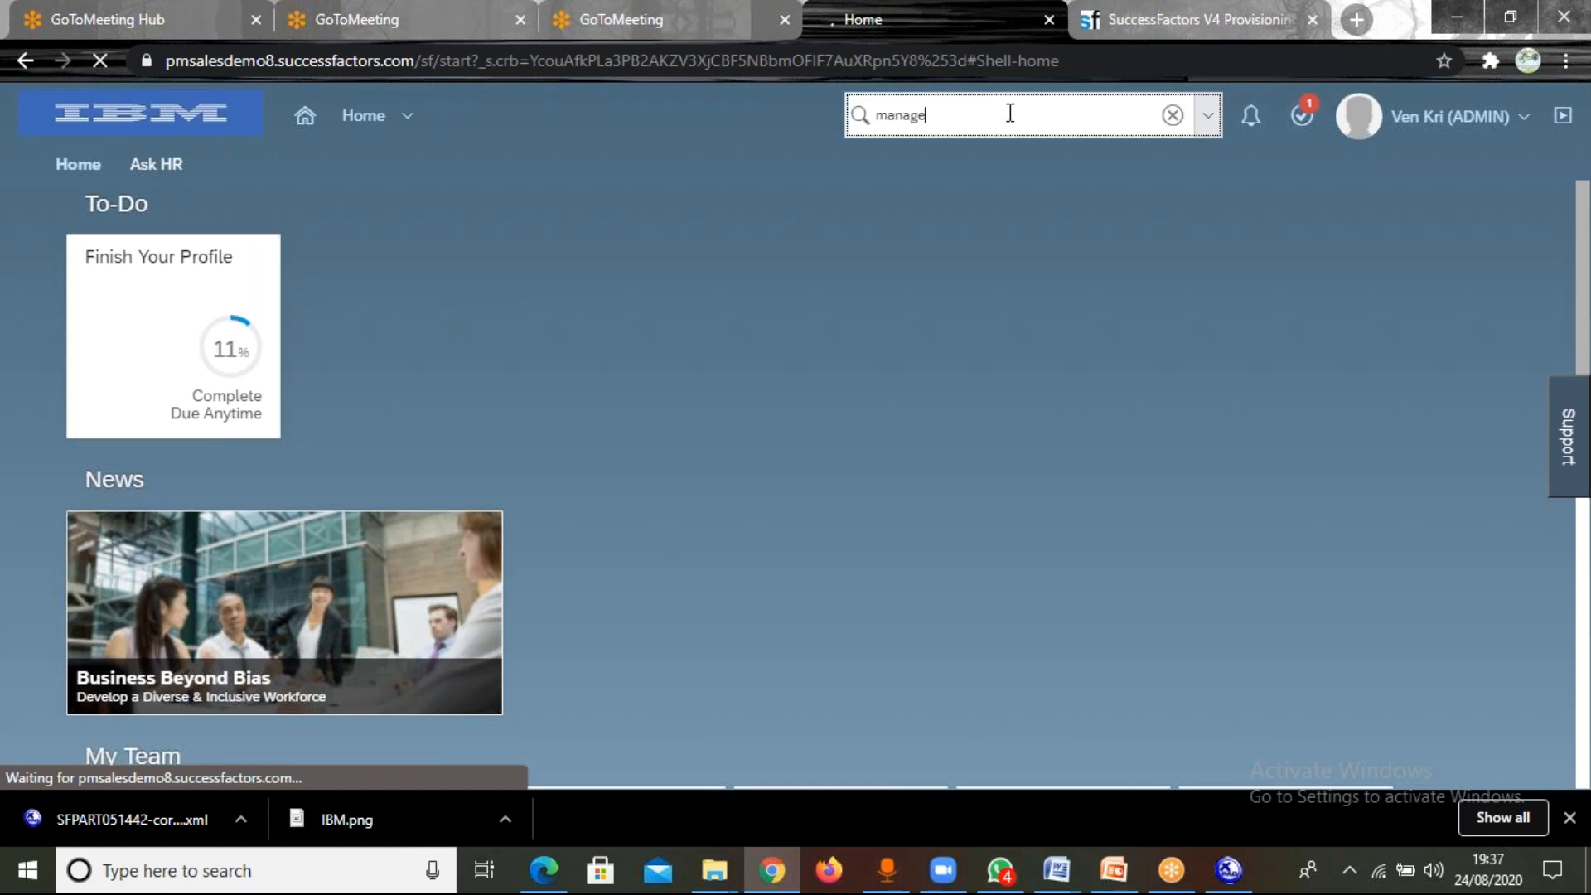
{"action": "type", "text": " organi"}
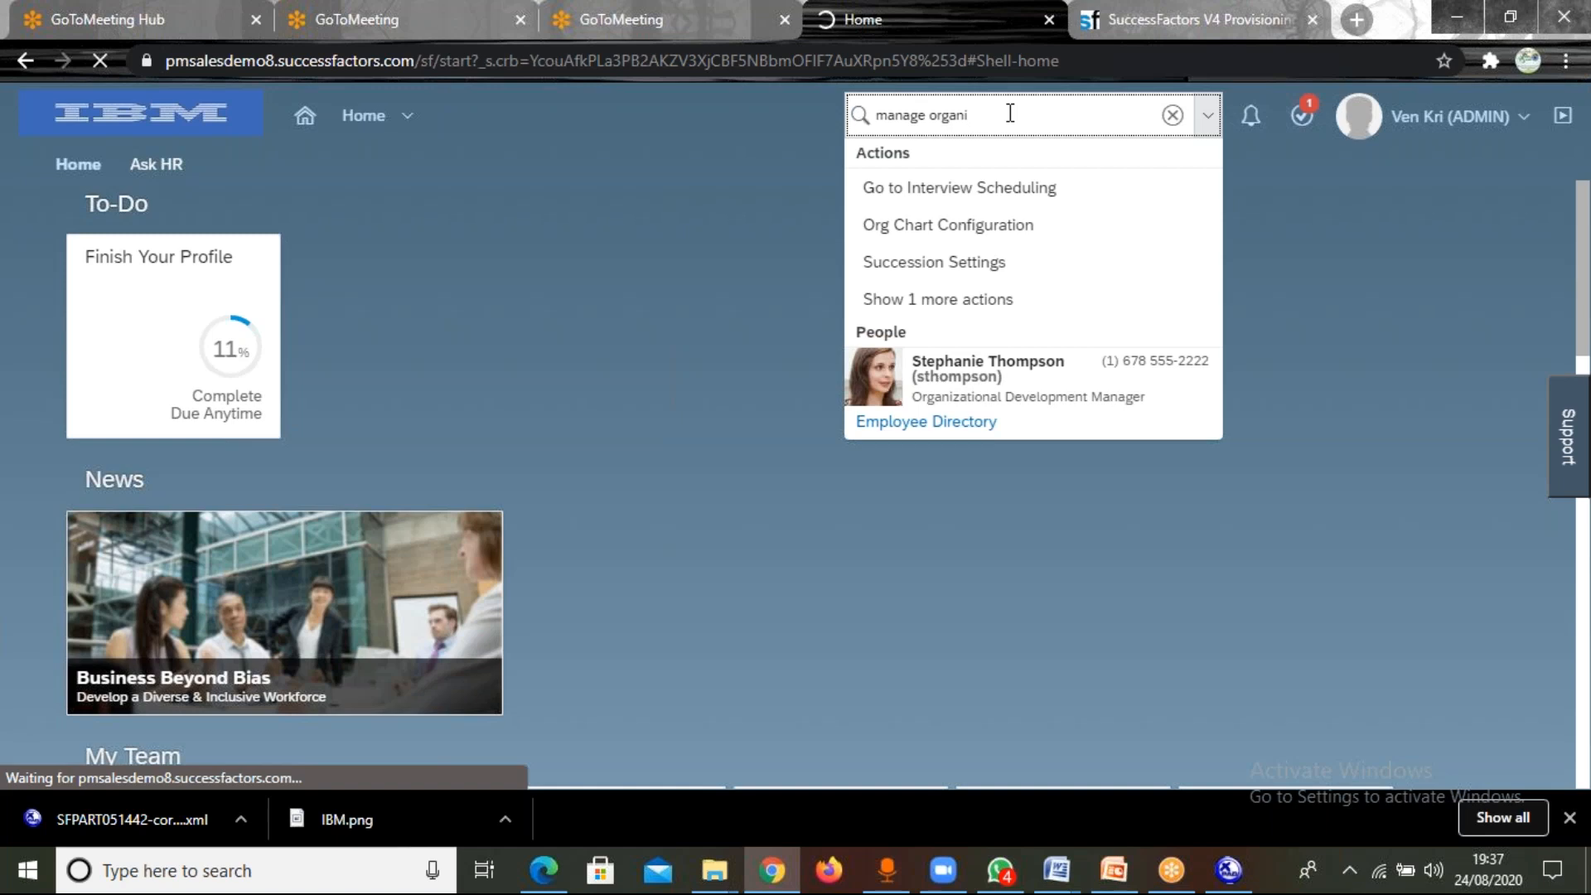
{"action": "key", "text": "BackSpace"}
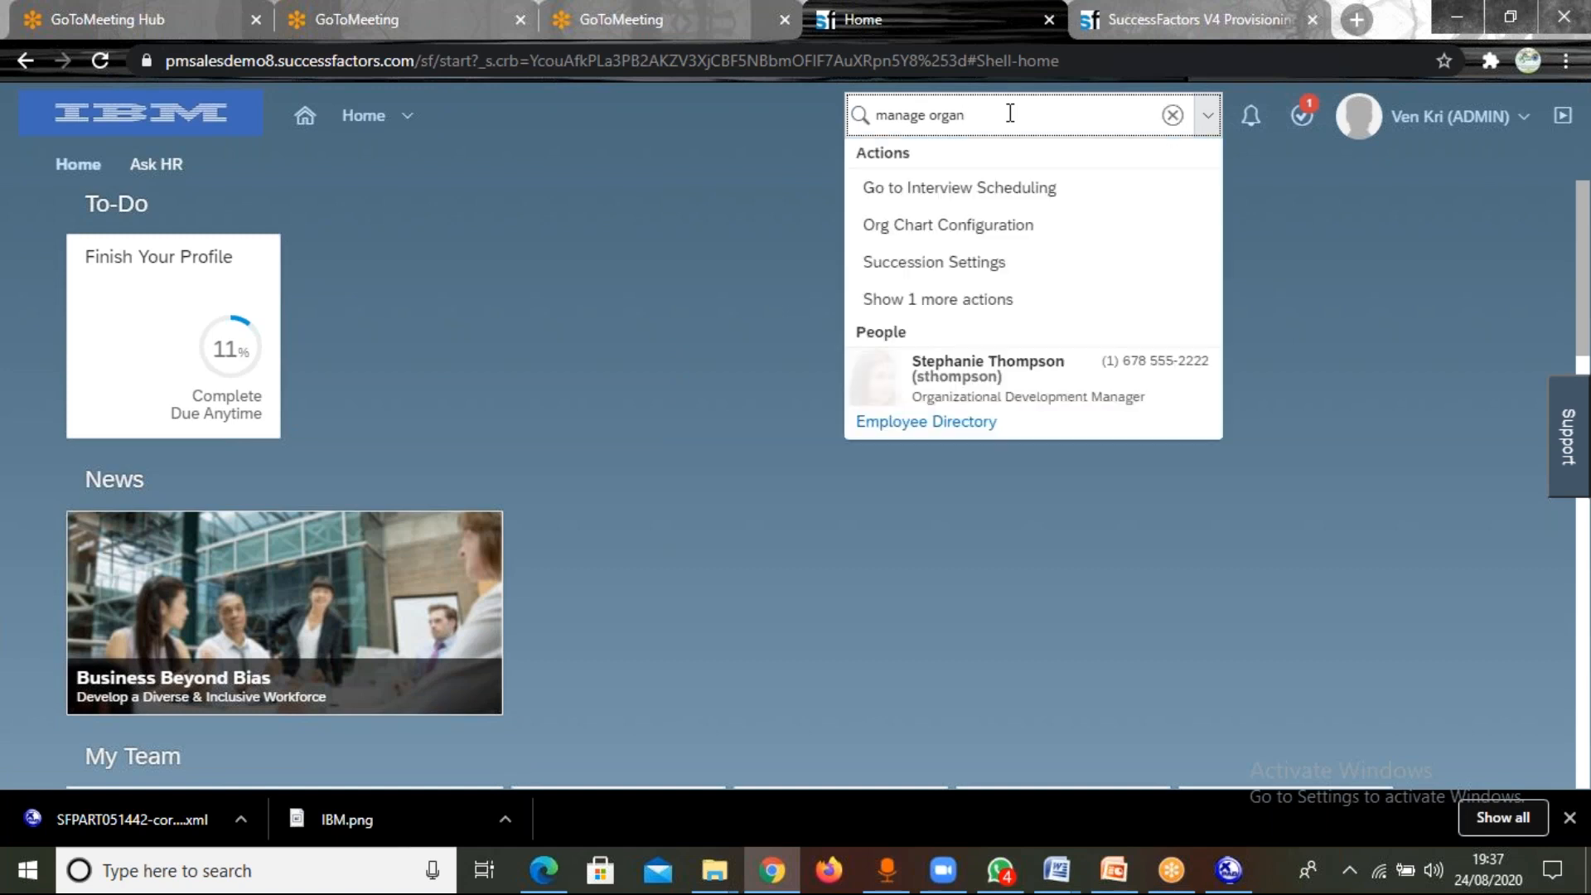
{"action": "key", "text": "BackSpace"}
{"action": "key", "text": "BackSpace"}
{"action": "key", "text": "BackSpace"}
{"action": "key", "text": "BackSpace"}
{"action": "key", "text": "BackSpace"}
{"action": "key", "text": "BackSpace"}
{"action": "key", "text": "BackSpace"}
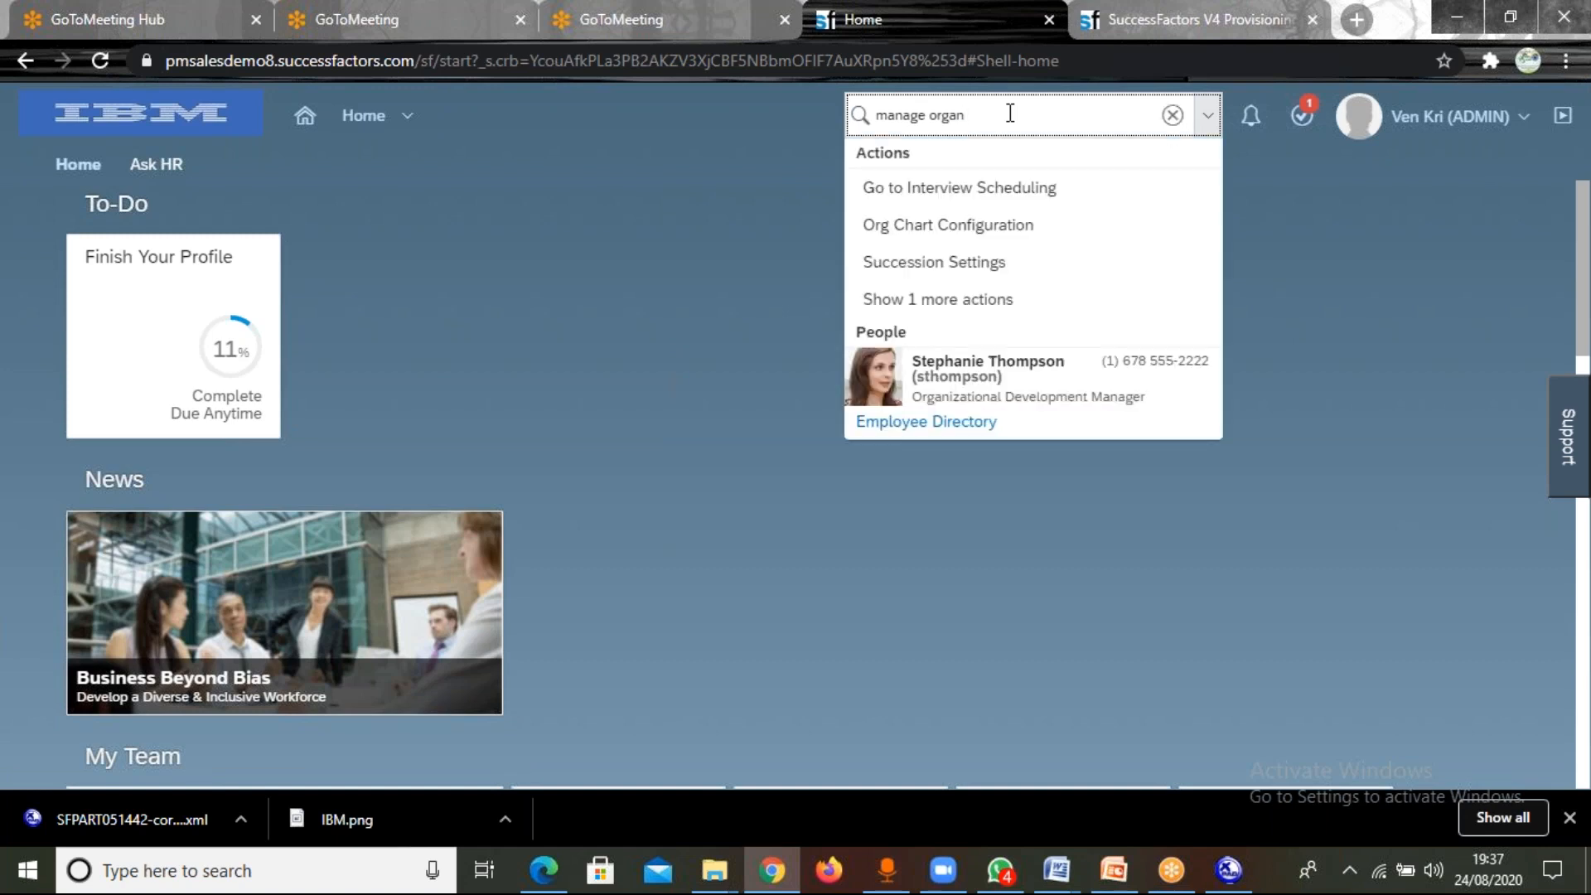
{"action": "key", "text": "BackSpace"}
{"action": "key", "text": "BackSpace"}
{"action": "key", "text": "BackSpace"}
{"action": "key", "text": "BackSpace"}
{"action": "key", "text": "BackSpace"}
{"action": "type", "text": "manage"}
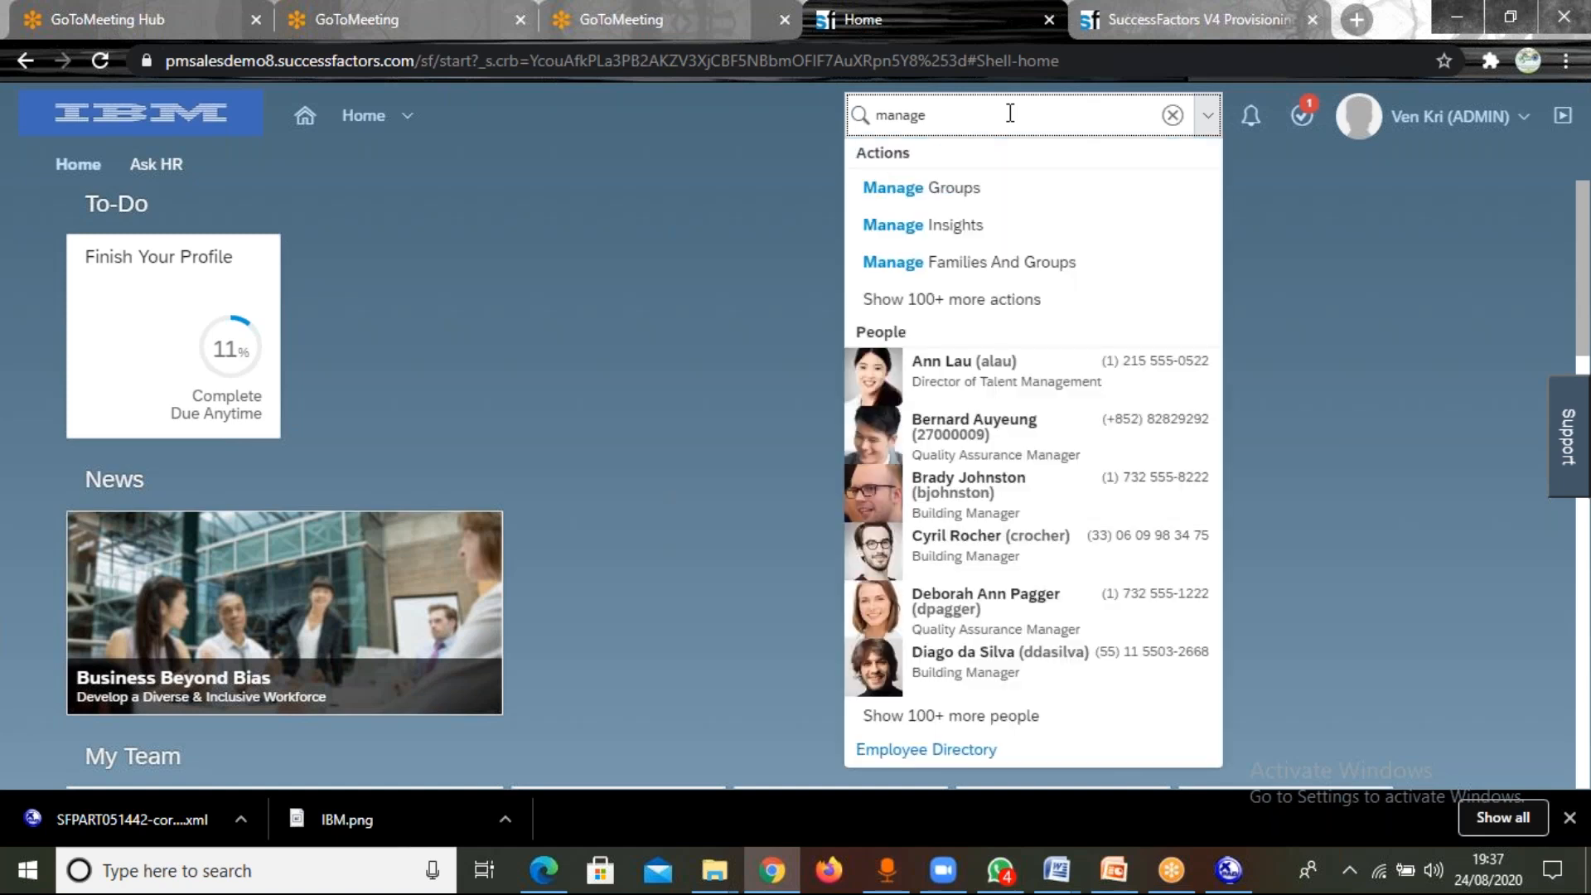
{"action": "type", "text": "organization"}
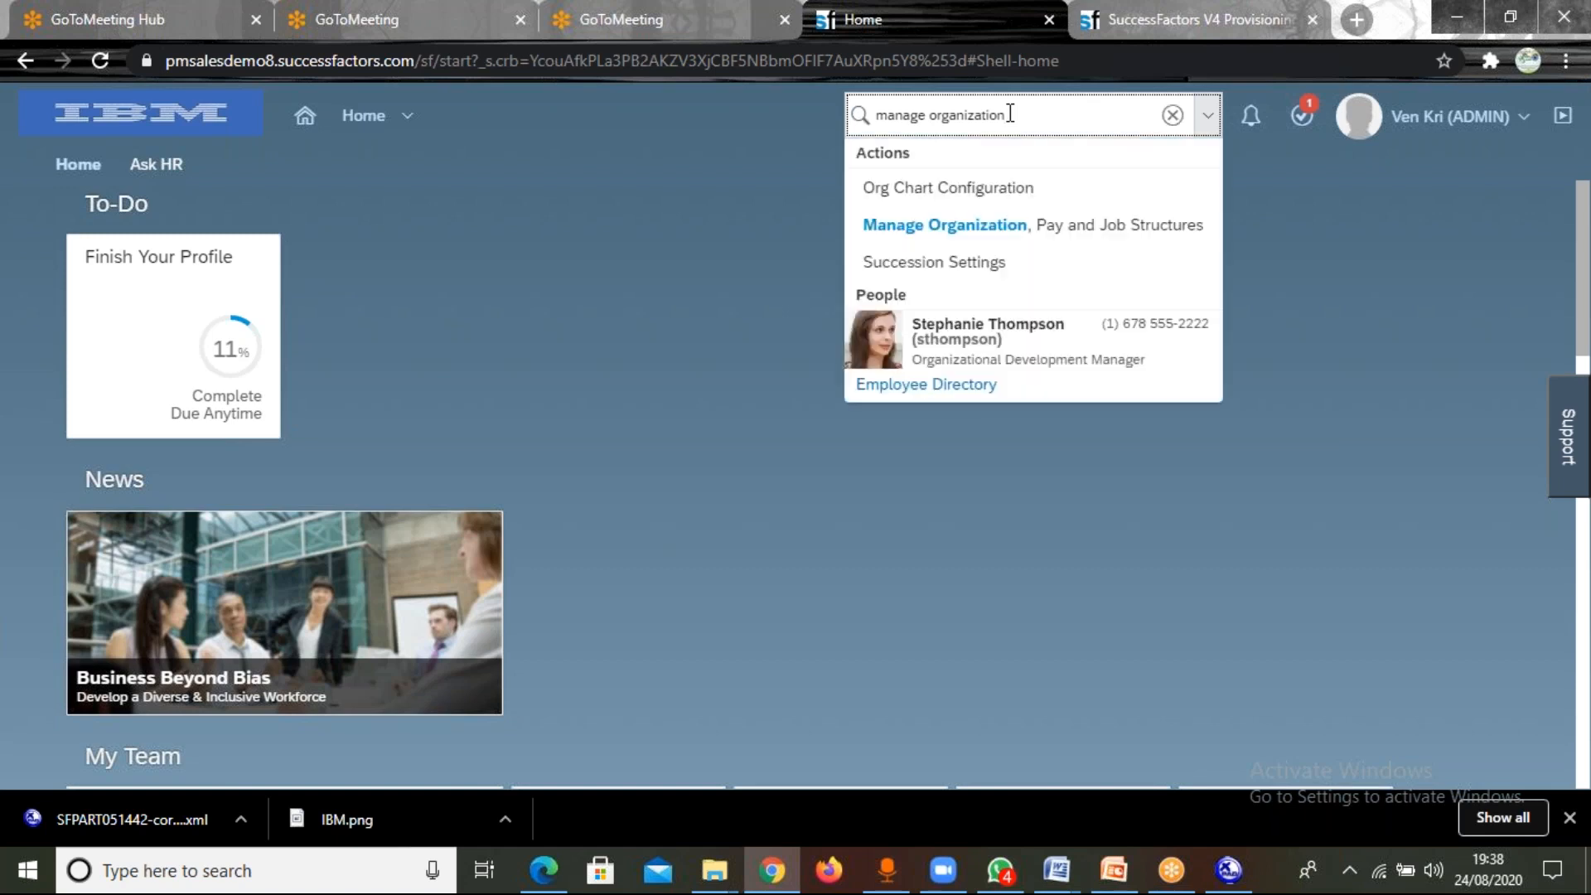
{"action": "left_click", "coordinate": [995, 232]}
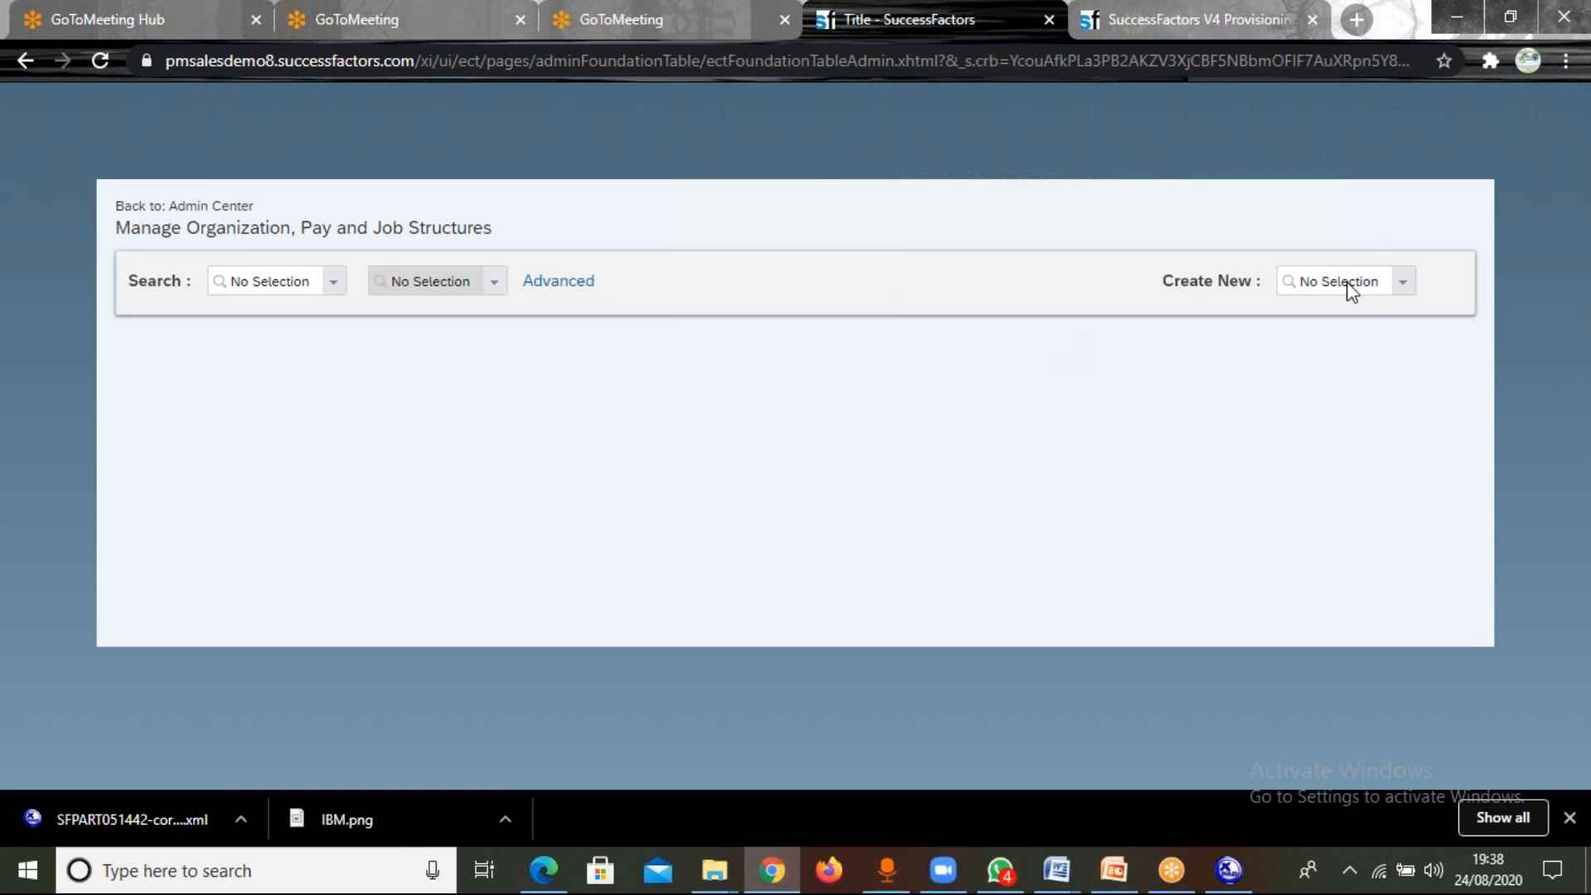
Start creating a new Location object and check its form for the Standard Weekly Hours and Weekly working hour fields.
{"action": "left_click", "coordinate": [1342, 244]}
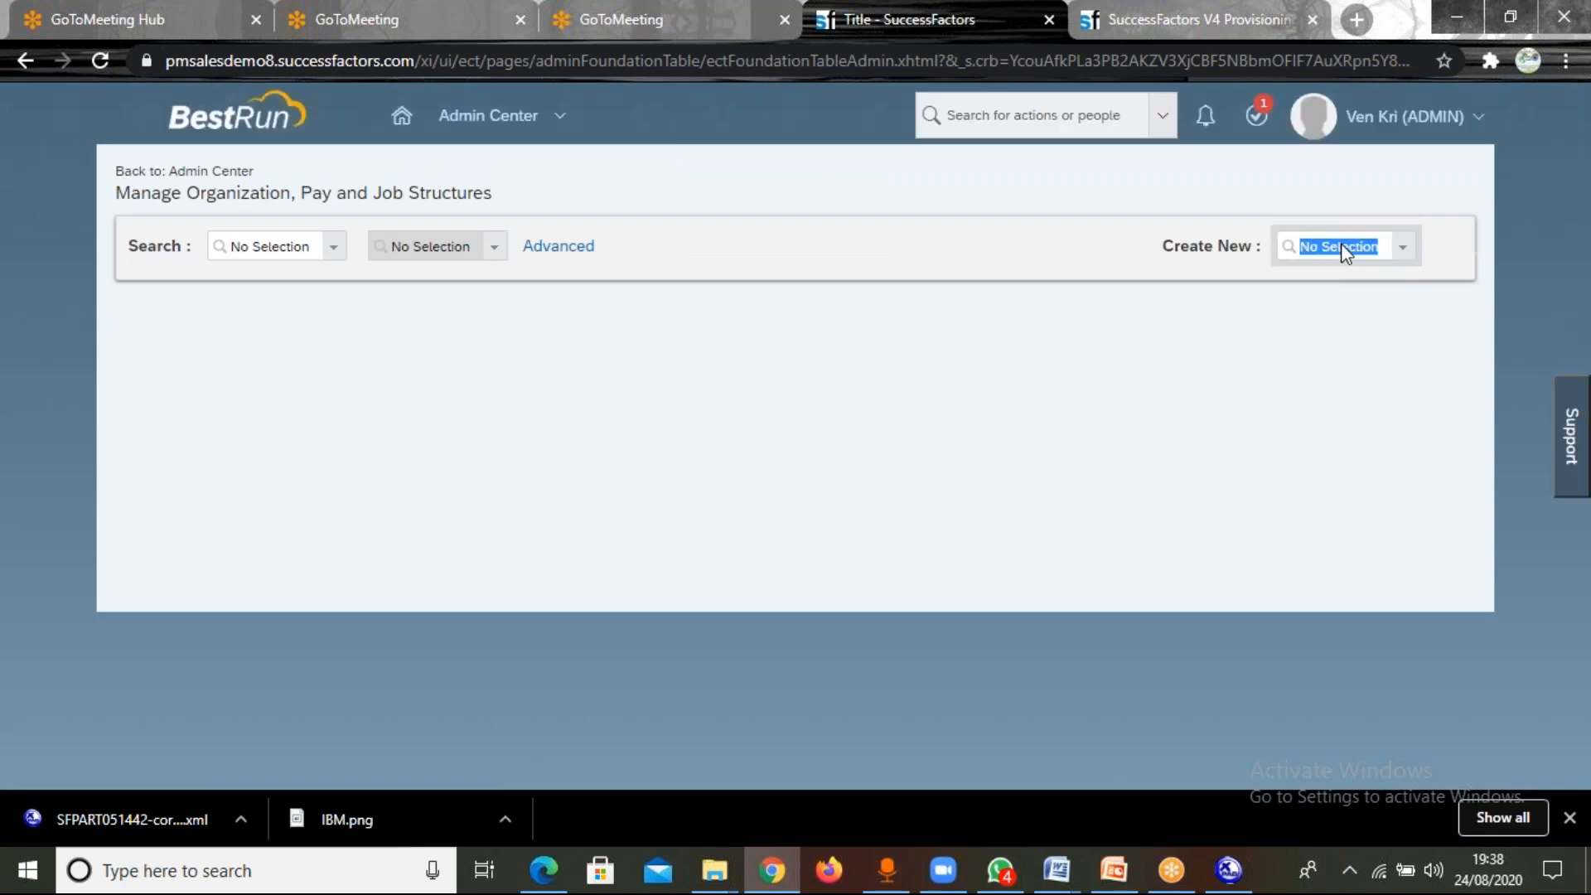
{"action": "type", "text": "locatoin"}
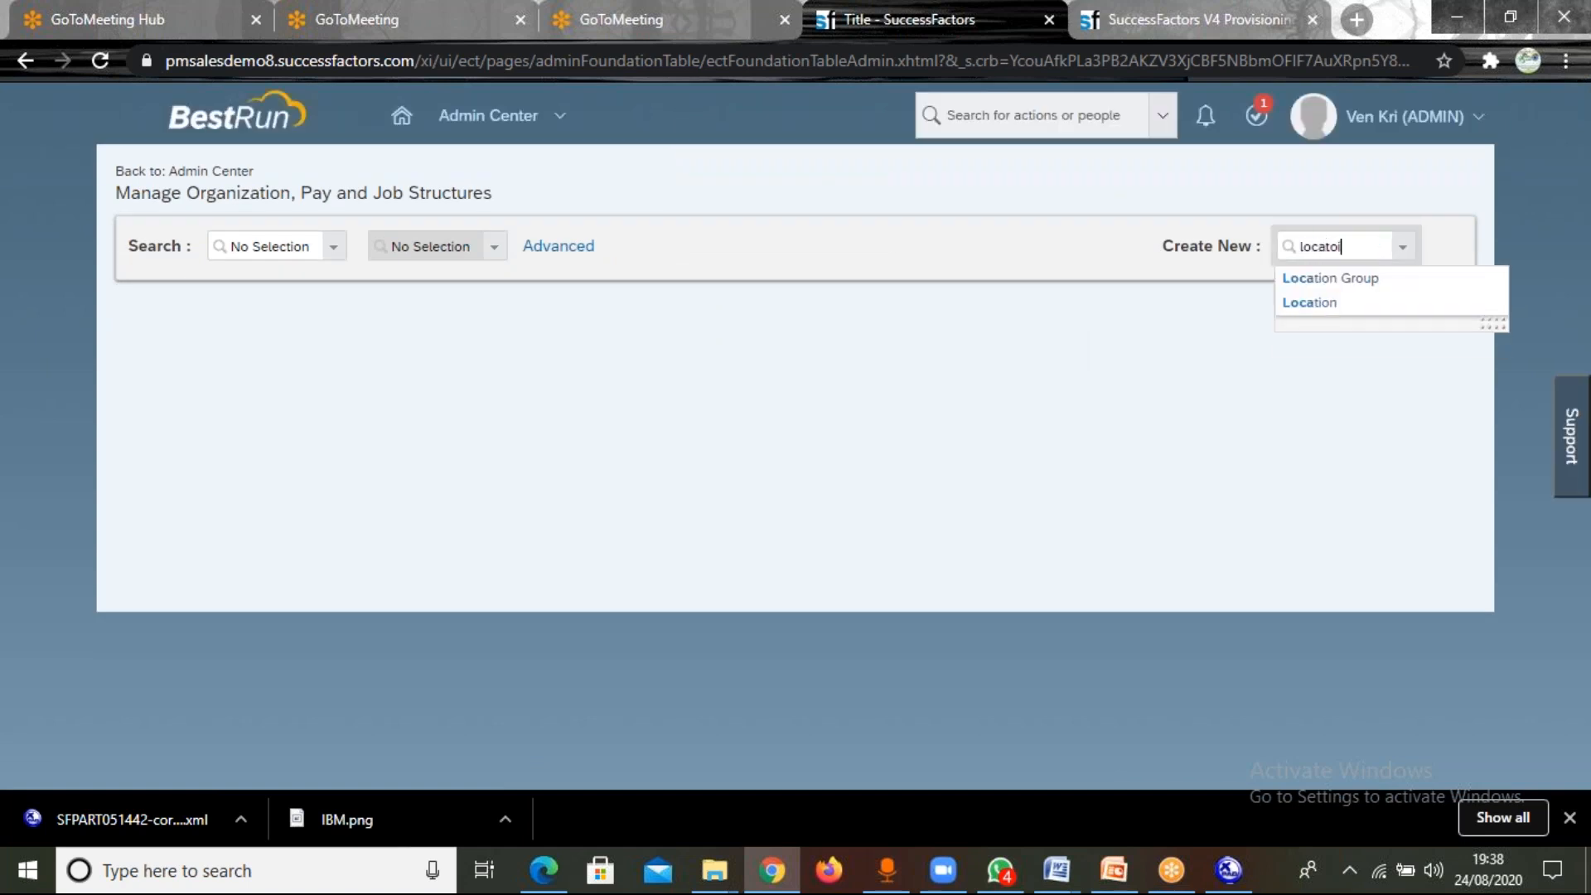
{"action": "key", "text": "BackSpace"}
{"action": "key", "text": "BackSpace"}
{"action": "key", "text": "BackSpace"}
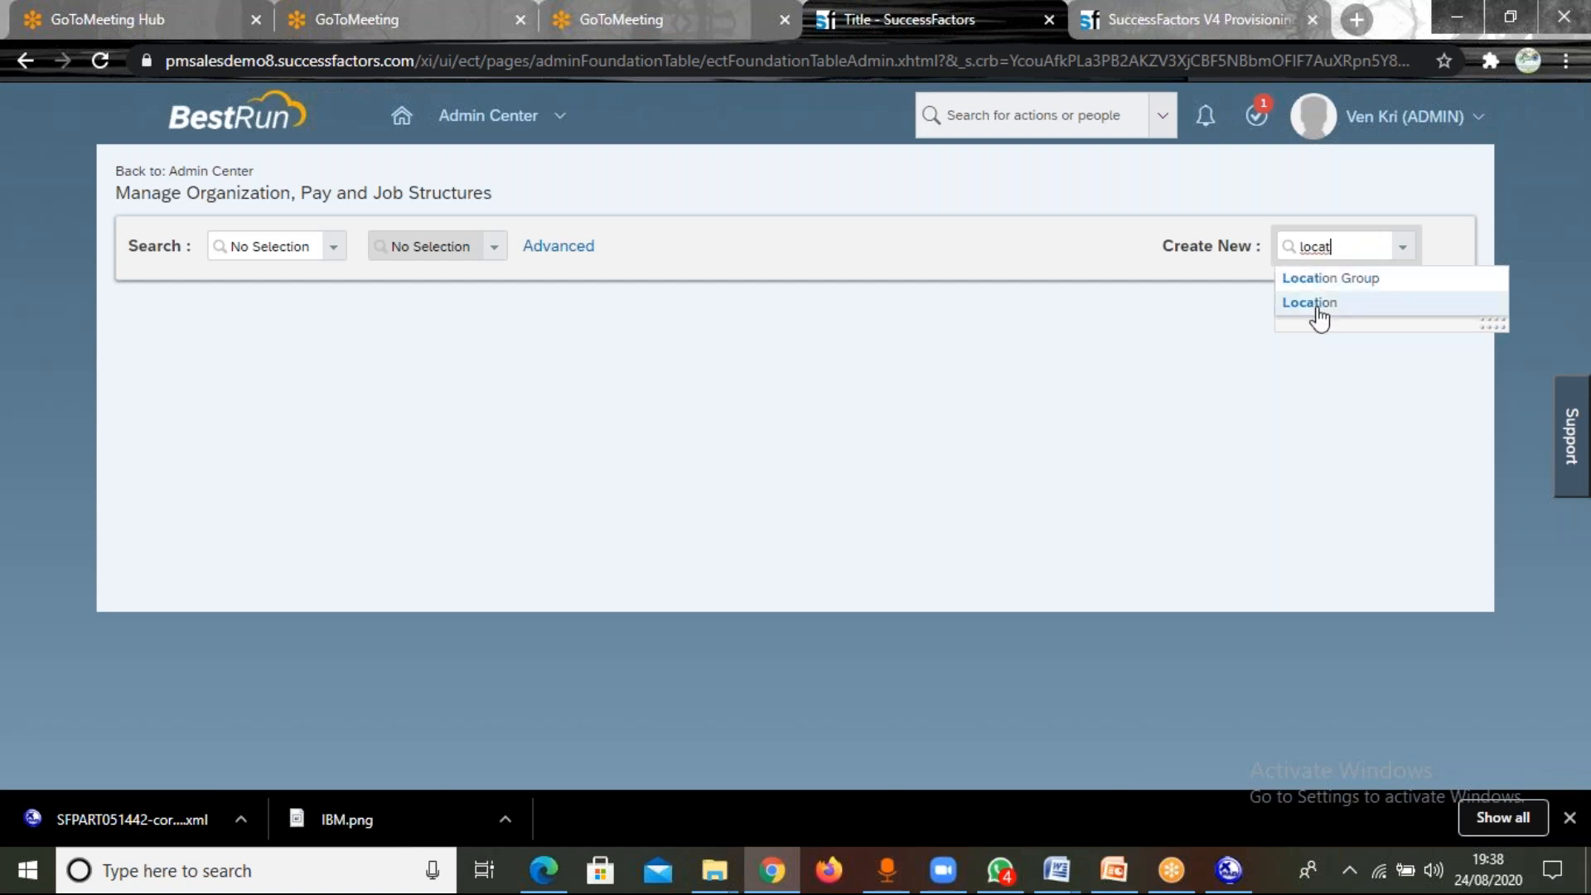
{"action": "left_click", "coordinate": [1326, 302]}
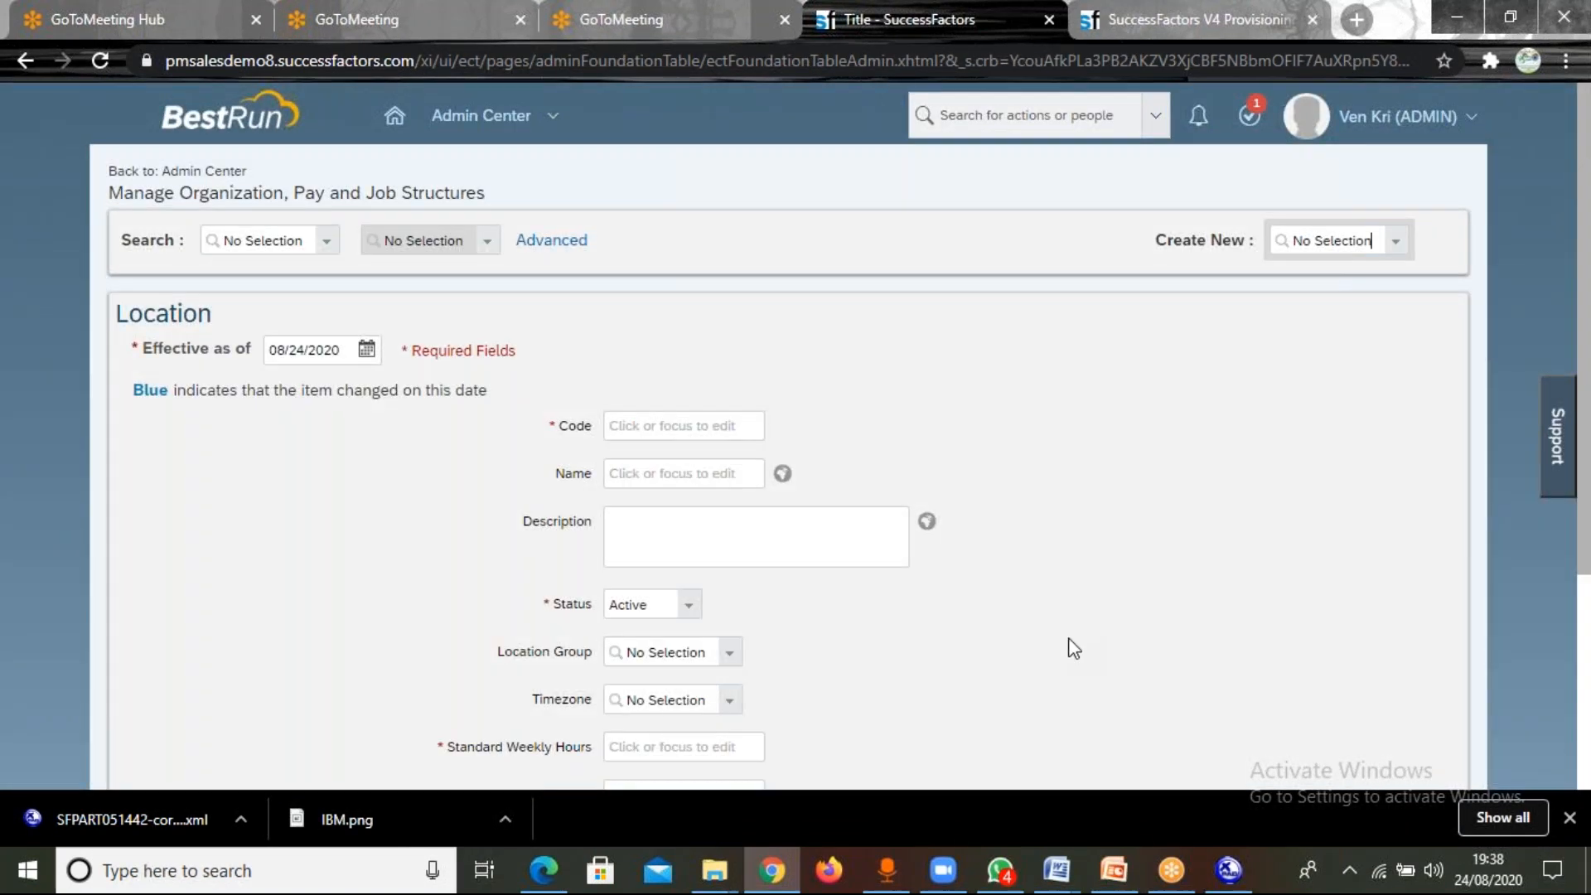
{"action": "scroll", "coordinate": [1073, 648], "scroll_direction": "down", "scroll_amount": 3}
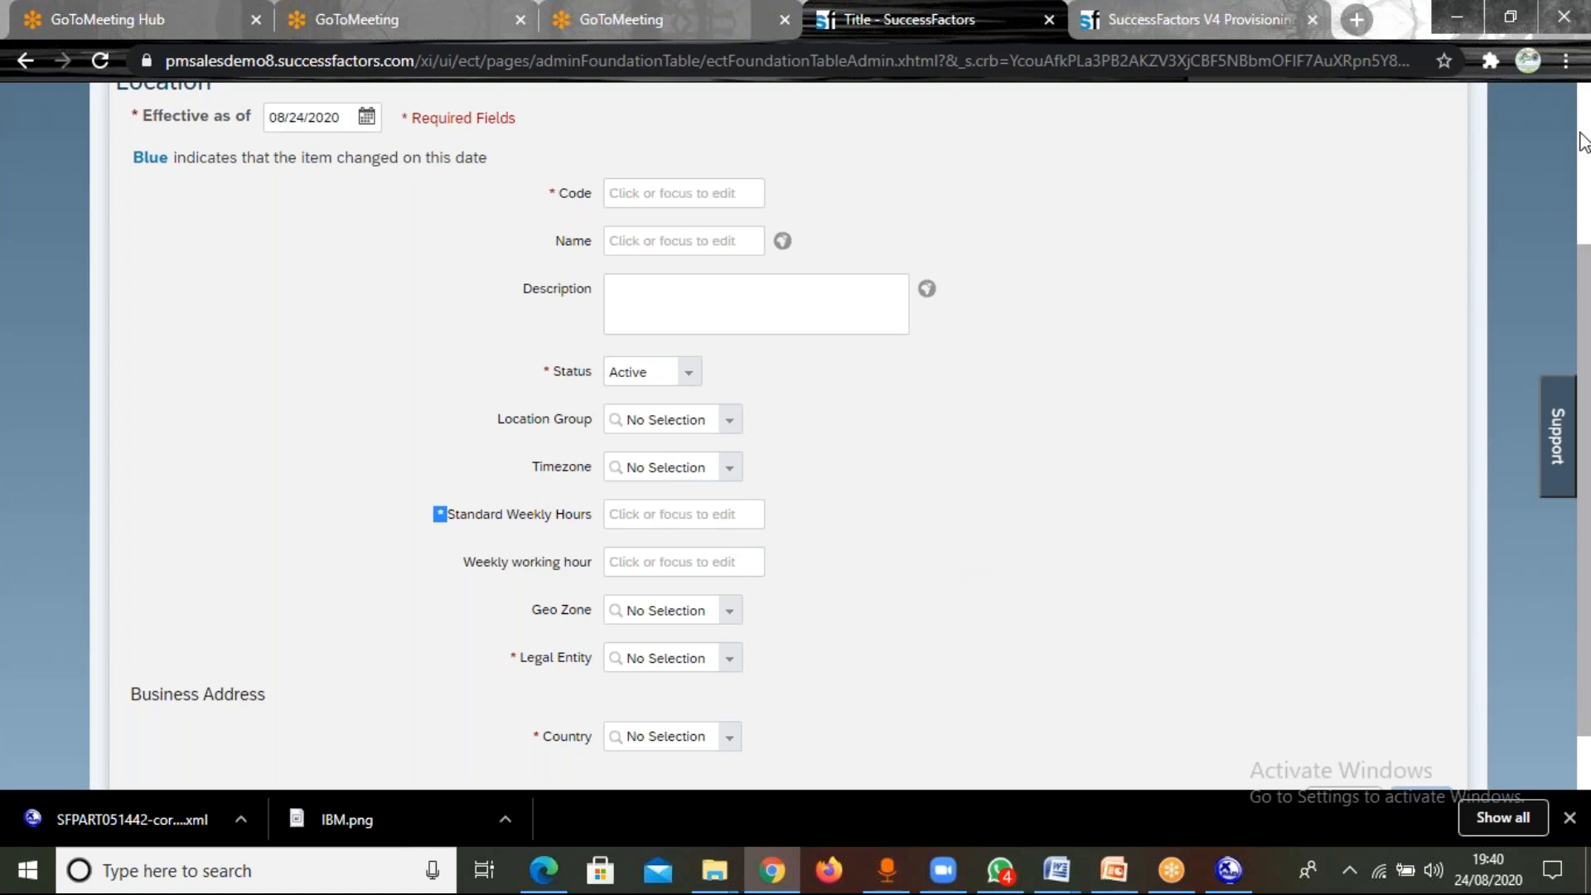
{"action": "scroll", "coordinate": [1583, 141], "scroll_direction": "up", "scroll_amount": 3}
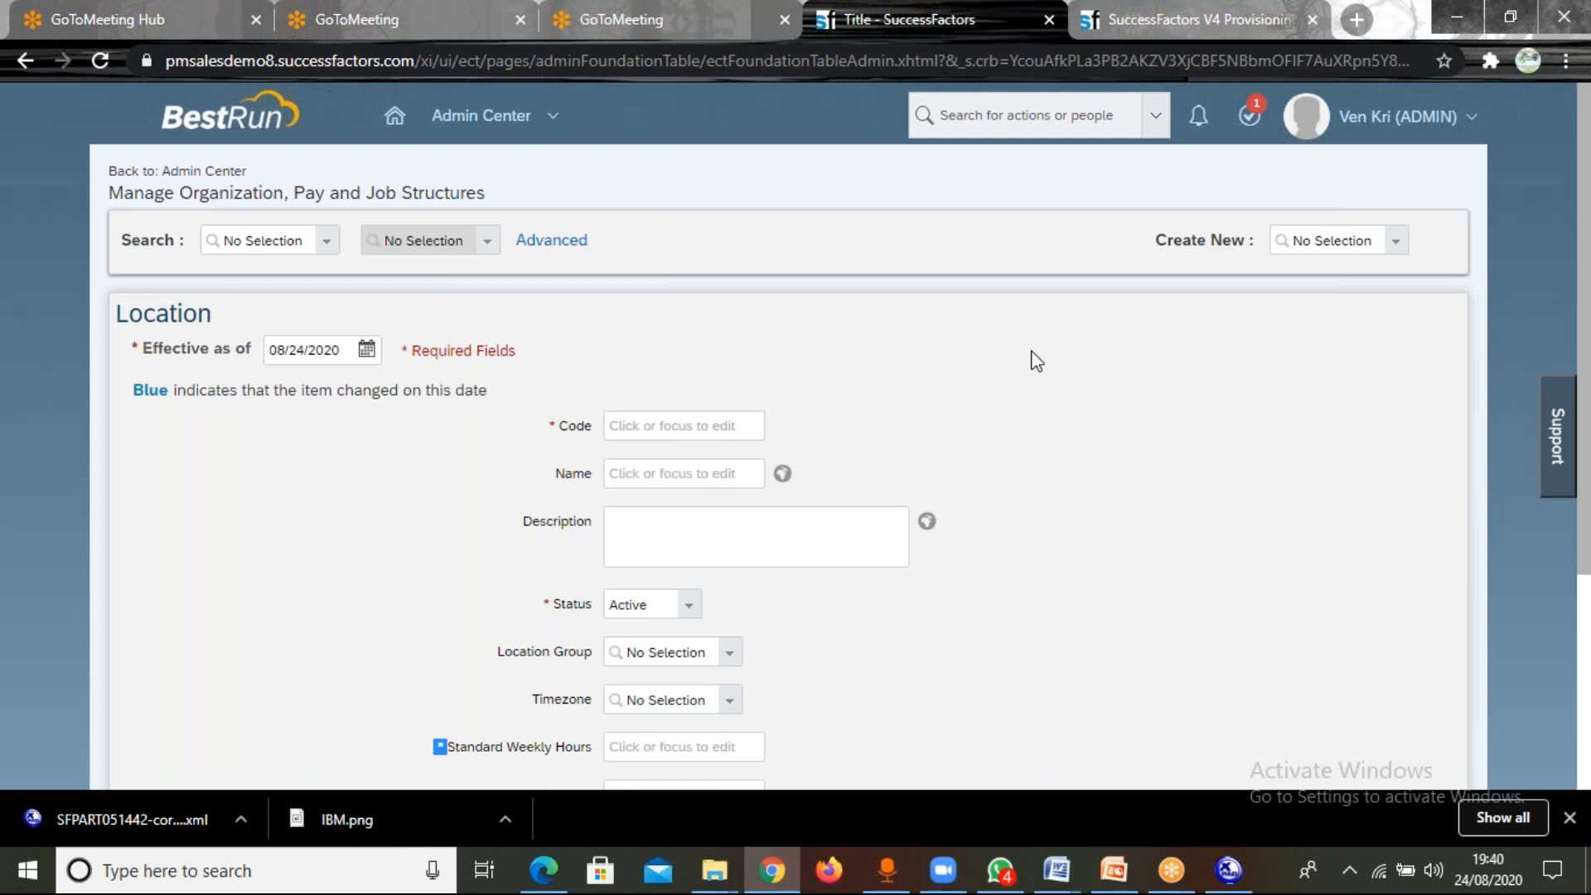
Switch to Provisioning, try to return to the Infosys company page, and load the bookmarked Provisioning: Log On page.
{"action": "left_click", "coordinate": [1141, 15]}
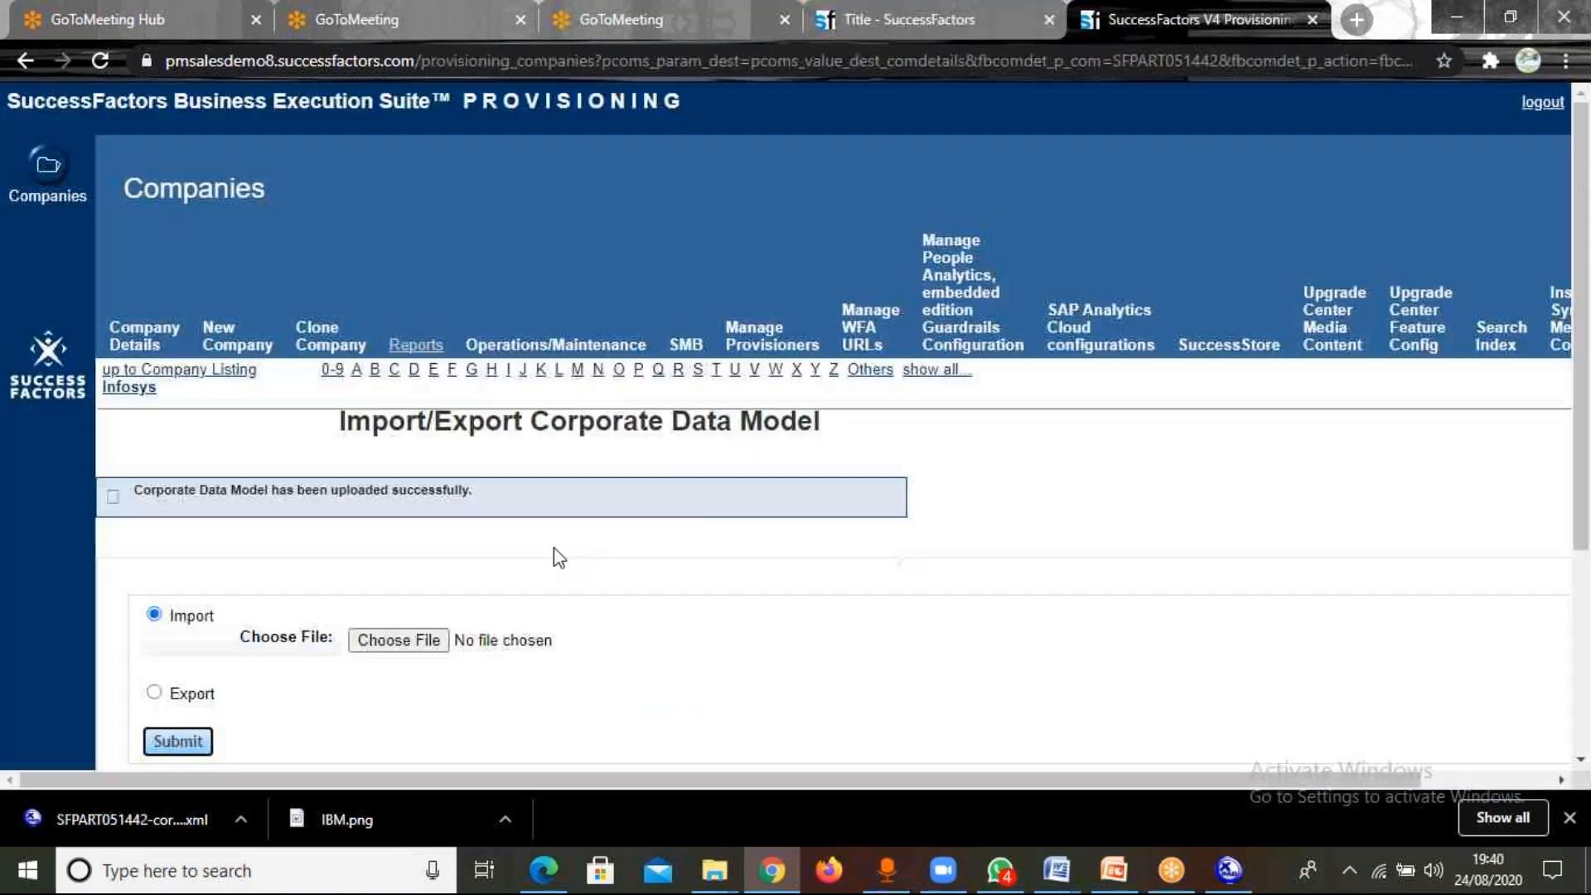
{"action": "left_click", "coordinate": [129, 388]}
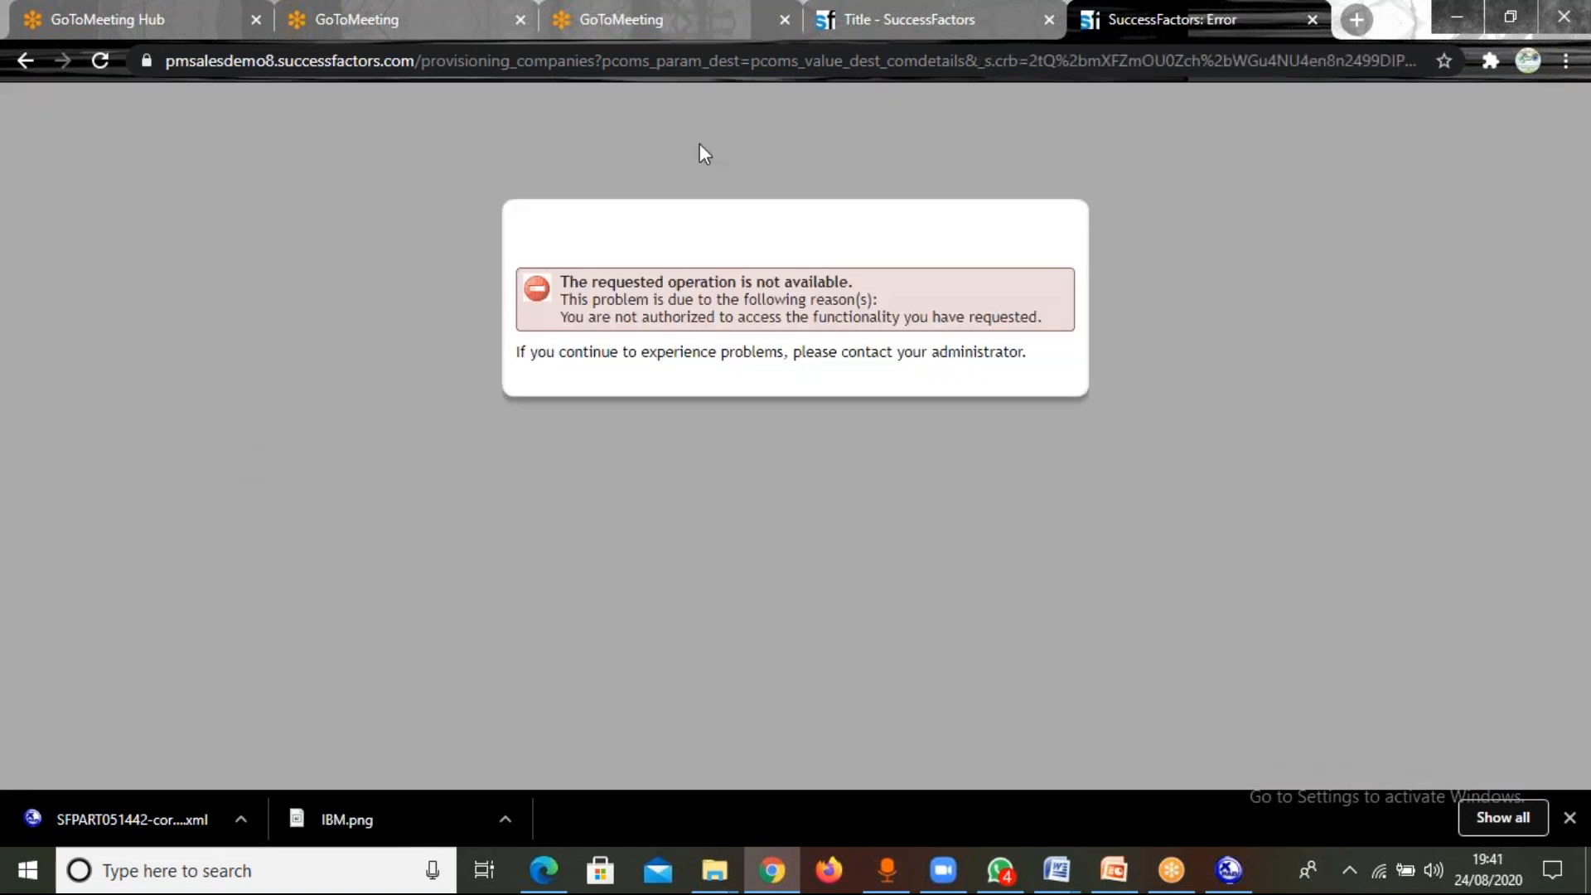
{"action": "left_click", "coordinate": [1566, 60]}
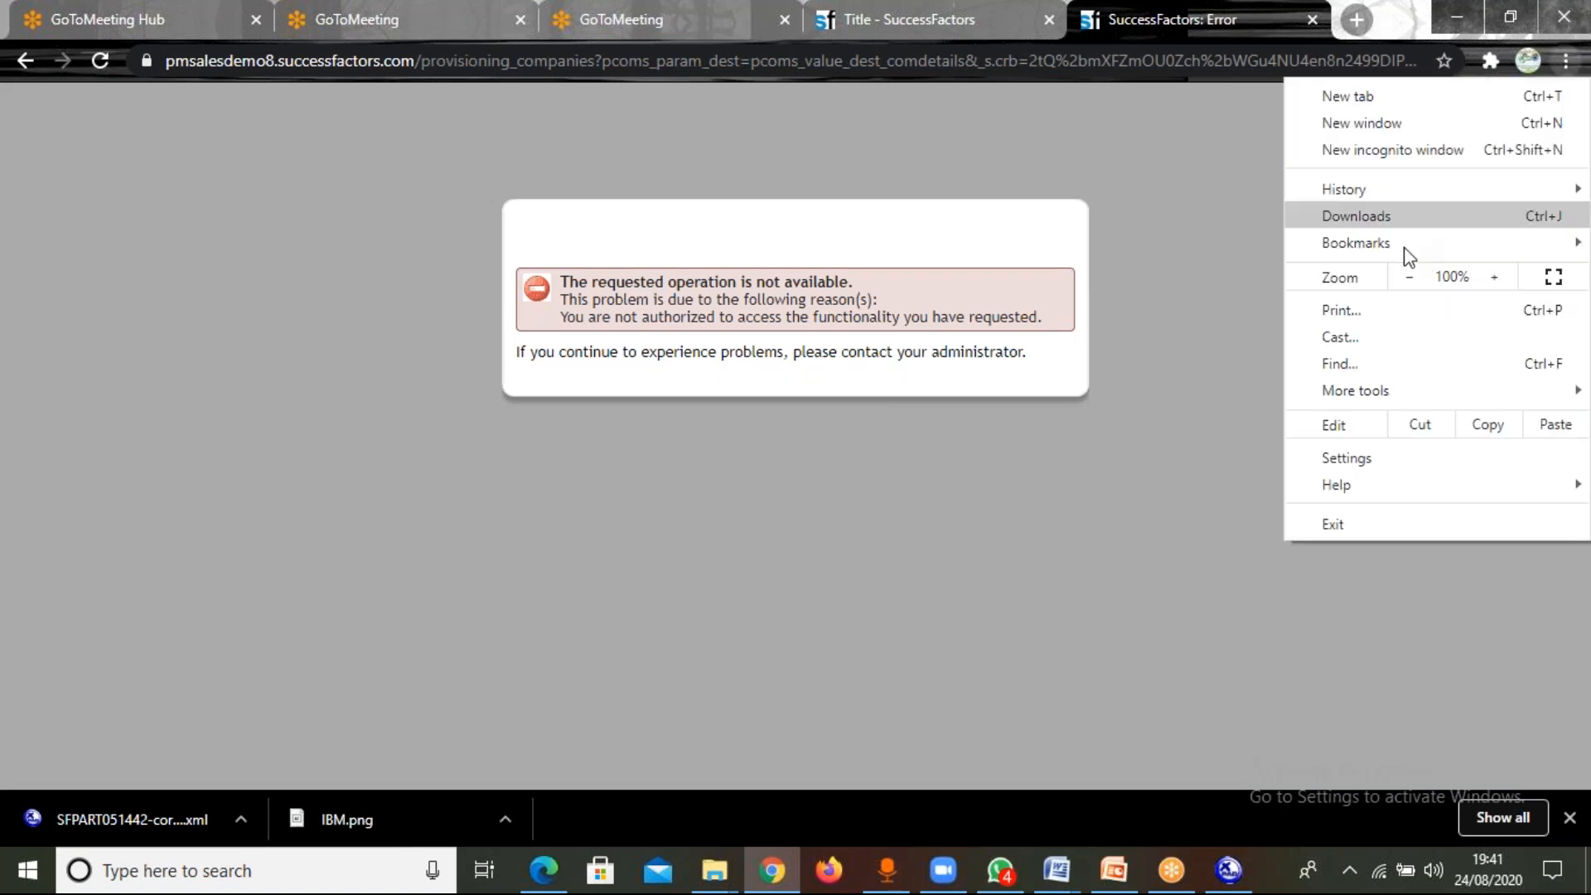
{"action": "mouse_move", "coordinate": [1396, 241]}
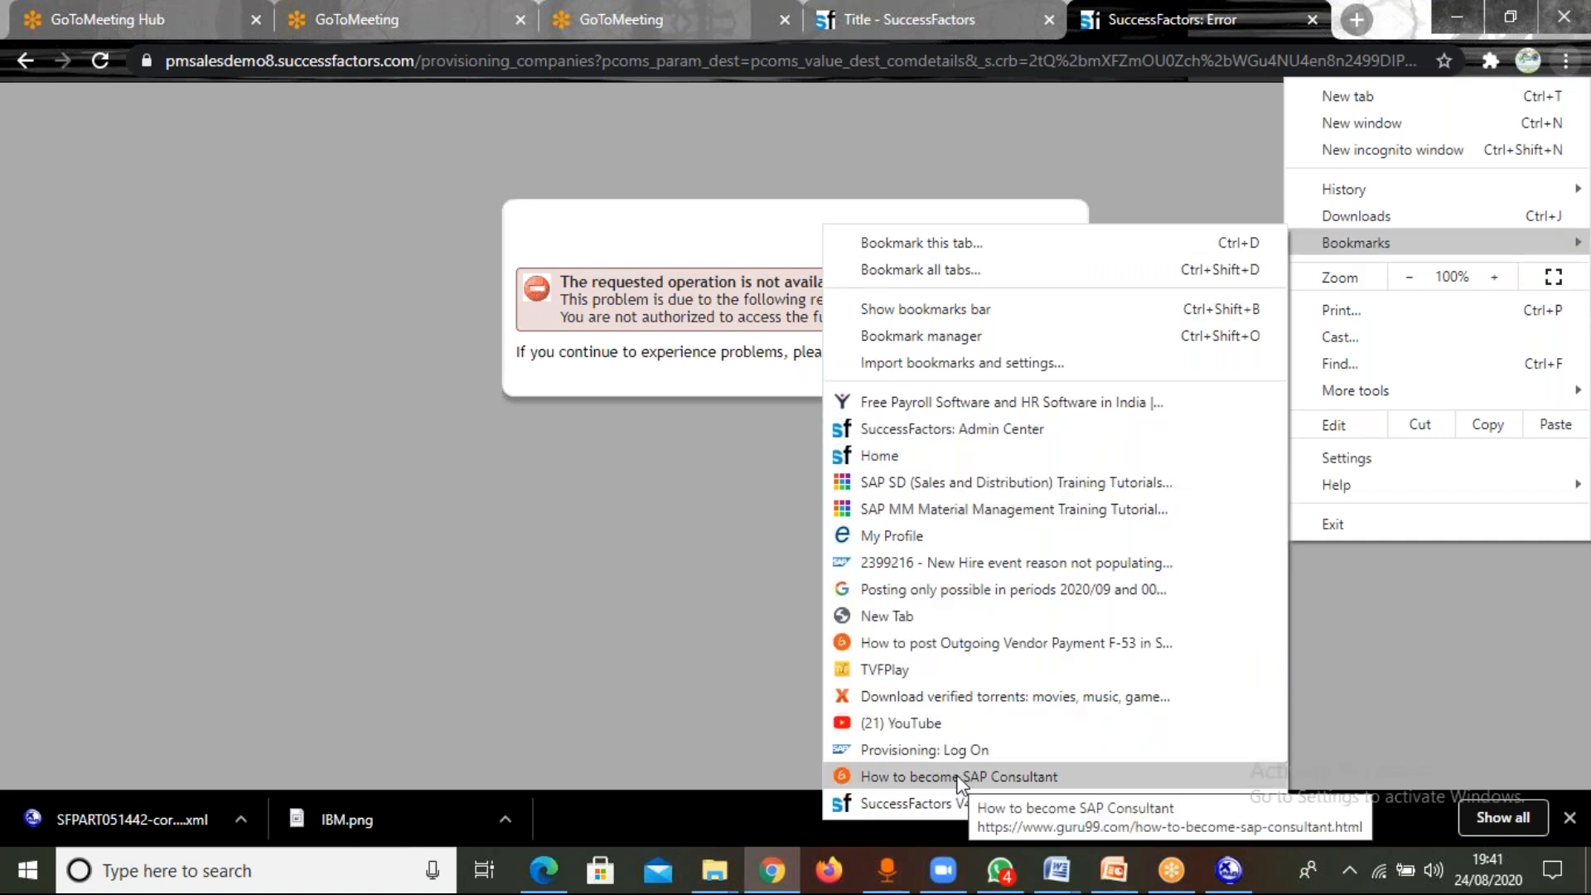
{"action": "left_click", "coordinate": [953, 754]}
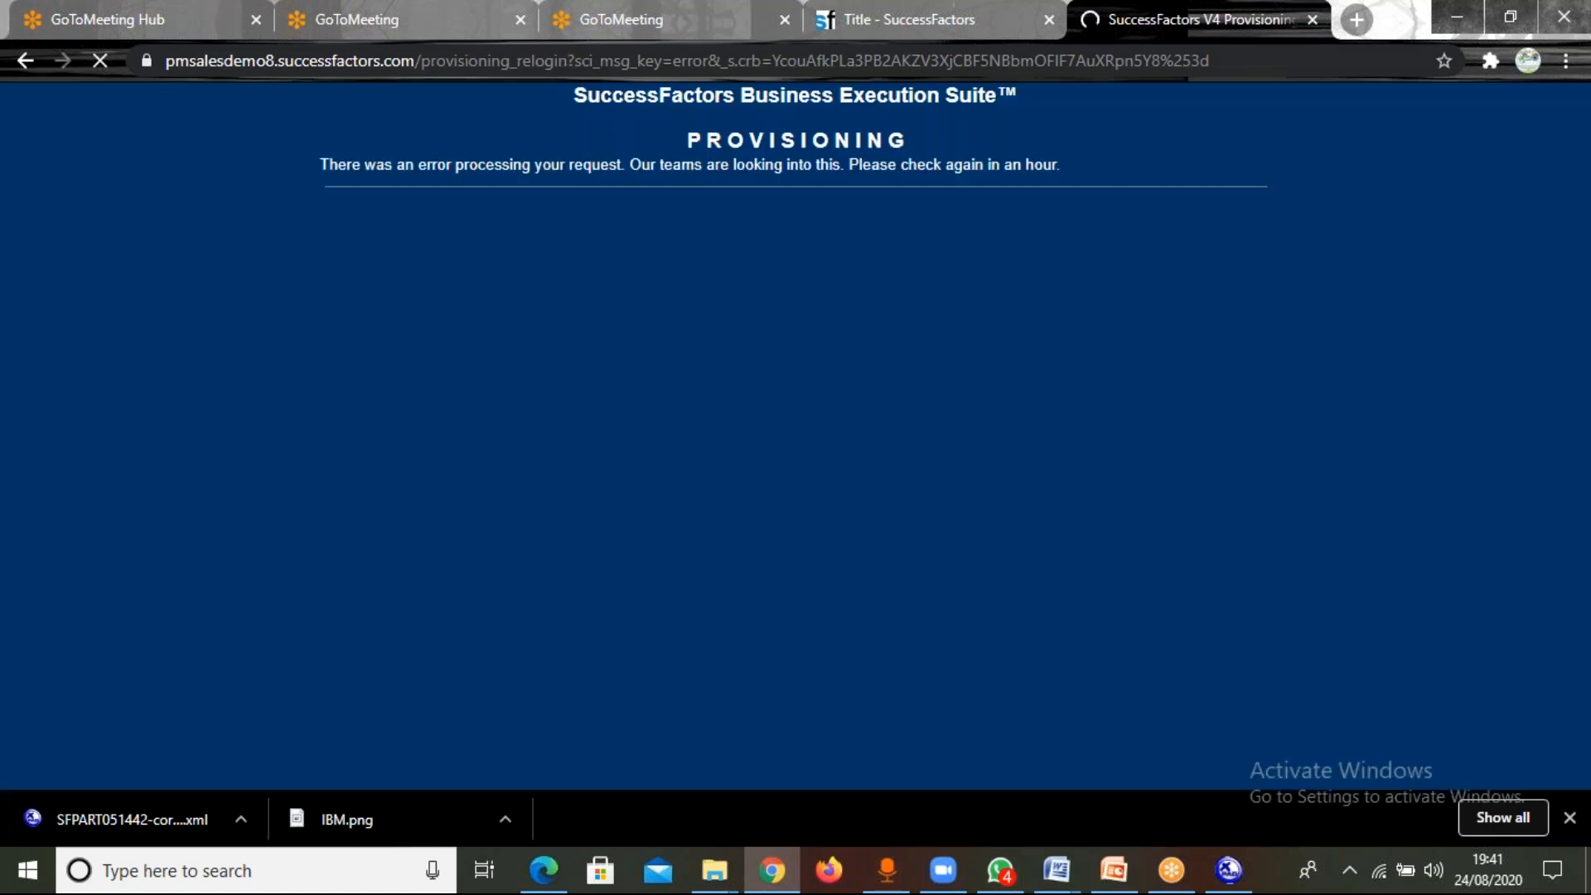
Try loading the Provisioning site with its address shortened to pmsalesdemo8.successfactors.com/provisioning_.
{"action": "left_click", "coordinate": [568, 61]}
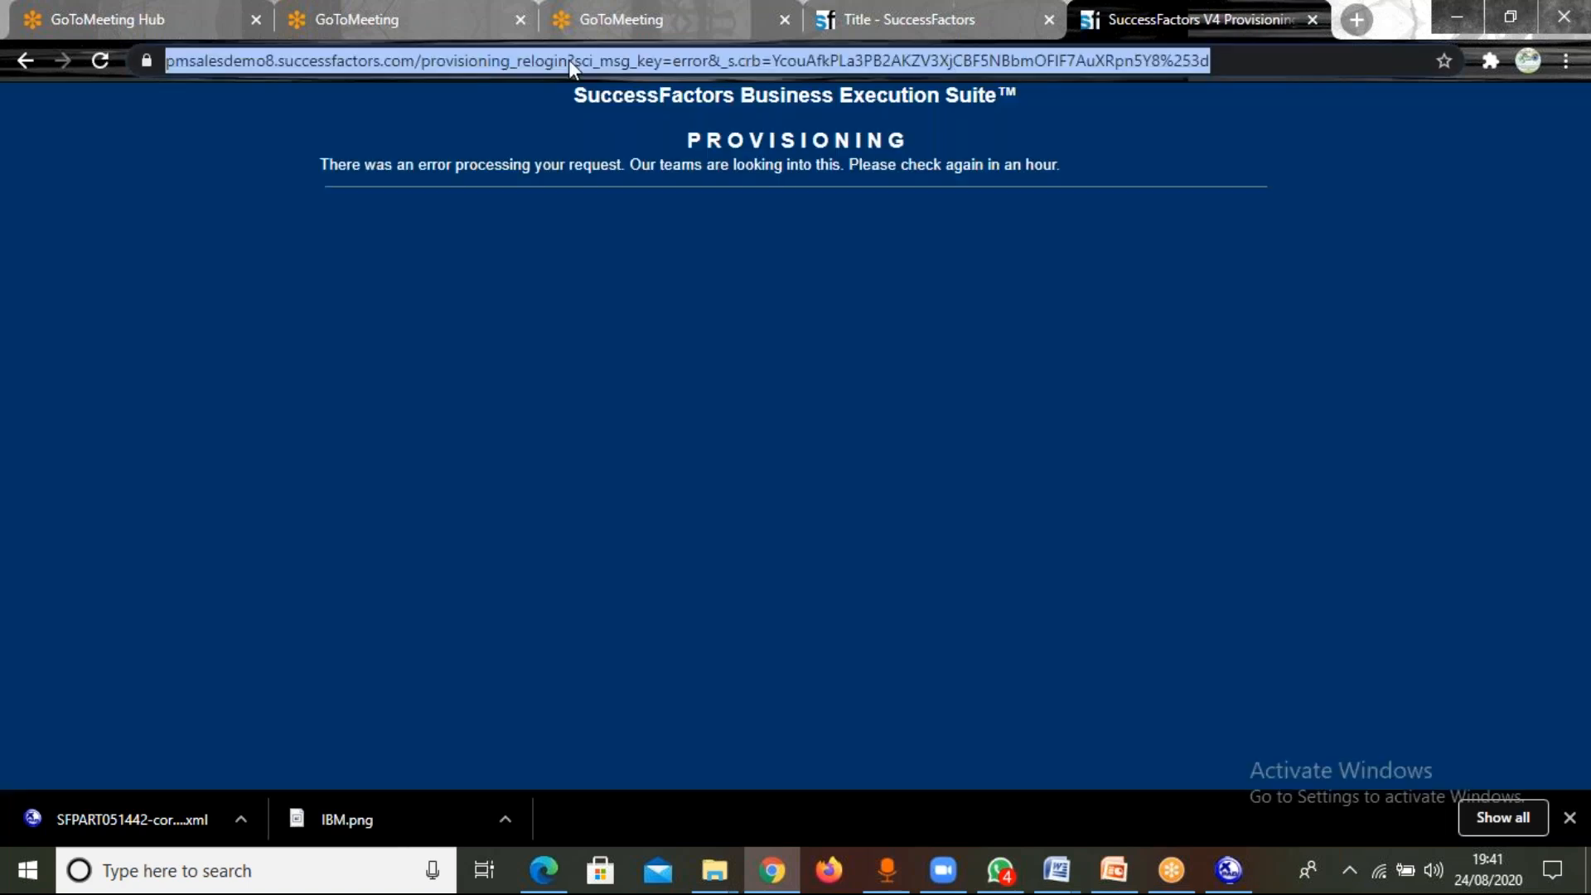
{"action": "left_click", "coordinate": [569, 60]}
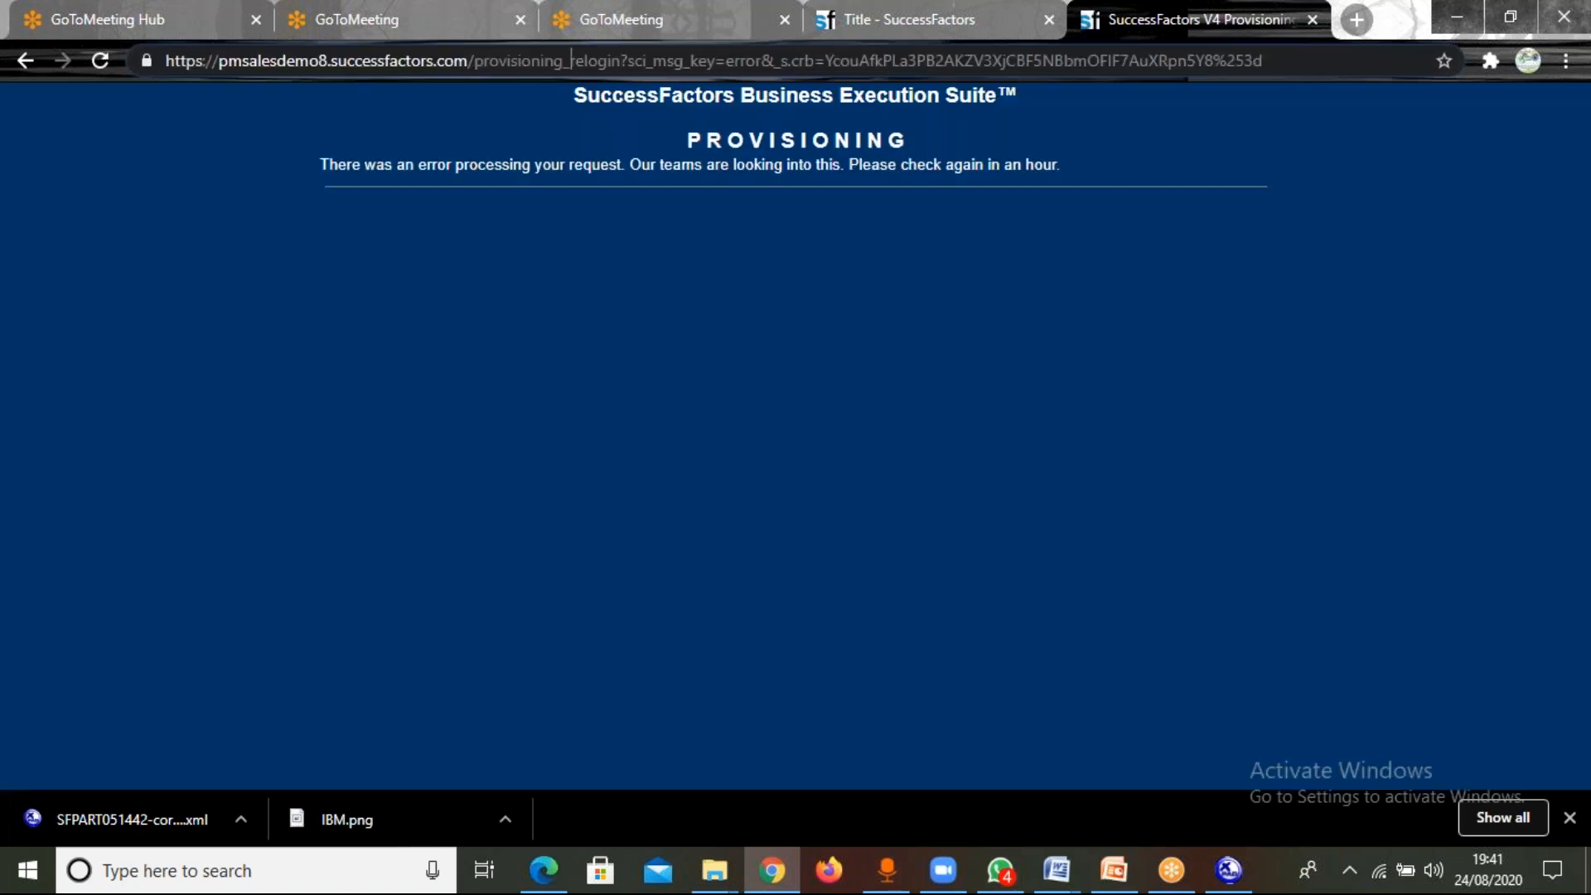
{"action": "key", "text": "Delete"}
{"action": "key", "text": "Delete"}
{"action": "key", "text": "Delete"}
{"action": "key", "text": "Delete"}
{"action": "key", "text": "Delete"}
{"action": "key", "text": "Delete"}
{"action": "key", "text": "Delete"}
{"action": "key", "text": "Delete"}
{"action": "key", "text": "Delete"}
{"action": "key", "text": "Delete"}
{"action": "key", "text": "Delete"}
{"action": "key", "text": "Delete"}
{"action": "key", "text": "Delete"}
{"action": "key", "text": "Delete"}
{"action": "key", "text": "Delete"}
{"action": "key", "text": "Delete"}
{"action": "key", "text": "Delete"}
{"action": "key", "text": "Delete"}
{"action": "key", "text": "Delete"}
{"action": "key", "text": "Delete"}
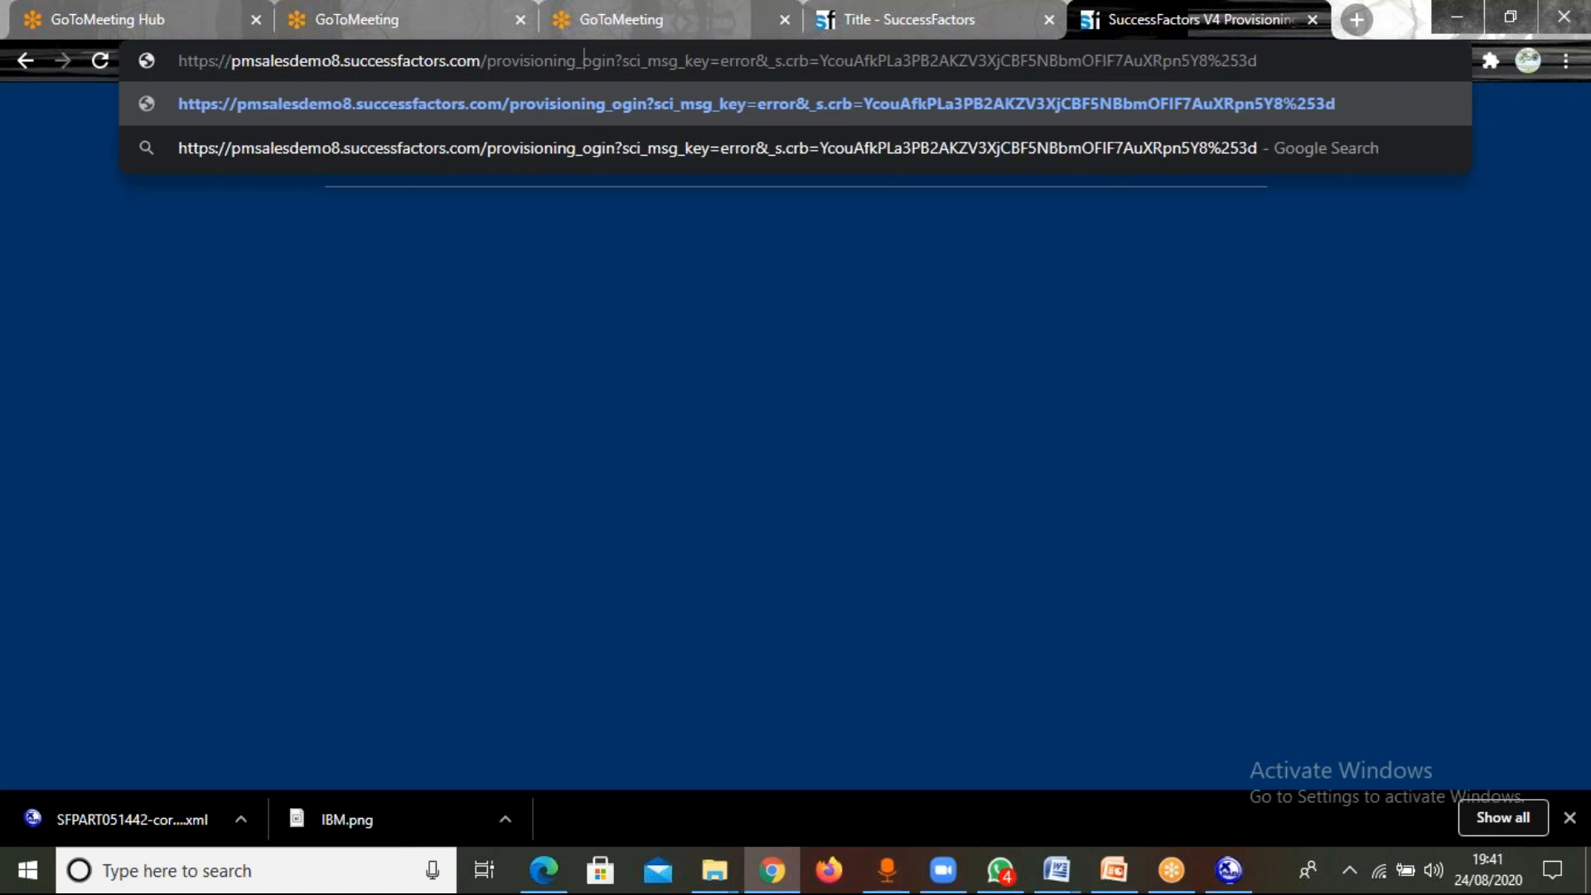
{"action": "key", "text": "Delete"}
{"action": "key", "text": "Delete"}
{"action": "key", "text": "Delete"}
{"action": "key", "text": "Delete"}
{"action": "key", "text": "Delete"}
{"action": "key", "text": "Delete"}
{"action": "key", "text": "Delete"}
{"action": "key", "text": "Delete"}
{"action": "key", "text": "Delete"}
{"action": "key", "text": "Delete"}
{"action": "key", "text": "Delete"}
{"action": "key", "text": "Delete"}
{"action": "key", "text": "Delete"}
{"action": "key", "text": "Delete"}
{"action": "key", "text": "Delete"}
{"action": "key", "text": "Delete"}
{"action": "key", "text": "Delete"}
{"action": "key", "text": "Delete"}
{"action": "key", "text": "Delete"}
{"action": "key", "text": "Delete"}
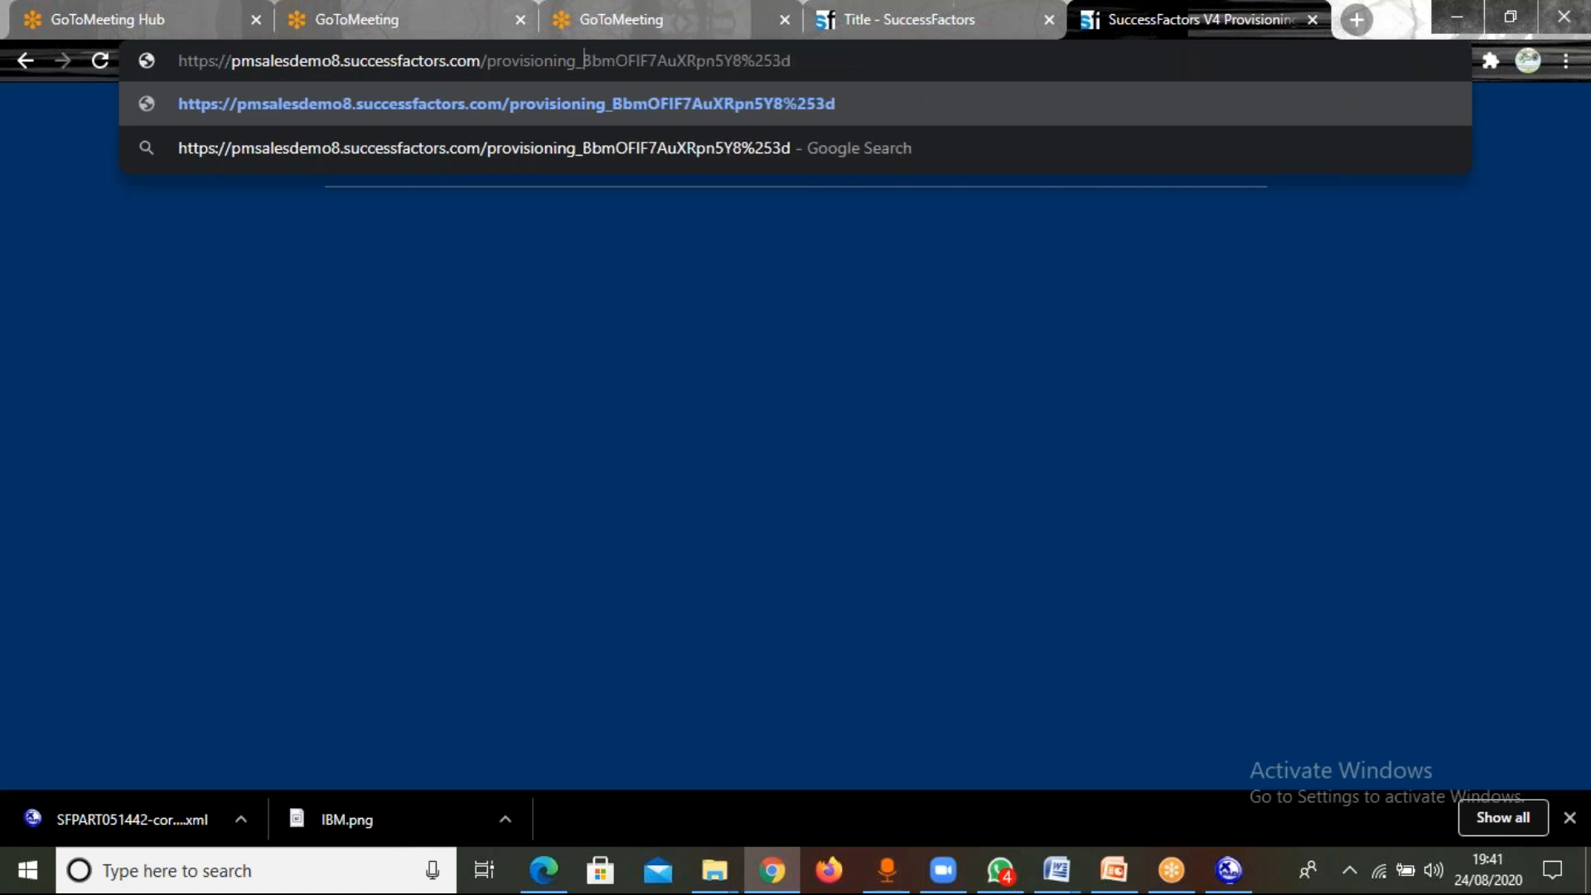
{"action": "key", "text": "Return"}
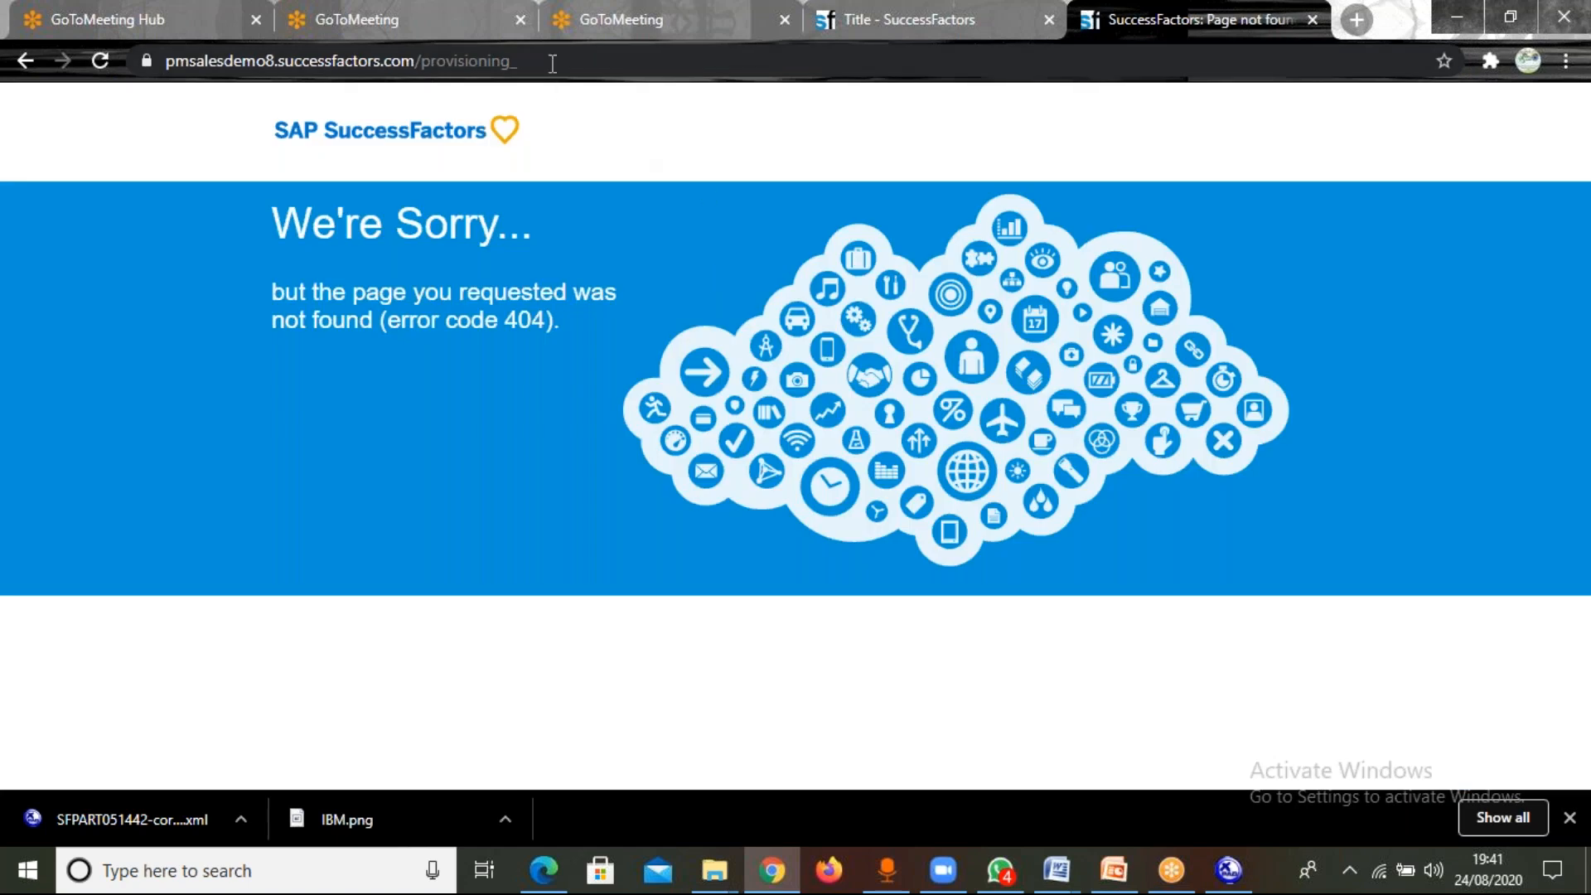
Load the bookmarked Provisioning: Log On page again in place of the page-not-found address.
{"action": "left_click", "coordinate": [553, 62]}
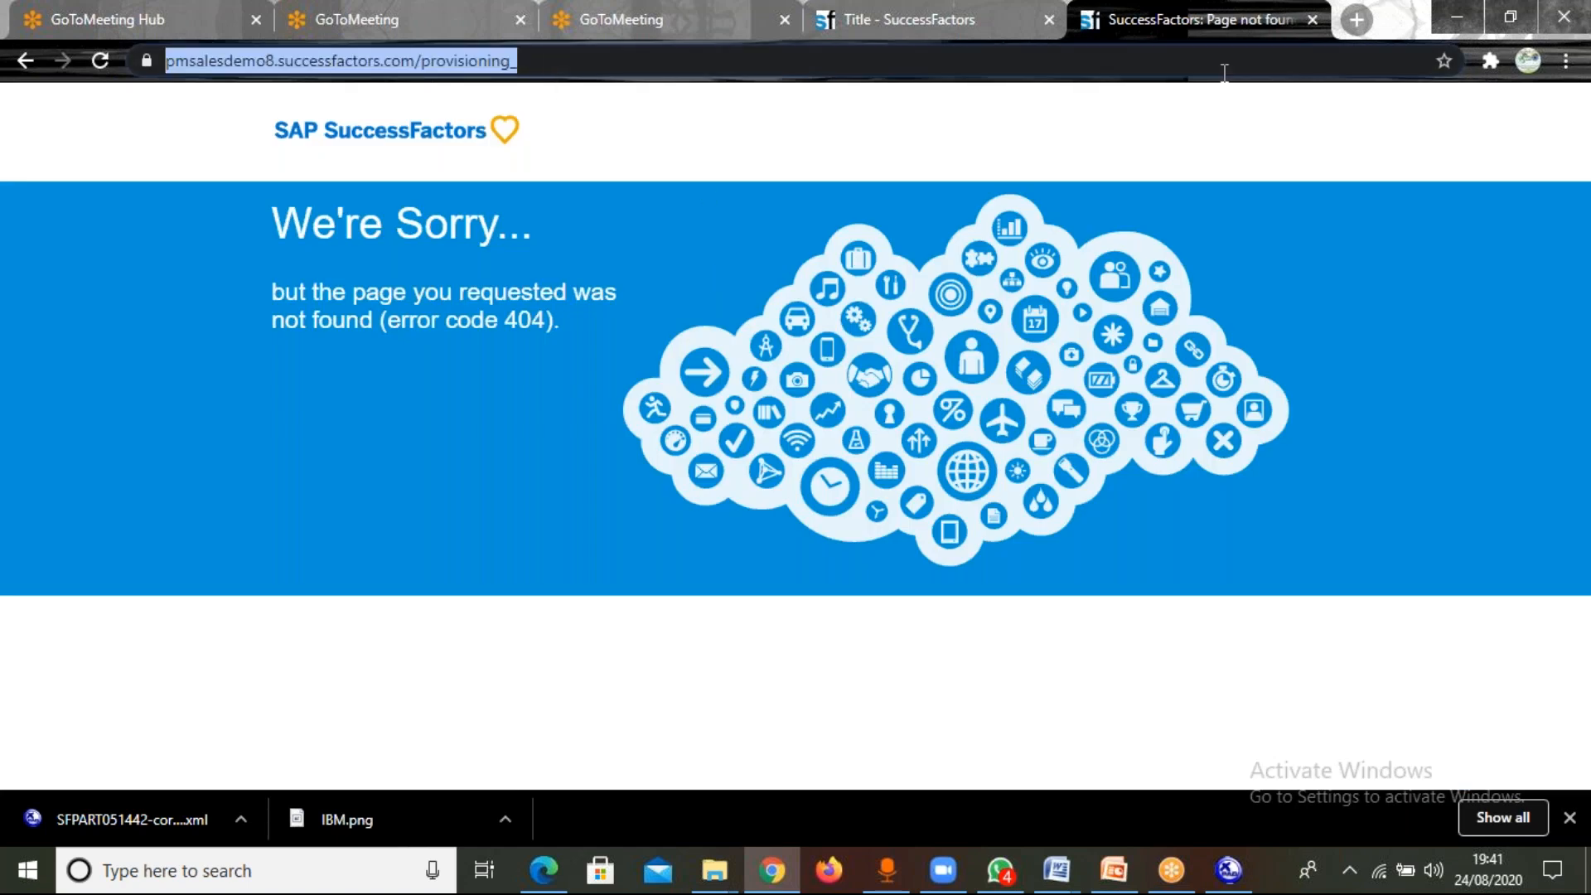
{"action": "left_click", "coordinate": [1566, 61]}
{"action": "mouse_move", "coordinate": [1382, 242]}
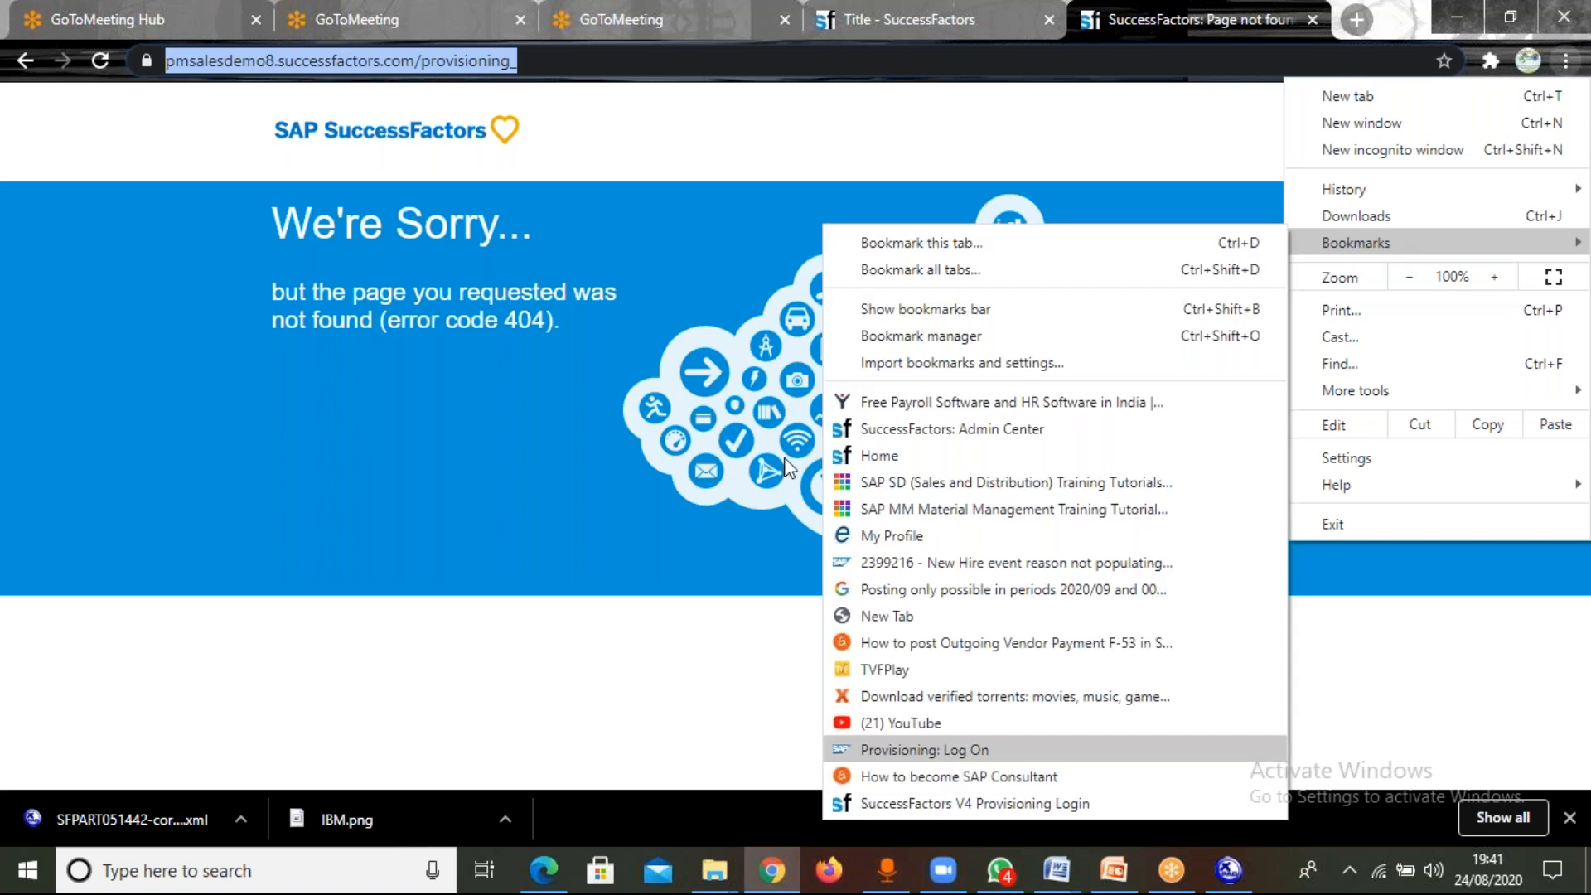
{"action": "key", "text": "Return"}
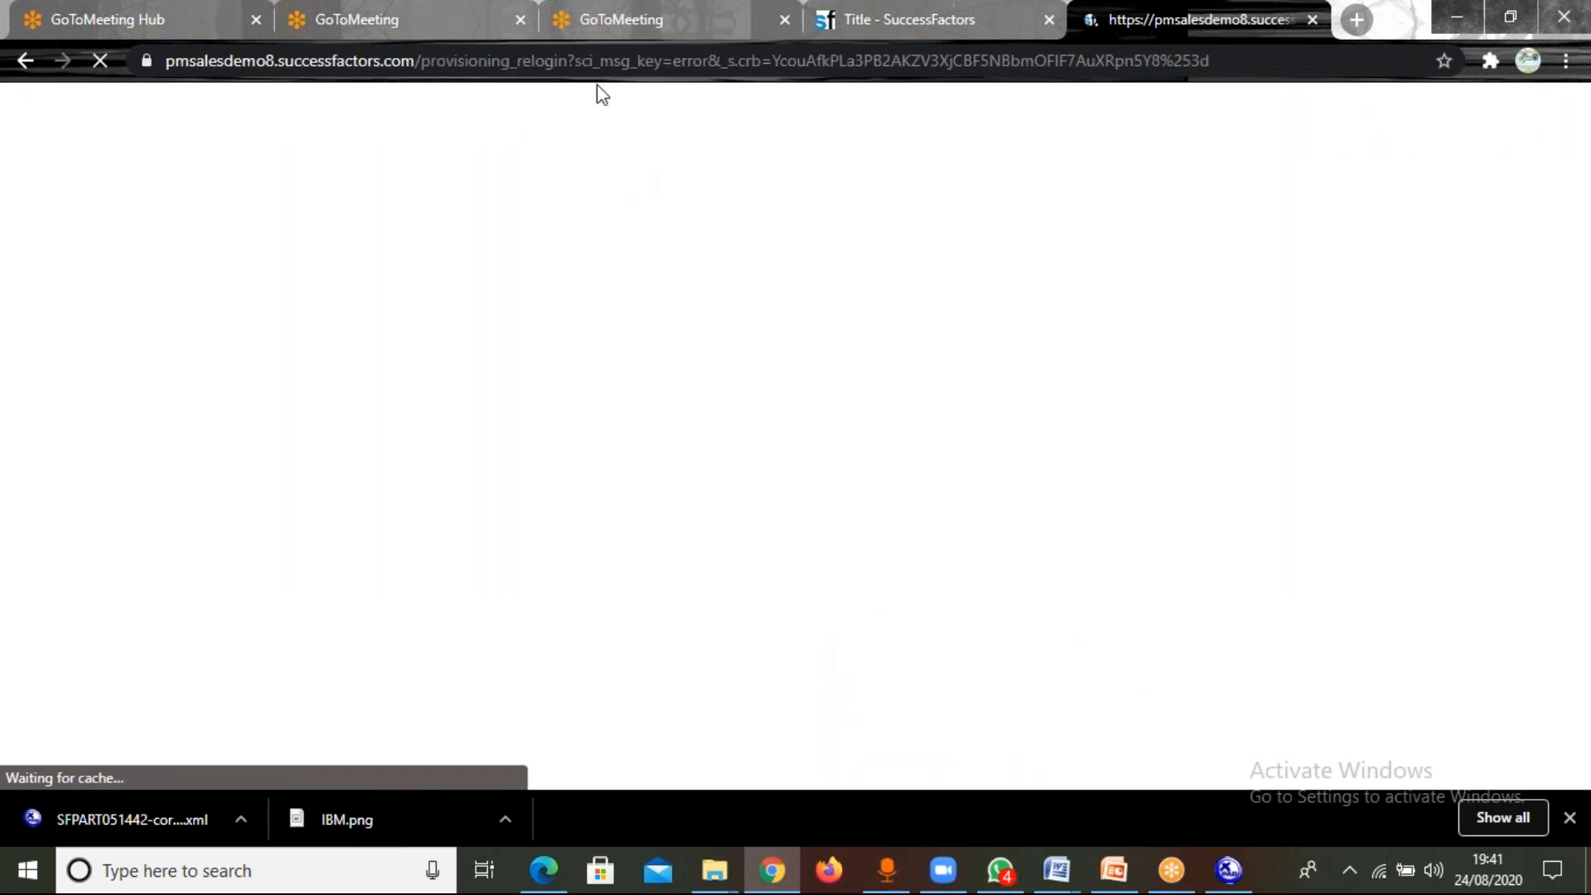
Shorten the address to pmsalesdemo8.successfactors.com/provisioning_relogin, load it, and log in to Provisioning again.
{"action": "left_click", "coordinate": [574, 61]}
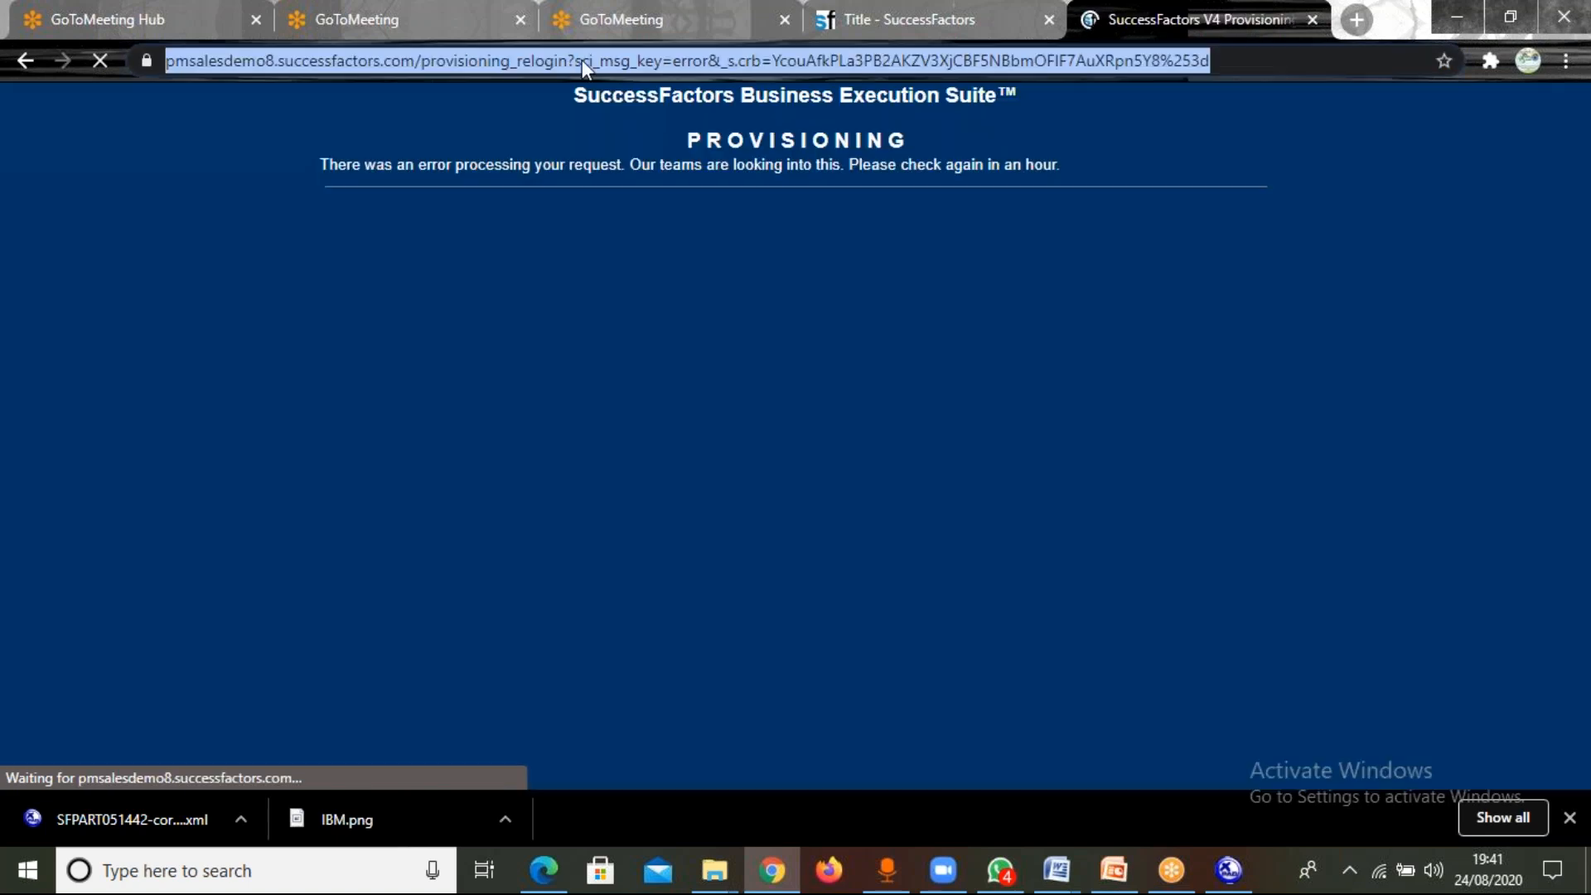
{"action": "left_click", "coordinate": [573, 57]}
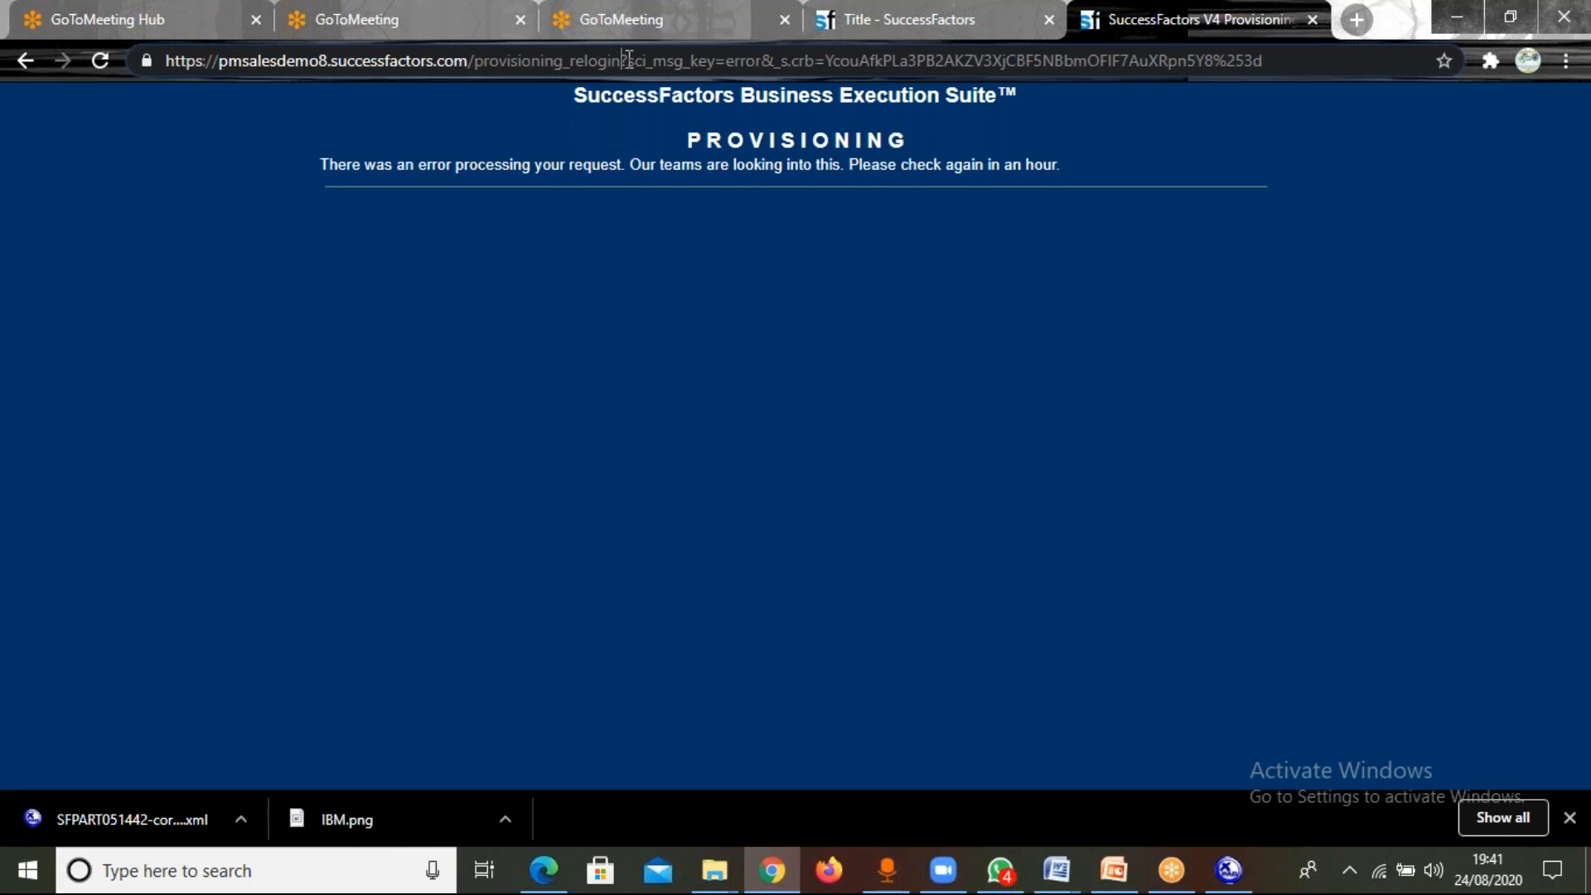
{"action": "key", "text": "Delete"}
{"action": "key", "text": "Delete"}
{"action": "key", "text": "Delete"}
{"action": "key", "text": "Delete"}
{"action": "key", "text": "Delete"}
{"action": "key", "text": "Delete"}
{"action": "key", "text": "Delete"}
{"action": "key", "text": "Delete"}
{"action": "key", "text": "Delete"}
{"action": "key", "text": "Delete"}
{"action": "key", "text": "Delete"}
{"action": "key", "text": "Delete"}
{"action": "key", "text": "Delete"}
{"action": "key", "text": "Delete"}
{"action": "key", "text": "Delete"}
{"action": "key", "text": "Delete"}
{"action": "key", "text": "Delete"}
{"action": "key", "text": "Delete"}
{"action": "key", "text": "Delete"}
{"action": "key", "text": "Delete"}
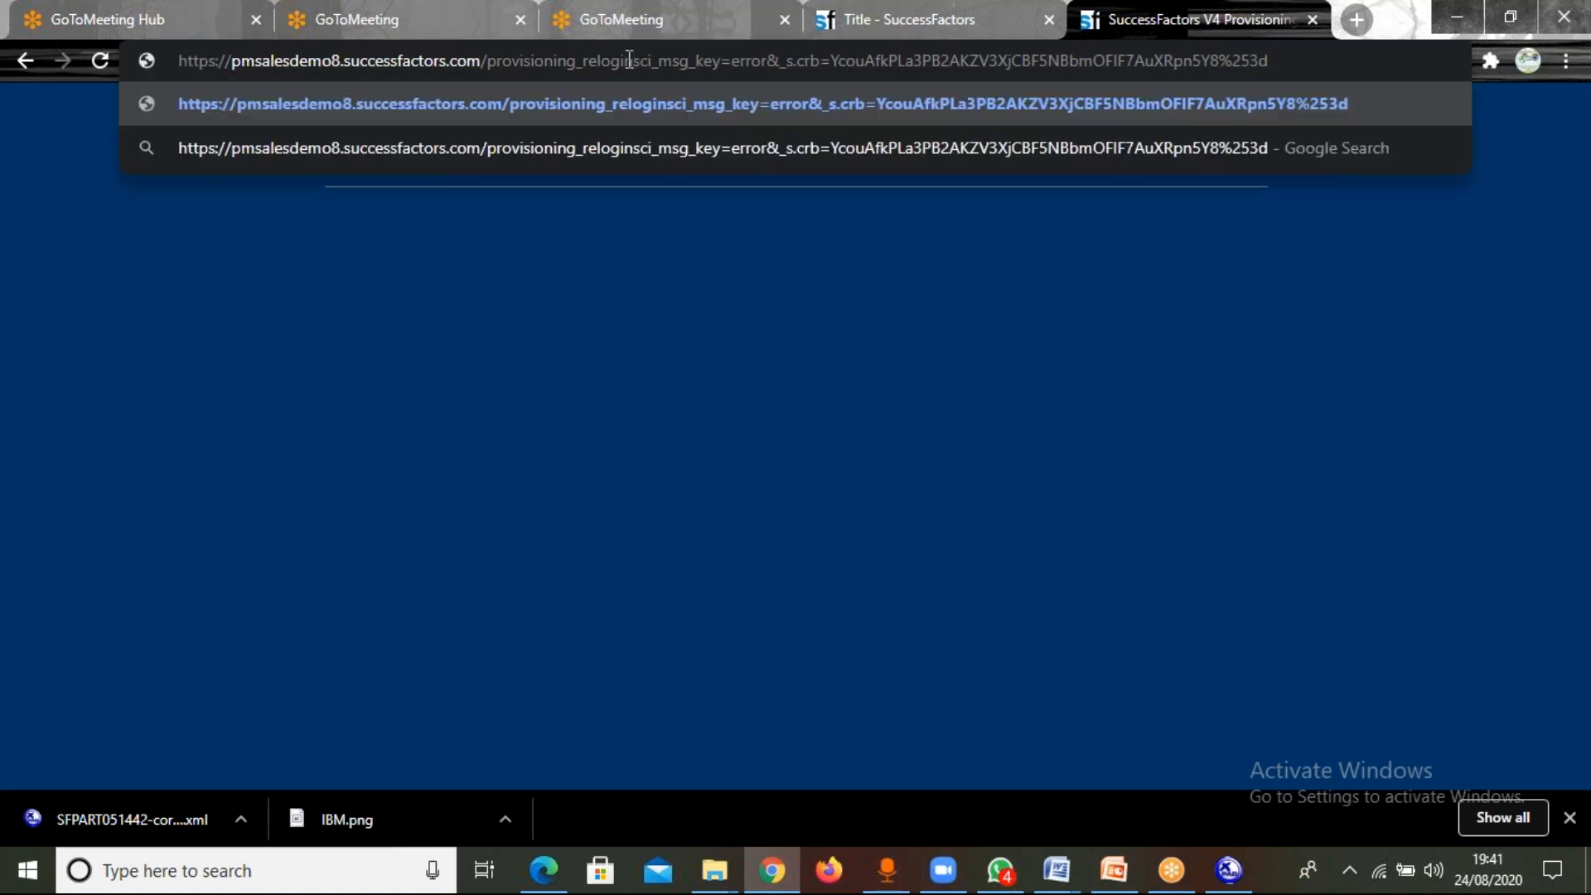
{"action": "key", "text": "Delete"}
{"action": "key", "text": "Delete"}
{"action": "key", "text": "Delete"}
{"action": "key", "text": "Delete"}
{"action": "key", "text": "Delete"}
{"action": "key", "text": "Delete"}
{"action": "key", "text": "Delete"}
{"action": "key", "text": "Delete"}
{"action": "key", "text": "Delete"}
{"action": "key", "text": "Delete"}
{"action": "key", "text": "Delete"}
{"action": "key", "text": "Delete"}
{"action": "key", "text": "Delete"}
{"action": "key", "text": "Delete"}
{"action": "key", "text": "Delete"}
{"action": "key", "text": "Delete"}
{"action": "key", "text": "Delete"}
{"action": "key", "text": "Delete"}
{"action": "key", "text": "Delete"}
{"action": "key", "text": "Delete"}
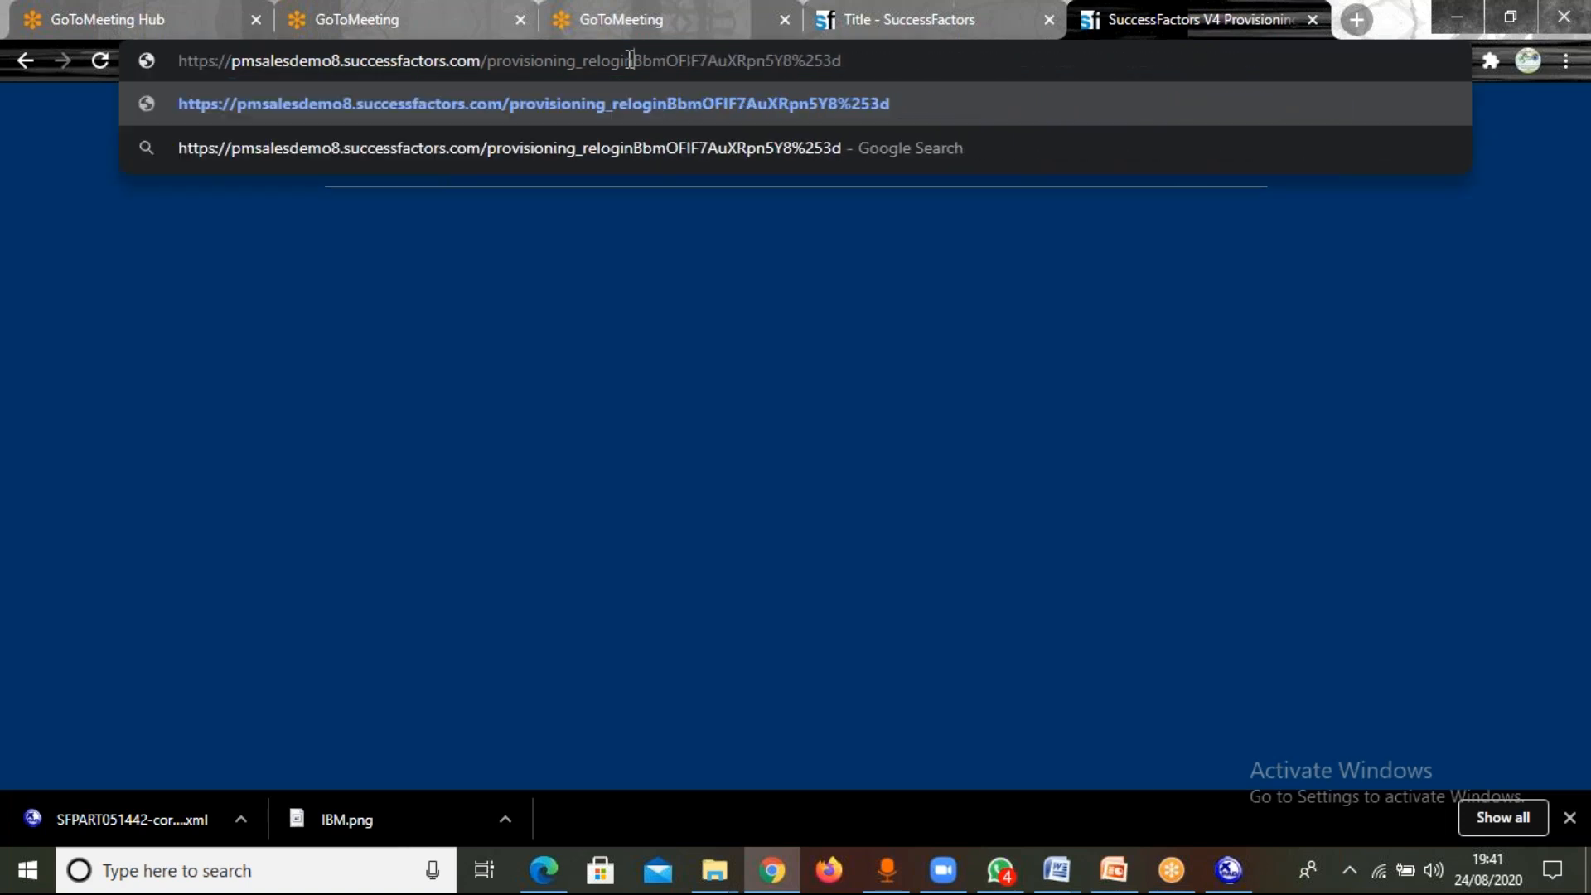
{"action": "key", "text": "Return"}
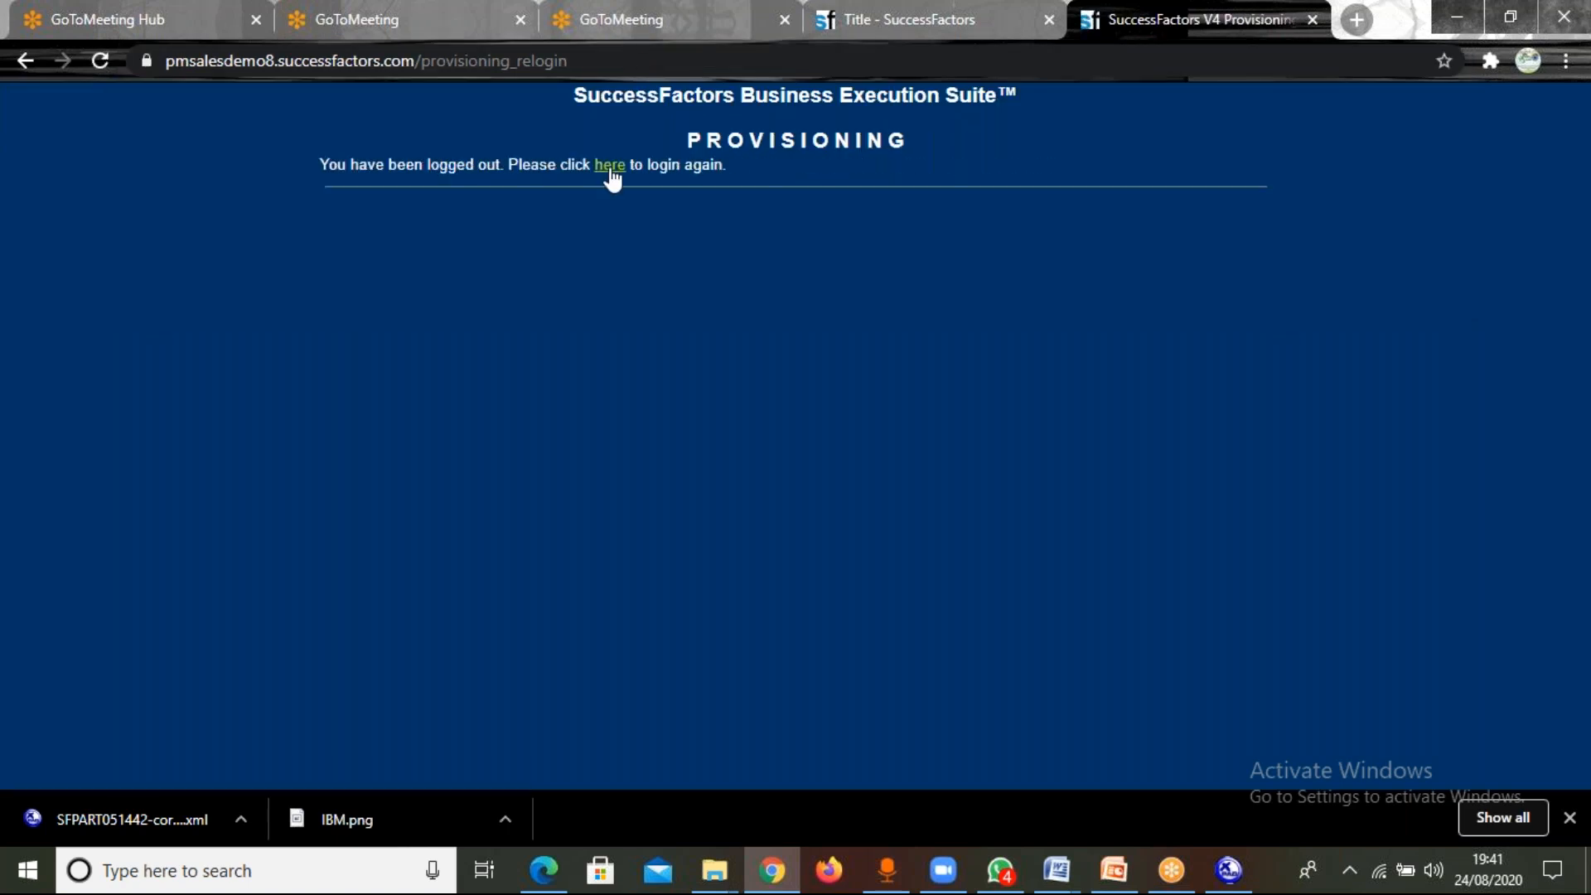
{"action": "left_click", "coordinate": [611, 168]}
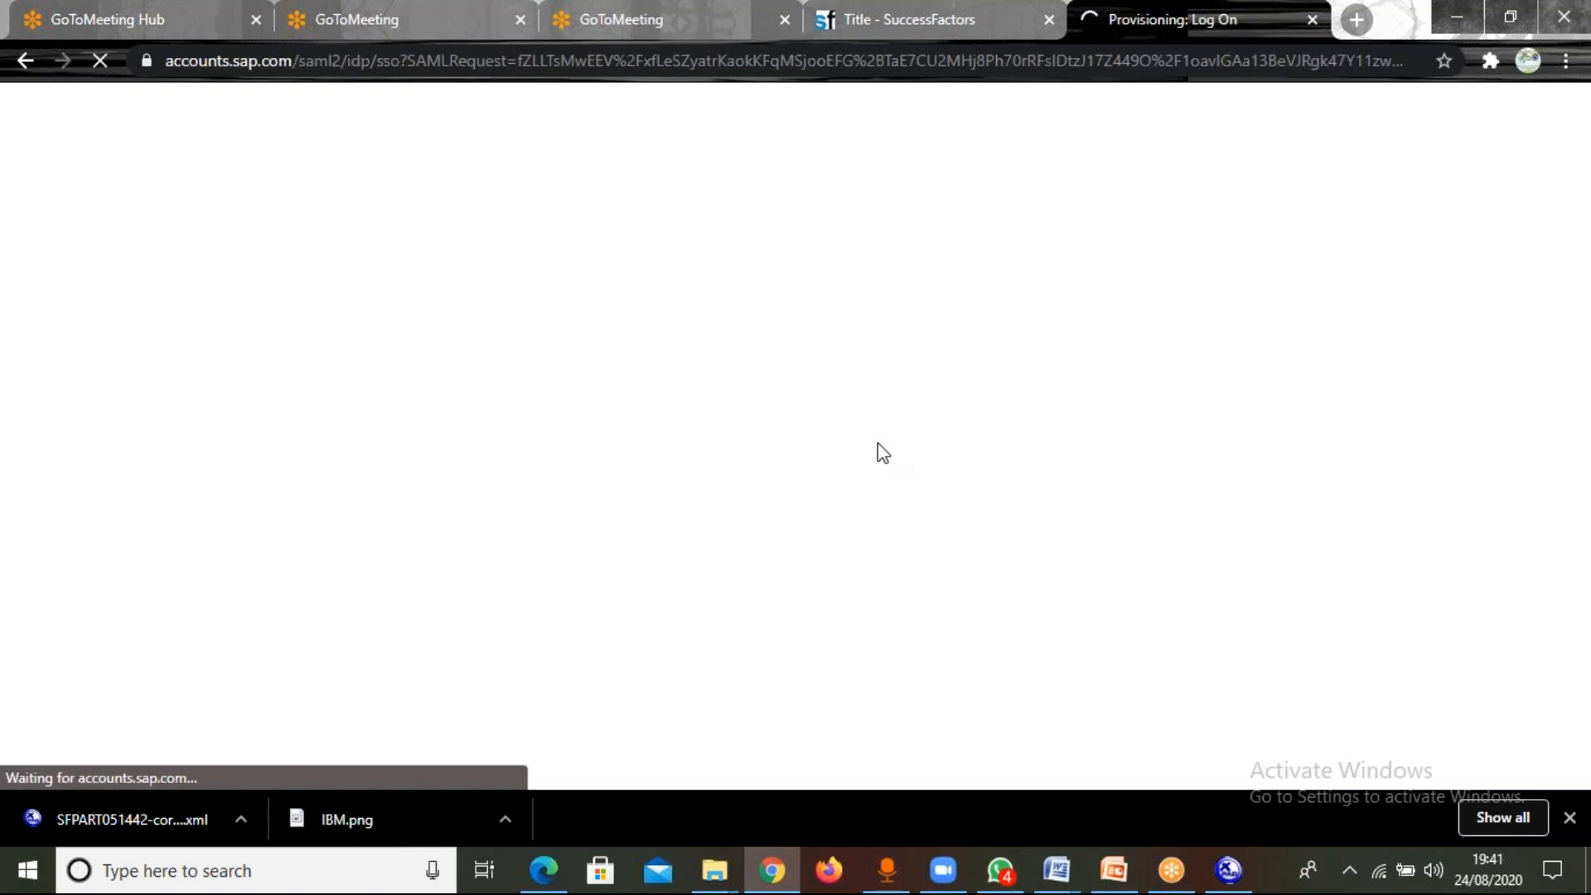
{"action": "left_click", "coordinate": [1030, 433]}
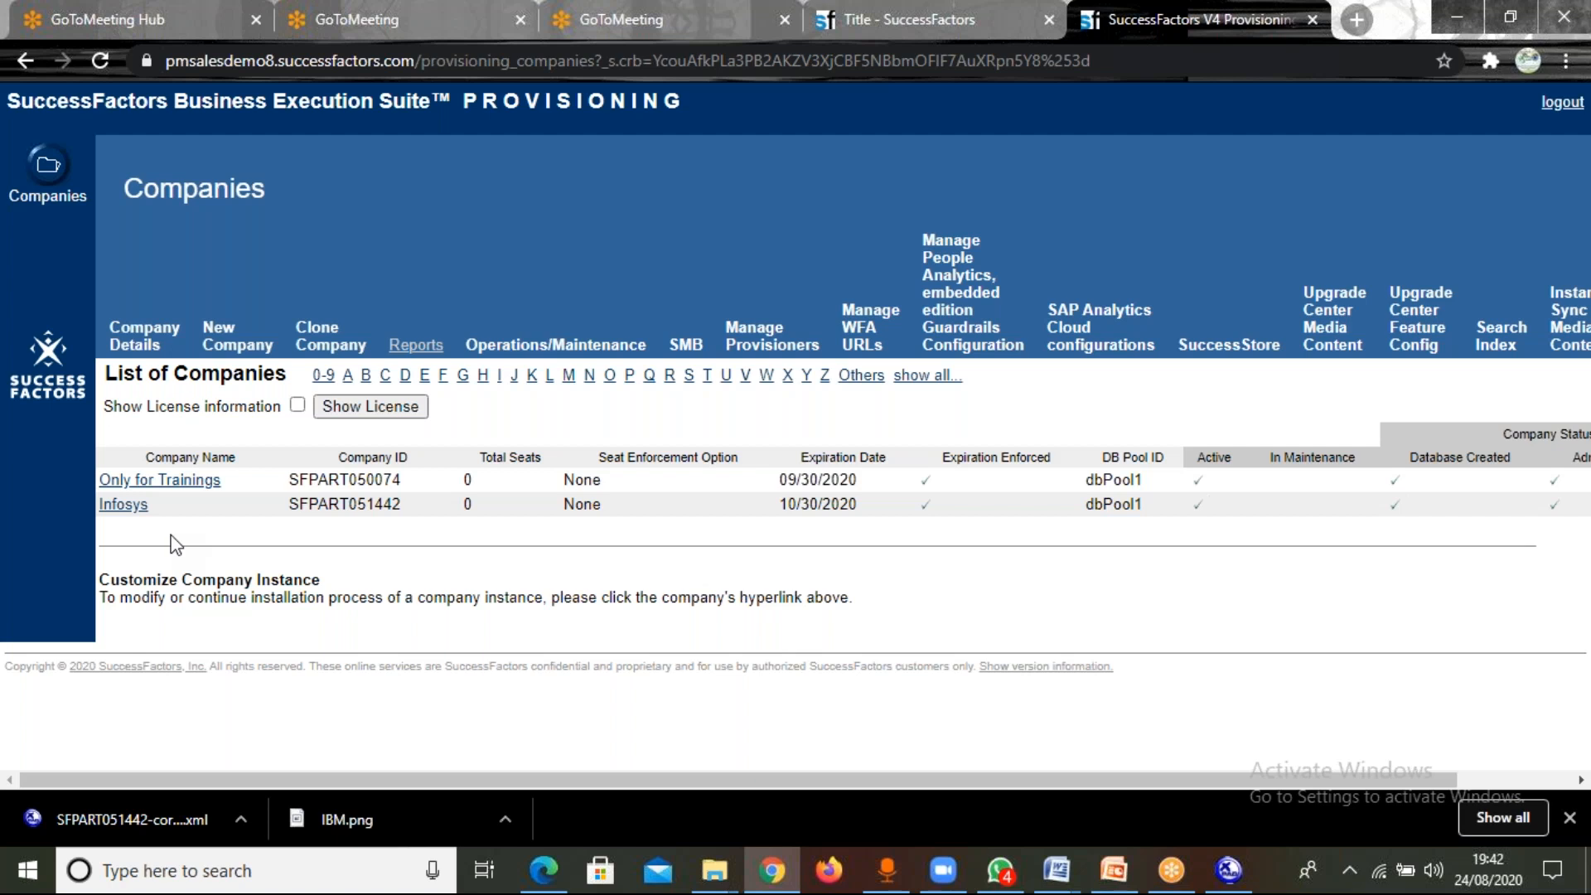
Open the Company Settings of the Infosys company and go to the section for creating an admin user.
{"action": "left_click", "coordinate": [133, 508]}
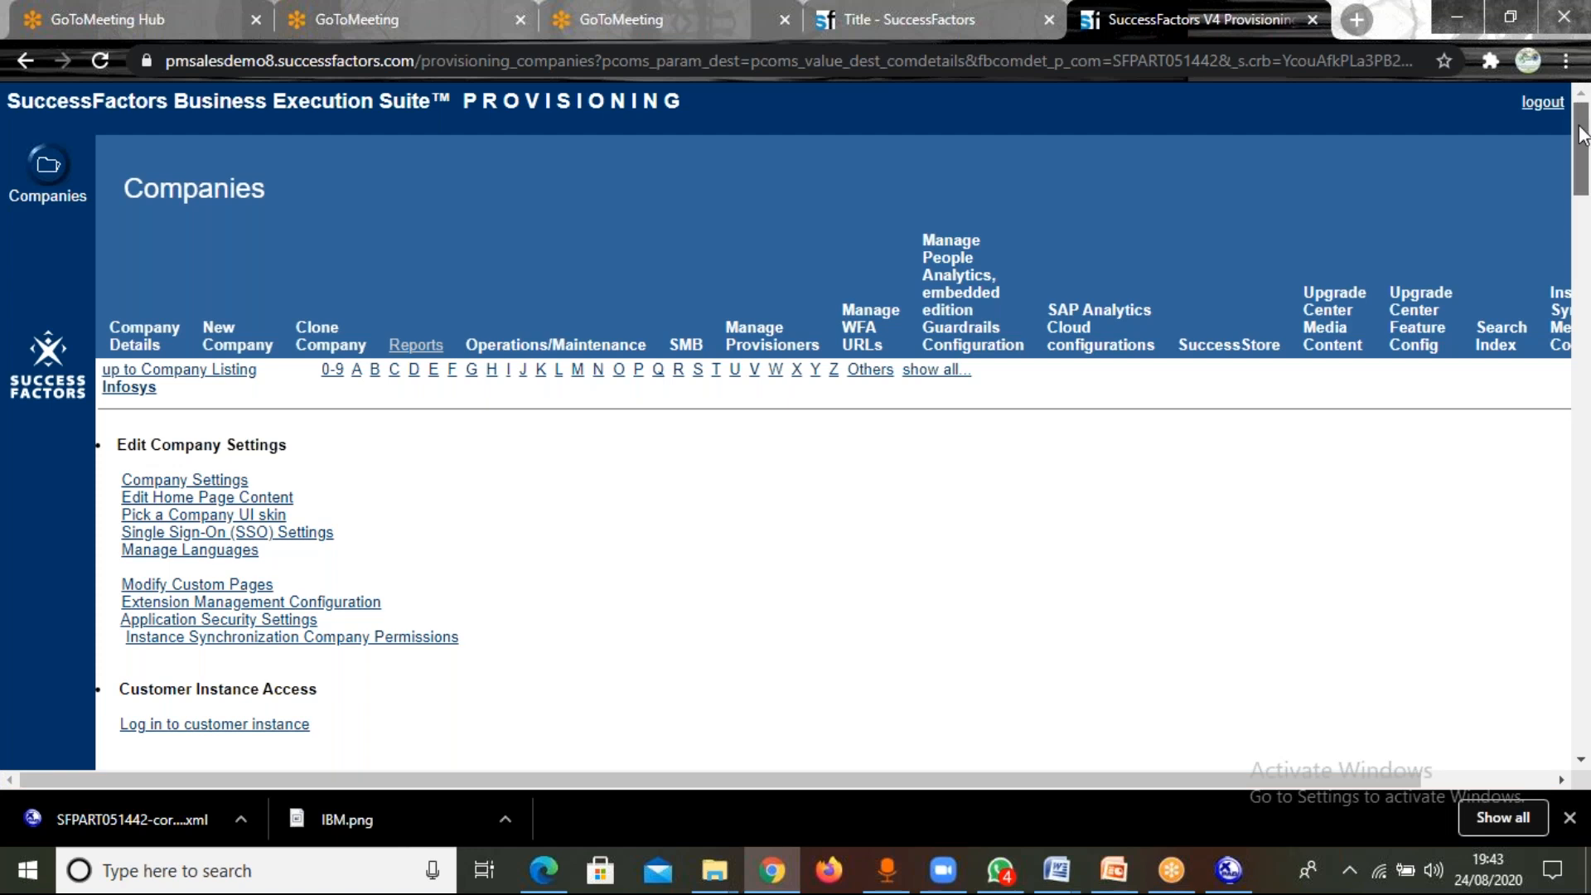
{"action": "left_click_drag", "start_coordinate": [1581, 137], "coordinate": [1582, 99]}
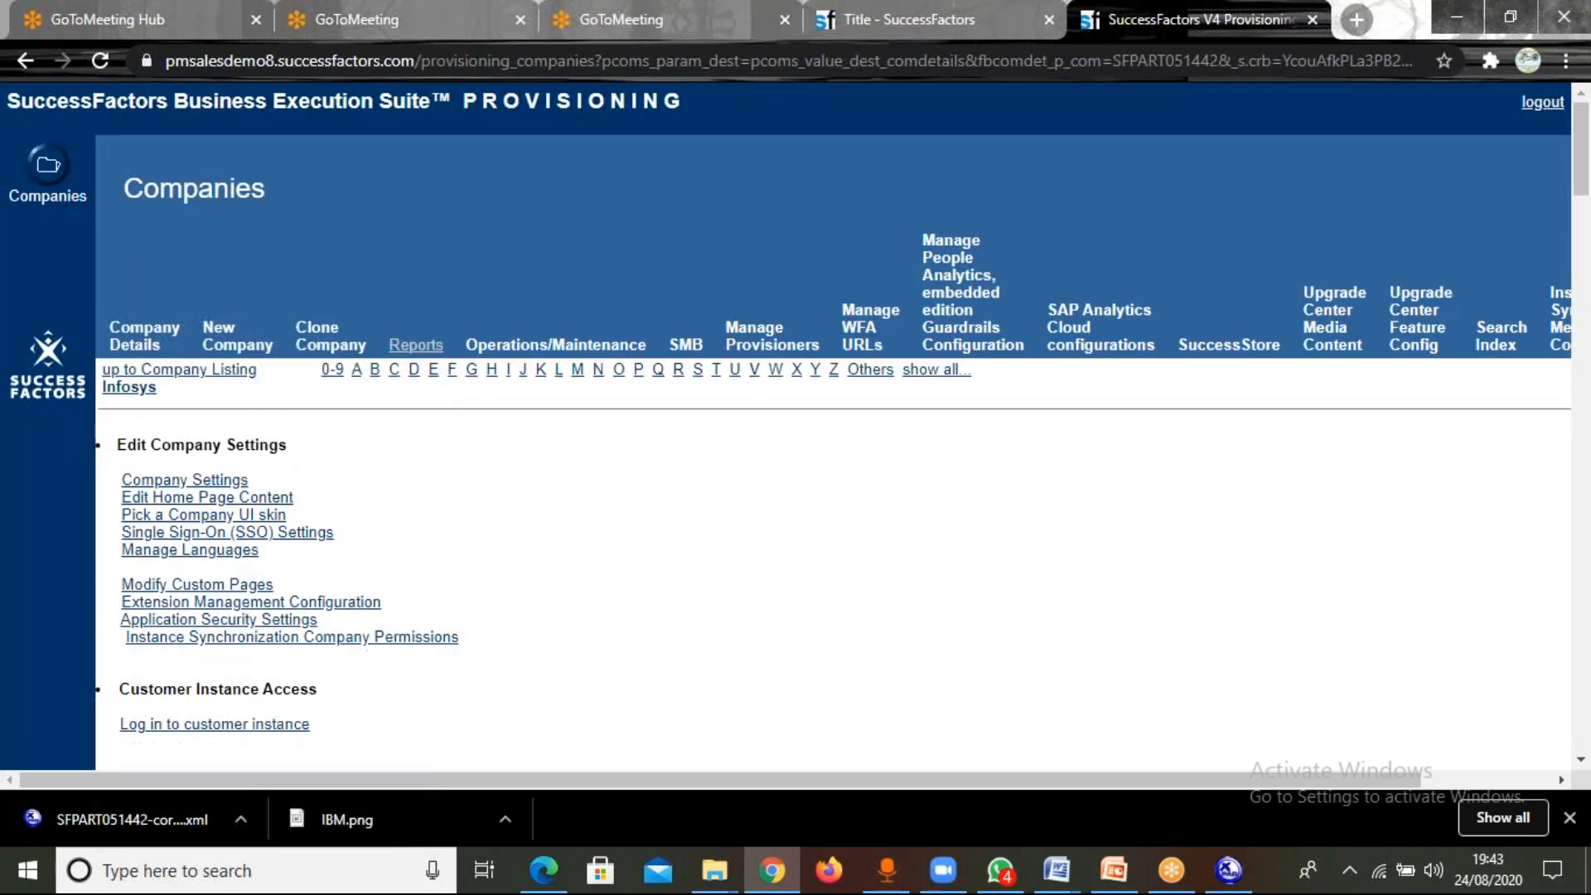
{"action": "left_click", "coordinate": [166, 481]}
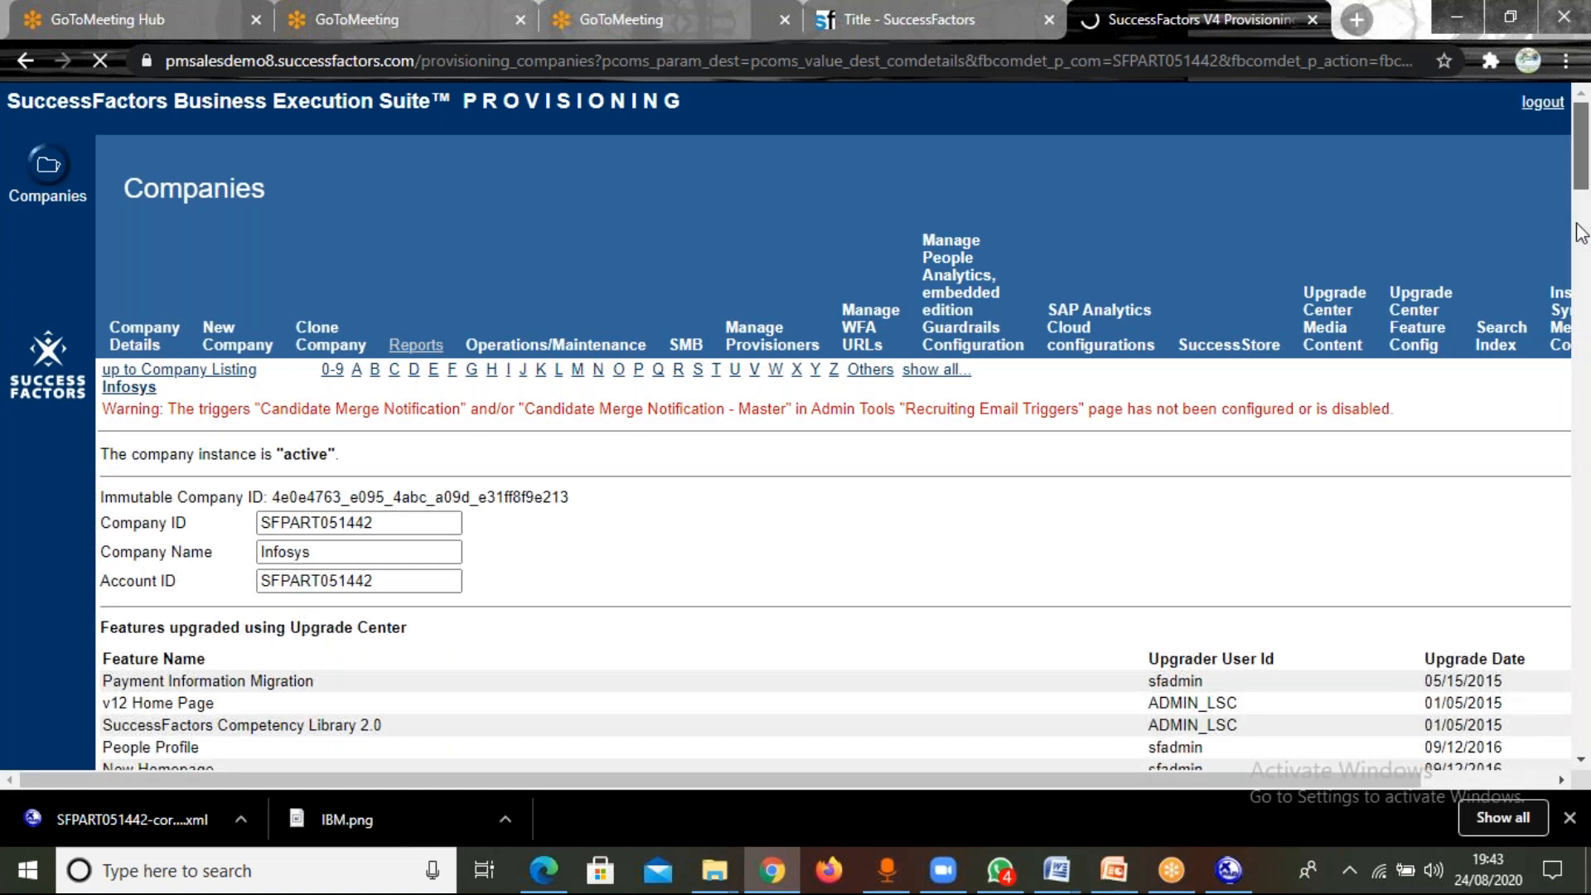
{"action": "scroll", "coordinate": [1581, 232], "scroll_direction": "down", "scroll_amount": 3}
{"action": "scroll", "coordinate": [1581, 236], "scroll_direction": "down", "scroll_amount": 15}
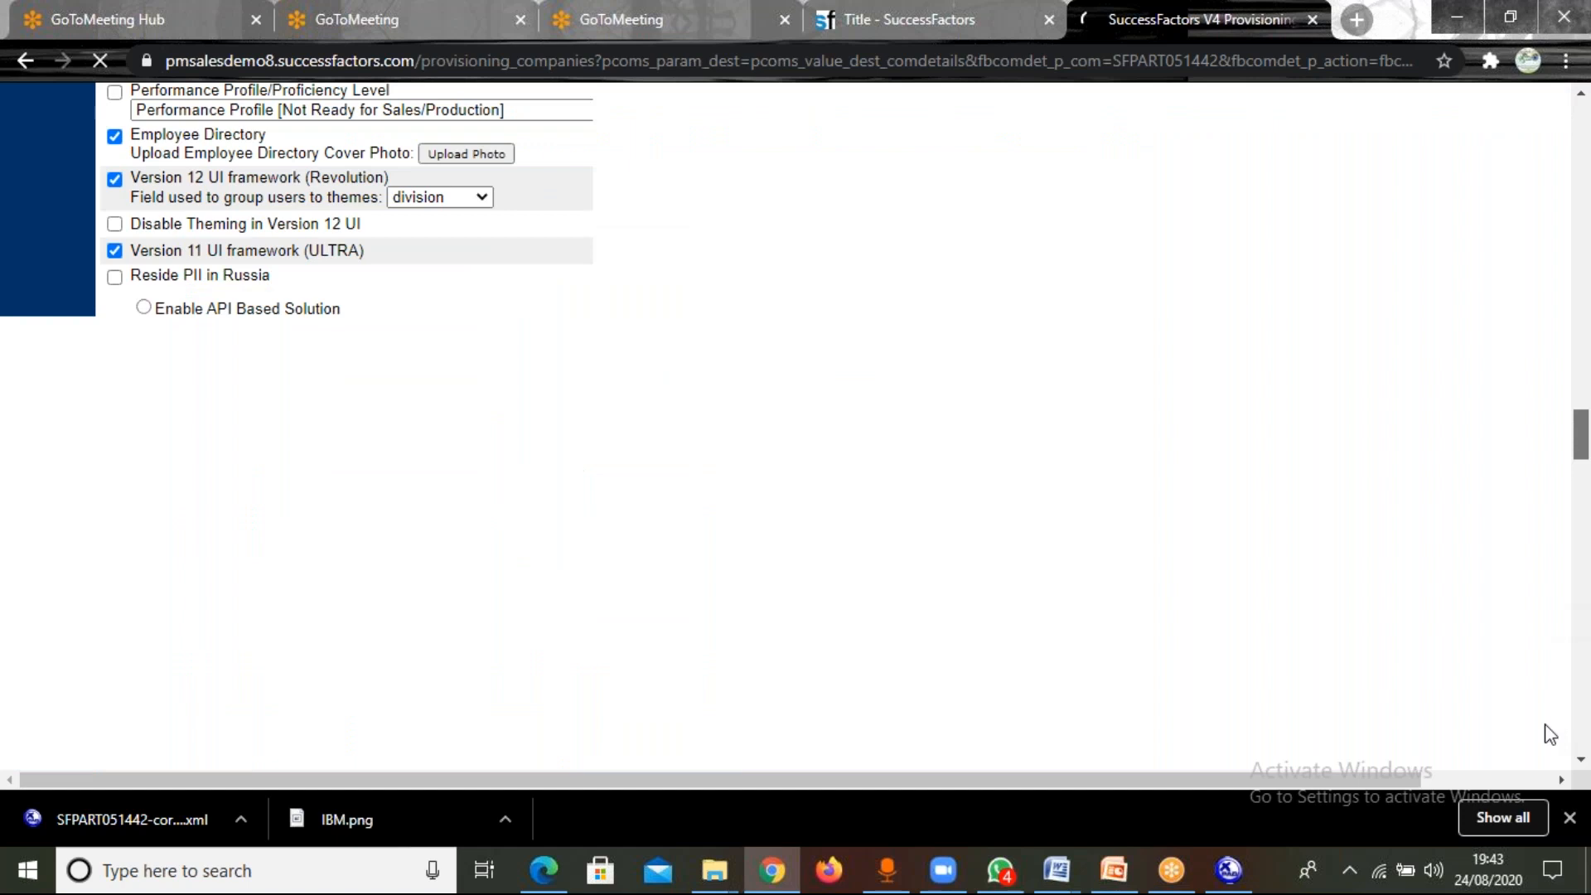
{"action": "left_click_drag", "start_coordinate": [1545, 725], "coordinate": [1542, 838]}
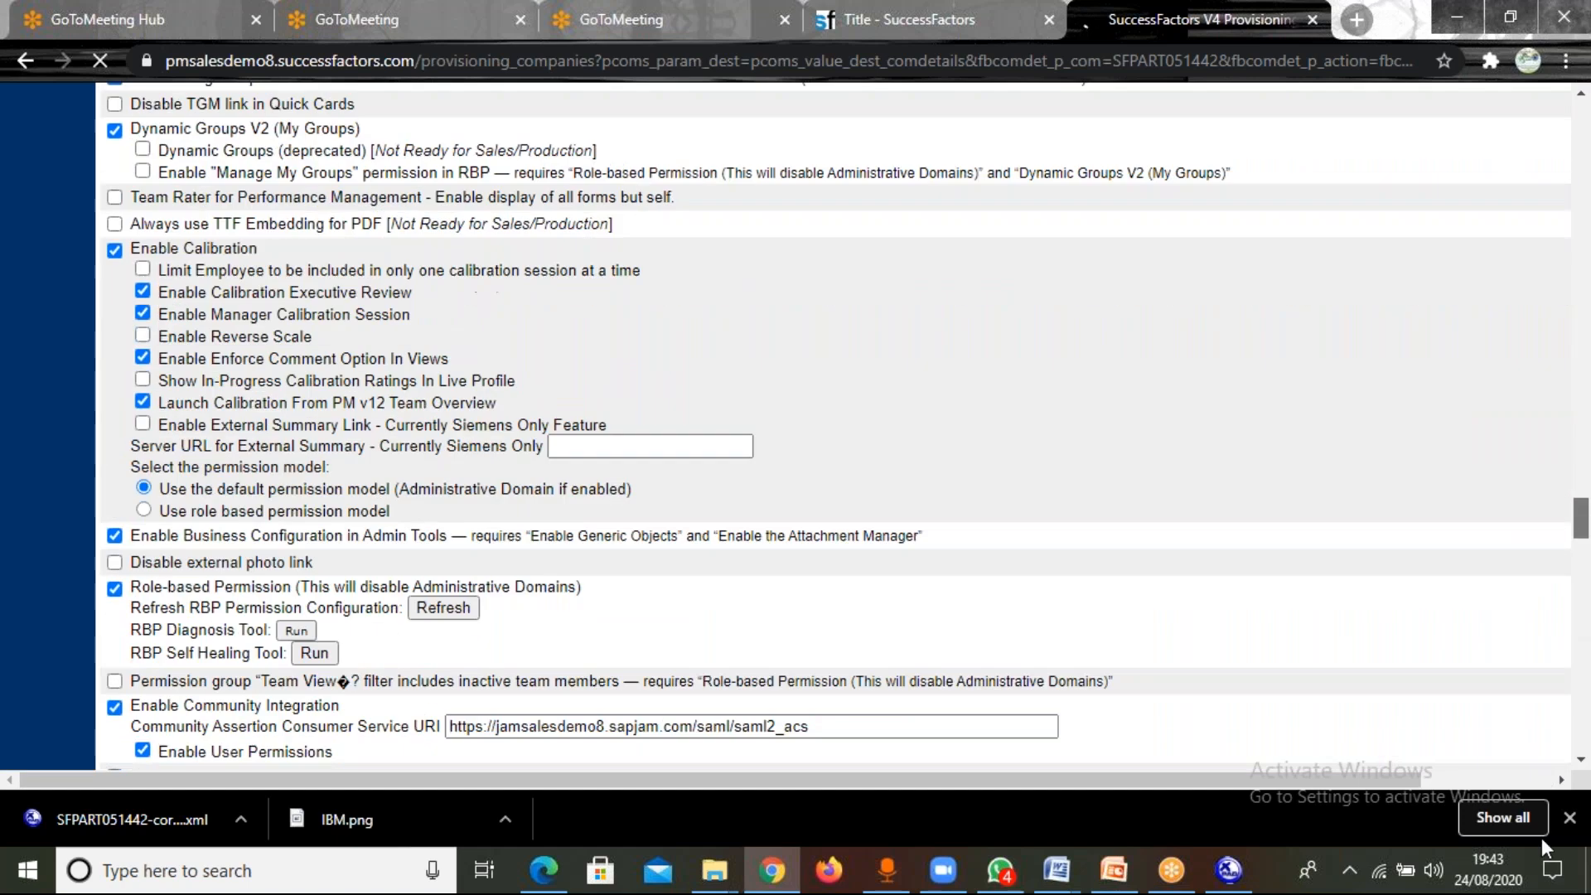
{"action": "scroll", "coordinate": [1300, 654], "scroll_direction": "down", "scroll_amount": 10}
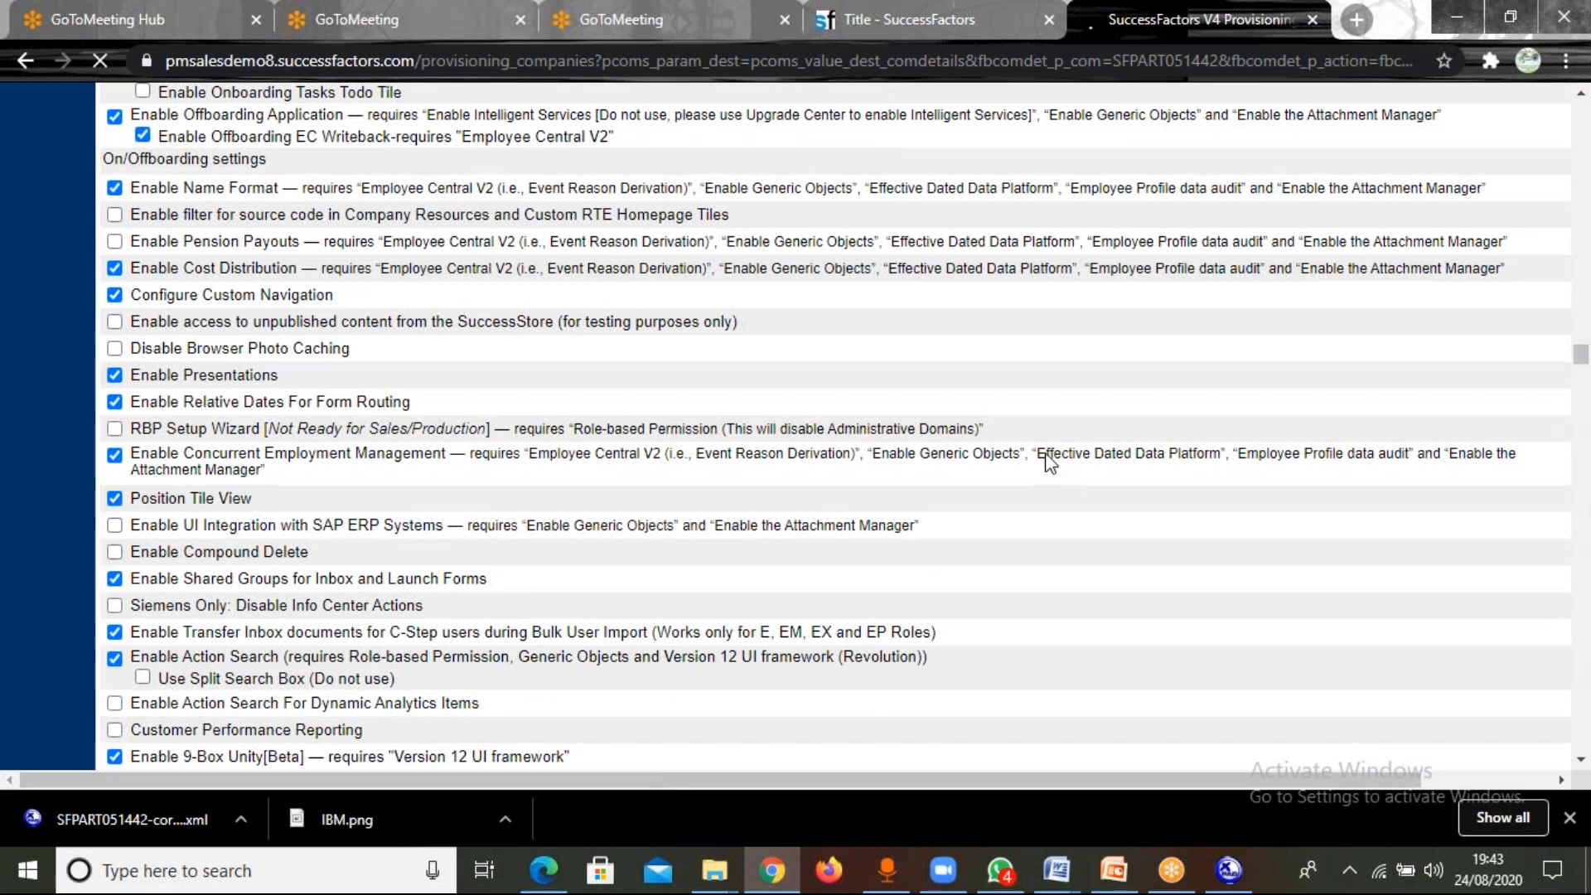
{"action": "double_click", "coordinate": [1064, 454]}
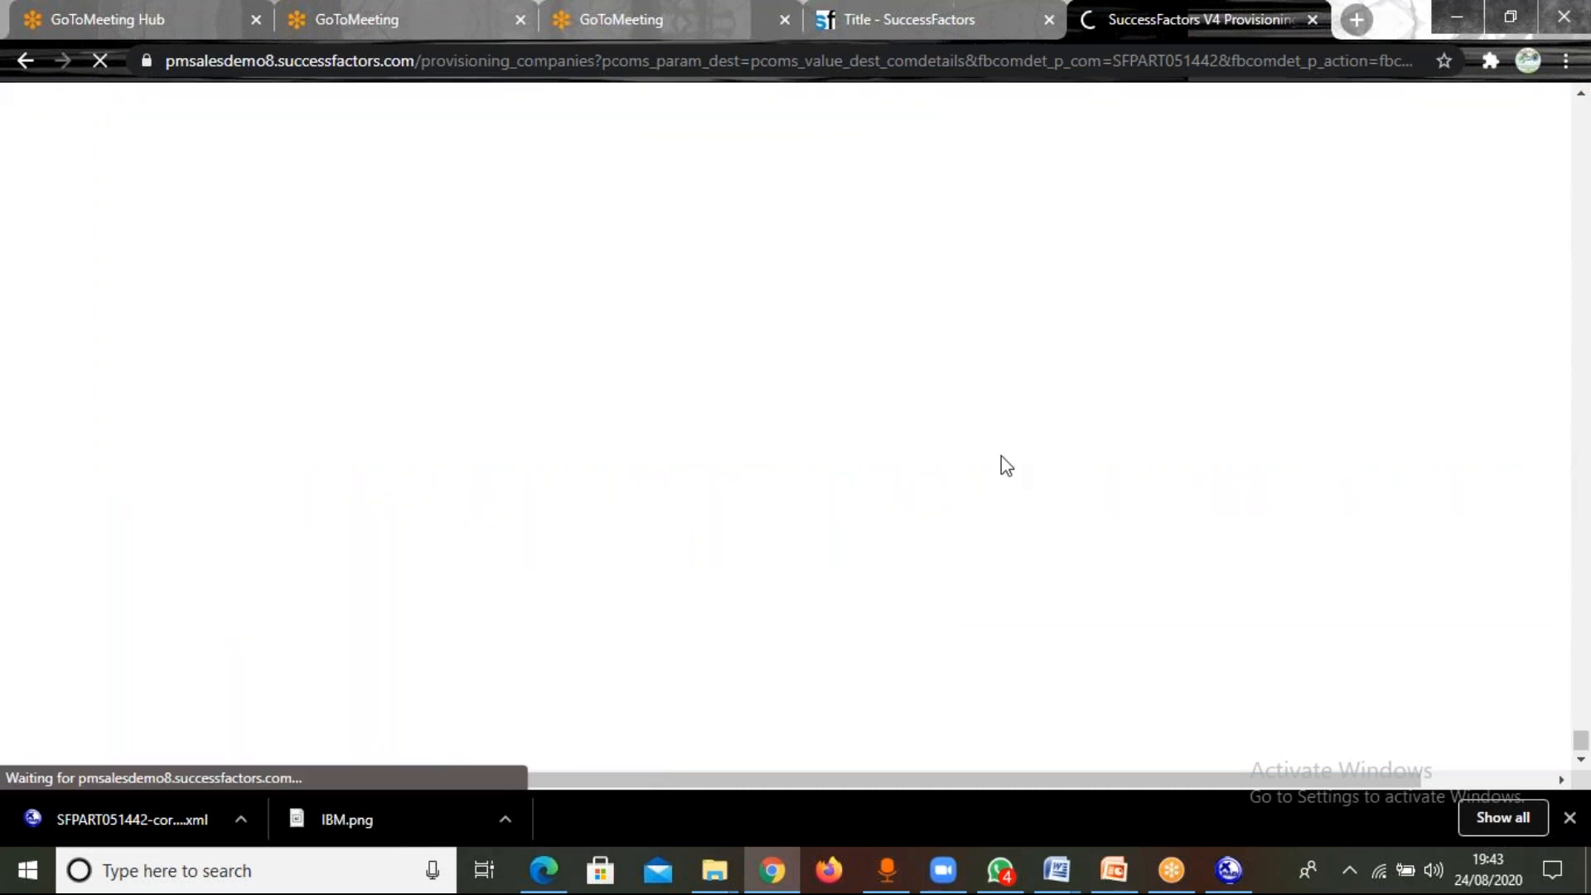
{"action": "scroll", "coordinate": [923, 578], "scroll_direction": "up", "scroll_amount": 4}
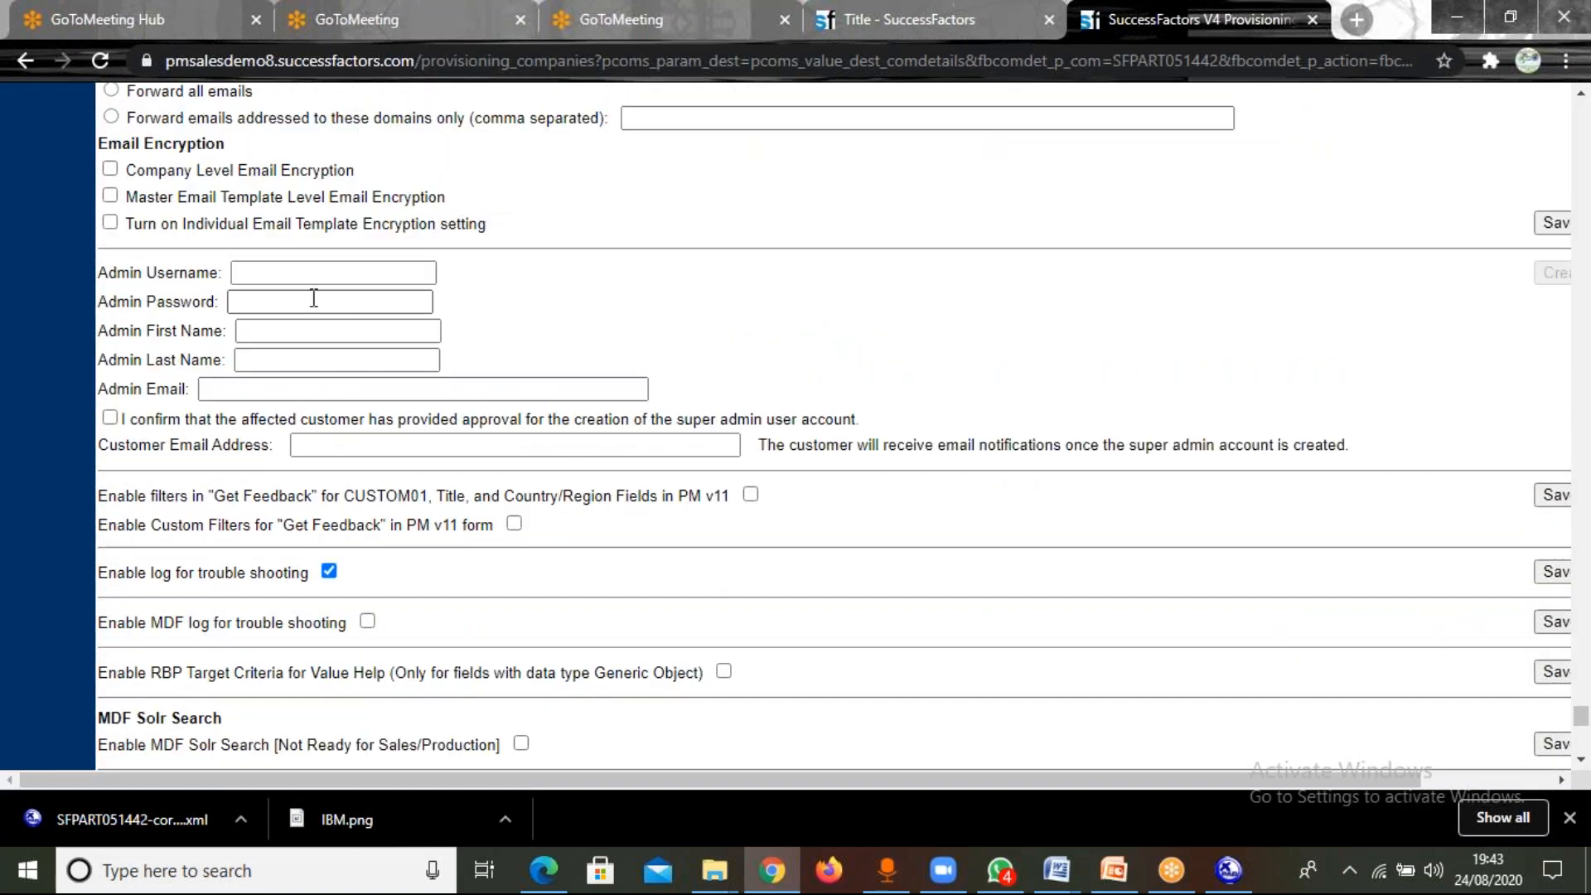
Fill in the new admin's username, password, first name and last name.
{"action": "left_click", "coordinate": [305, 274]}
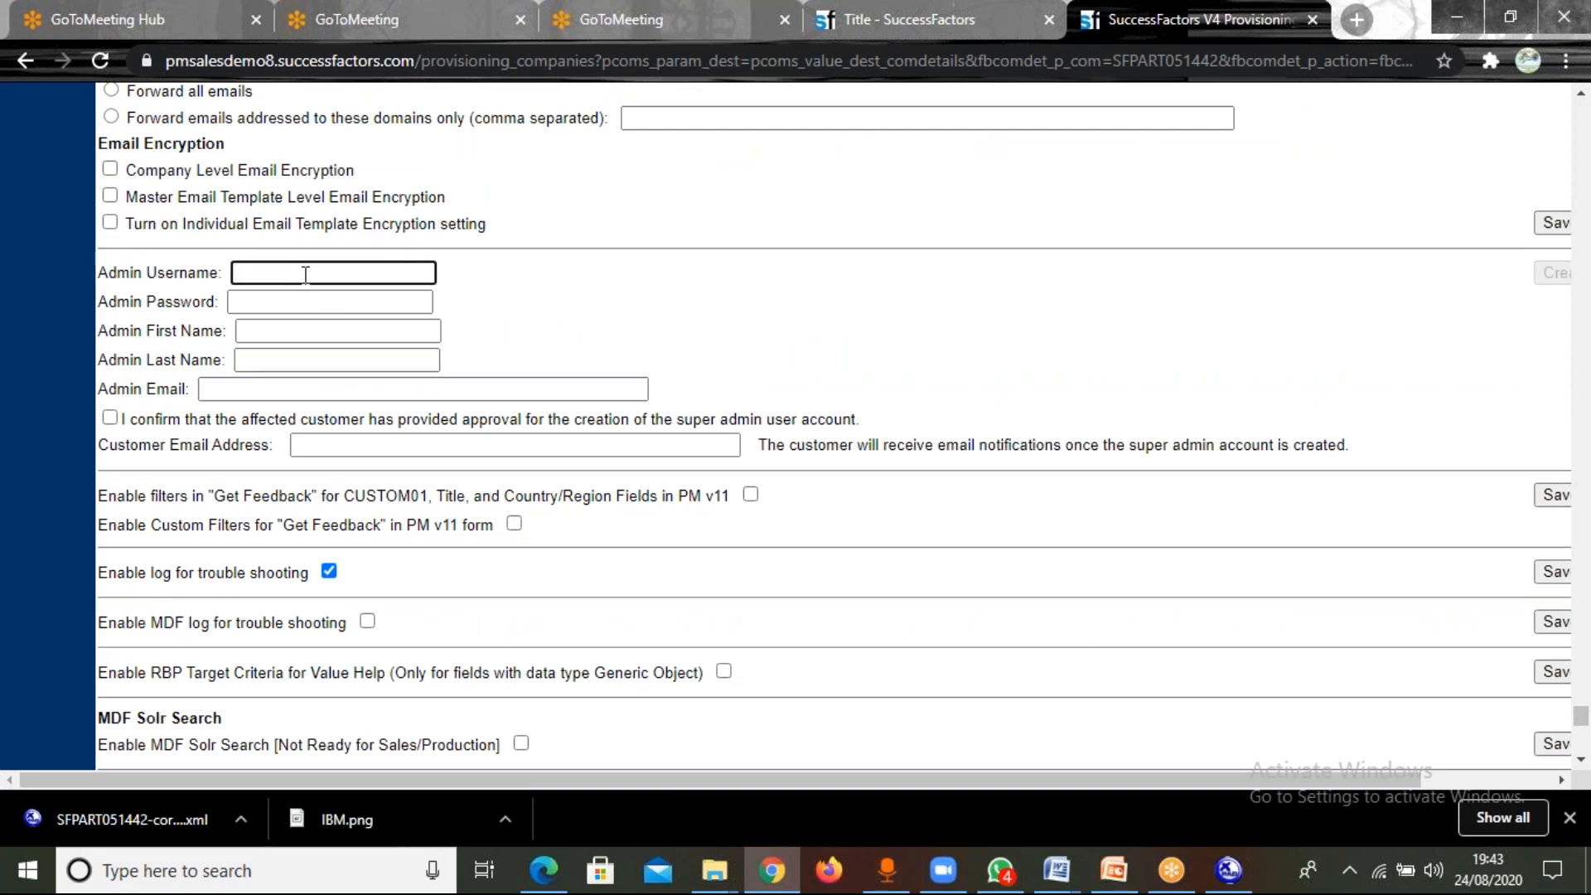
{"action": "type", "text": "Gaurav"}
{"action": "key", "text": "Tab"}
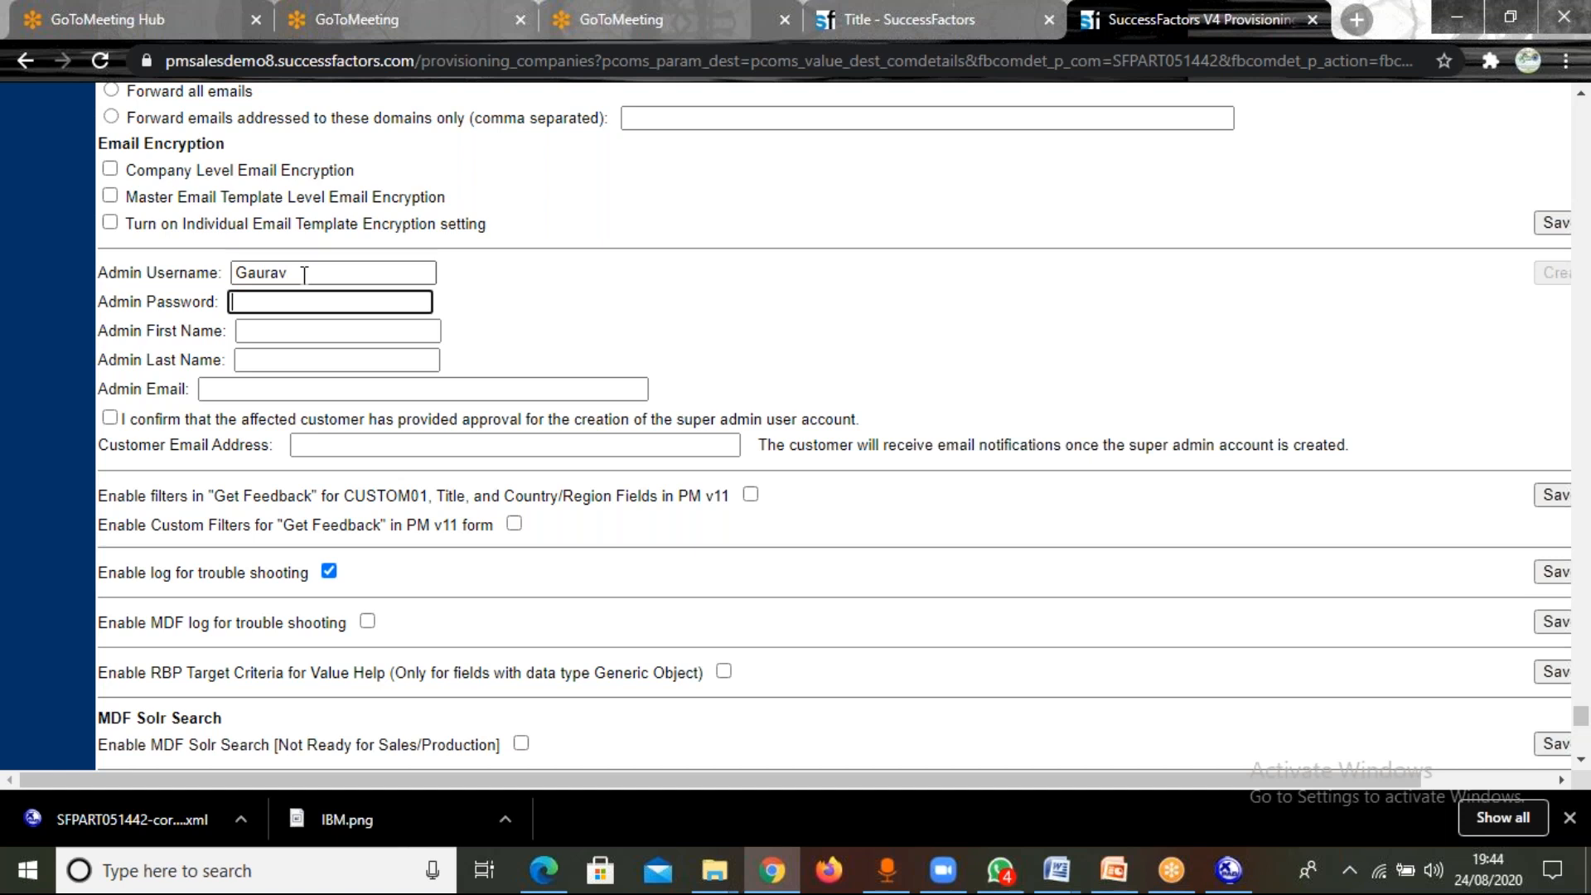
{"action": "type", "text": "welcome"}
{"action": "left_click", "coordinate": [278, 336]}
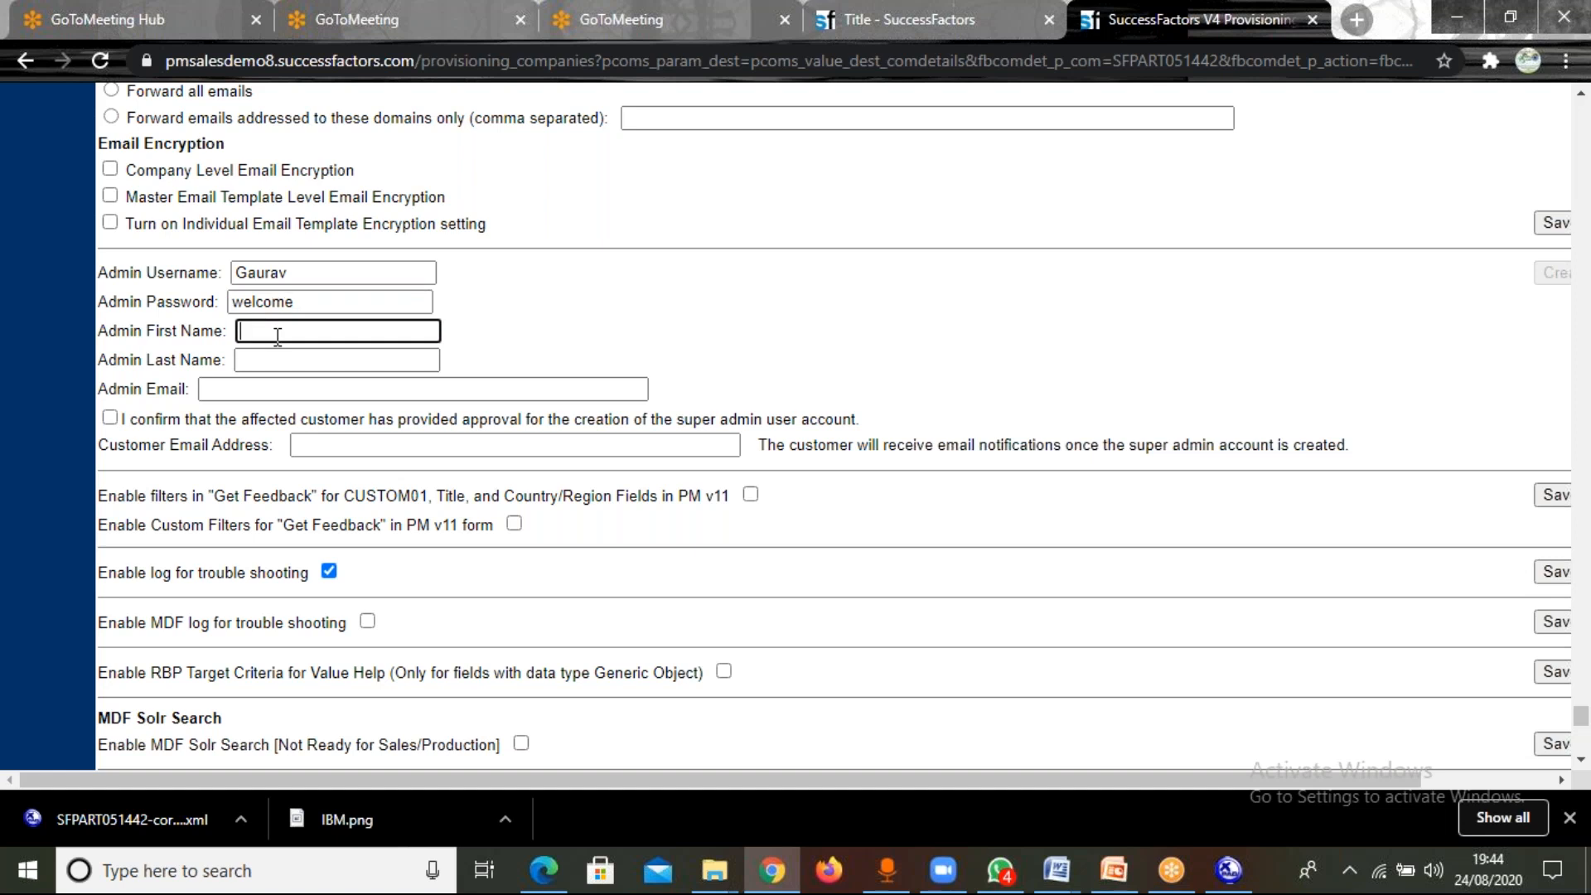
{"action": "left_click", "coordinate": [293, 359]}
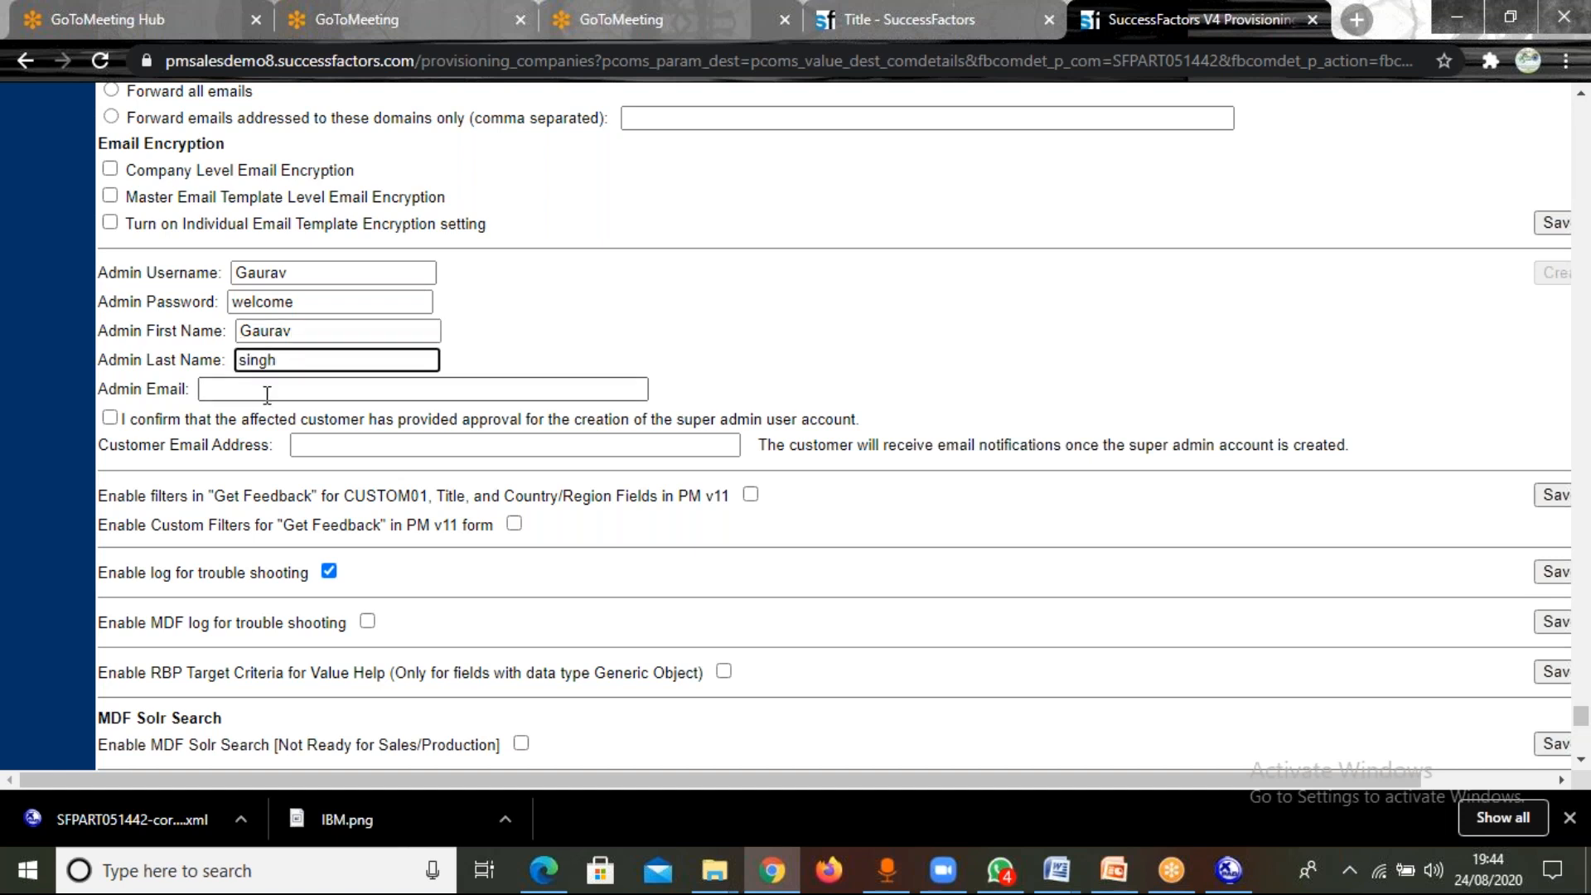
Enter the admin email, confirm the customer's approval for the super admin account, and fill in the customer email address.
{"action": "left_click", "coordinate": [266, 394]}
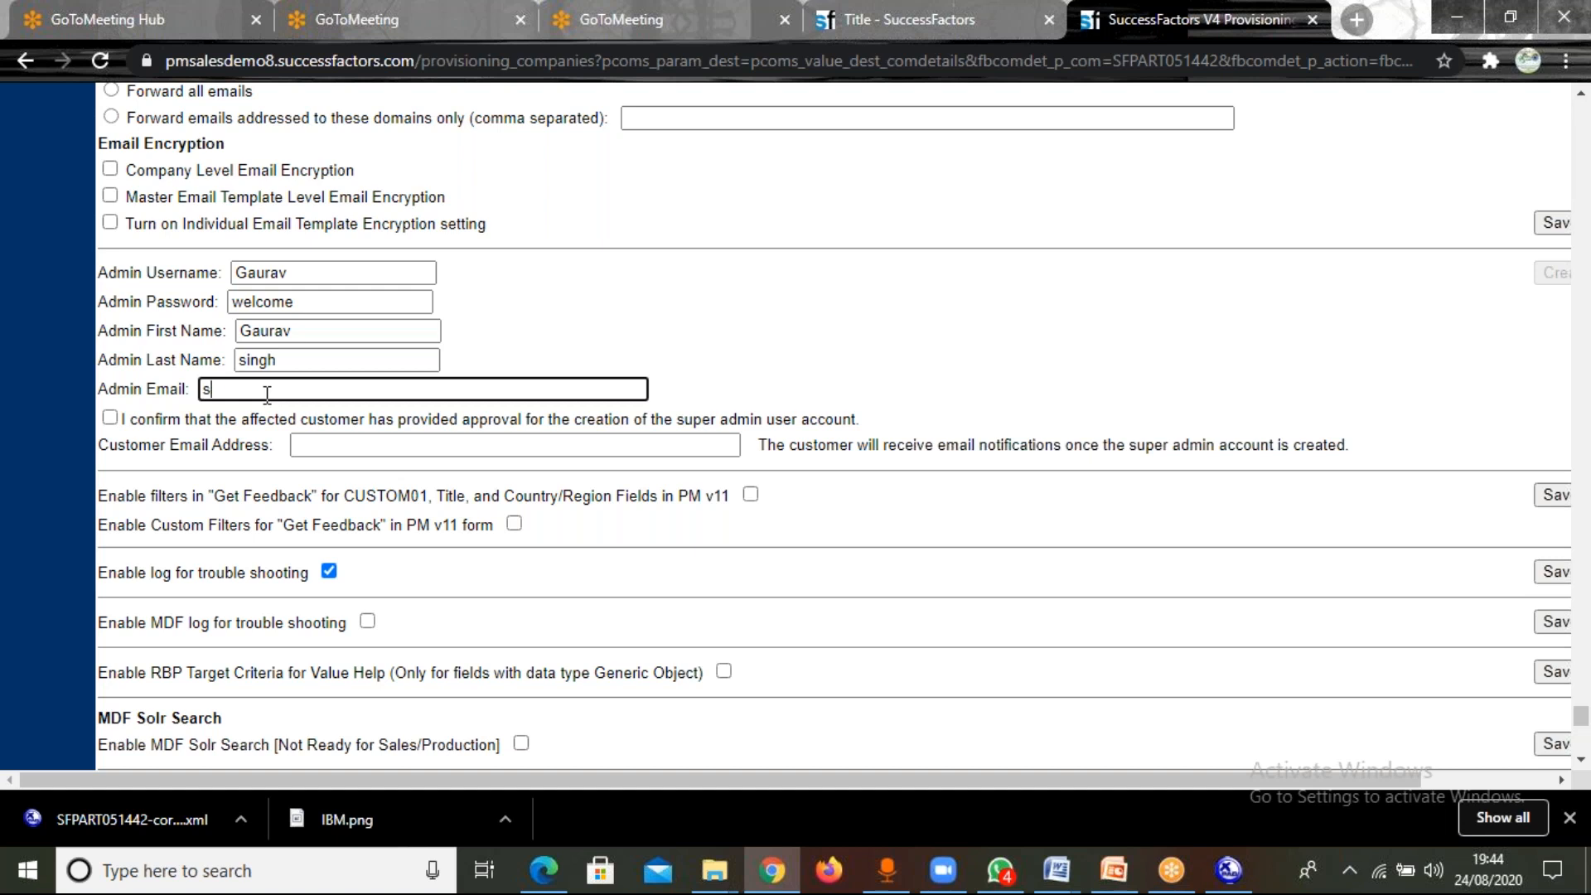
{"action": "left_click", "coordinate": [110, 417]}
{"action": "left_click", "coordinate": [324, 444]}
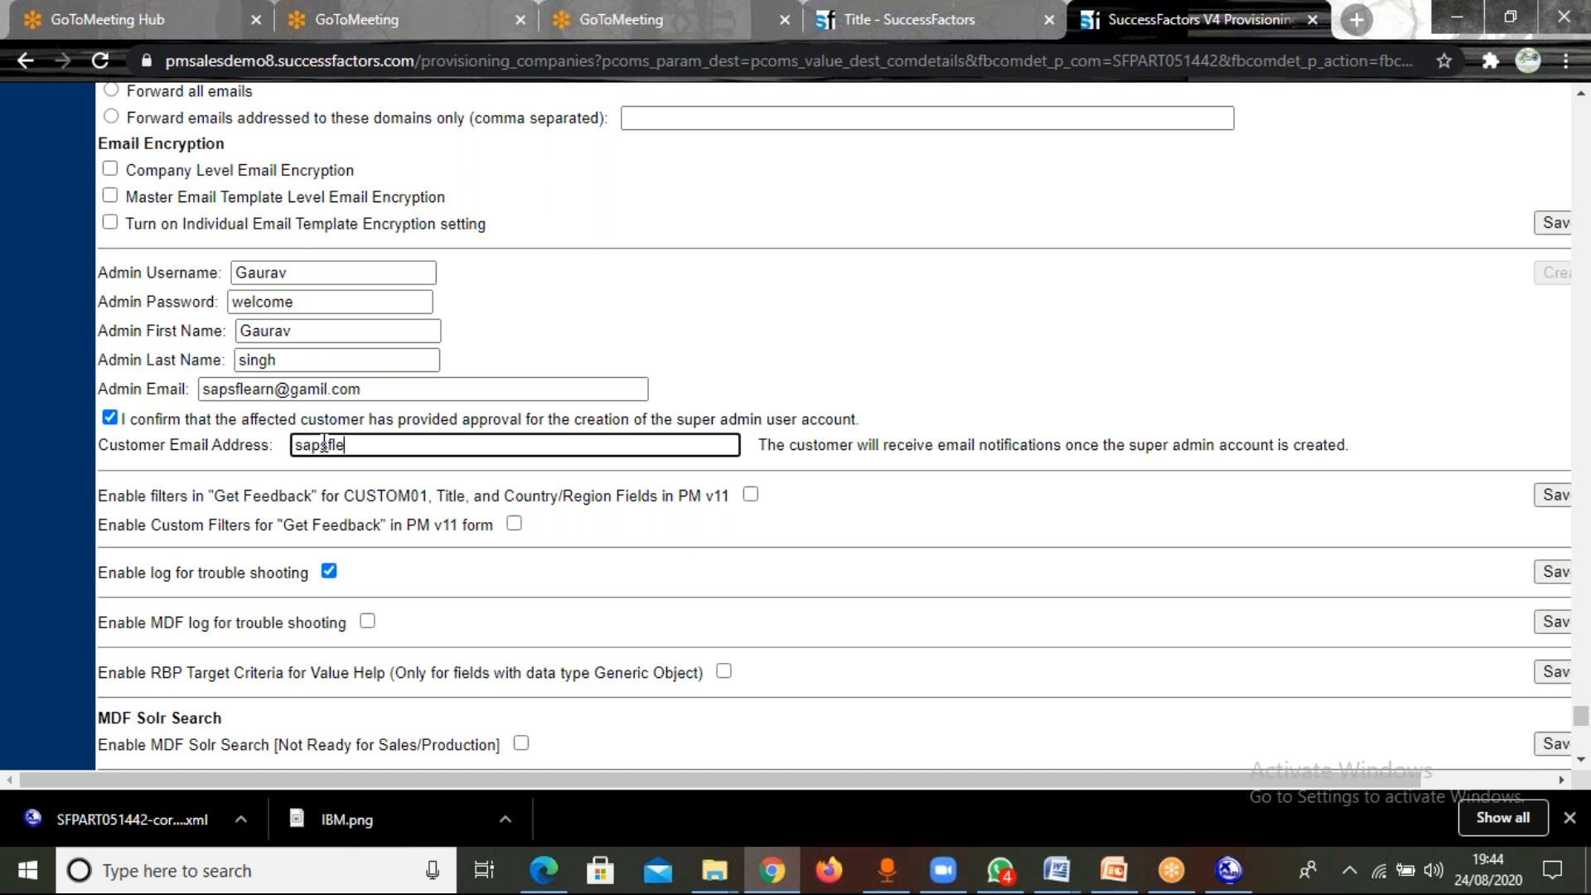
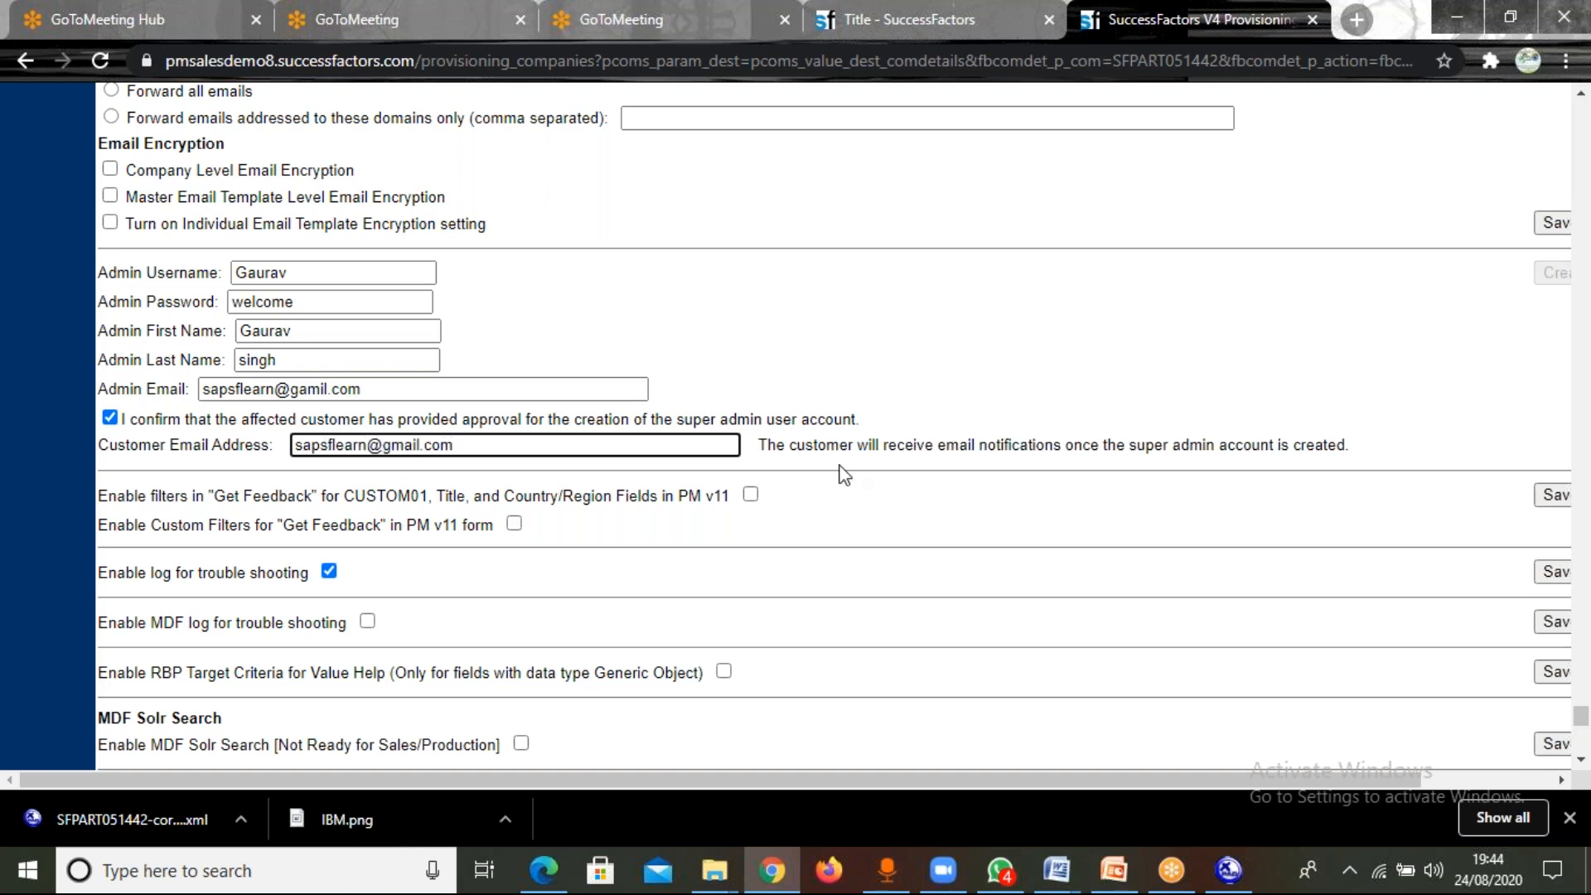
{"action": "left_click", "coordinate": [1272, 617]}
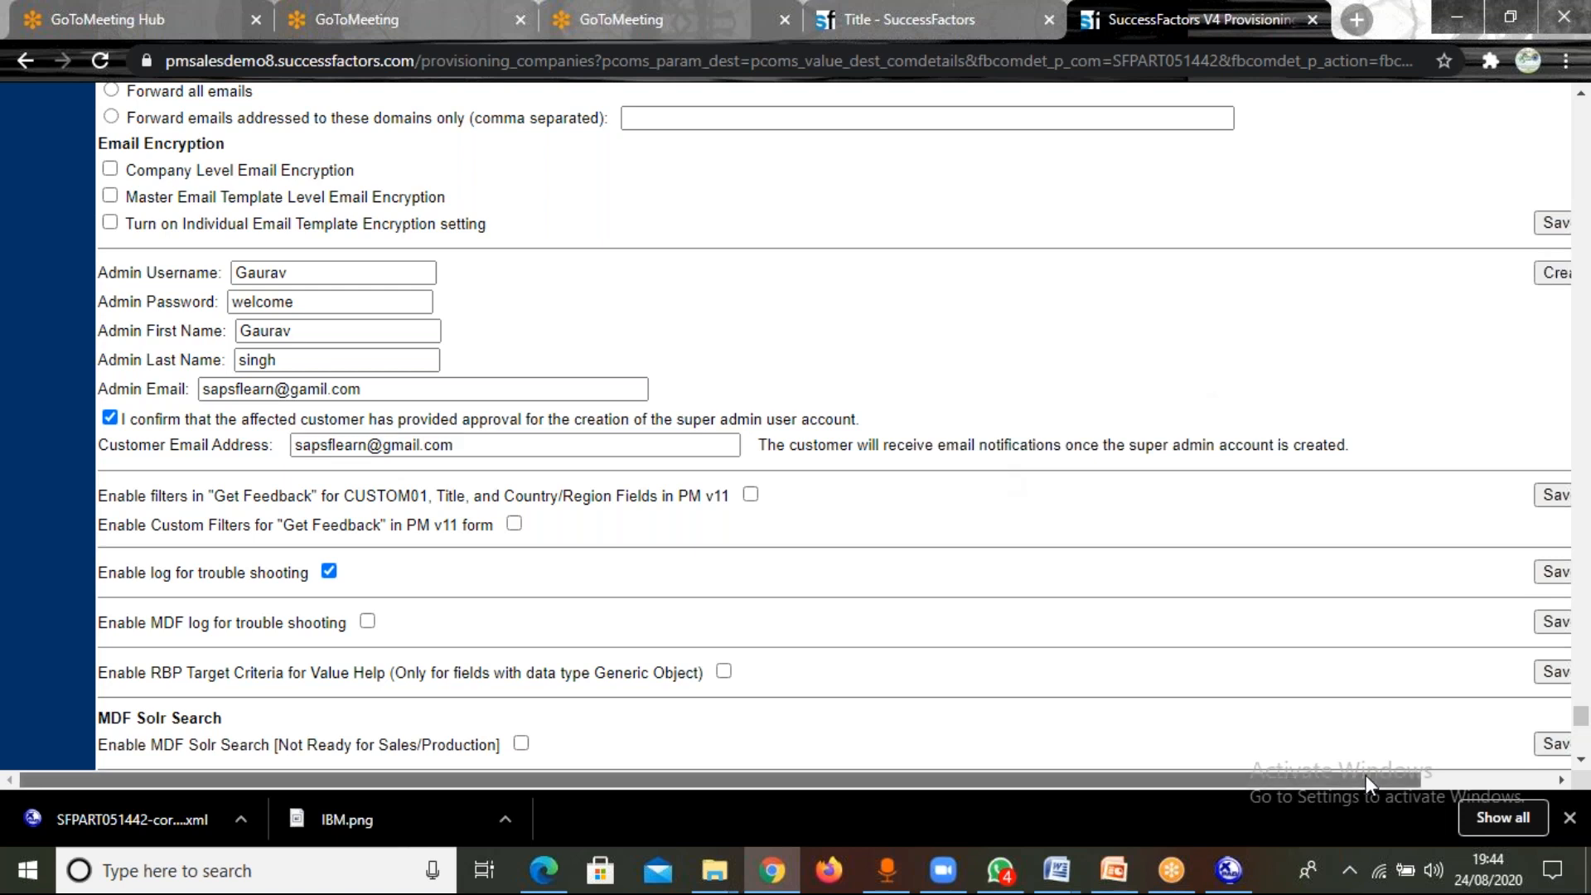
Create the admin user and confirm the provisioning change with the instance's company ID.
{"action": "left_click_drag", "start_coordinate": [1366, 774], "coordinate": [1450, 773]}
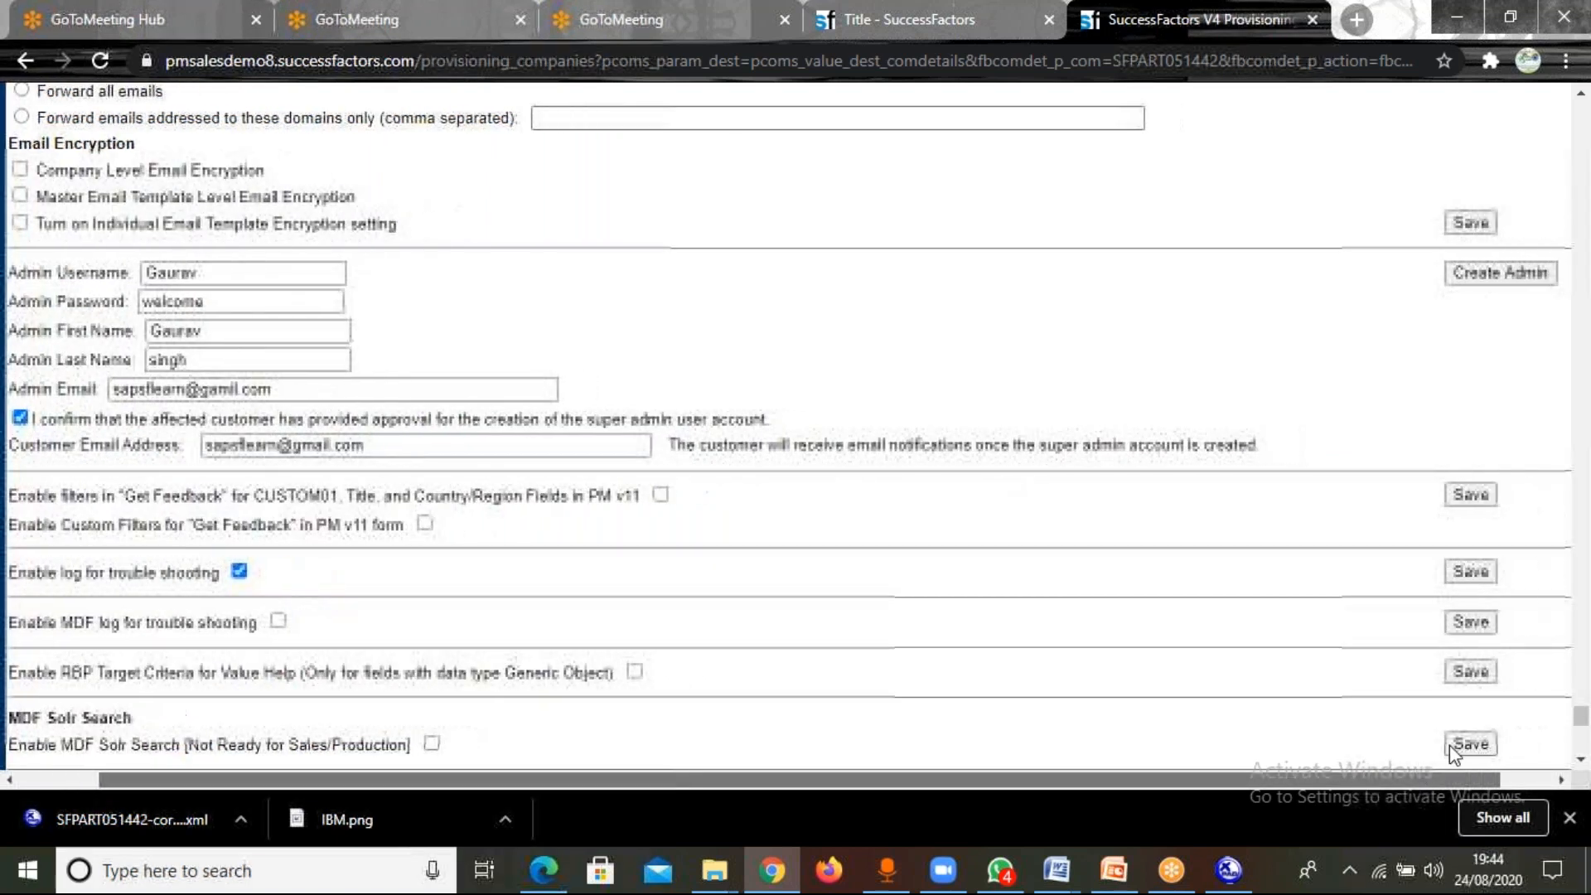
{"action": "left_click", "coordinate": [1473, 280]}
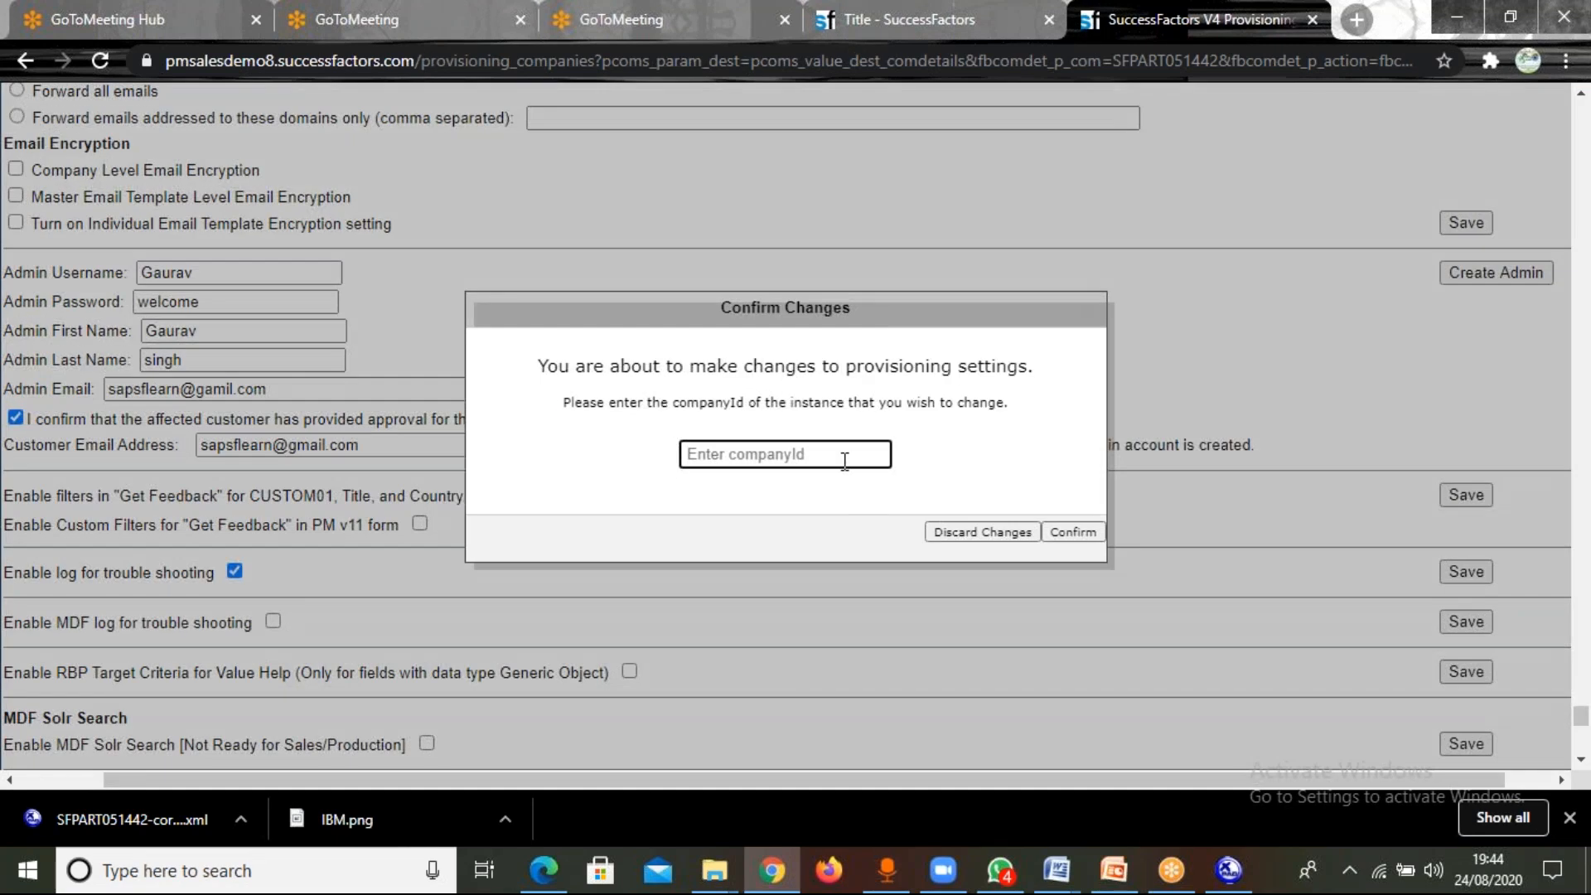
{"action": "type", "text": "required=\"true\""}
{"action": "key", "text": "BackSpace"}
{"action": "key", "text": "BackSpace"}
{"action": "key", "text": "BackSpace"}
{"action": "key", "text": "BackSpace"}
{"action": "key", "text": "BackSpace"}
{"action": "key", "text": "BackSpace"}
{"action": "key", "text": "BackSpace"}
{"action": "key", "text": "BackSpace"}
{"action": "key", "text": "BackSpace"}
{"action": "key", "text": "BackSpace"}
{"action": "key", "text": "BackSpace"}
{"action": "key", "text": "BackSpace"}
{"action": "key", "text": "BackSpace"}
{"action": "key", "text": "BackSpace"}
{"action": "key", "text": "BackSpace"}
{"action": "type", "text": "SFPART"}
{"action": "type", "text": "051442"}
{"action": "left_click", "coordinate": [1073, 533]}
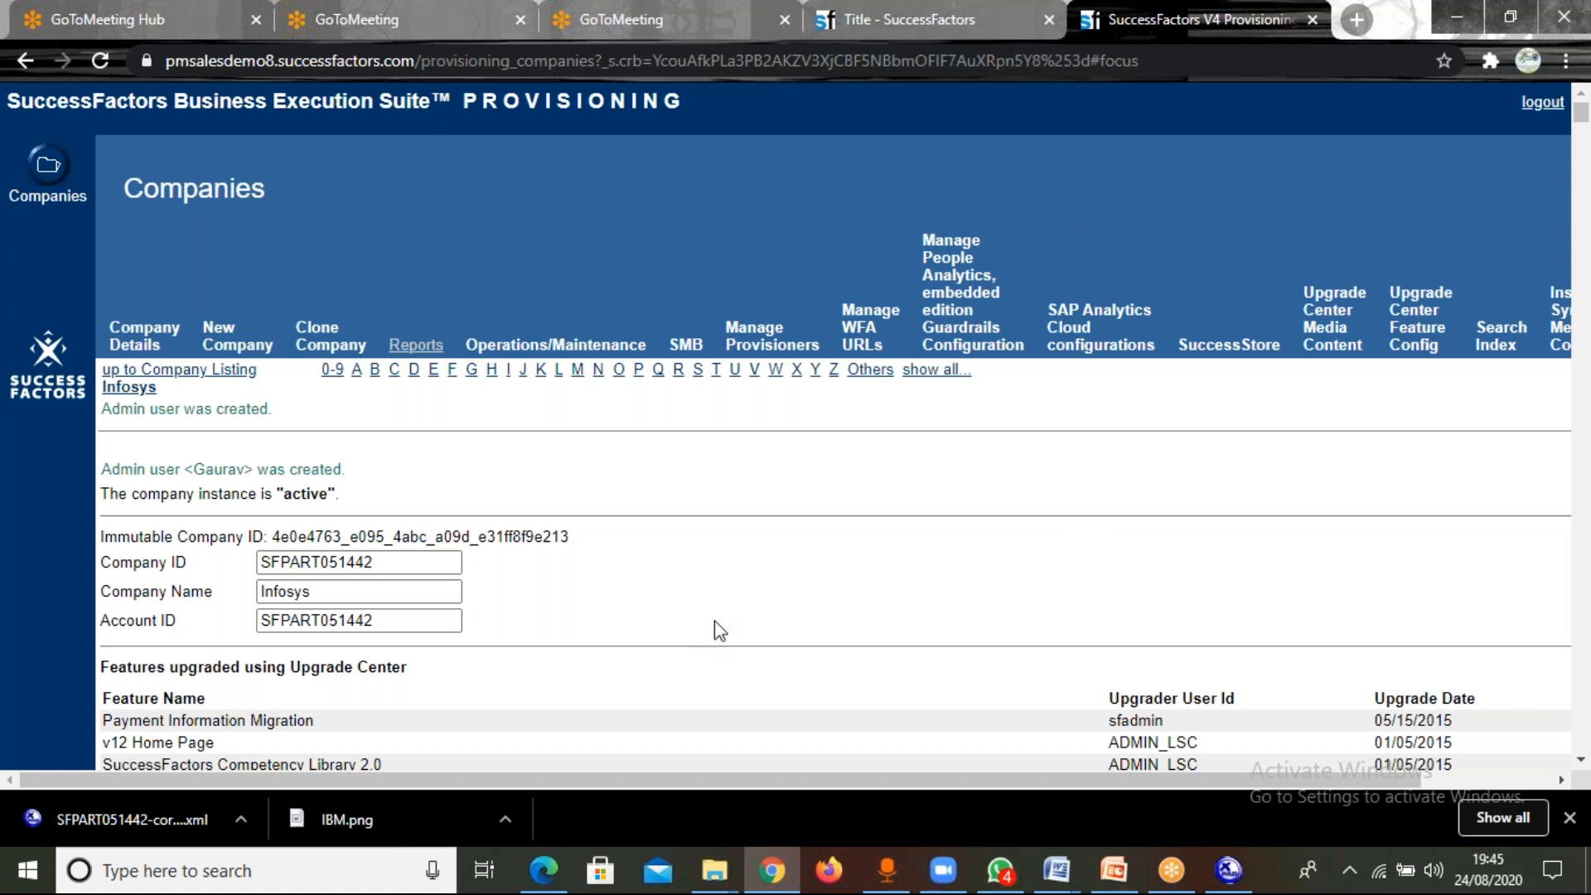
Switch to the SuccessFactors instance and log out of the current admin account.
{"action": "left_click", "coordinate": [918, 20]}
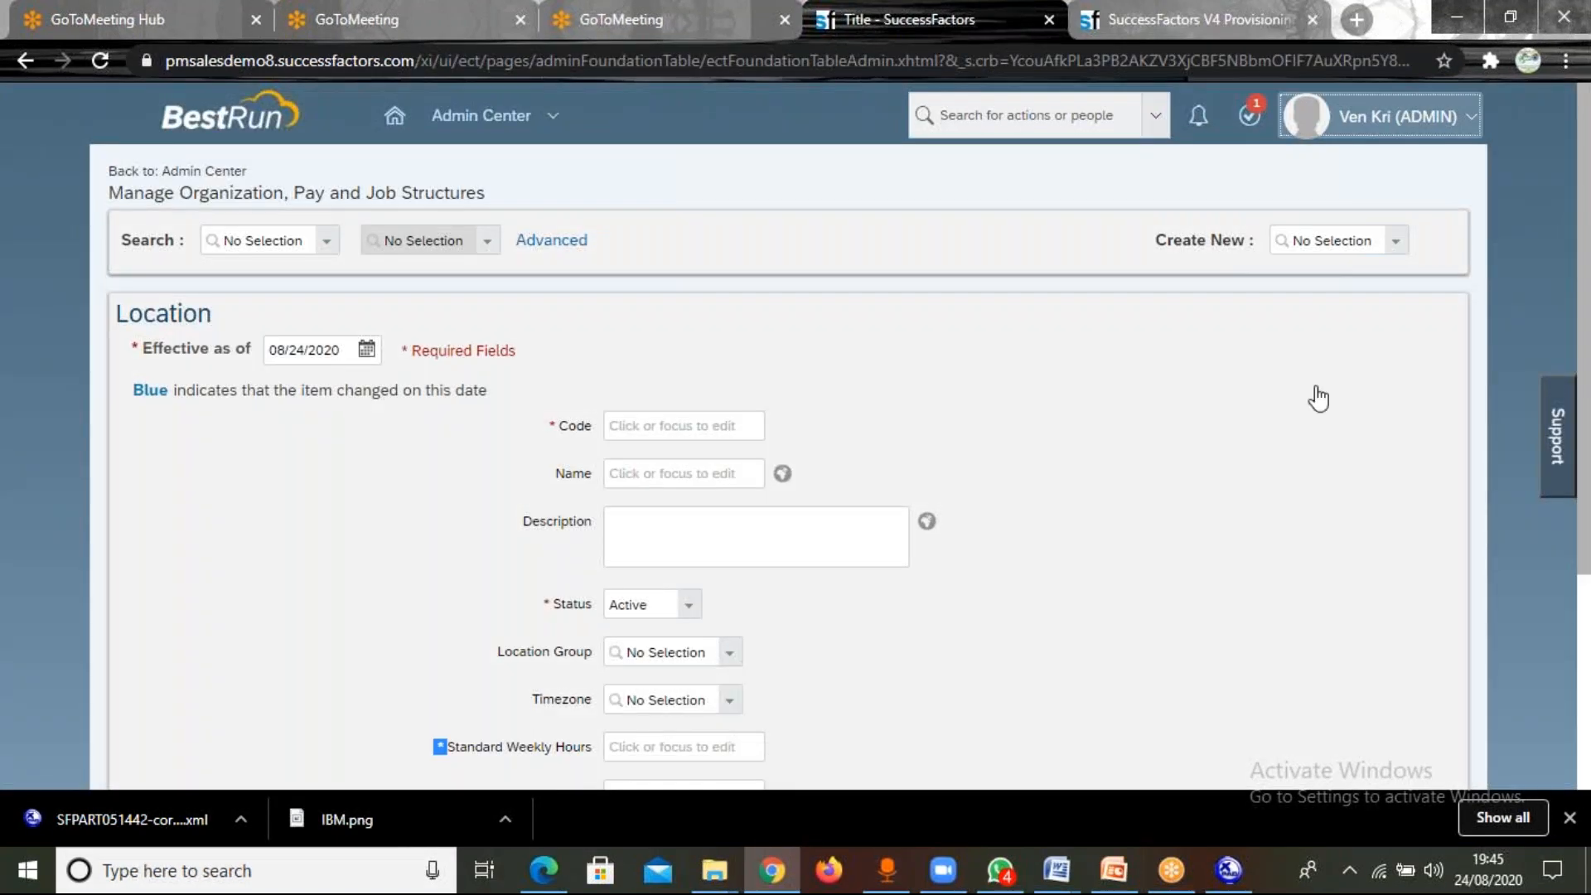
{"action": "left_click", "coordinate": [1393, 116]}
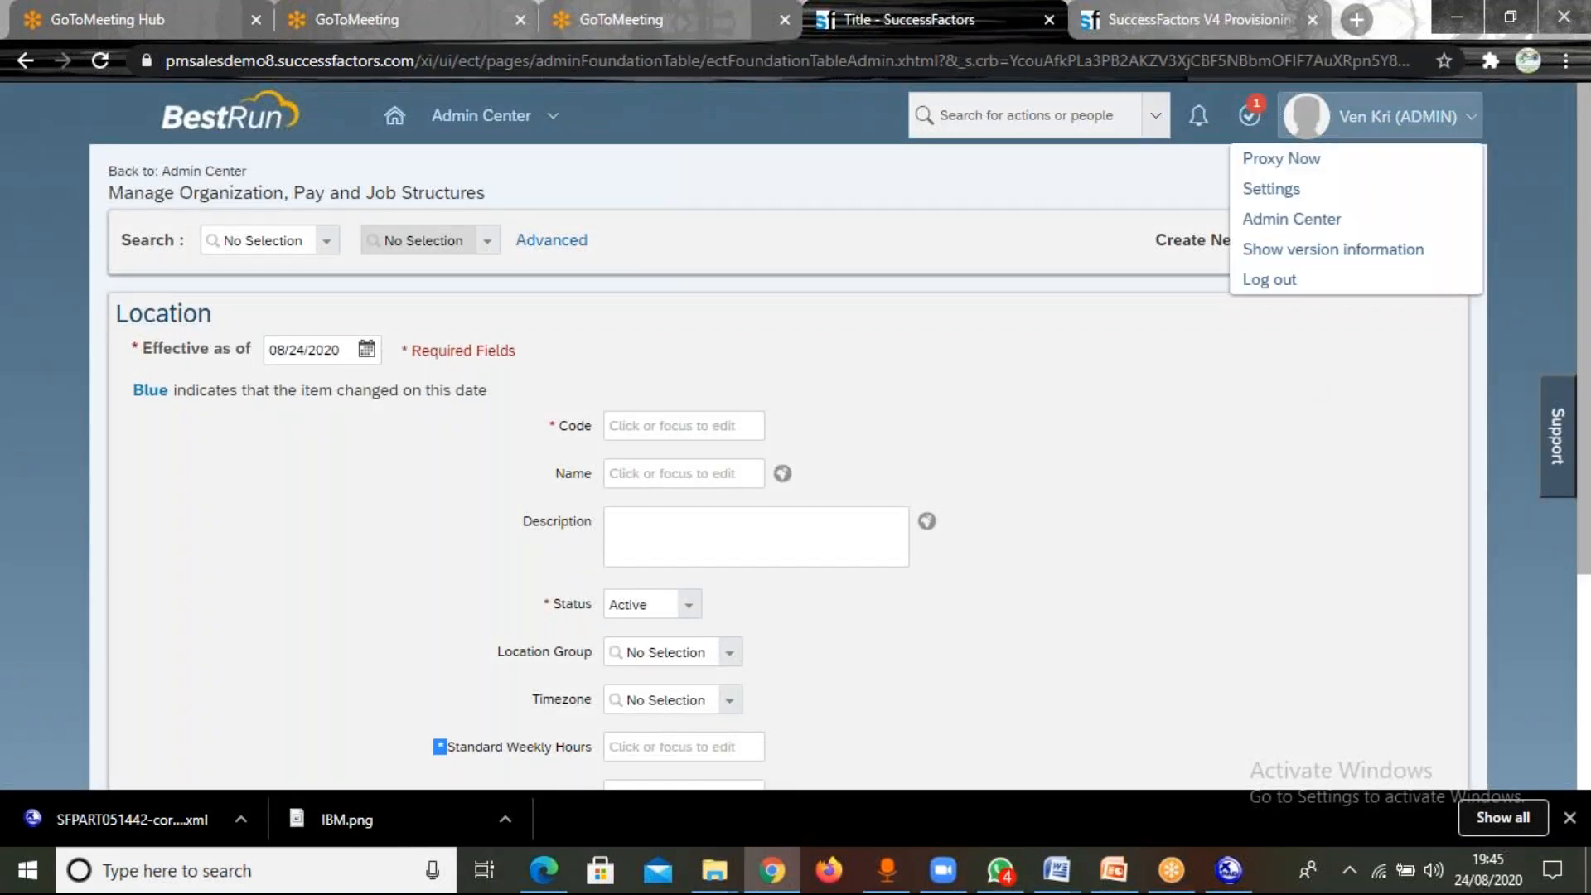
{"action": "left_click", "coordinate": [1283, 280]}
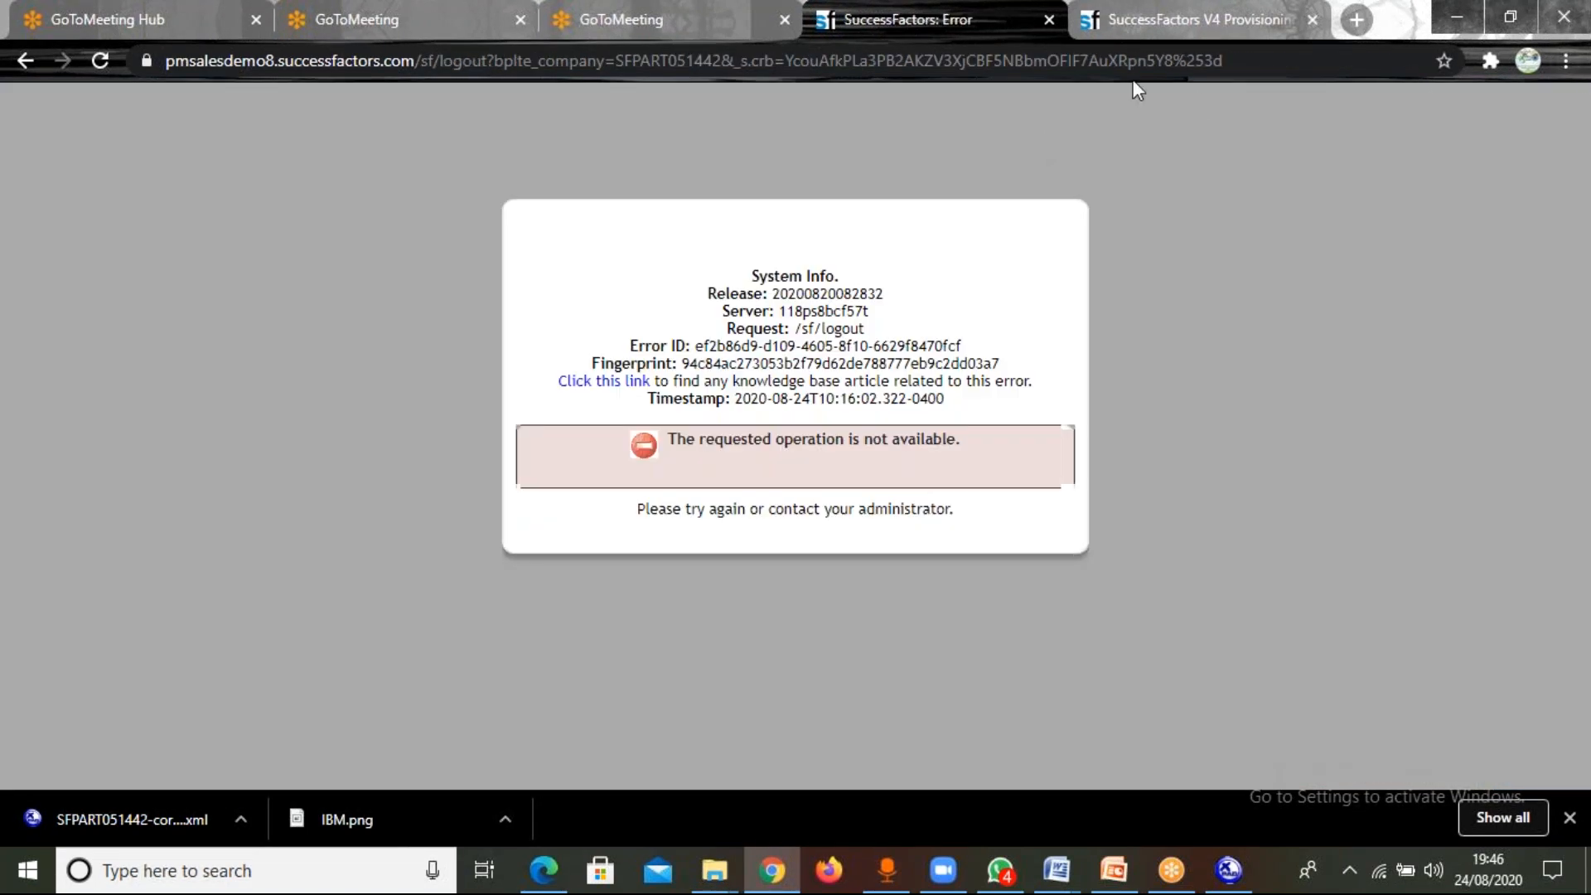
Load the previously visited Home address under pmsalesdemo8.successfactors.com/sf/start to reach the instance's login page.
{"action": "left_click", "coordinate": [1061, 60]}
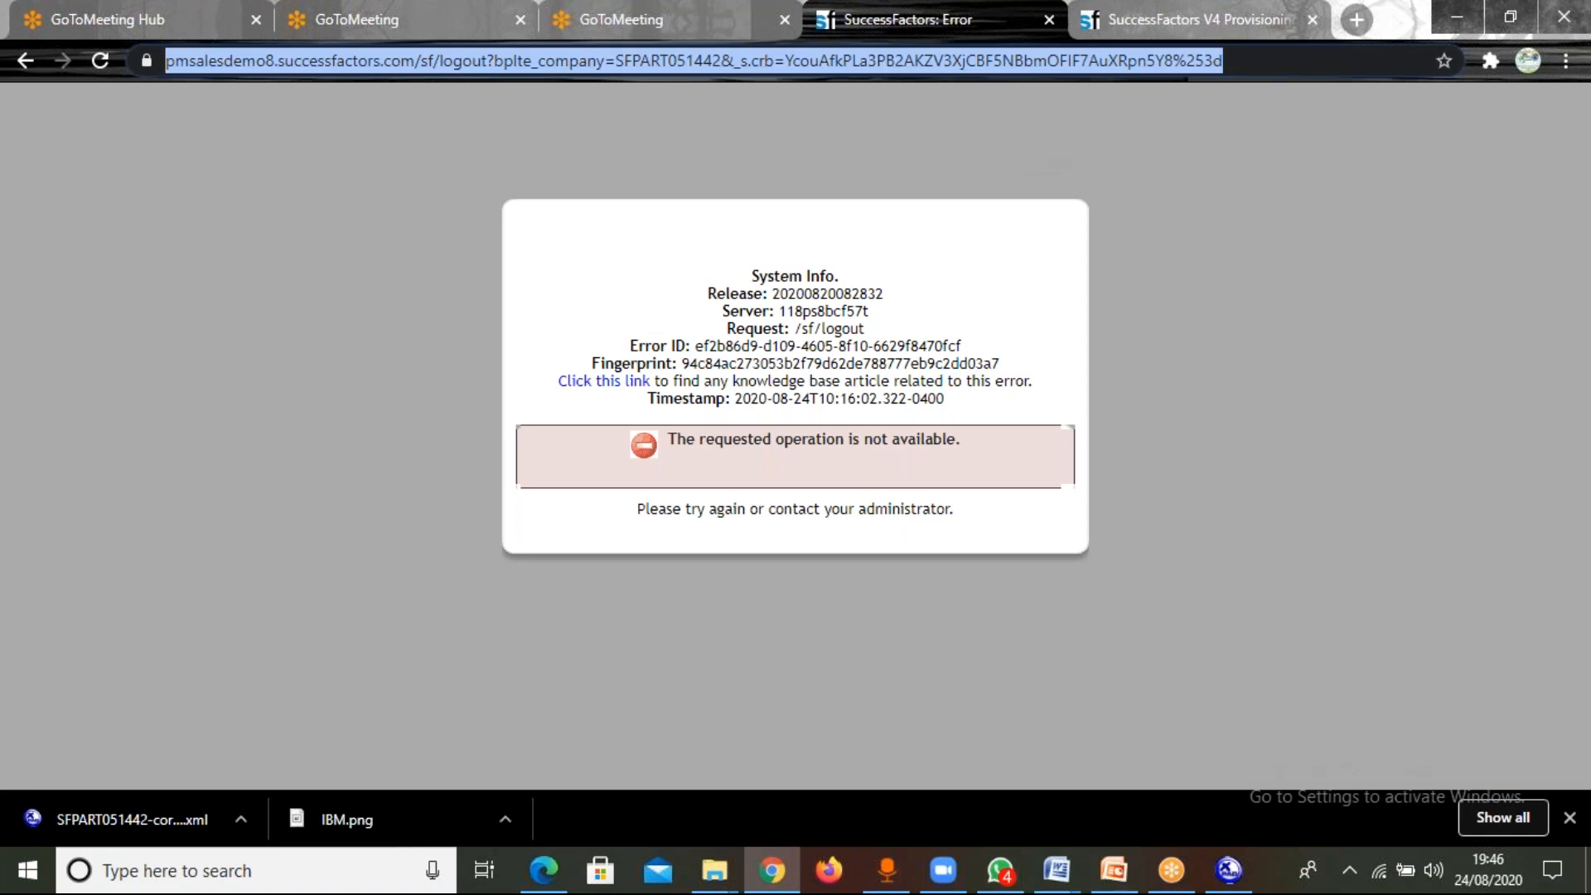
{"action": "type", "text": "PMS"}
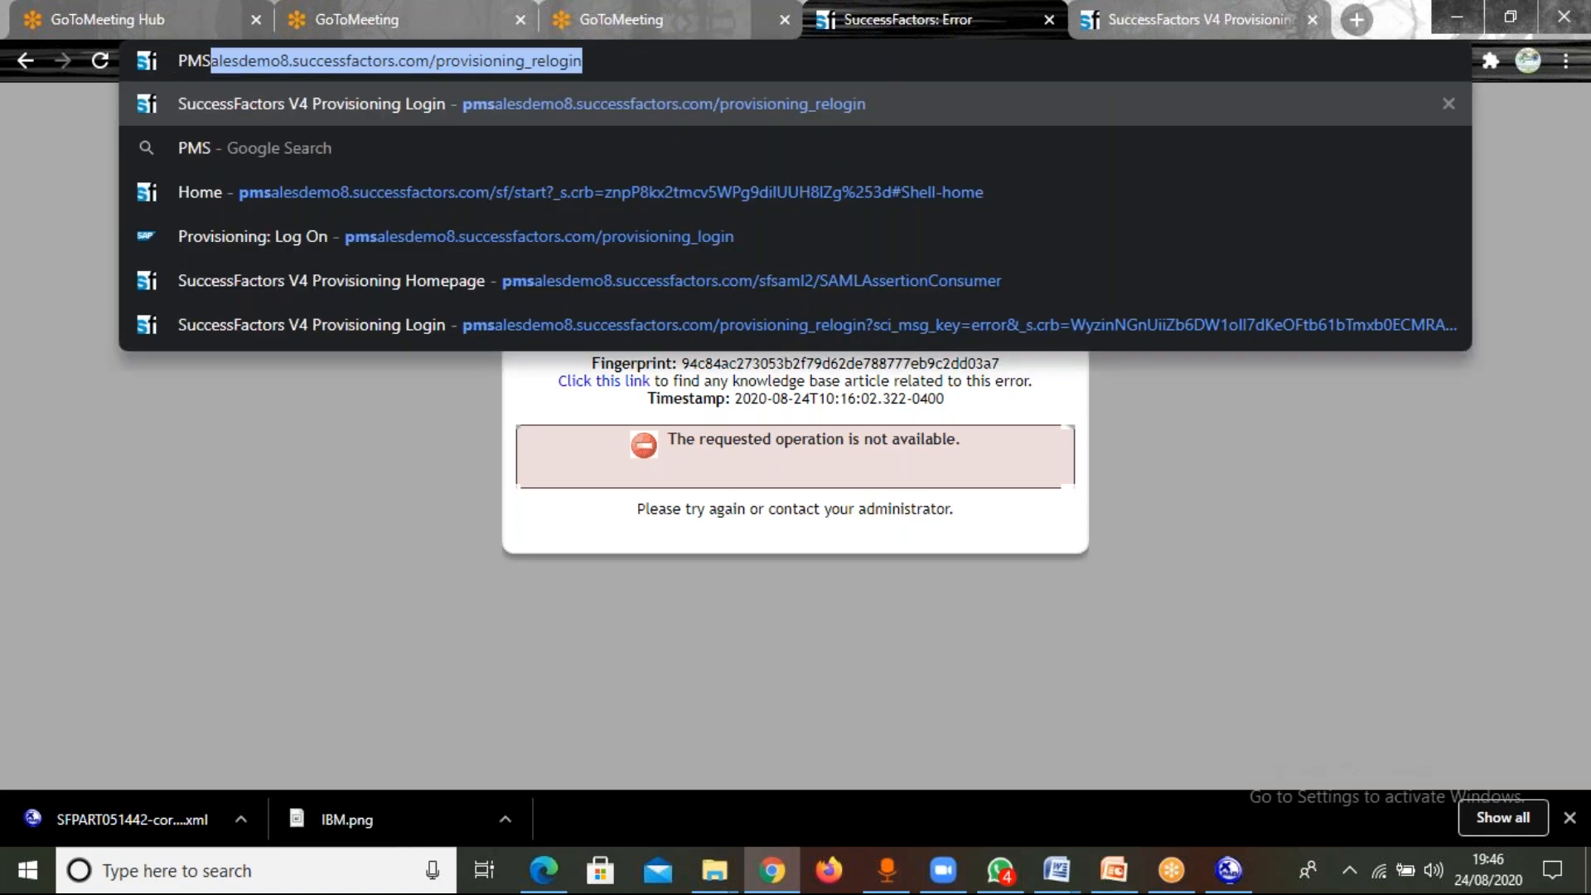
{"action": "key", "text": "Down"}
{"action": "key", "text": "Down"}
{"action": "key", "text": "Return"}
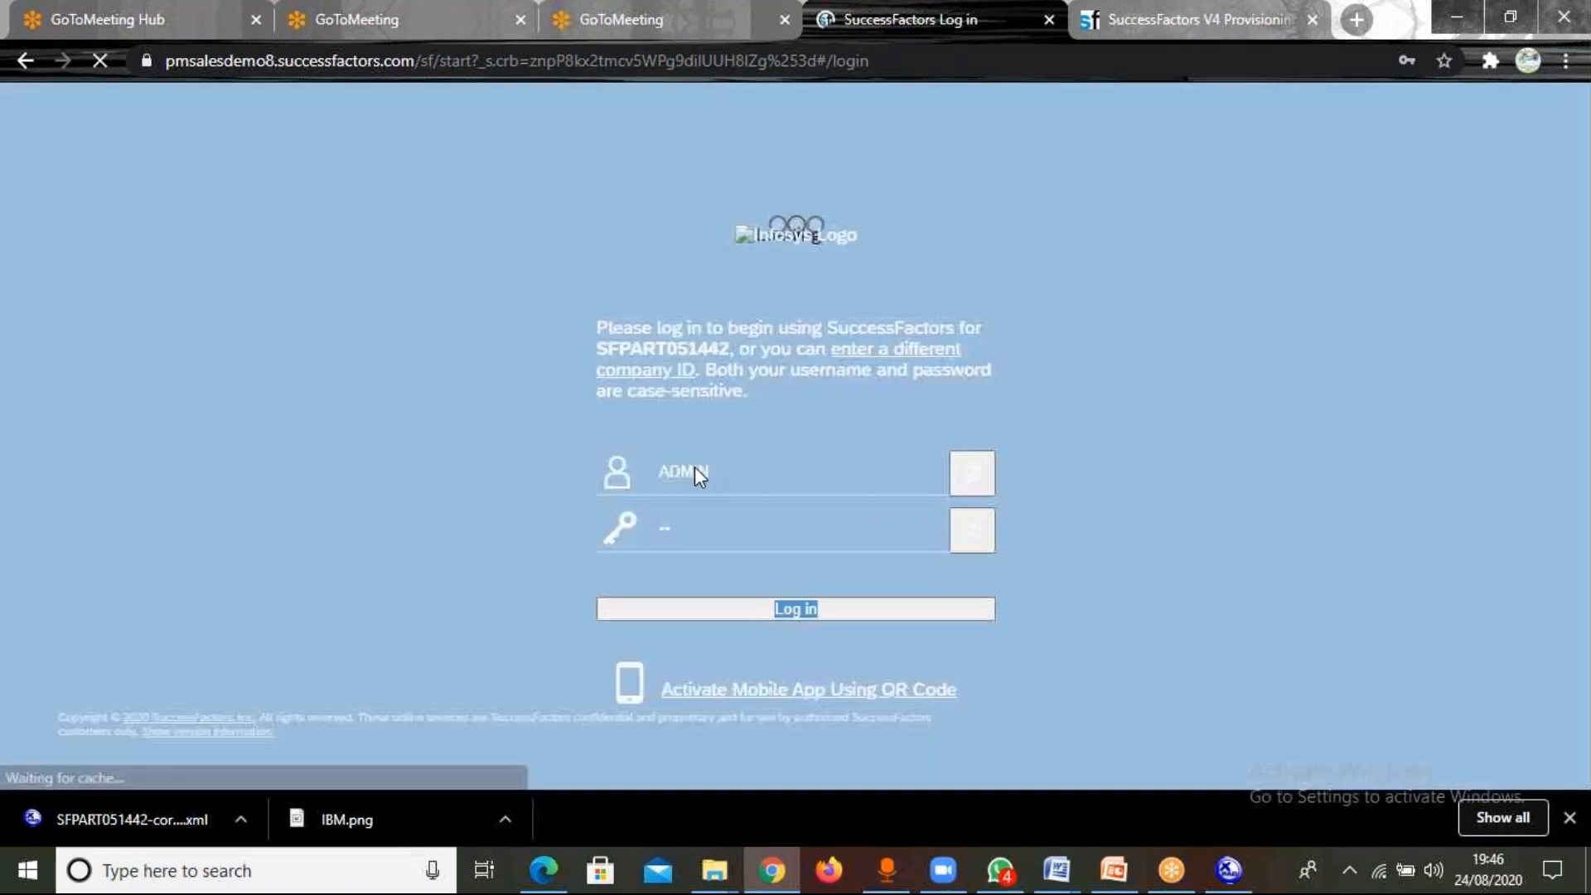
Replace the prefilled ADMIN username on the login page with the new super admin's username, capitalised as created.
{"action": "left_click", "coordinate": [694, 472]}
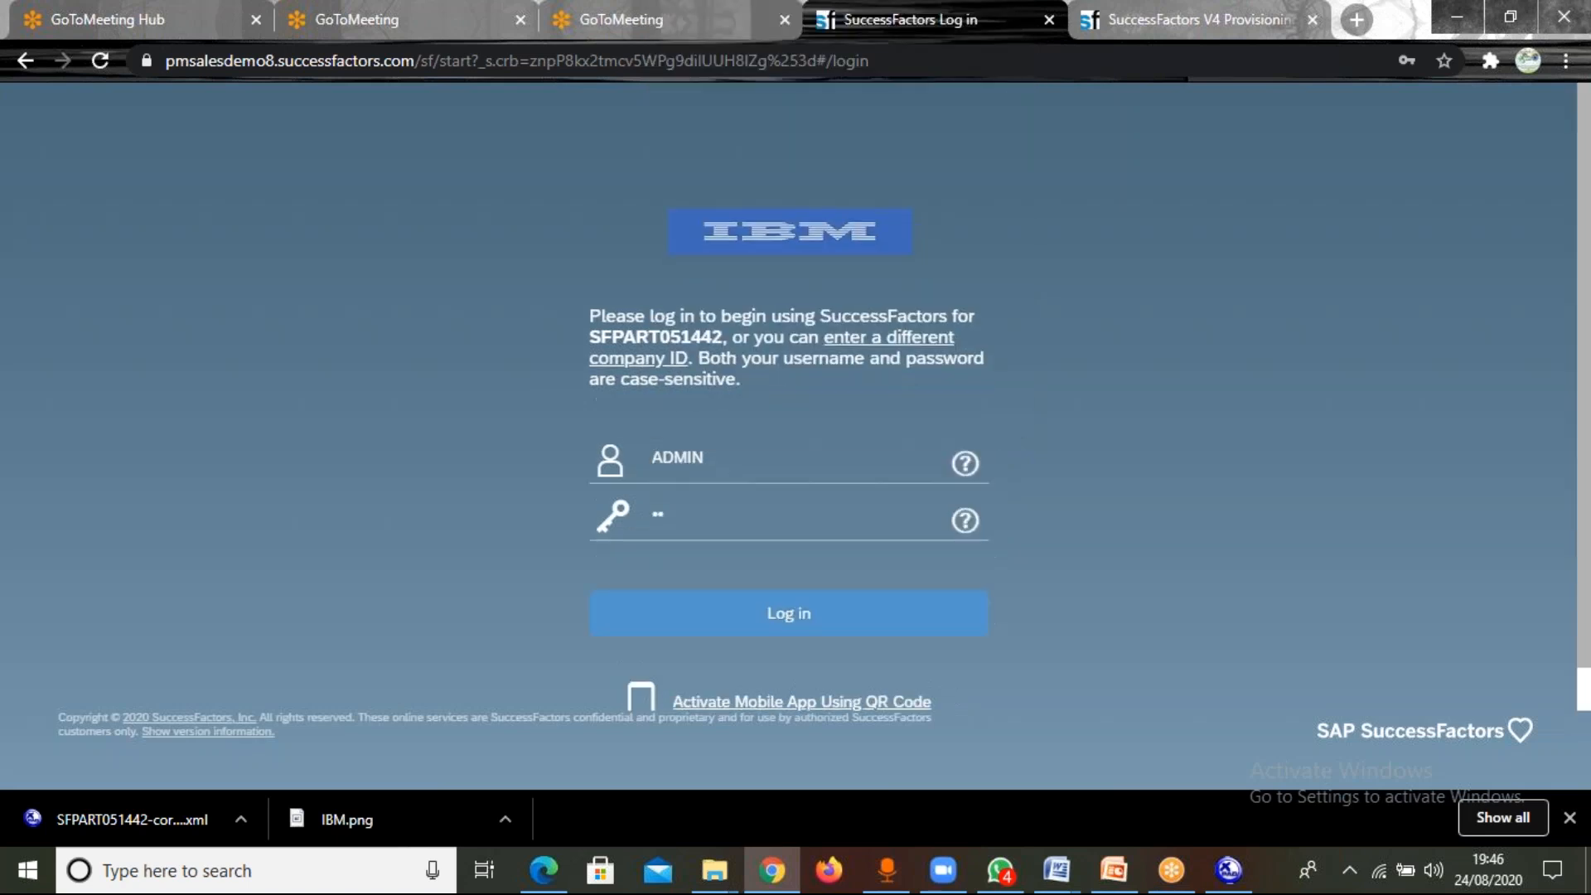
{"action": "left_click", "coordinate": [710, 461]}
{"action": "key", "text": "BackSpace"}
{"action": "key", "text": "BackSpace"}
{"action": "key", "text": "BackSpace"}
{"action": "key", "text": "BackSpace"}
{"action": "key", "text": "BackSpace"}
{"action": "type", "text": "gAURAV"}
{"action": "key", "text": "BackSpace"}
{"action": "key", "text": "BackSpace"}
{"action": "key", "text": "BackSpace"}
{"action": "key", "text": "BackSpace"}
{"action": "key", "text": "BackSpace"}
{"action": "key", "text": "BackSpace"}
{"action": "type", "text": "gaurav"}
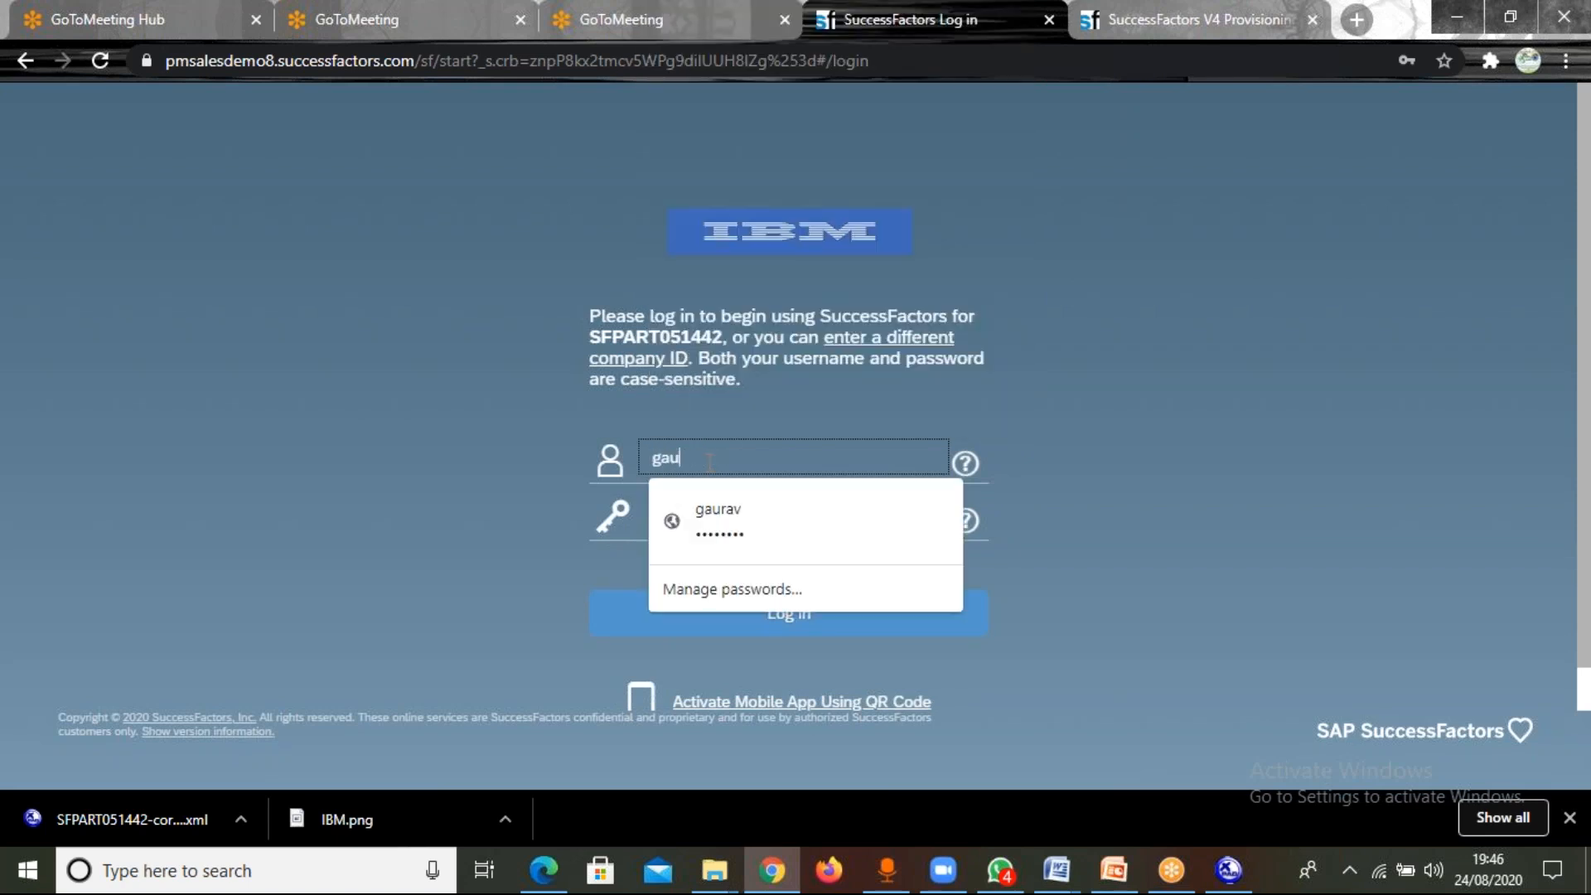
{"action": "key", "text": "BackSpace"}
{"action": "key", "text": "BackSpace"}
{"action": "key", "text": "BackSpace"}
{"action": "key", "text": "BackSpace"}
{"action": "key", "text": "BackSpace"}
{"action": "key", "text": "BackSpace"}
{"action": "type", "text": "gAUR"}
{"action": "key", "text": "BackSpace"}
{"action": "key", "text": "BackSpace"}
{"action": "key", "text": "BackSpace"}
{"action": "key", "text": "BackSpace"}
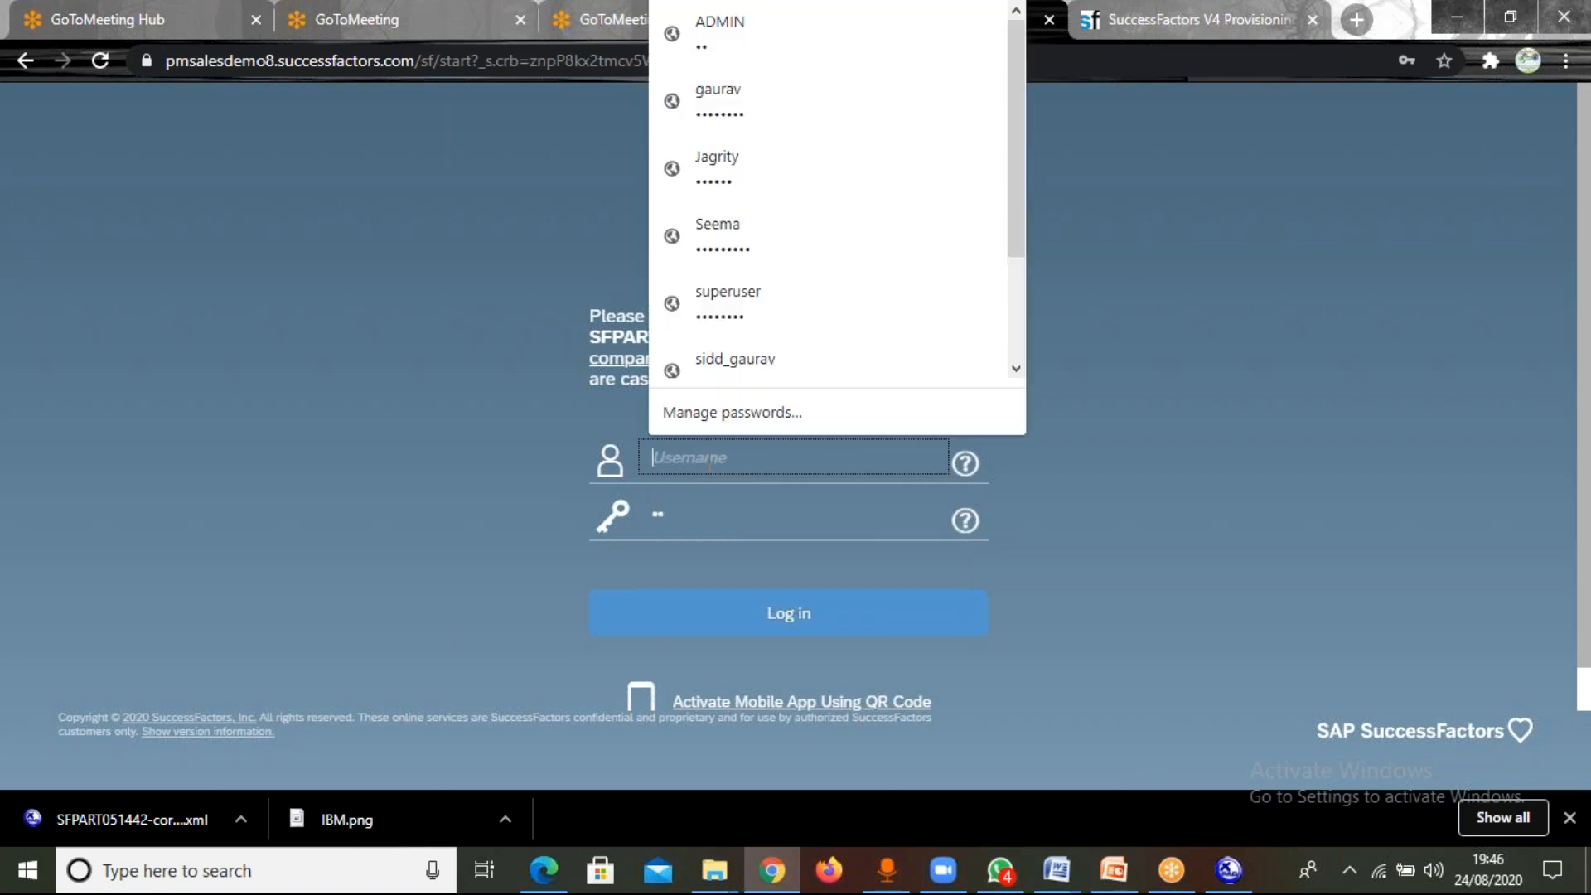
{"action": "type", "text": "G"}
{"action": "key", "text": "BackSpace"}
{"action": "type", "text": "Gaurav"}
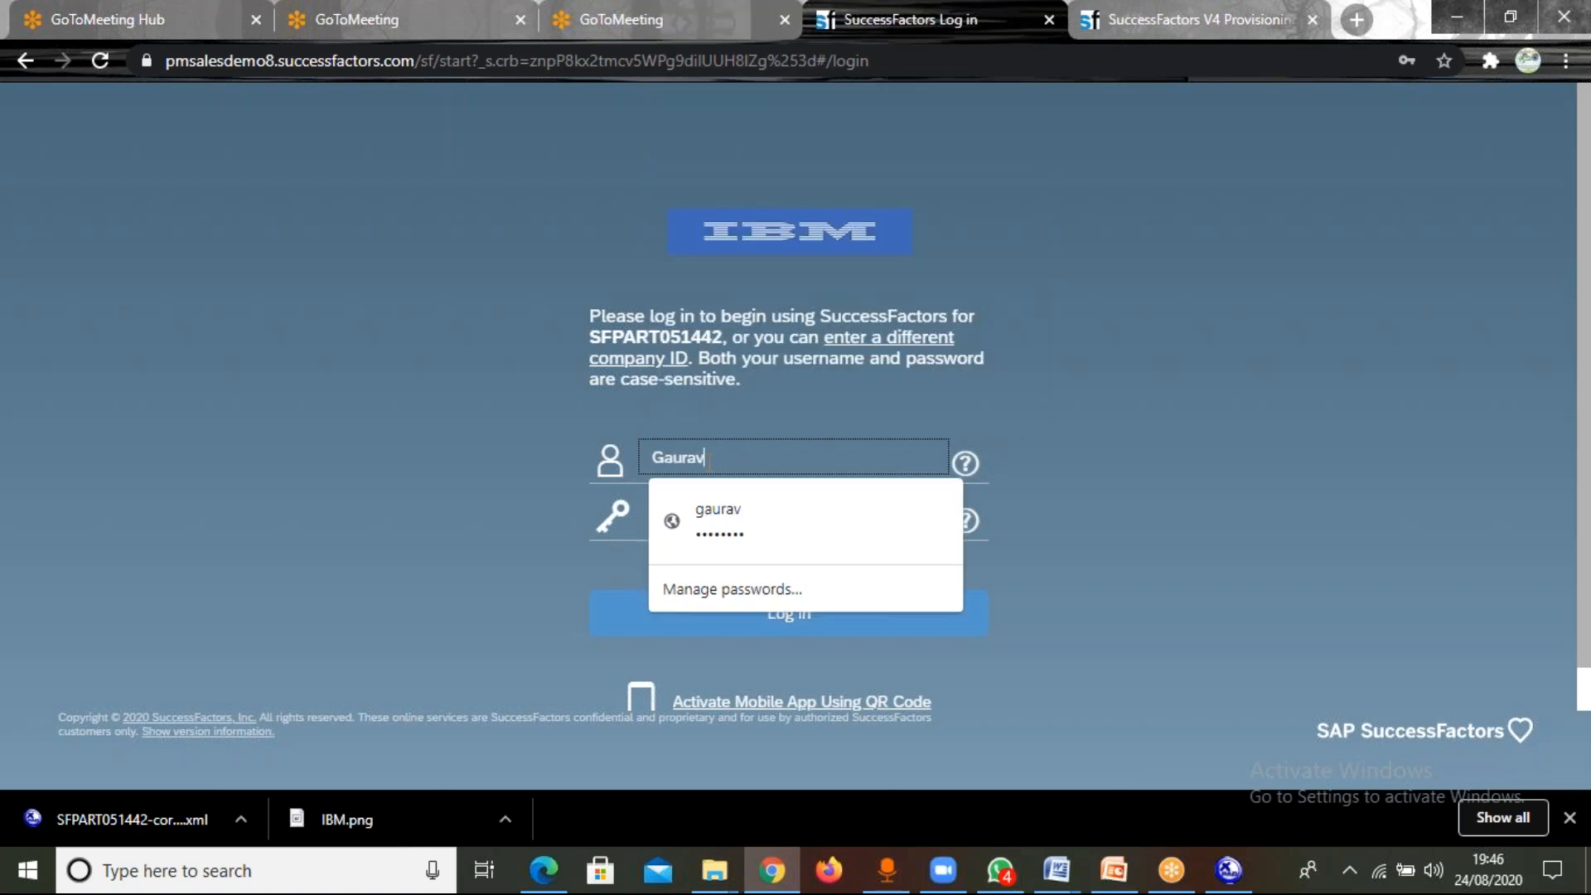
{"action": "left_click", "coordinate": [1048, 447]}
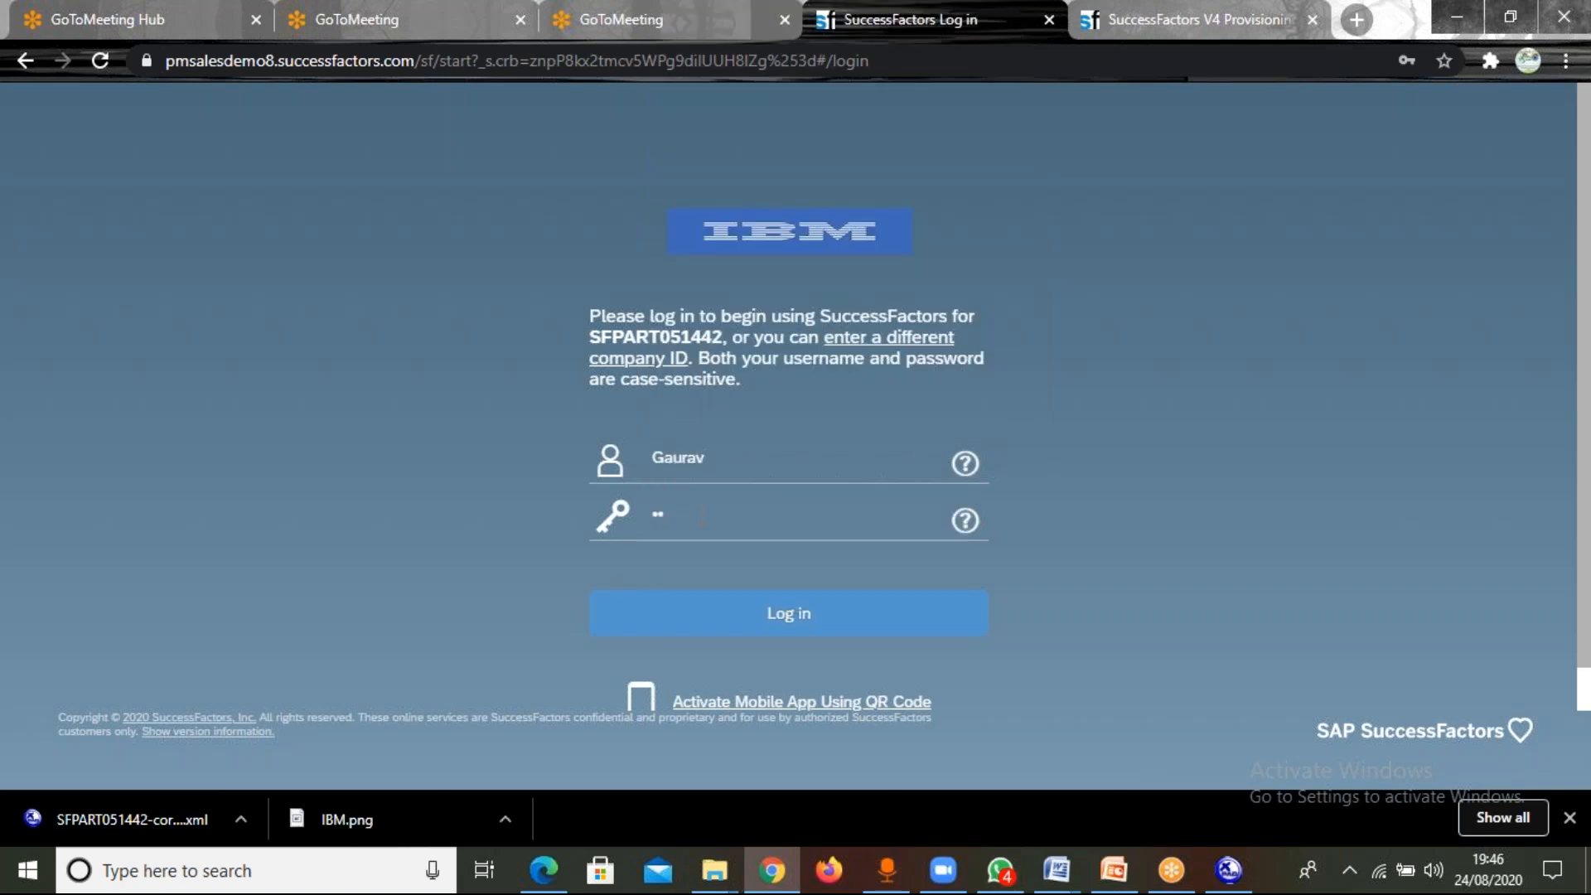
Replace the stored password with the new super admin's password and log in to the instance.
{"action": "left_click", "coordinate": [698, 519]}
{"action": "key", "text": "BackSpace"}
{"action": "key", "text": "BackSpace"}
{"action": "type", "text": "•••••••"}
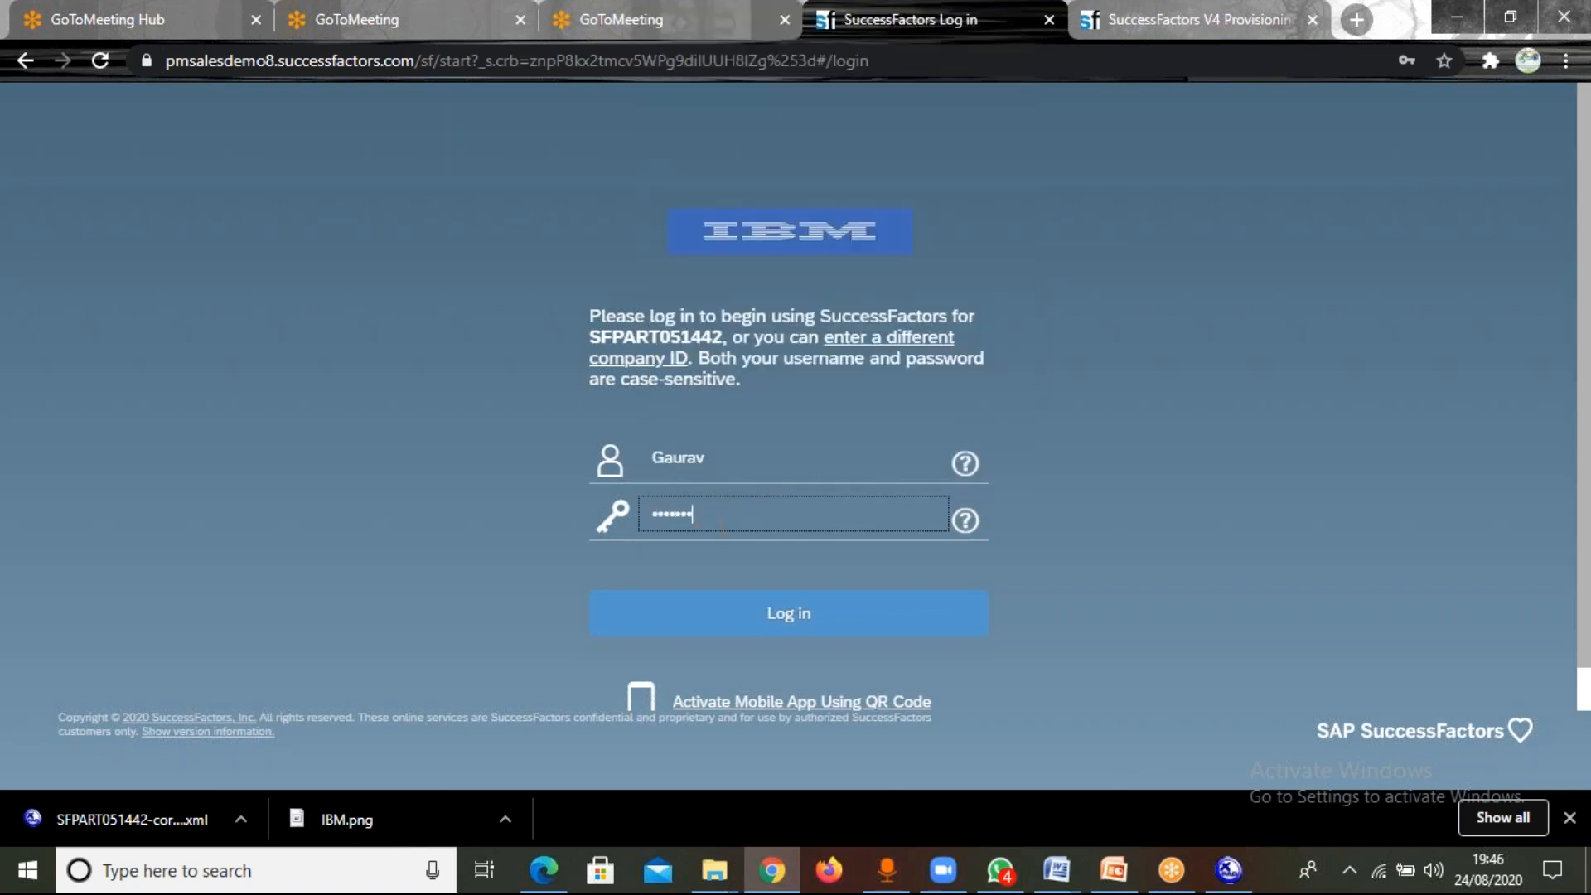
{"action": "left_click", "coordinate": [814, 620]}
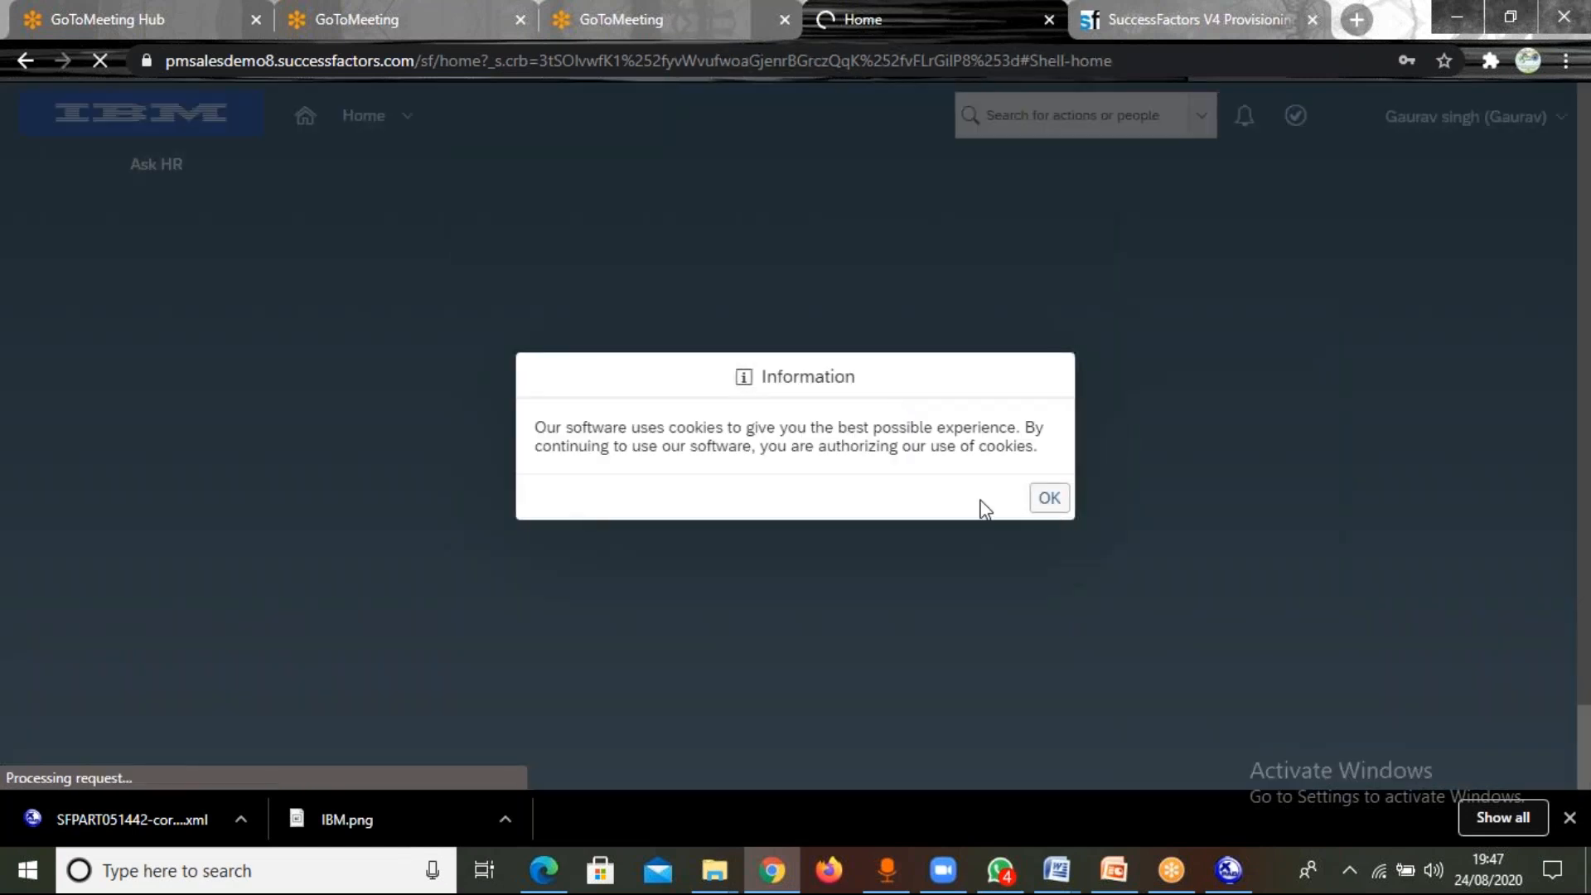
{"action": "left_click", "coordinate": [1053, 498]}
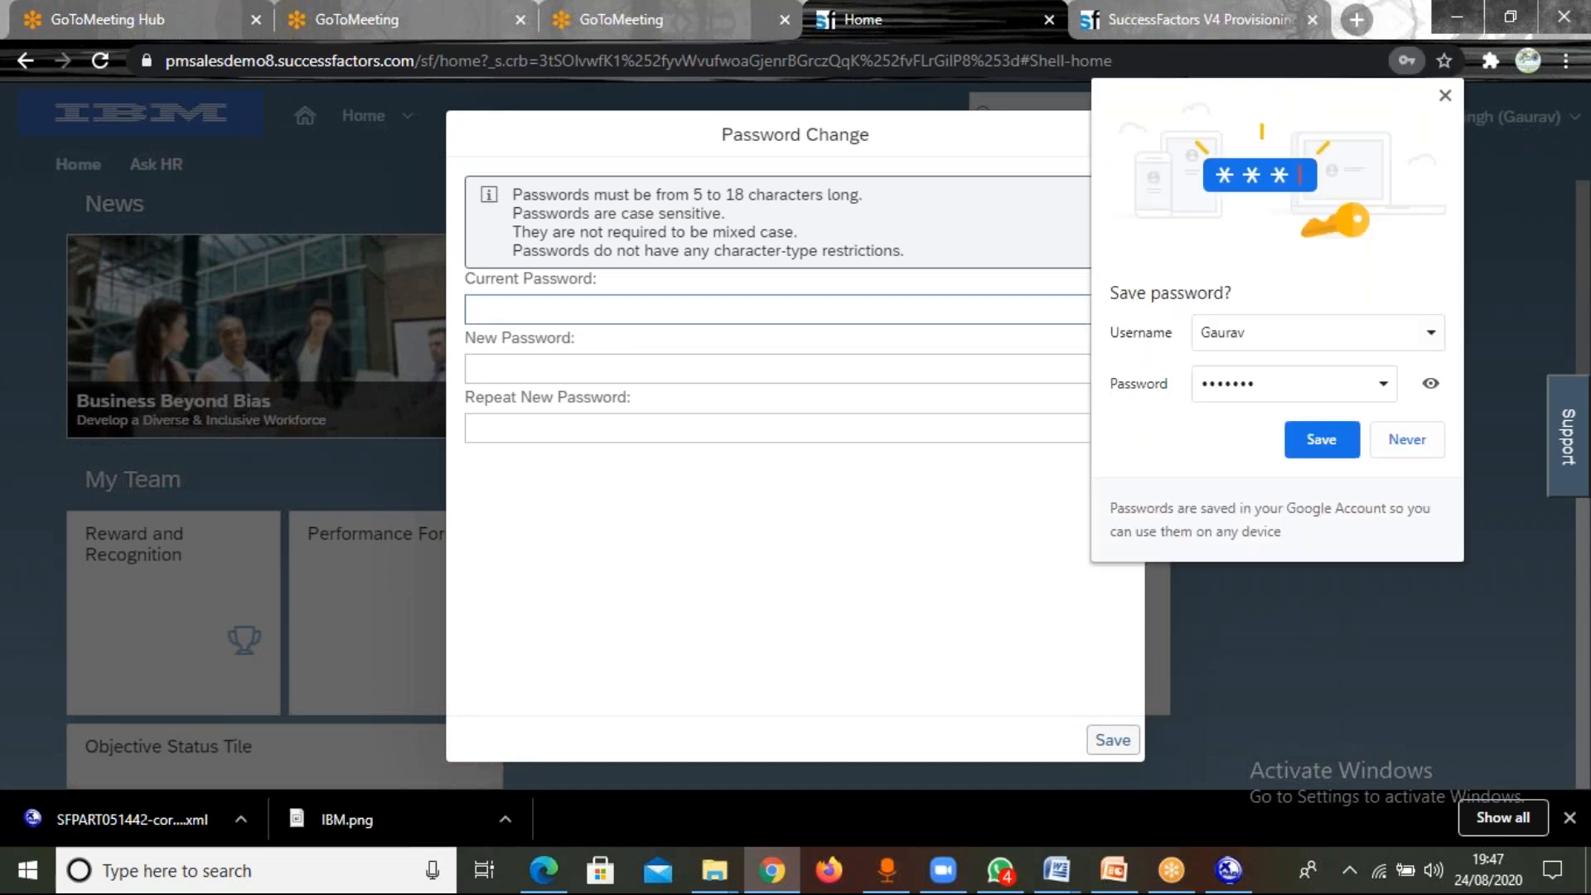
Dismiss the browser's save-password prompt and enter the current password in the Password Change form.
{"action": "left_click", "coordinate": [833, 309]}
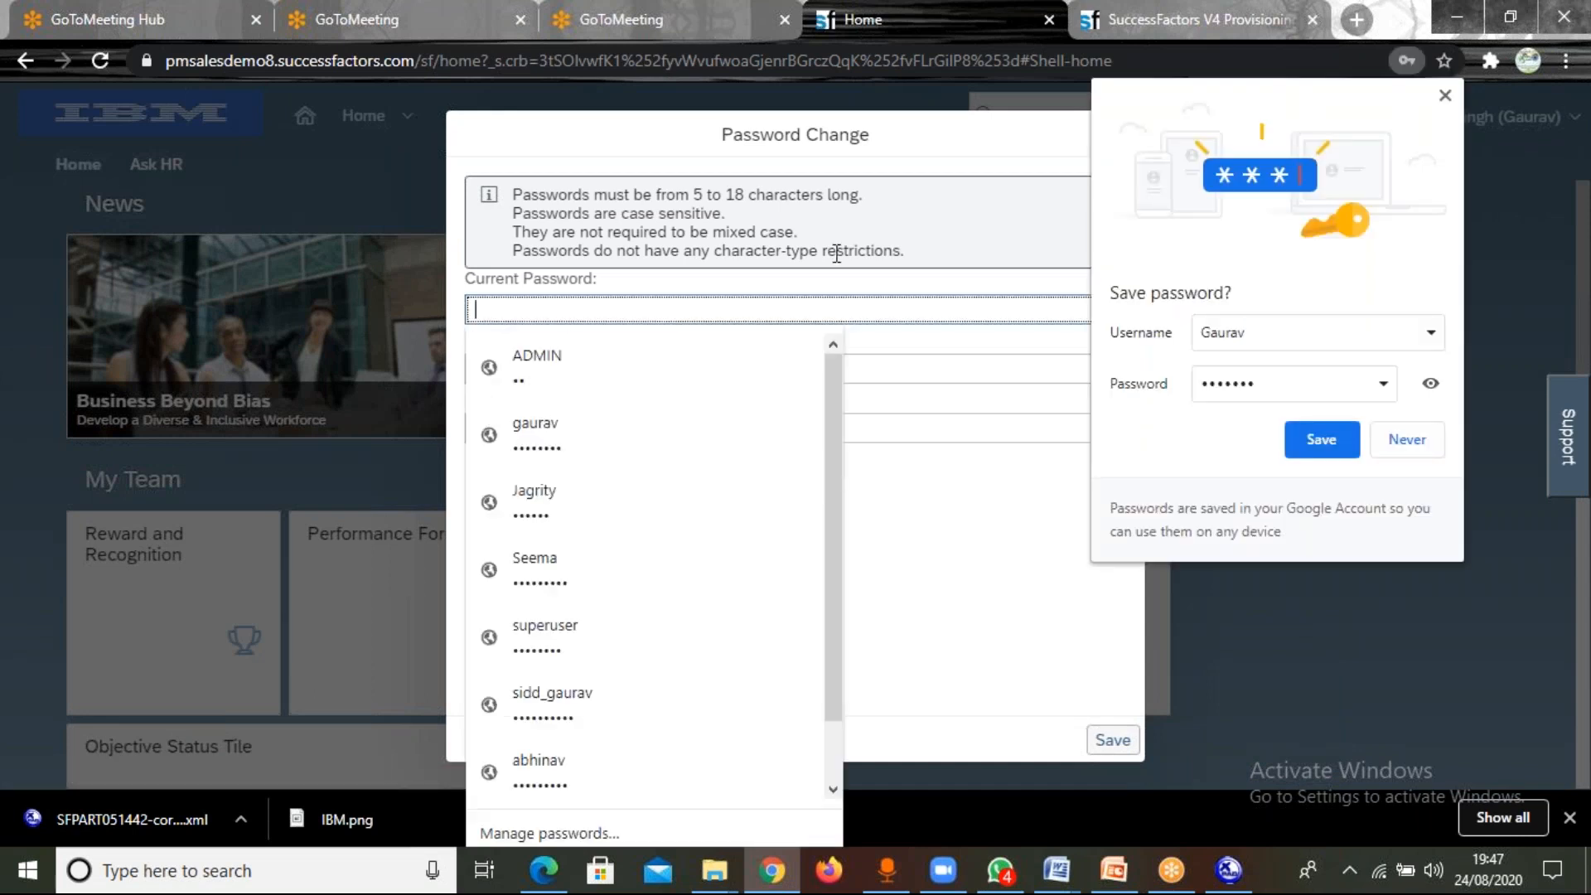
{"action": "left_click", "coordinate": [1445, 96]}
{"action": "type", "text": "•••••••"}
Enter and repeat a new account password, save the change, and decline the browser's offer to update its stored password.
{"action": "left_click", "coordinate": [571, 363]}
{"action": "type", "text": "•••••••"}
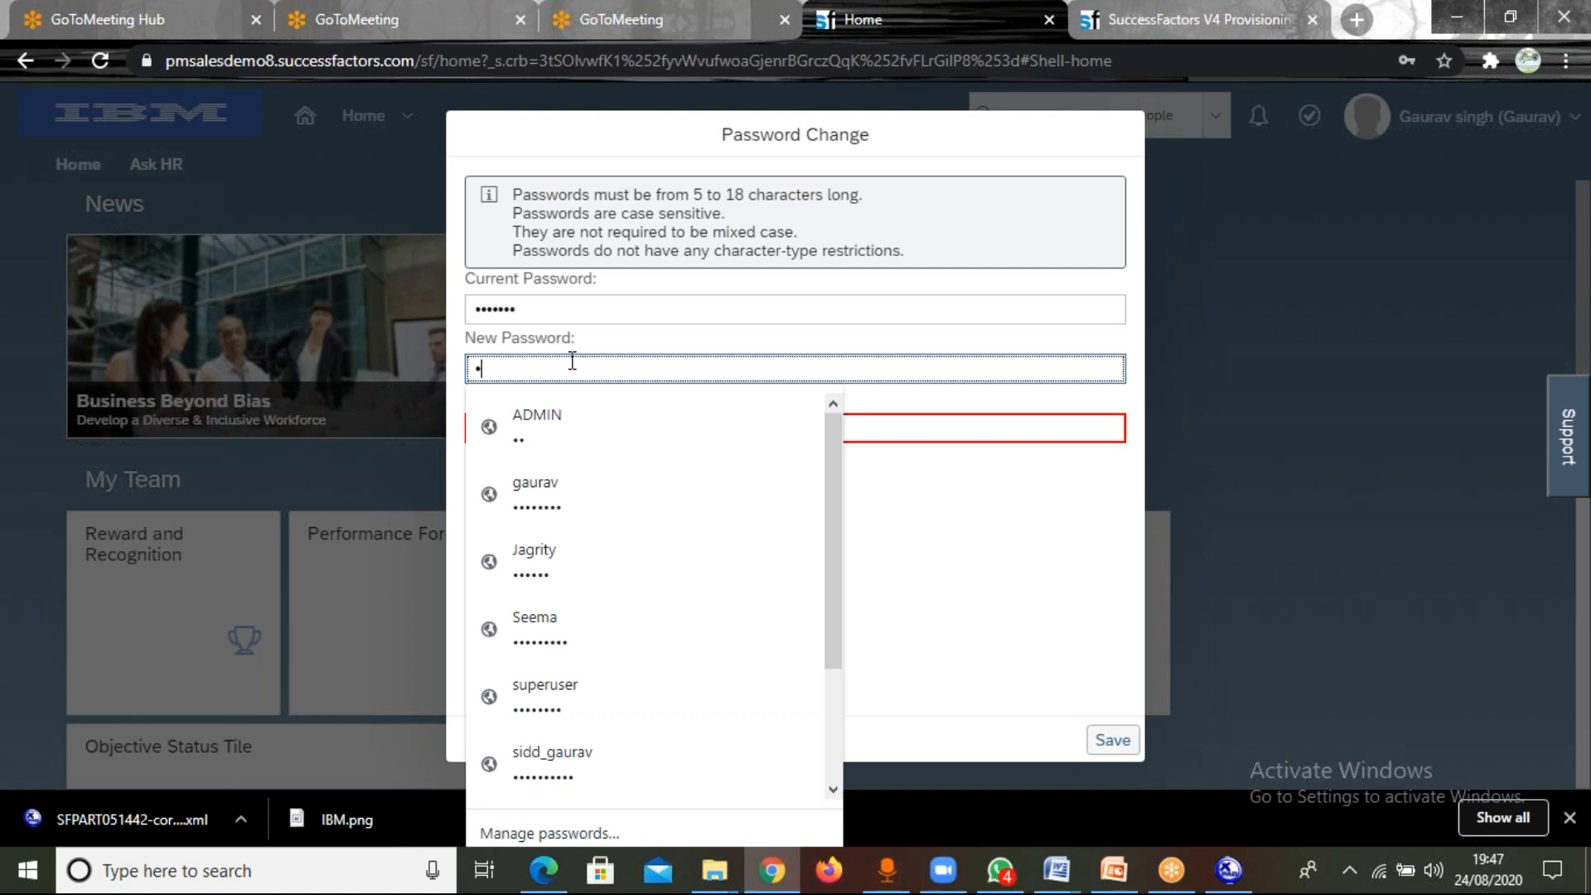
{"action": "type", "text": "••"}
{"action": "left_click", "coordinate": [916, 428]}
{"action": "left_click", "coordinate": [915, 428]}
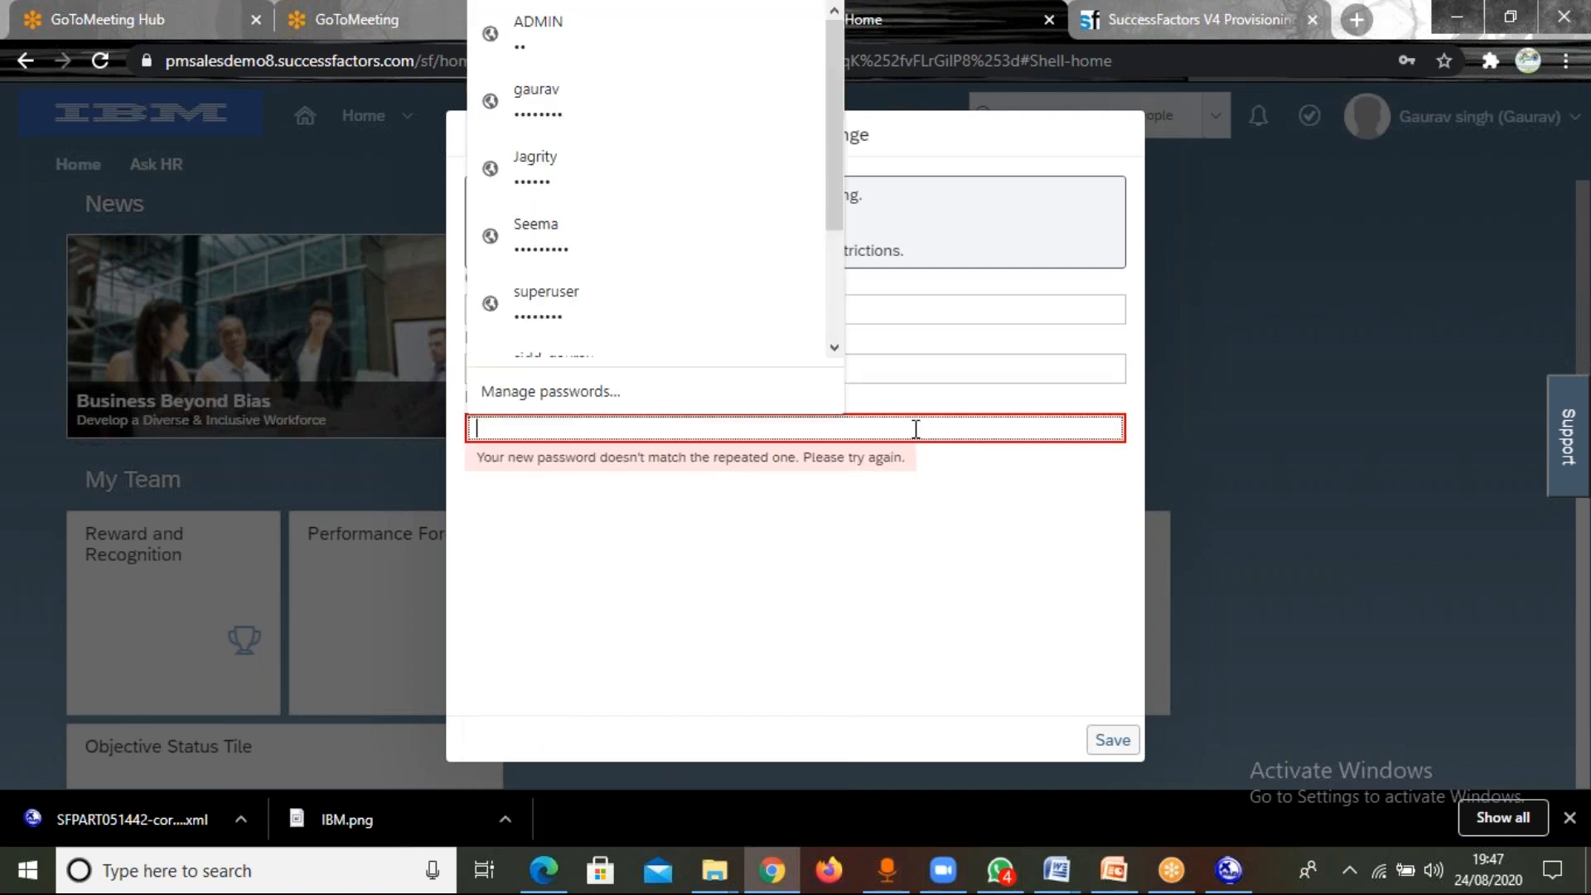
{"action": "type", "text": "•••••••••"}
{"action": "left_click", "coordinate": [1113, 748]}
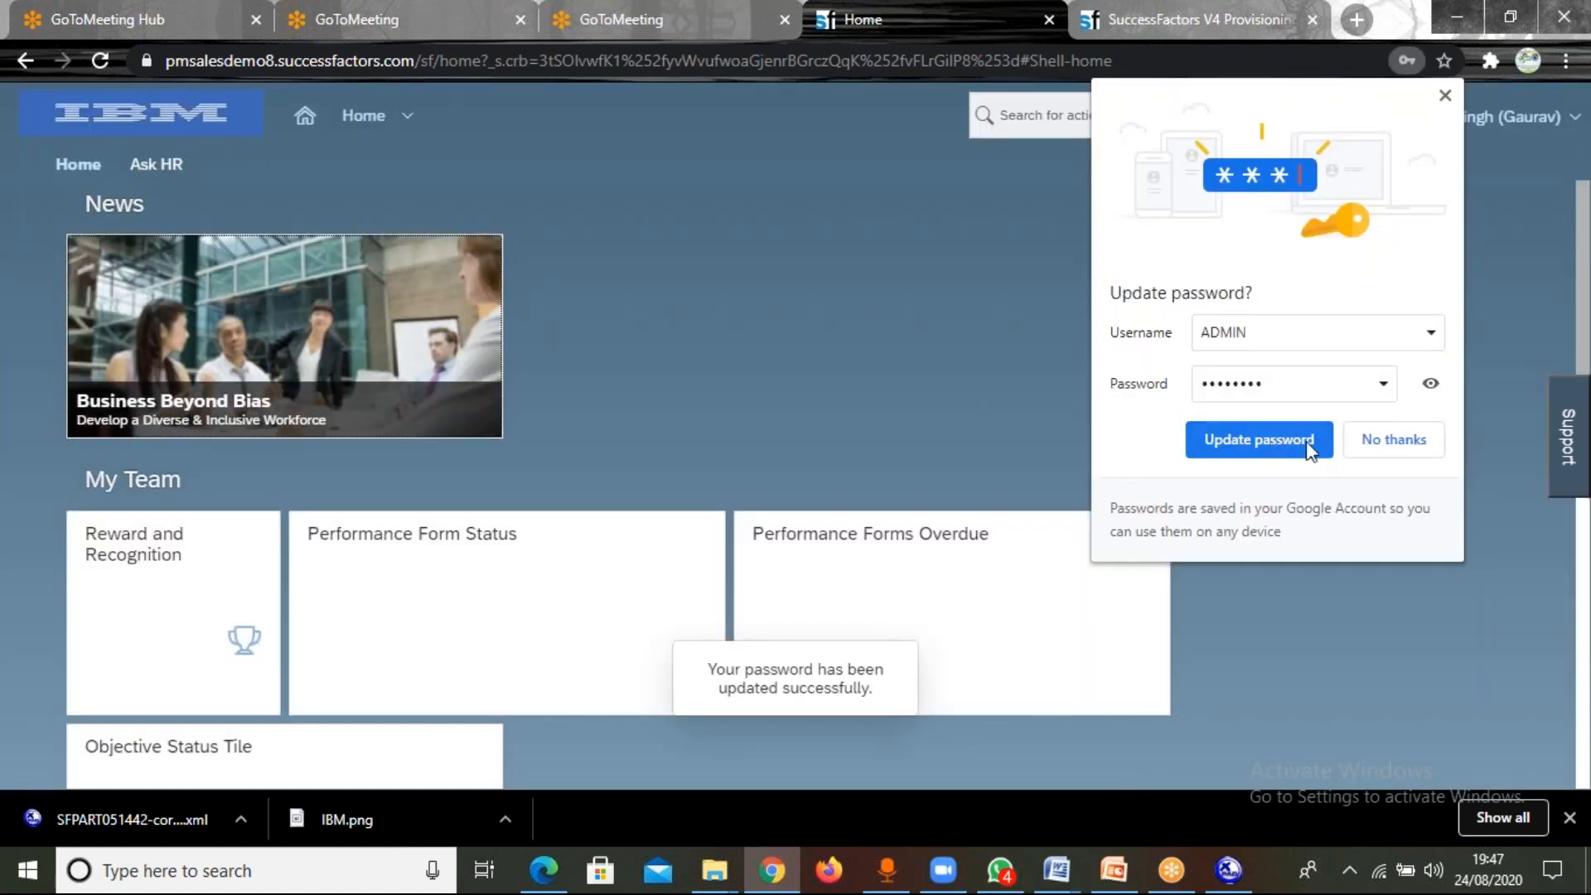
{"action": "left_click", "coordinate": [1393, 439]}
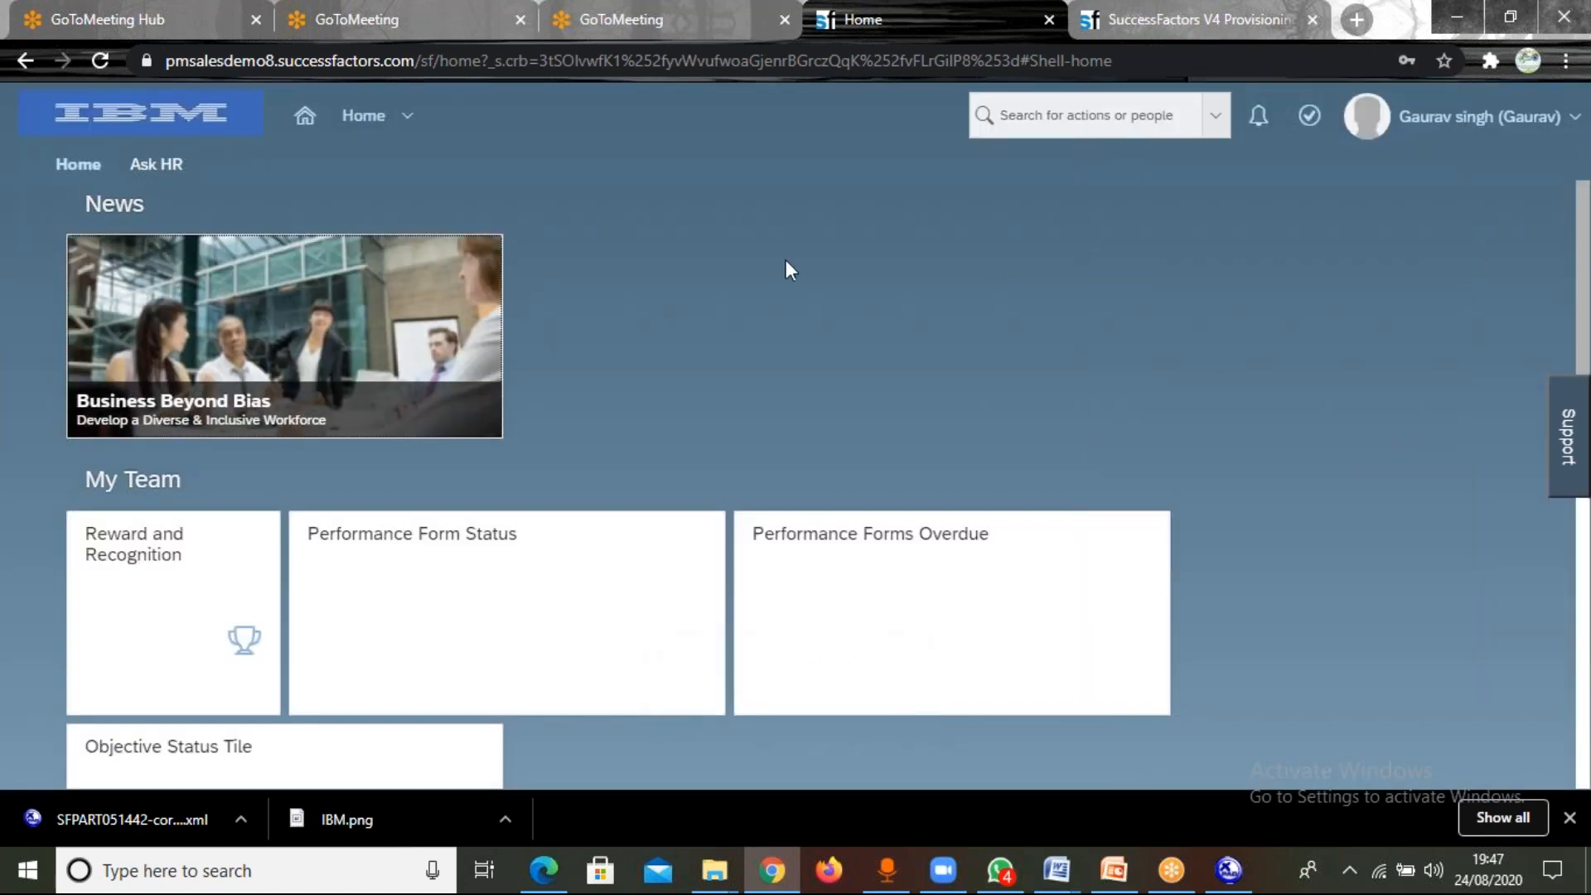
Go to the Admin Center and switch back to the OneAdmin view.
{"action": "left_click", "coordinate": [396, 118]}
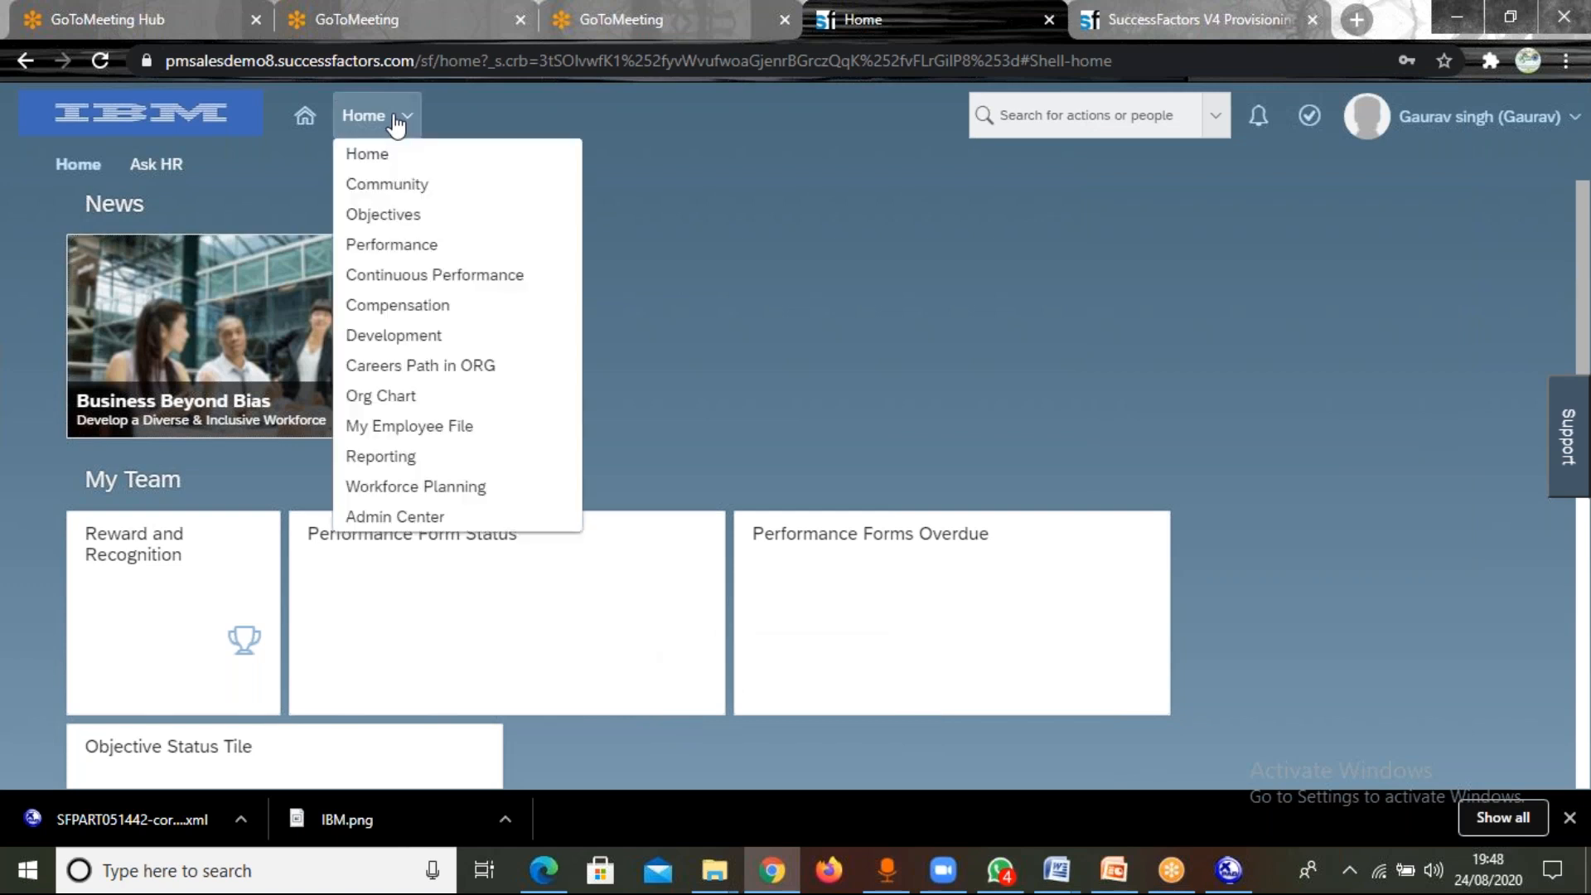
{"action": "left_click", "coordinate": [414, 517]}
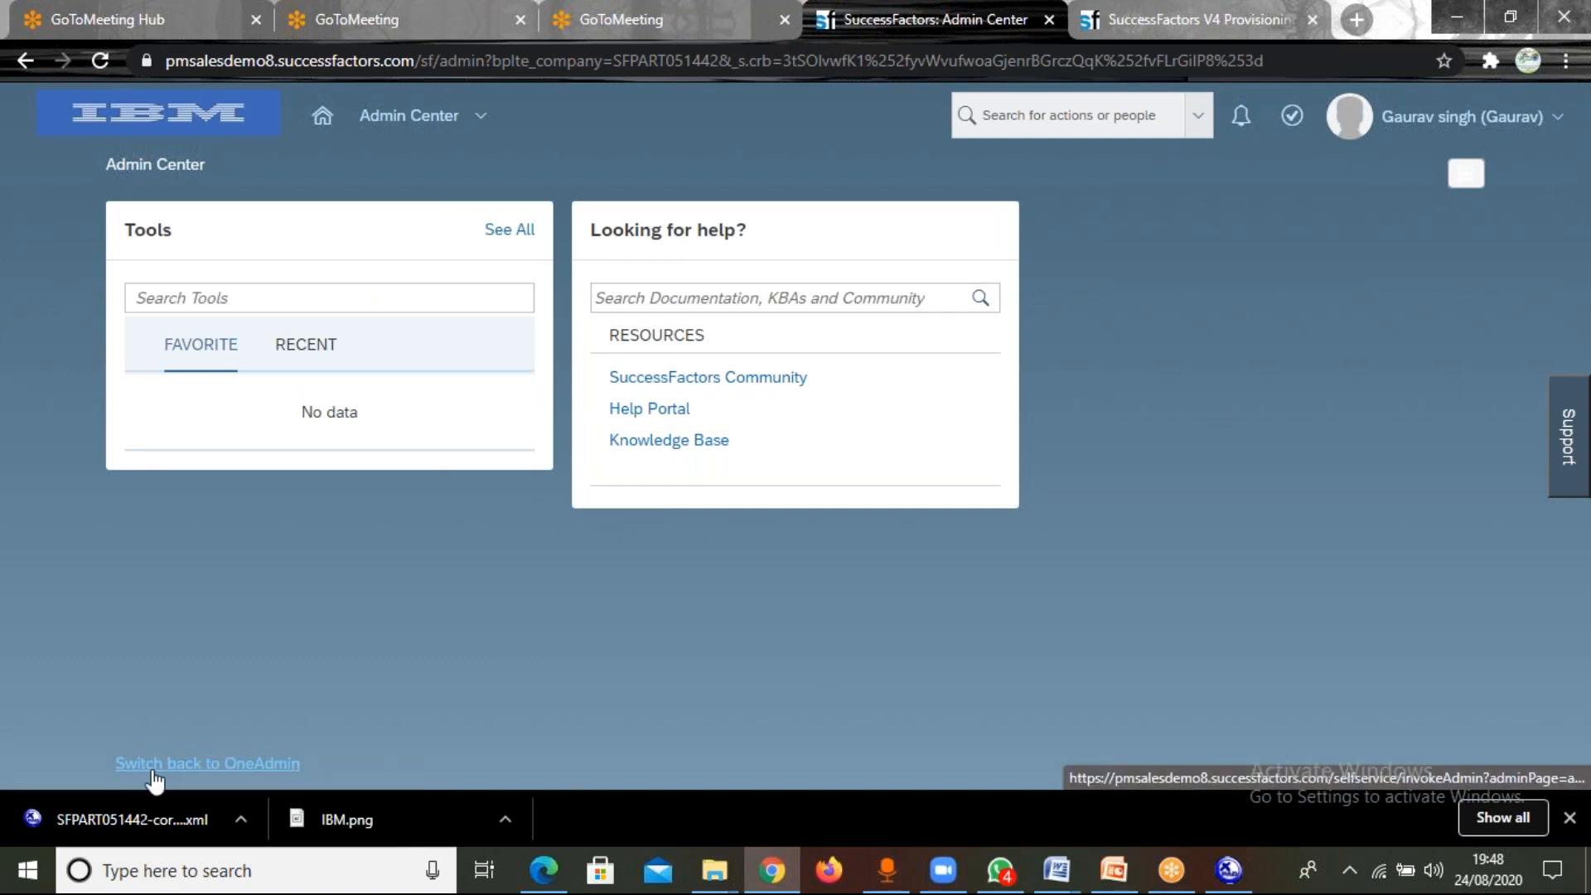
{"action": "left_click", "coordinate": [246, 763]}
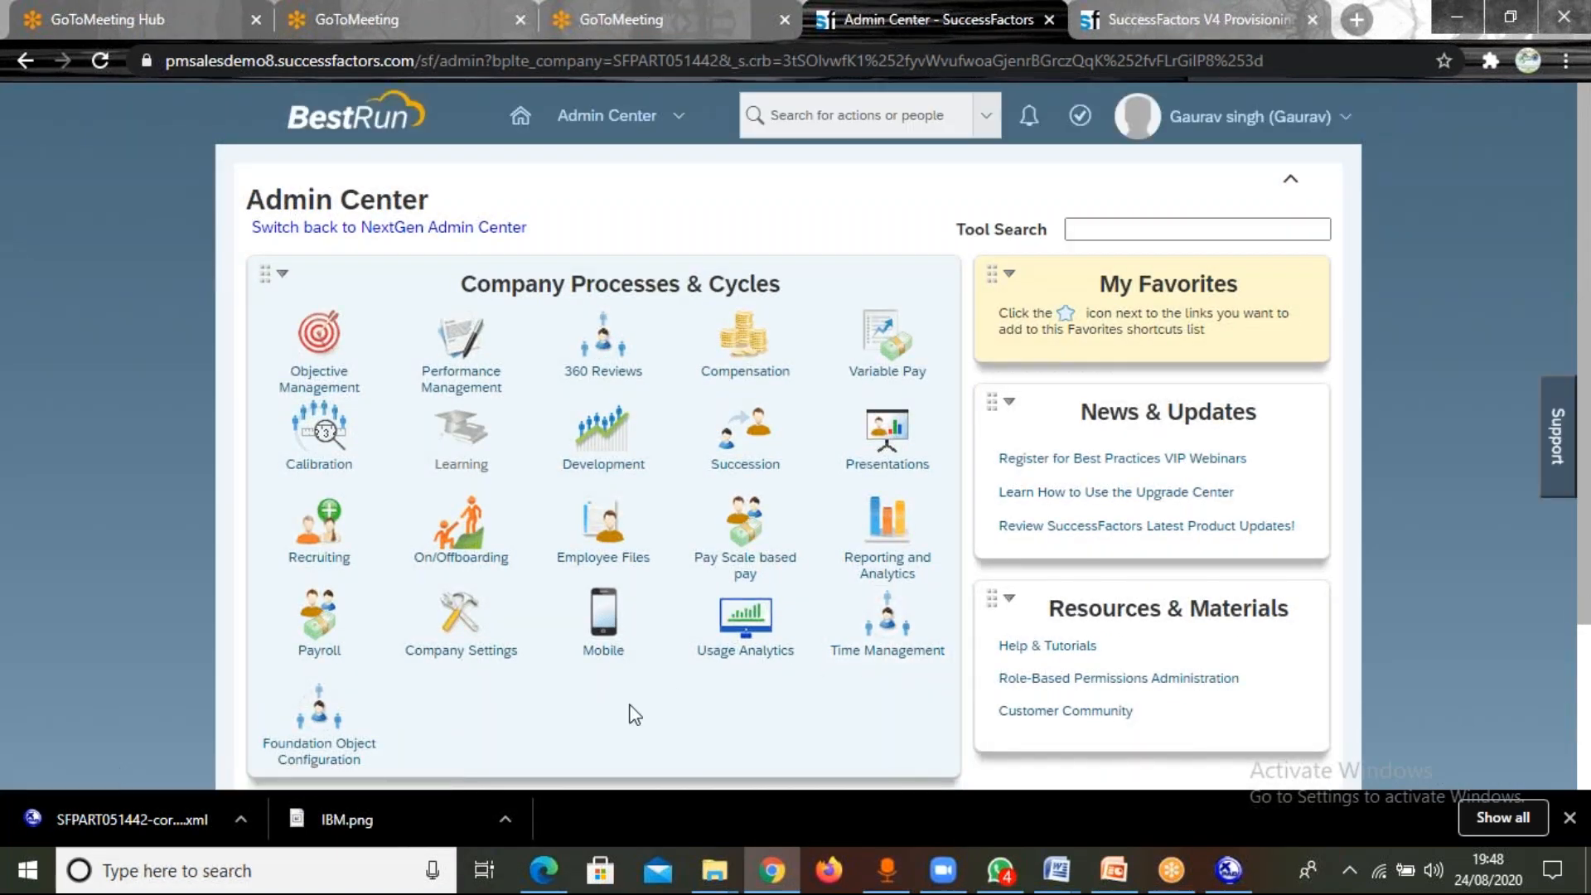
Open Manage Role-Based Permission Access from Set User Permissions under Manage Employees.
{"action": "scroll", "coordinate": [635, 714], "scroll_direction": "down", "scroll_amount": 3}
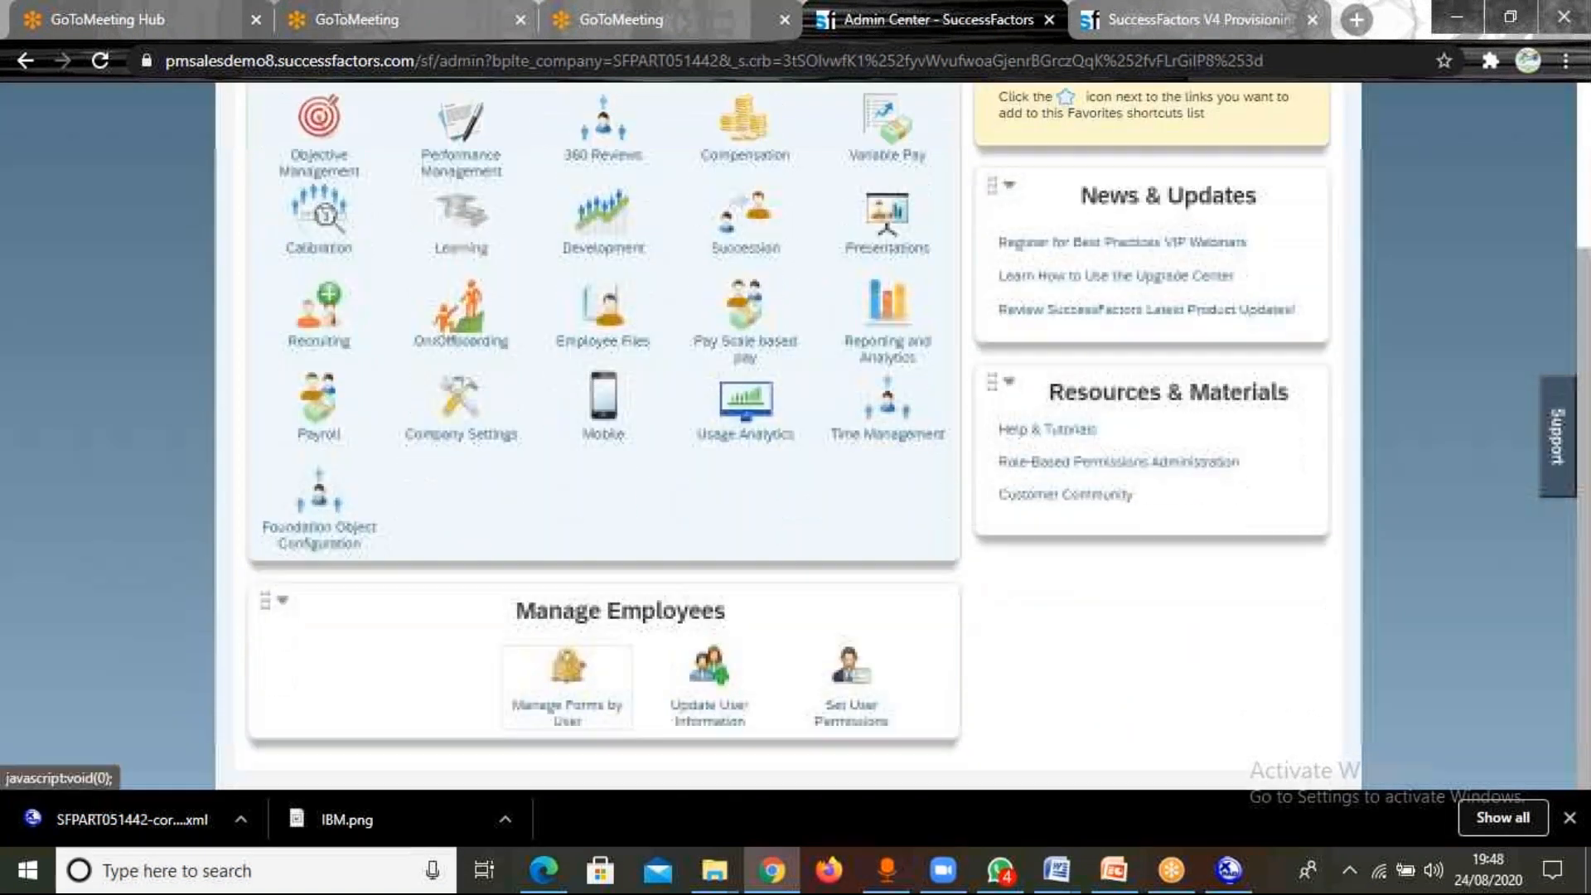
{"action": "left_click", "coordinate": [845, 721]}
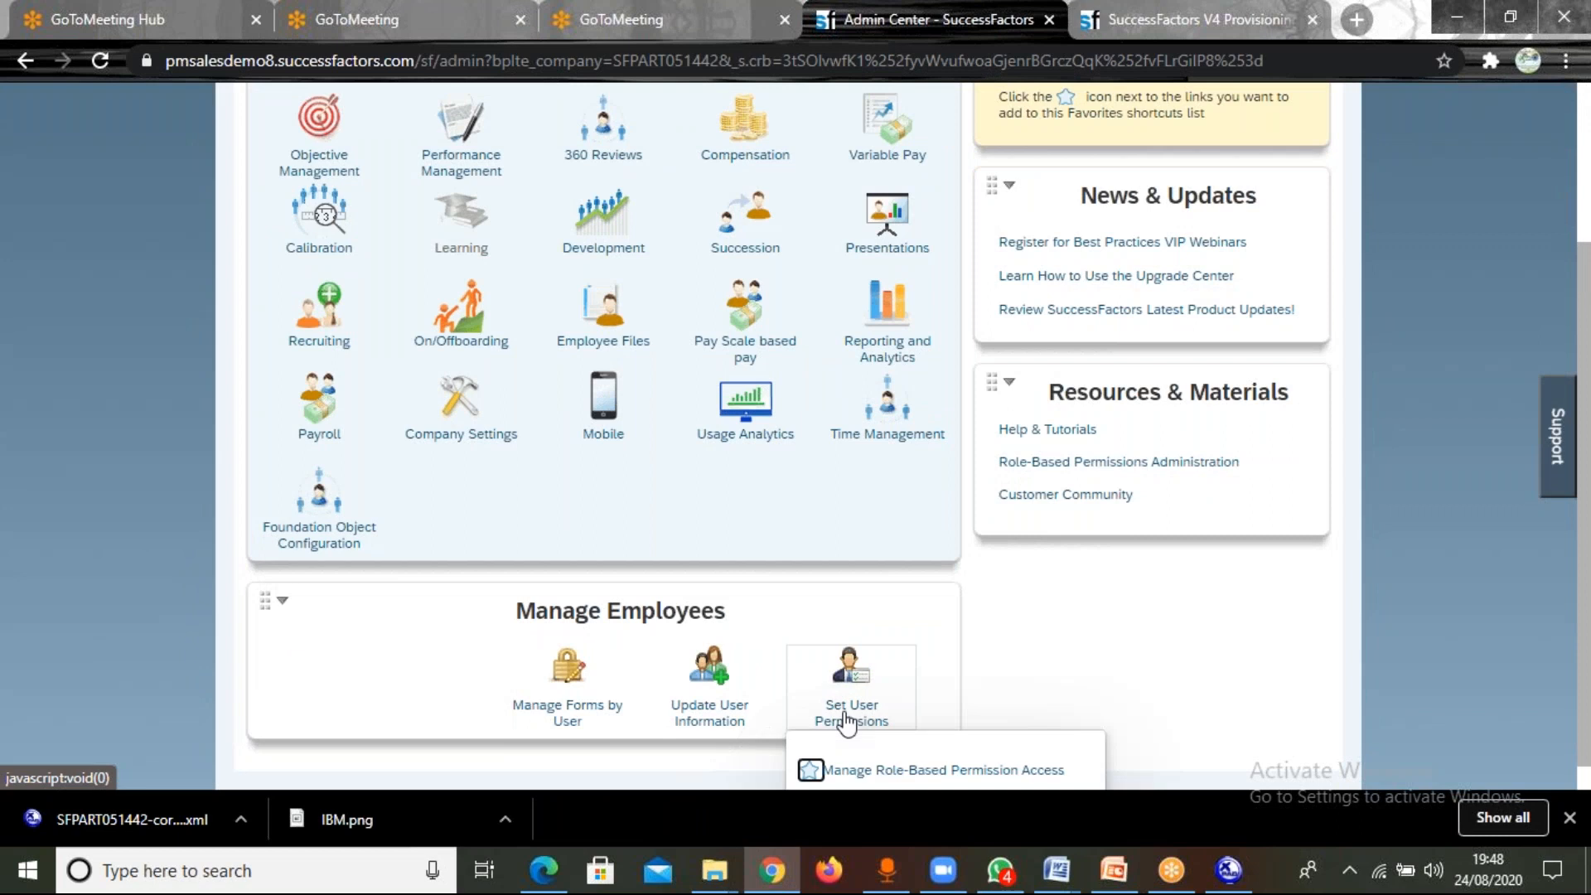
{"action": "left_click", "coordinate": [895, 773]}
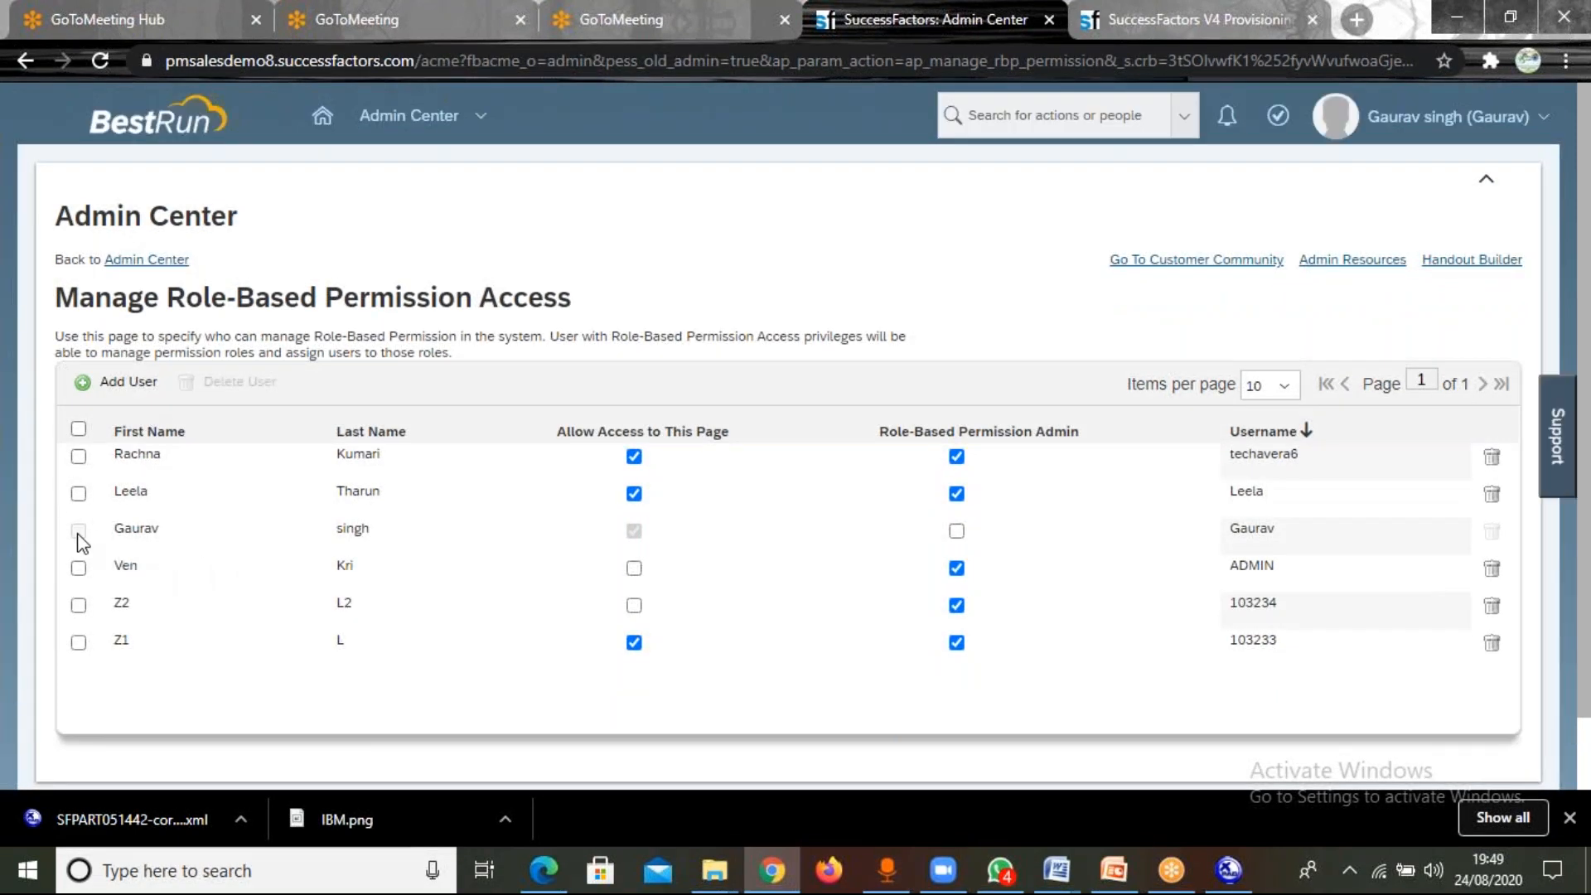
Add the new super admin as a Role-Based Permission user by finding them by first name, selecting them and granting permission.
{"action": "left_click", "coordinate": [127, 383]}
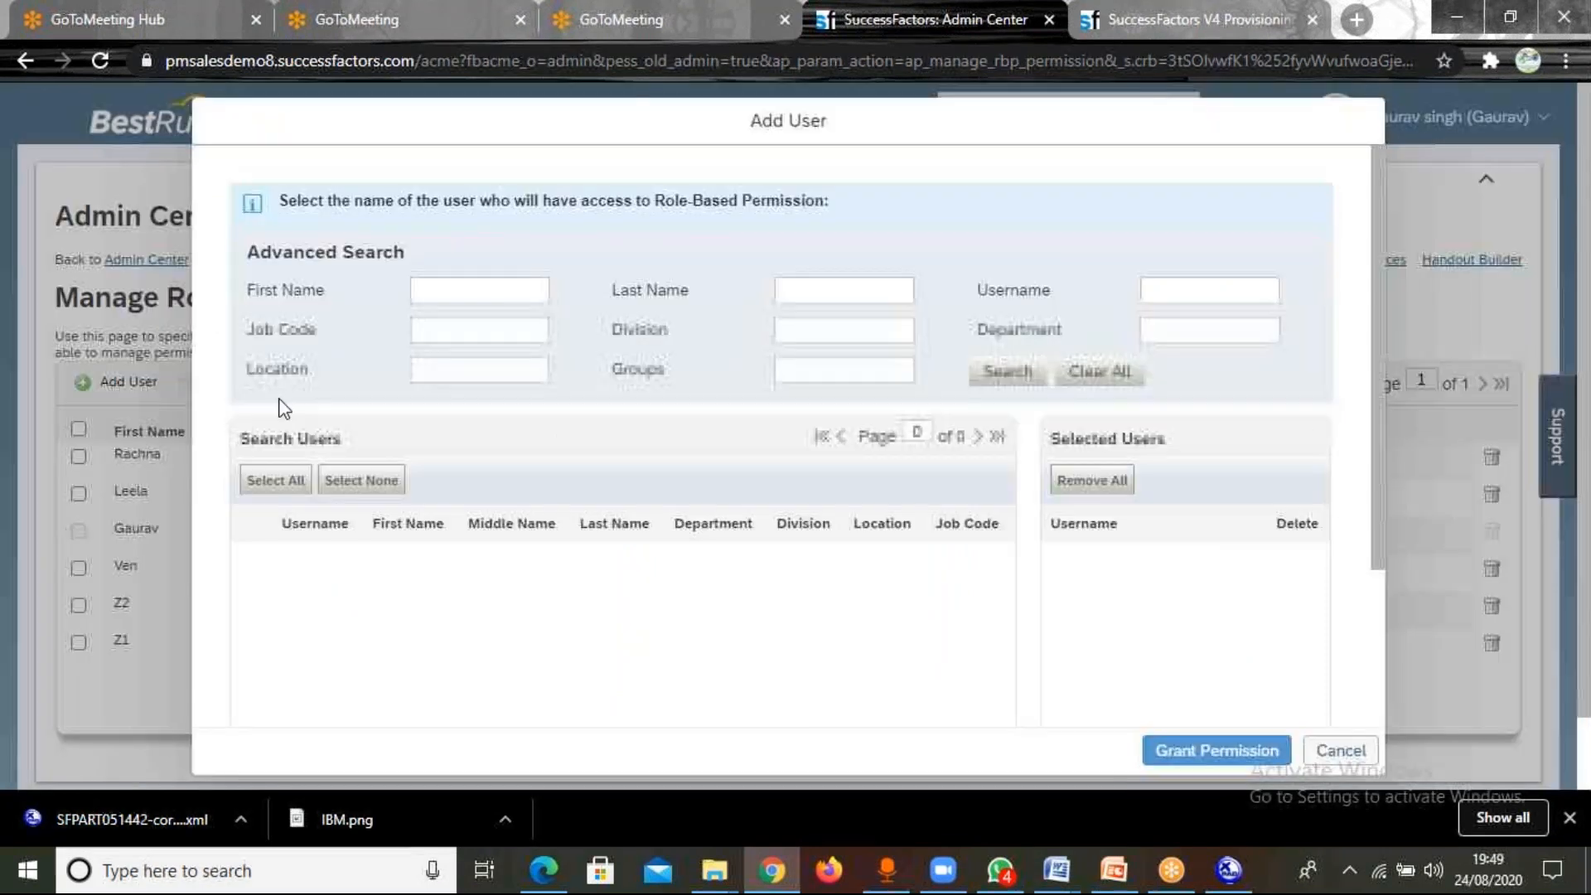
{"action": "left_click", "coordinate": [443, 292]}
{"action": "type", "text": "Gaurav"}
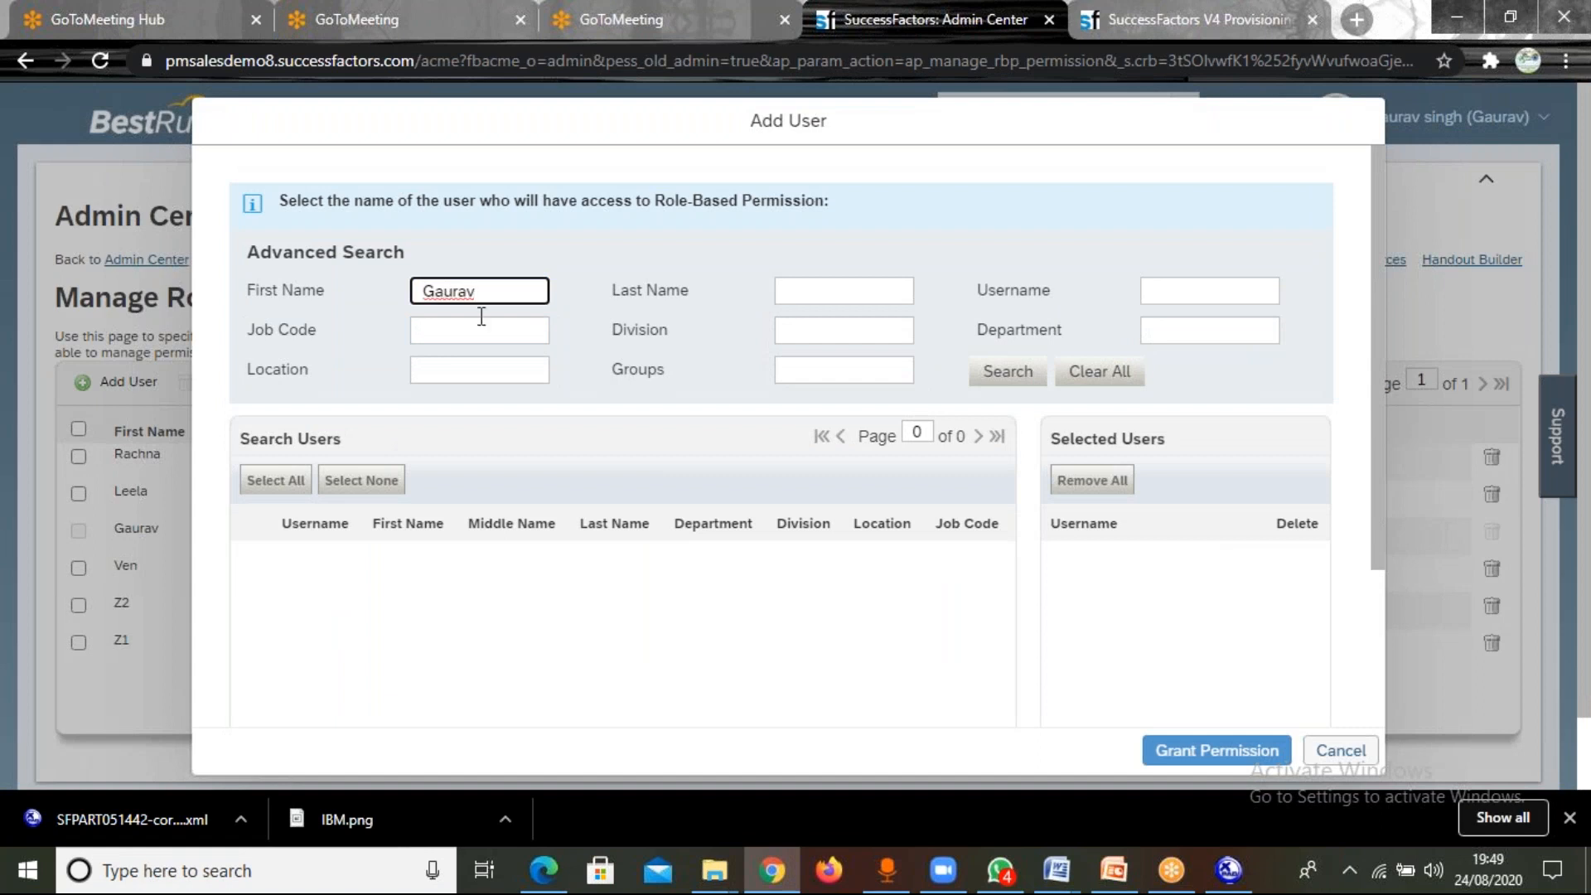
{"action": "key", "text": "Return"}
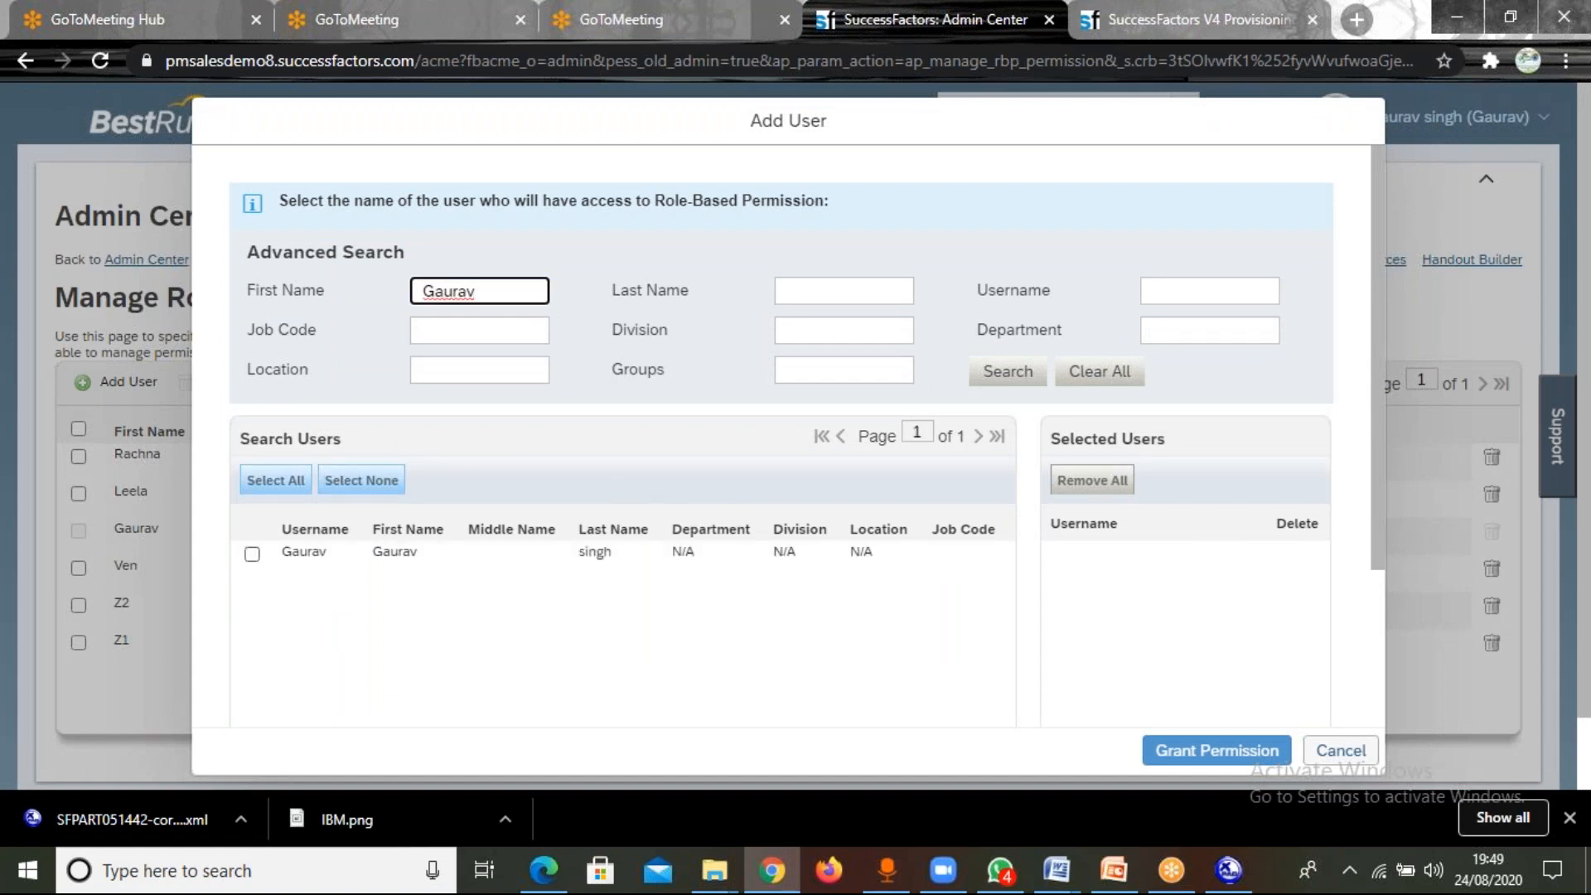
{"action": "left_click", "coordinate": [252, 554]}
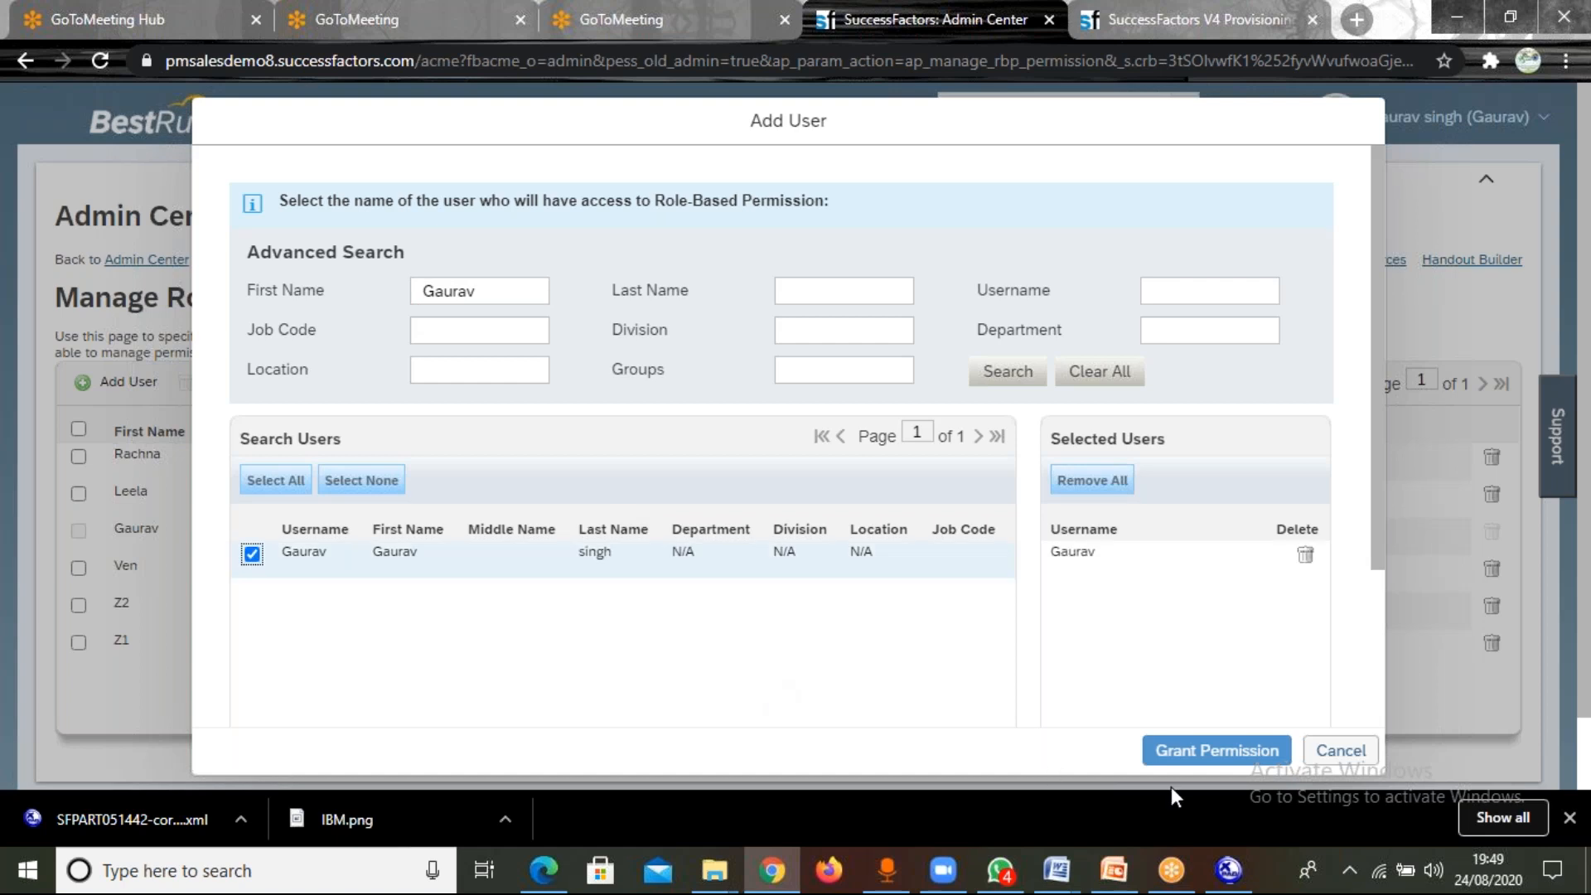
{"action": "left_click", "coordinate": [1203, 755]}
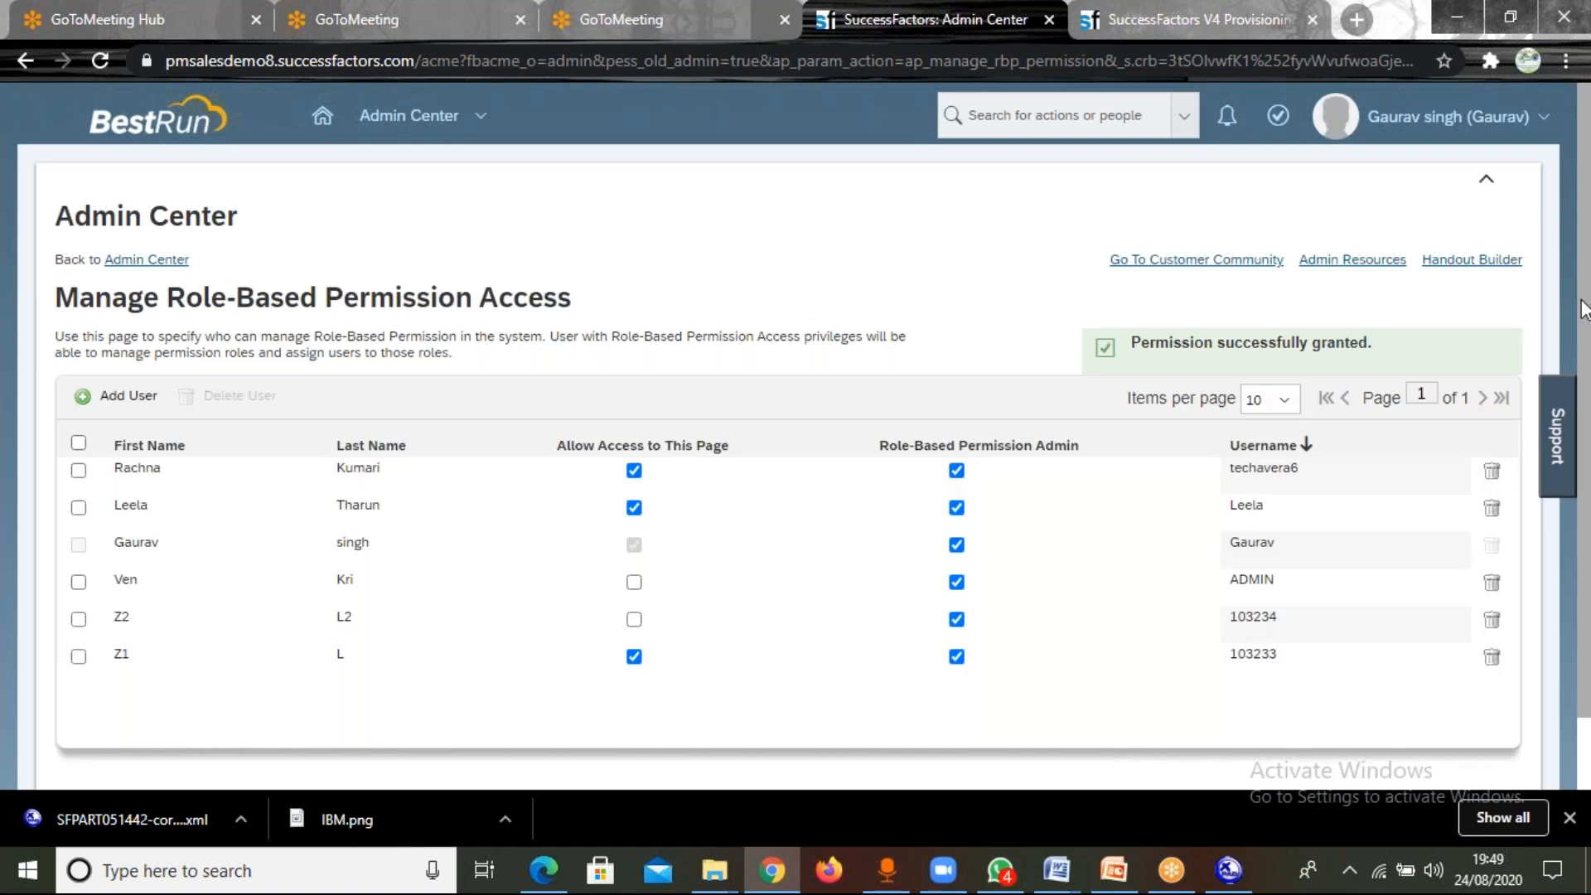
Return to the Admin Center and reopen Manage Role-Based Permission Access from Set User Permissions.
{"action": "scroll", "coordinate": [1573, 514], "scroll_direction": "down", "scroll_amount": 1}
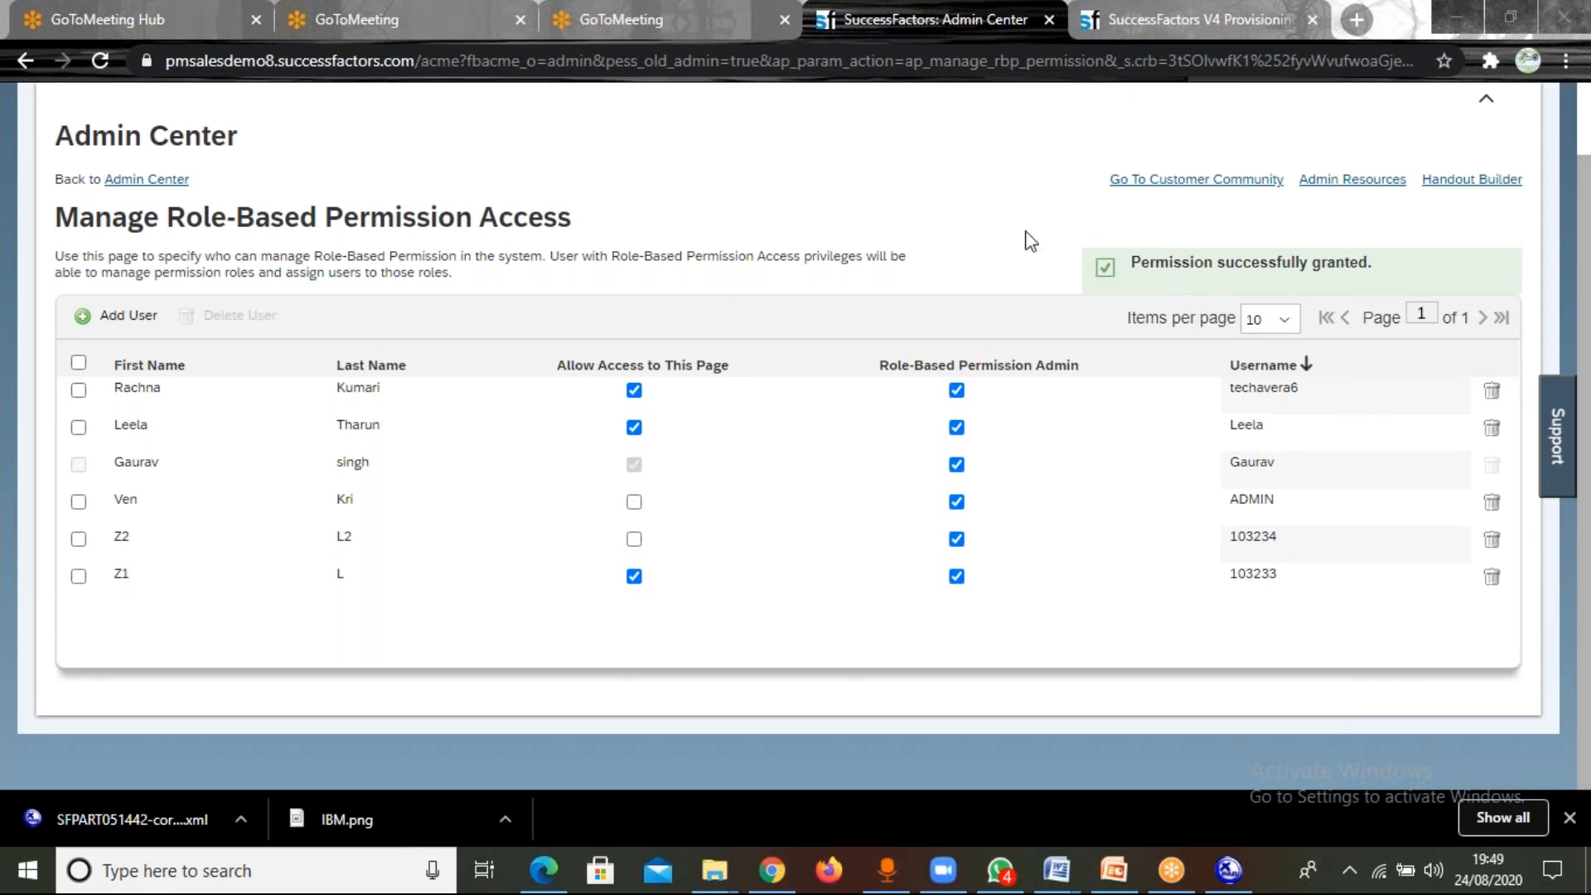
{"action": "left_click", "coordinate": [172, 181]}
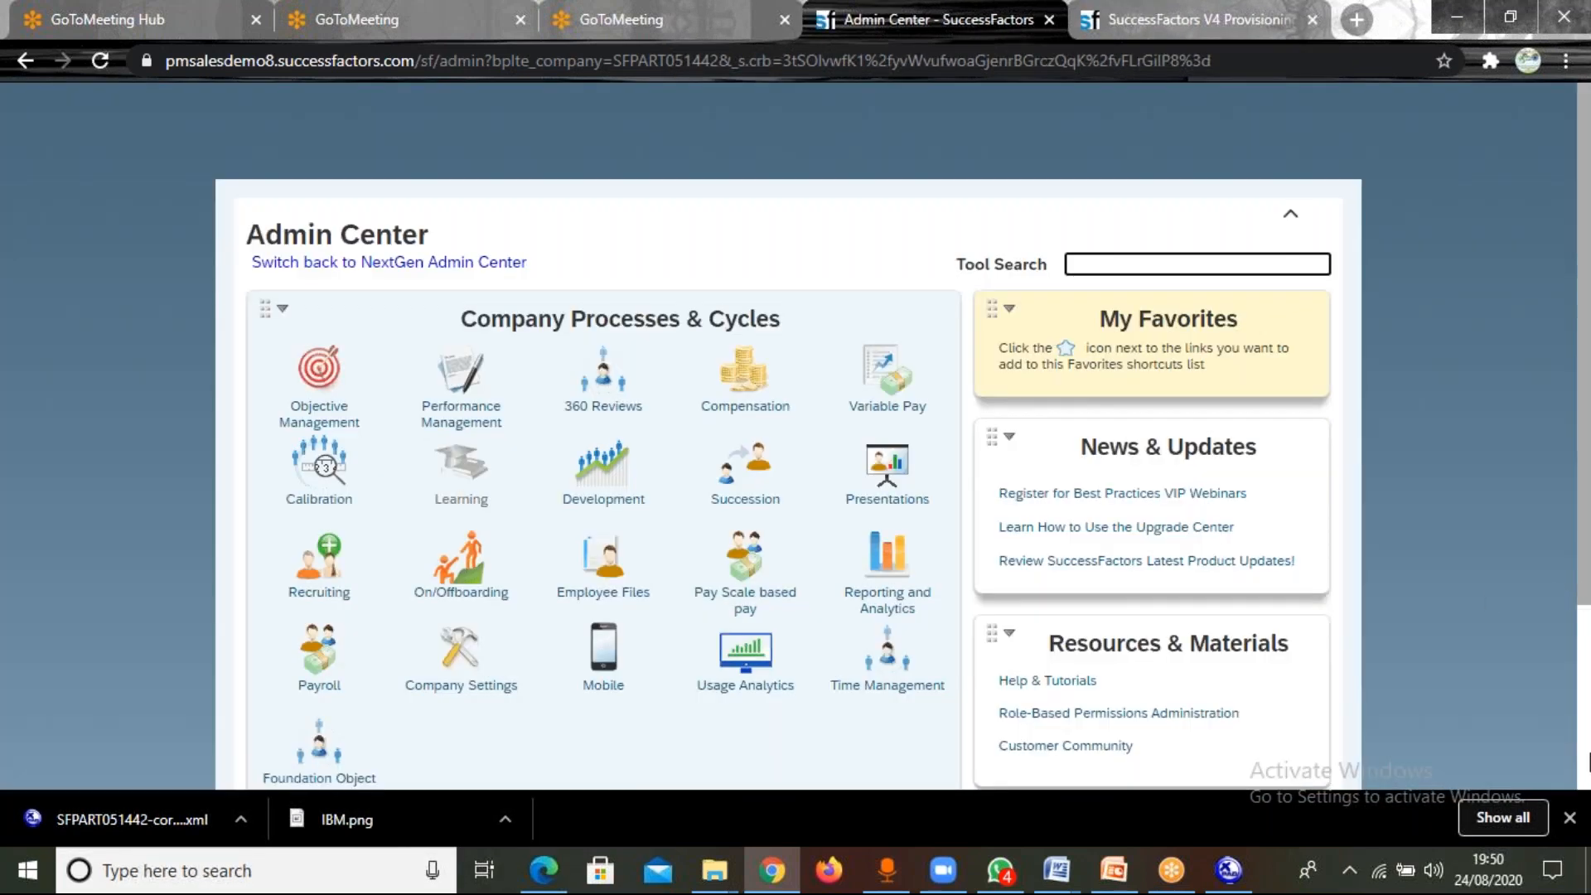
{"action": "scroll", "coordinate": [1564, 706], "scroll_direction": "down", "scroll_amount": 3}
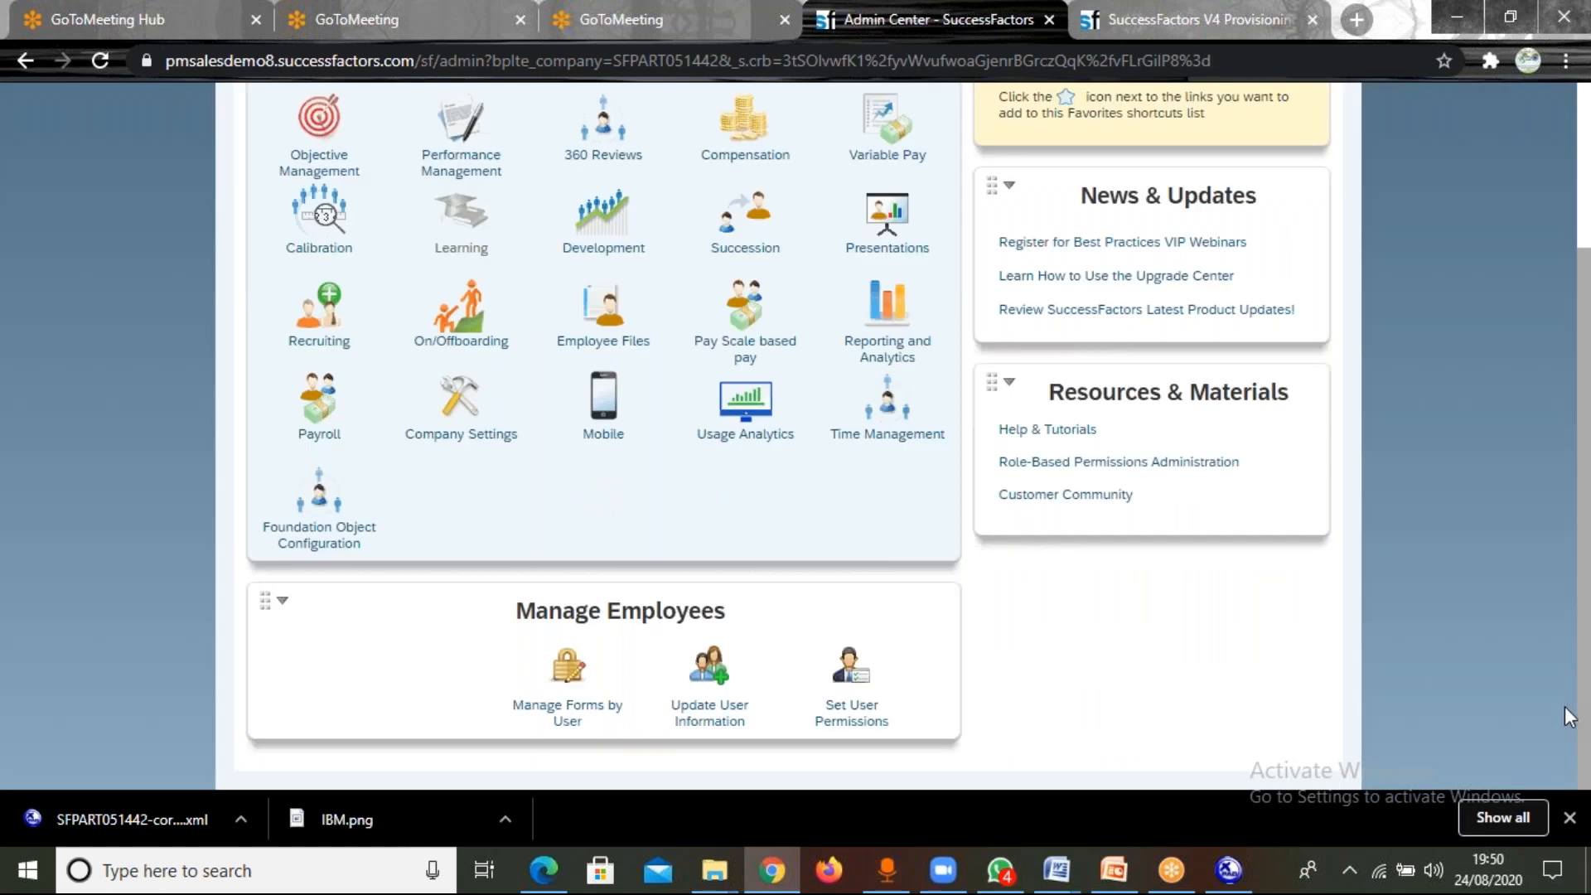
{"action": "left_click", "coordinate": [834, 724]}
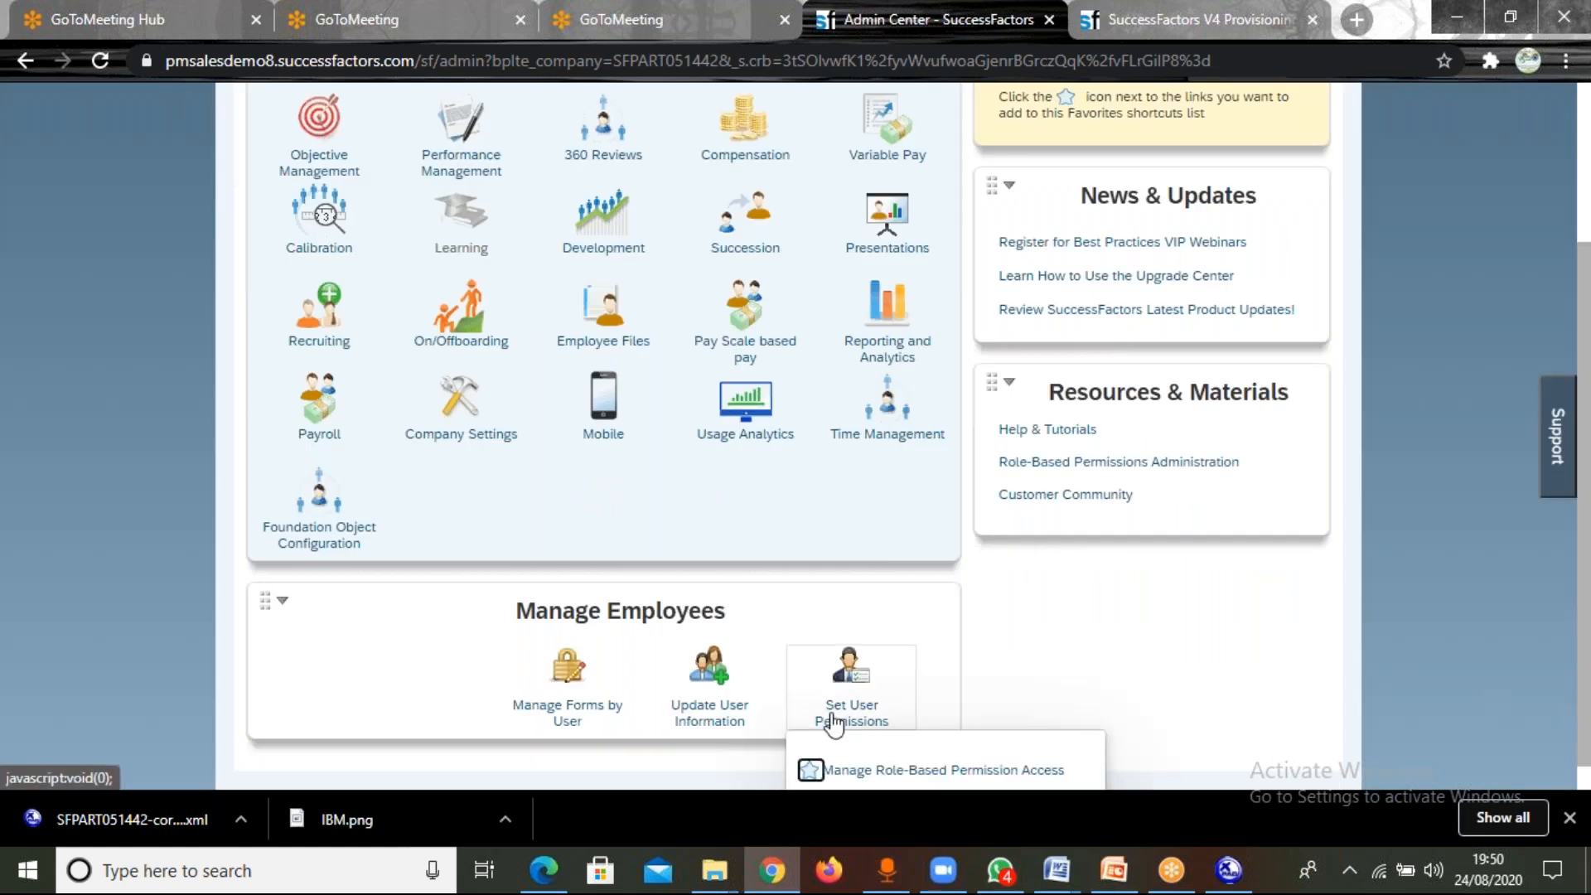
{"action": "scroll", "coordinate": [834, 730], "scroll_direction": "down", "scroll_amount": 1}
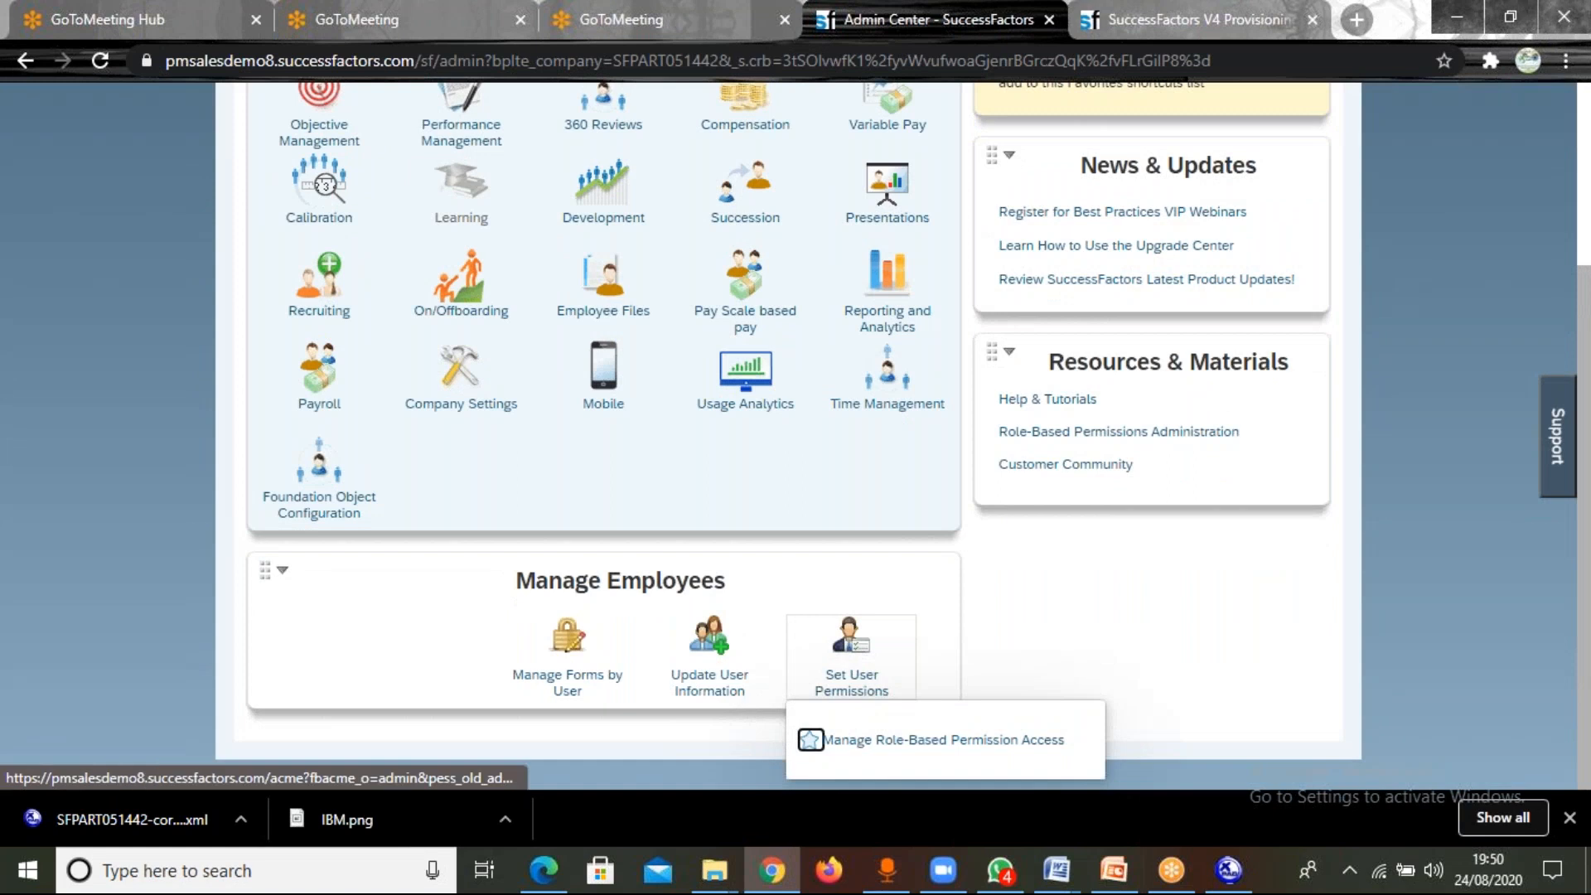
{"action": "left_click", "coordinate": [866, 739]}
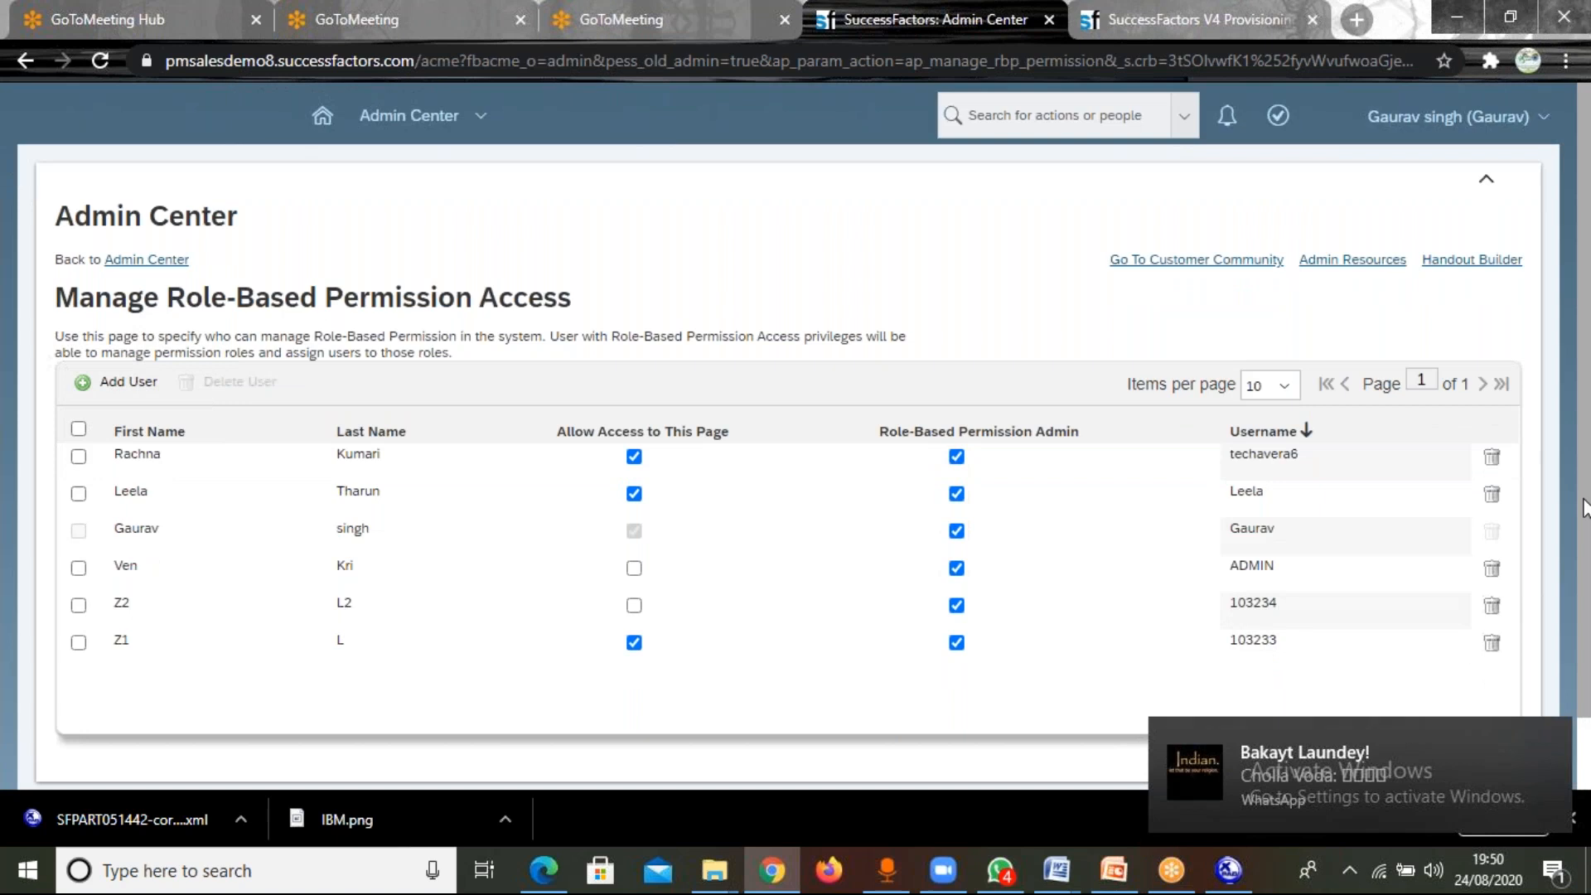
Repeat the Add User search with the super admin's first name and grant them Role-Based Permission access again.
{"action": "left_click_drag", "start_coordinate": [1584, 508], "coordinate": [1583, 642]}
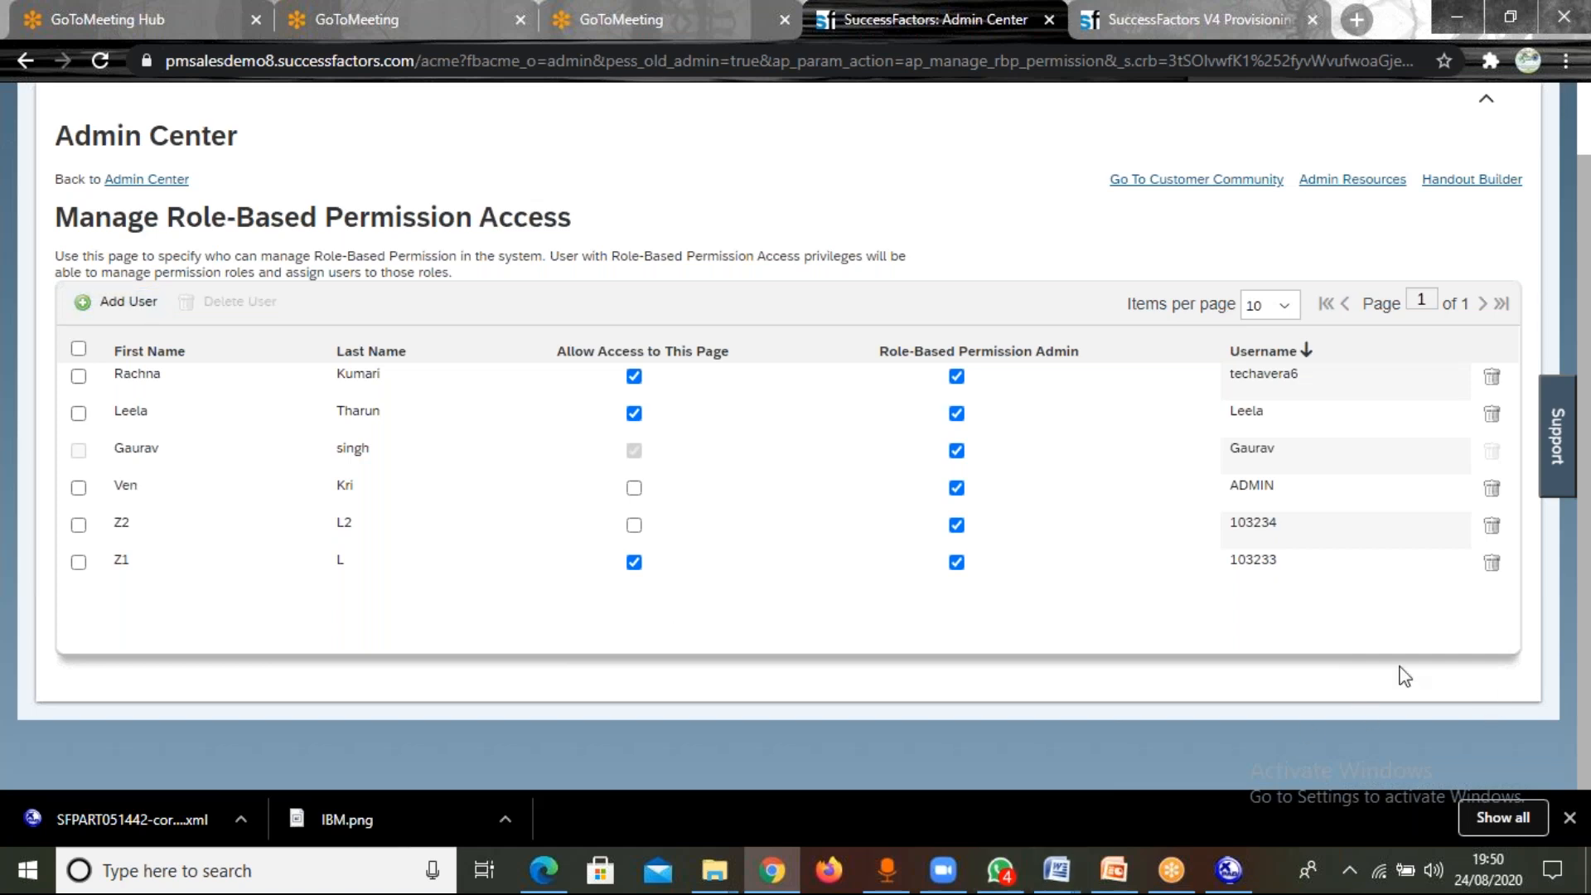
{"action": "left_click", "coordinate": [132, 302]}
{"action": "left_click", "coordinate": [448, 291]}
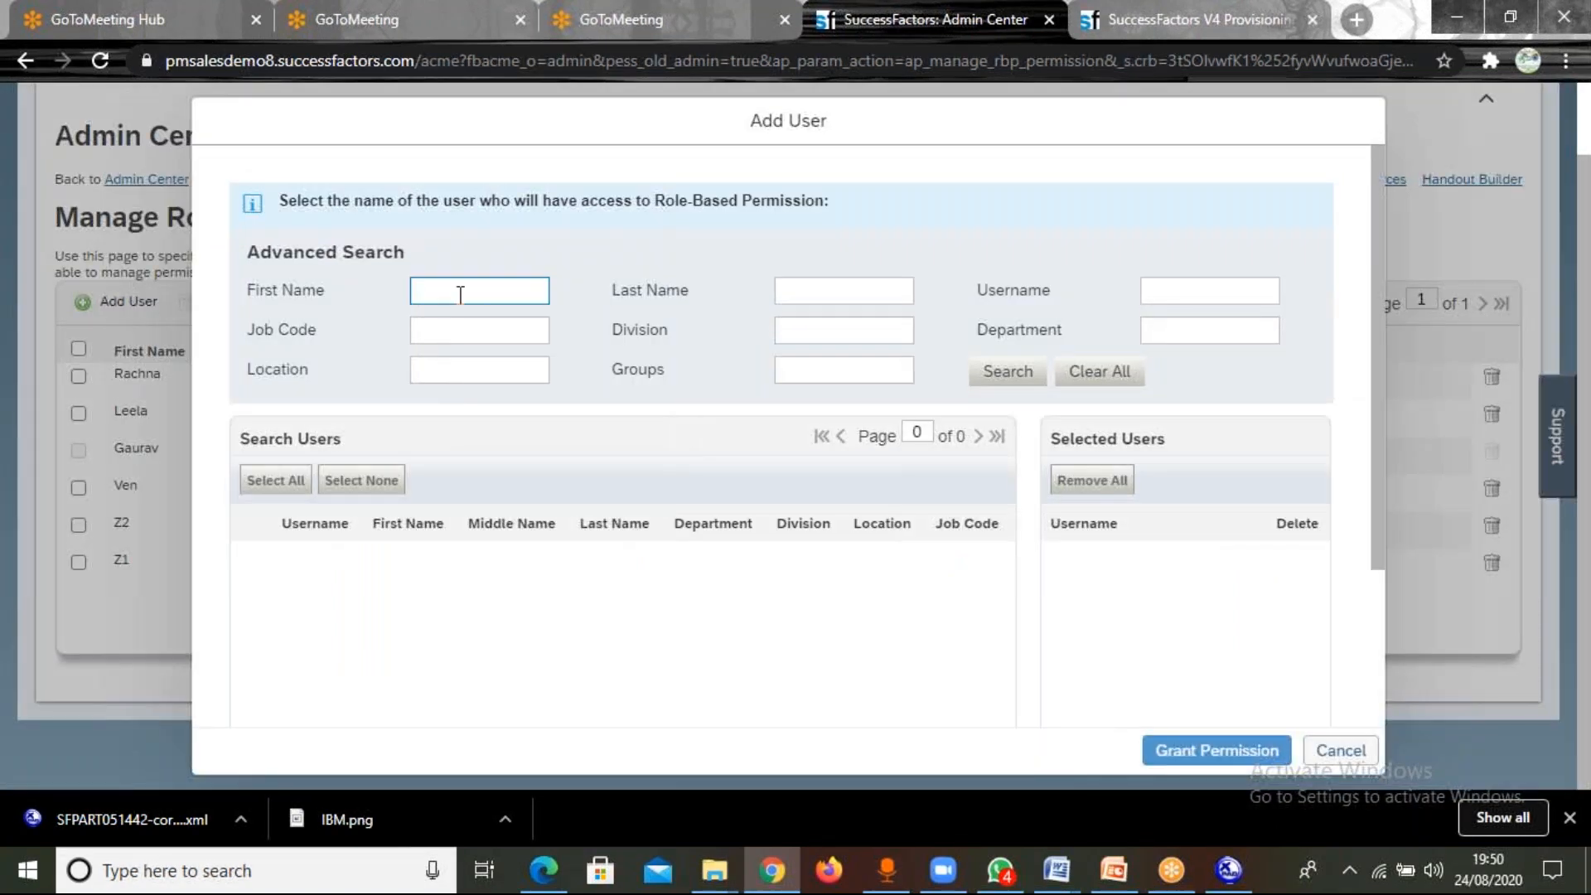
{"action": "type", "text": "gaurav"}
{"action": "key", "text": "Return"}
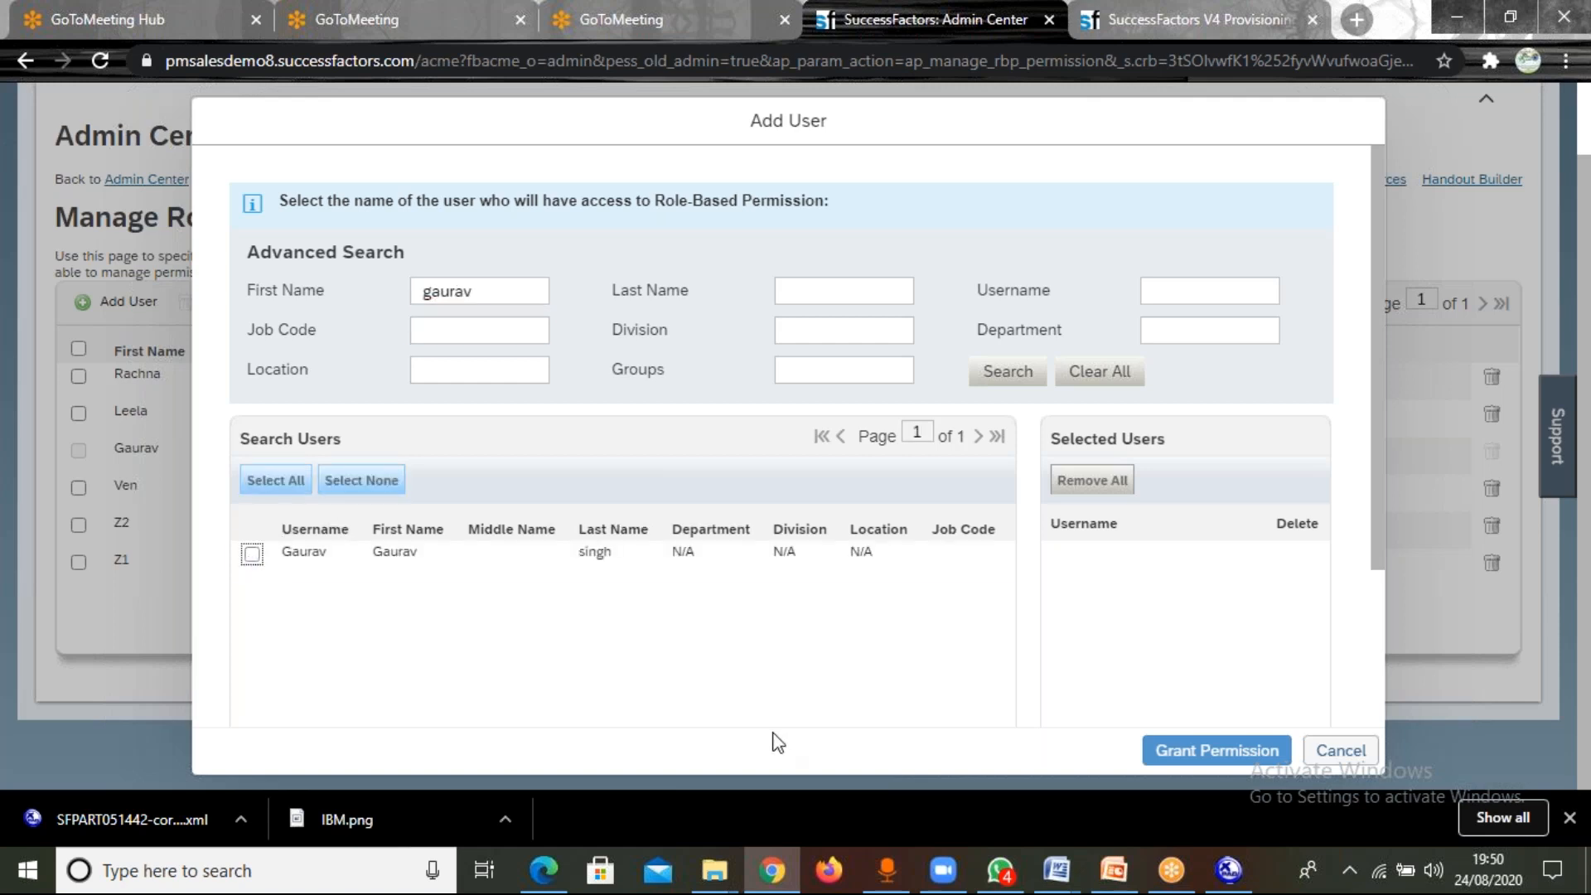
{"action": "left_click", "coordinate": [1226, 752]}
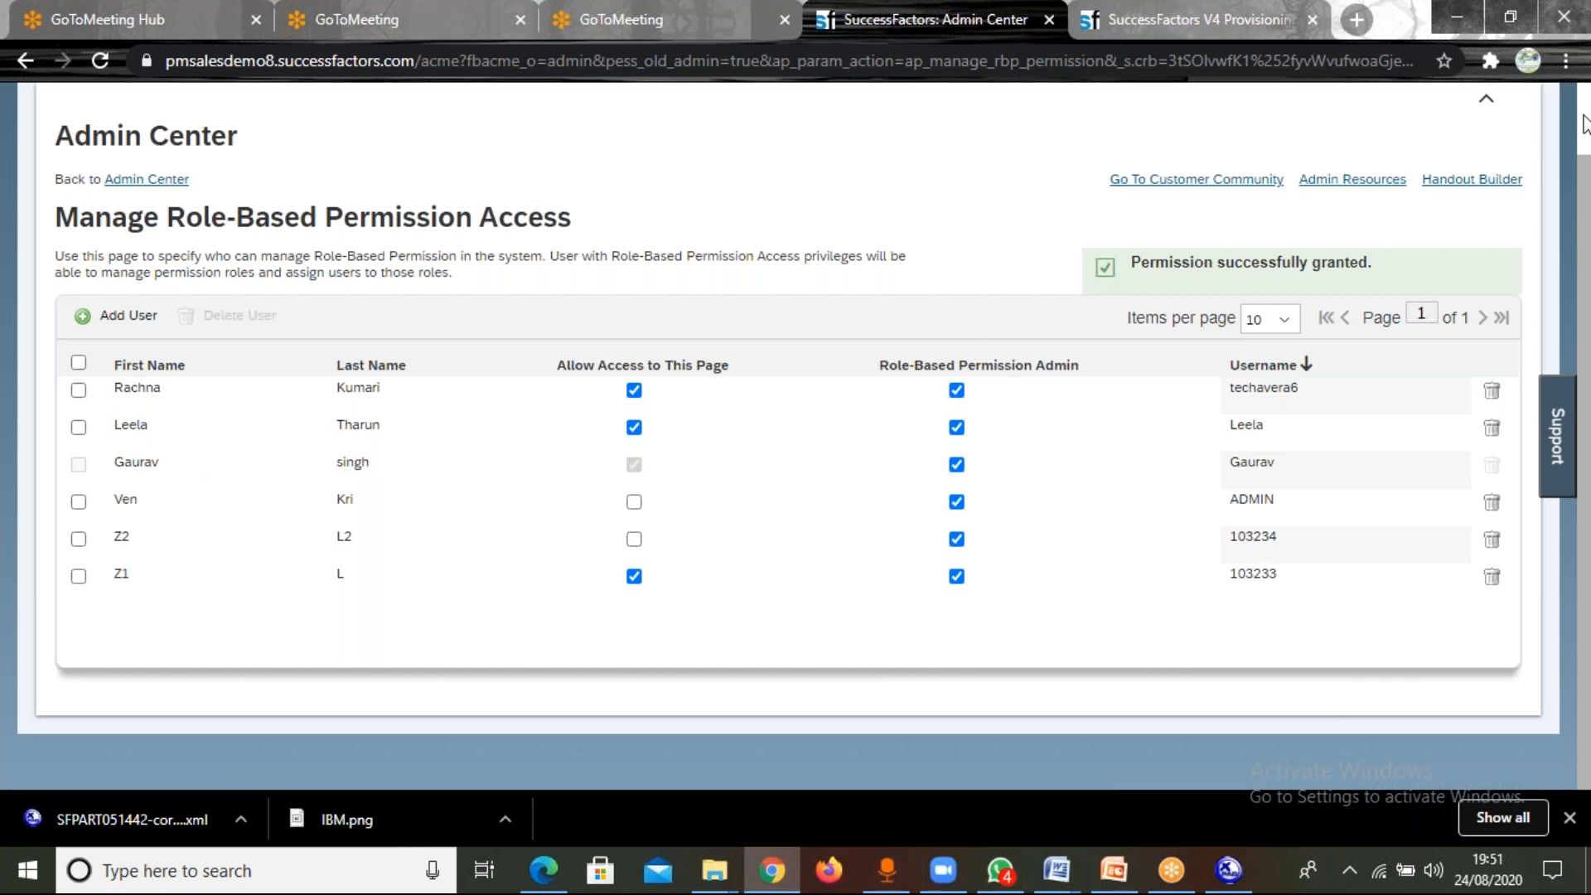
{"action": "scroll", "coordinate": [1585, 125], "scroll_direction": "up", "scroll_amount": 1}
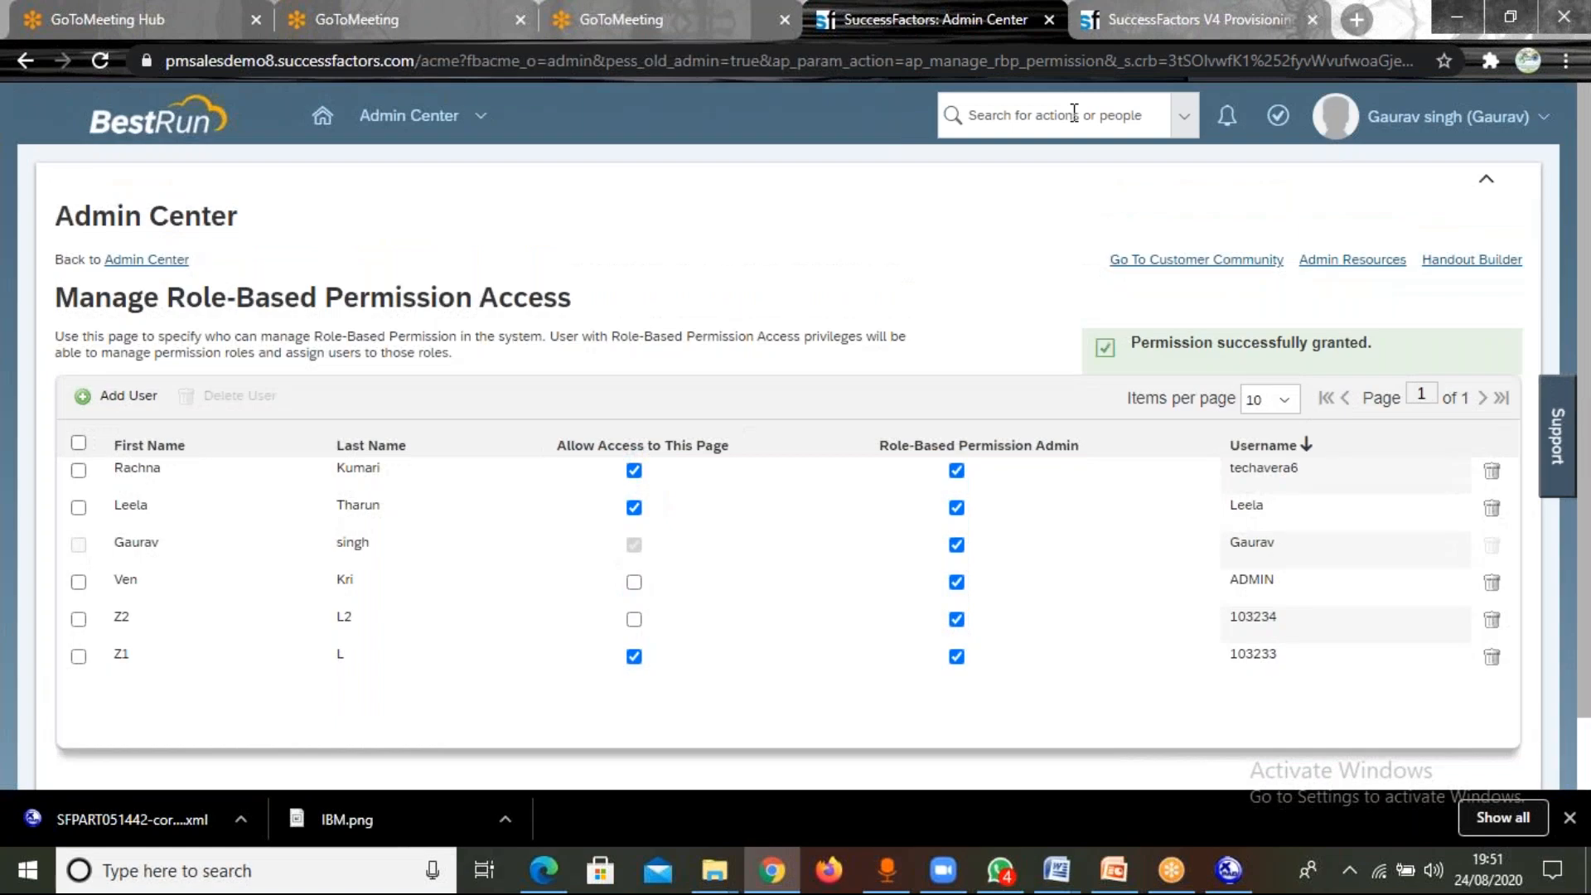
Return to the Admin Center and check the new super admin's Set User Permissions and Update User Information options under Manage Employees.
{"action": "left_click", "coordinate": [472, 124]}
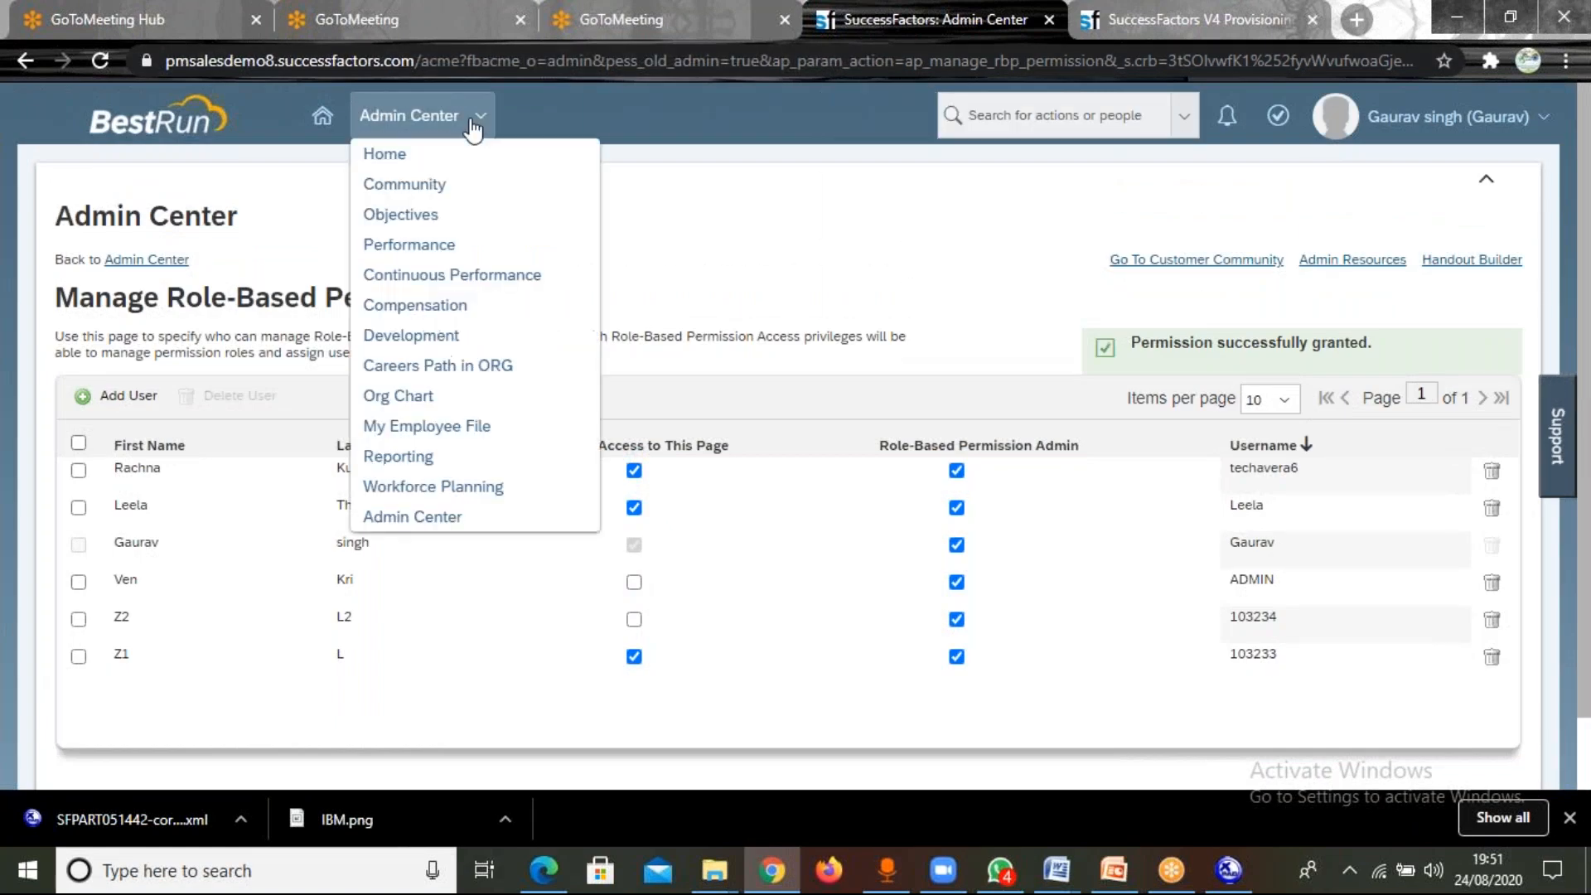
{"action": "left_click", "coordinate": [461, 522]}
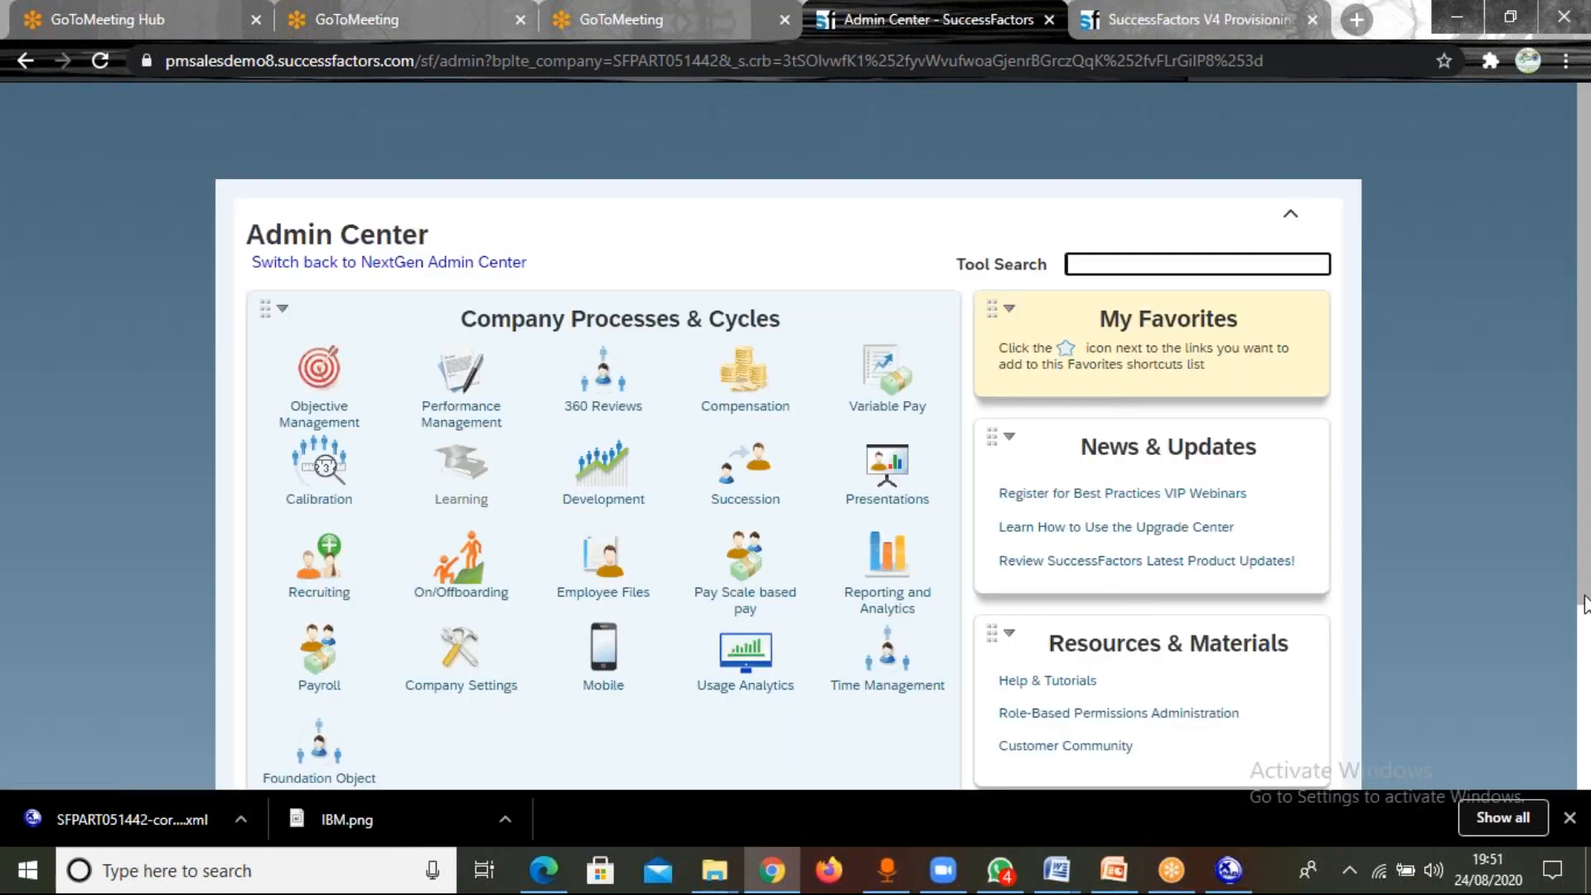
{"action": "left_click_drag", "start_coordinate": [1584, 605], "coordinate": [1581, 798]}
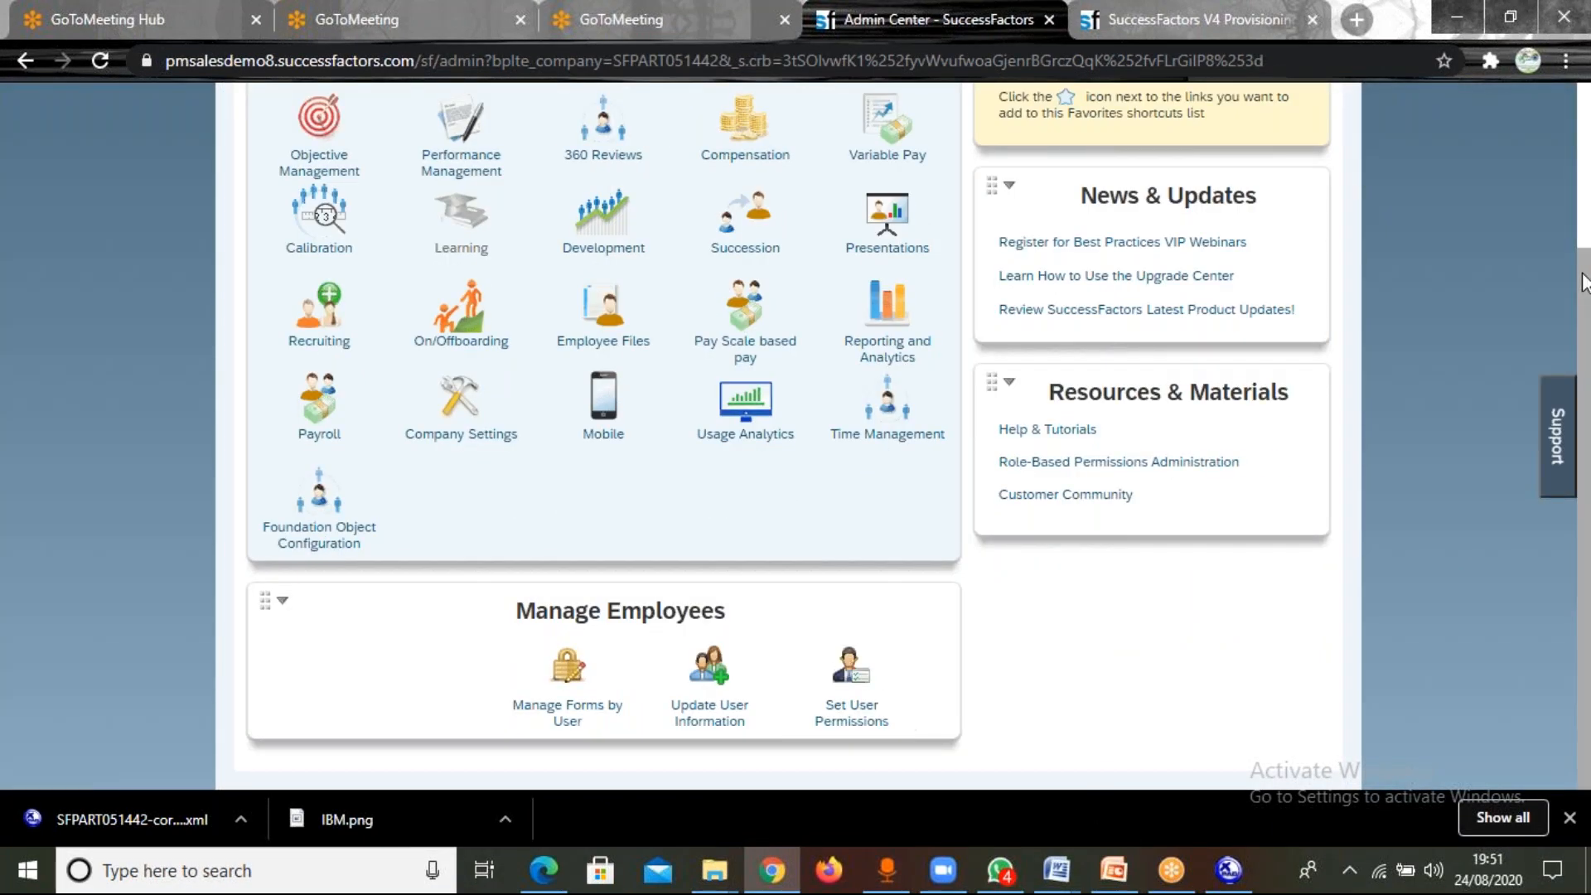
{"action": "scroll", "coordinate": [1585, 332], "scroll_direction": "up", "scroll_amount": 3}
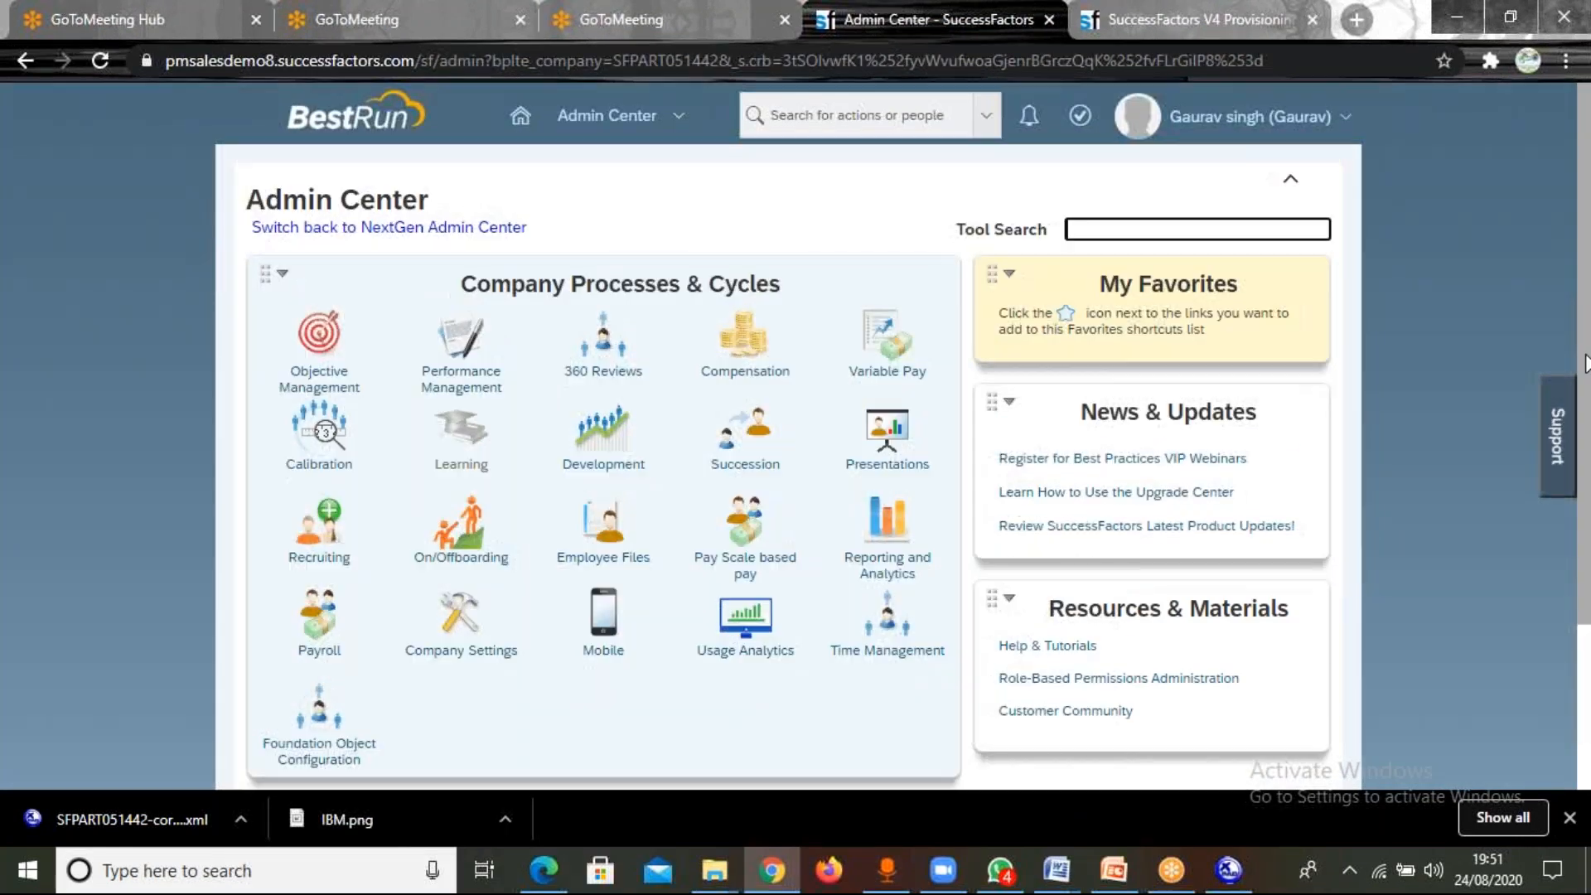
{"action": "scroll", "coordinate": [1585, 363], "scroll_direction": "down", "scroll_amount": 3}
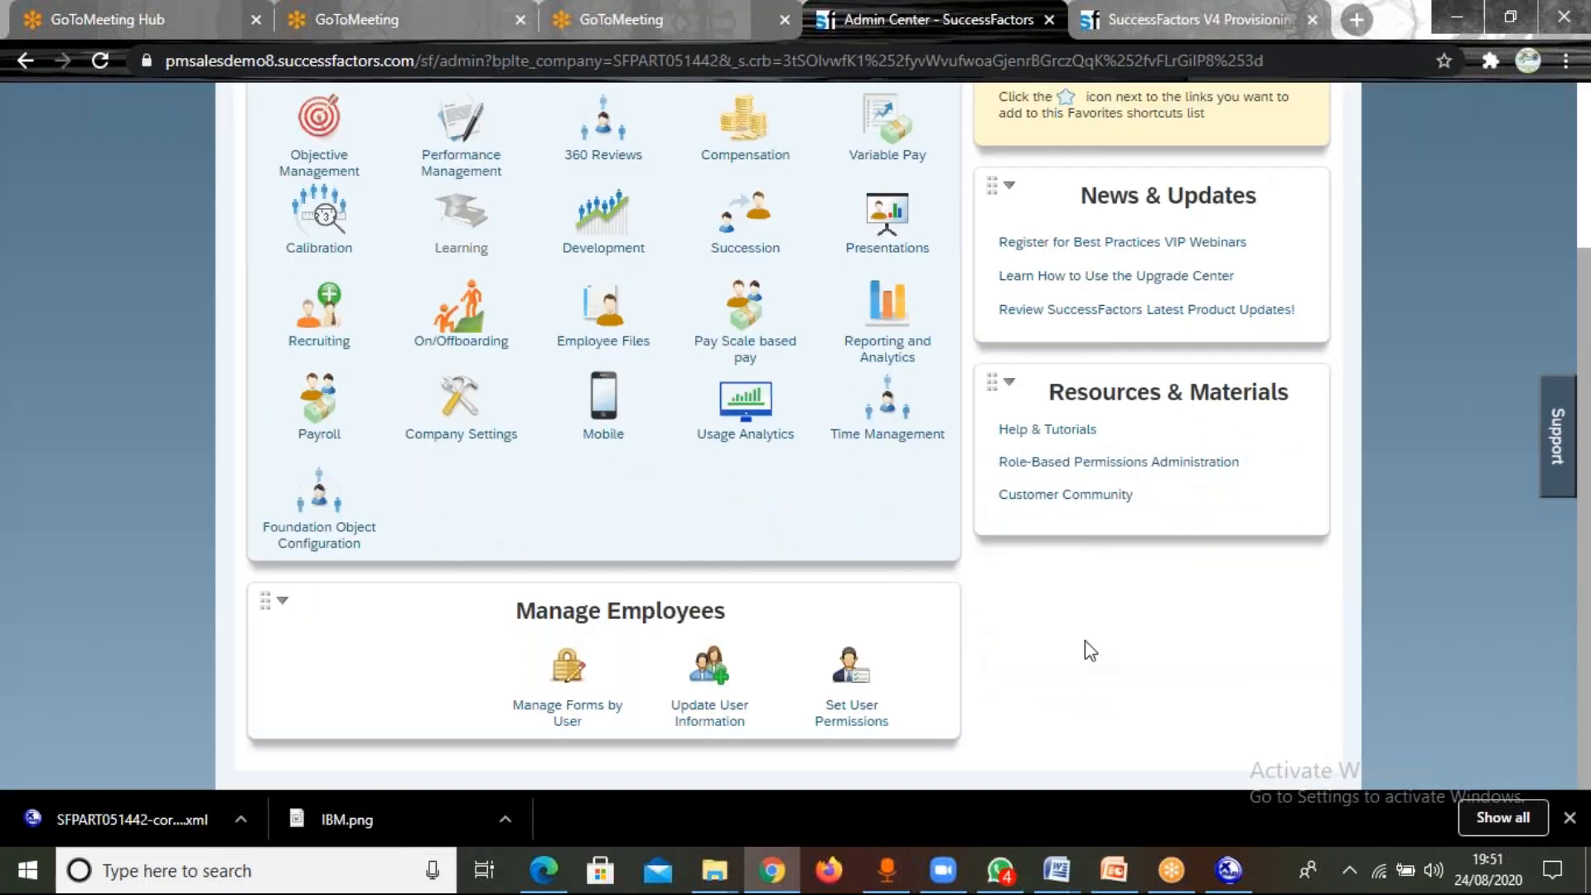
{"action": "left_click", "coordinate": [858, 689]}
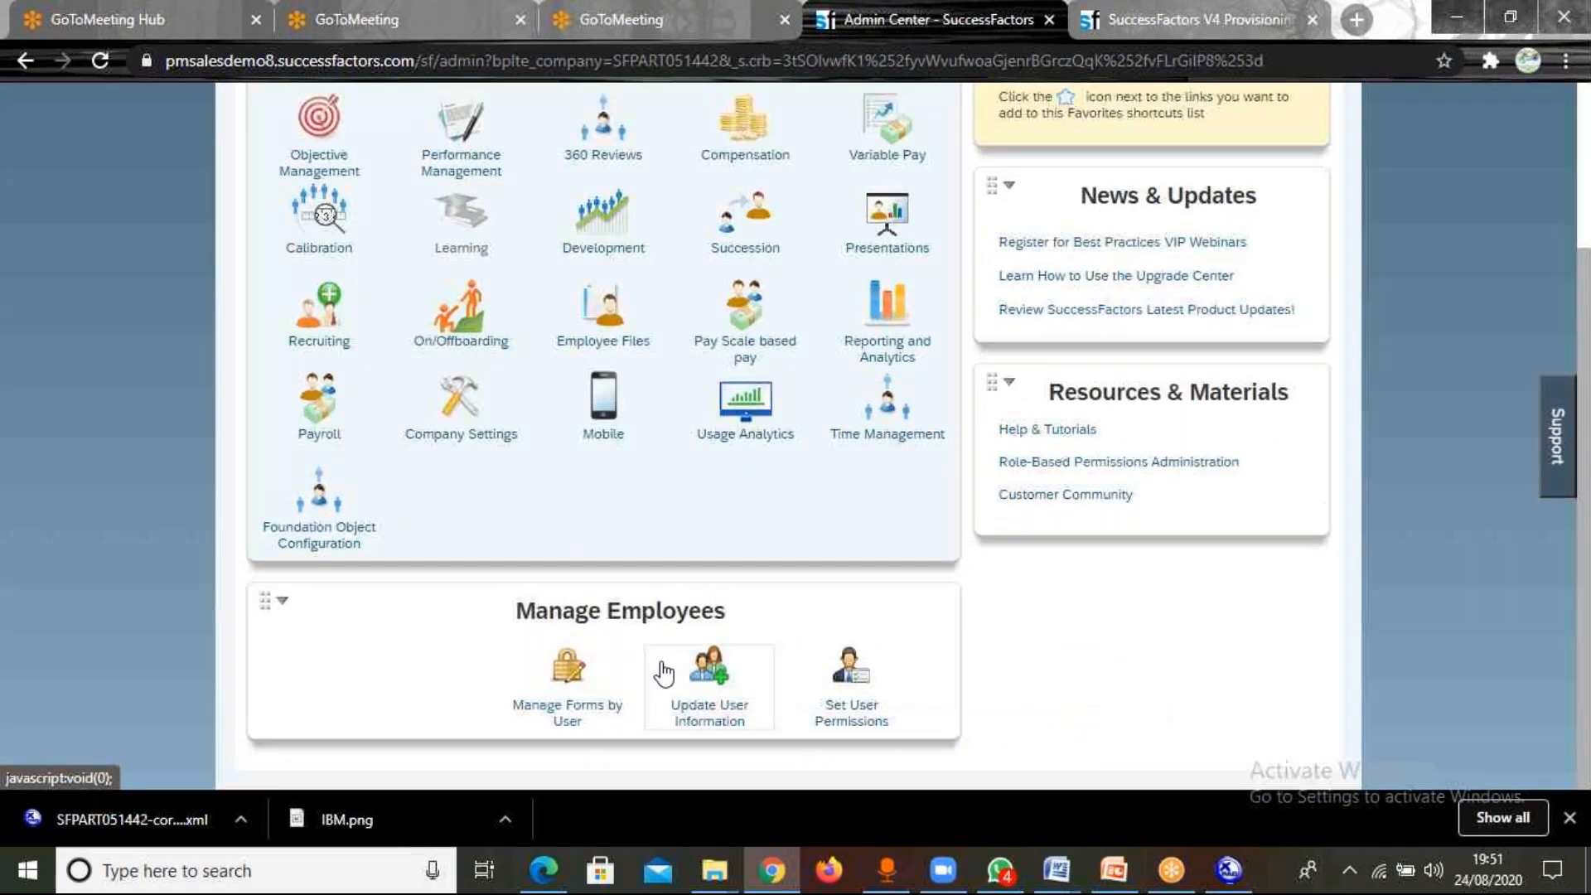
{"action": "left_click", "coordinate": [663, 673]}
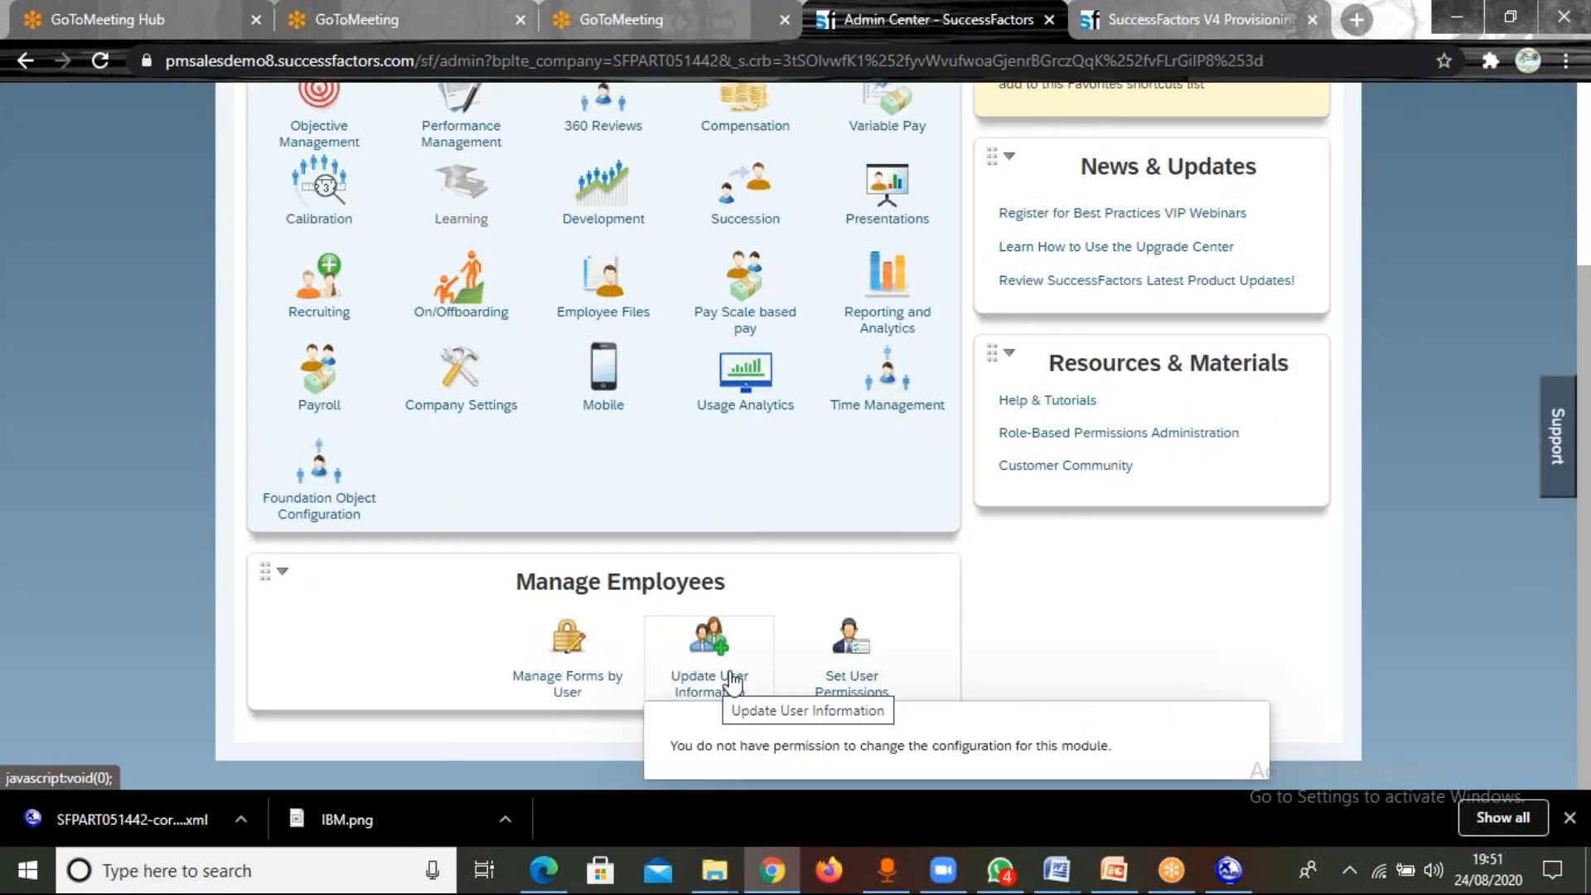
Log the new super admin out of the instance.
{"action": "left_click", "coordinate": [1582, 170]}
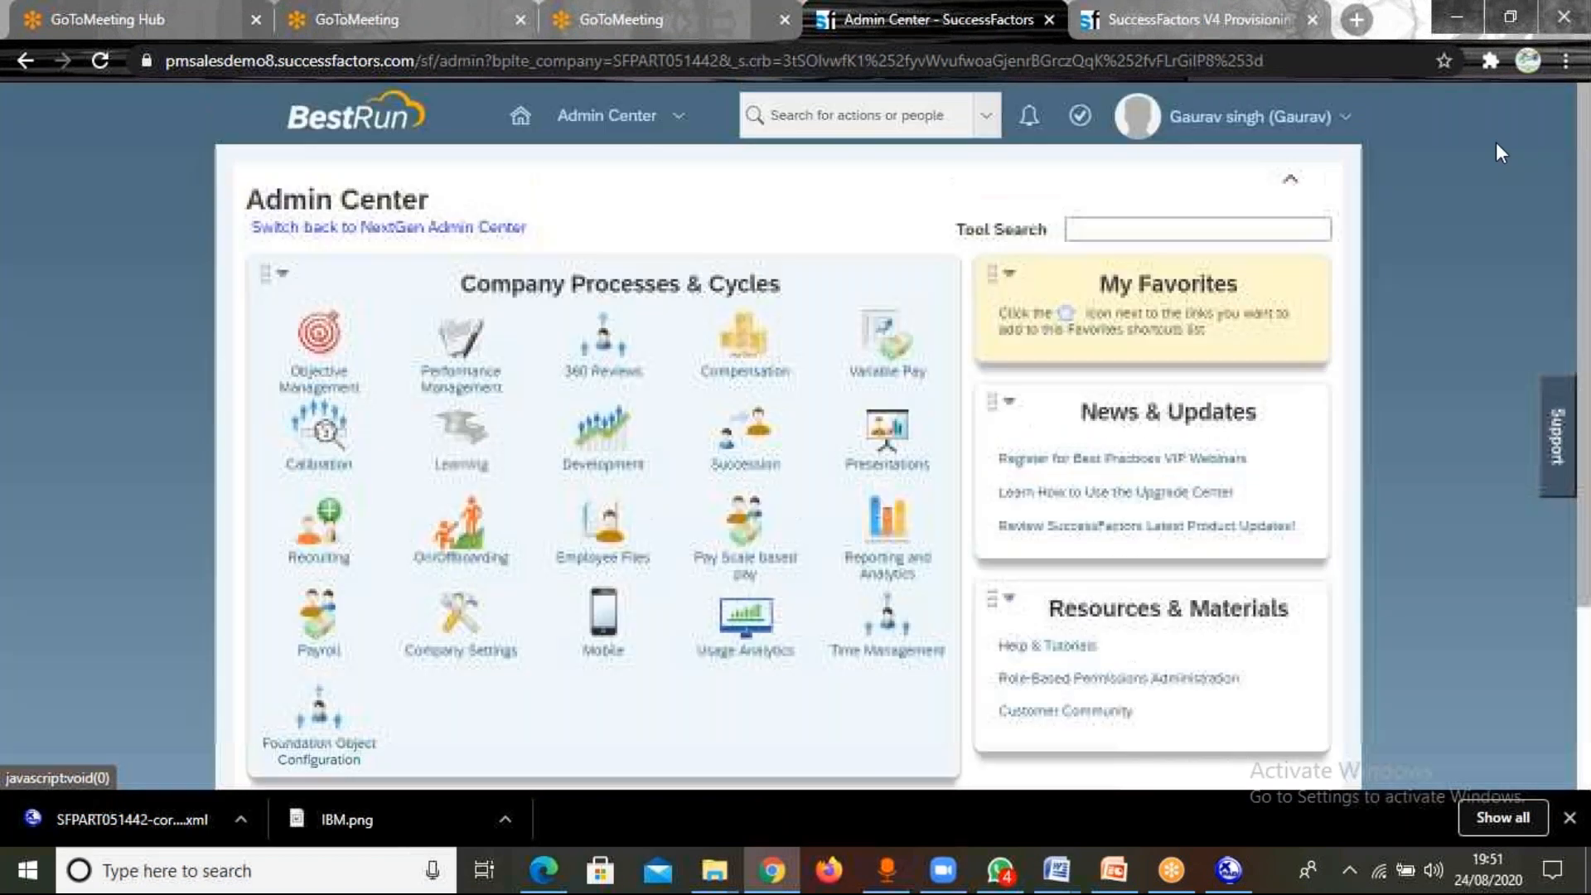
{"action": "left_click", "coordinate": [1243, 116]}
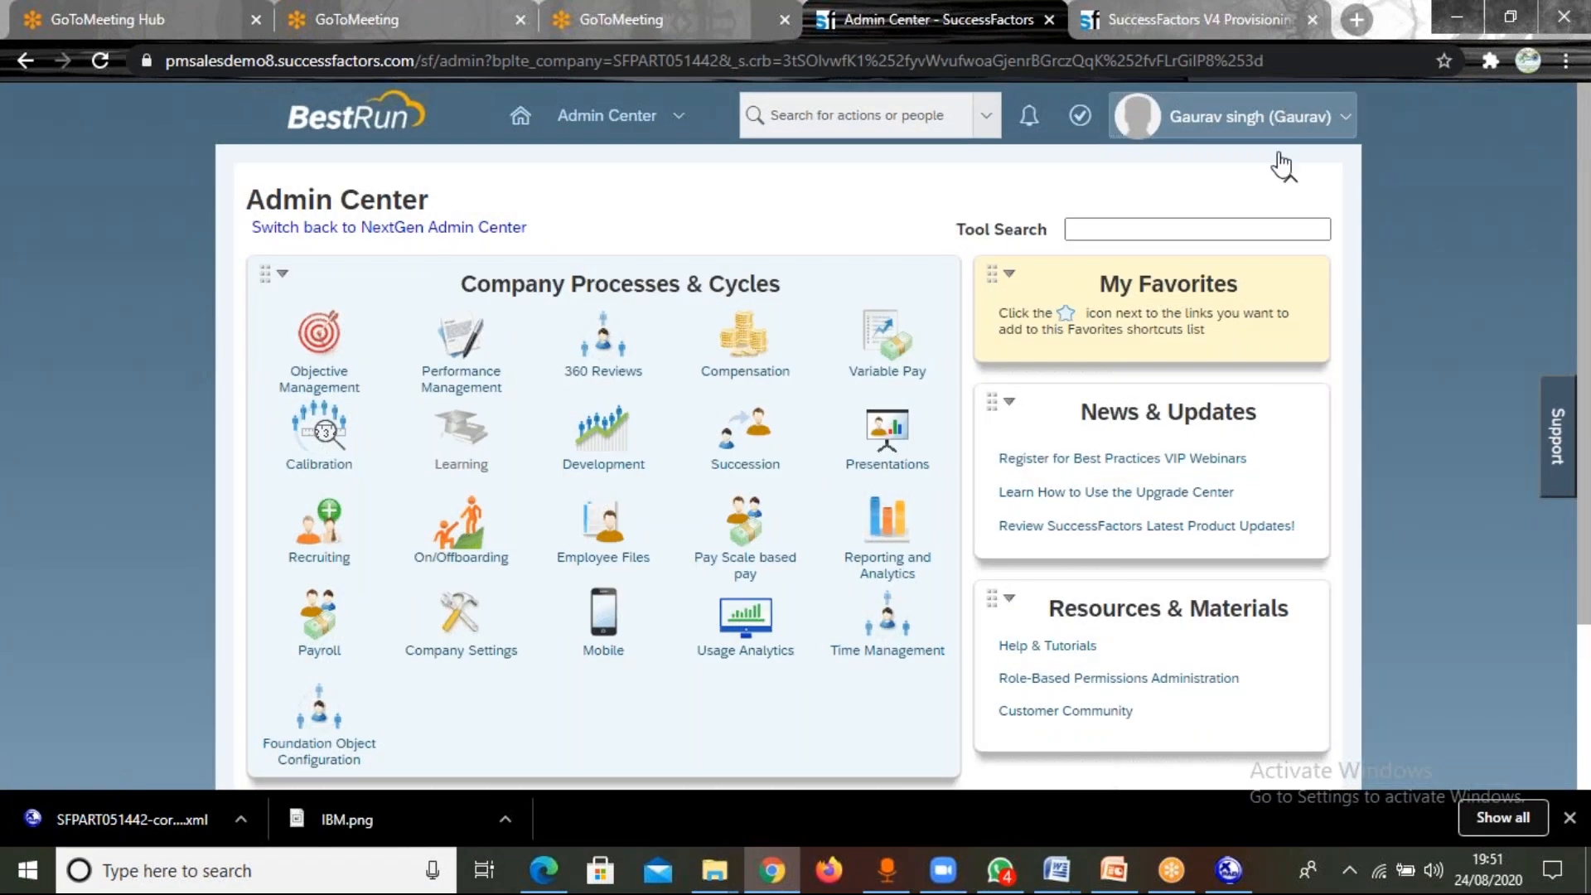
{"action": "left_click", "coordinate": [1164, 251]}
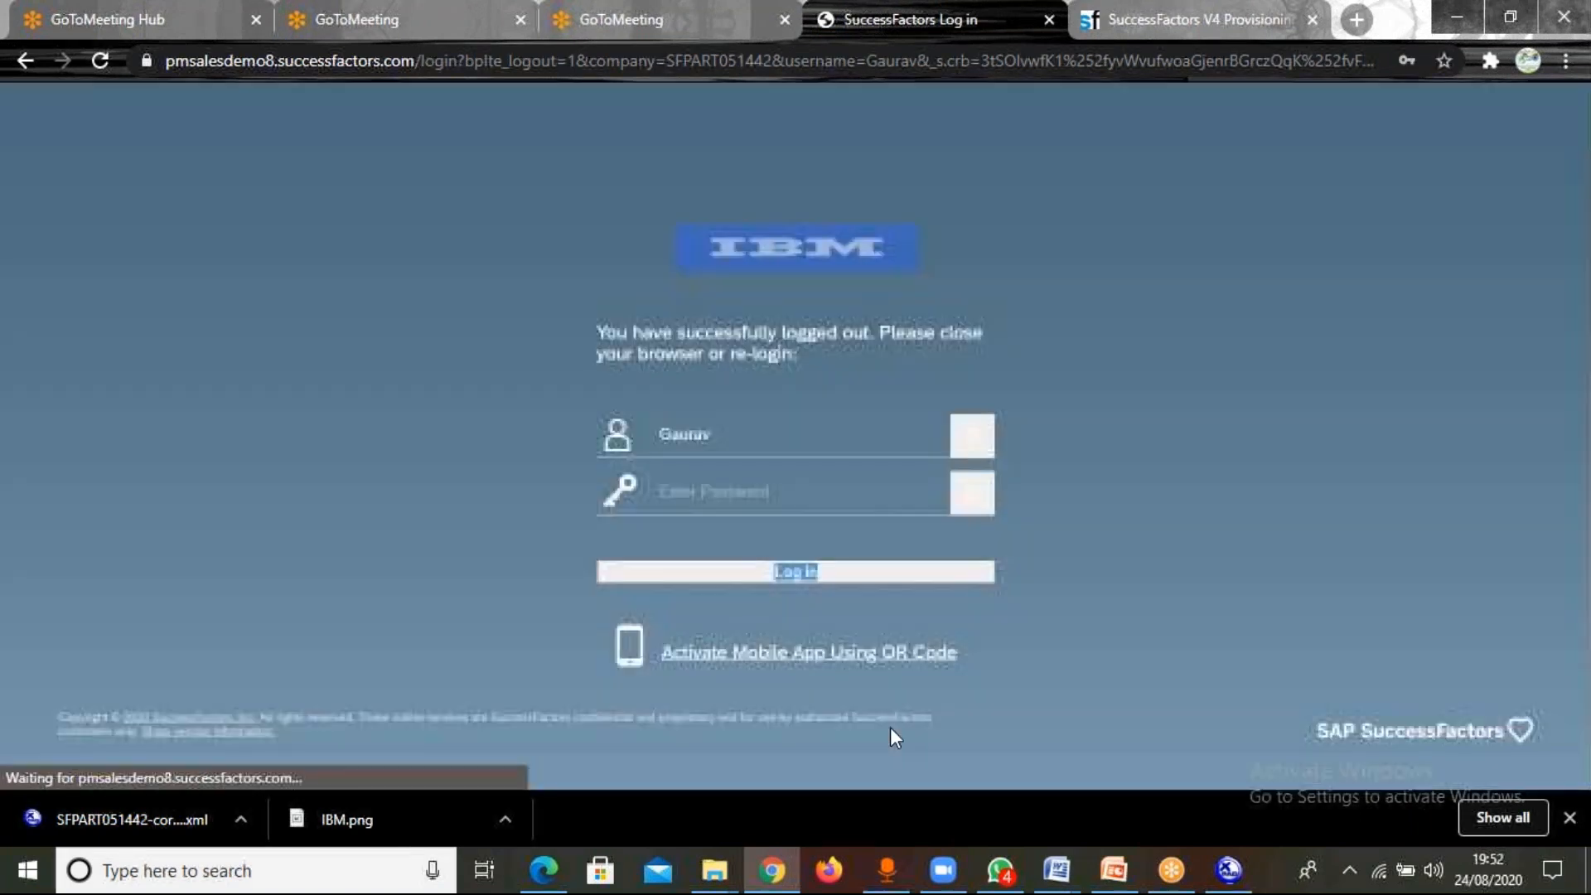
Try to log back in as the new super admin by entering the account password.
{"action": "left_click", "coordinate": [722, 489]}
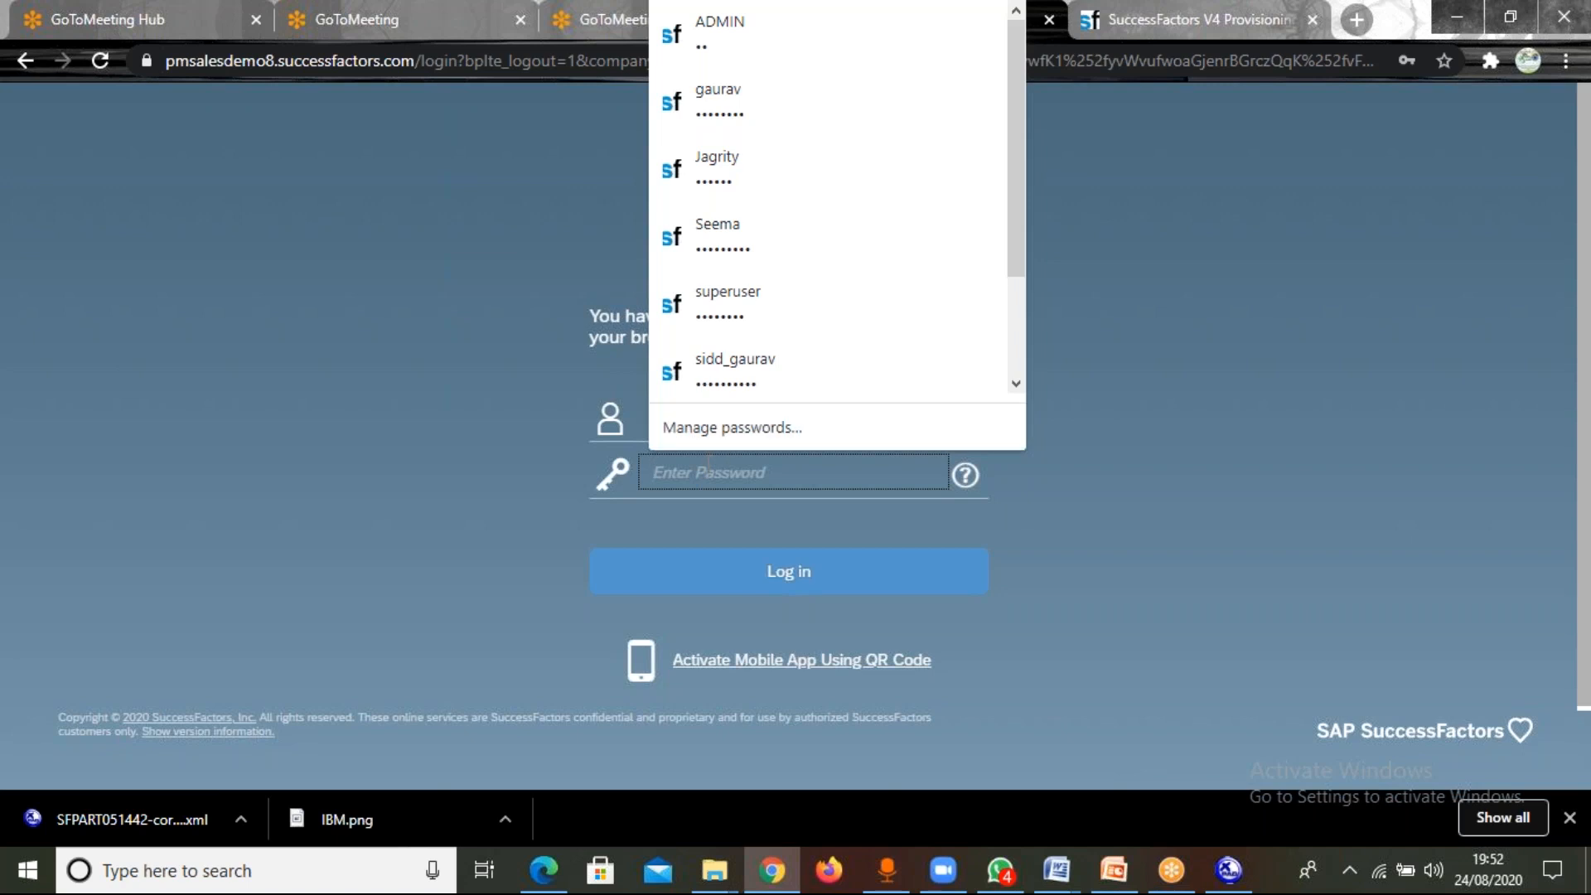
{"action": "type", "text": "•••••••"}
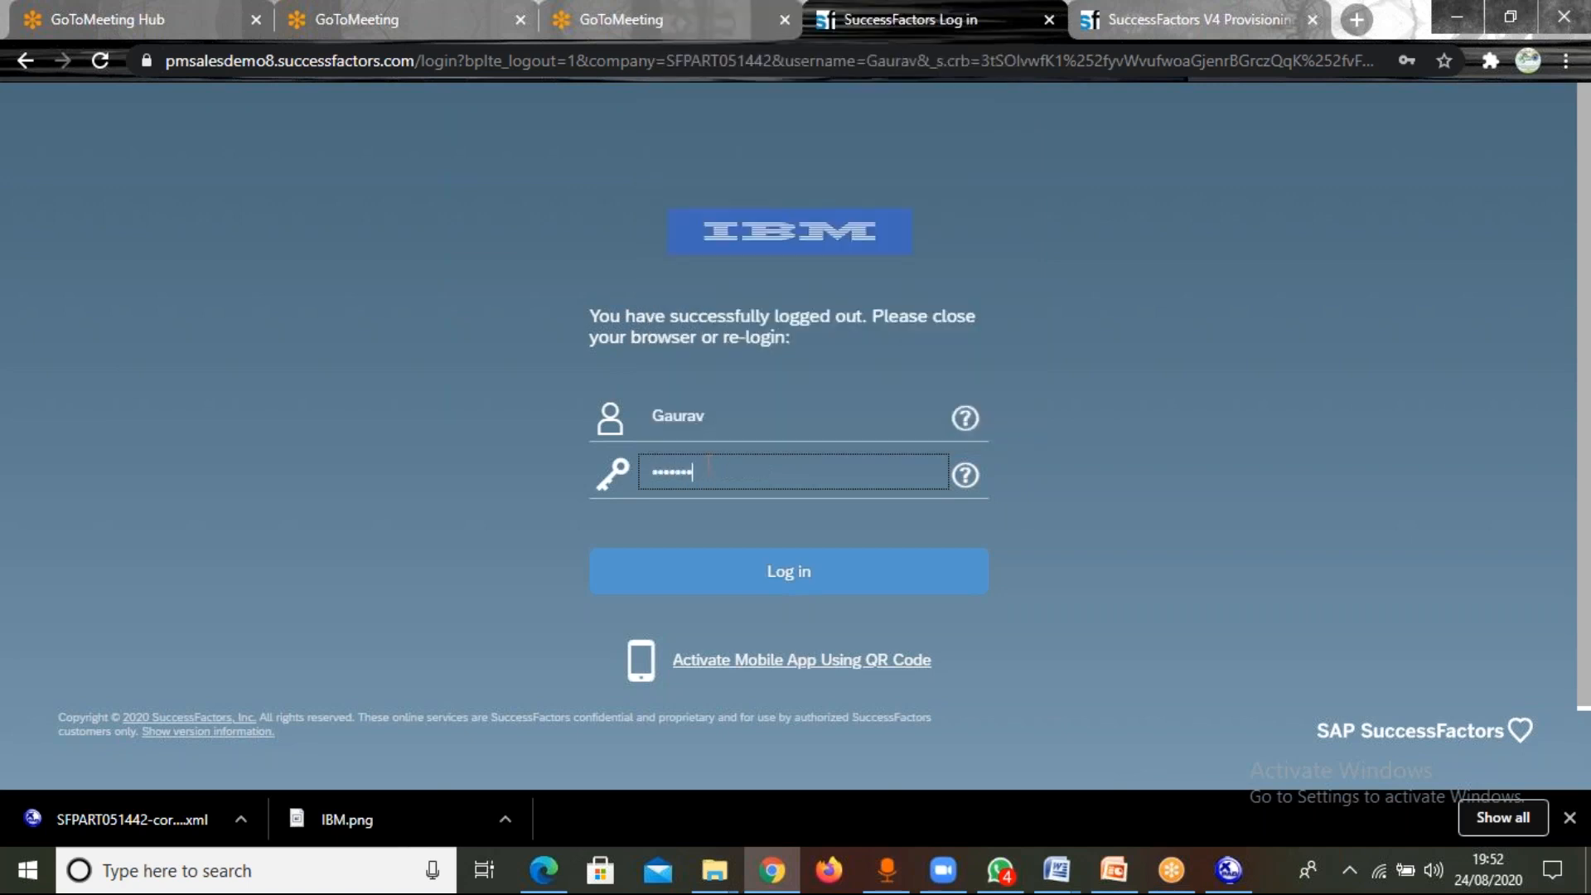
{"action": "left_click", "coordinate": [792, 575]}
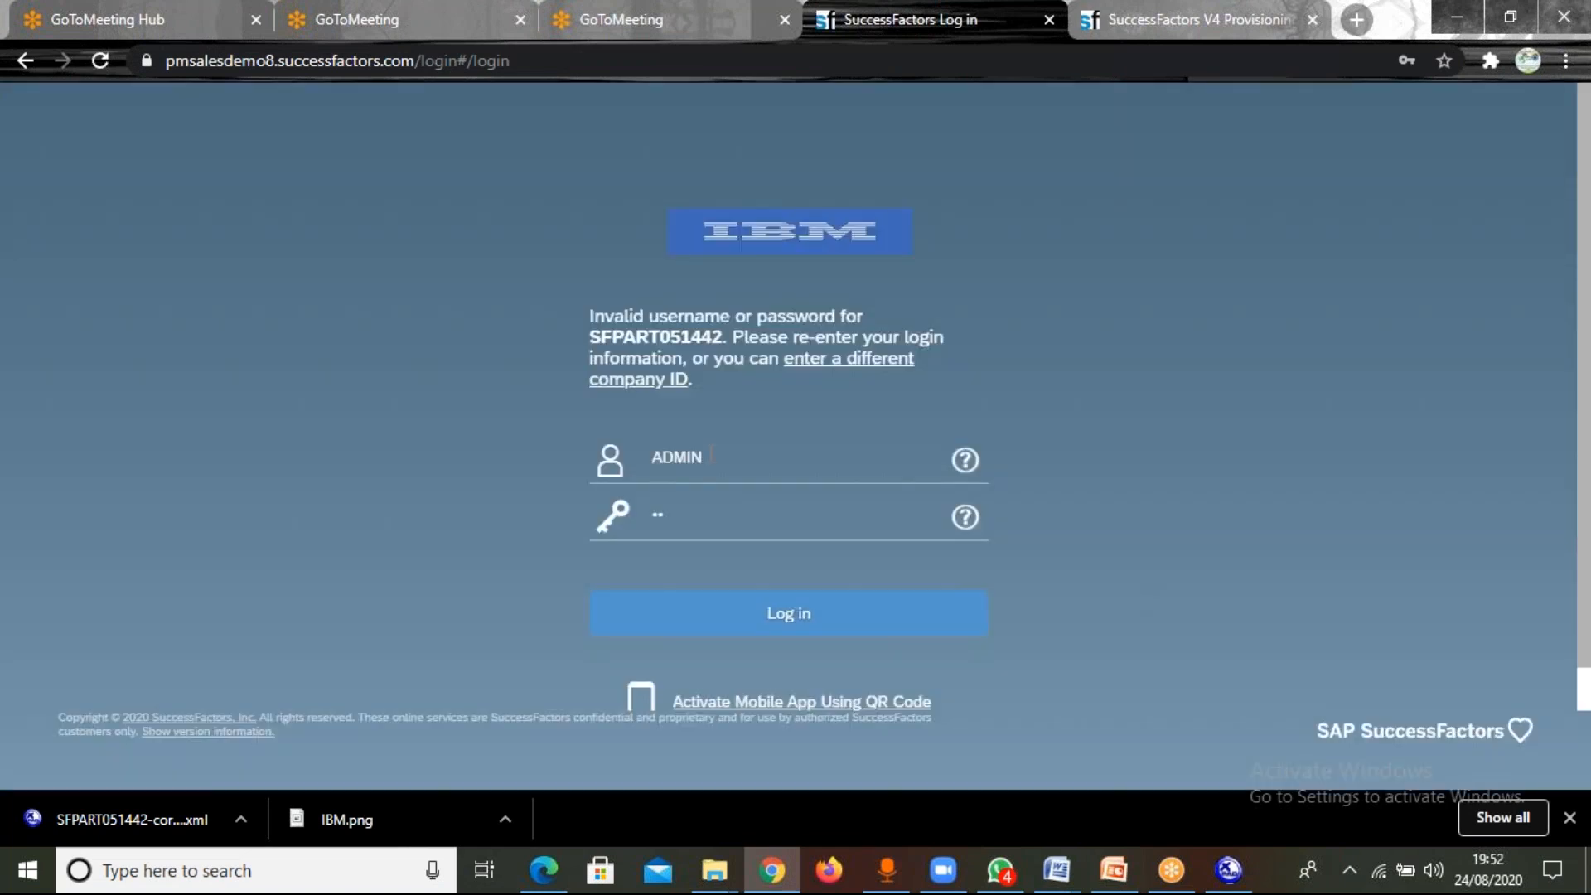
Replace the prefilled username with the super admin's username in lowercase, enter the account password and try to log in.
{"action": "left_click", "coordinate": [710, 456]}
{"action": "key", "text": "BackSpace"}
{"action": "key", "text": "BackSpace"}
{"action": "key", "text": "BackSpace"}
{"action": "key", "text": "BackSpace"}
{"action": "key", "text": "BackSpace"}
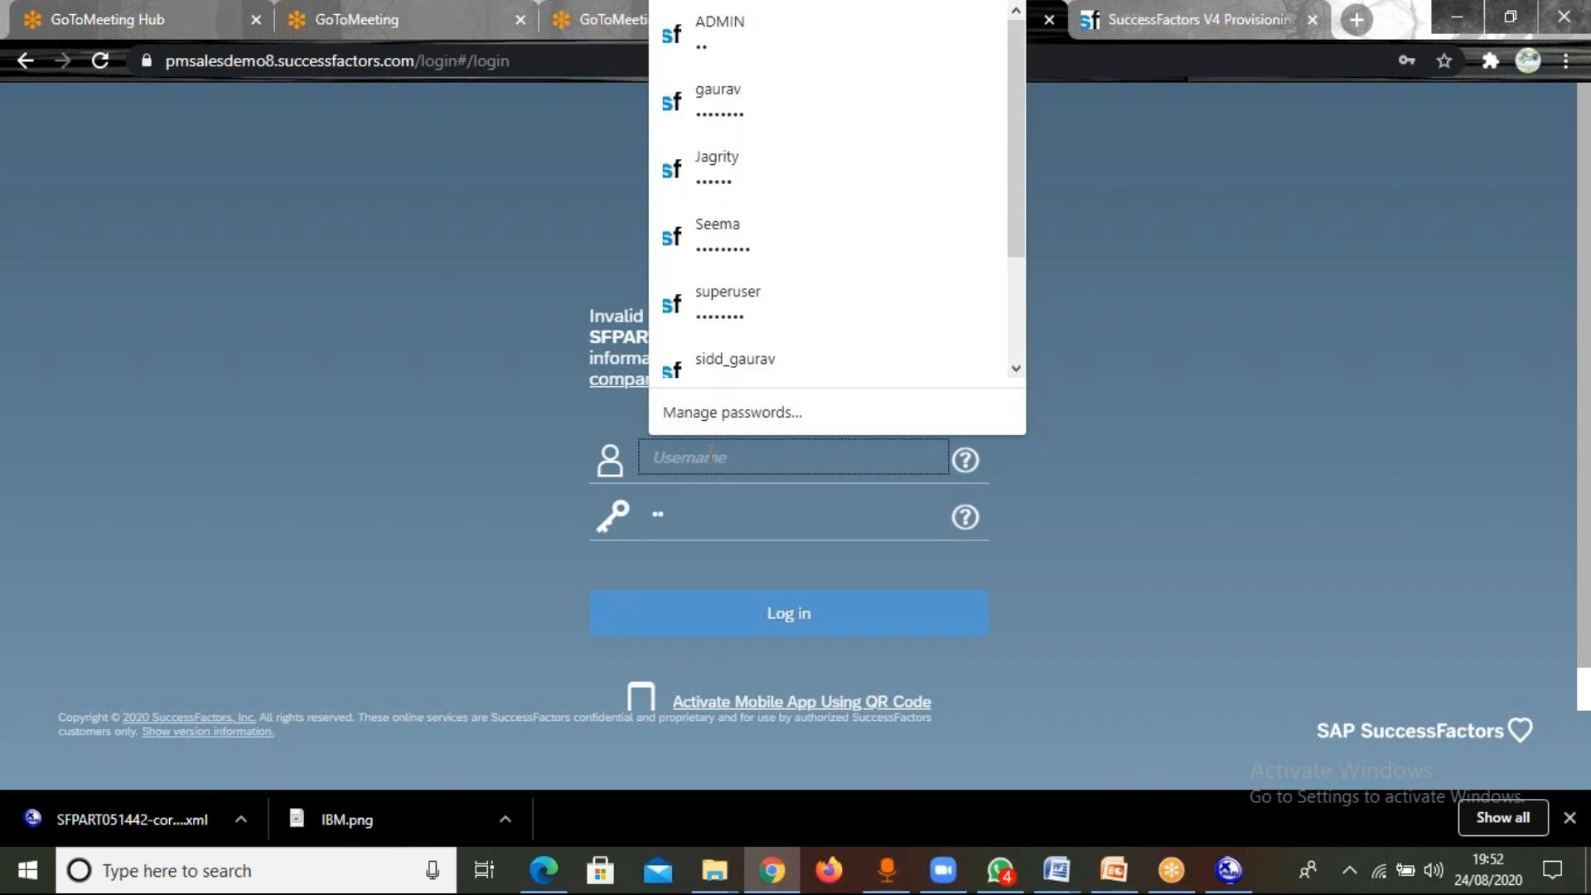
{"action": "type", "text": "g"}
{"action": "key", "text": "BackSpace"}
{"action": "type", "text": "gar"}
{"action": "key", "text": "BackSpace"}
{"action": "type", "text": "urav"}
{"action": "key", "text": "Tab"}
{"action": "type", "text": "••"}
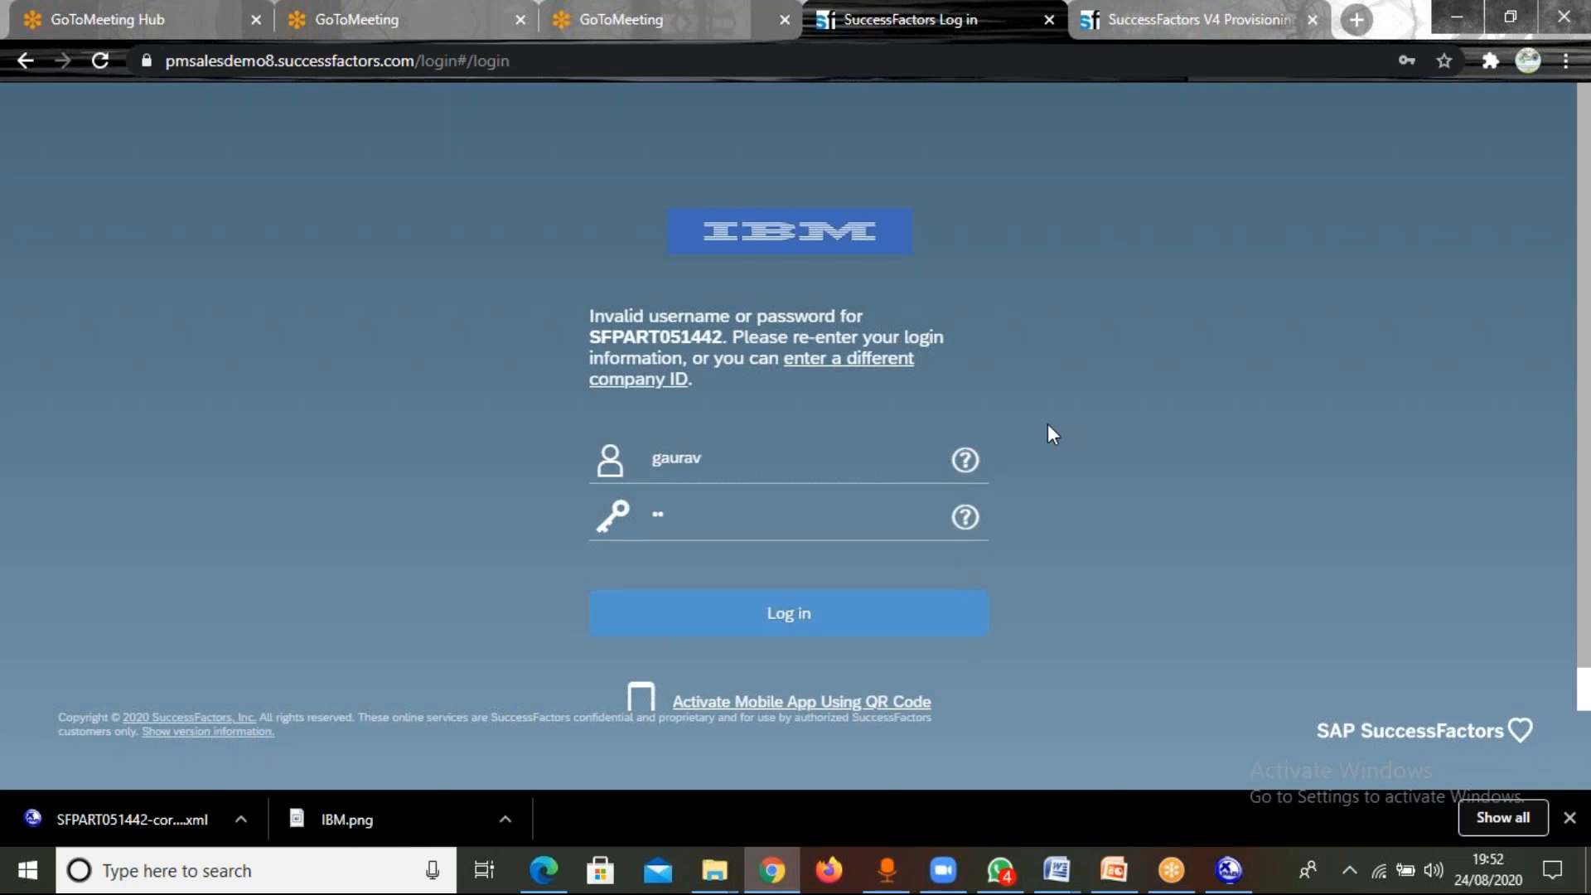
{"action": "key", "text": "BackSpace"}
{"action": "key", "text": "BackSpace"}
{"action": "type", "text": "•"}
{"action": "key", "text": "BackSpace"}
{"action": "type", "text": "•••••••"}
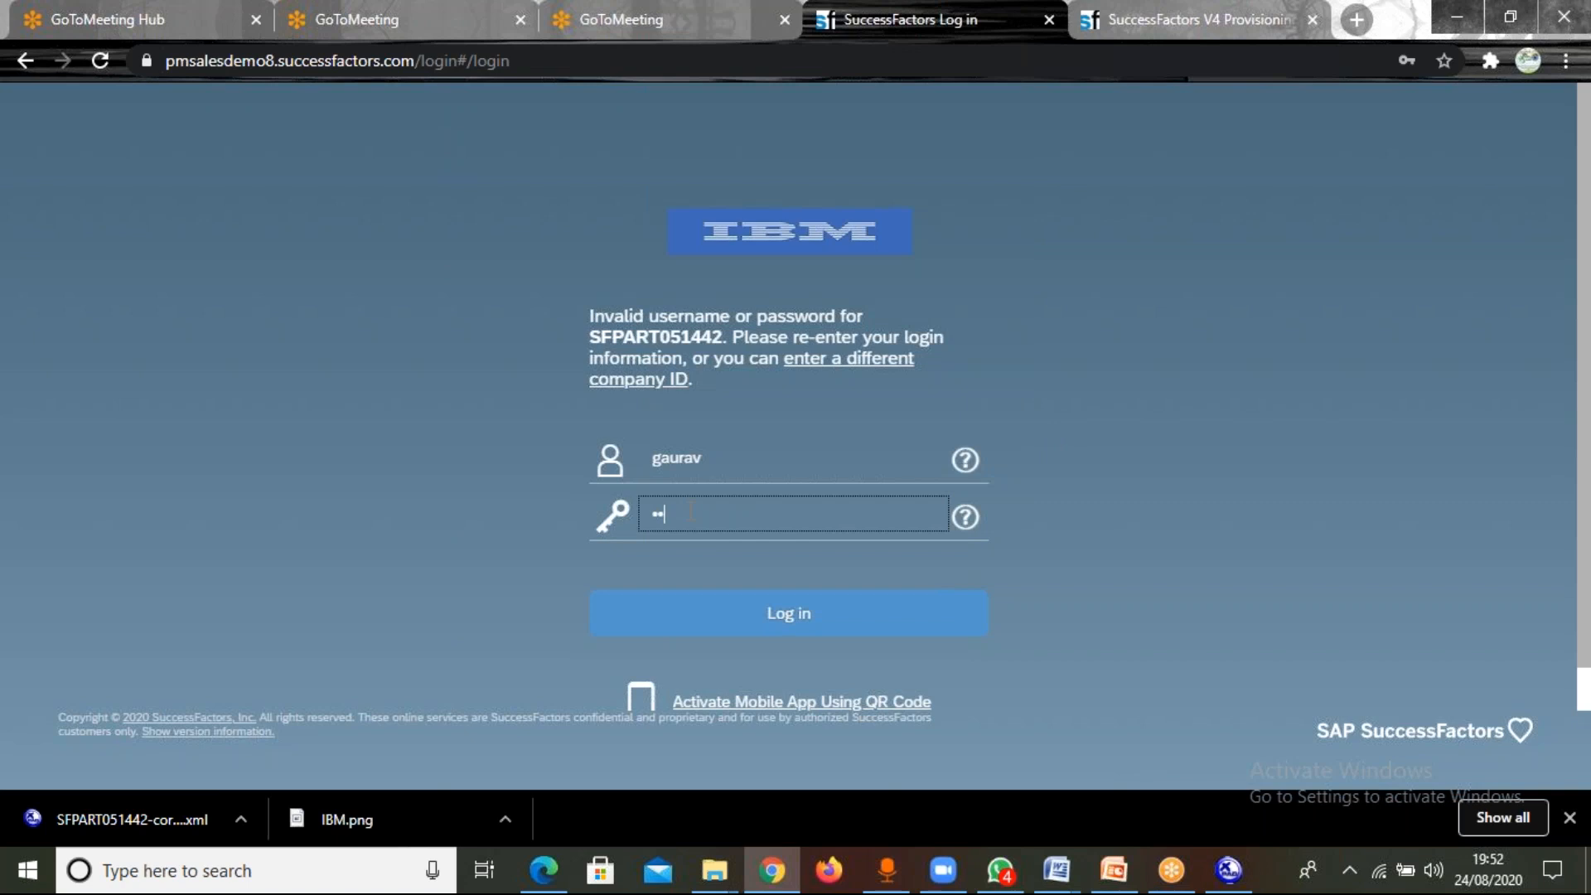
{"action": "left_click", "coordinate": [794, 628]}
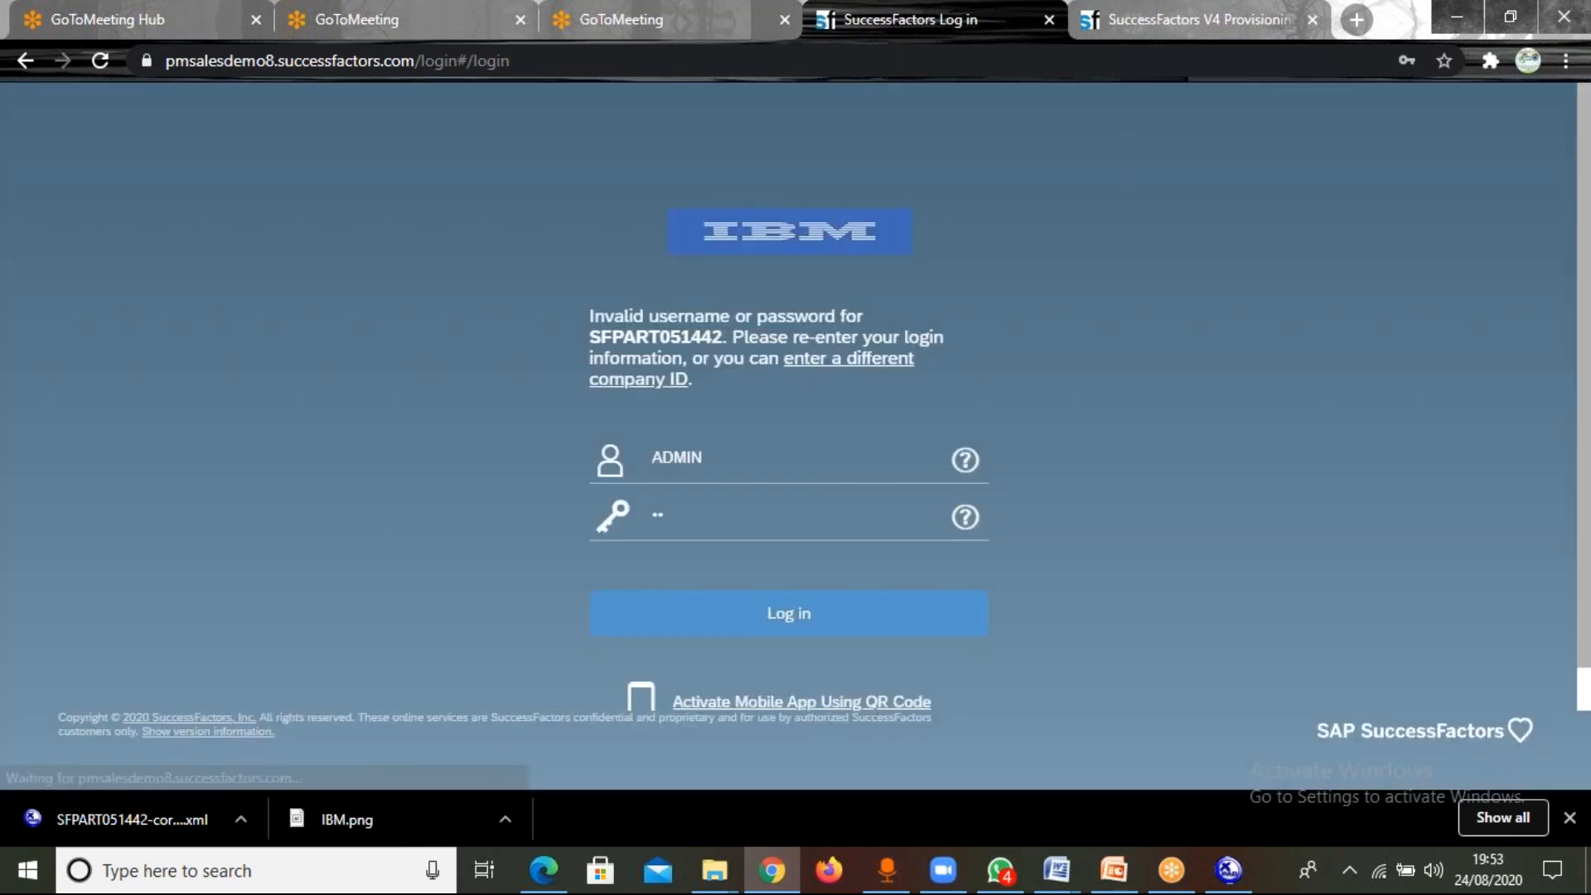
Enter the super admin's username with a capital initial, re-enter the account password and try to log in again.
{"action": "left_click", "coordinate": [692, 461]}
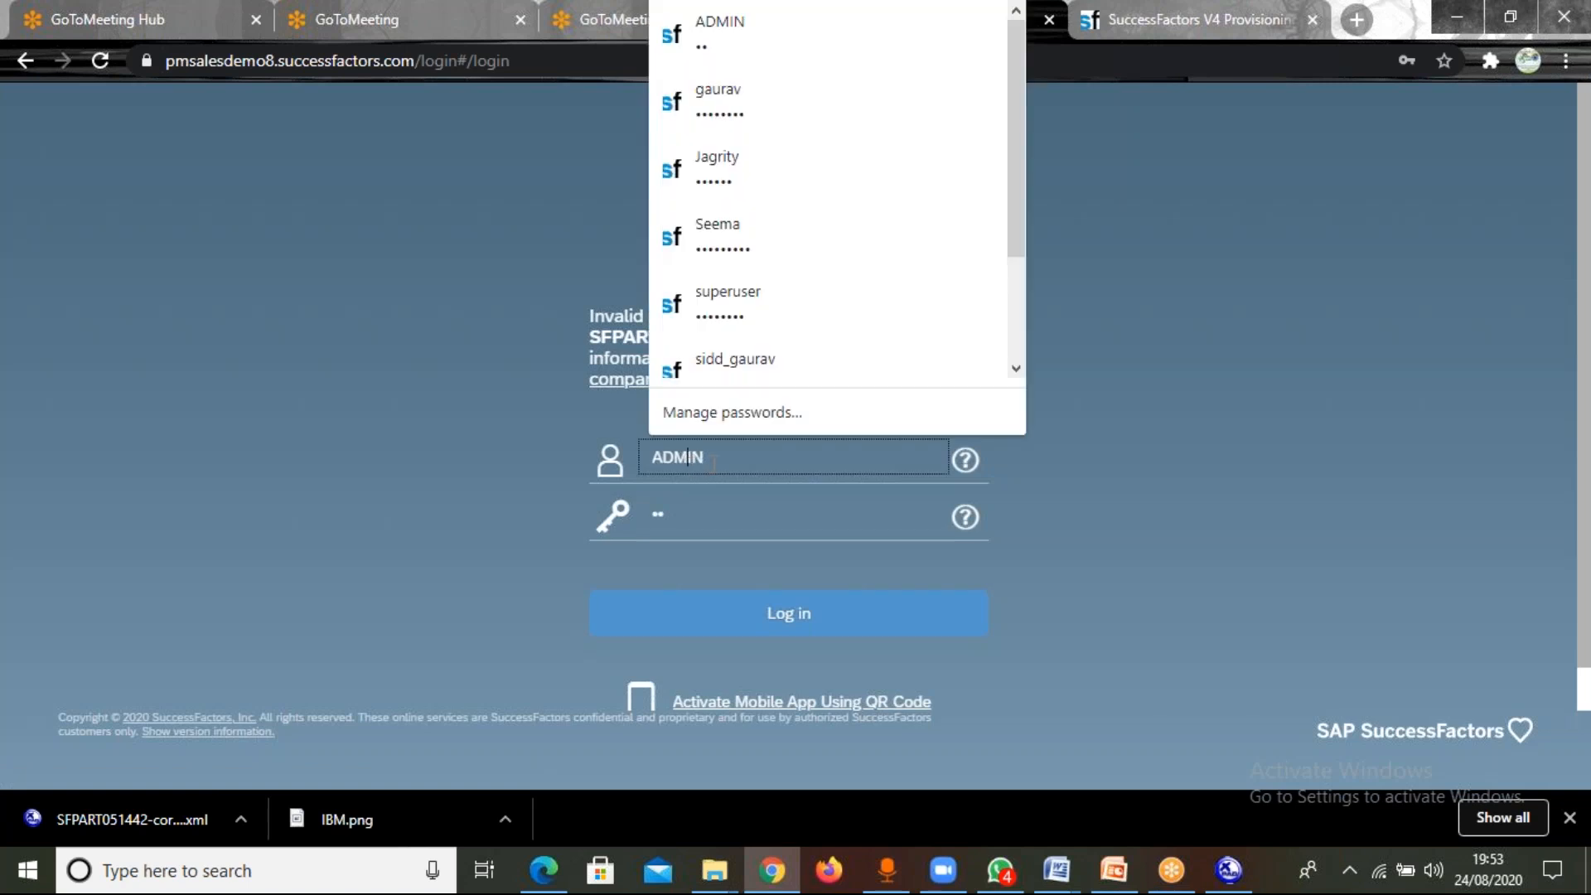
{"action": "key", "text": "BackSpace"}
{"action": "key", "text": "BackSpace"}
{"action": "key", "text": "BackSpace"}
{"action": "key", "text": "BackSpace"}
{"action": "key", "text": "BackSpace"}
{"action": "type", "text": "Gau"}
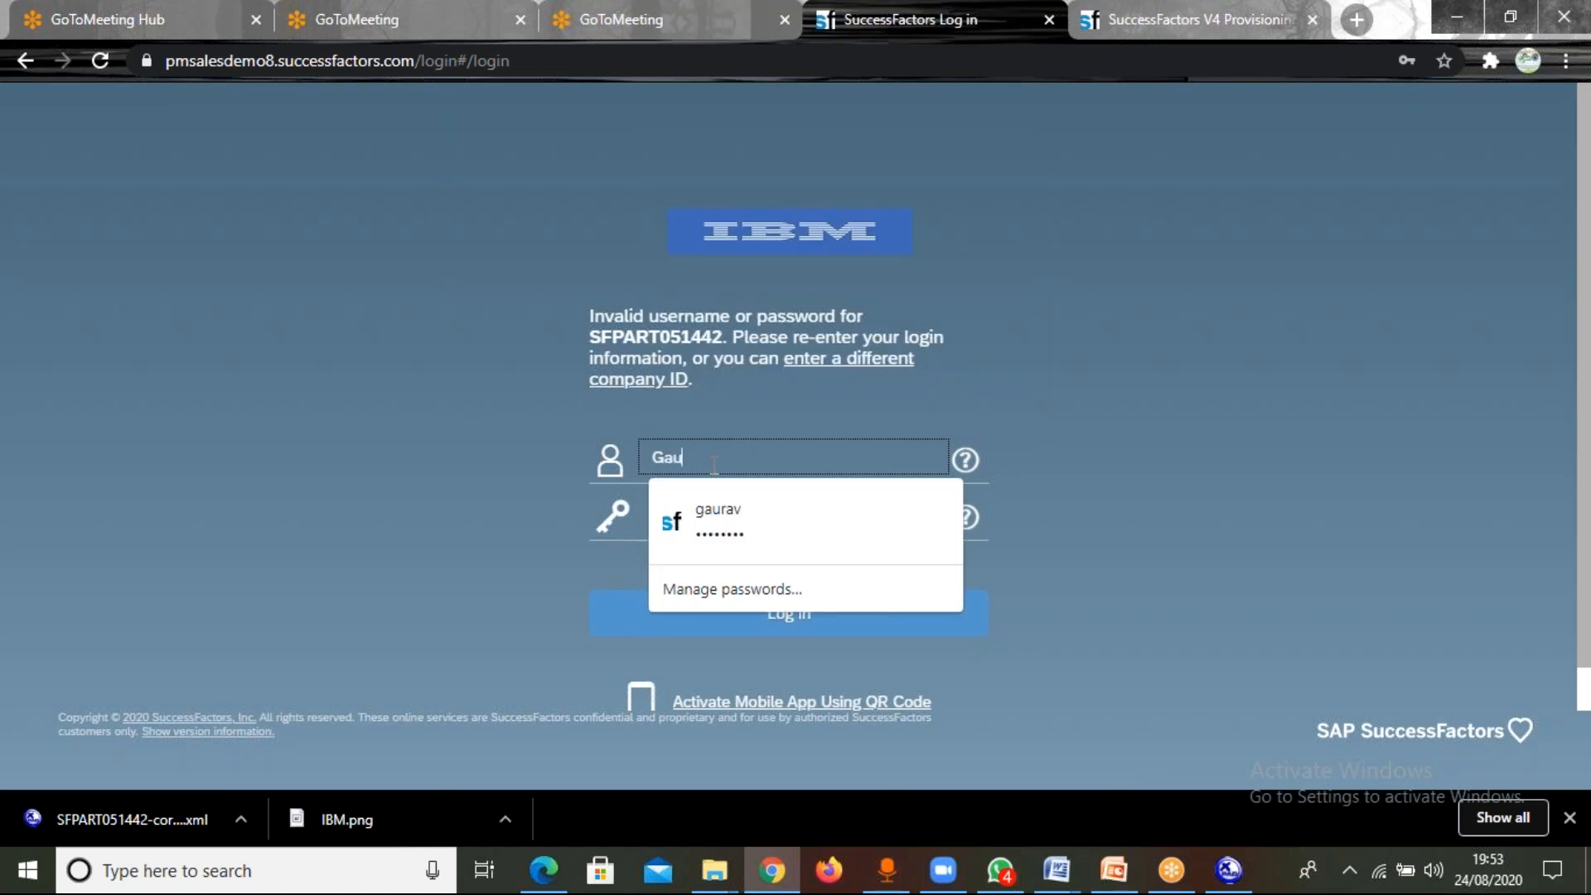
{"action": "type", "text": "rav"}
{"action": "left_click", "coordinate": [1022, 426]}
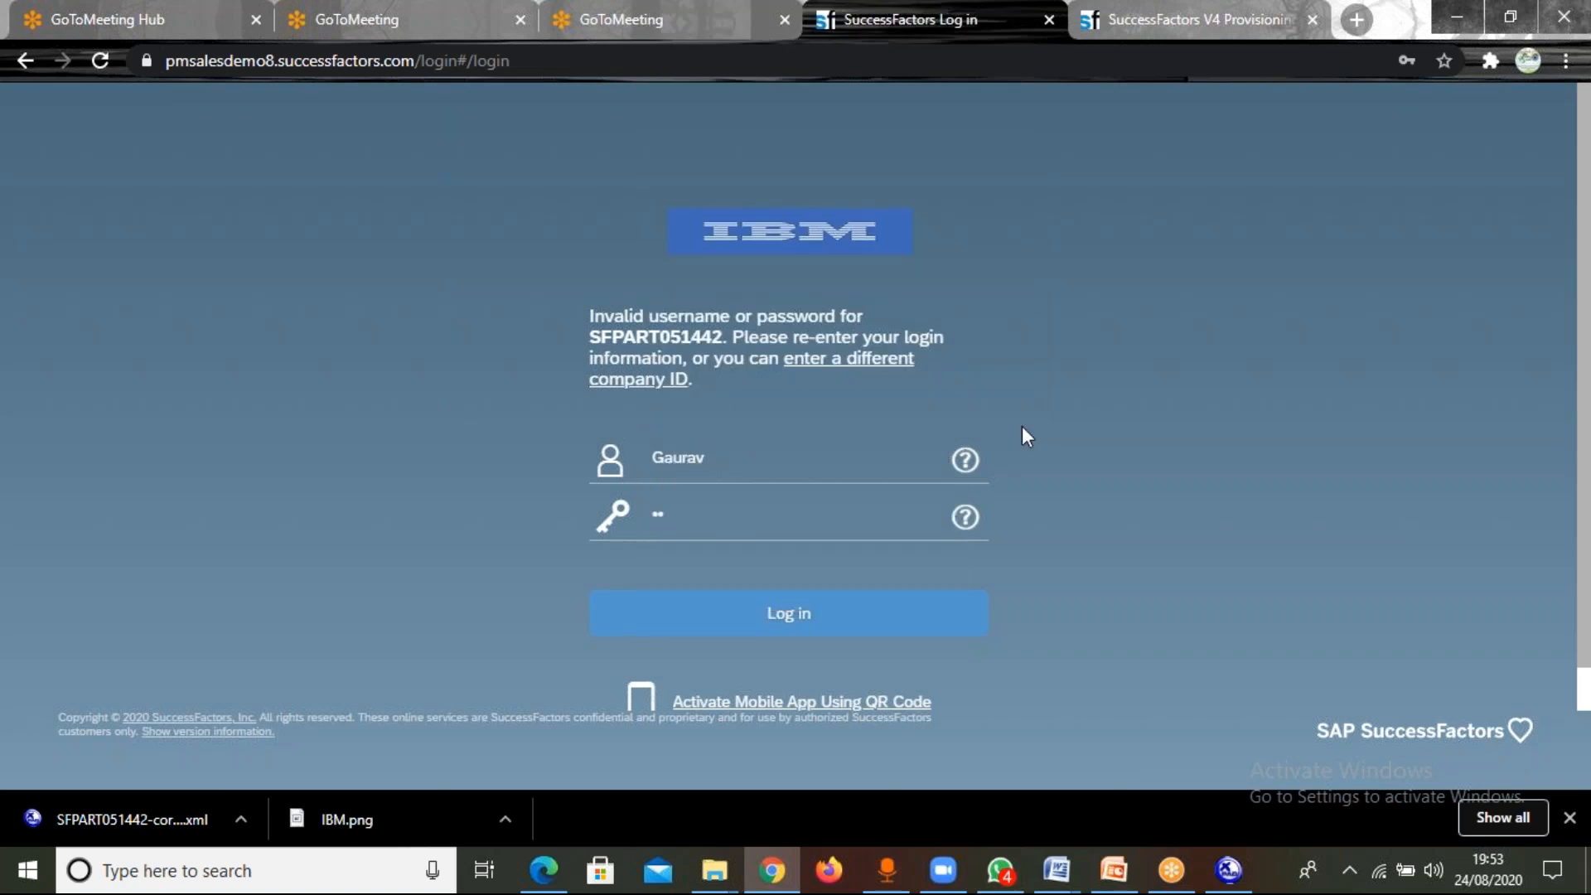
{"action": "left_click", "coordinate": [713, 515]}
{"action": "key", "text": "BackSpace"}
{"action": "key", "text": "BackSpace"}
{"action": "type", "text": "*******"}
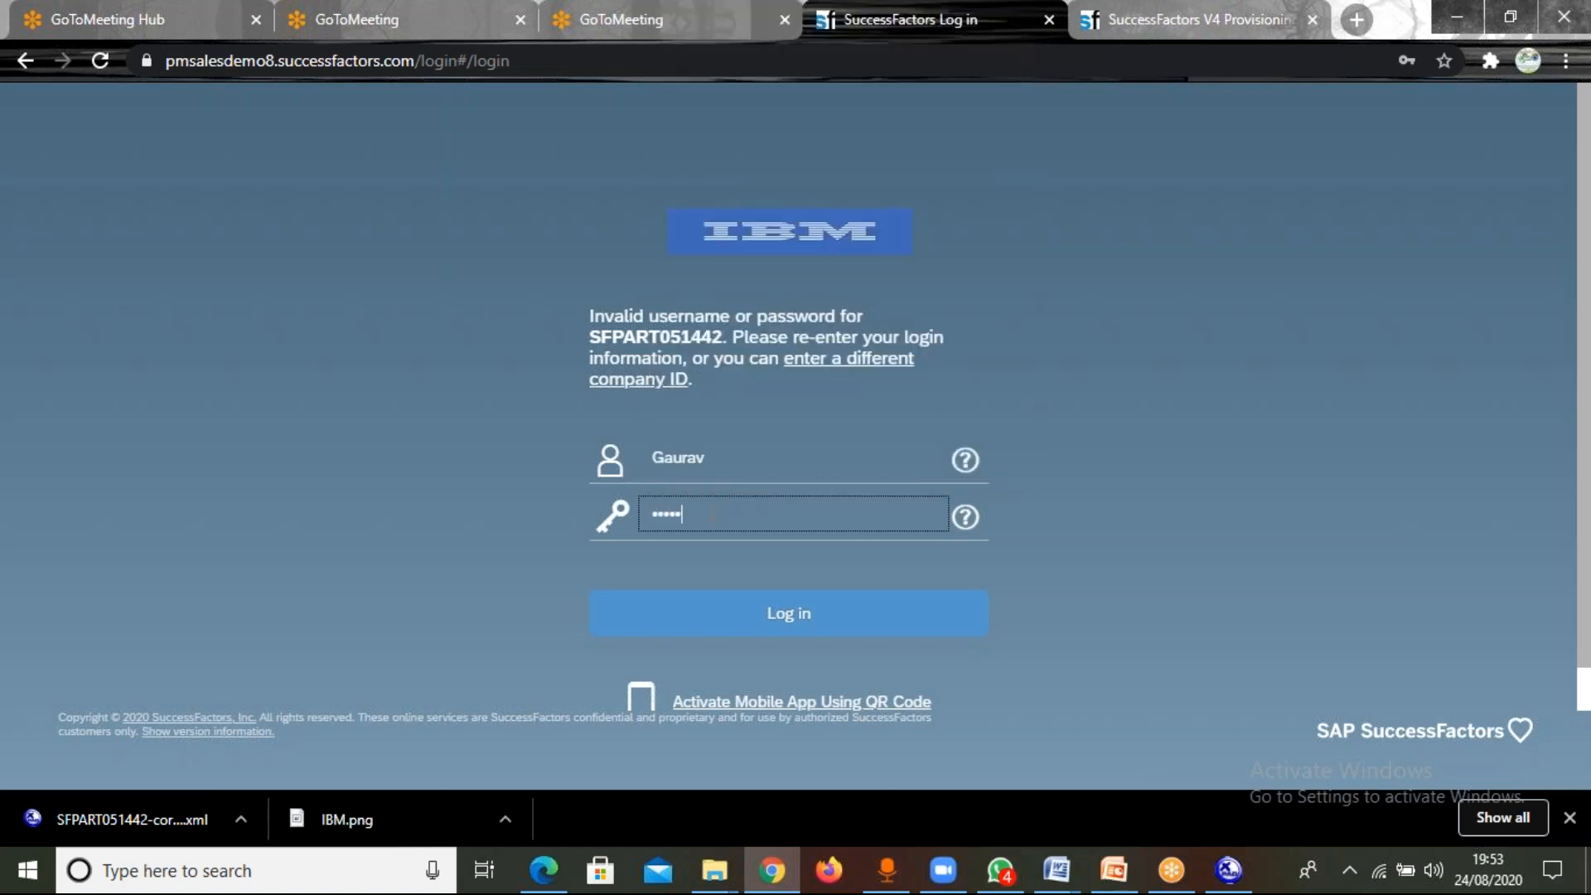
{"action": "key", "text": "Return"}
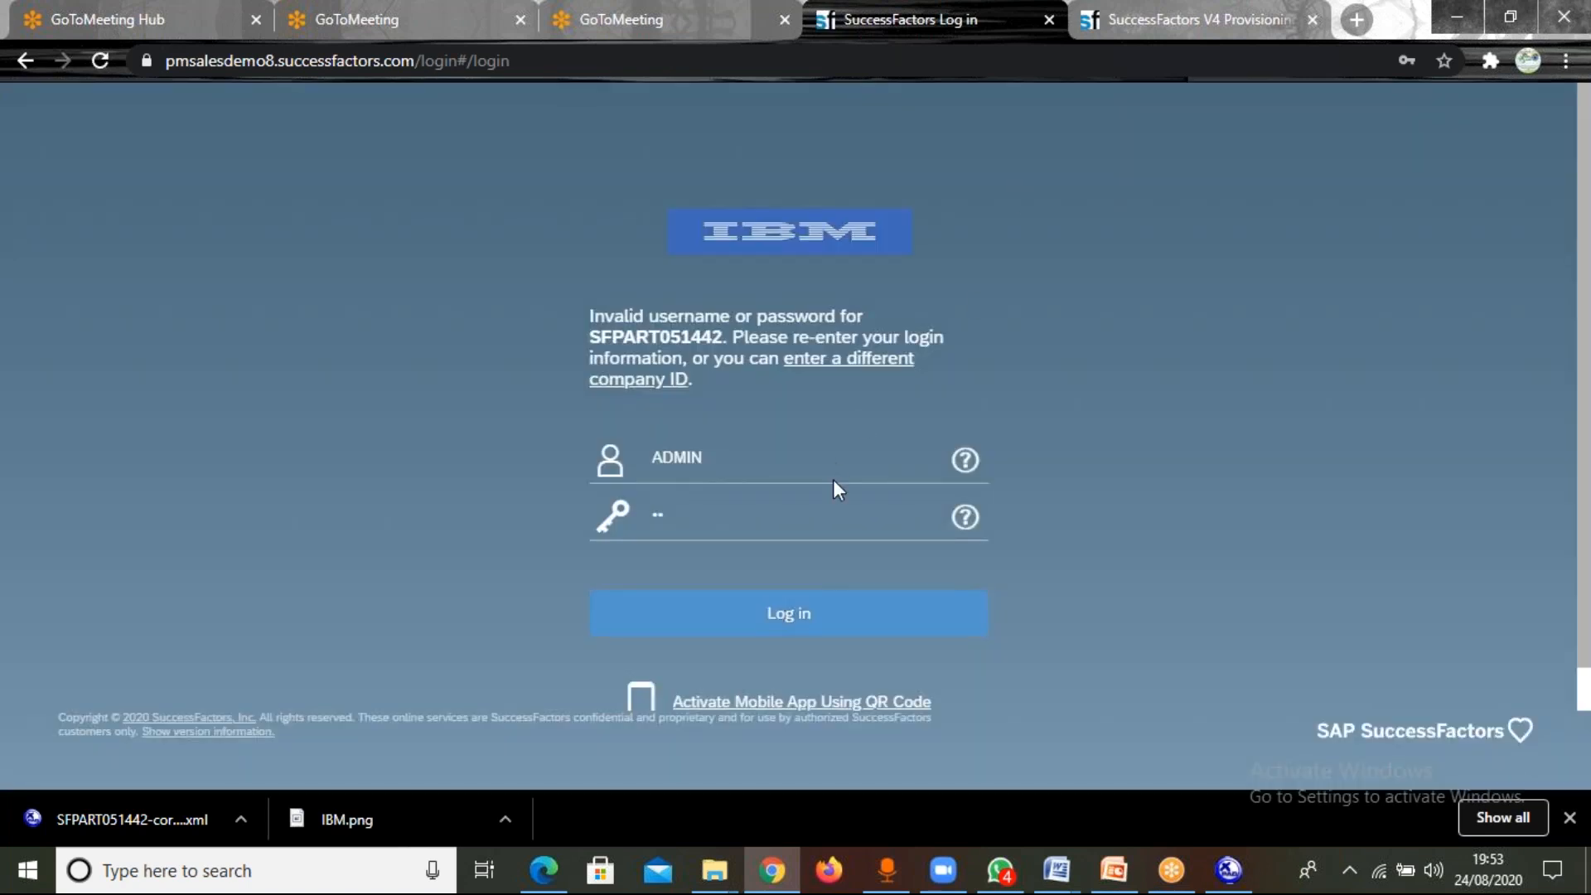
Log in with the prefilled ADMIN account and view the list of modules available from Home.
{"action": "left_click", "coordinate": [754, 613]}
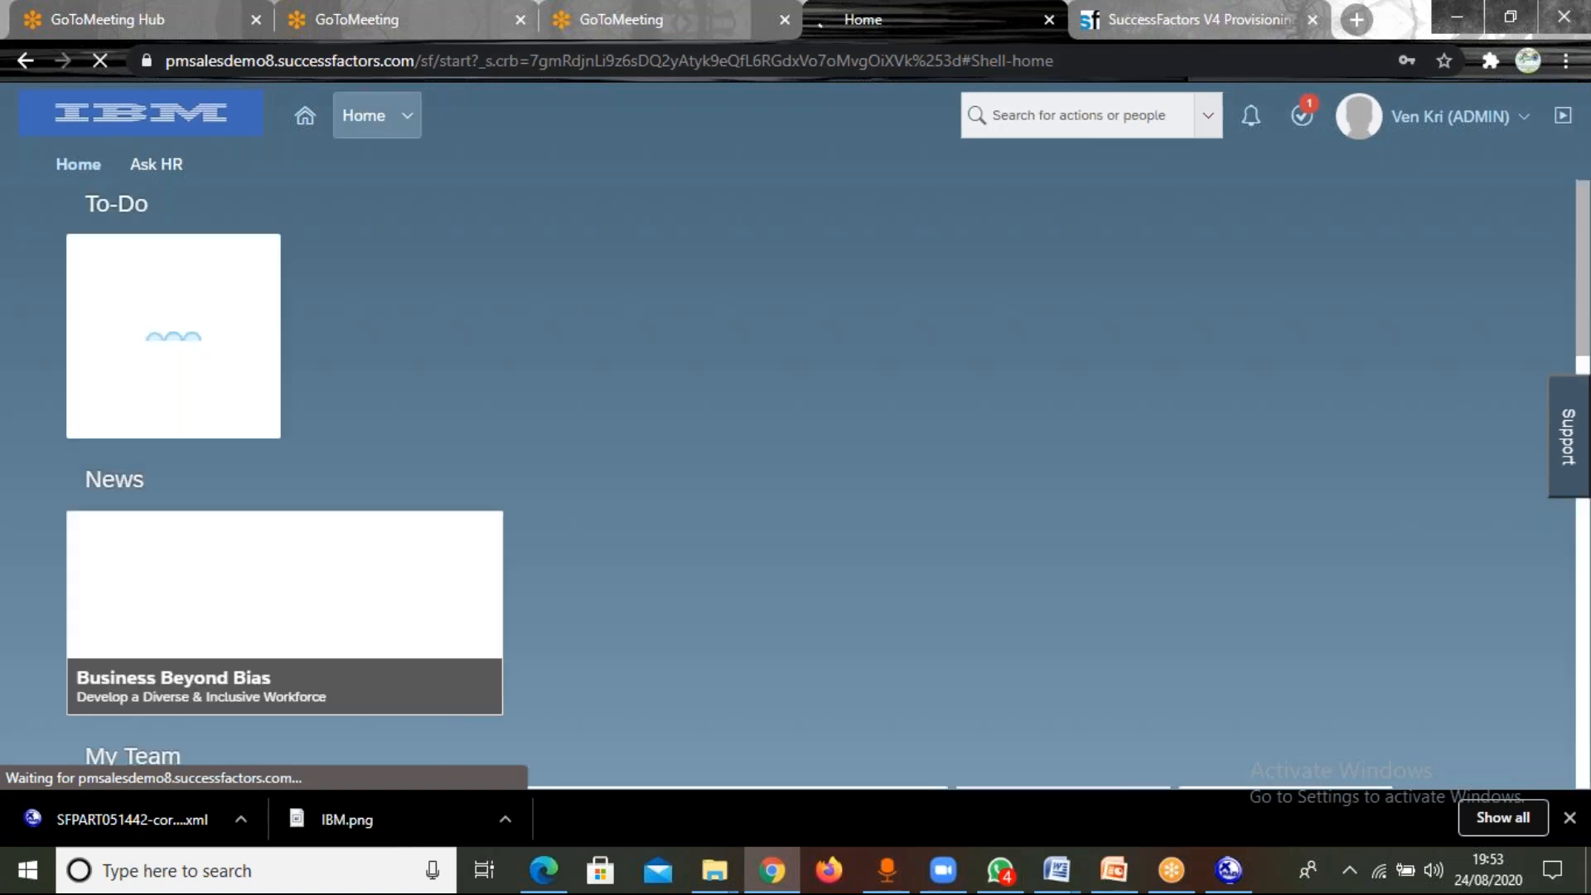
{"action": "left_click", "coordinate": [409, 121]}
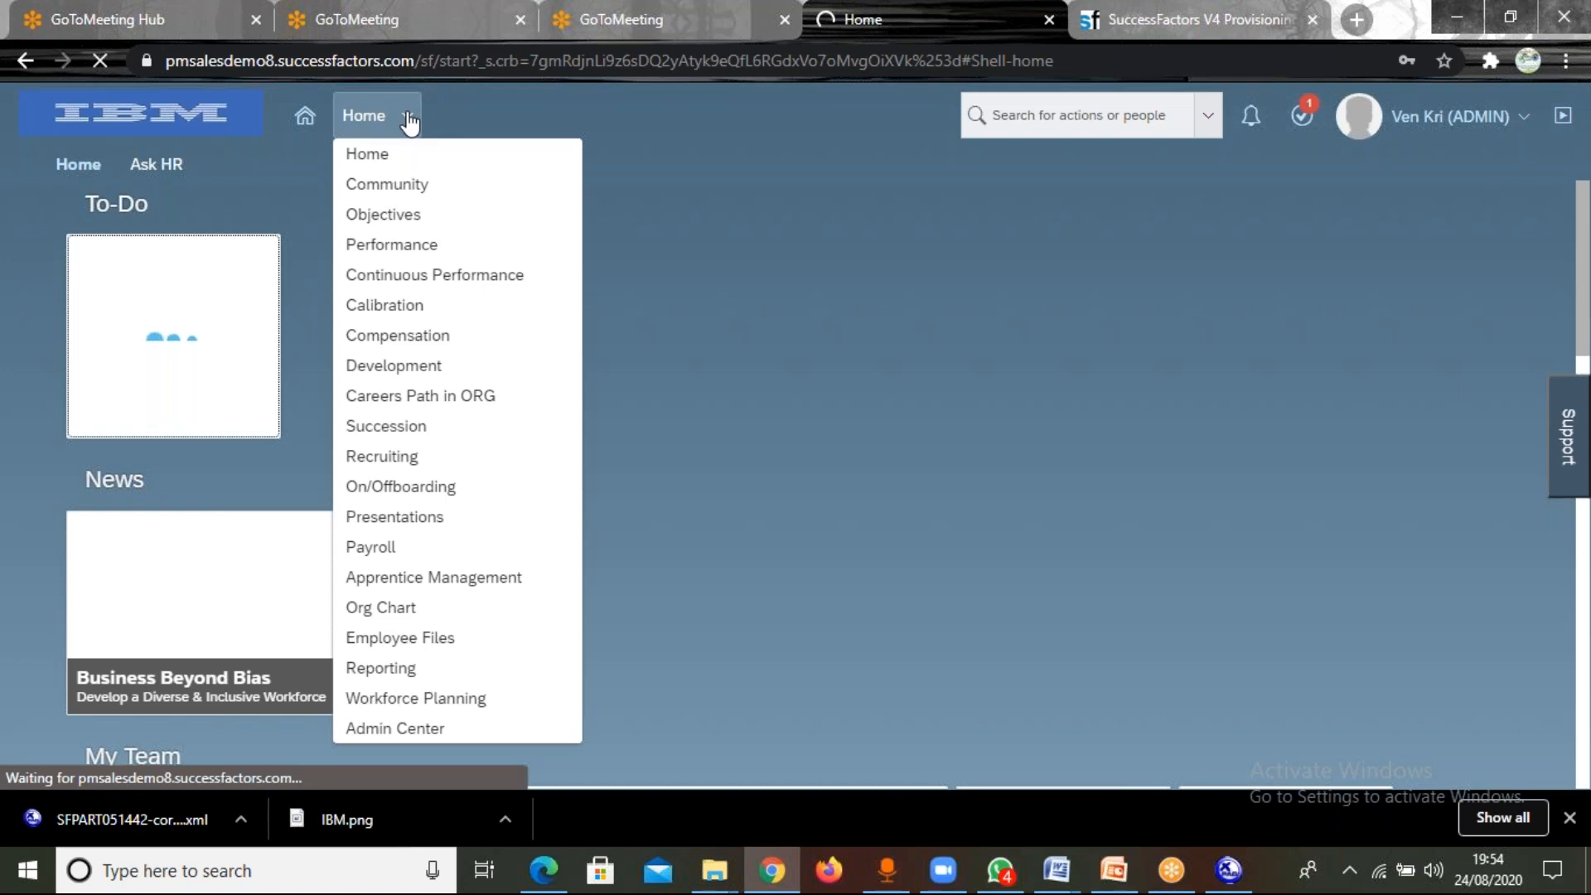
{"action": "left_click", "coordinate": [406, 122]}
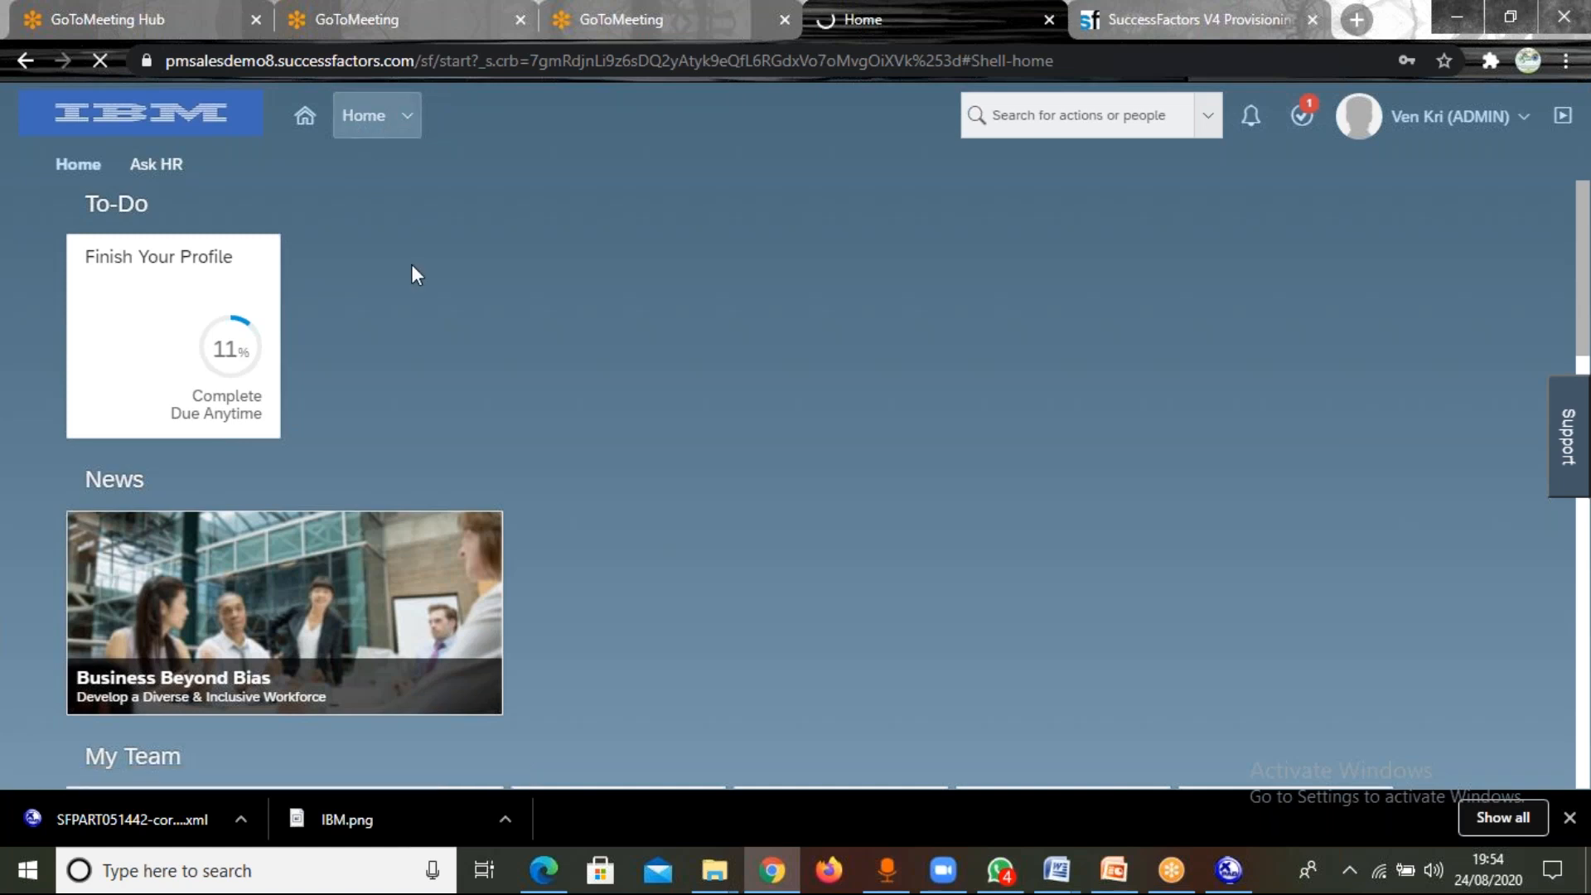
{"action": "left_click", "coordinate": [413, 121]}
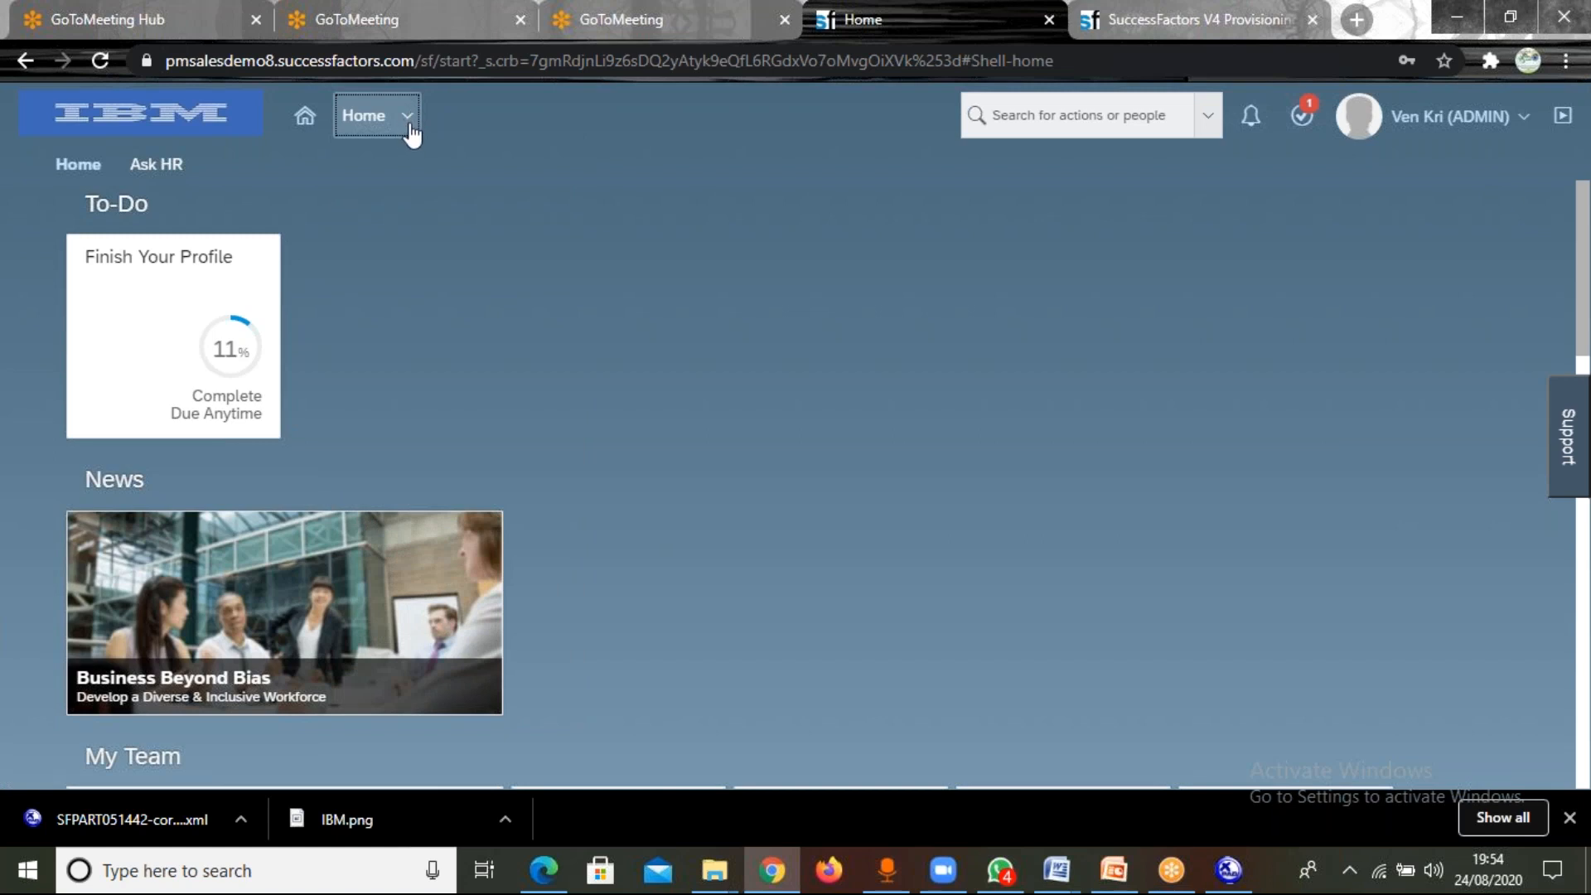
Search the actions for "admin Center" and open the Admin Center.
{"action": "left_click", "coordinate": [1019, 122]}
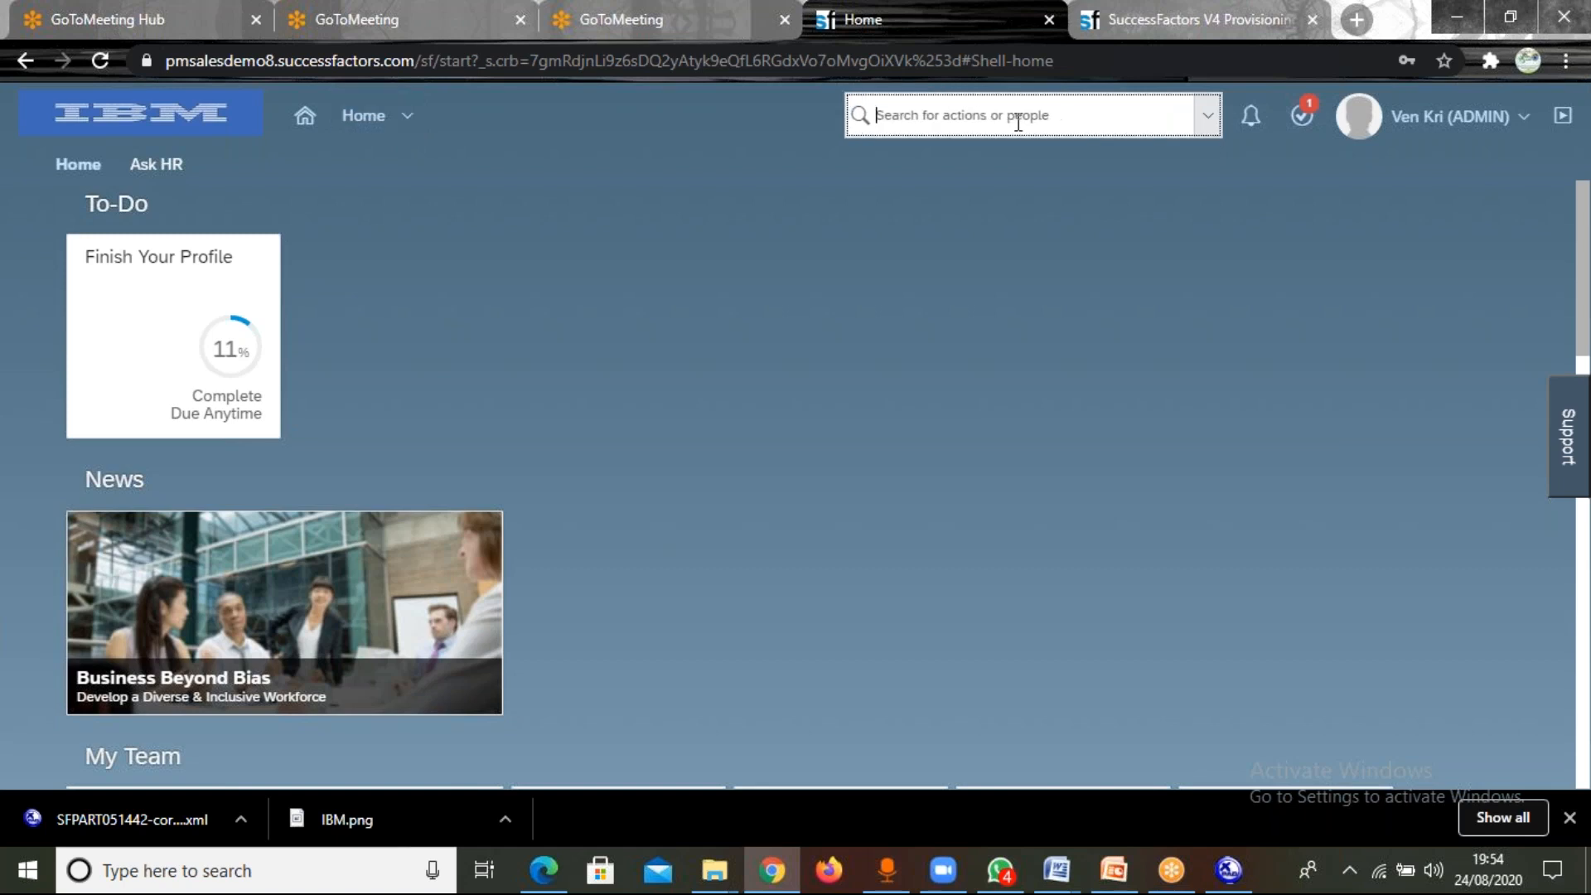
{"action": "type", "text": "admin C"}
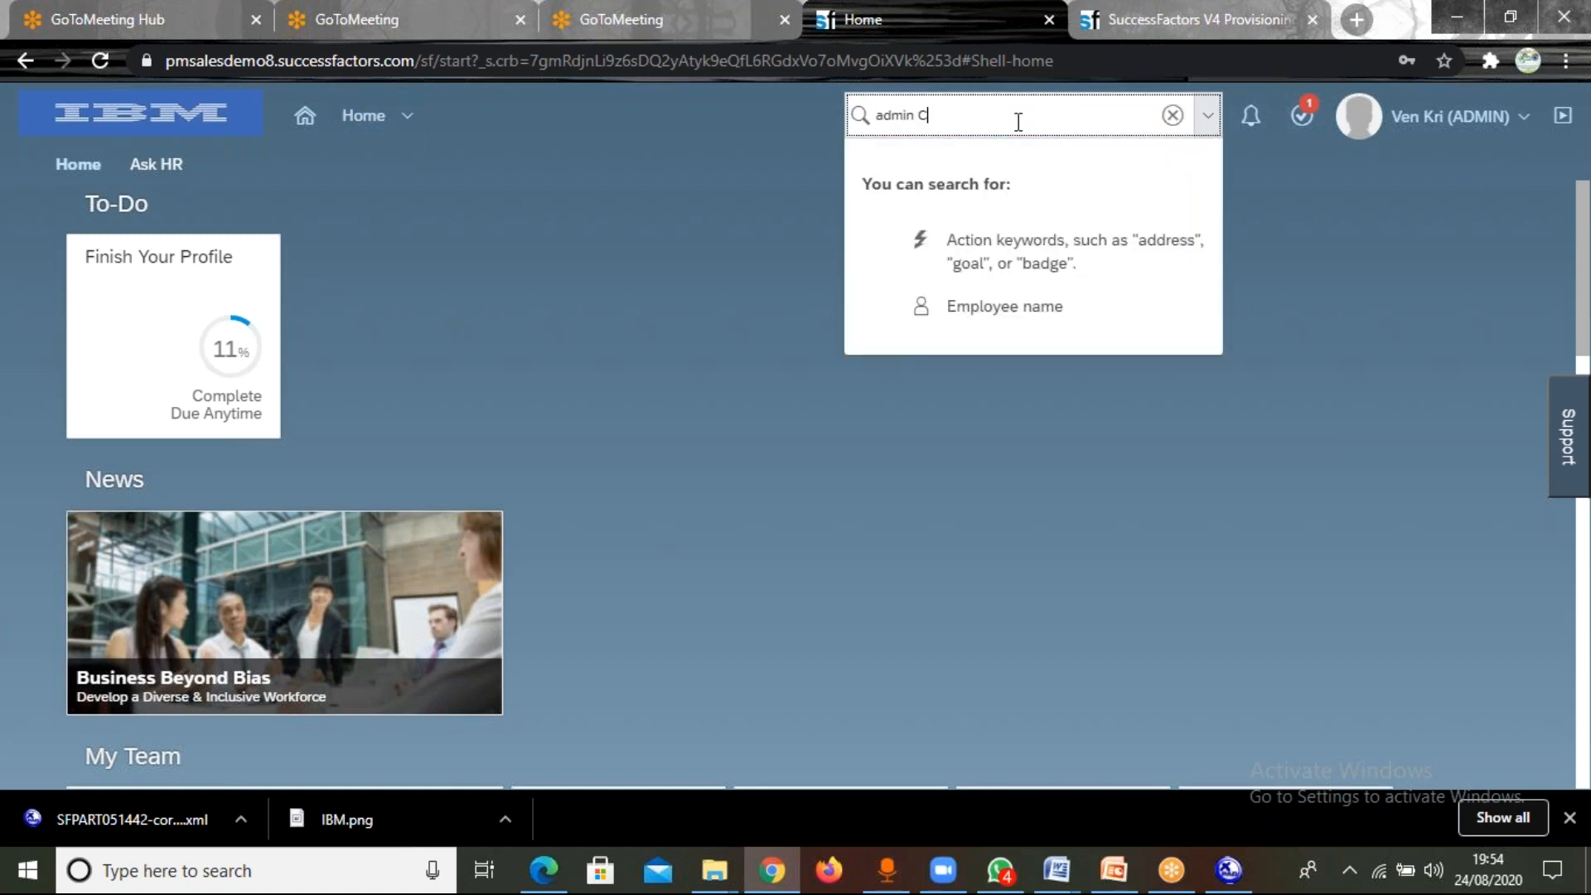
{"action": "type", "text": "enter"}
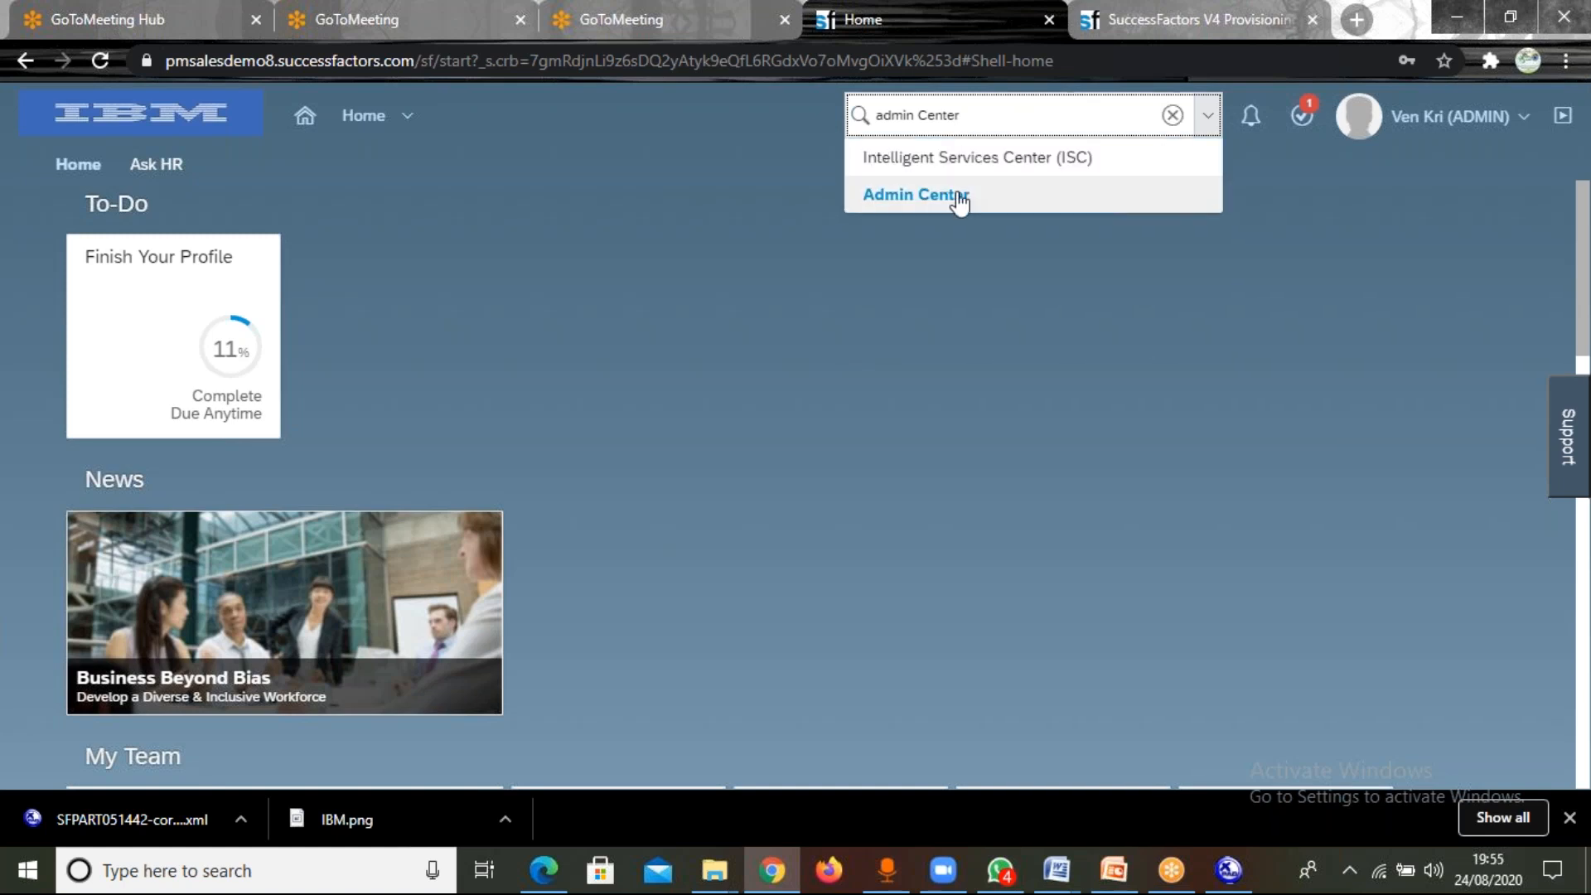
{"action": "left_click", "coordinate": [959, 199]}
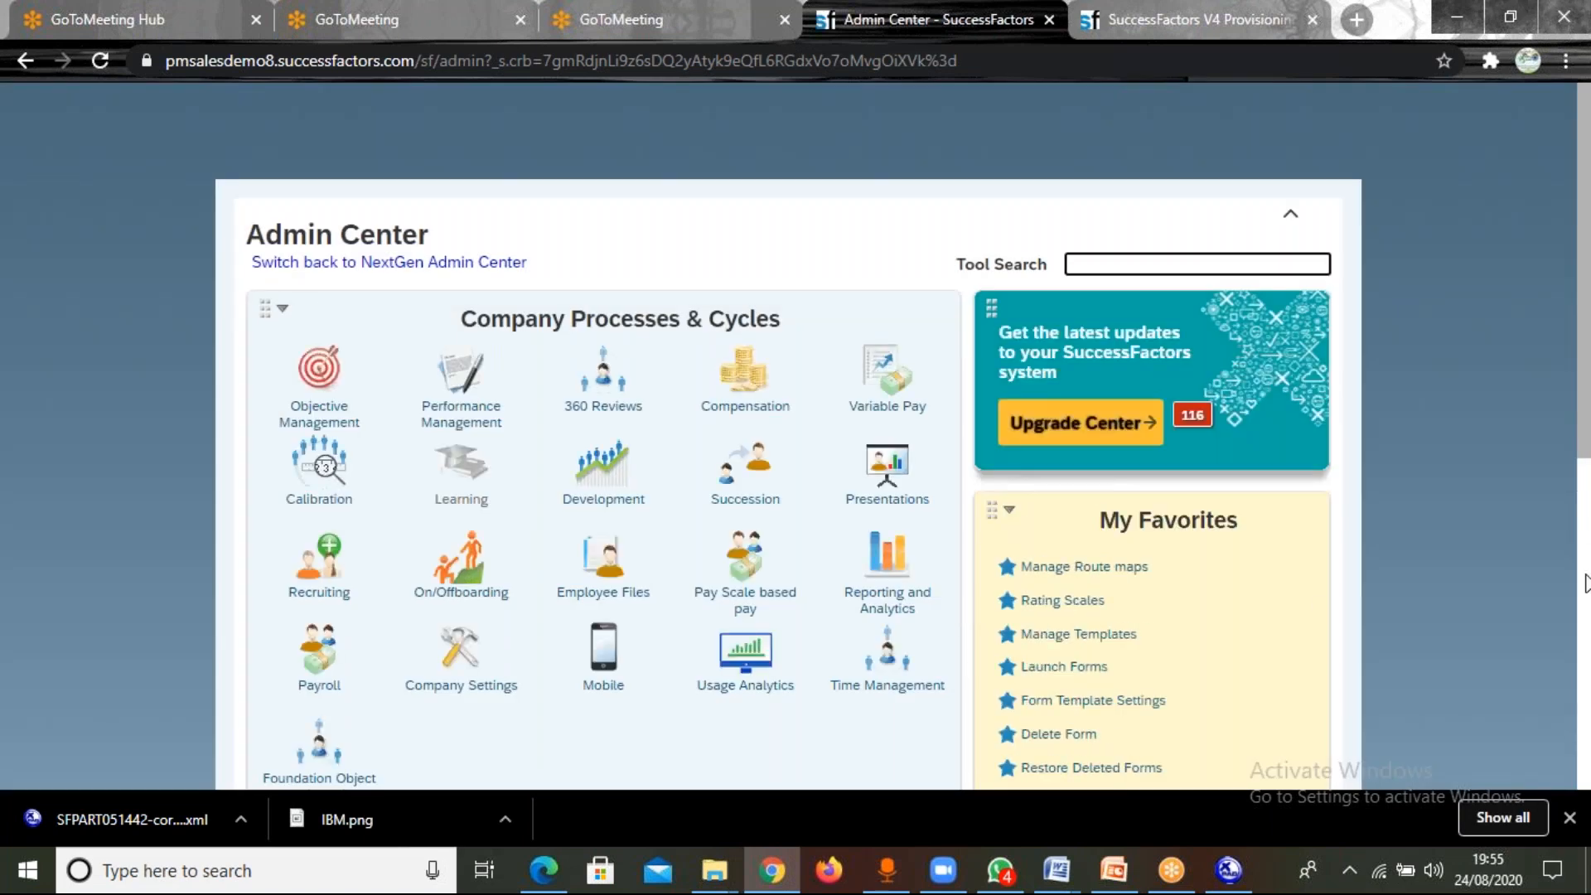
Examine the Set User Permissions entry under Manage Employees and the tools available to the ADMIN account.
{"action": "scroll", "coordinate": [1586, 583], "scroll_direction": "down", "scroll_amount": 5}
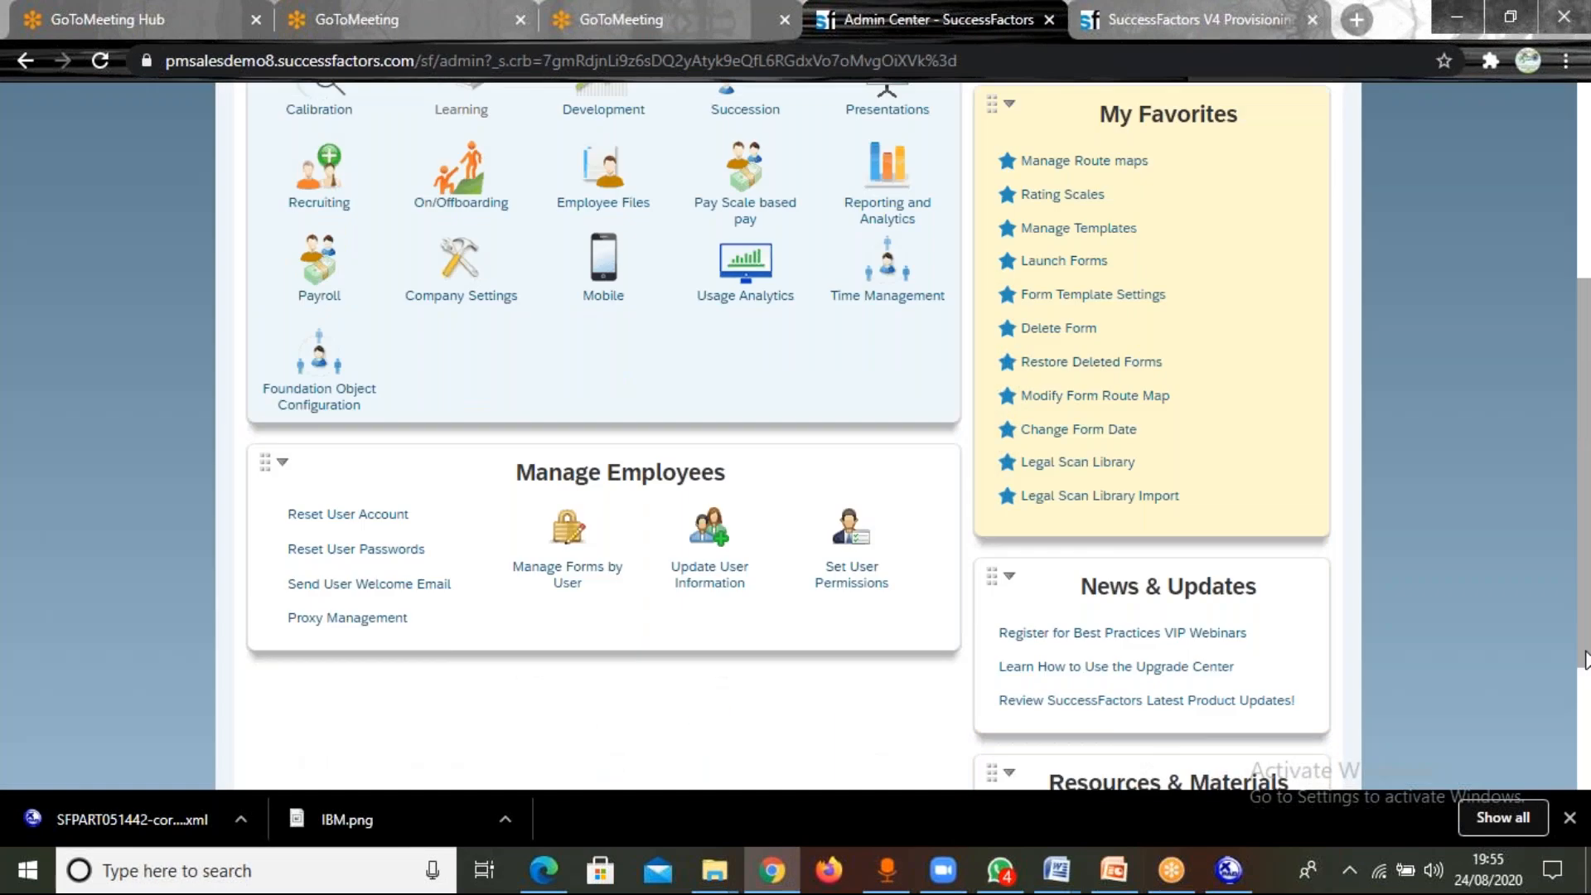
{"action": "left_click", "coordinate": [848, 566]}
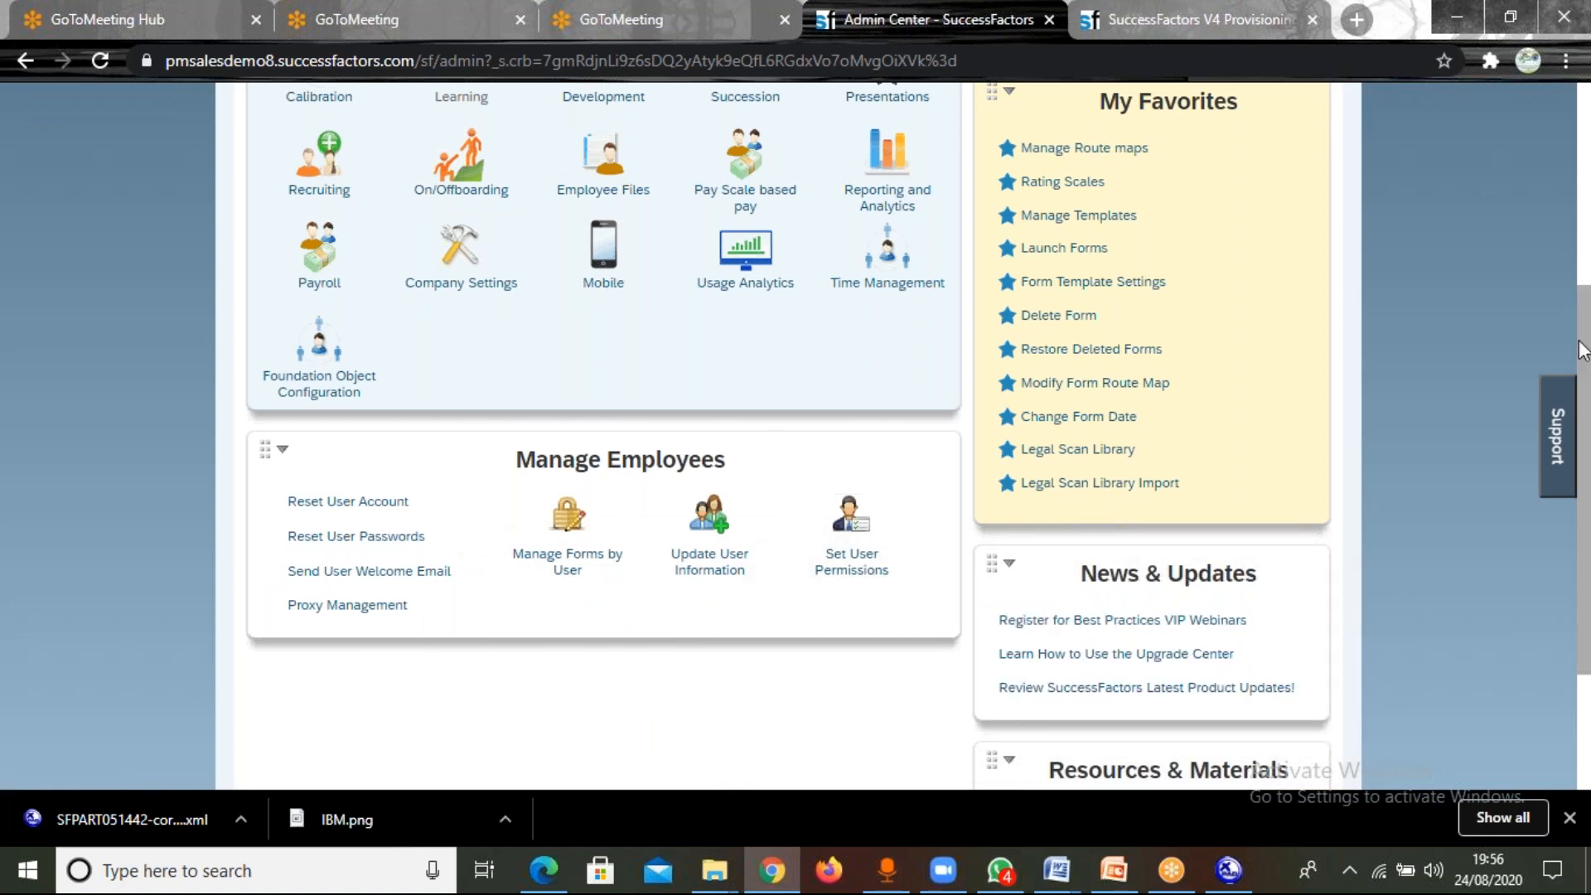
{"action": "left_click_drag", "start_coordinate": [1583, 348], "coordinate": [1583, 166]}
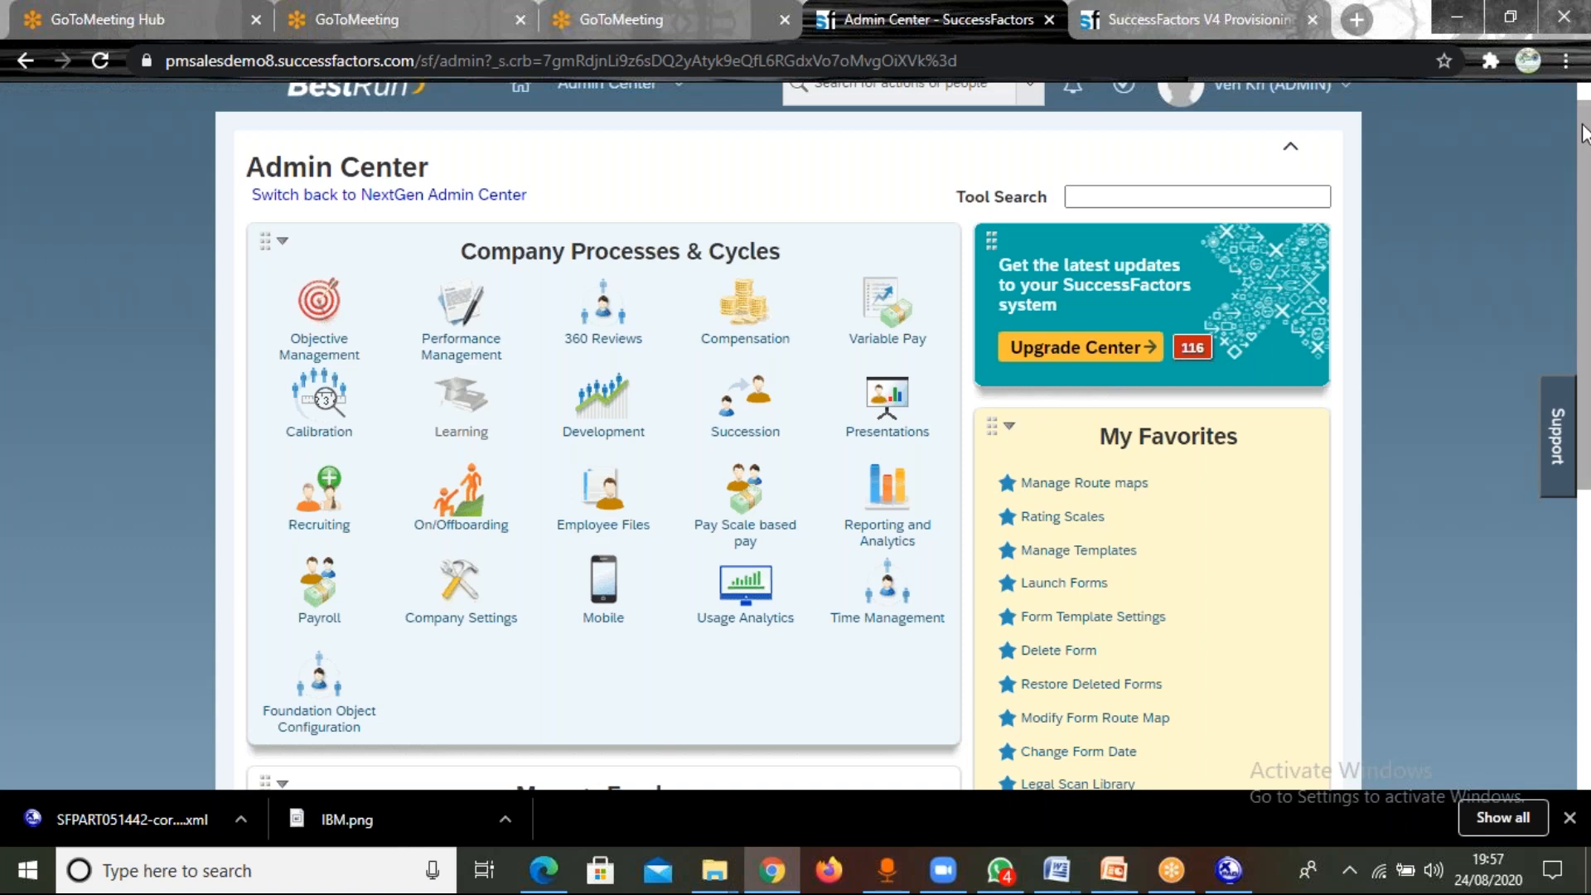
{"action": "left_click_drag", "start_coordinate": [1583, 133], "coordinate": [1583, 116]}
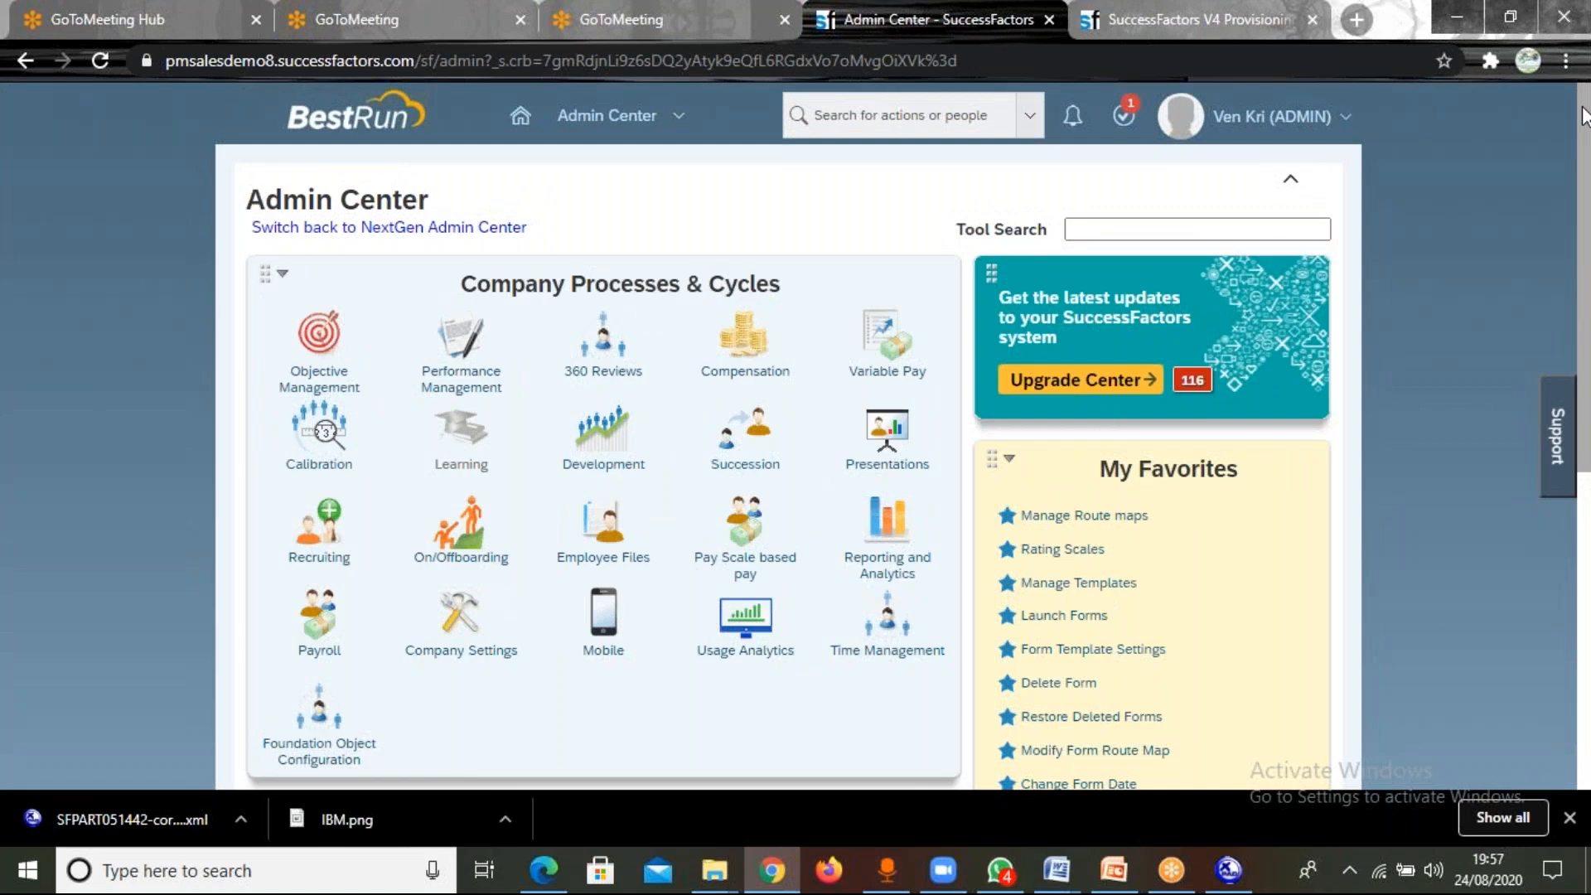